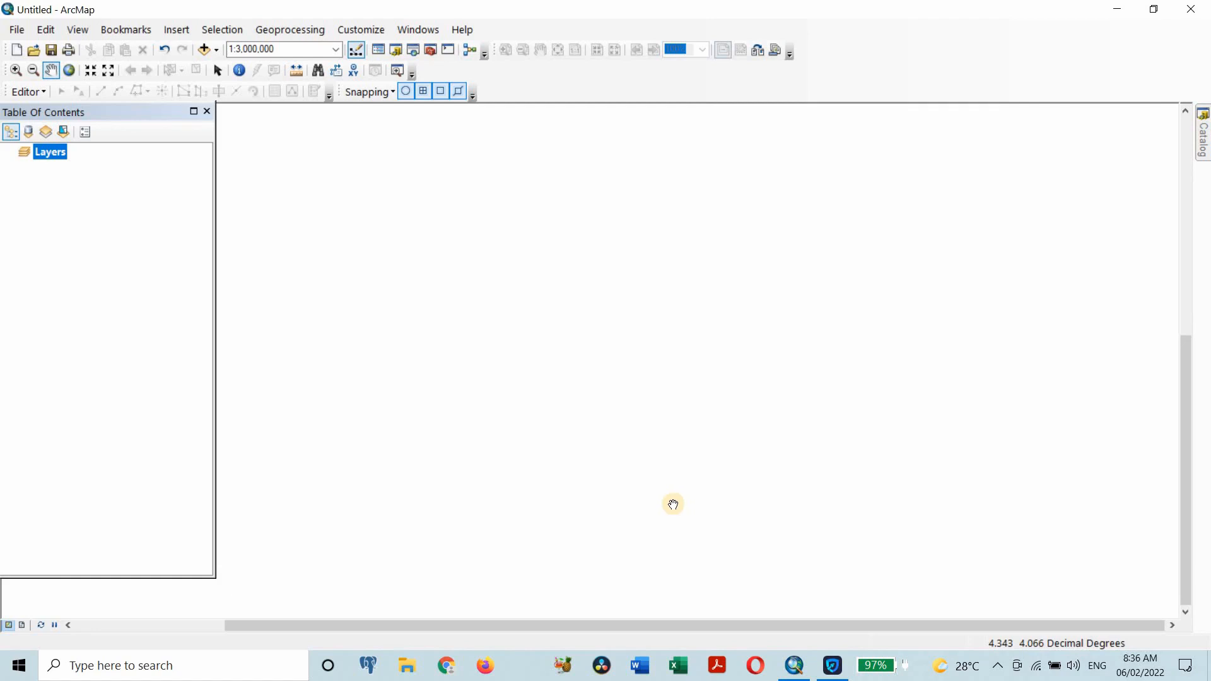
Open the Catalog window to examine the connected folders and their GHA shapefiles.
scroll(627, 396, up, 1)
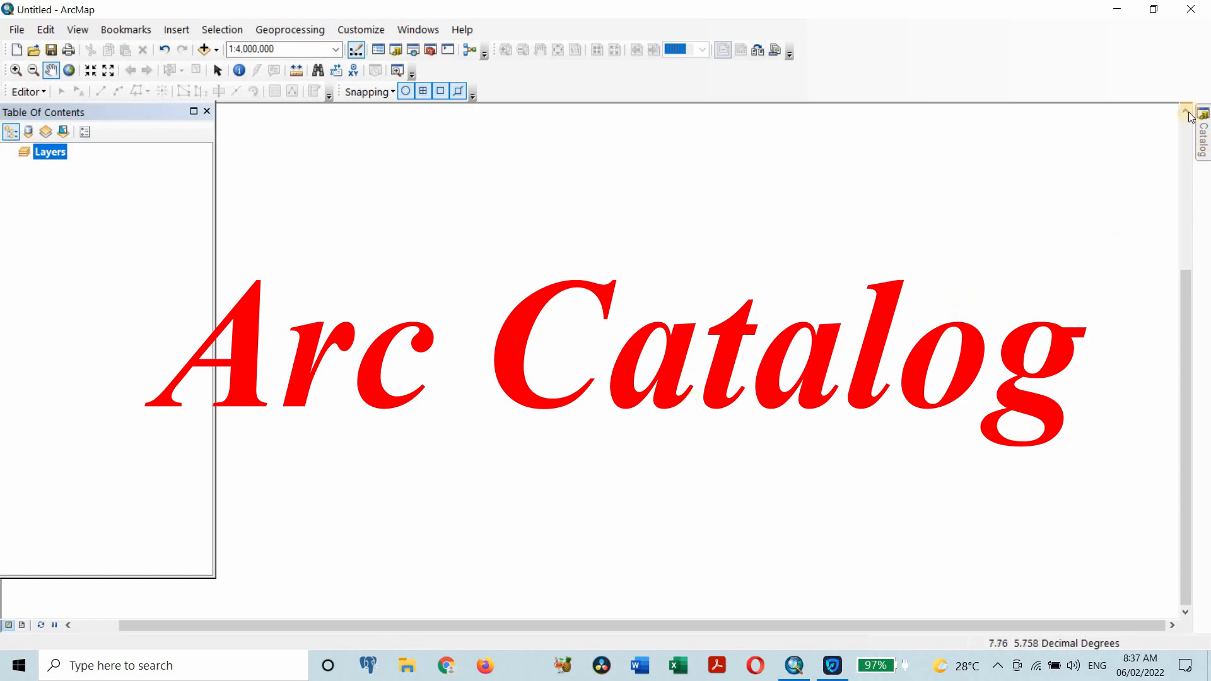
click(1204, 146)
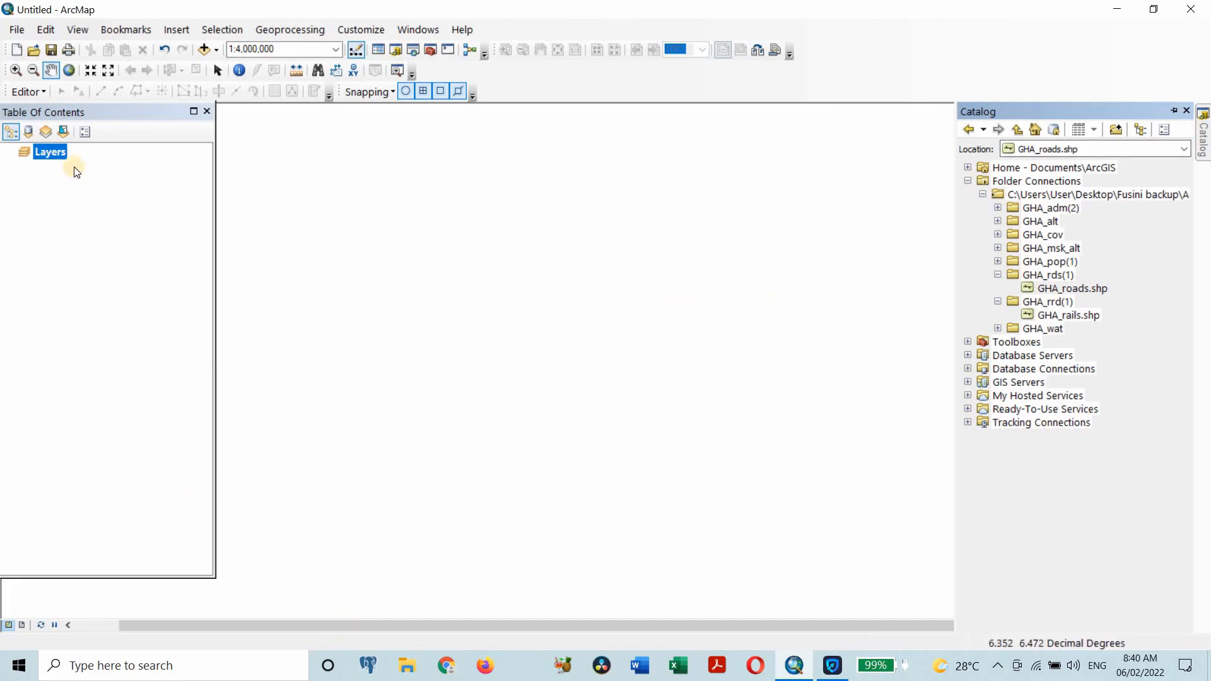
click(15, 29)
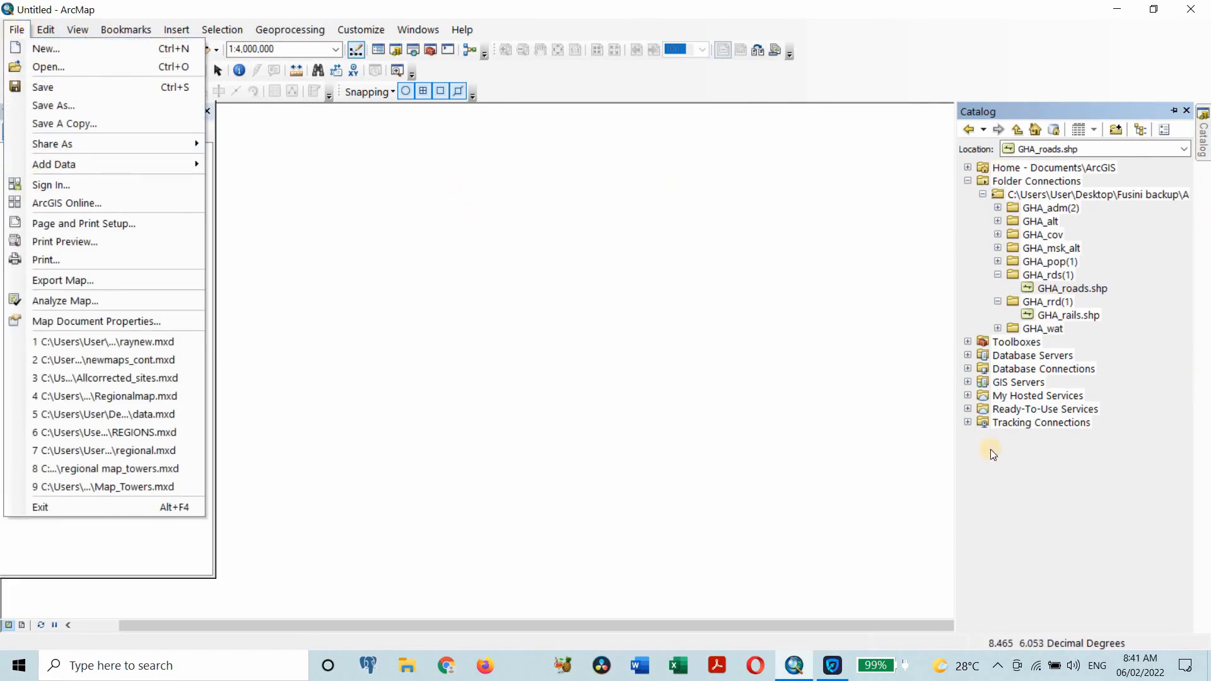
click(1189, 142)
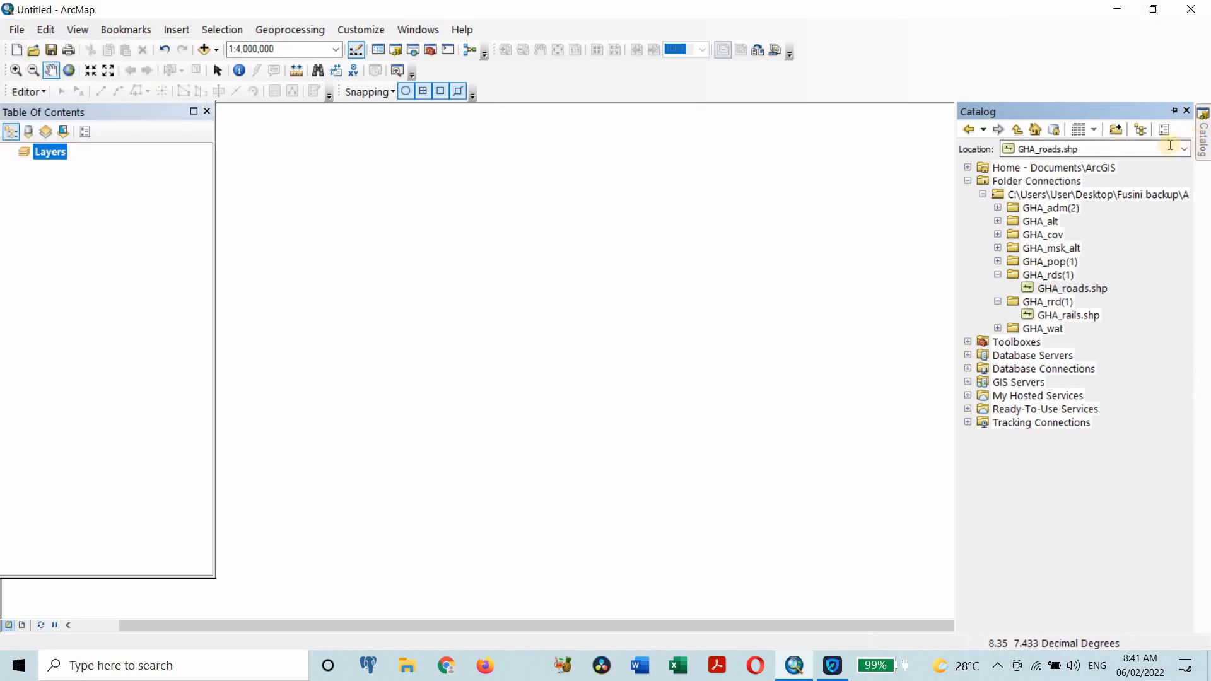
Save the untitled map document to the Desktop as an ArcMap document named map.
click(17, 29)
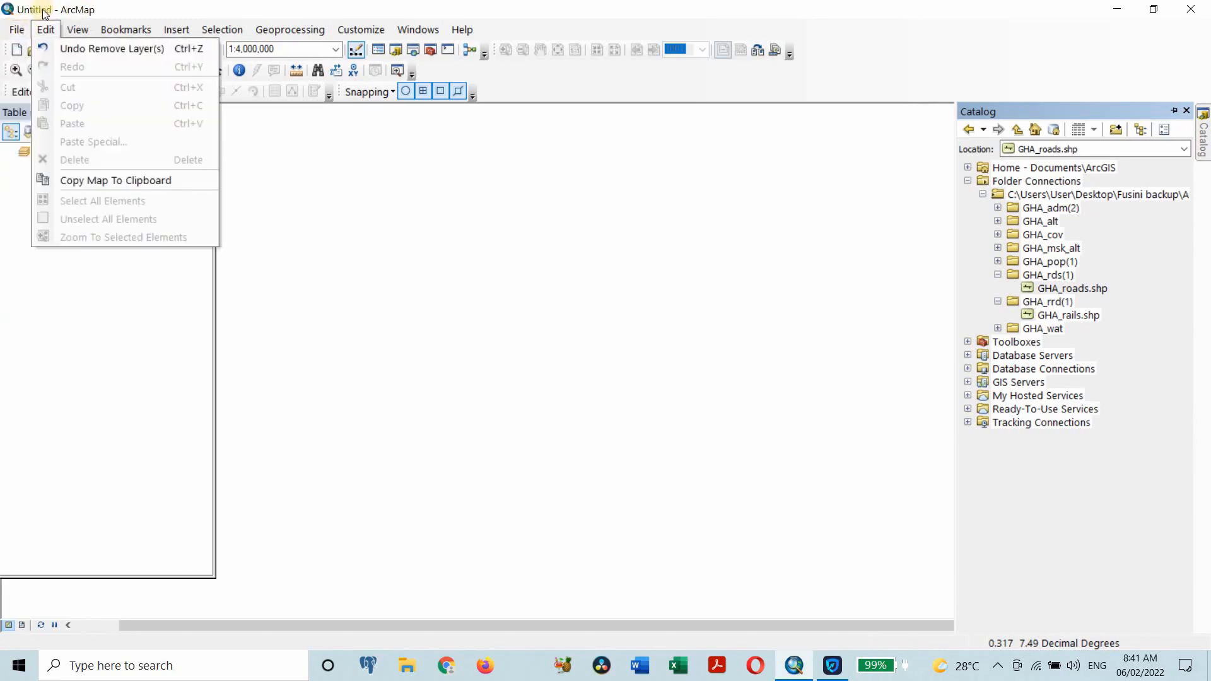
click(17, 31)
click(18, 32)
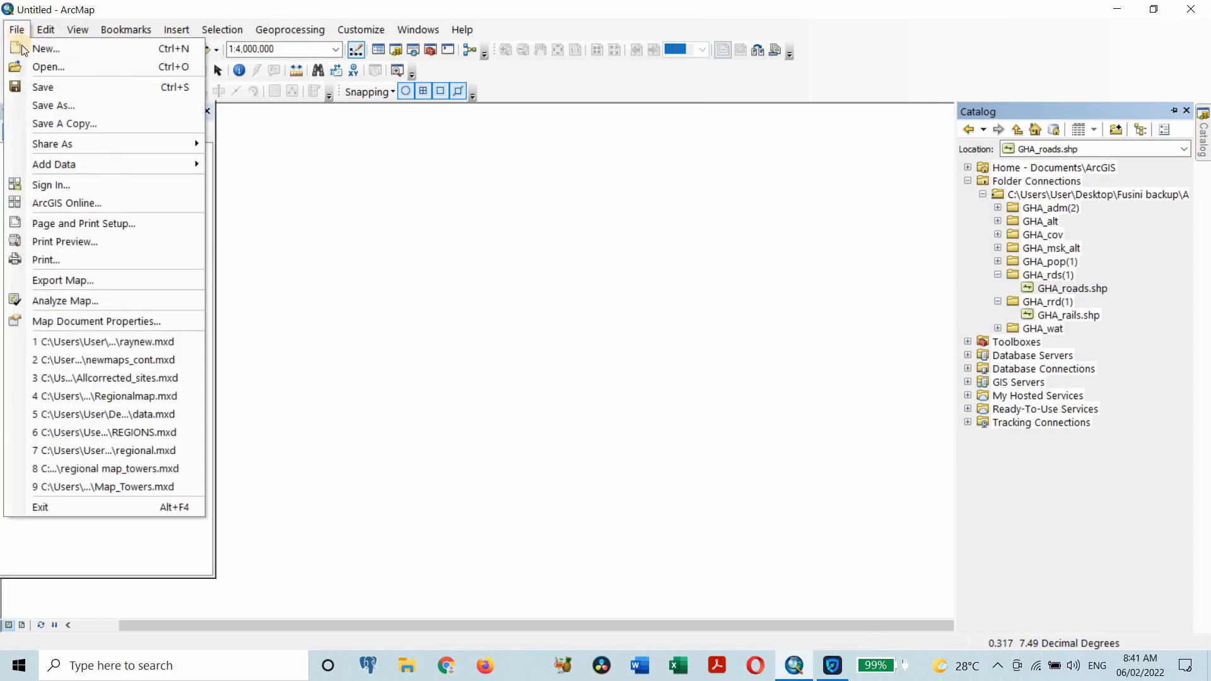
click(61, 108)
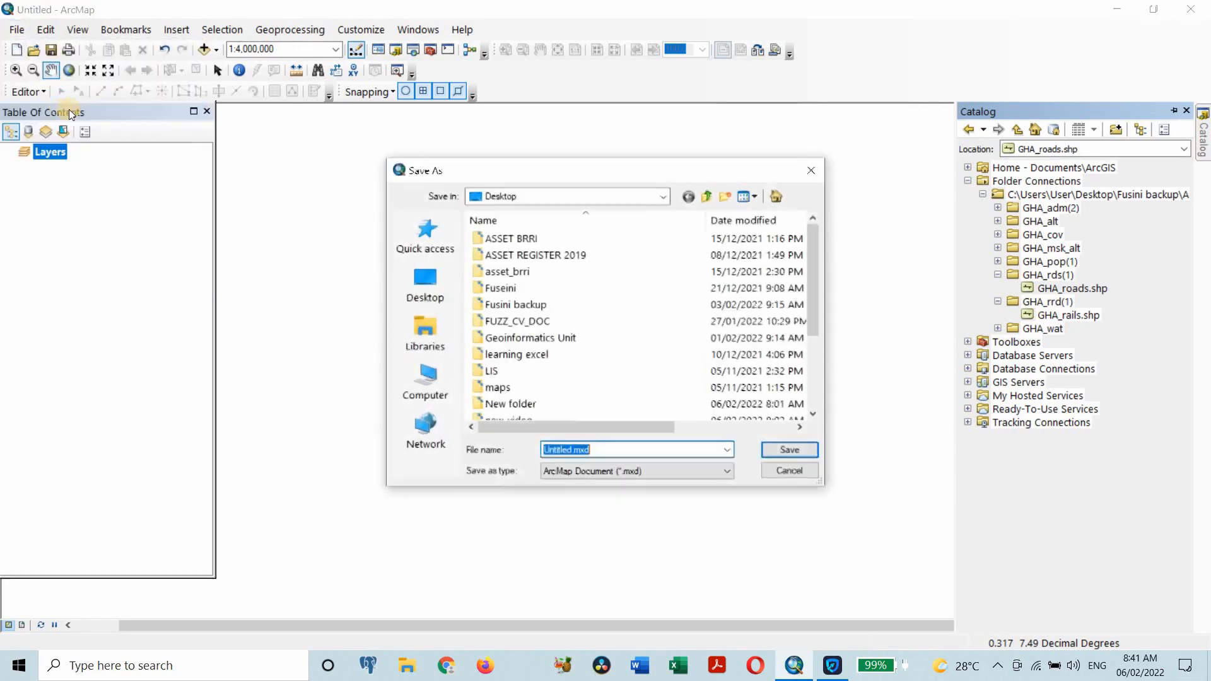
click(412, 282)
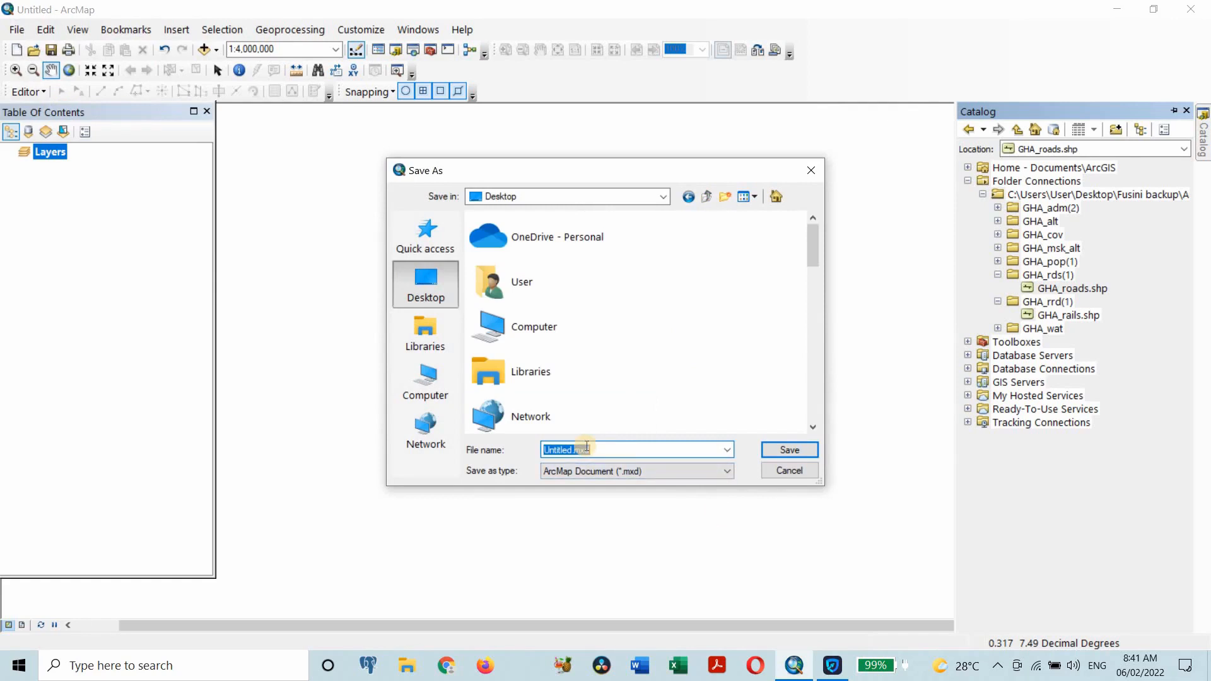
text(map)
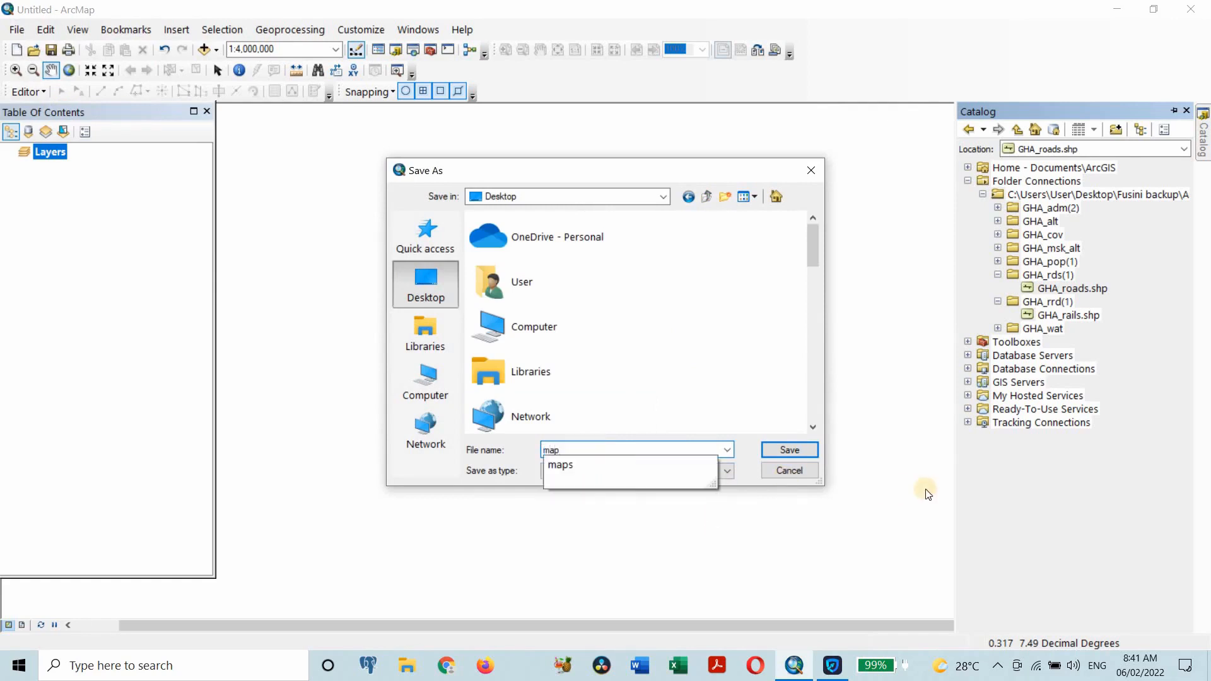
click(797, 442)
click(789, 449)
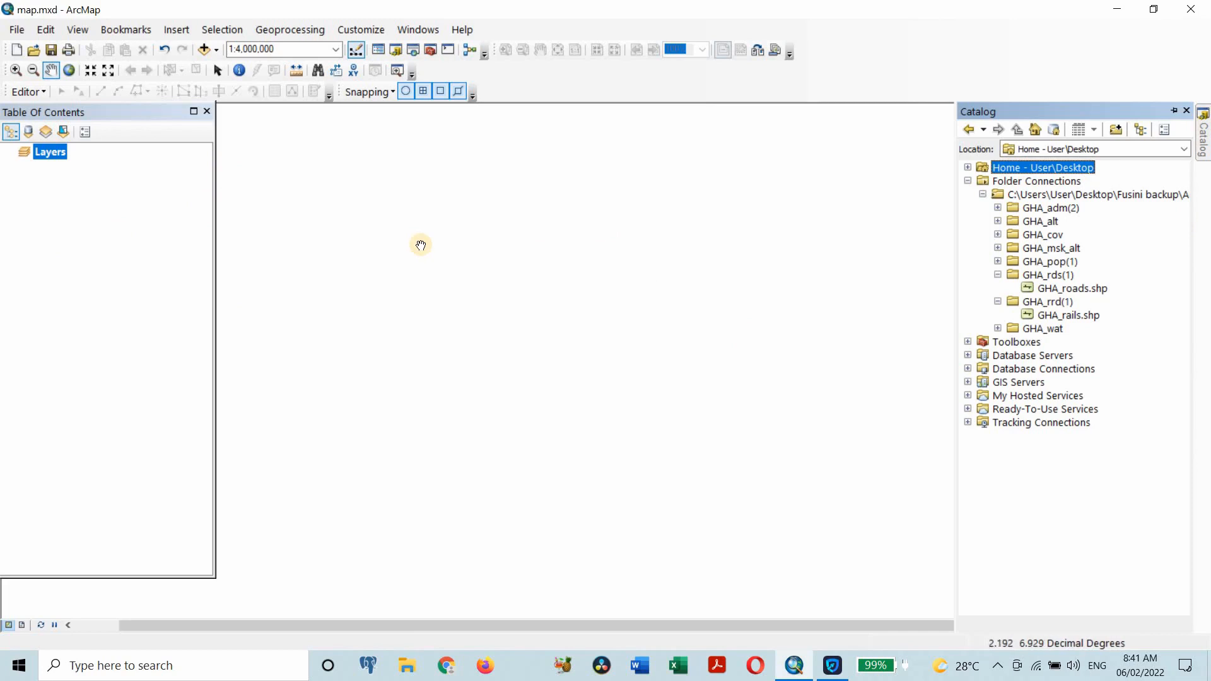
click(22, 32)
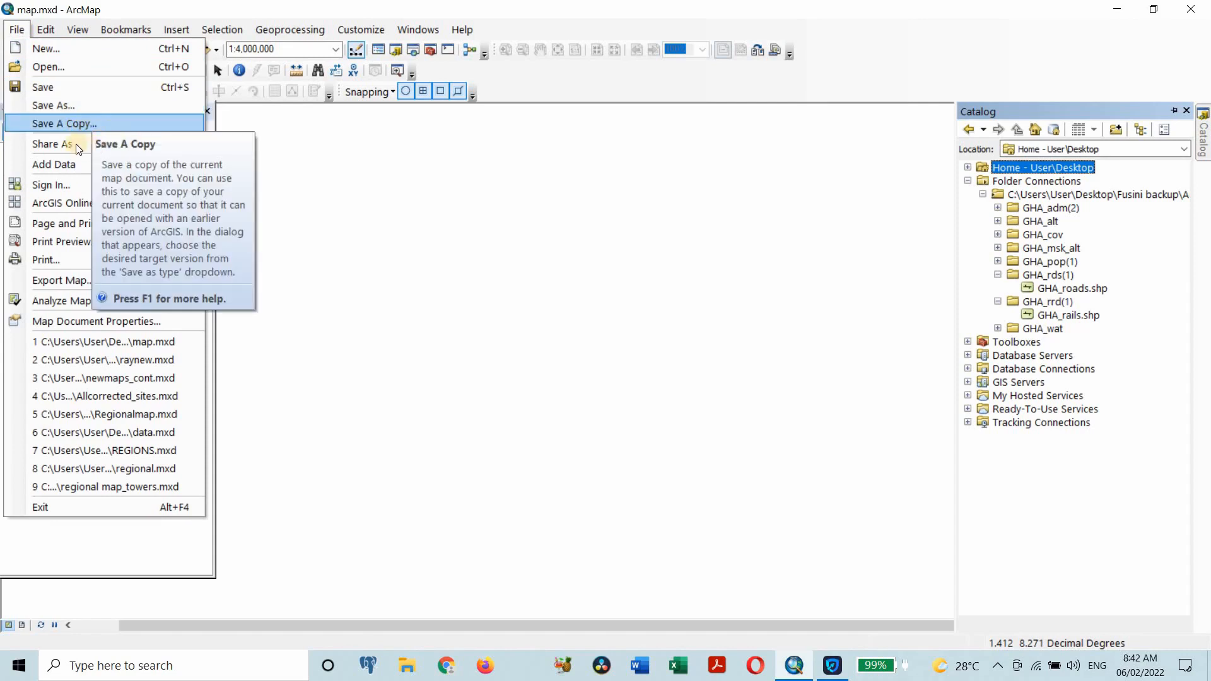
mouse_move(78, 146)
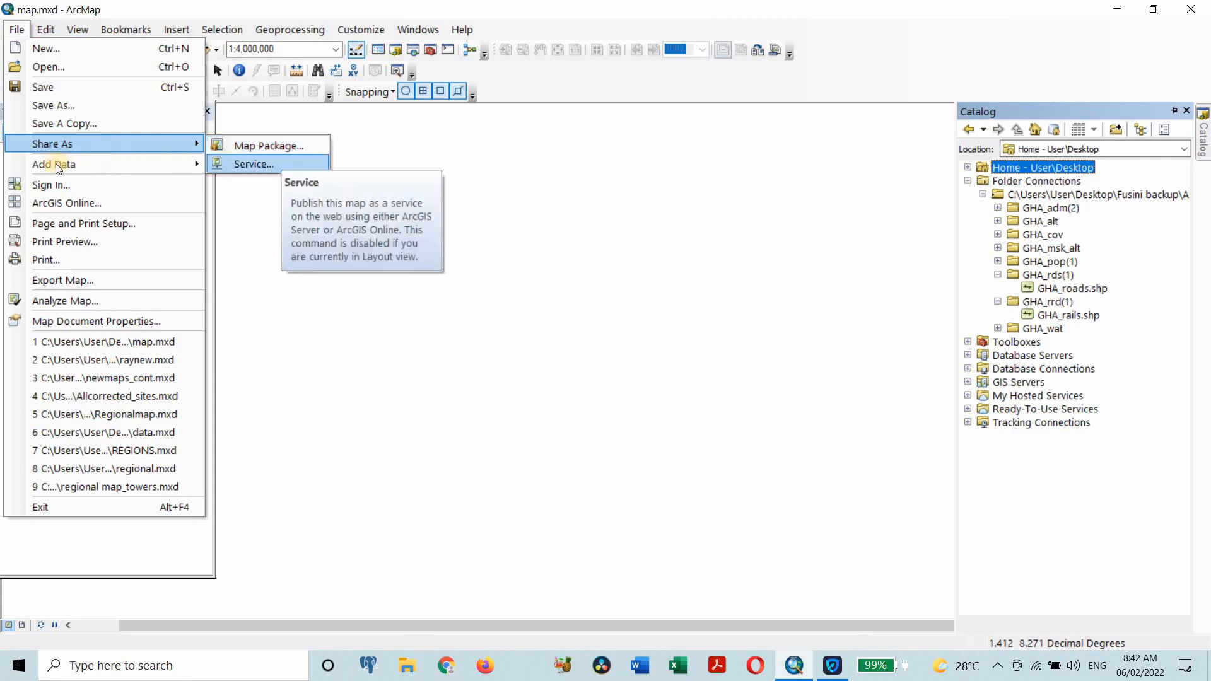
mouse_move(108, 164)
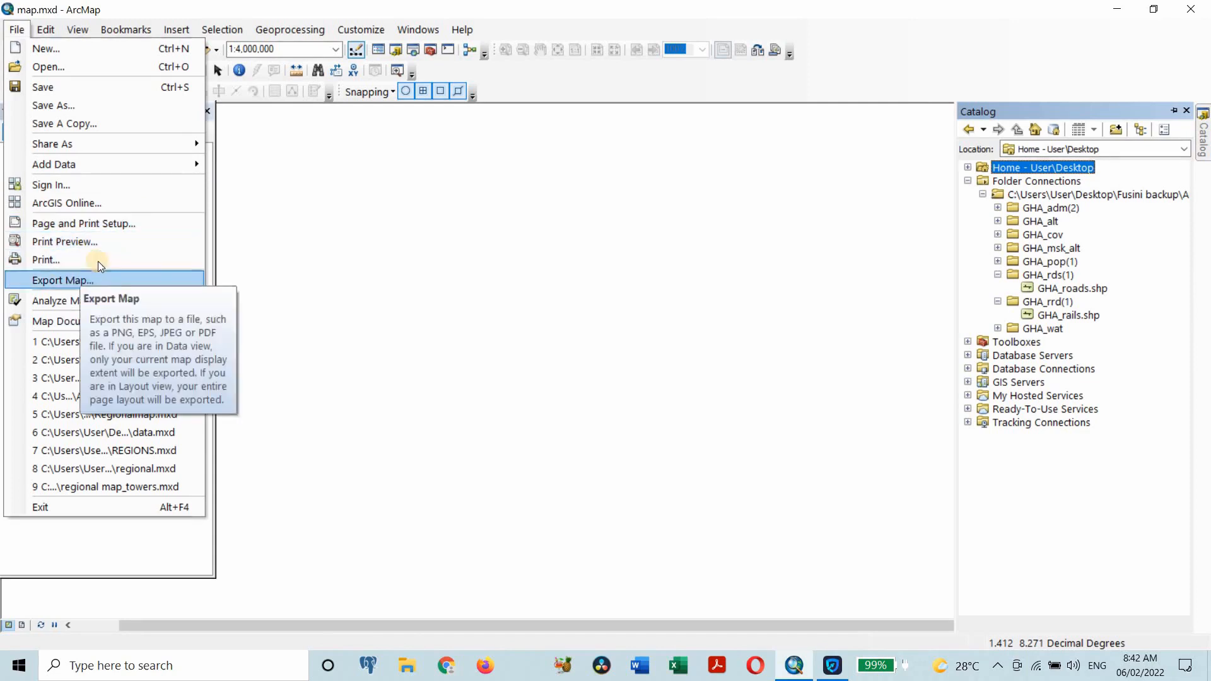
click(512, 12)
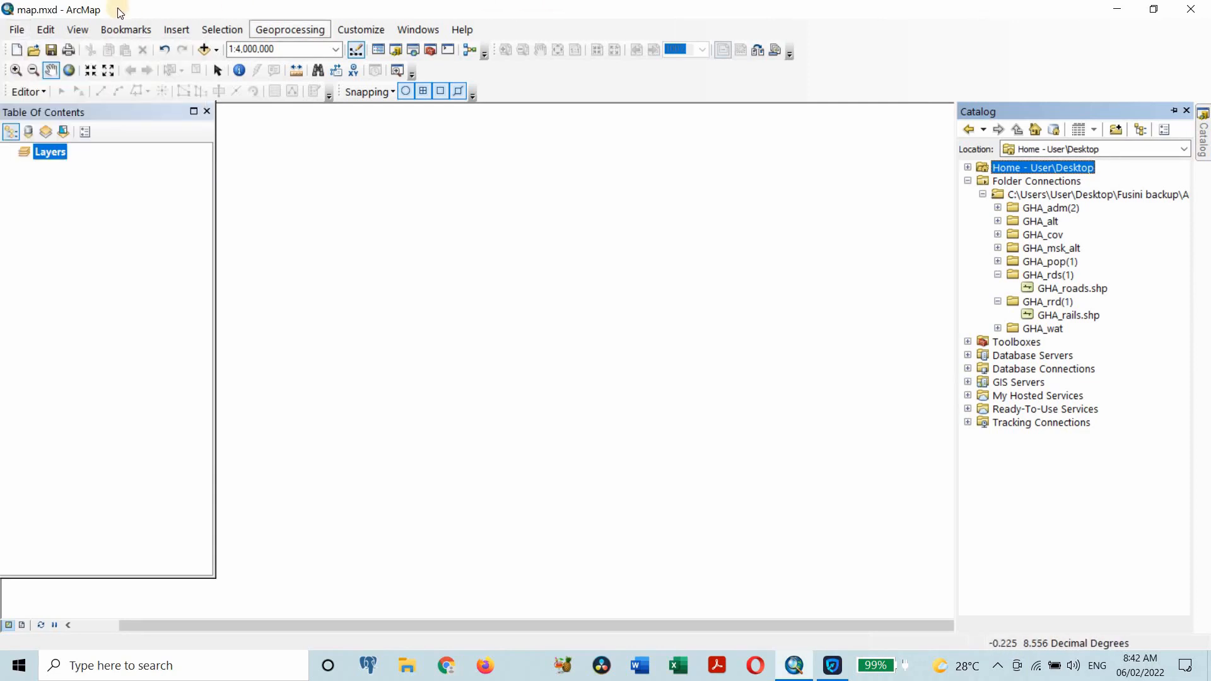
View the map page in layout view and return to data view.
click(78, 32)
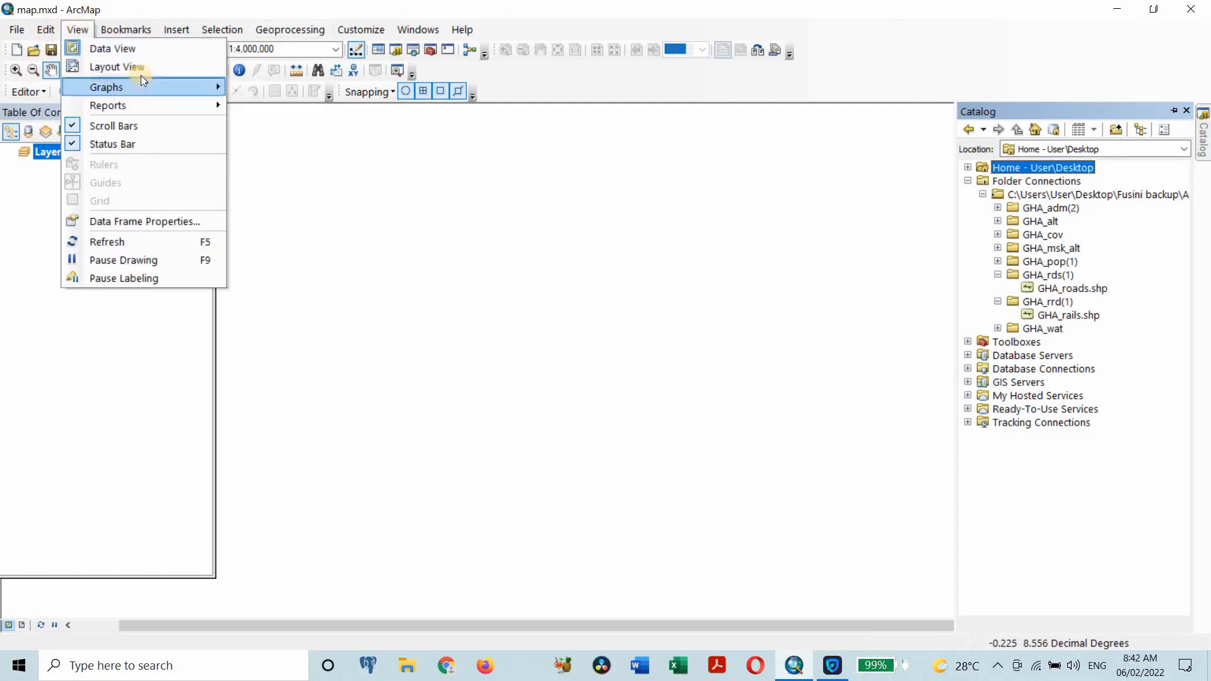
click(120, 48)
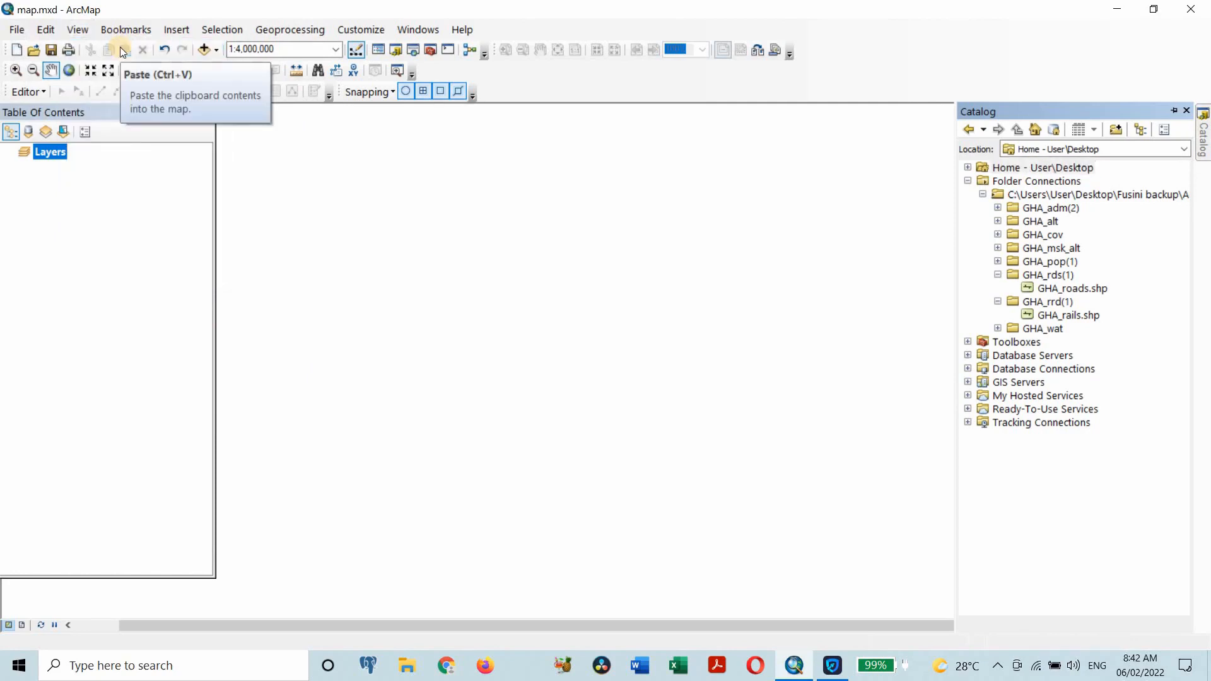
click(75, 31)
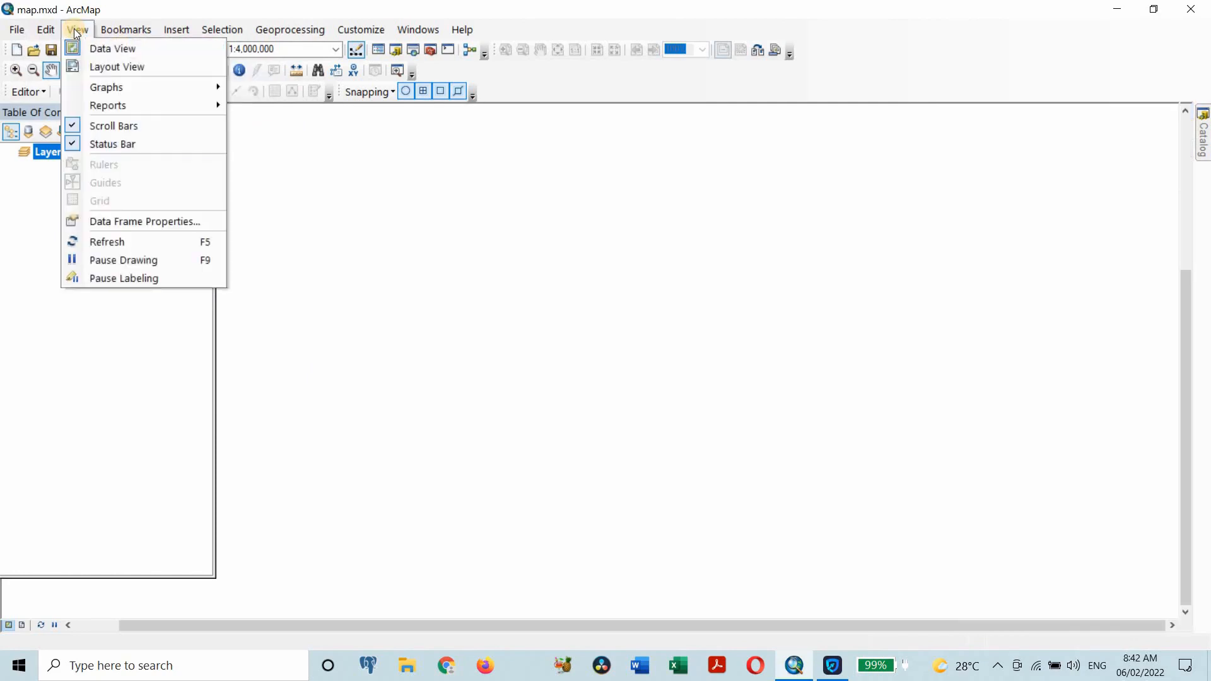
click(116, 66)
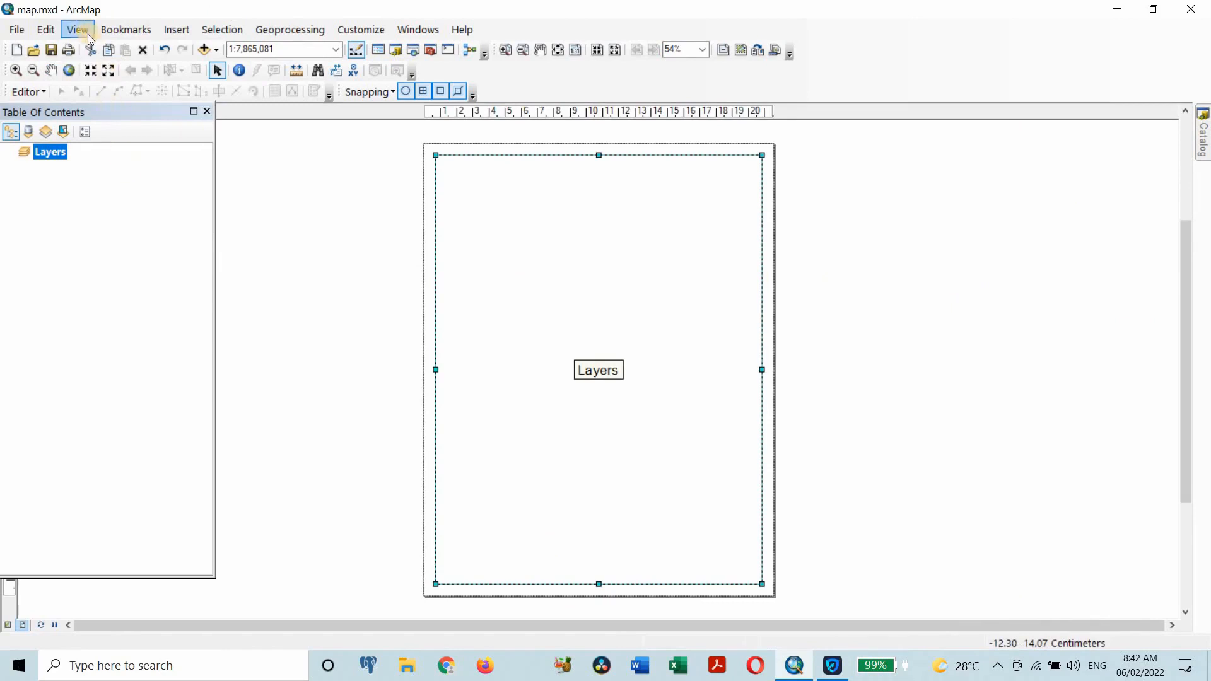
click(8, 625)
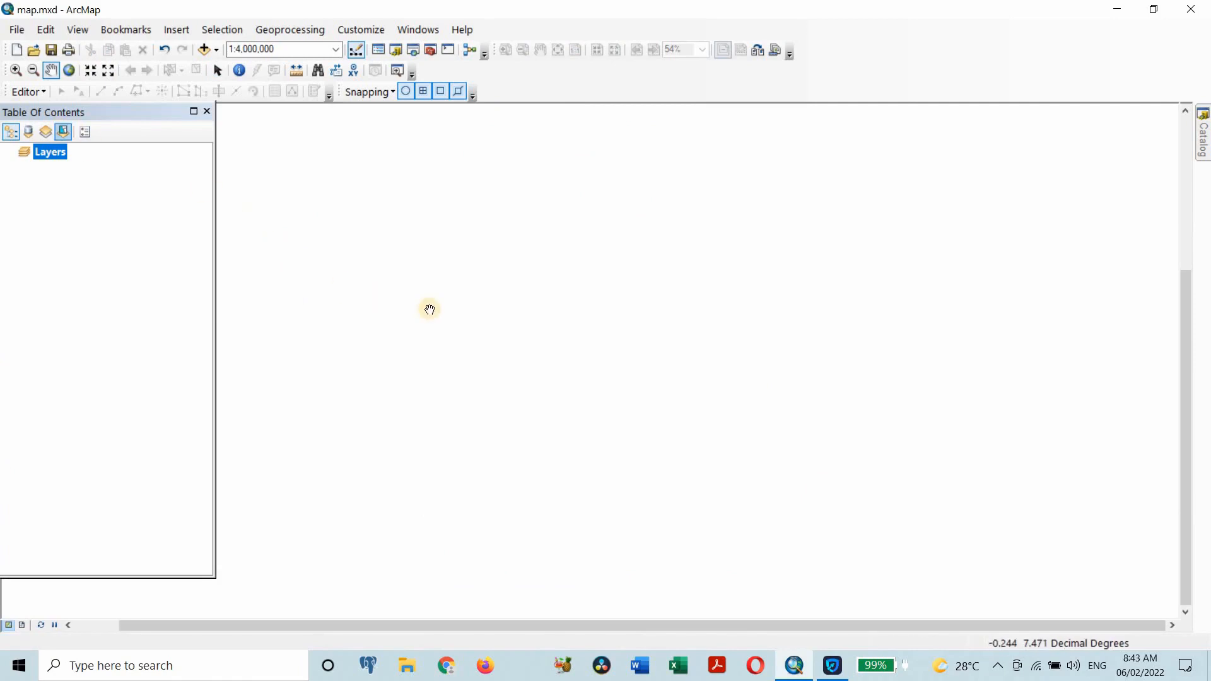
Insert a new data frame into the map document and remove it again.
click(132, 29)
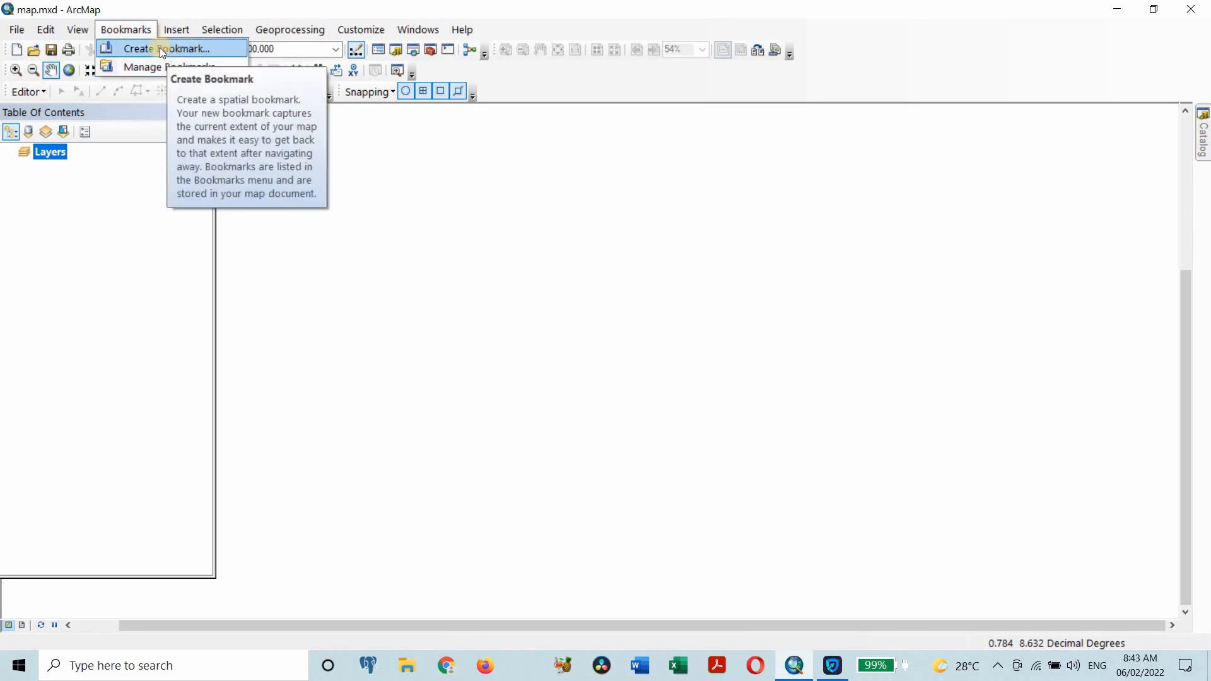
click(180, 29)
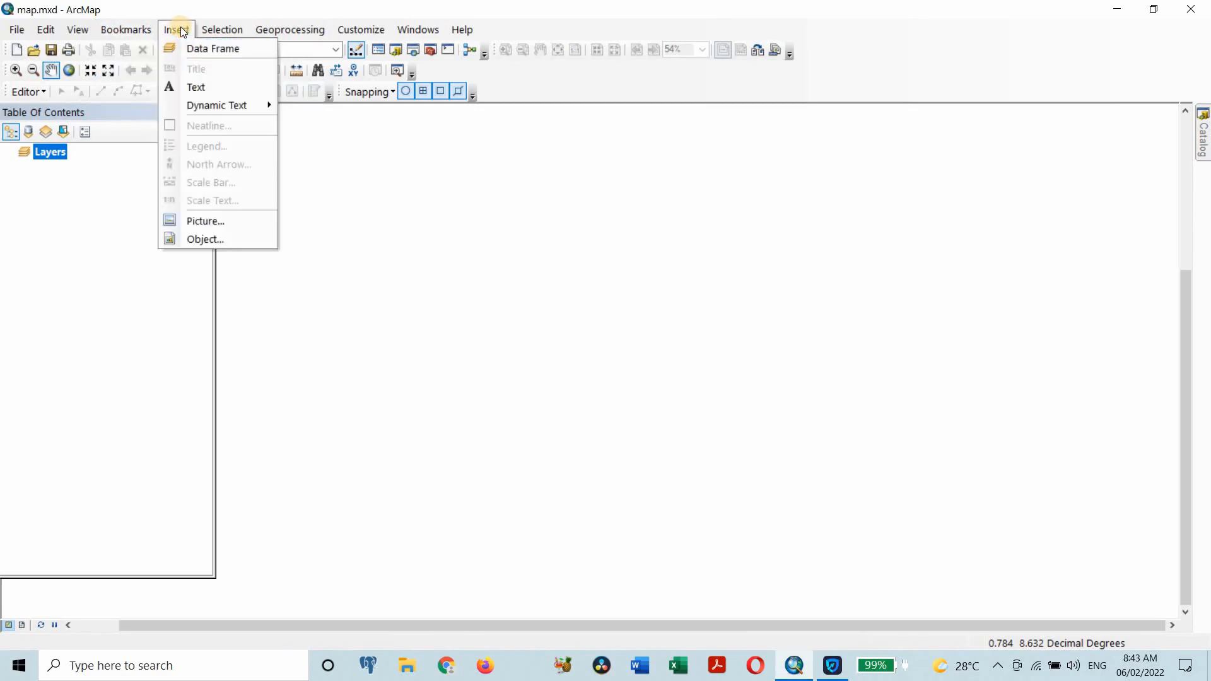
click(227, 52)
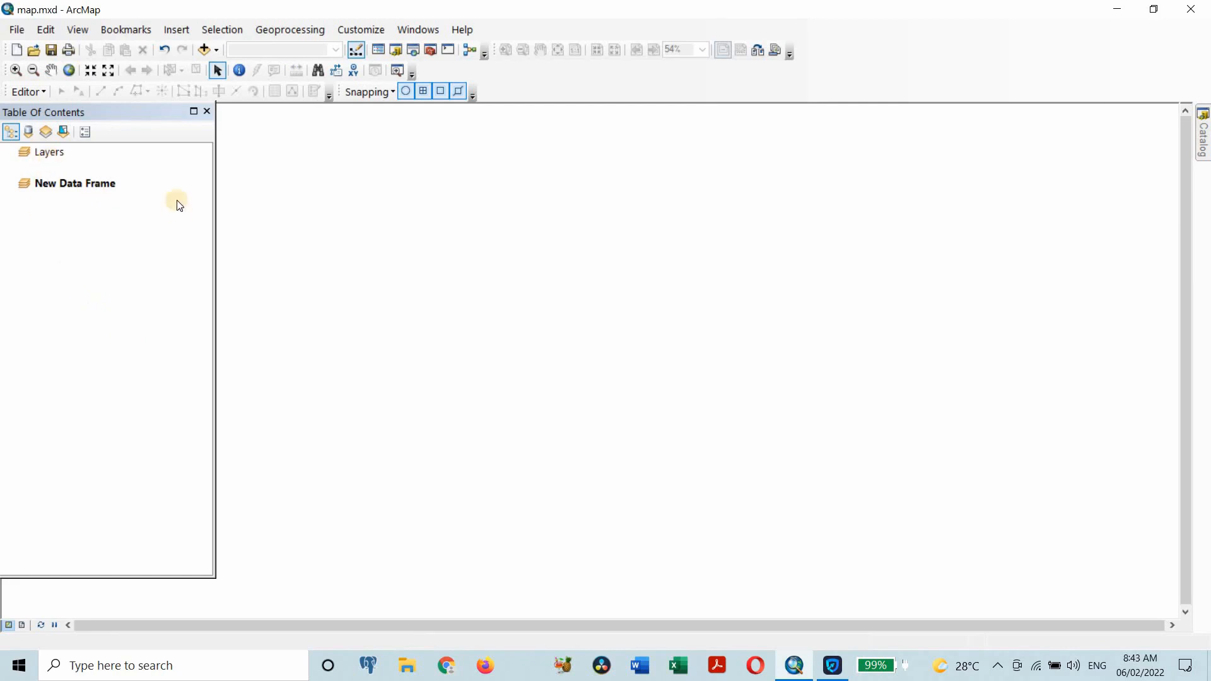
right_click(108, 183)
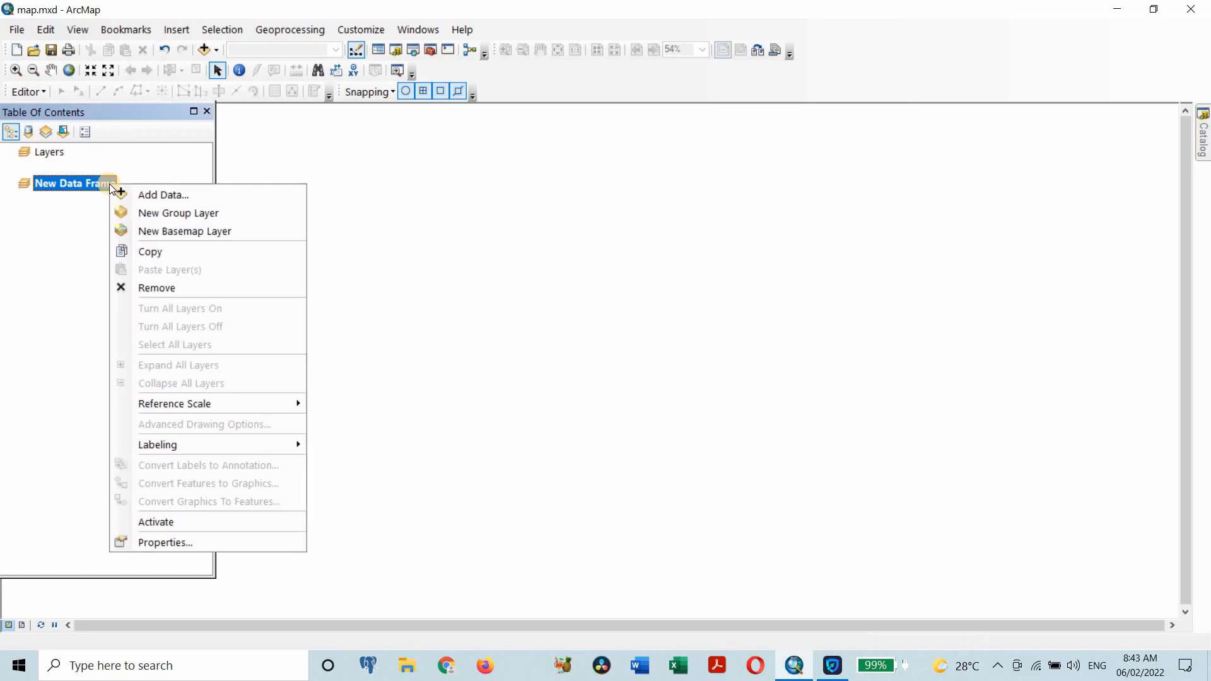
click(154, 285)
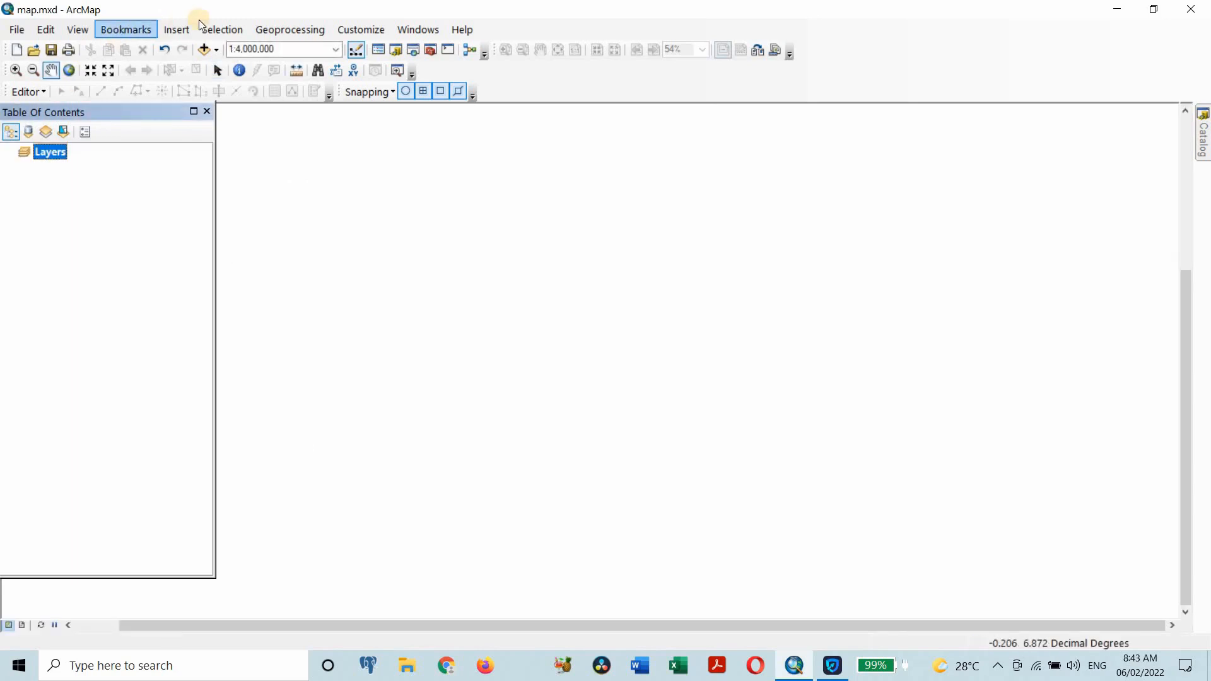
Examine the available selection and geoprocessing commands, the list of optional toolbars, and the auxiliary window options.
click(222, 28)
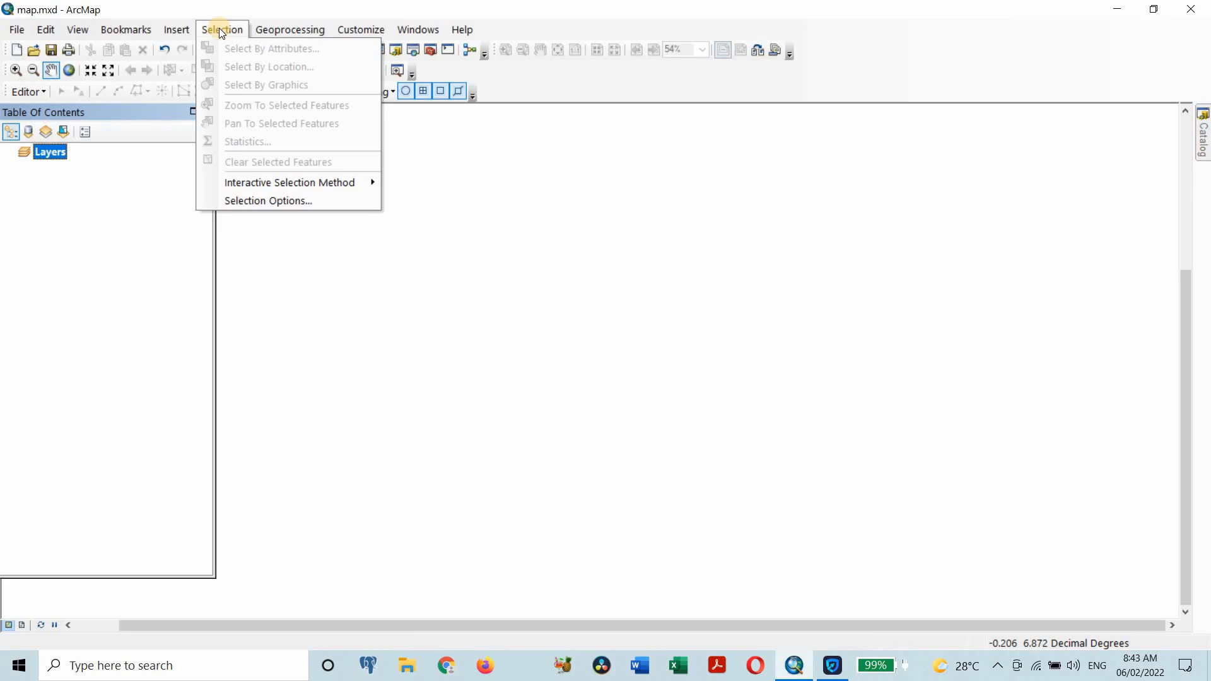
mouse_move(304, 29)
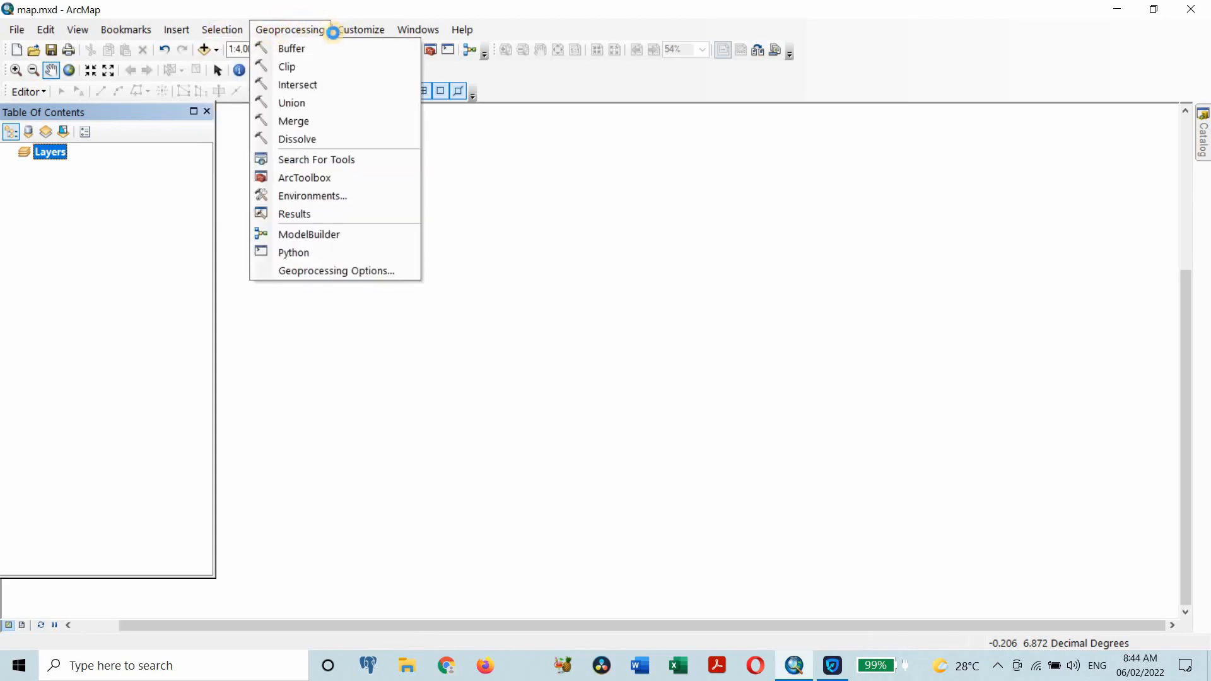
click(316, 29)
click(309, 31)
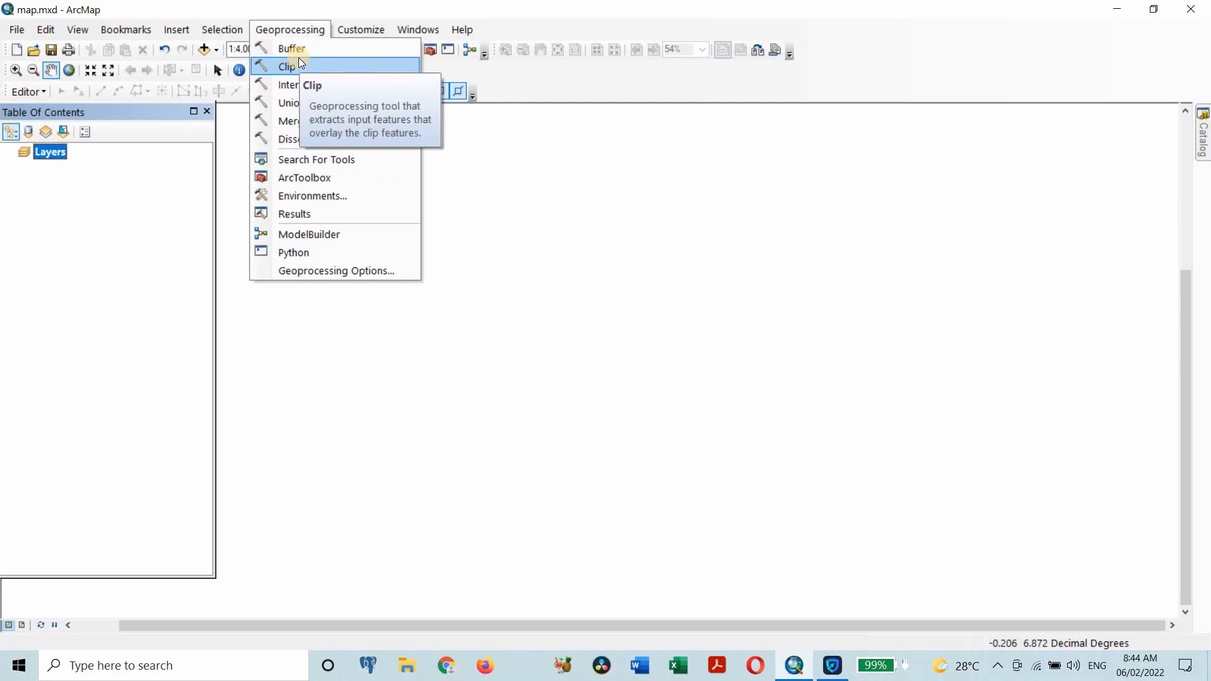
mouse_move(372, 29)
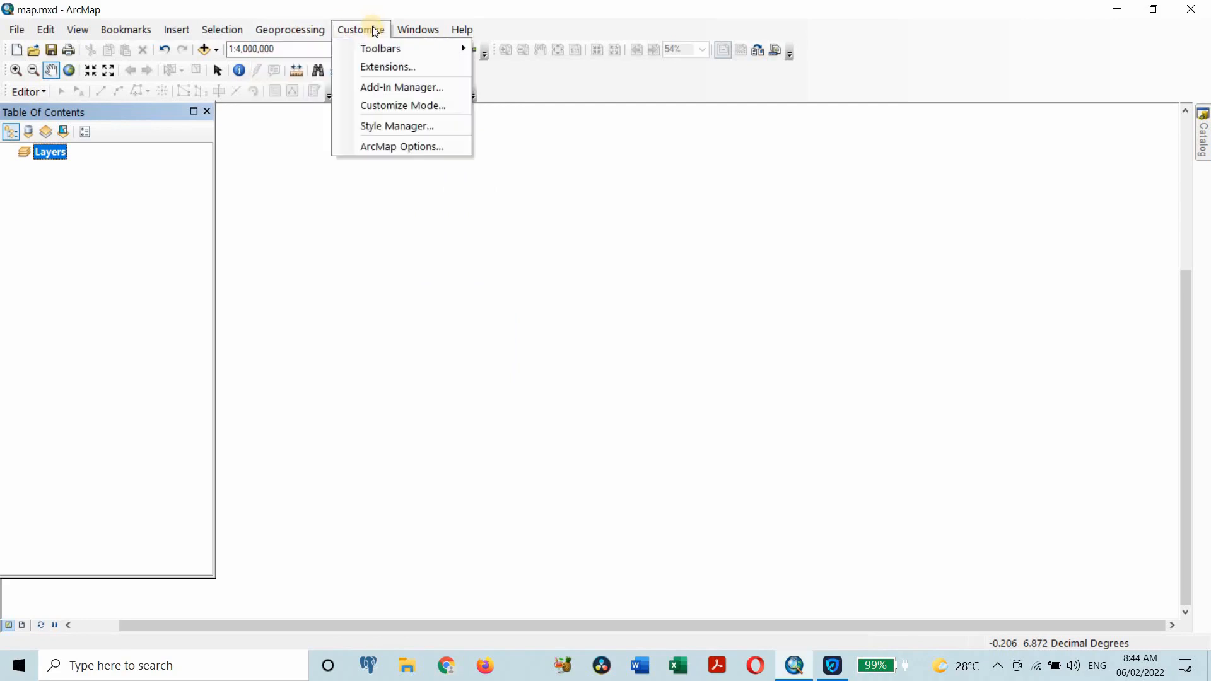
mouse_move(373, 51)
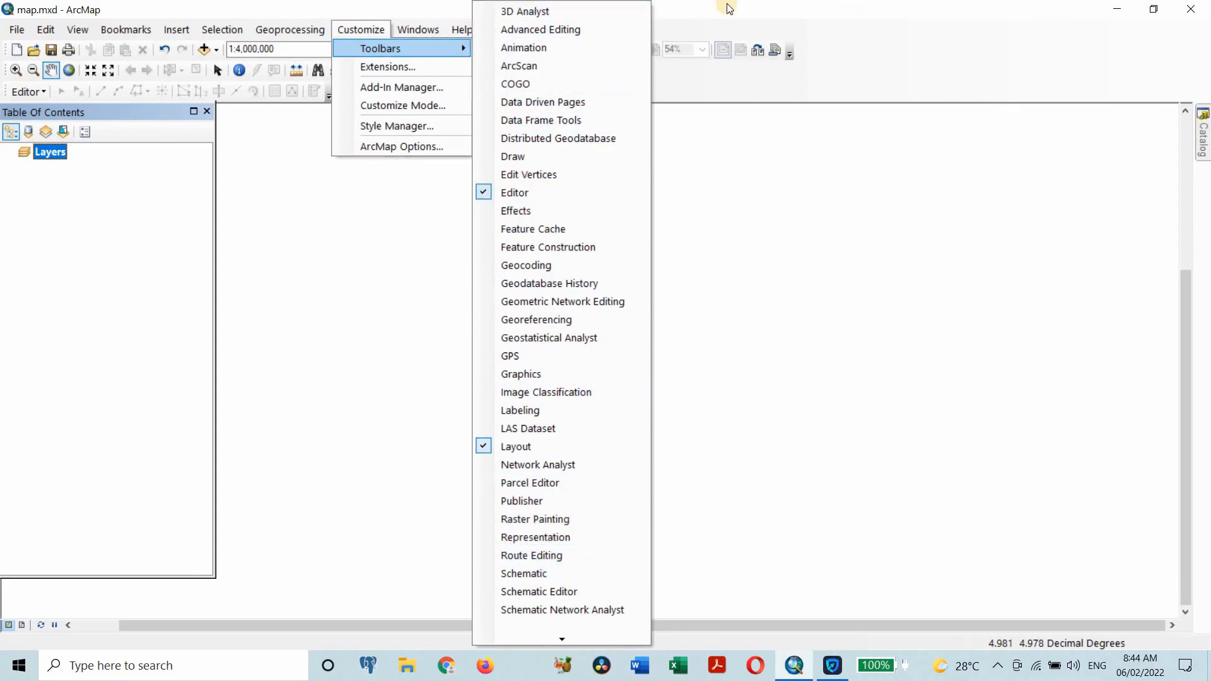
click(580, 13)
right_click(579, 12)
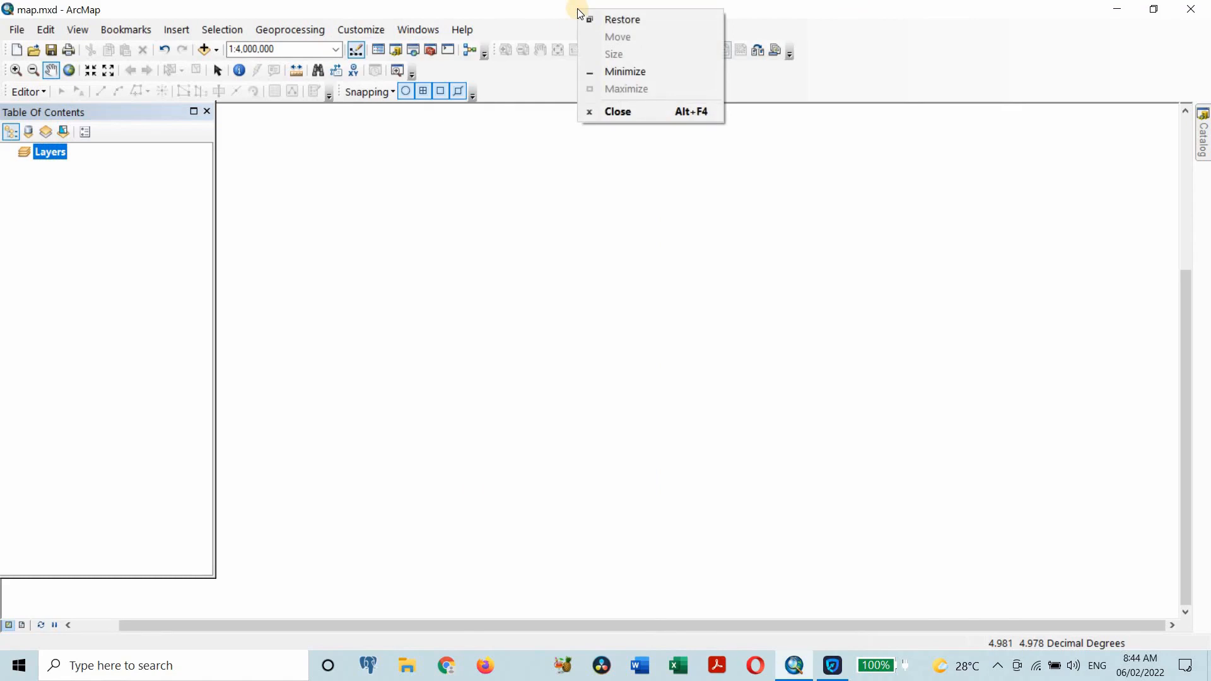
right_click(543, 14)
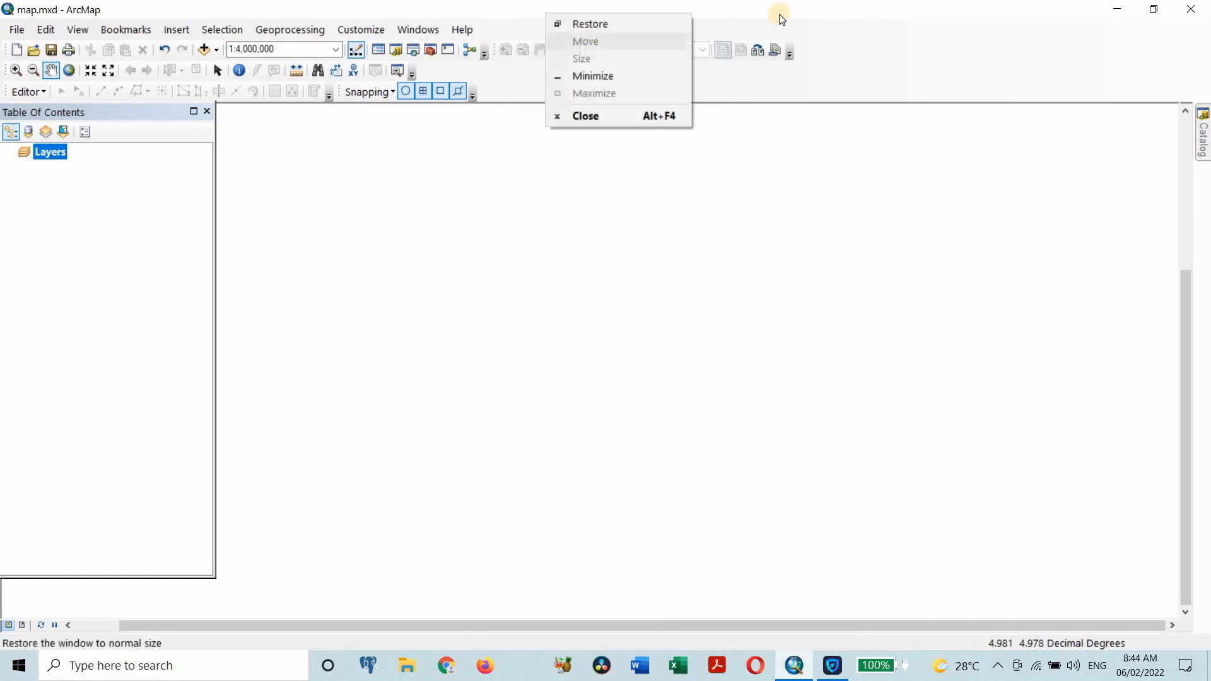
right_click(779, 17)
right_click(604, 28)
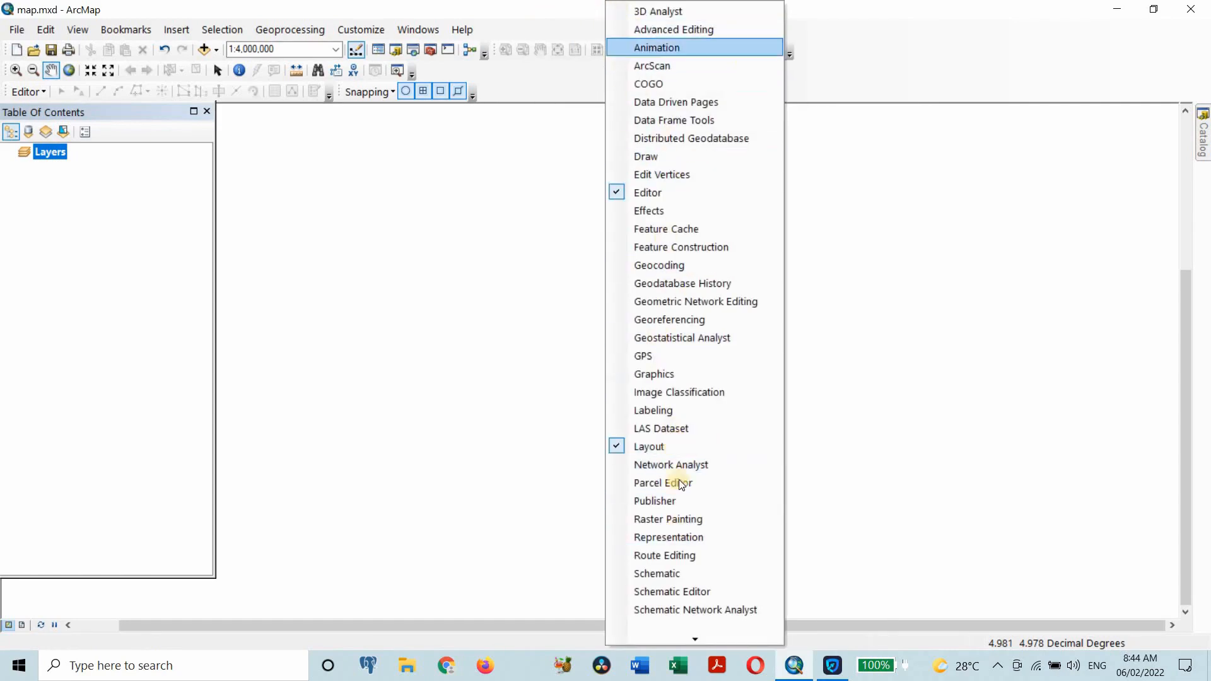
click(577, 196)
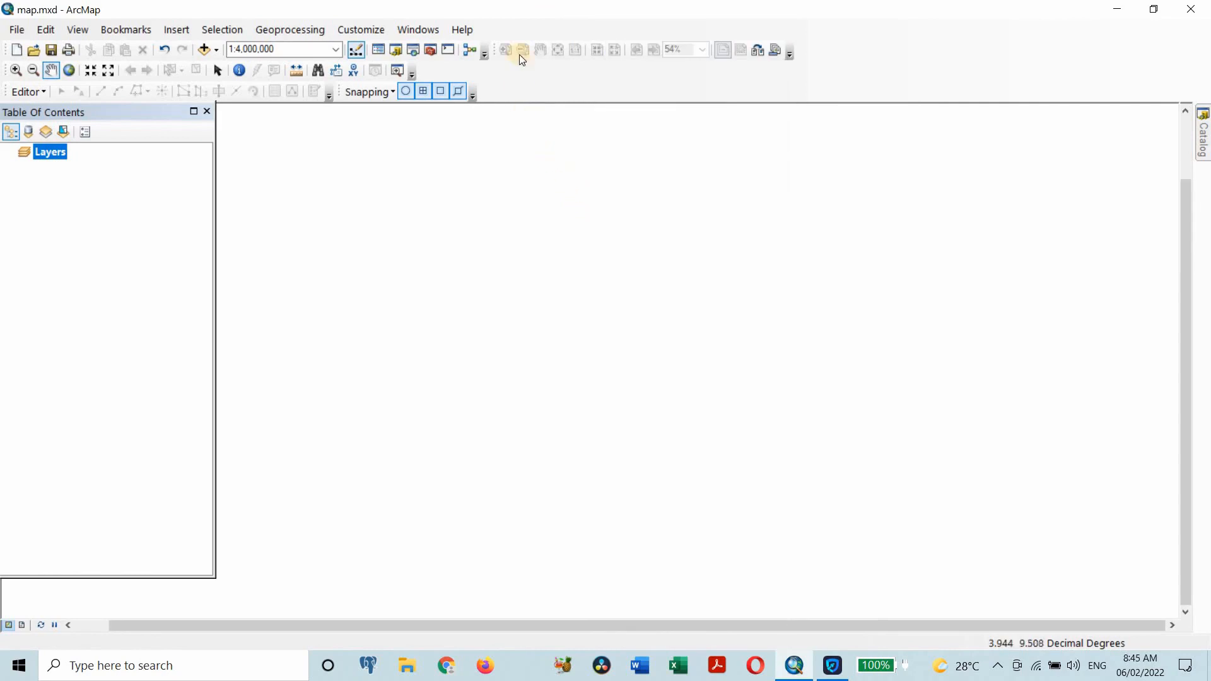
click(409, 27)
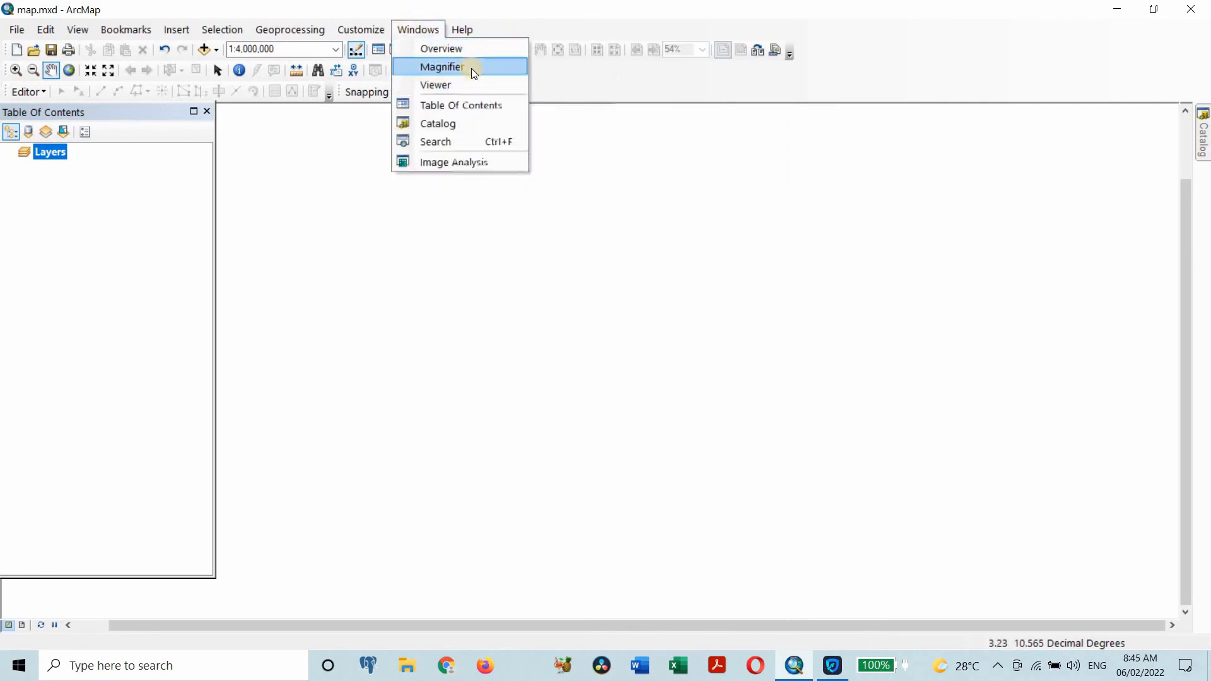
click(462, 32)
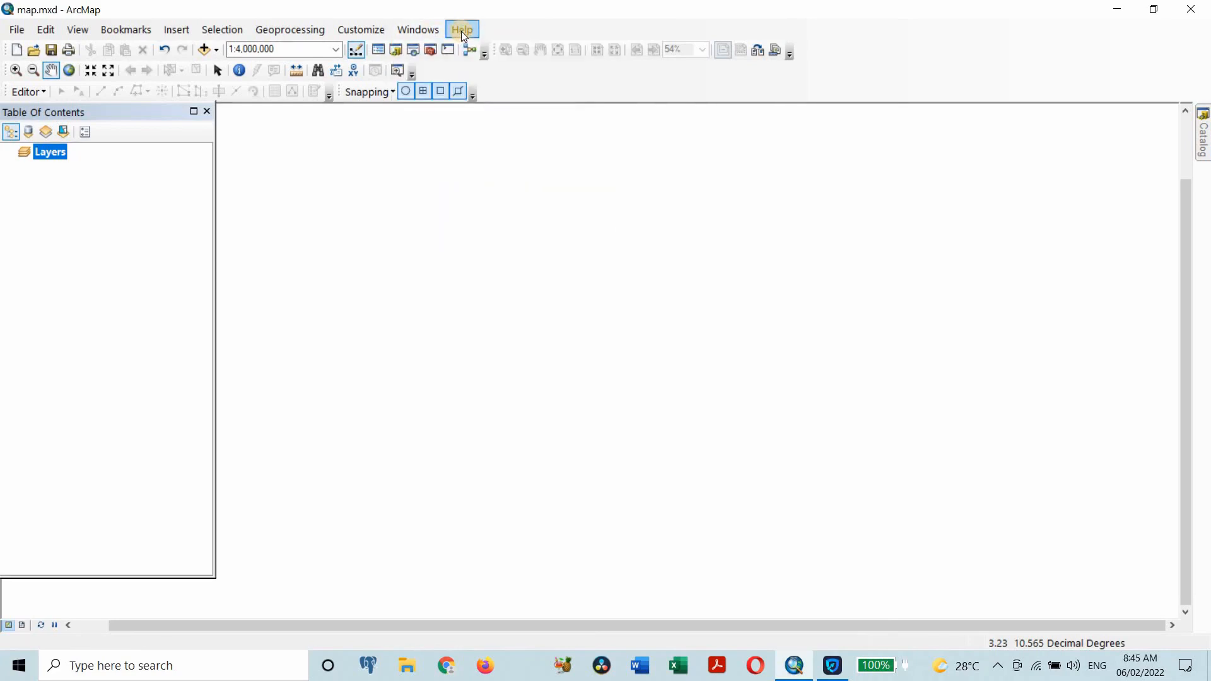
Open the ArcGIS Desktop Help and read the What is ArcMap? topic under Get started.
click(462, 32)
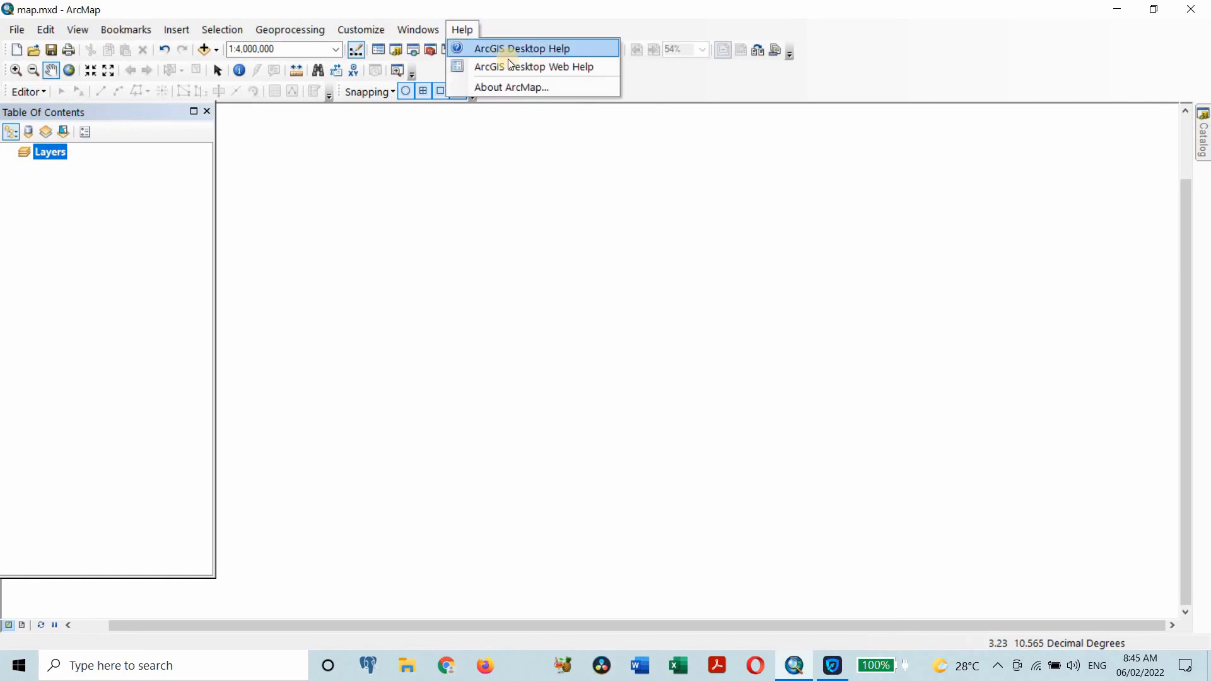
click(562, 55)
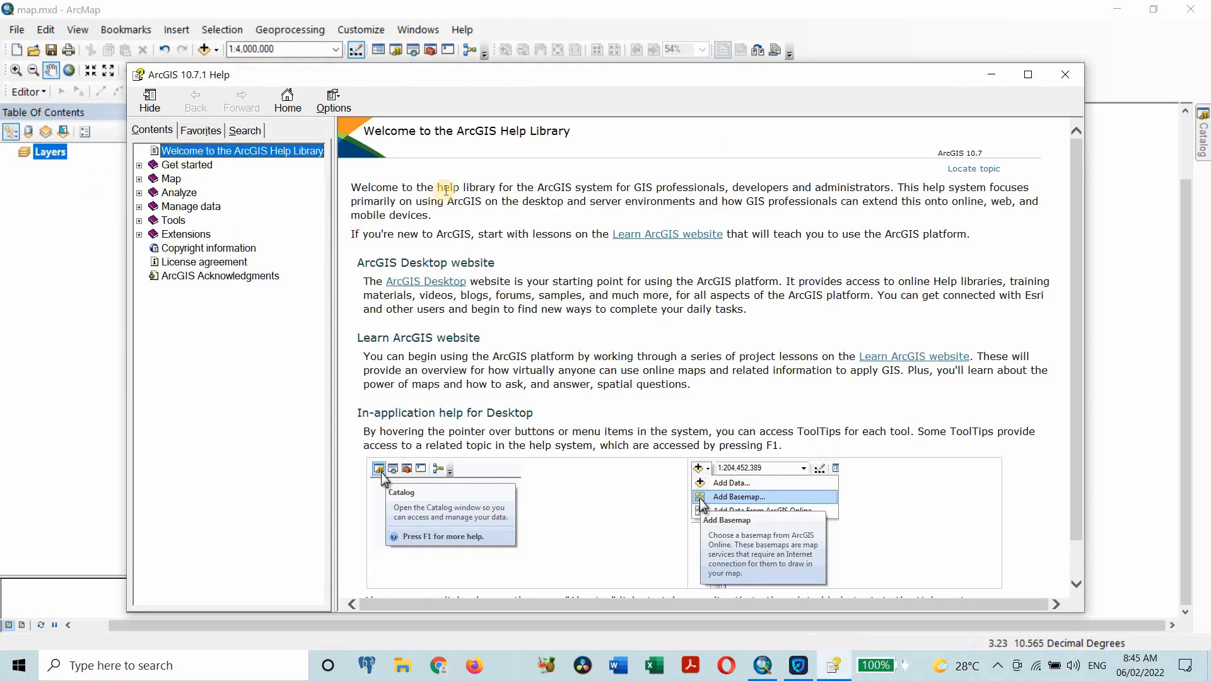
click(205, 132)
click(174, 130)
click(139, 166)
click(245, 180)
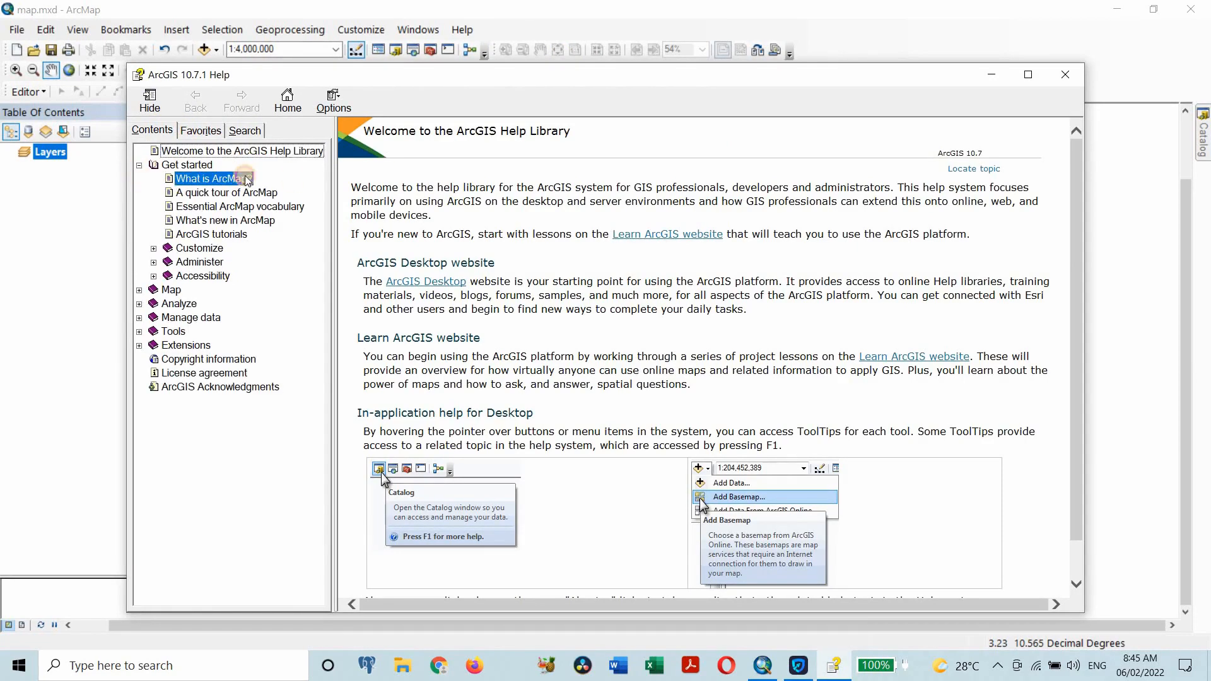
scroll(623, 396, down, 3)
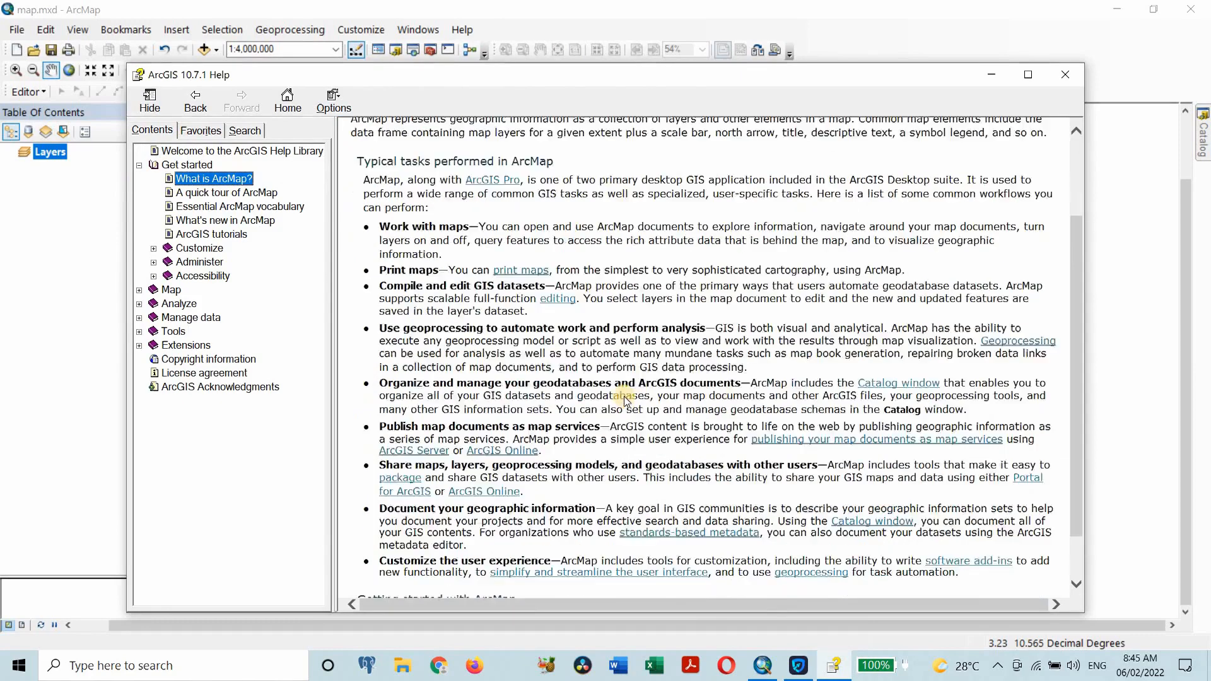
scroll(623, 396, down, 2)
scroll(623, 396, up, 5)
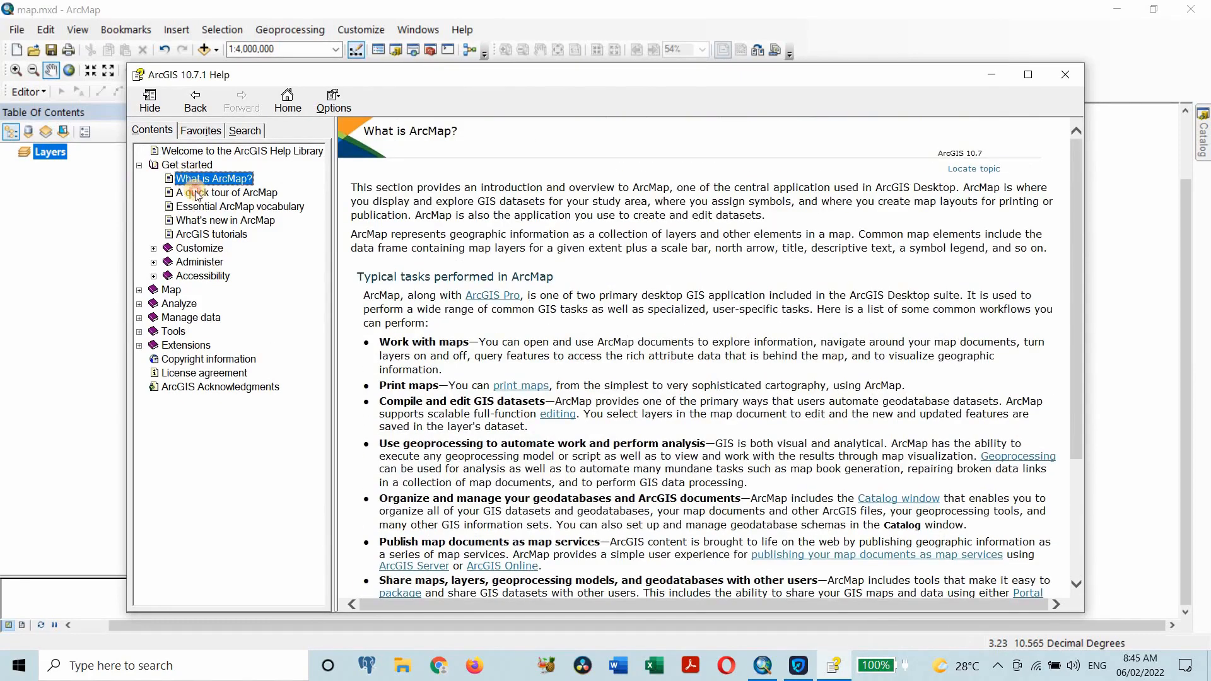
Skim the help topic A quick tour of ArcMap, including its data view and Table of Contents sections.
click(195, 192)
scroll(597, 211, down, 15)
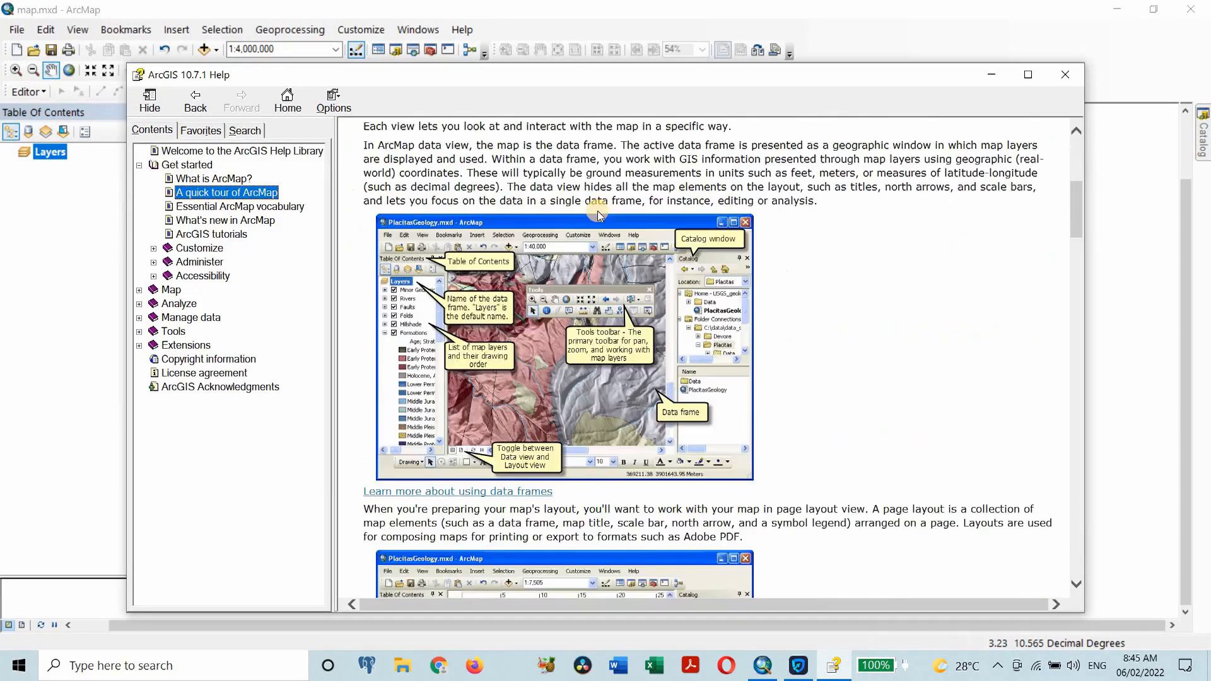
scroll(603, 201, down, 8)
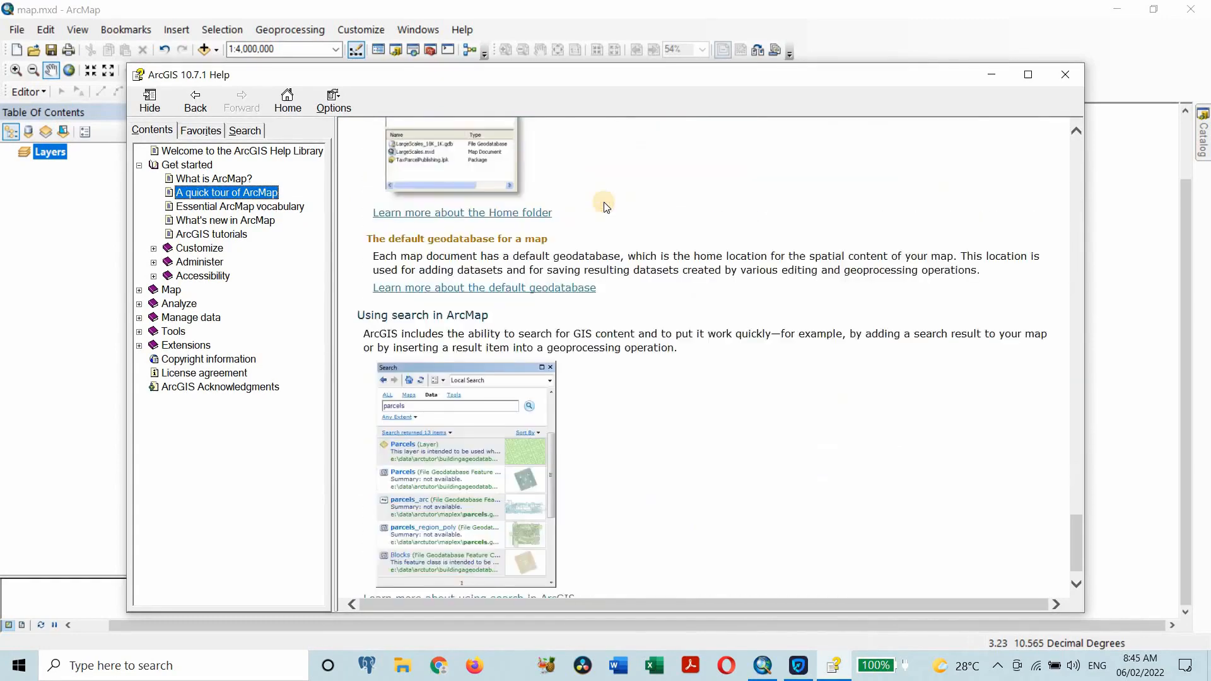
scroll(604, 202, up, 8)
scroll(604, 201, up, 5)
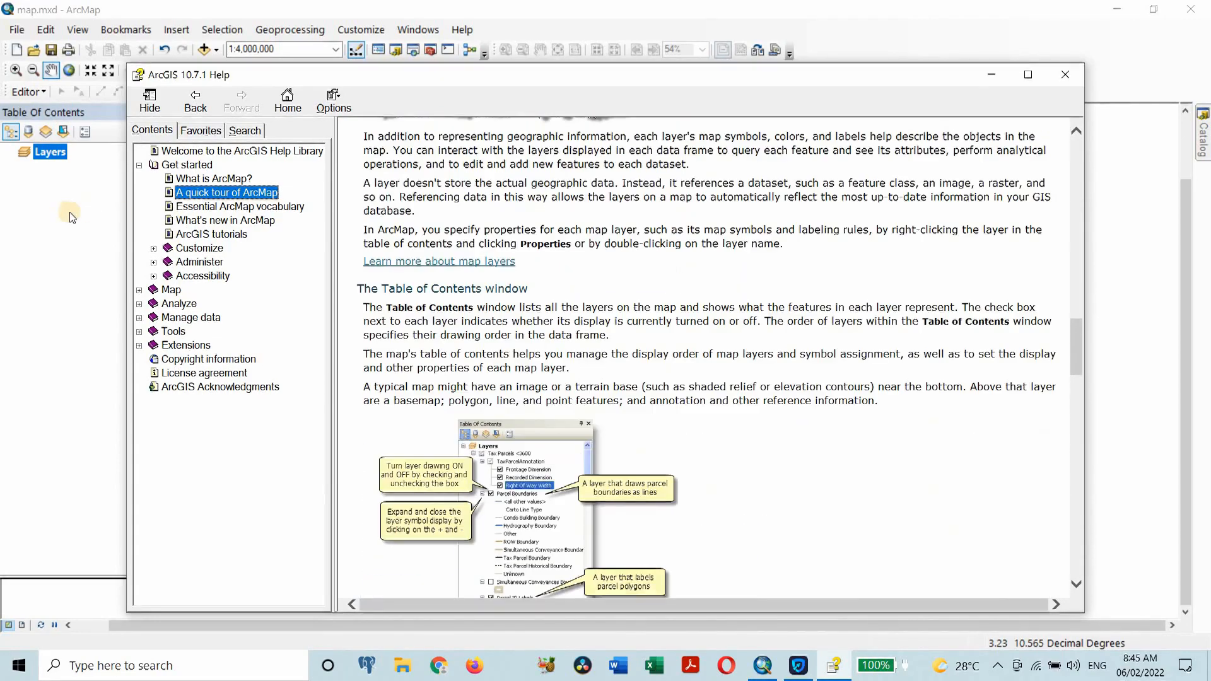
Look through the help topics Essential ArcMap vocabulary and What's new in ArcMap, and close the help library.
click(237, 210)
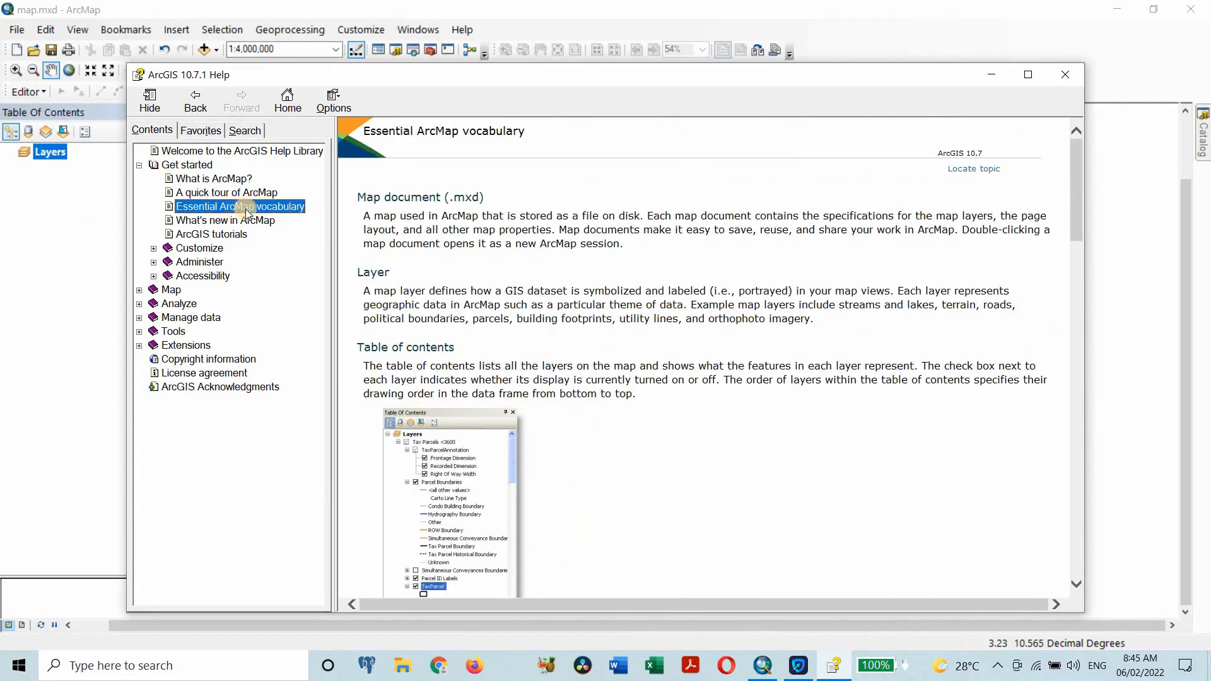
scroll(836, 304, down, 5)
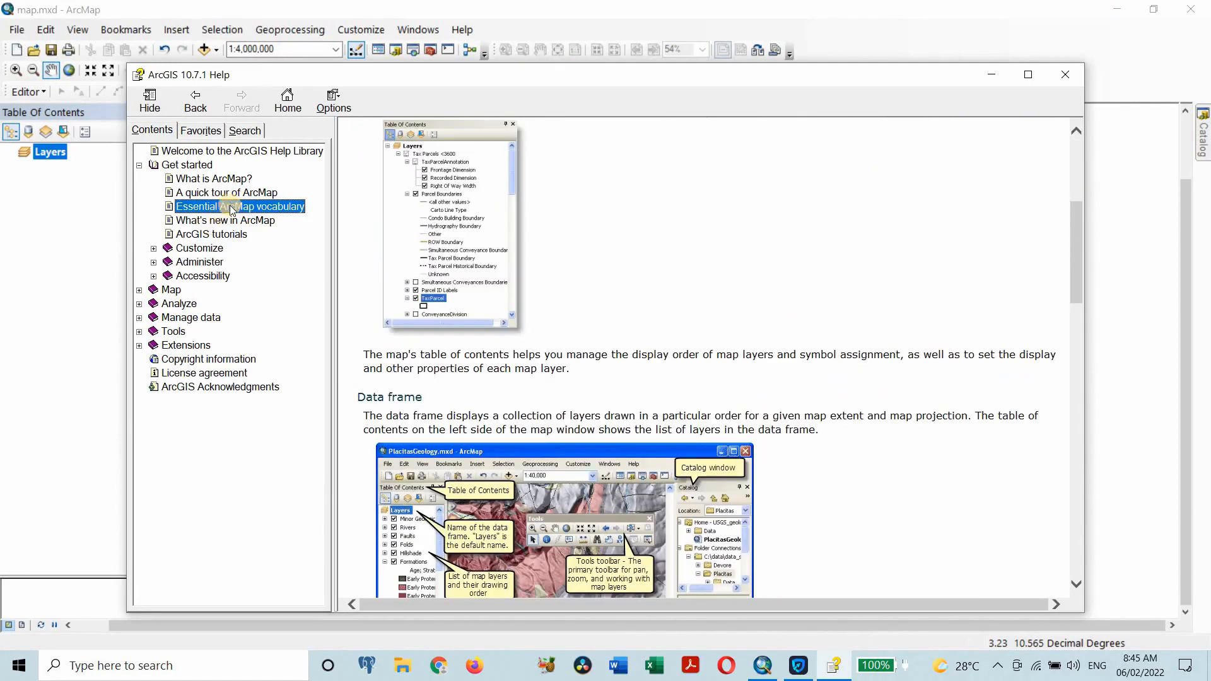
click(232, 222)
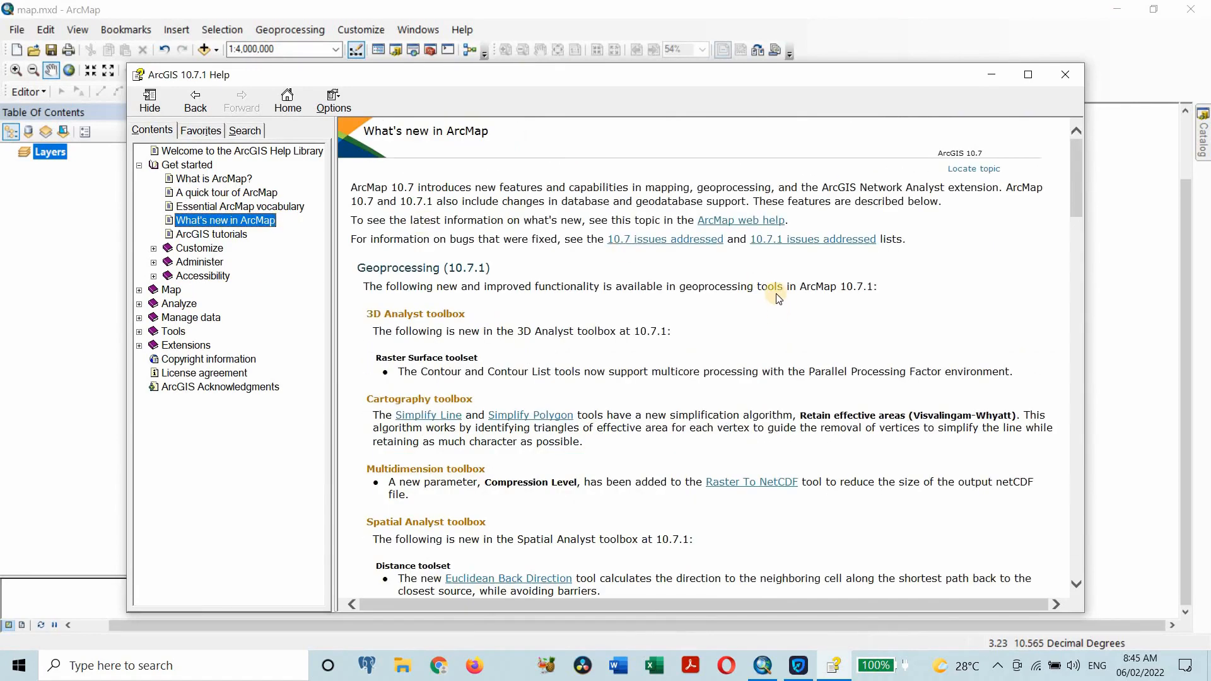
scroll(779, 292, down, 3)
scroll(574, 214, up, 3)
click(1070, 81)
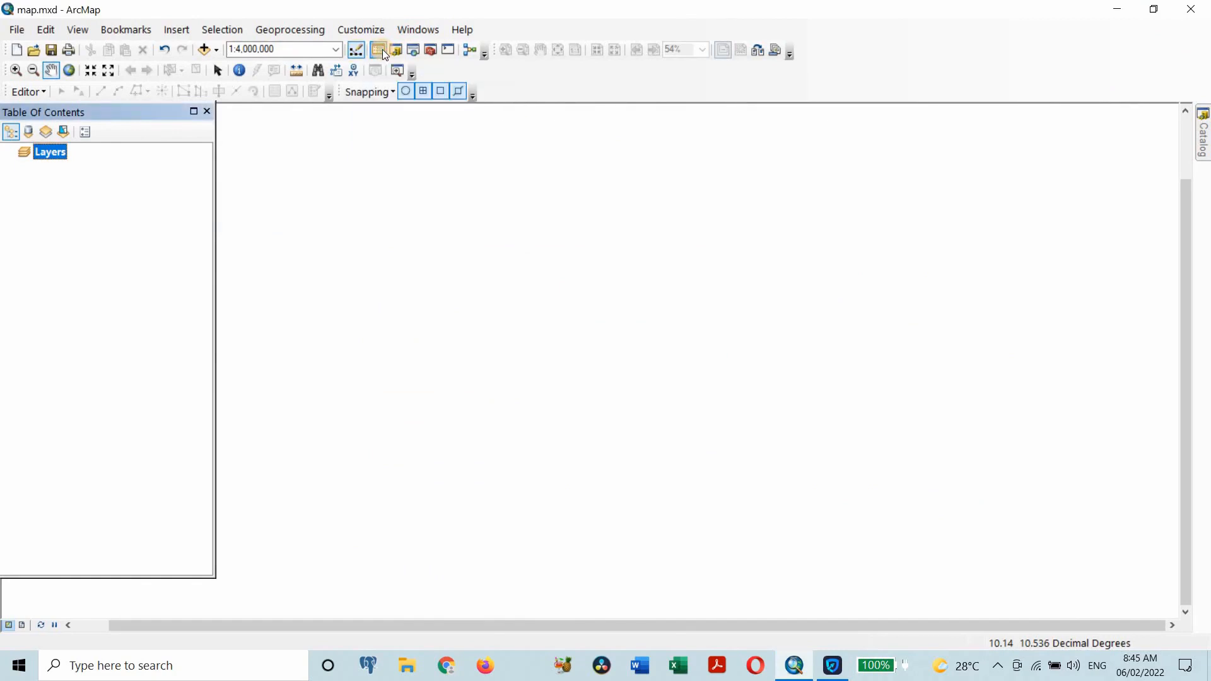
Close the Table of Contents window and display it again.
click(207, 111)
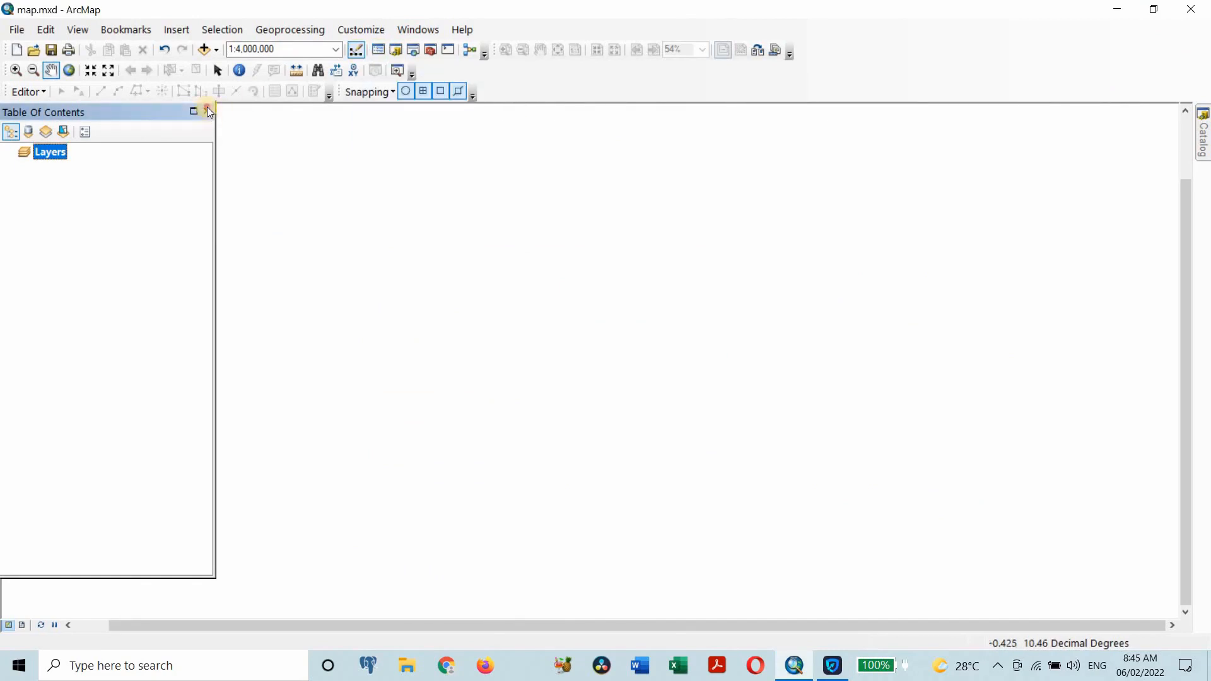
click(384, 50)
click(206, 111)
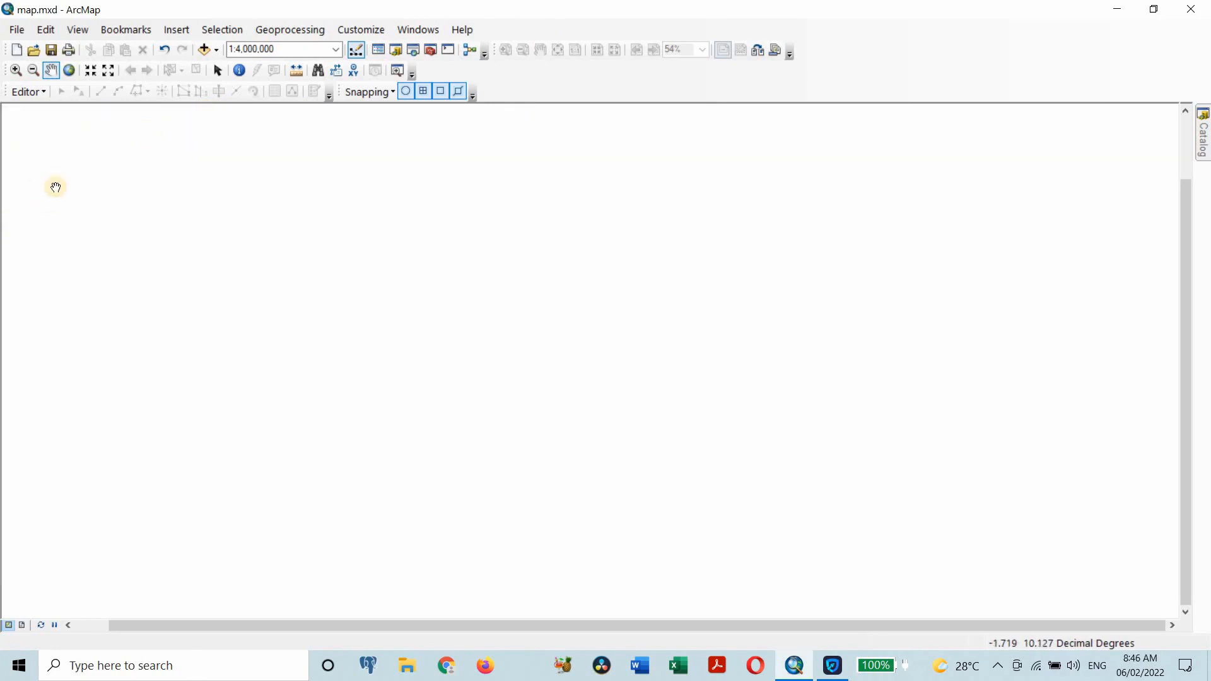
click(383, 49)
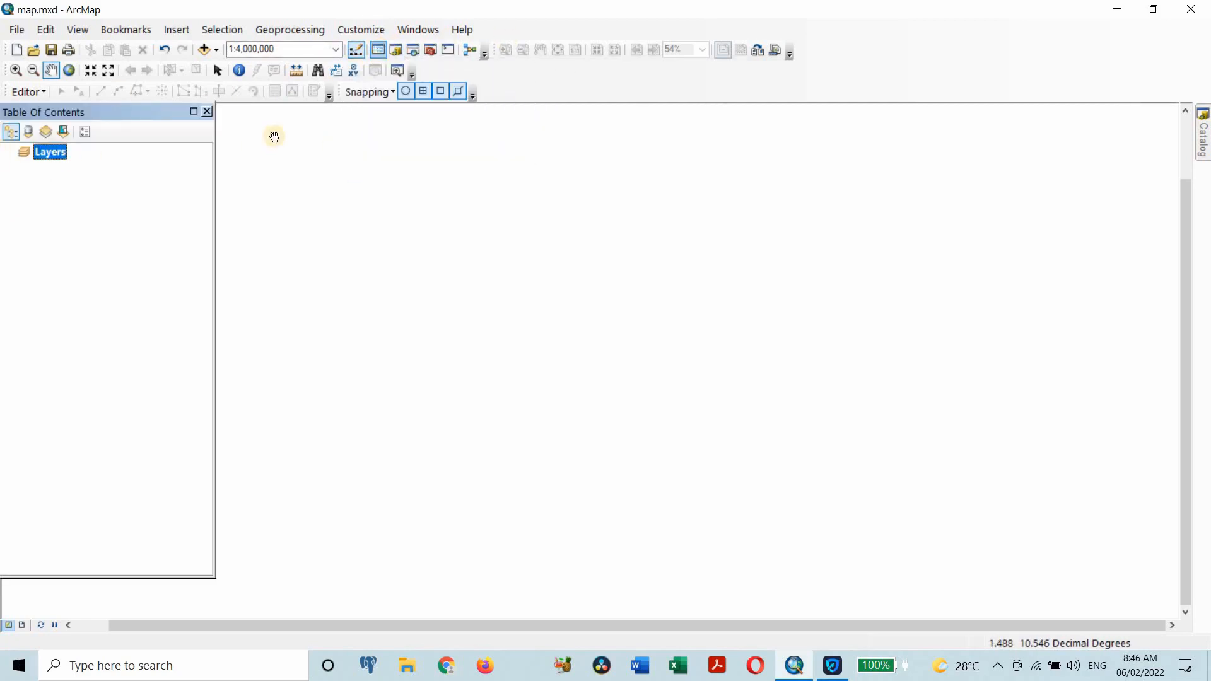
Display the Catalog window to view its folder connections and close it.
click(395, 50)
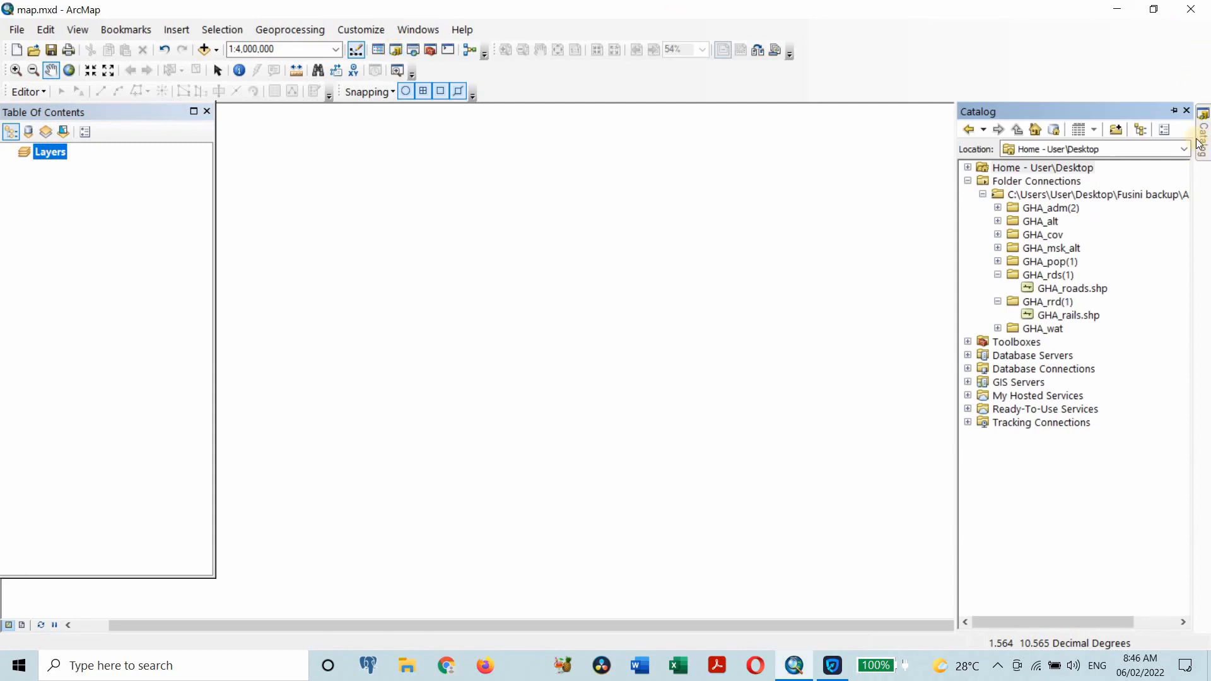
click(414, 49)
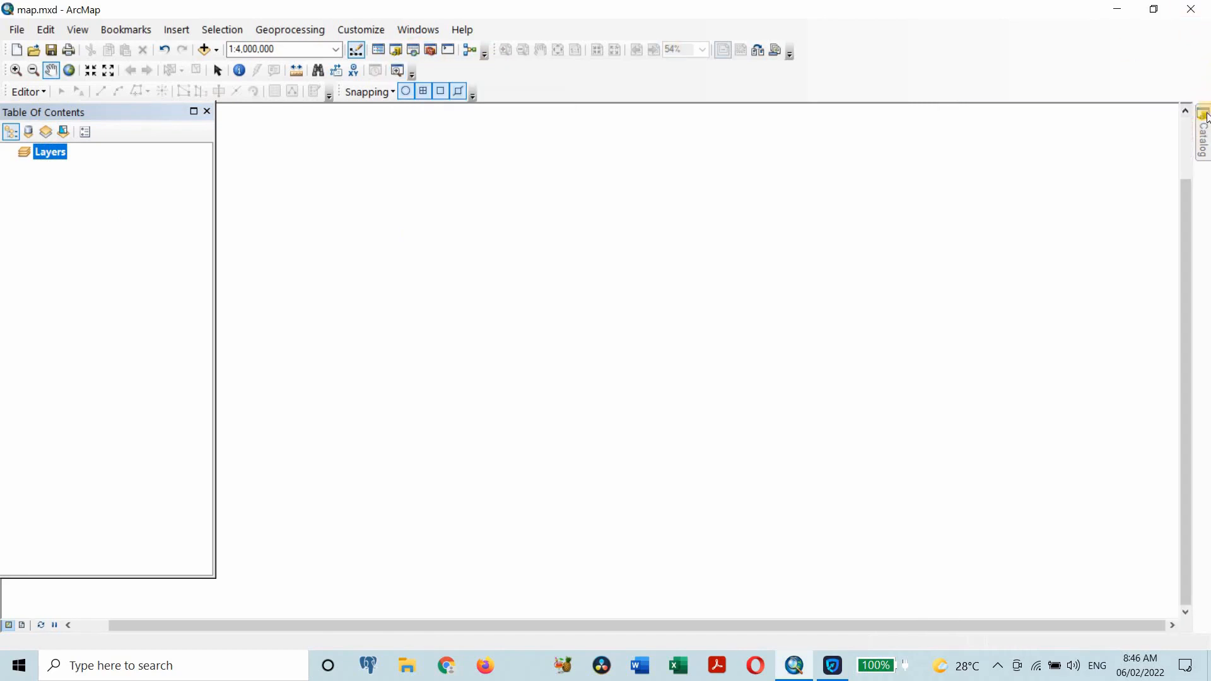
mouse_move(1204, 120)
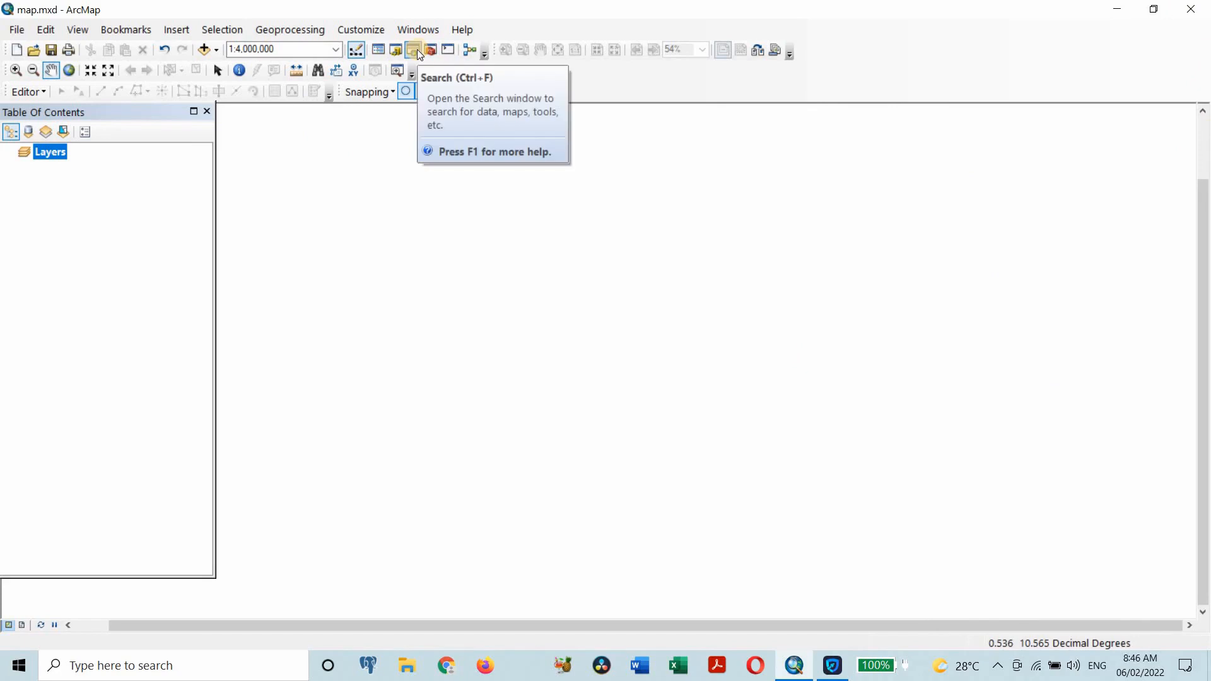
click(394, 49)
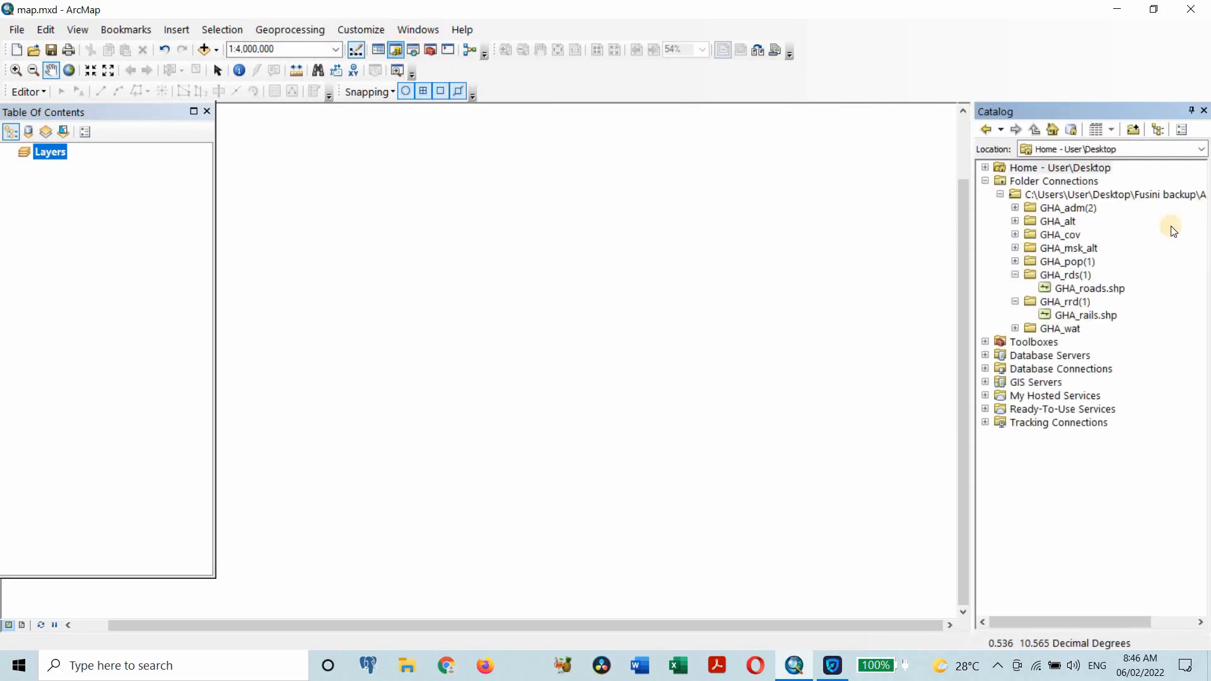
click(1203, 110)
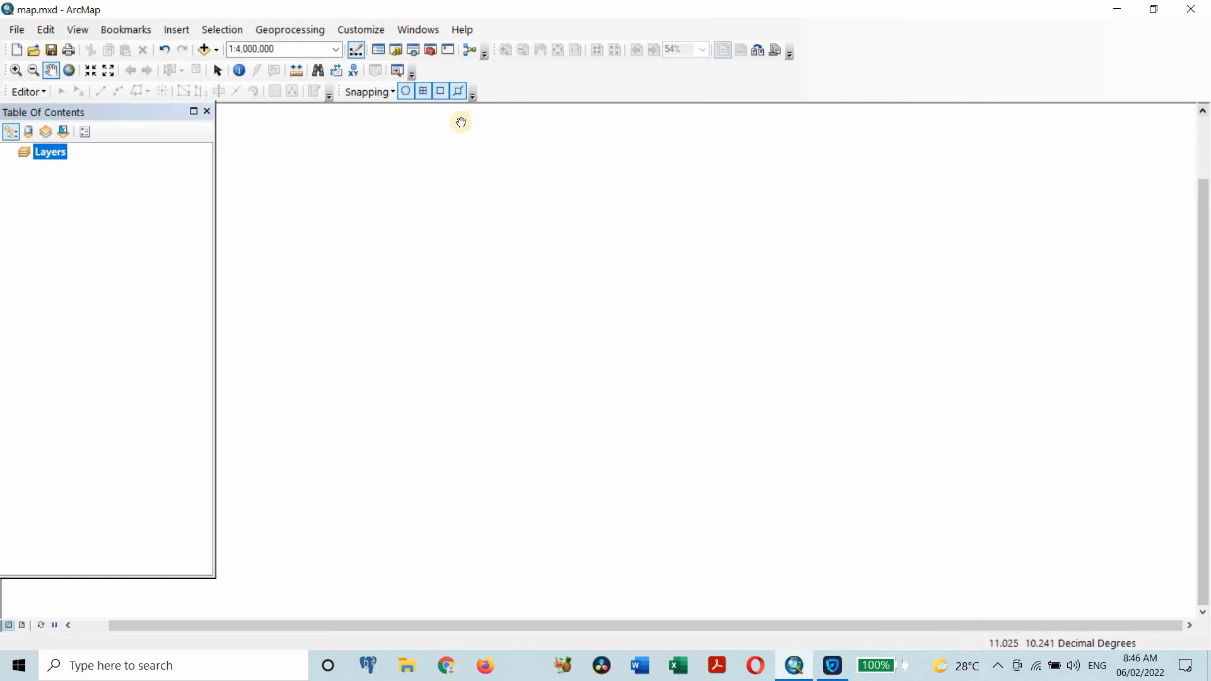
Open the Search window, search for clip, and view the Clip (Data Management) tool's dialog before closing it.
click(416, 51)
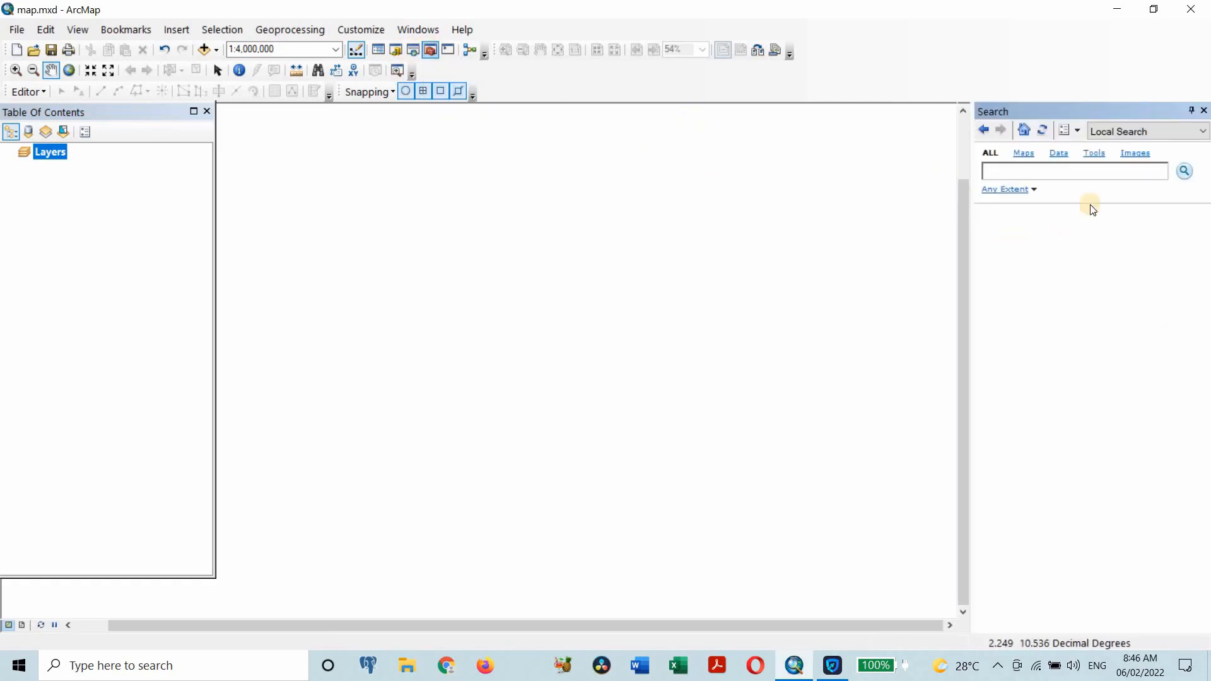
click(1003, 178)
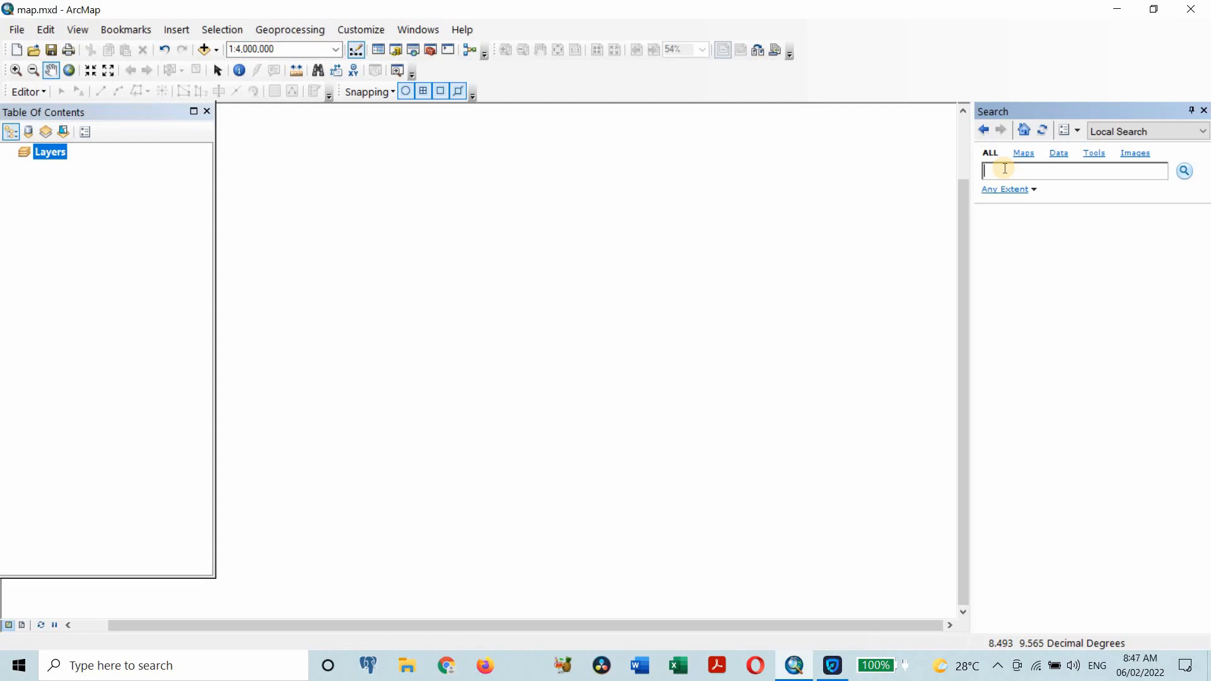
text(clip)
key(Return)
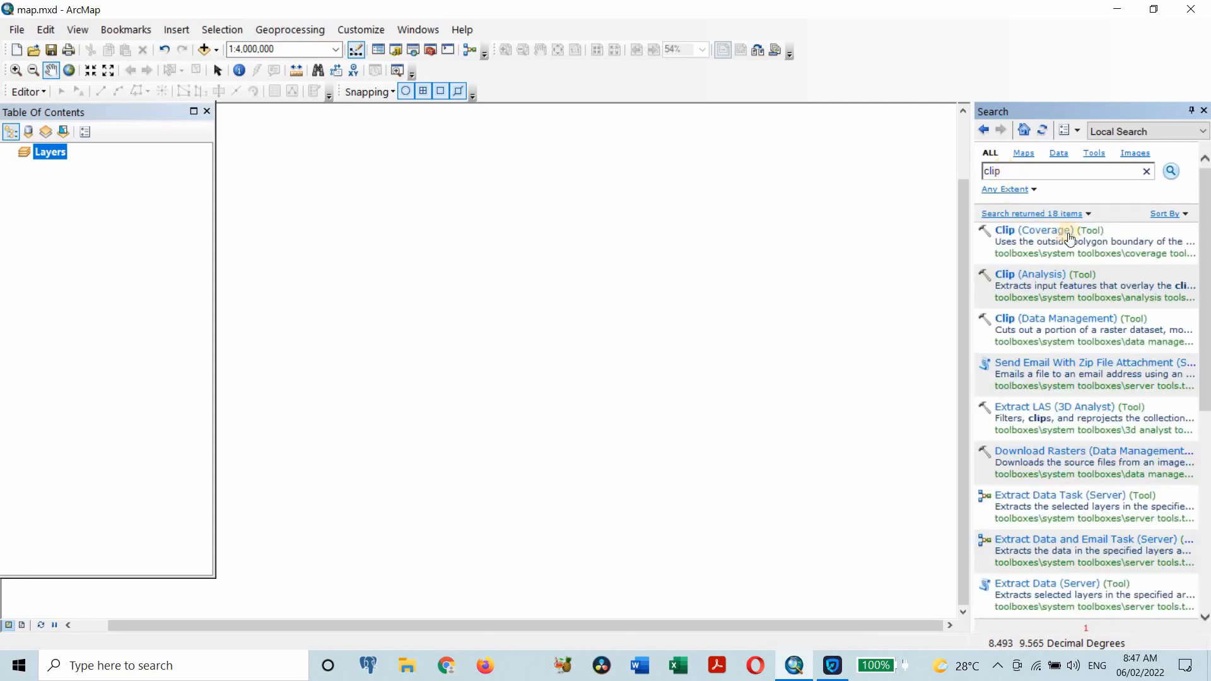
click(1064, 322)
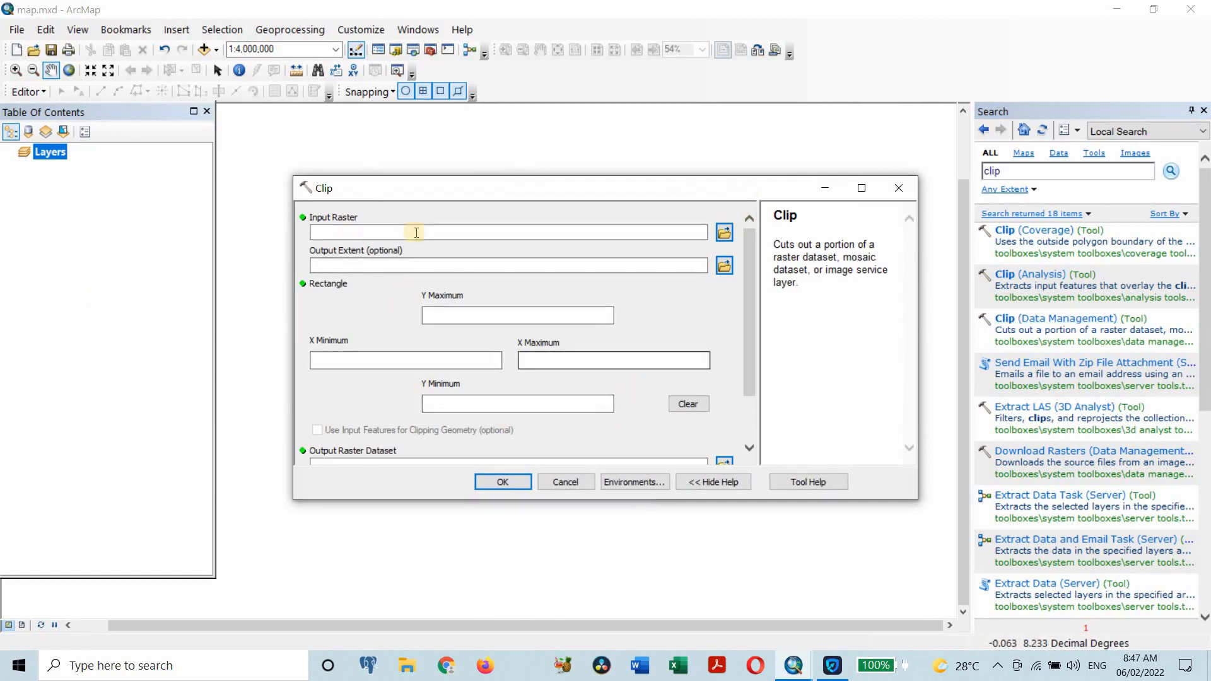
click(902, 193)
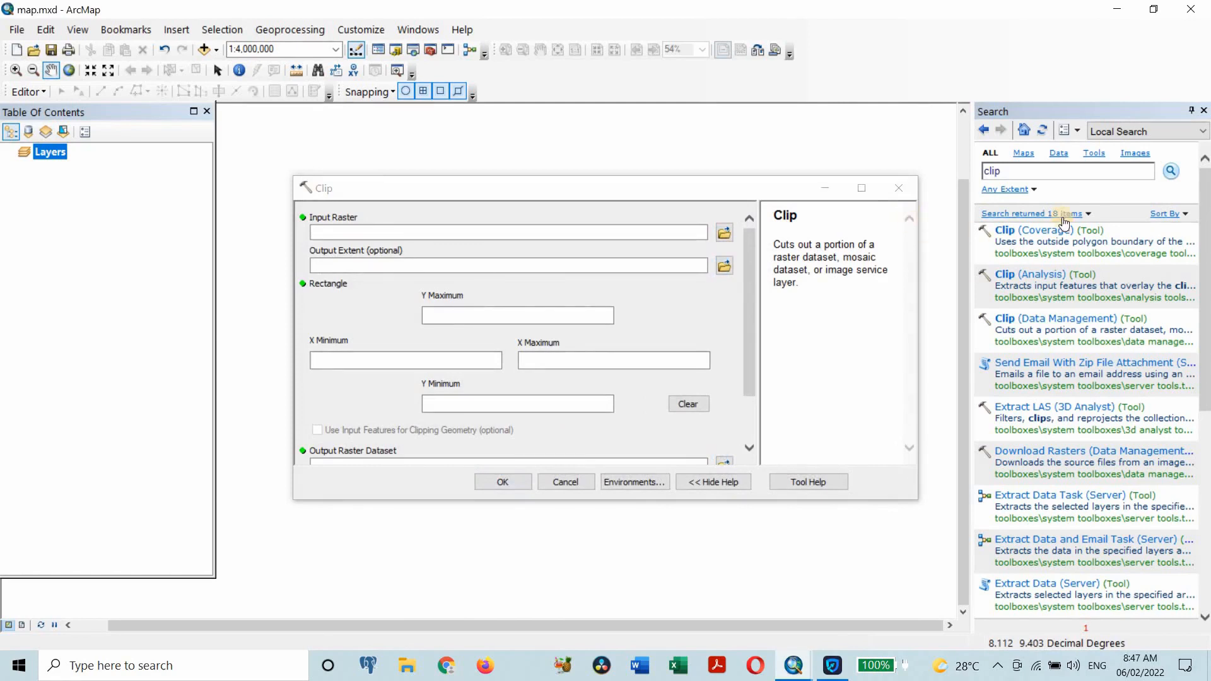
Replace the search term with project, run the search, and choose the Project (Data Management) tool from the results.
click(1011, 169)
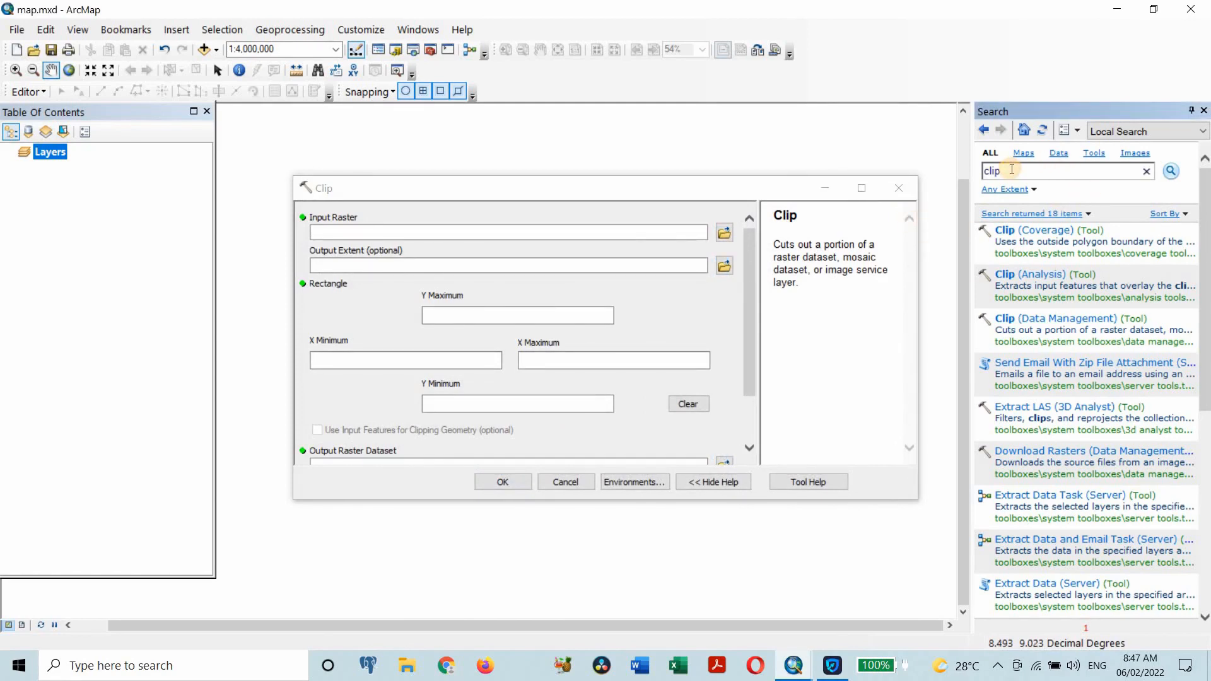
key(BackSpace)
key(BackSpace)
key(BackSpace)
key(BackSpace)
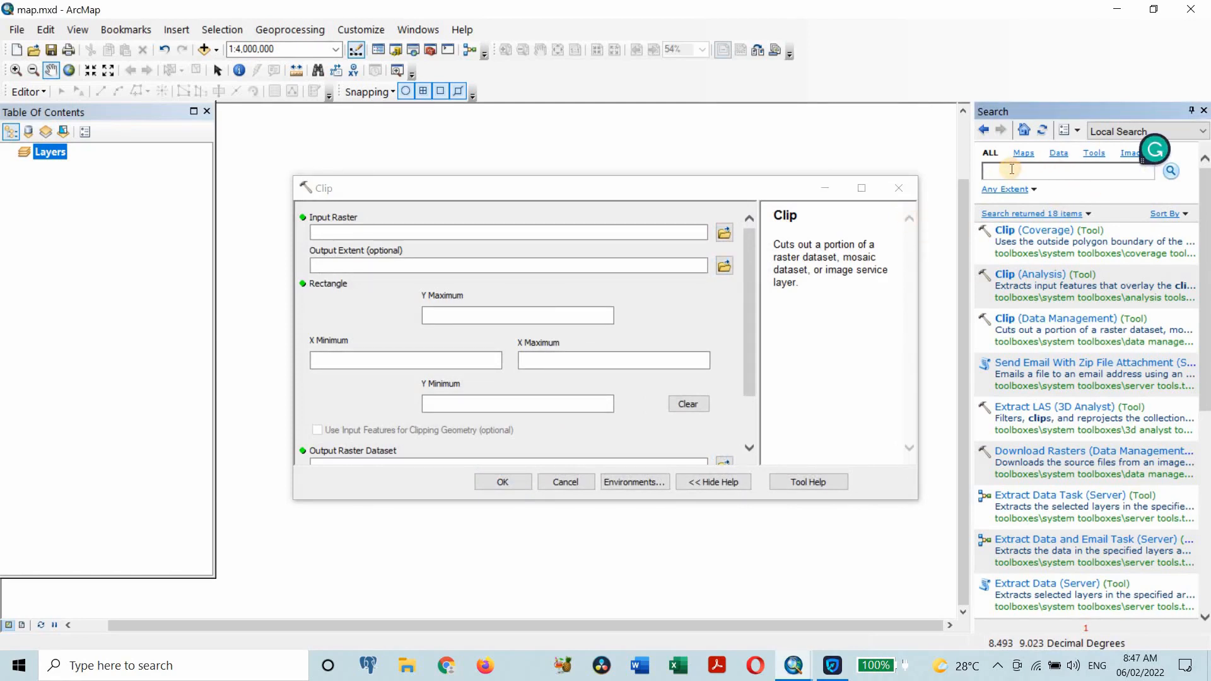
text(project)
click(899, 188)
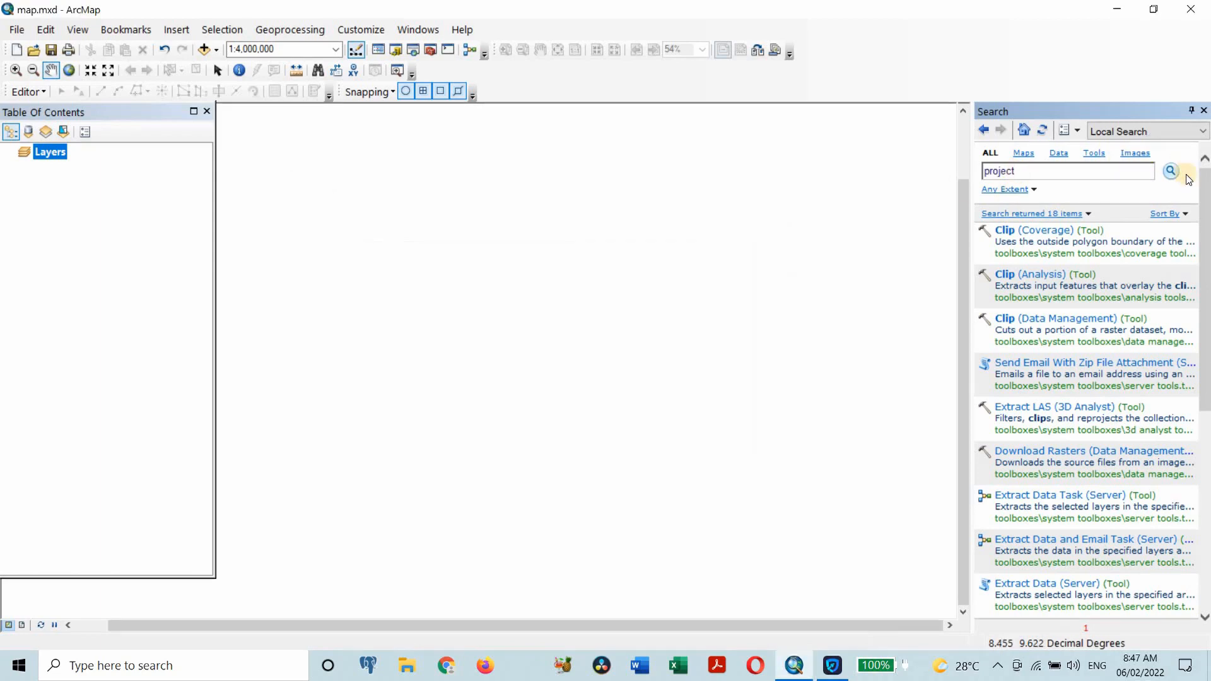
click(1169, 176)
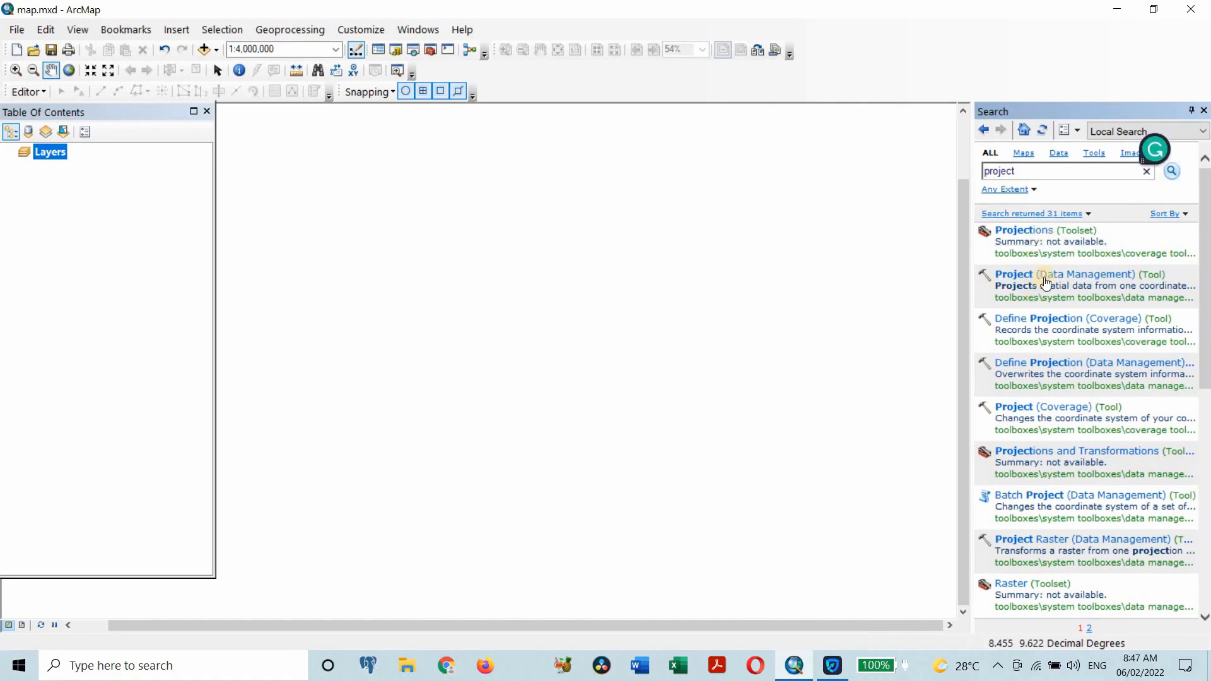
click(1073, 274)
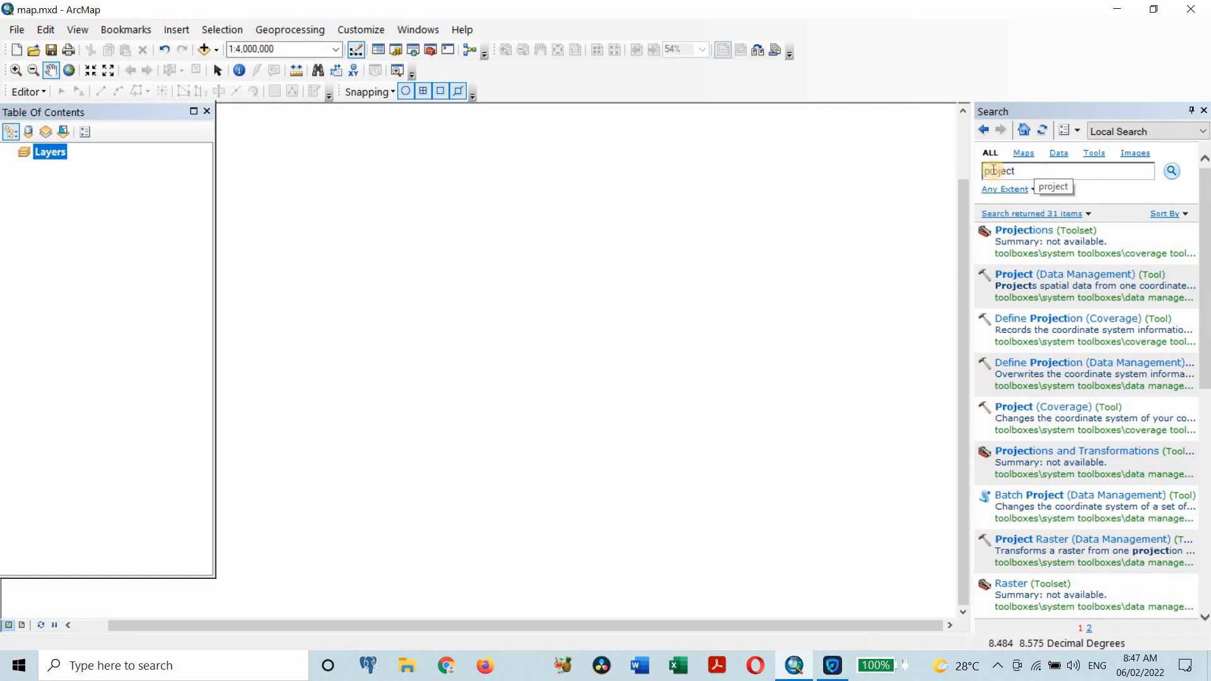
Open ArcToolbox and examine the toolsets inside 3D Analyst Tools and Analysis Tools, collapsing each one after viewing.
click(429, 49)
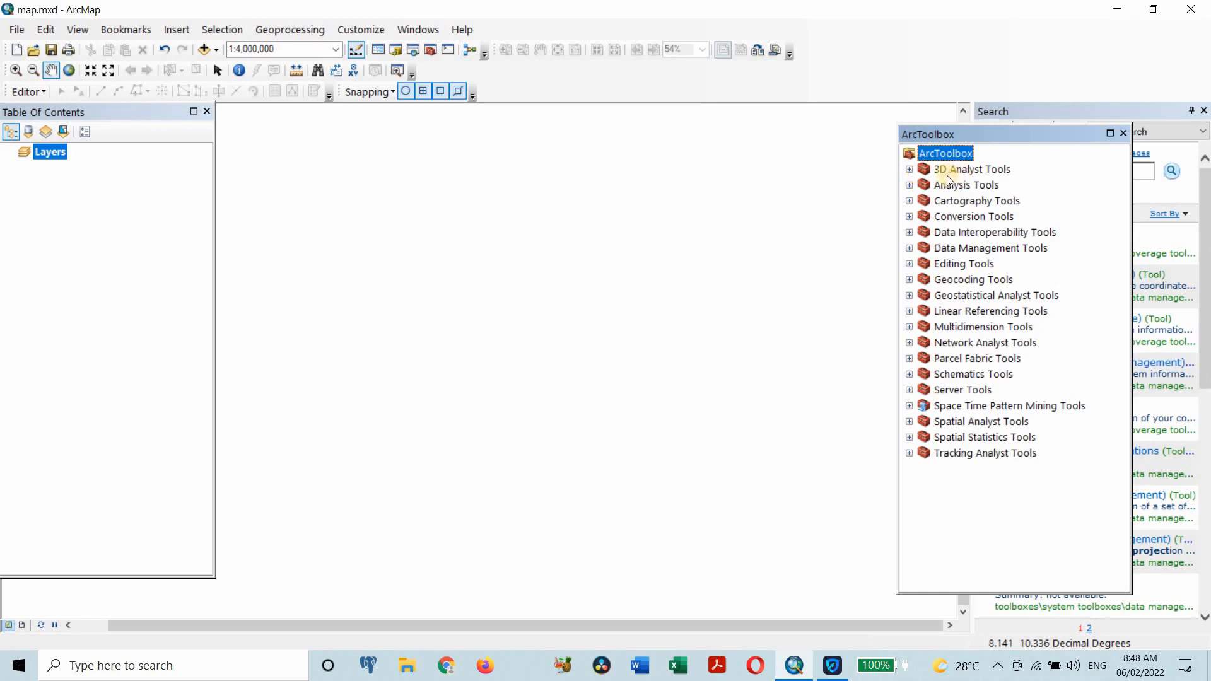
click(909, 169)
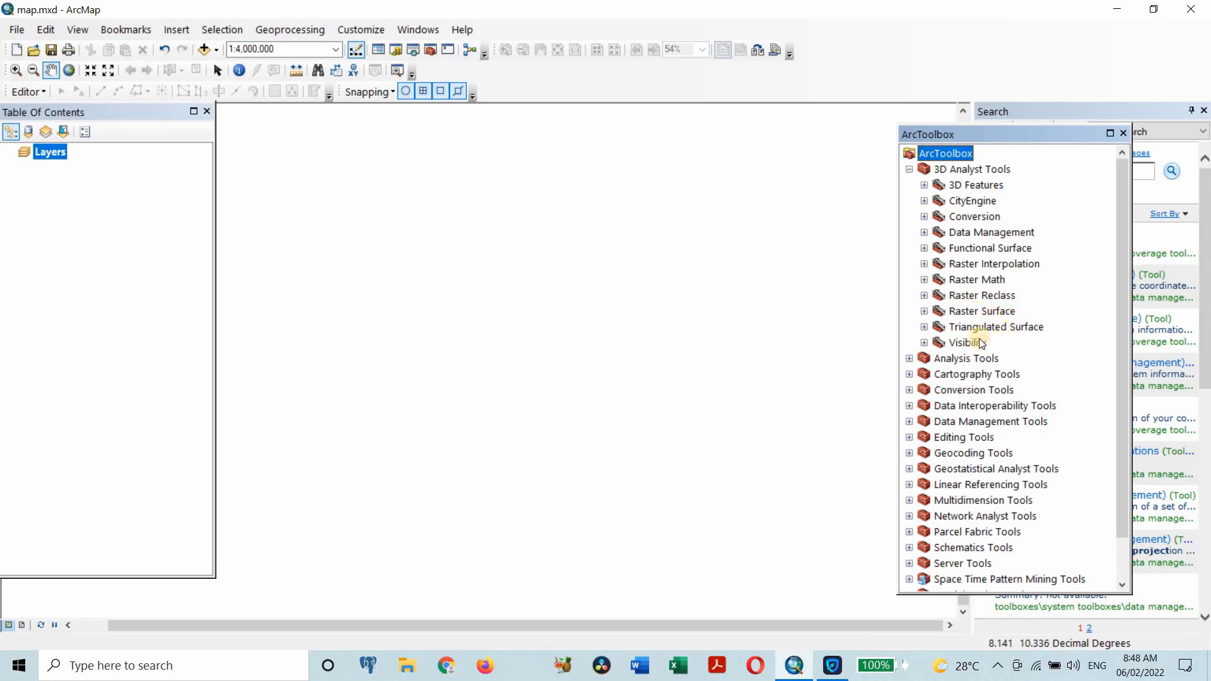
click(909, 170)
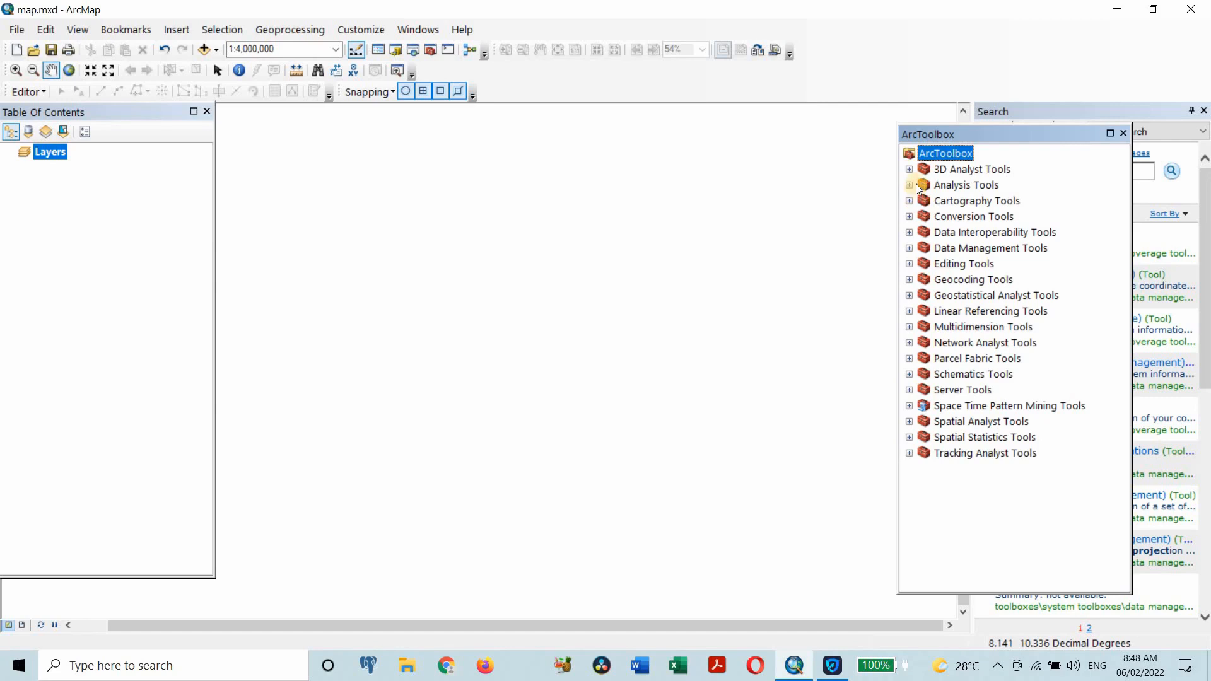
click(909, 186)
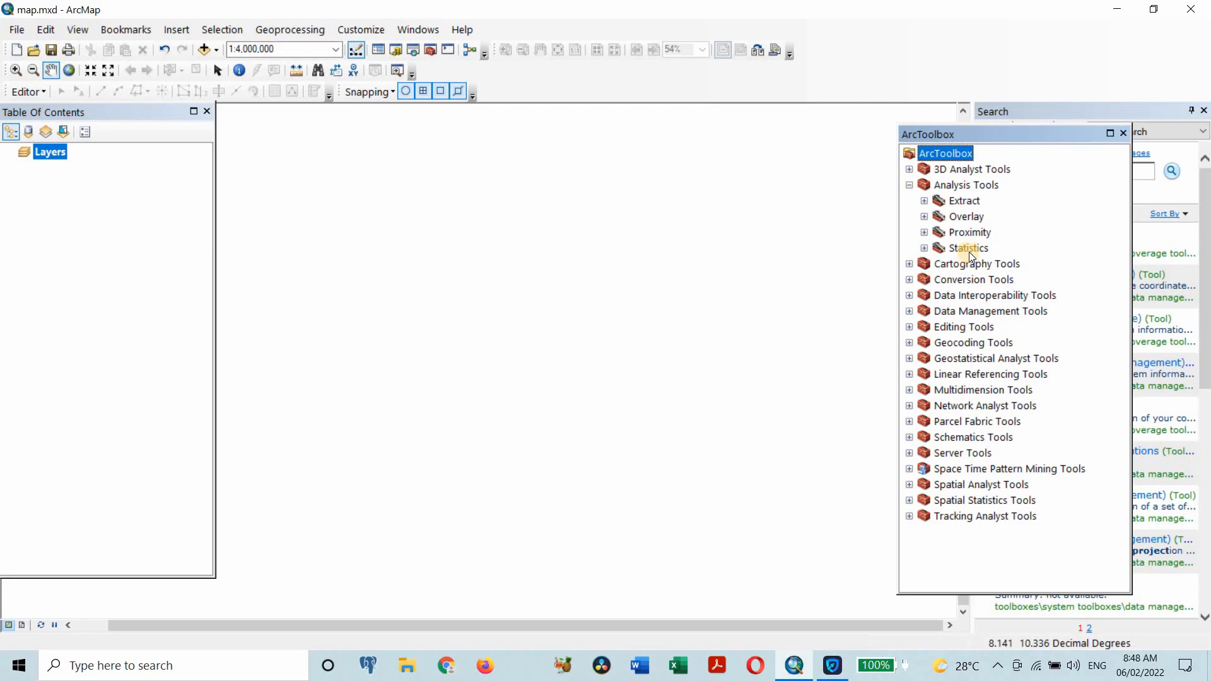
click(909, 186)
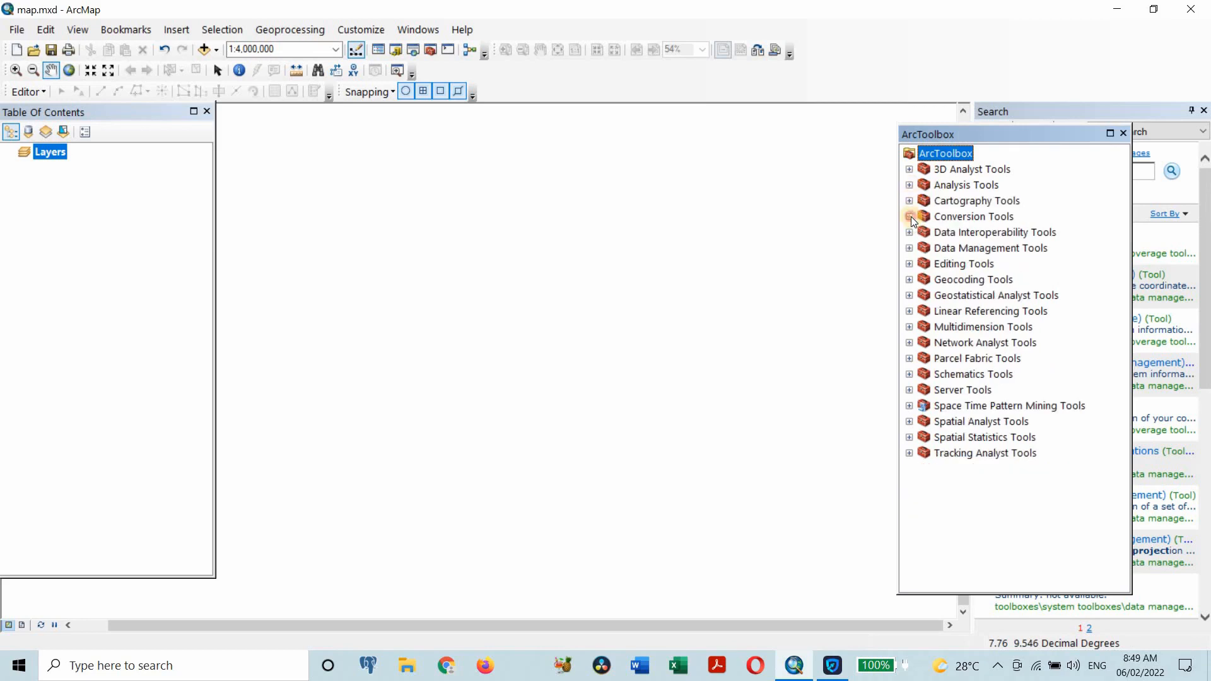
View the contents of the Conversion Tools and Data Interoperability Tools toolboxes, collapsing each one after viewing.
click(909, 217)
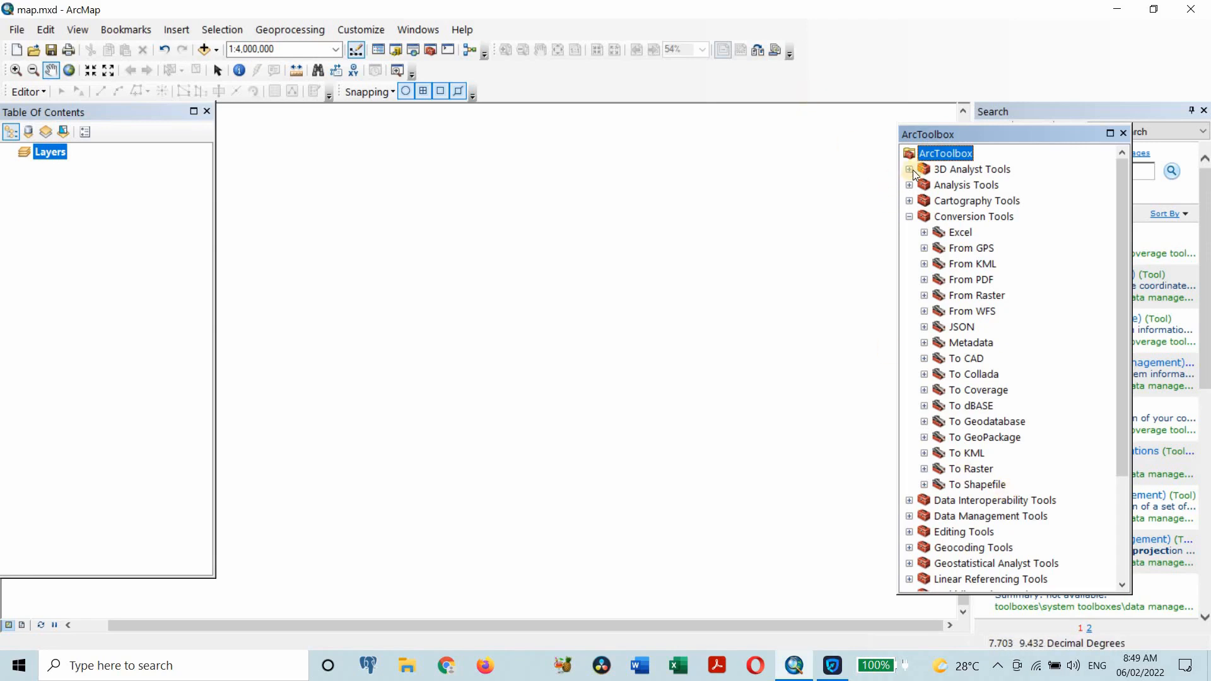
click(909, 217)
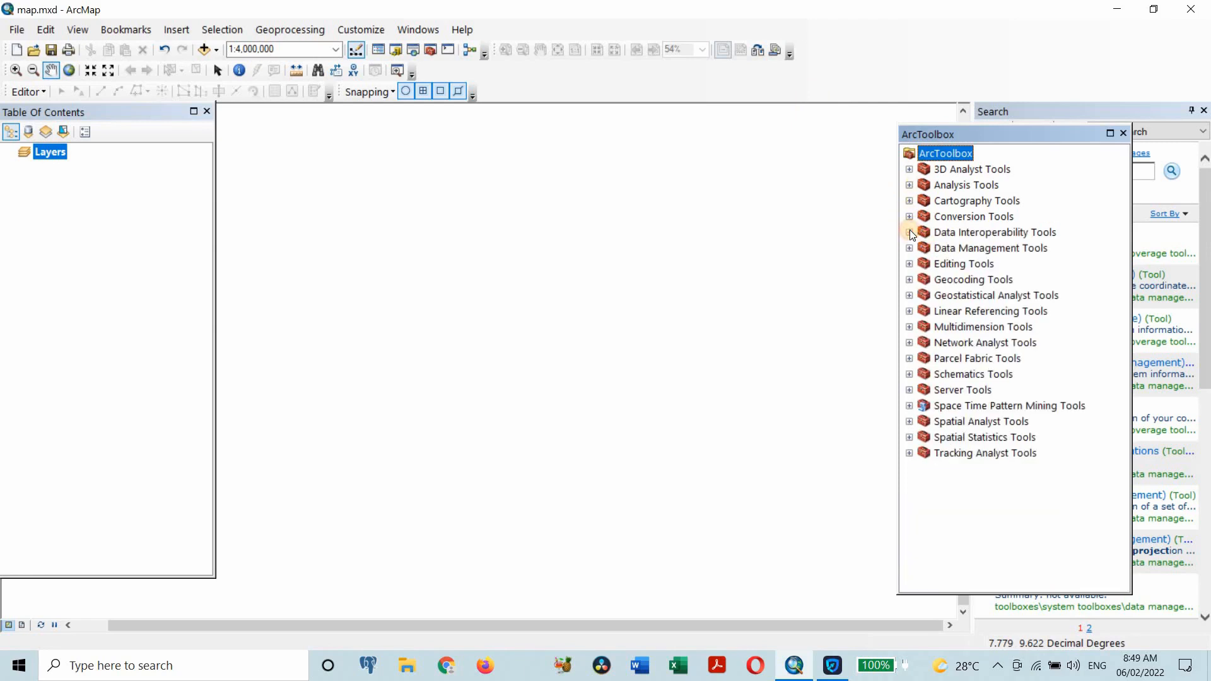
click(909, 232)
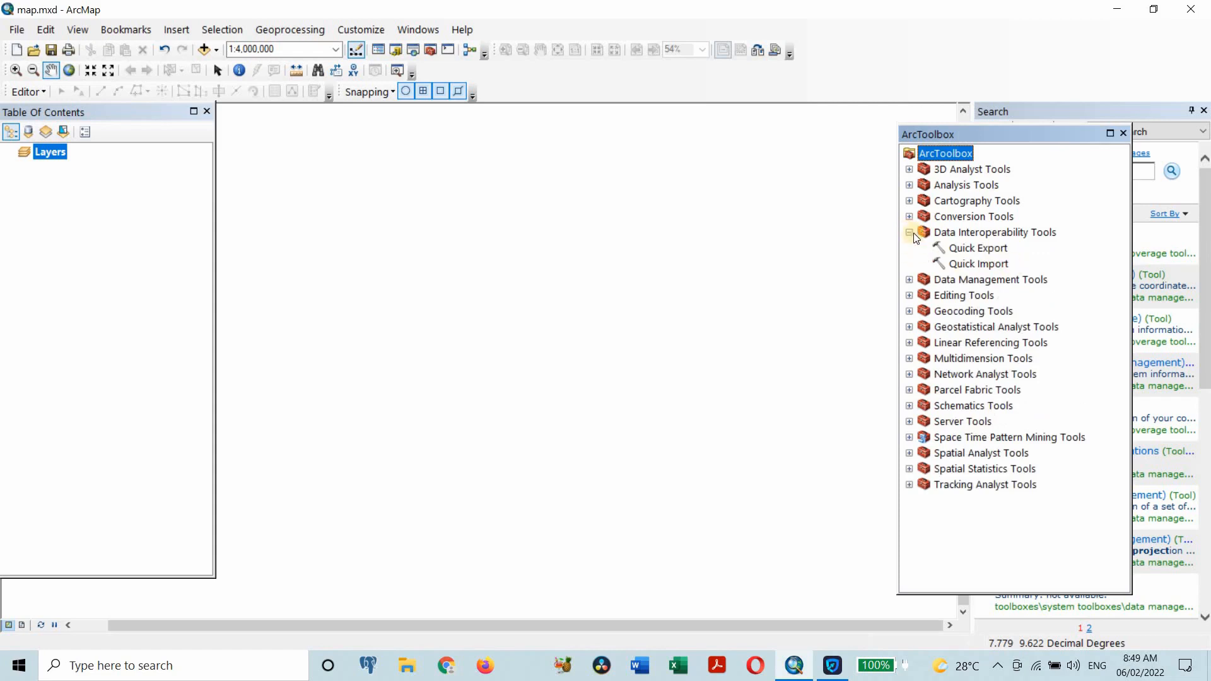
click(913, 233)
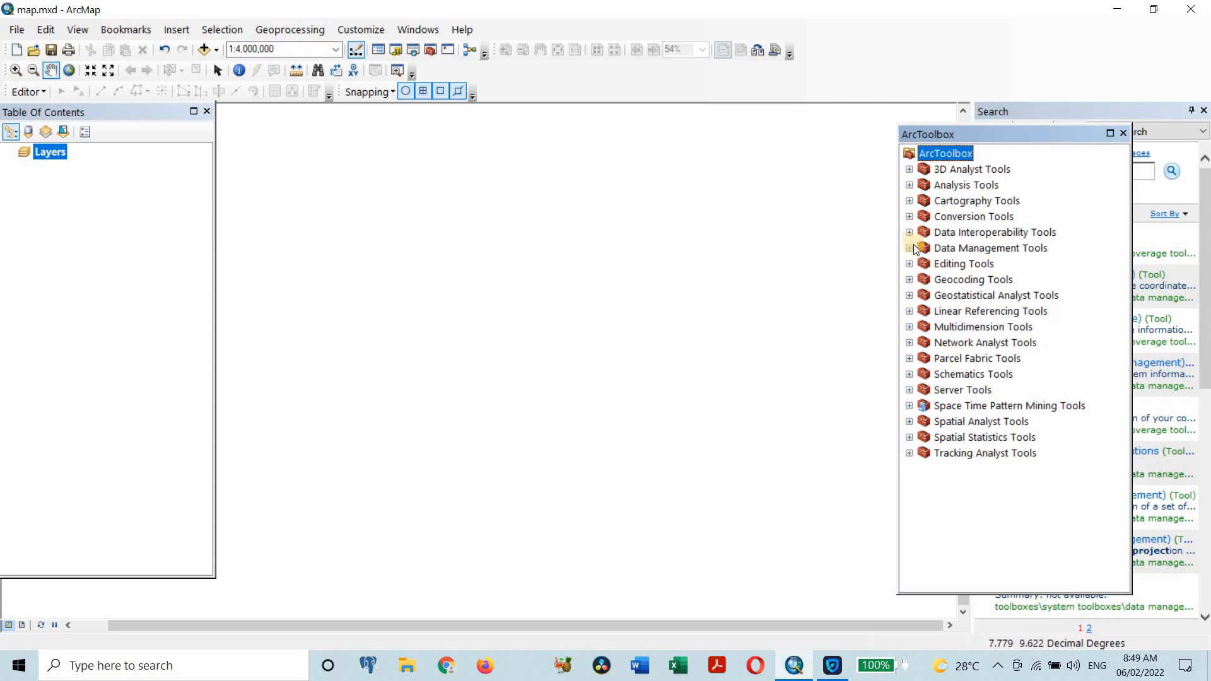
Expand Data Management Tools and view the tools in its Features toolset, collapsing the toolset after viewing.
click(909, 248)
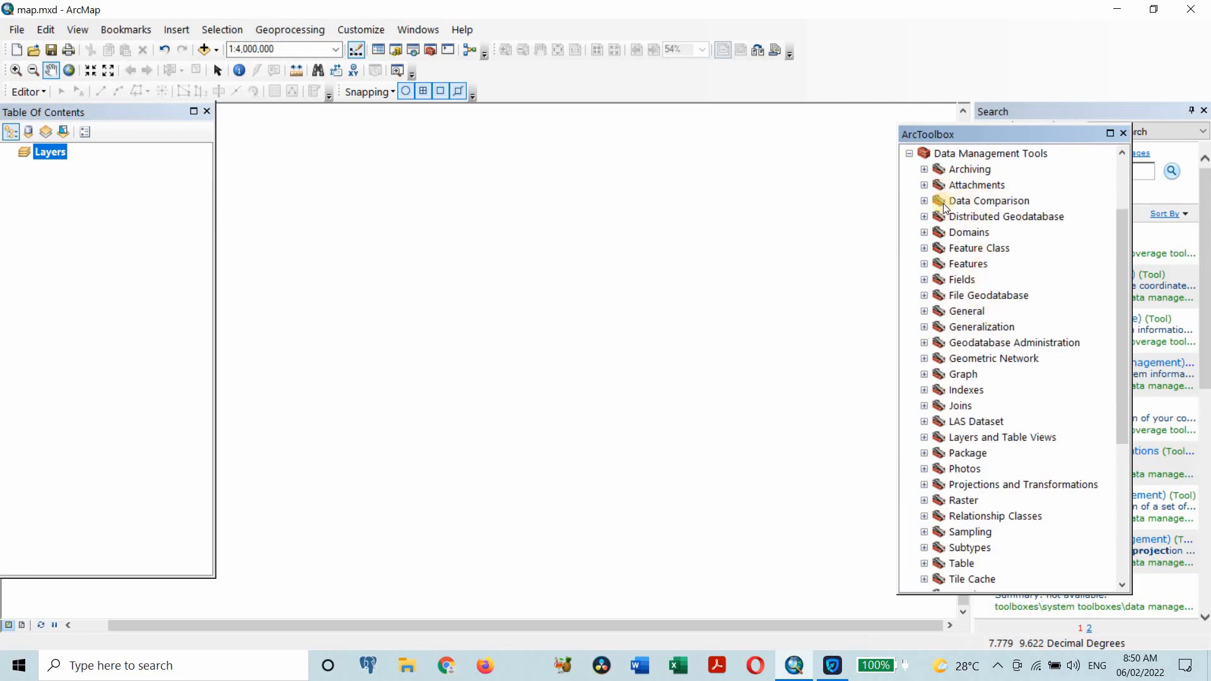
click(925, 264)
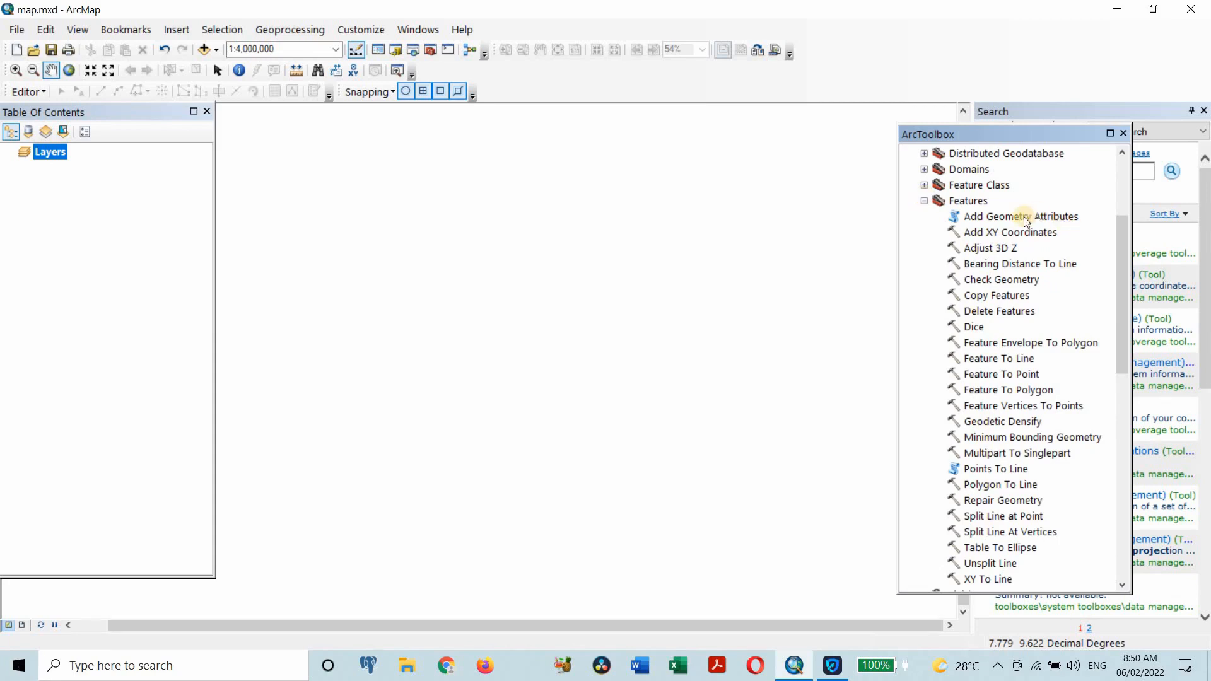
click(924, 201)
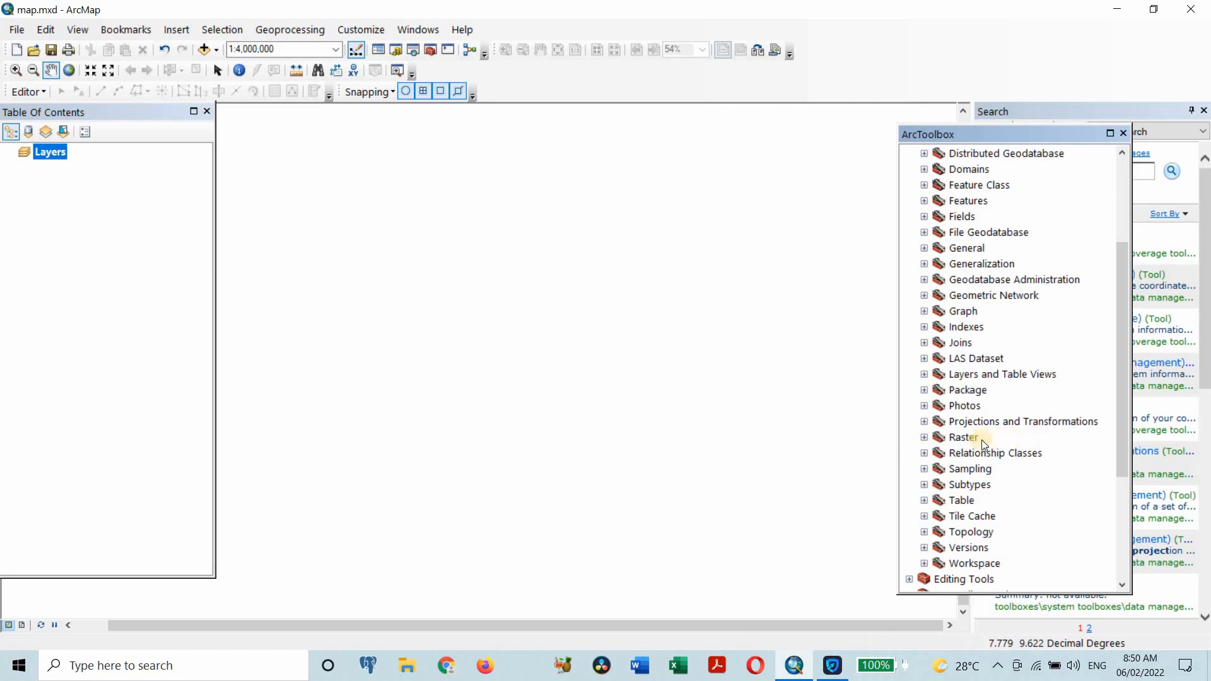
View the Project tool's dialog from the Projections and Transformations toolset, close it, and collapse the toolset and Data Management Tools.
click(924, 421)
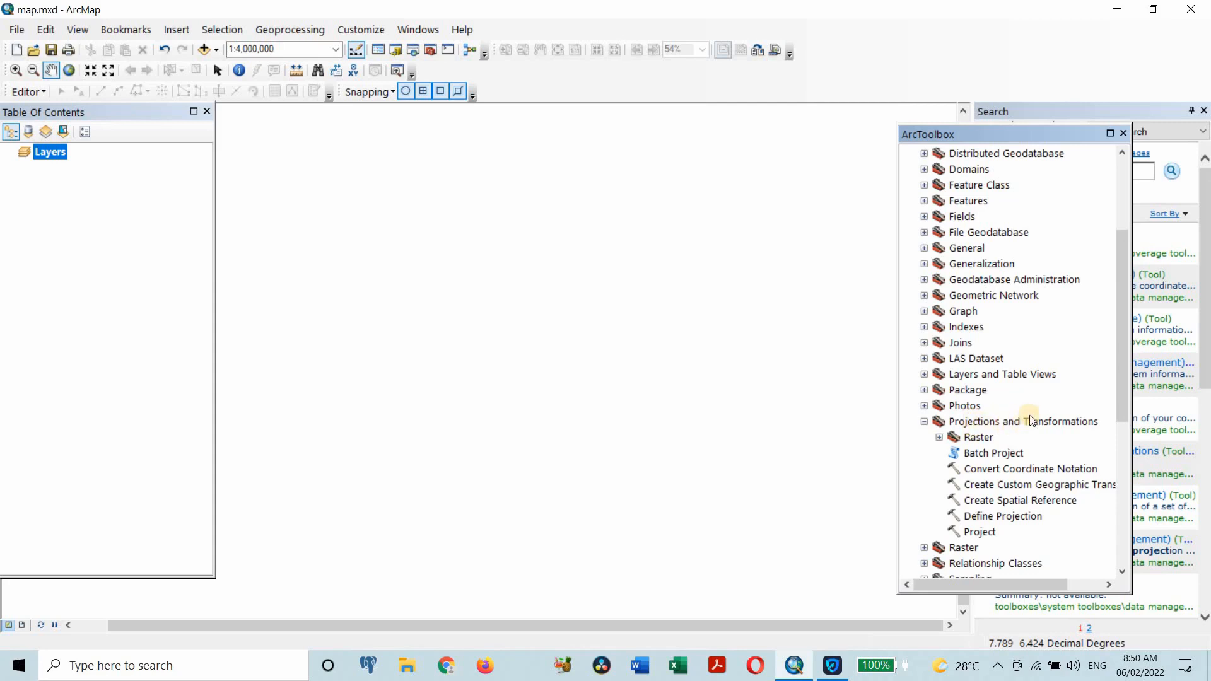
double_click(979, 531)
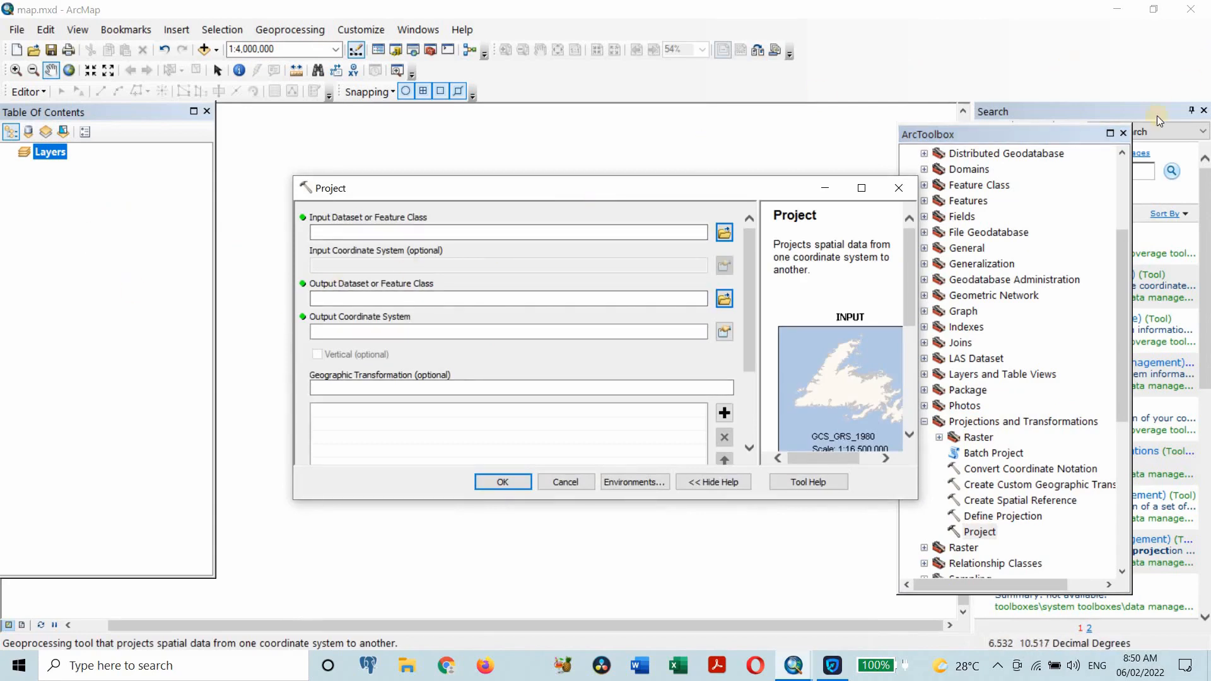
click(905, 190)
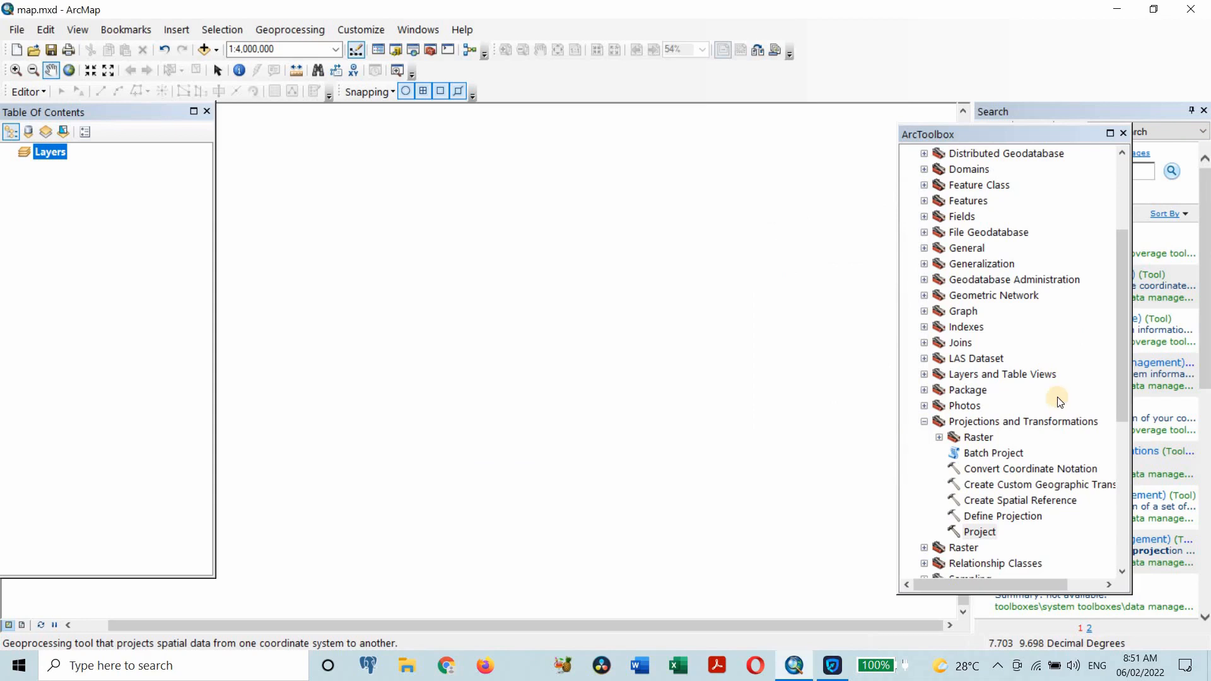
scroll(1059, 400, down, 1)
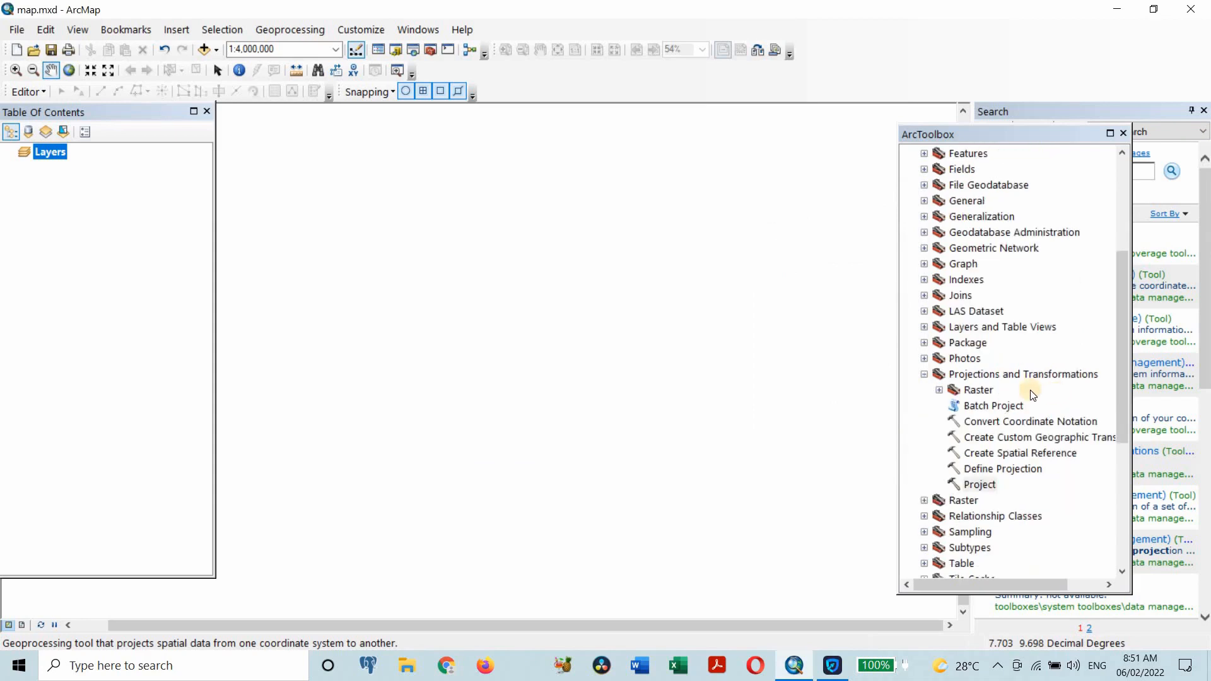
click(924, 374)
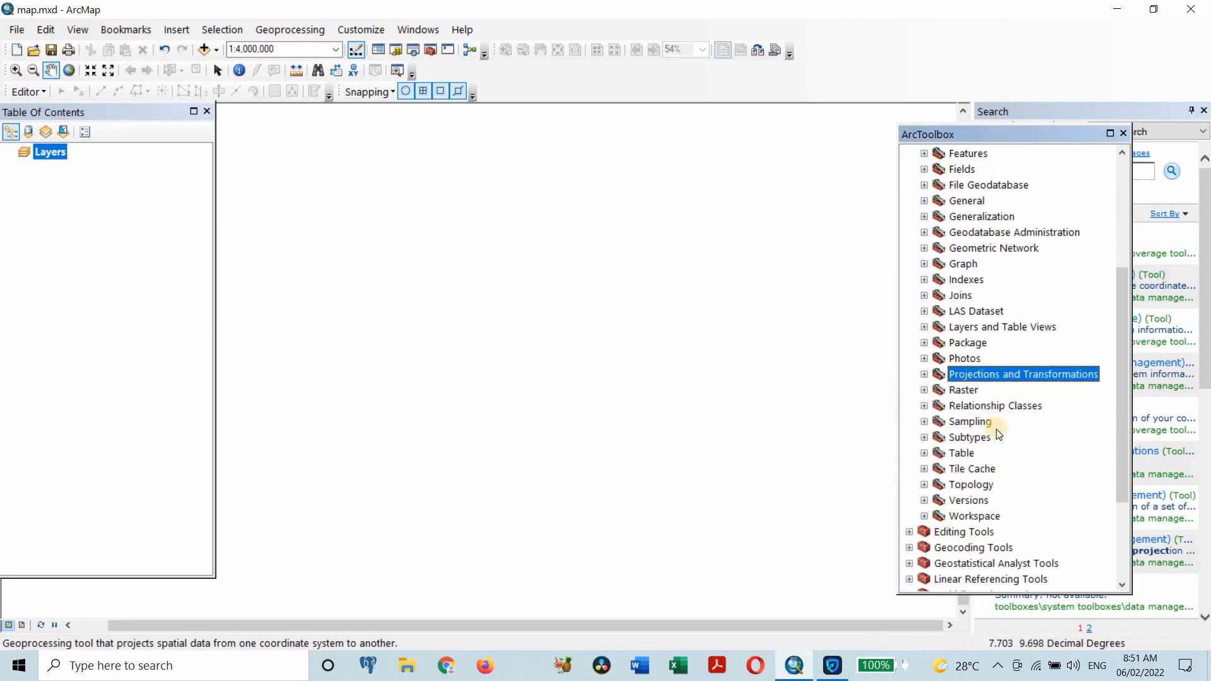
scroll(985, 426, up, 4)
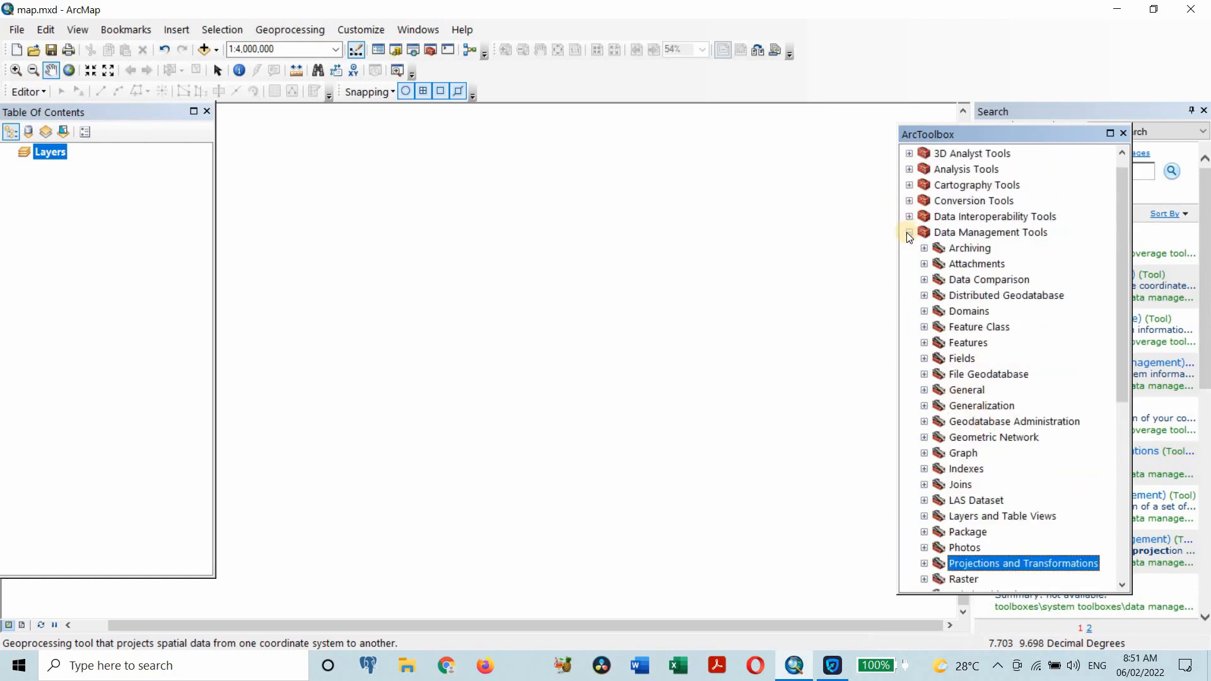
click(907, 234)
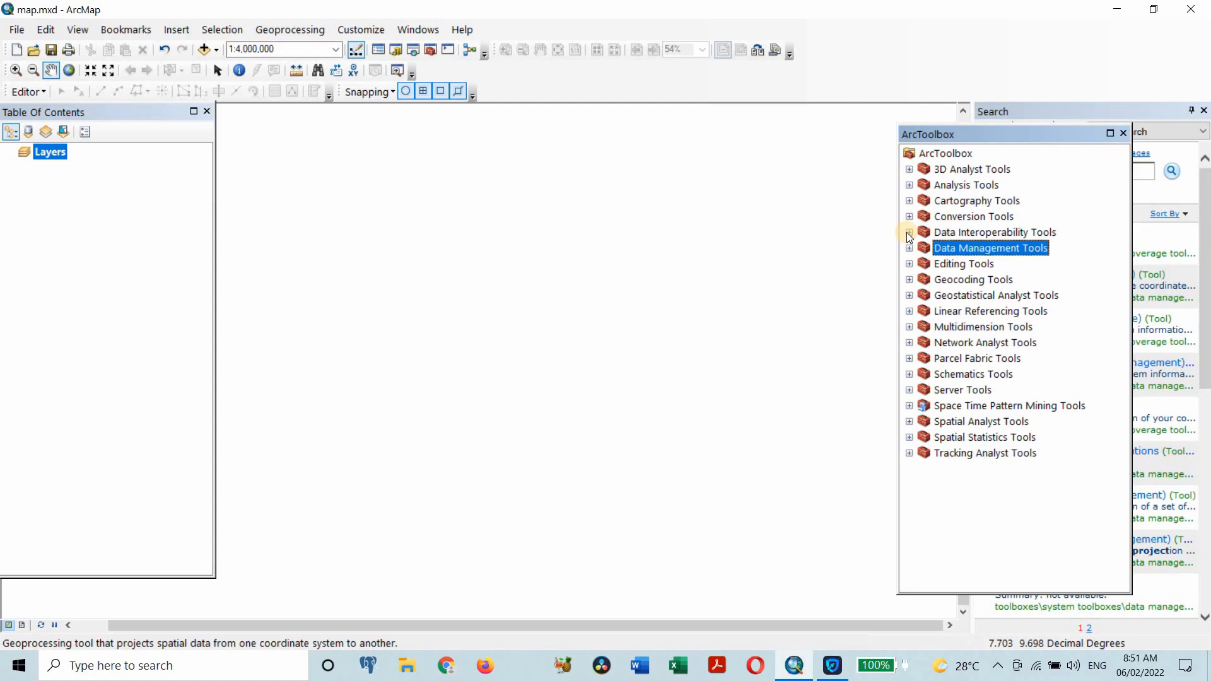
Examine the Editing, Geocoding, Geostatistical Analyst and Spatial Analyst toolboxes, collapsing each one after viewing.
click(909, 264)
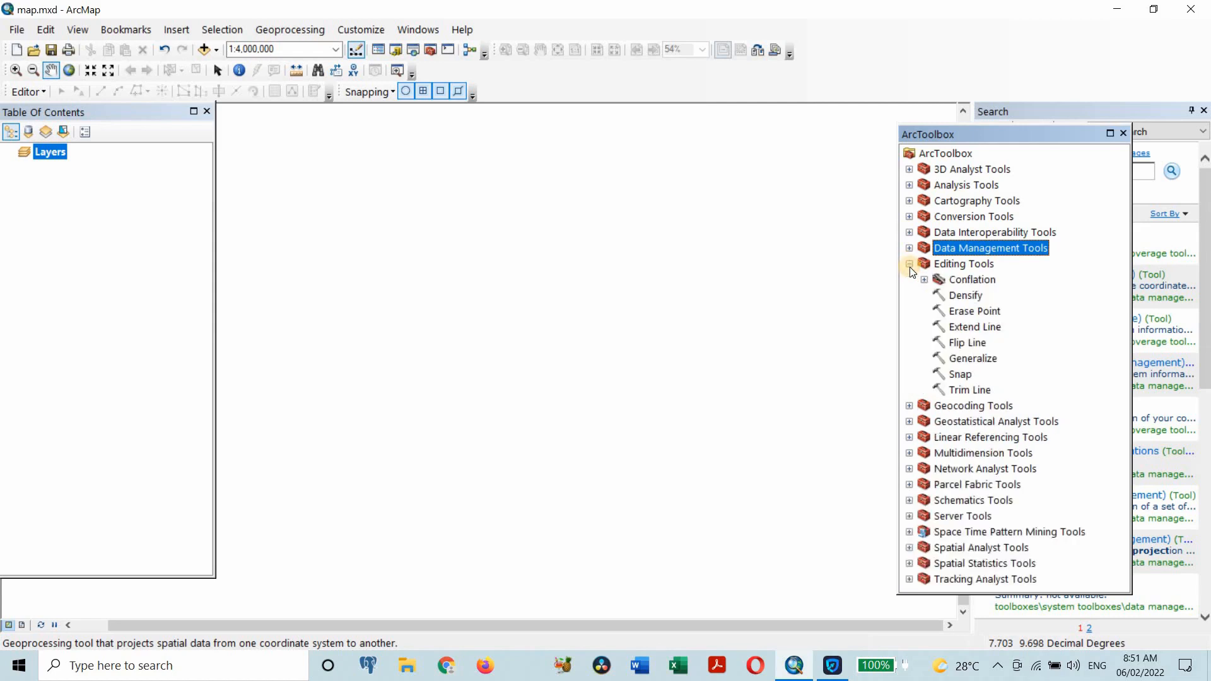
click(908, 265)
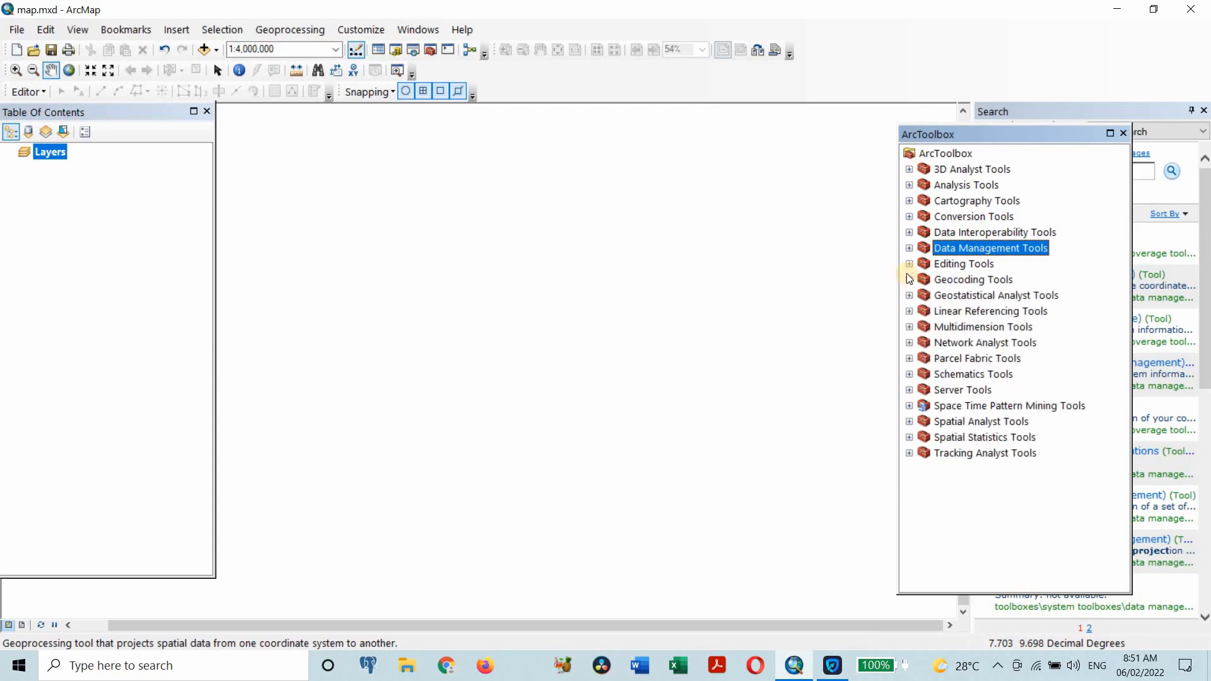
click(907, 275)
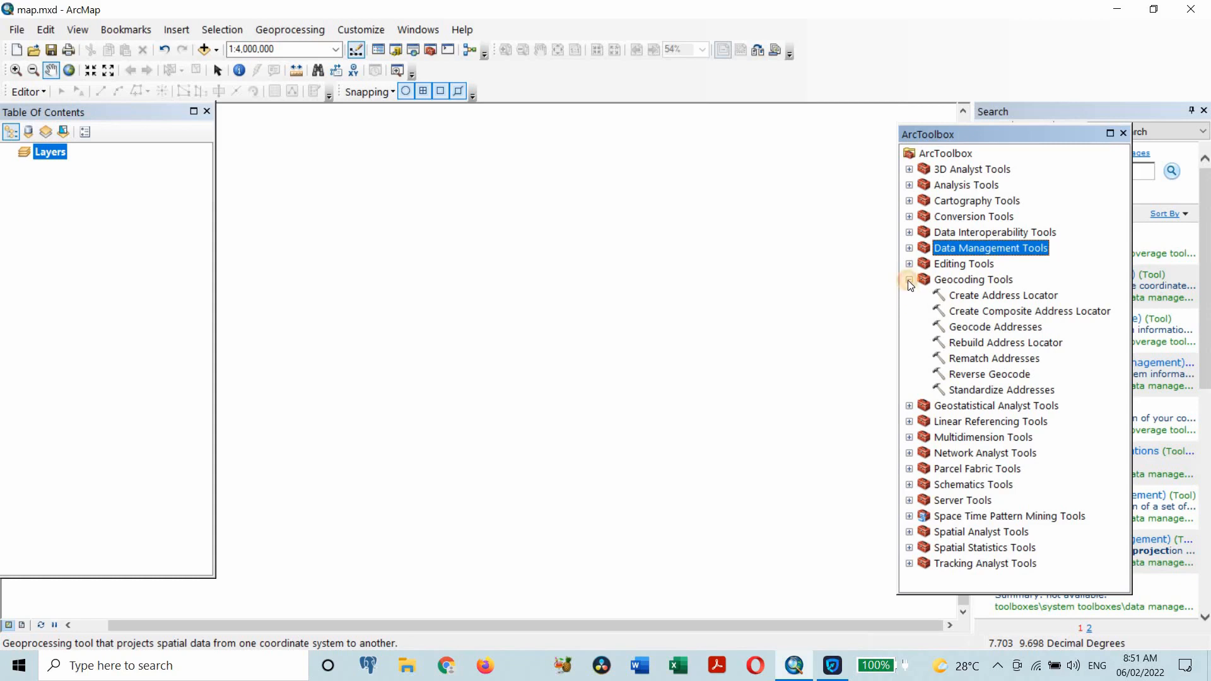
click(908, 281)
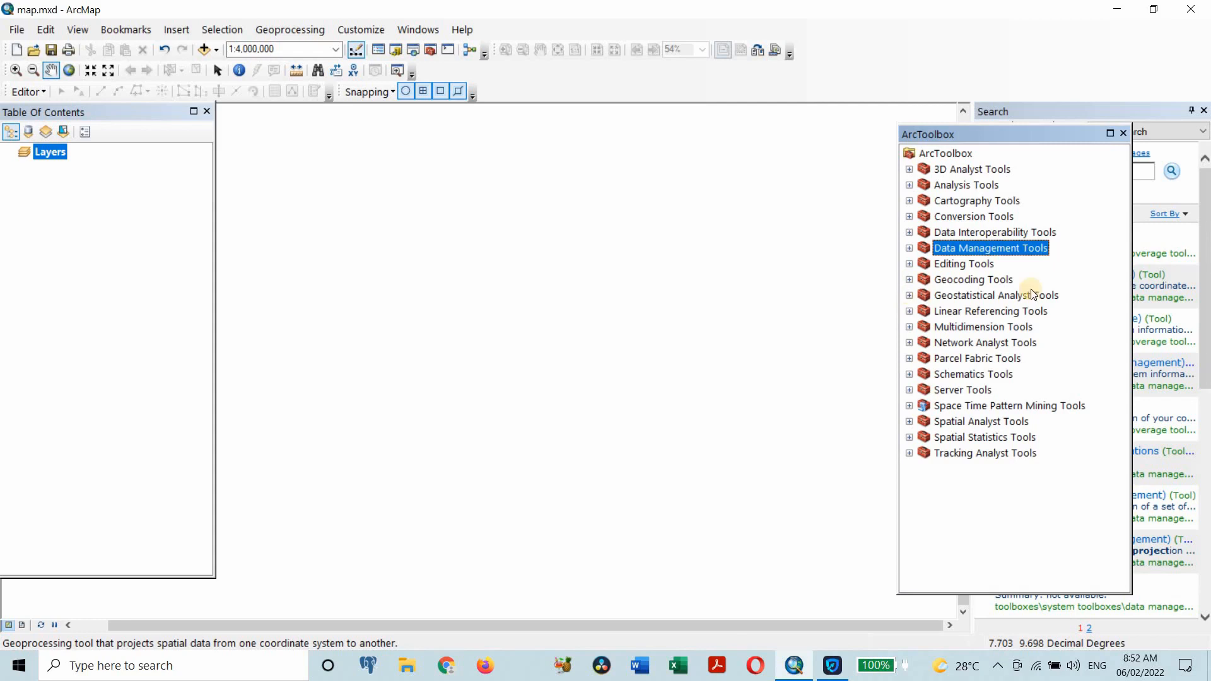
click(909, 295)
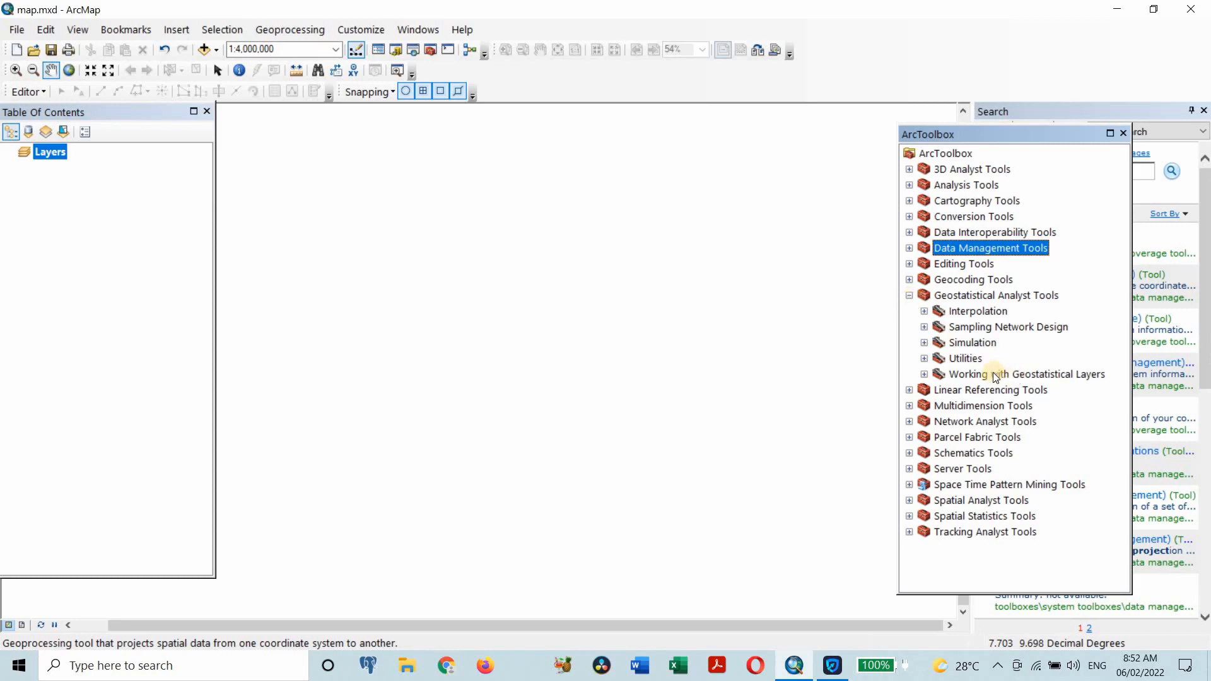
click(909, 295)
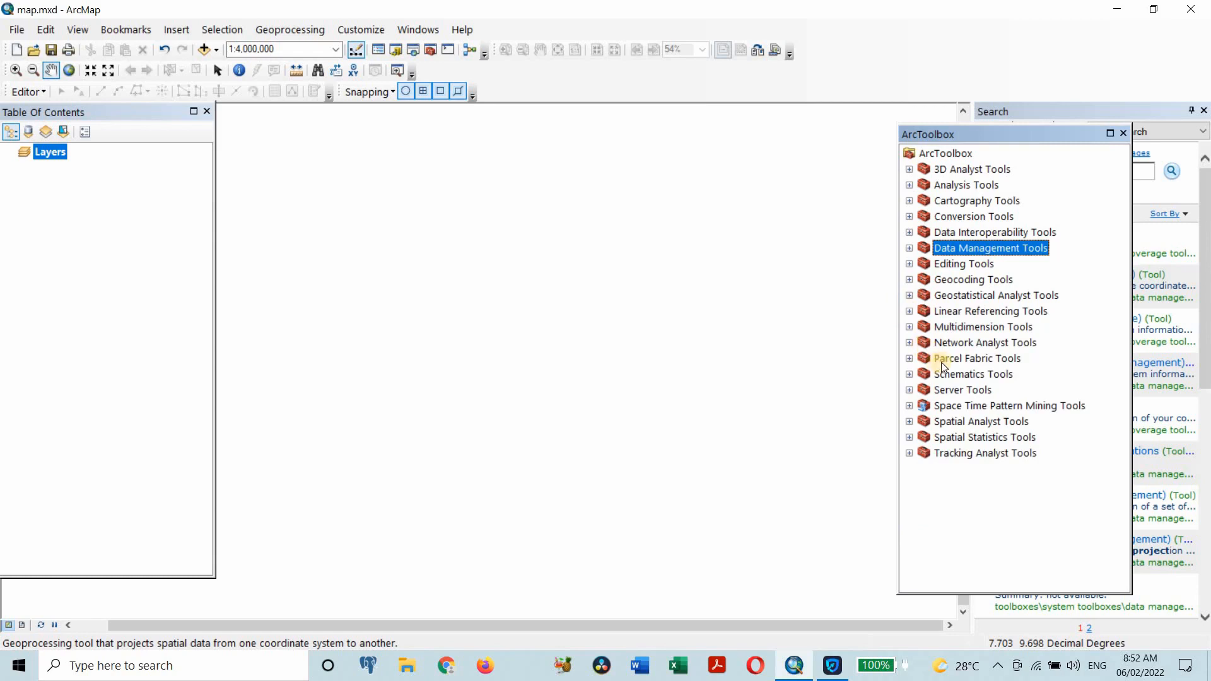
click(909, 423)
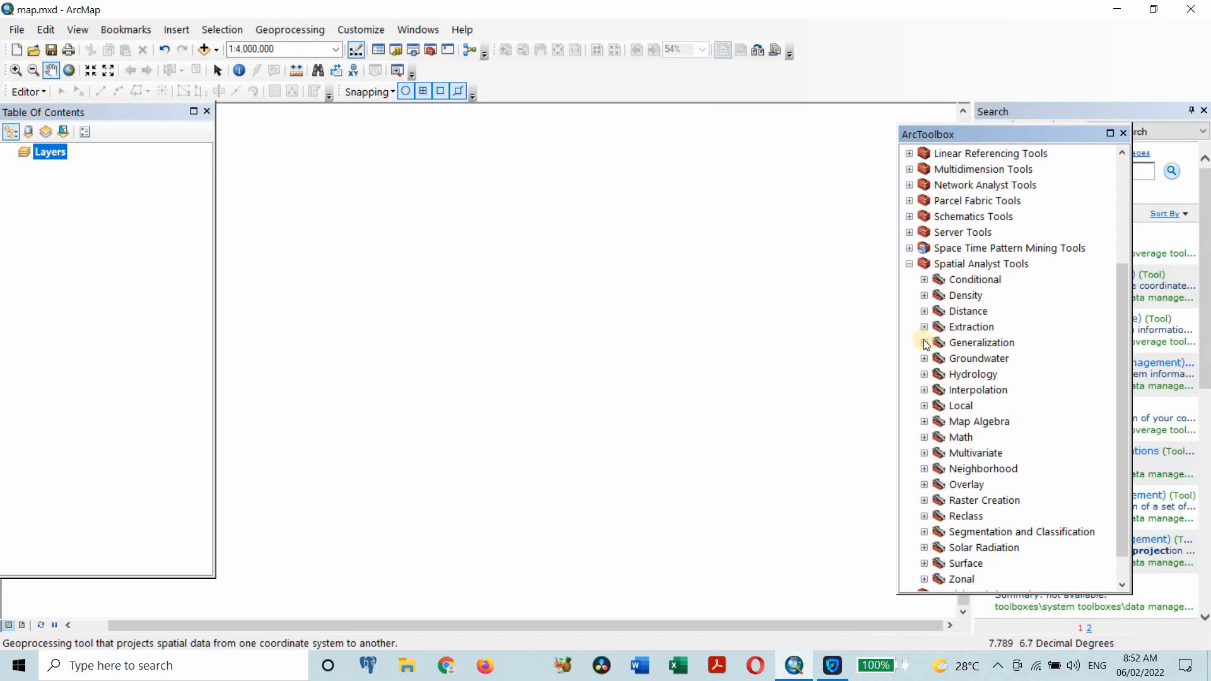
click(909, 264)
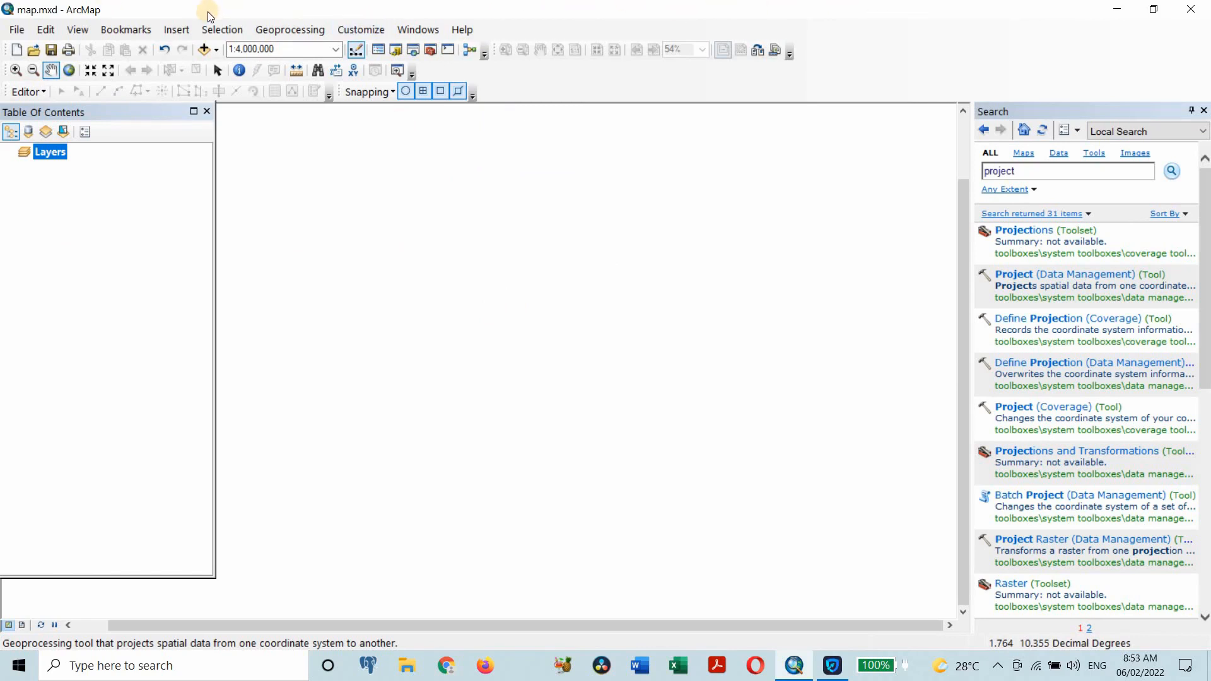
Close the Search window and add GHA_rails.shp from the Catalog's GHA_rrd(1) folder to the map.
click(16, 70)
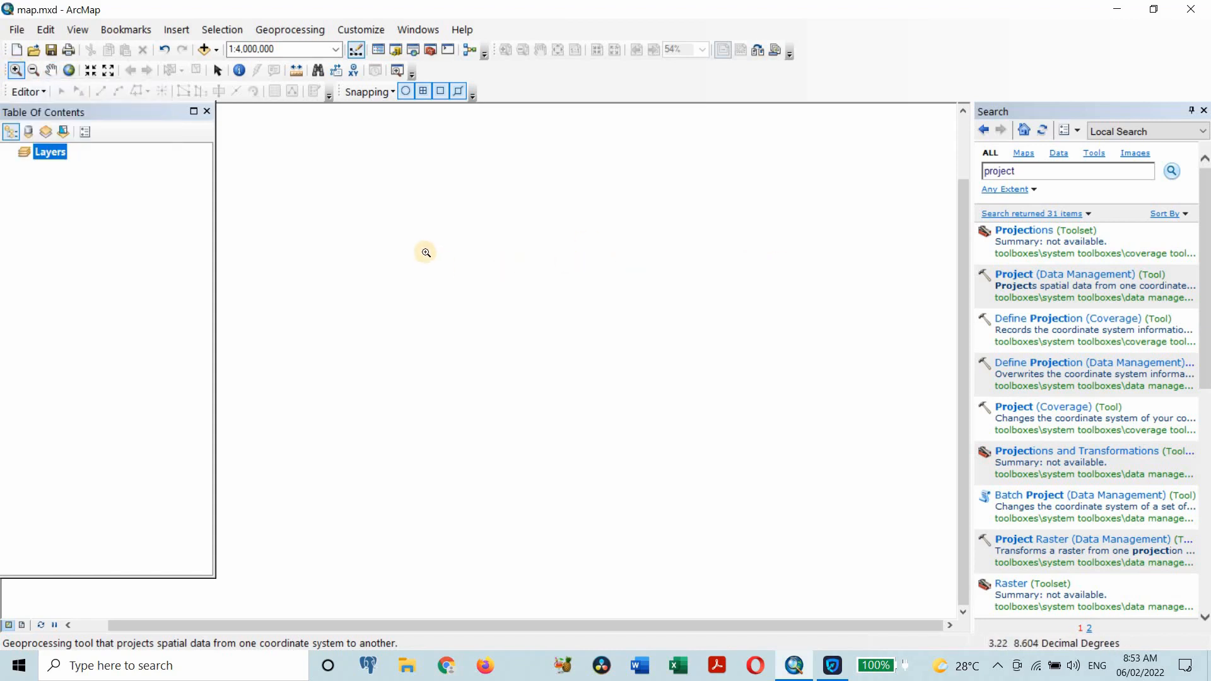
drag(439, 256, 588, 369)
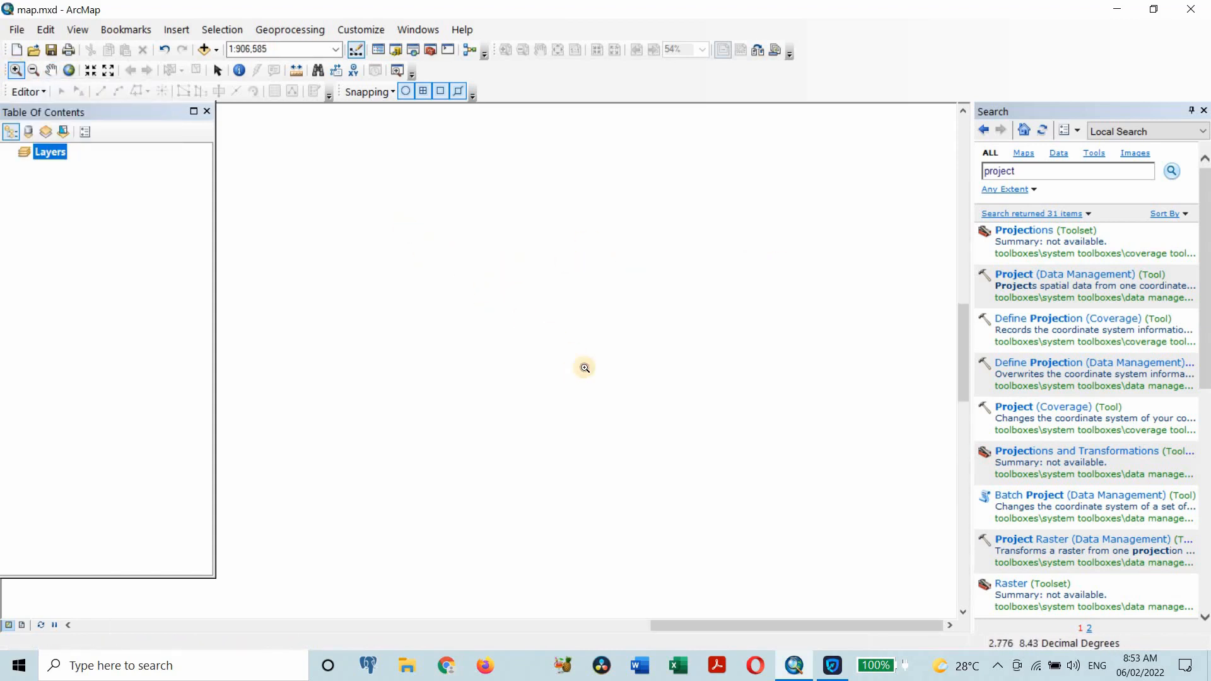
click(1205, 112)
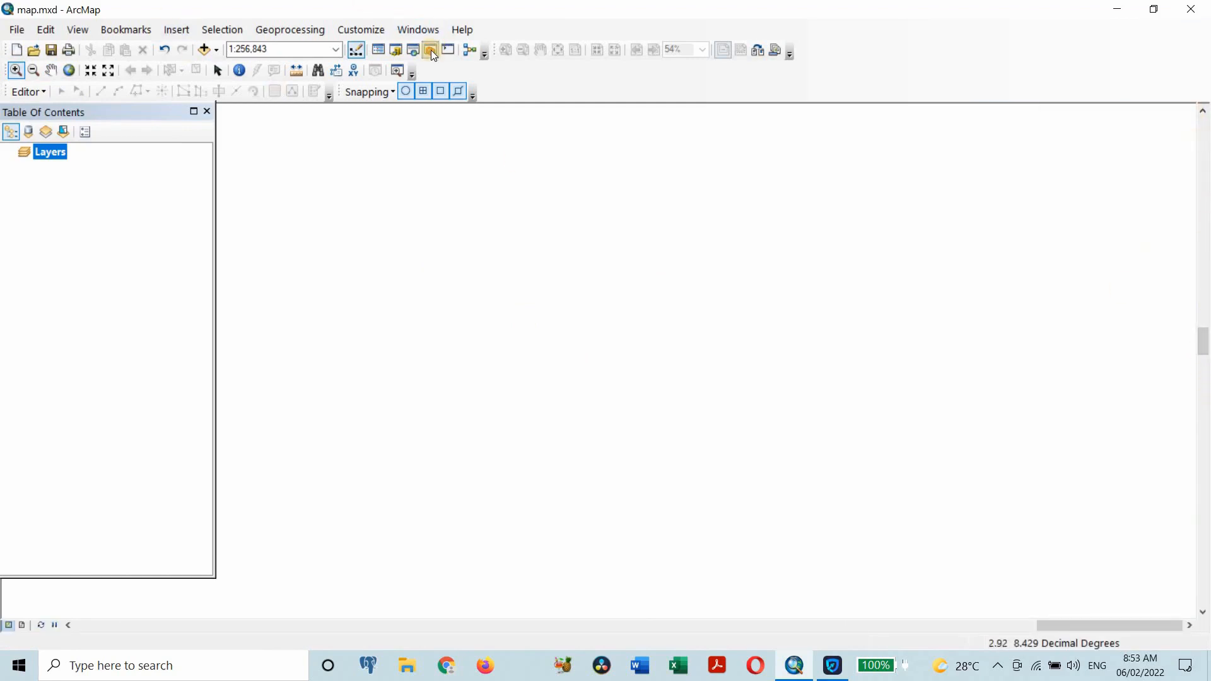
click(395, 50)
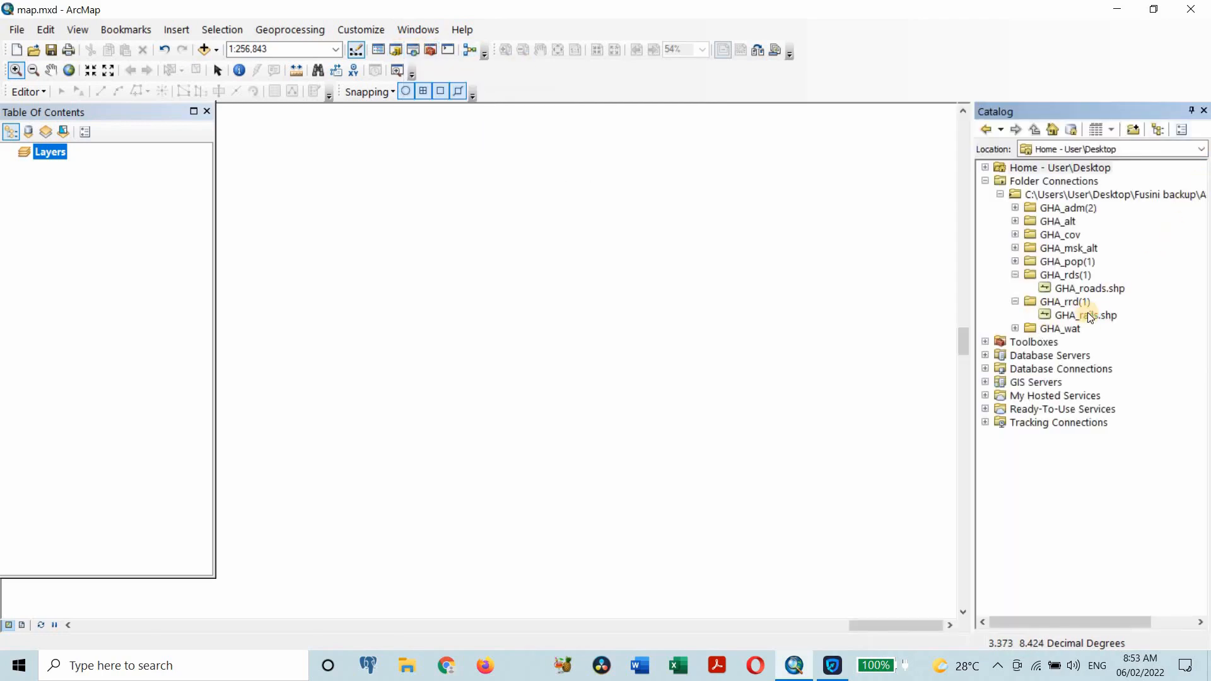
drag(1087, 312, 671, 289)
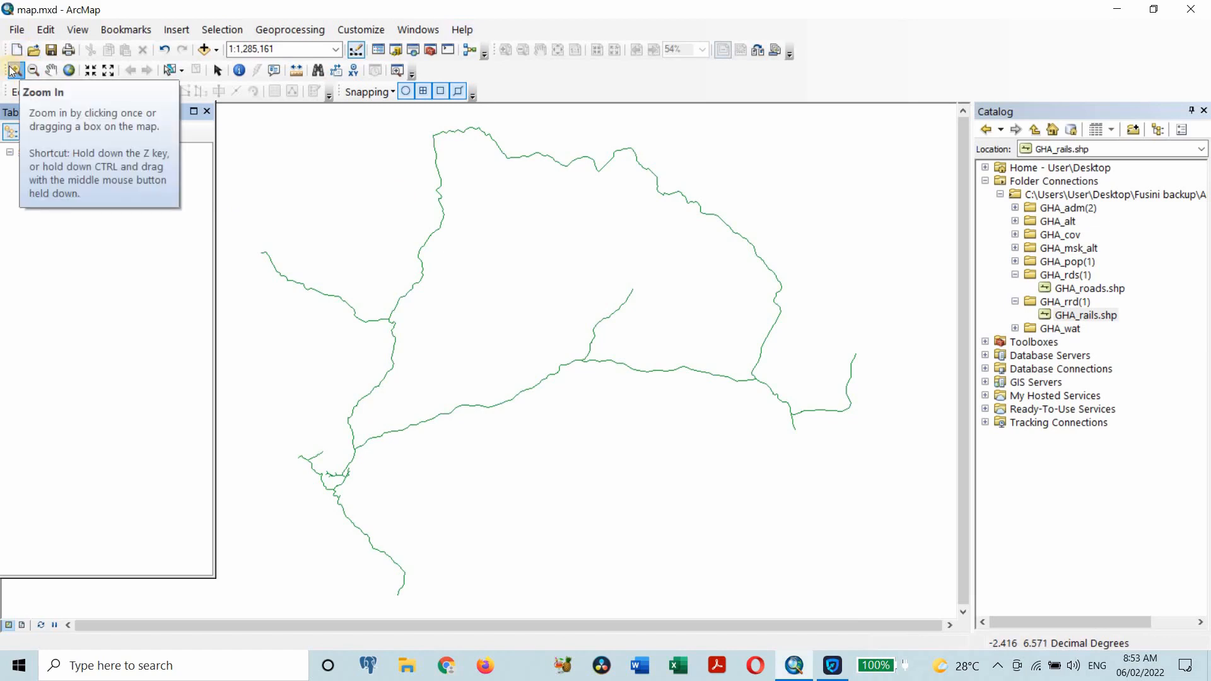
Use the Zoom In tool to magnify part of the GHA_rails layer around its western line.
drag(390, 213, 417, 254)
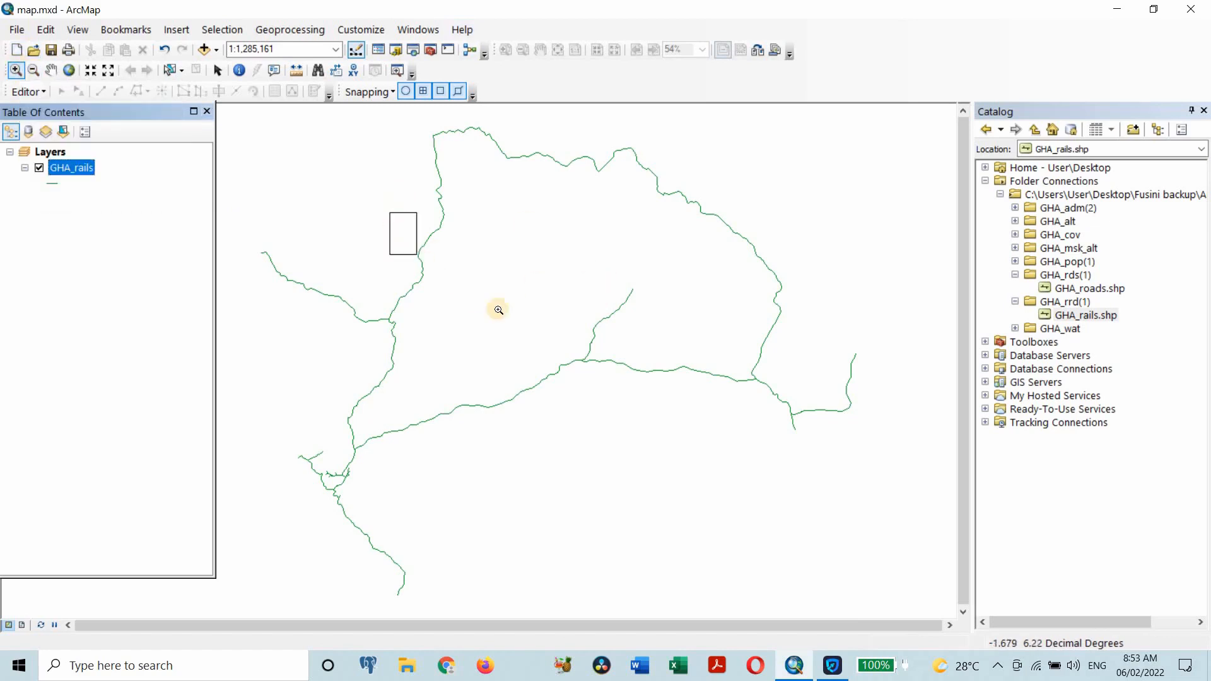
drag(498, 310, 556, 341)
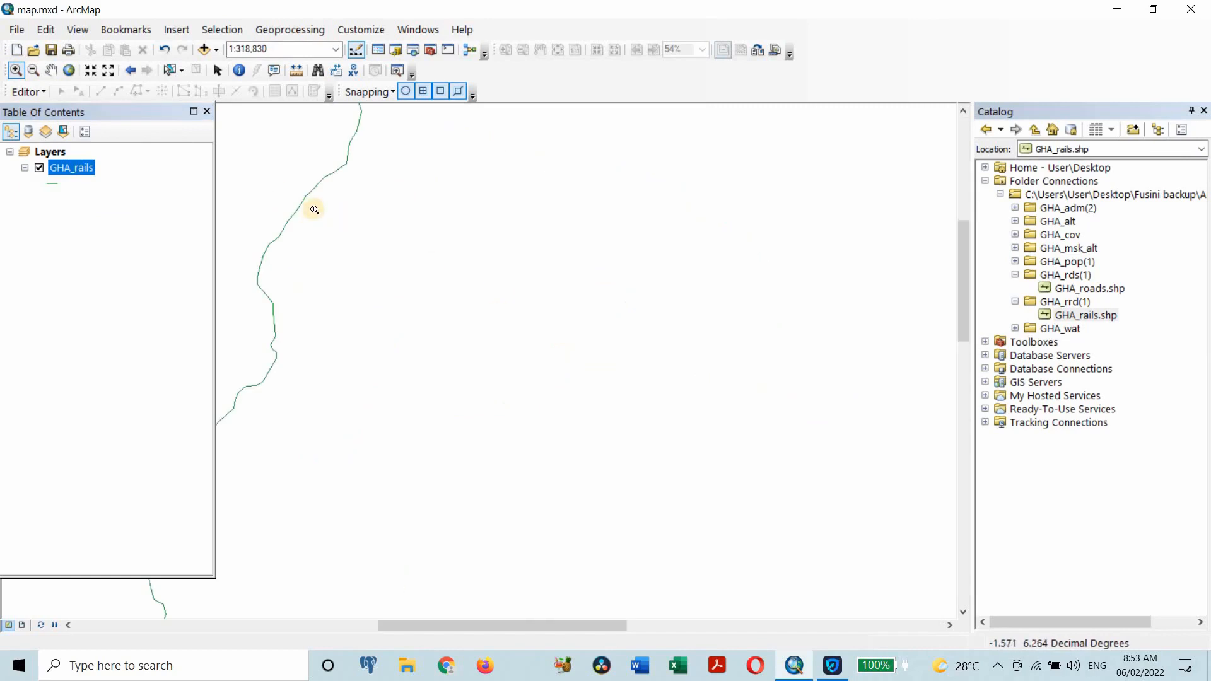
click(505, 319)
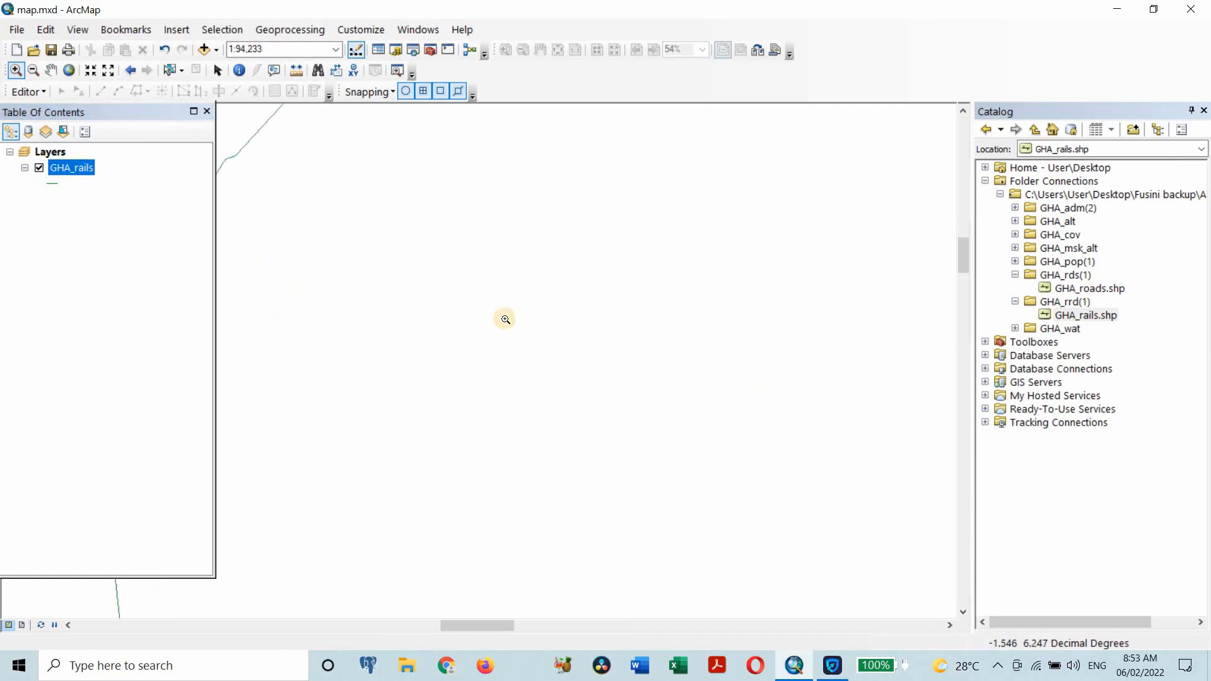
Use the Zoom Out tool repeatedly until the whole GHA_rails network shows at a scale of 1:5,000,000.
click(34, 69)
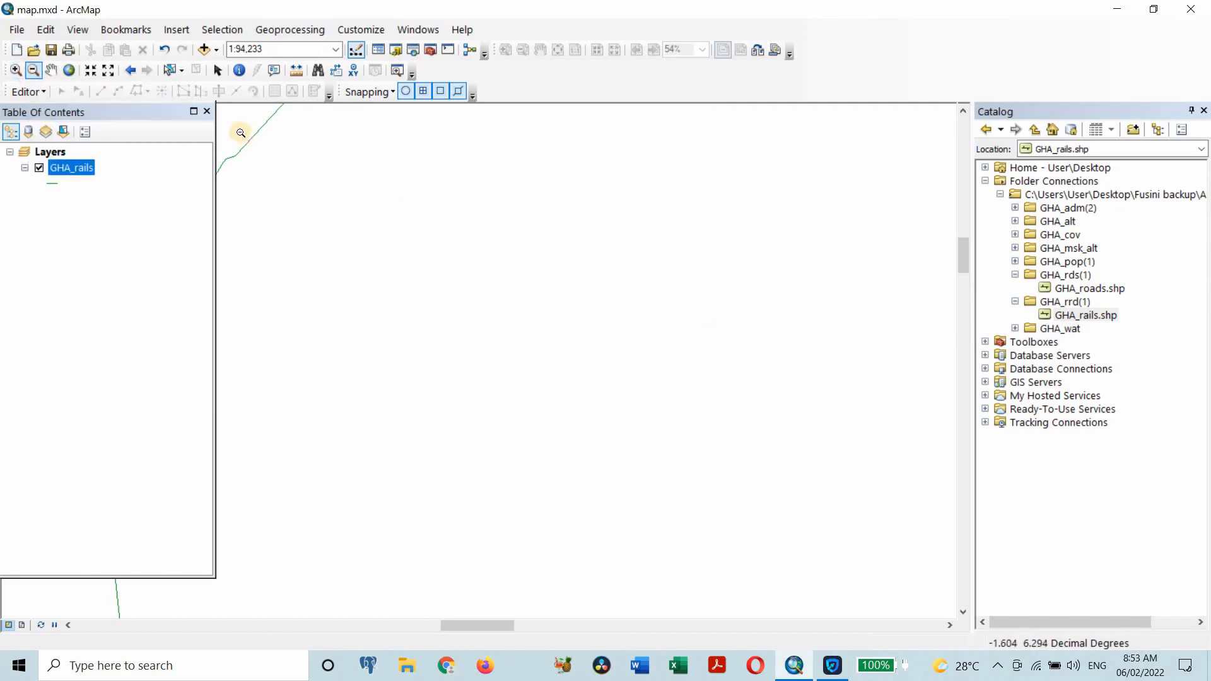
click(314, 184)
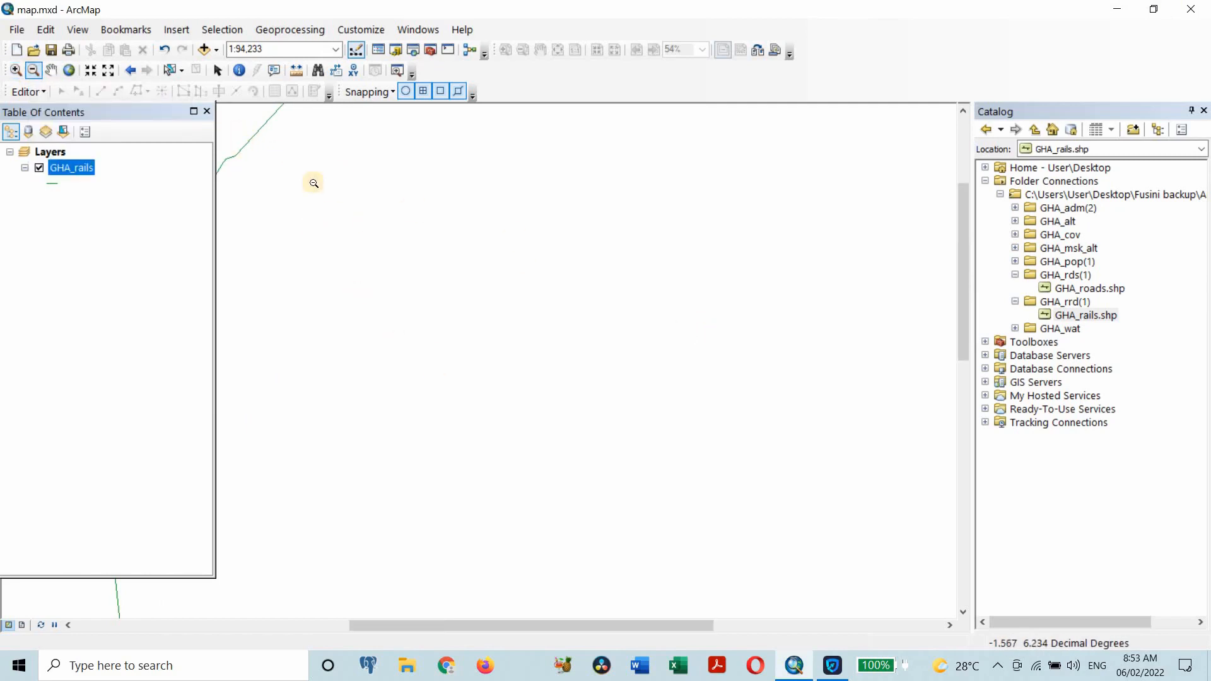
click(250, 247)
click(782, 473)
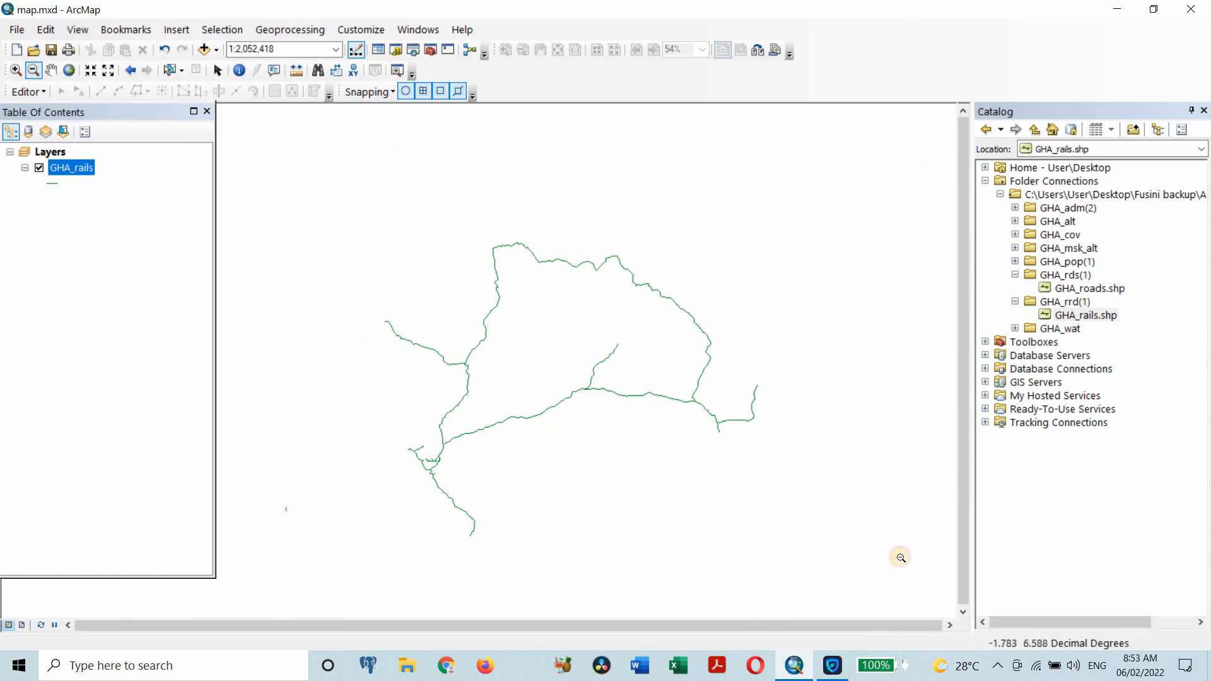
click(932, 579)
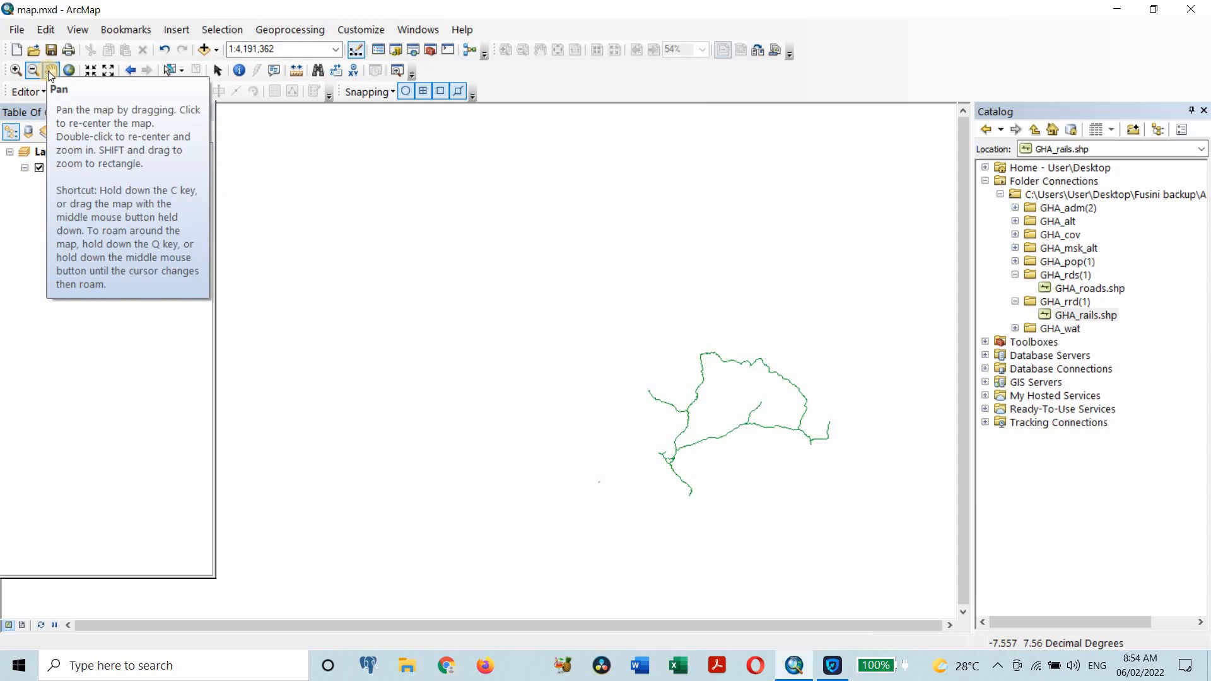
click(714, 421)
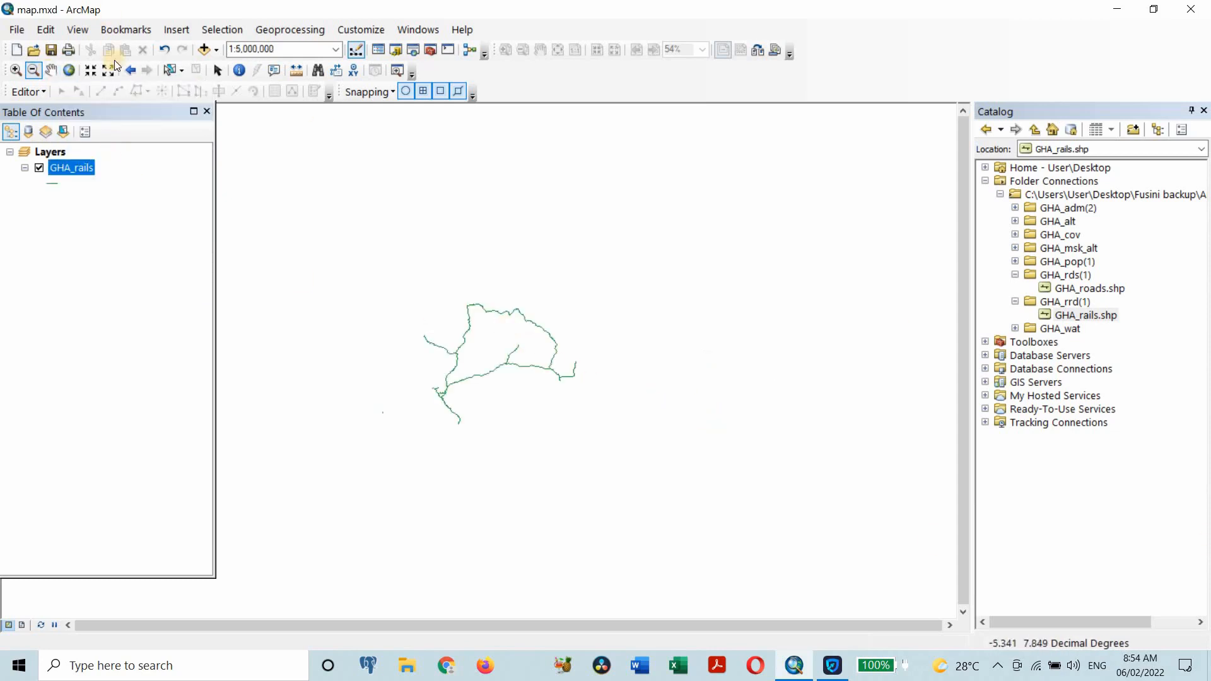
Use the Pan tool to shift the GHA_rails network, magnifying it to a scale of 1:1,250,000.
click(51, 70)
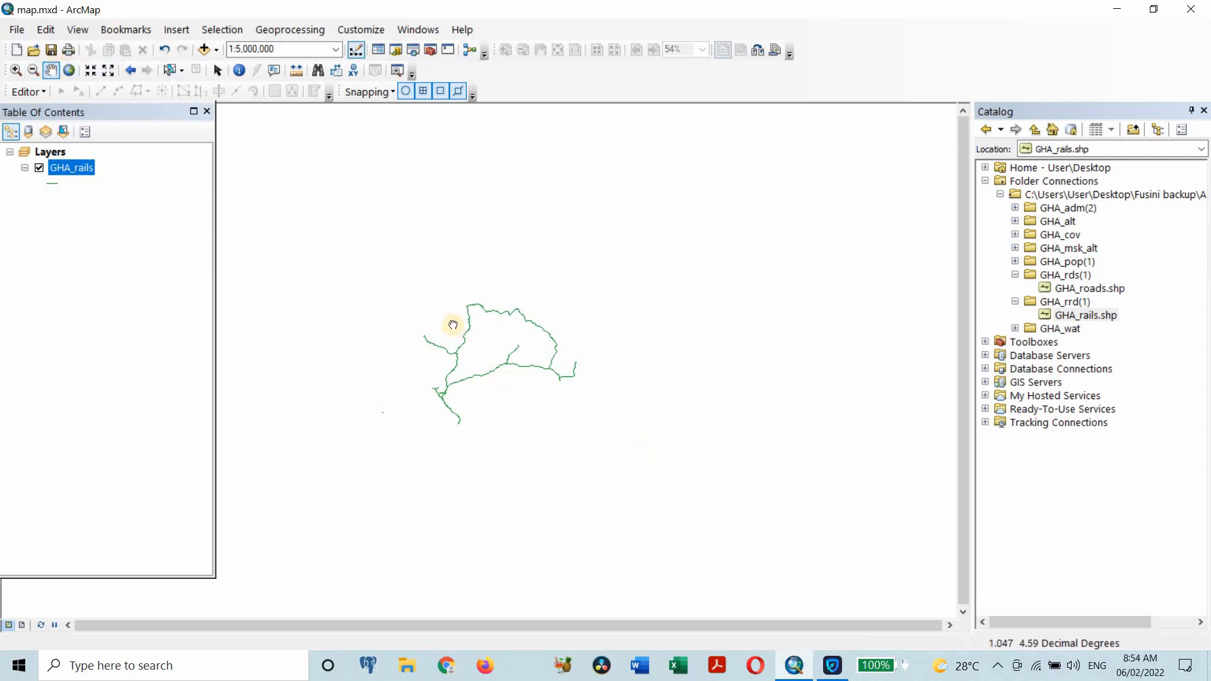
drag(498, 334, 481, 361)
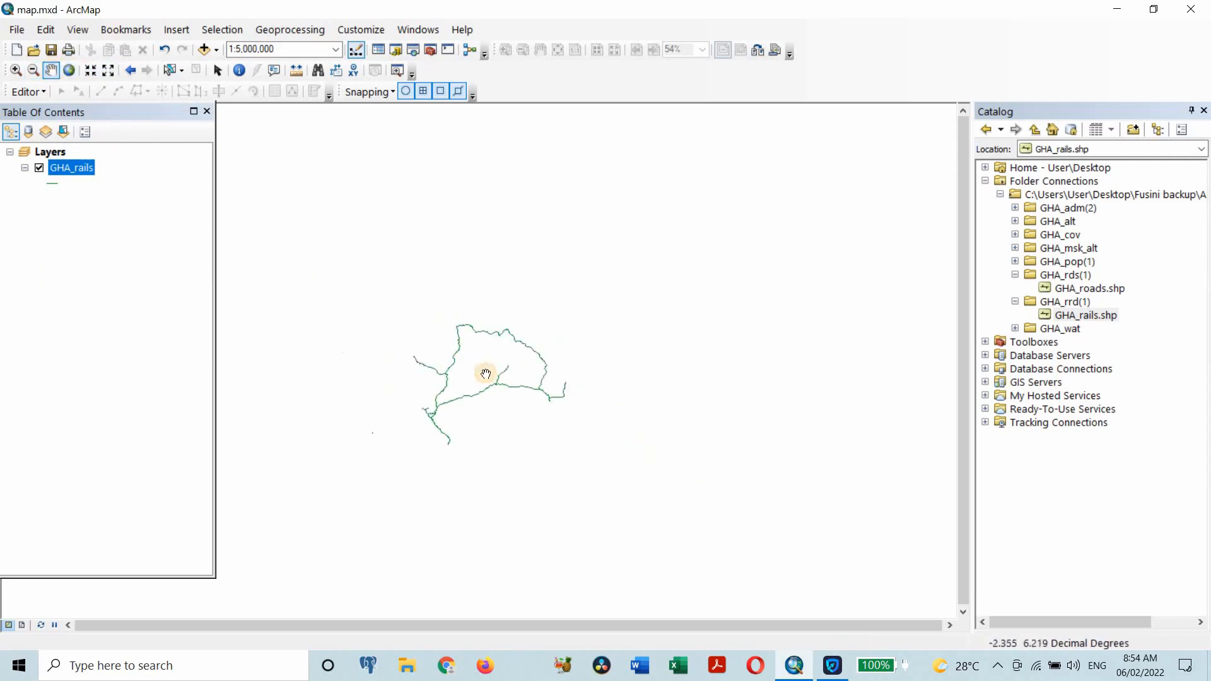
scroll(486, 374, down, 2)
scroll(486, 374, down, 4)
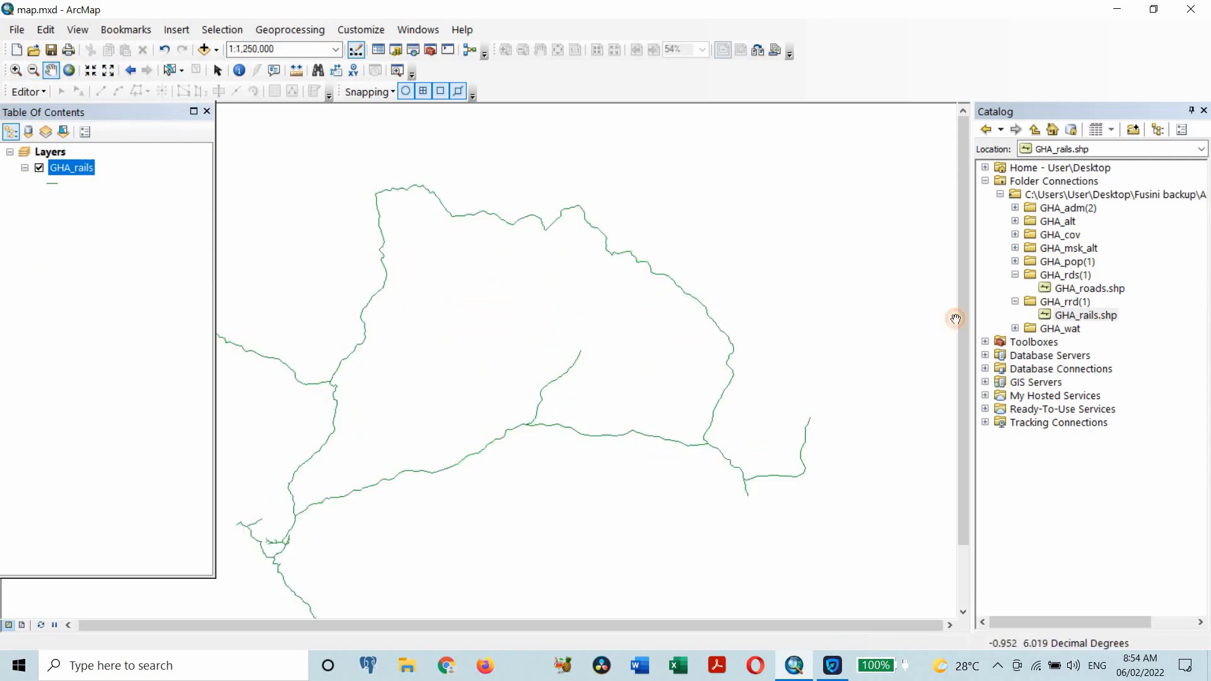
drag(1180, 244, 536, 222)
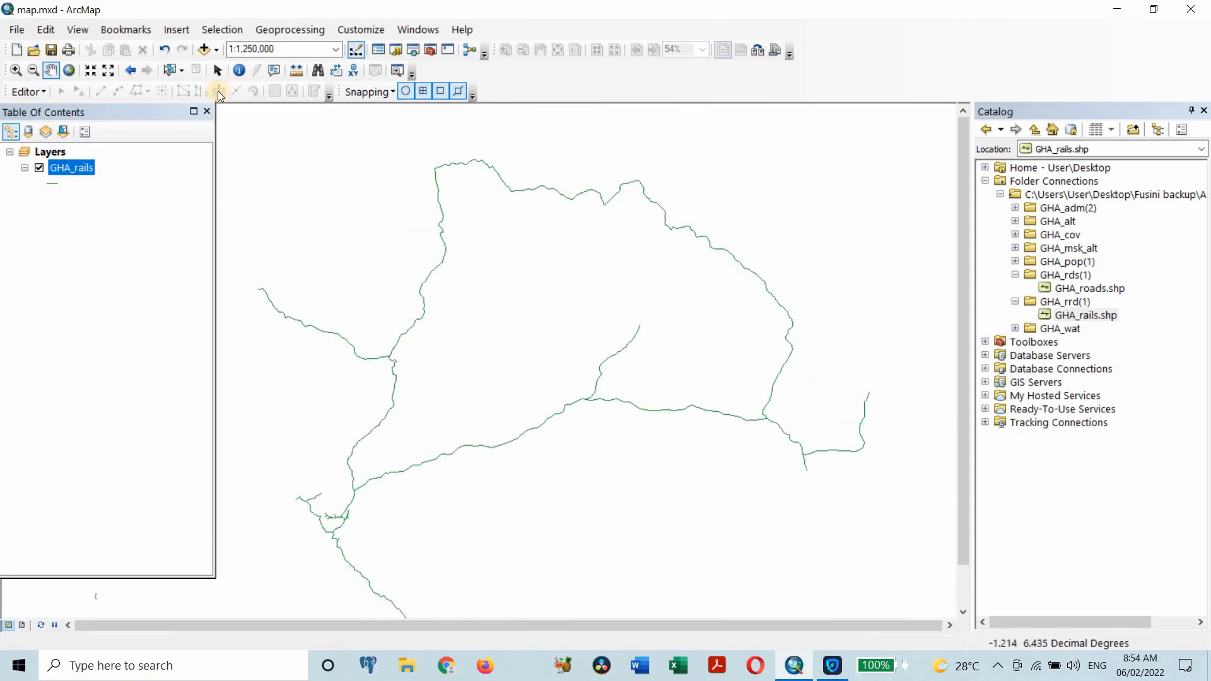
Show the map's full extent, pan away from it, and bring the network back with Zoom To Layer on GHA_rails.
click(68, 71)
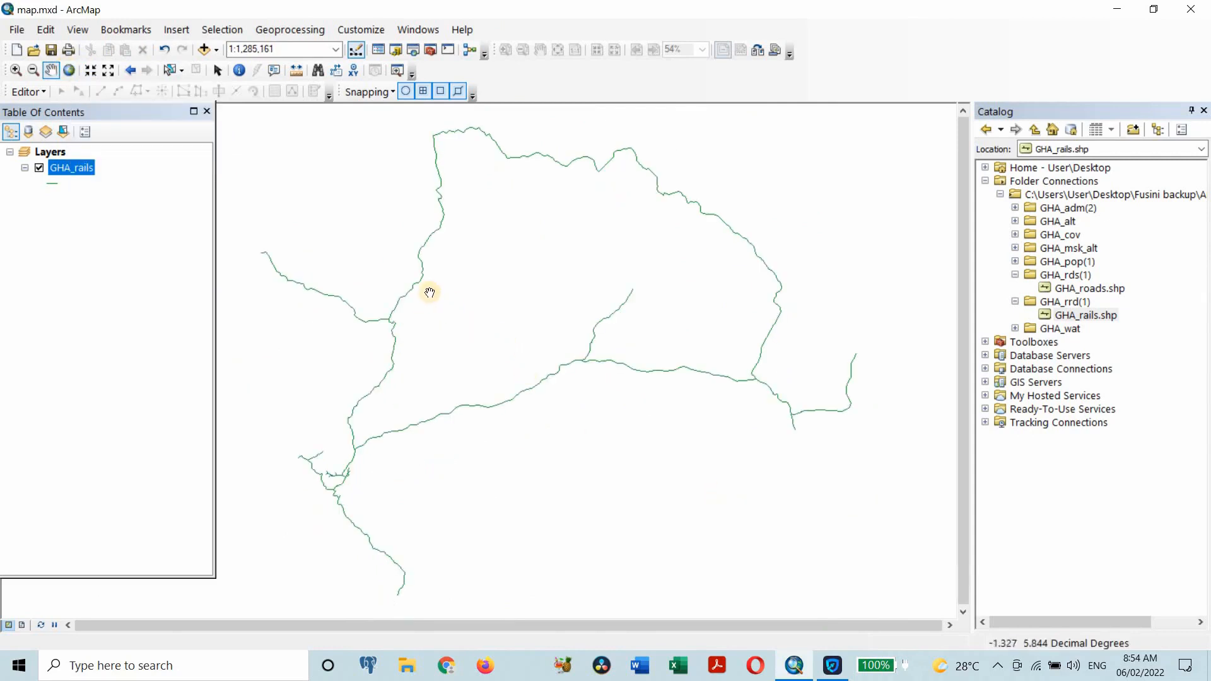
drag(422, 281, 478, 357)
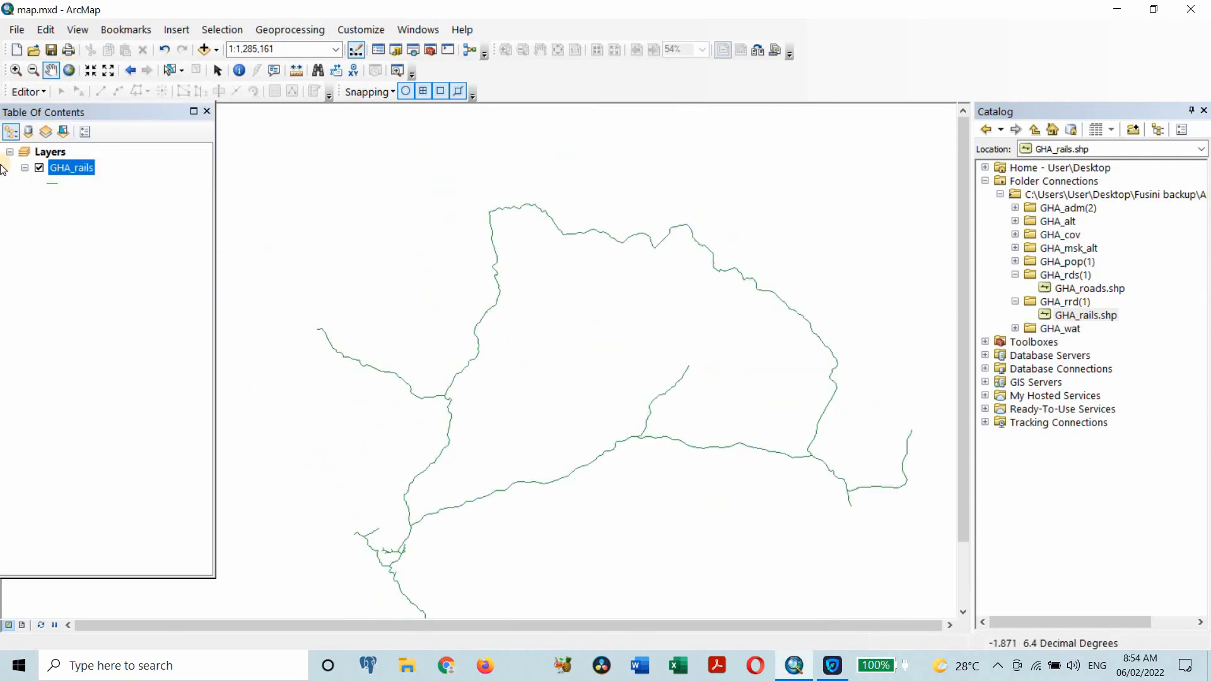
right_click(67, 168)
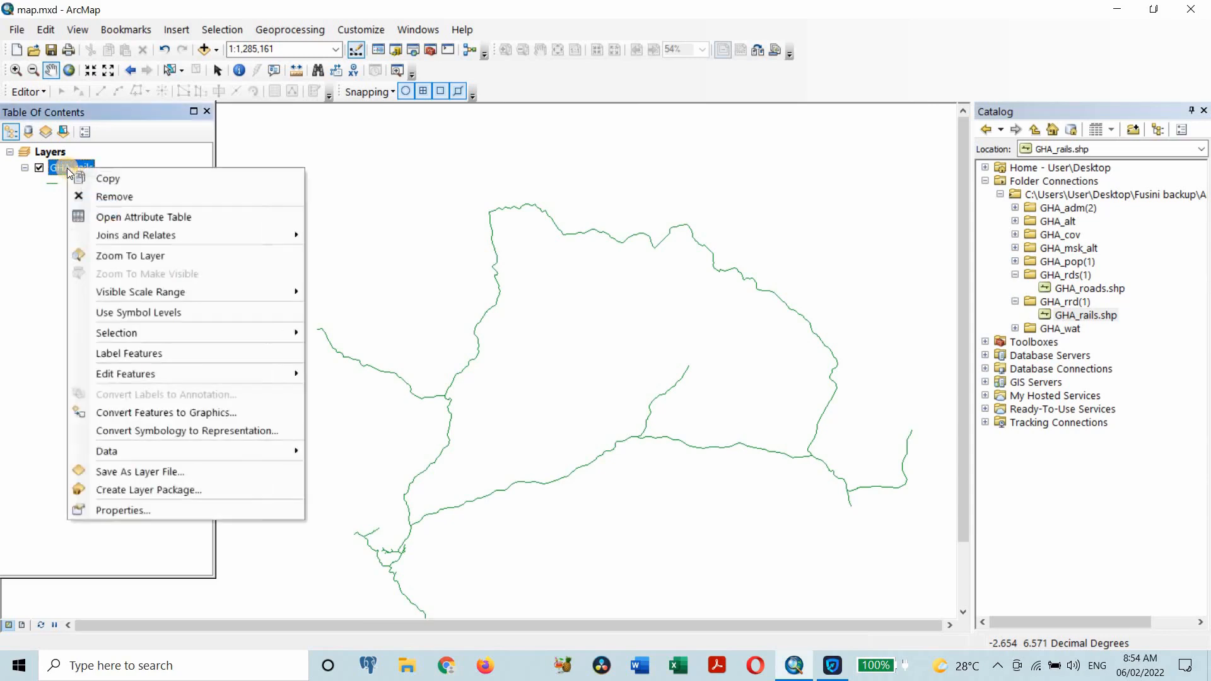
click(131, 256)
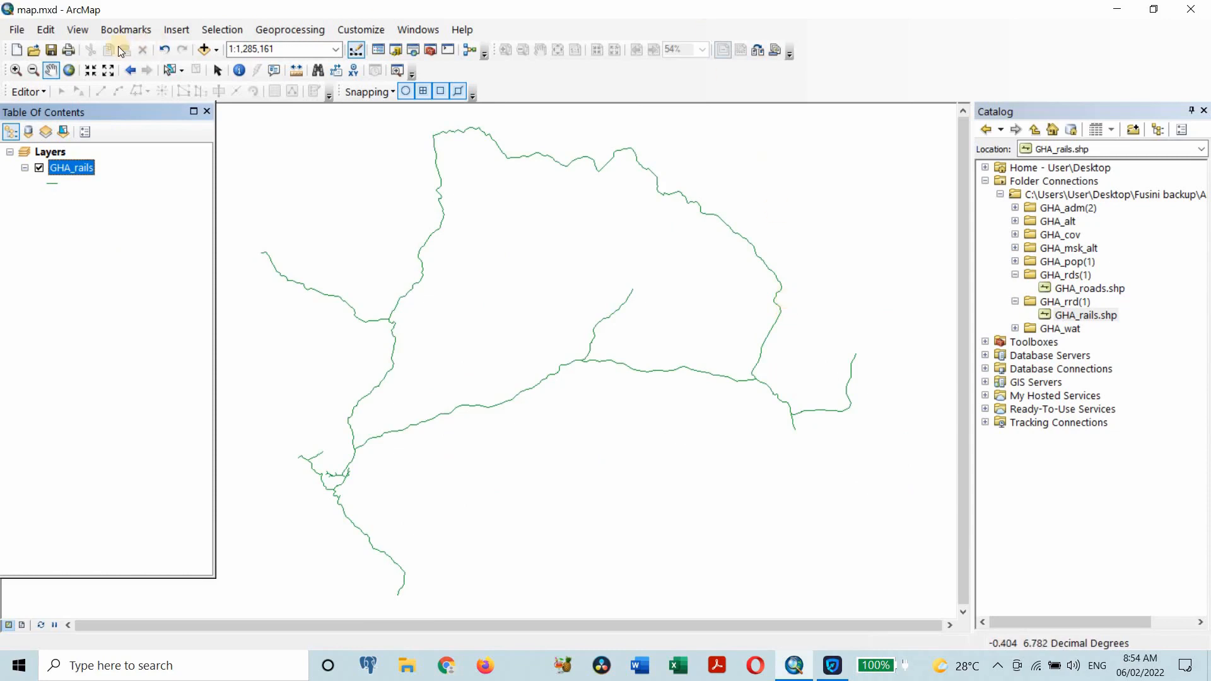
Try Fixed Zoom In and Fixed Zoom Out on the map centre, finishing at a scale of 1:2,000,000.
click(93, 74)
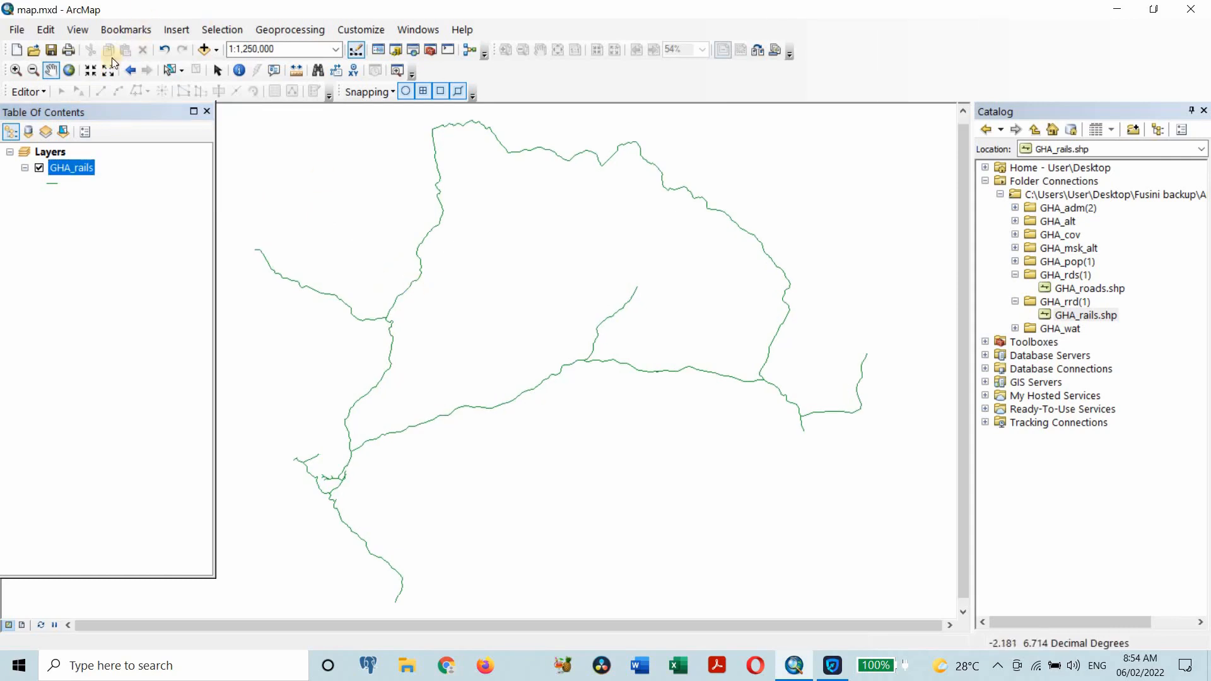
click(107, 74)
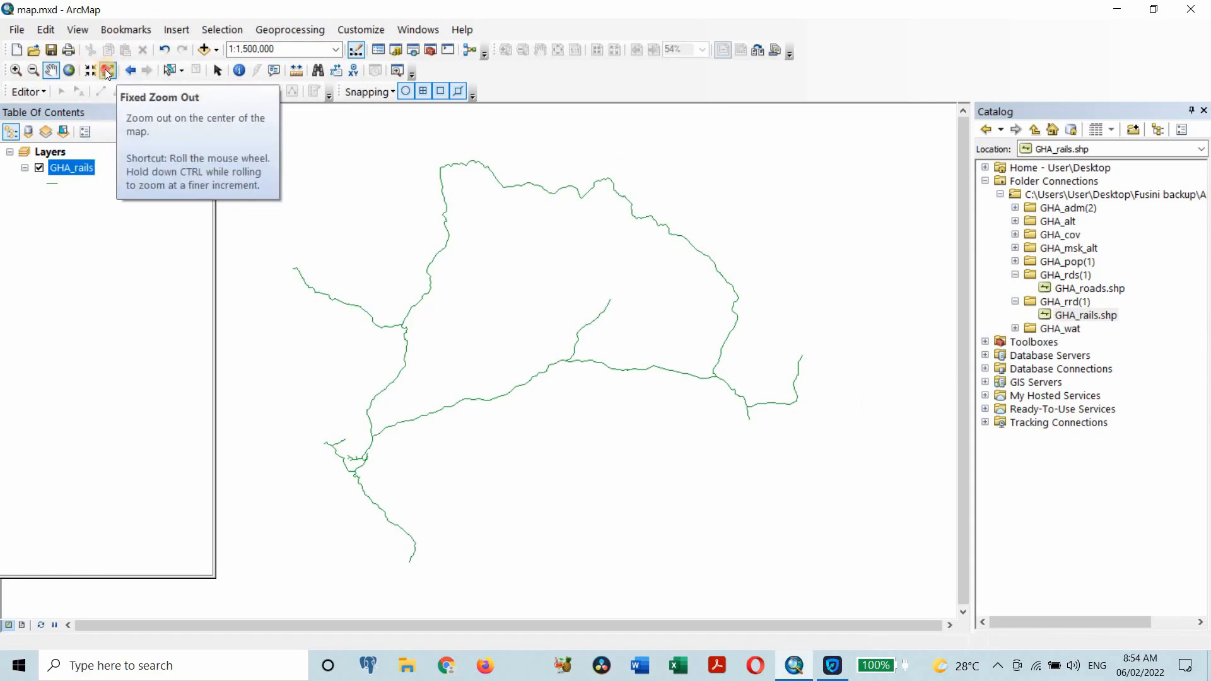
click(106, 72)
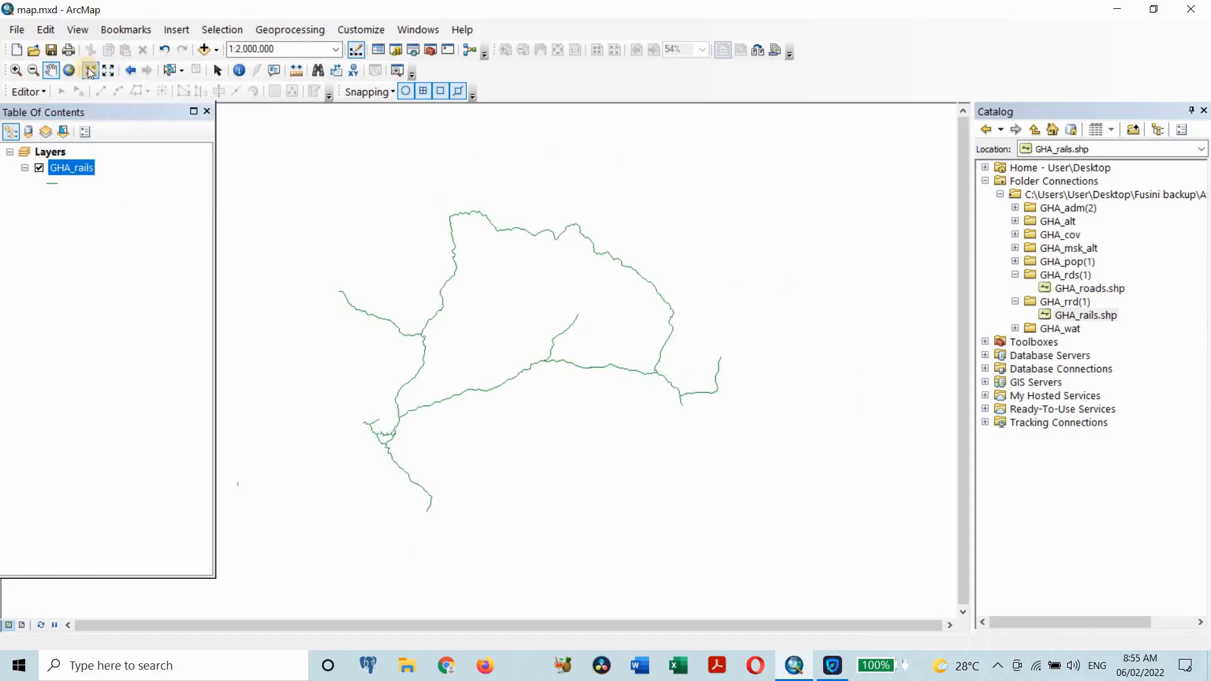
click(90, 71)
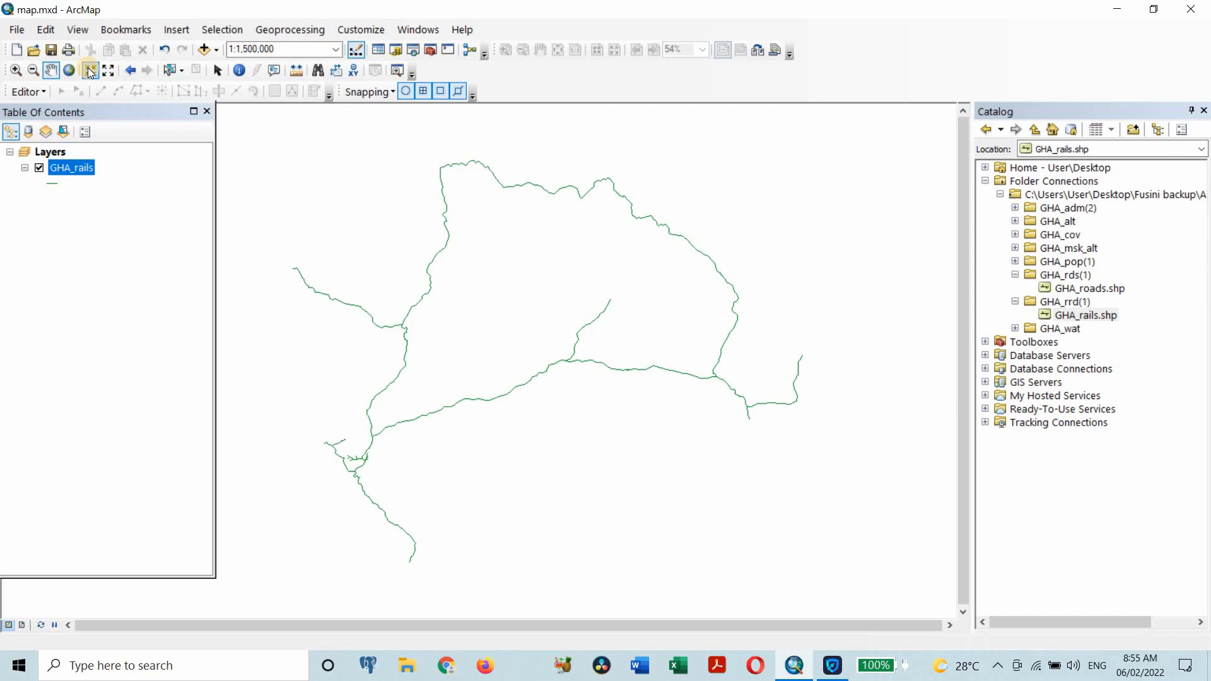
click(110, 71)
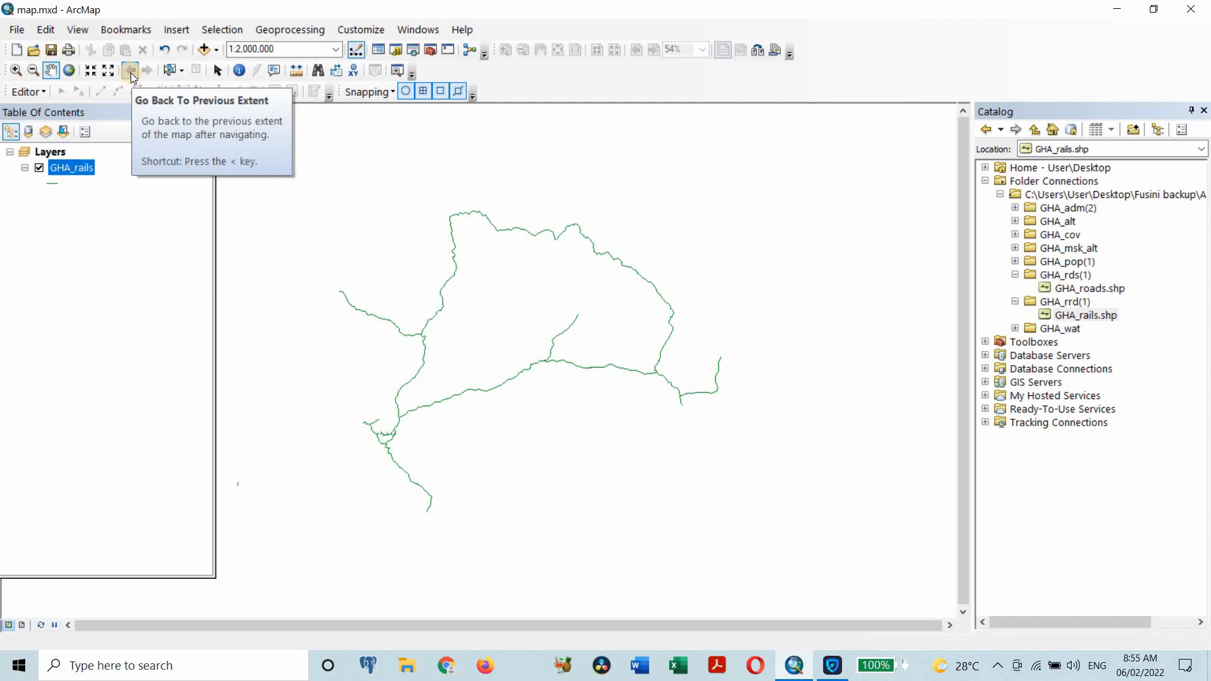
Switch back and forth twice between the previous and next map extents, ending at 1:2,000,000.
click(131, 72)
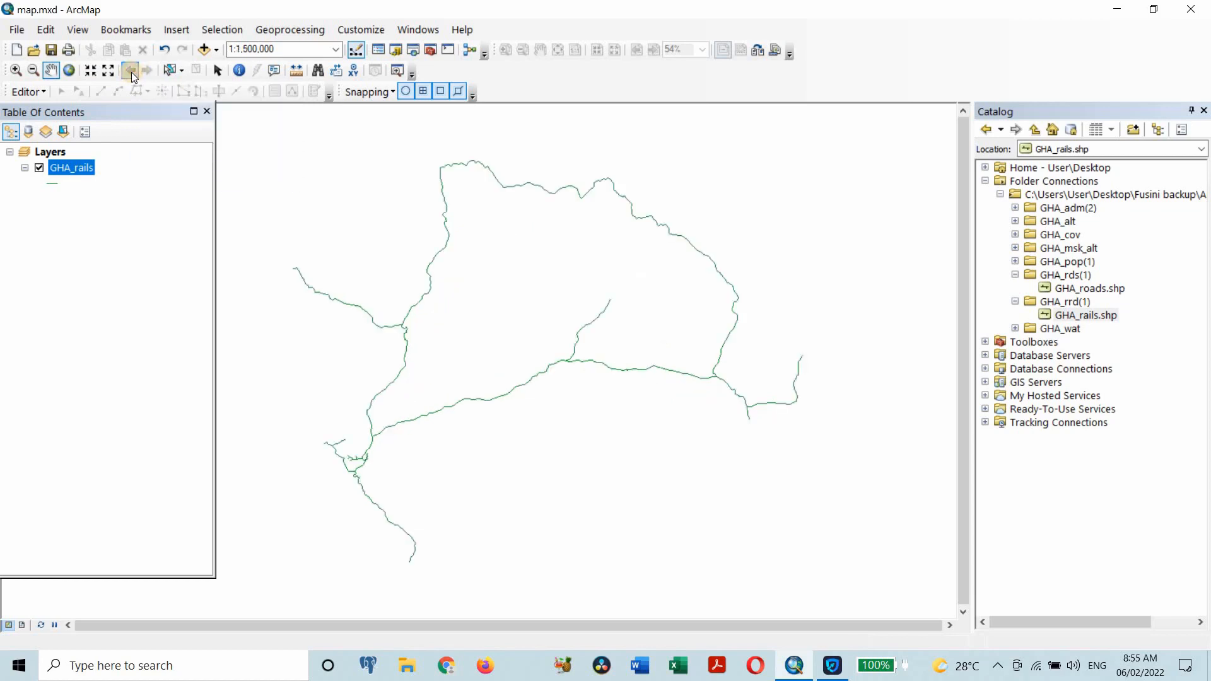
click(143, 70)
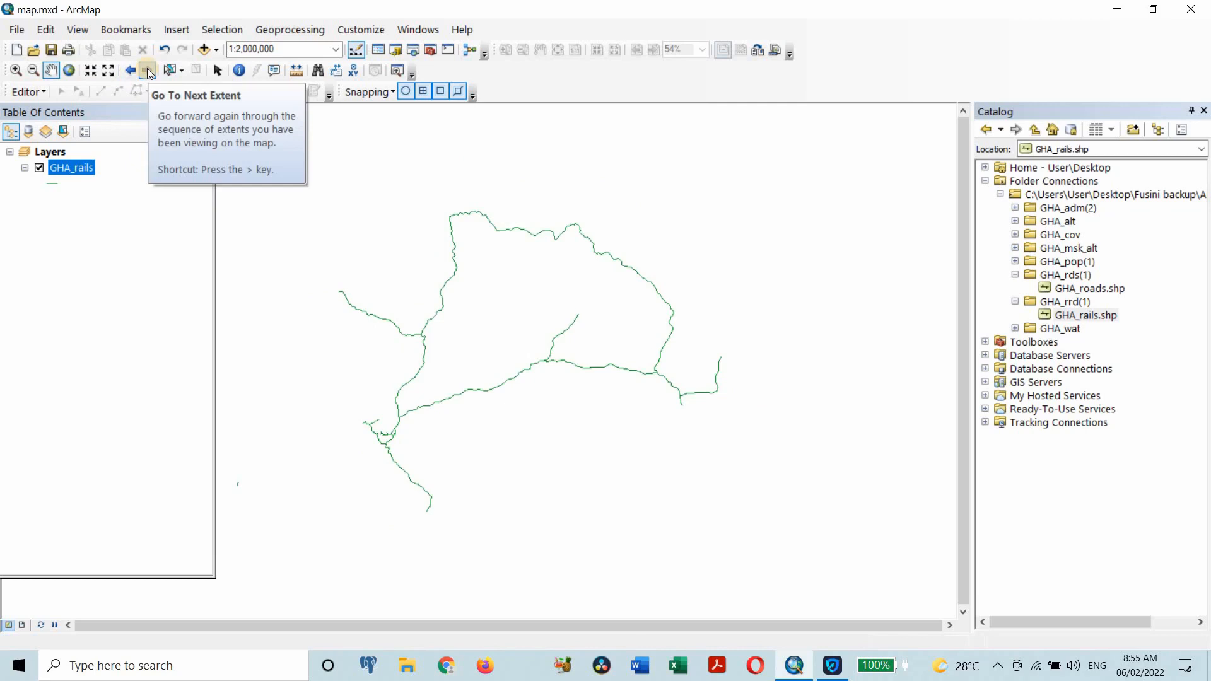
key(less)
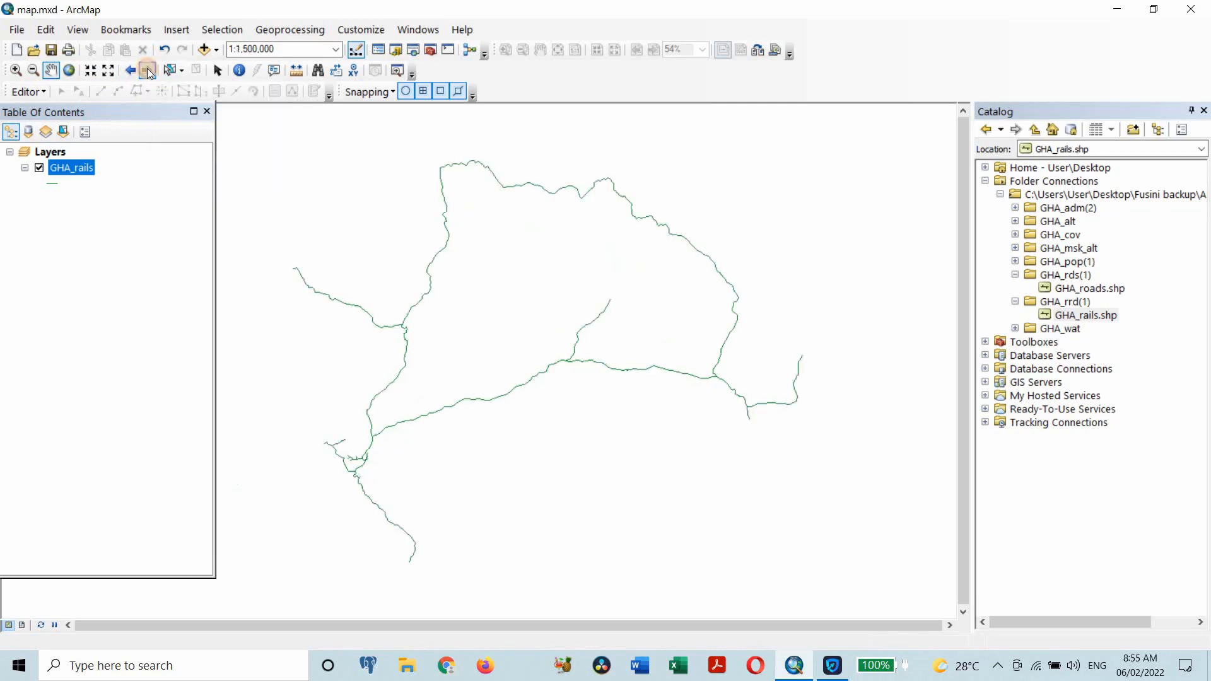
key(greater)
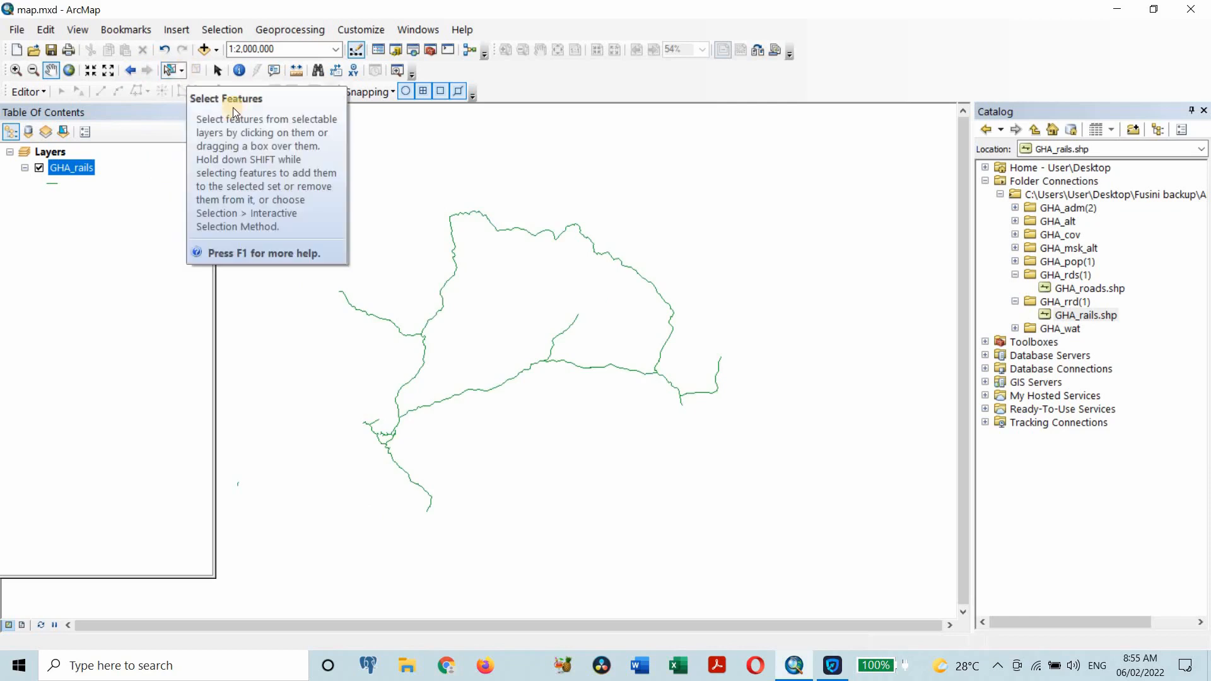
Select the long northern railway line with Select by Rectangle, using a box across its western part.
click(182, 70)
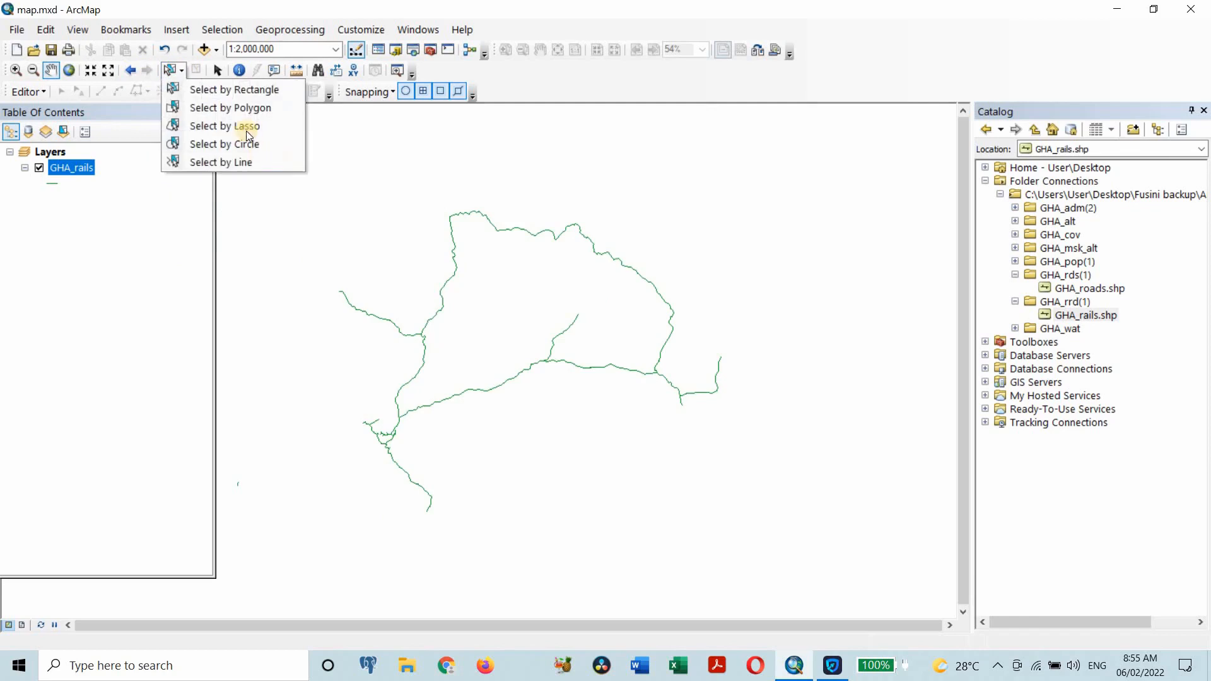
click(245, 92)
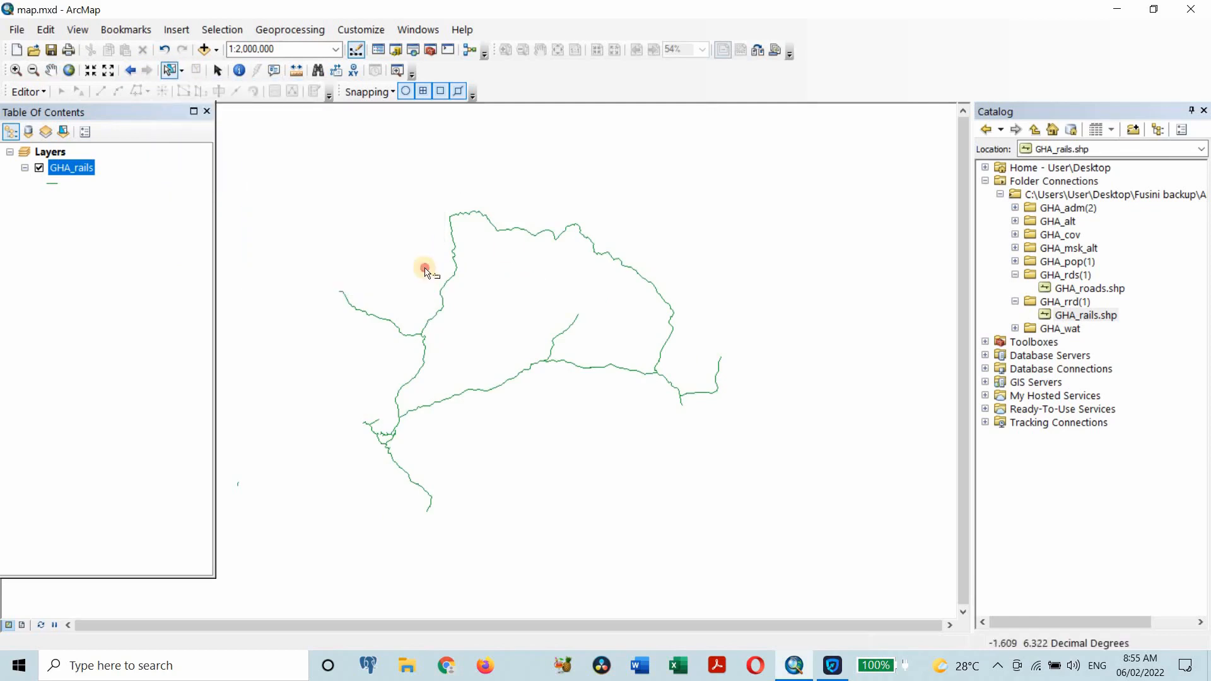
drag(425, 268, 460, 333)
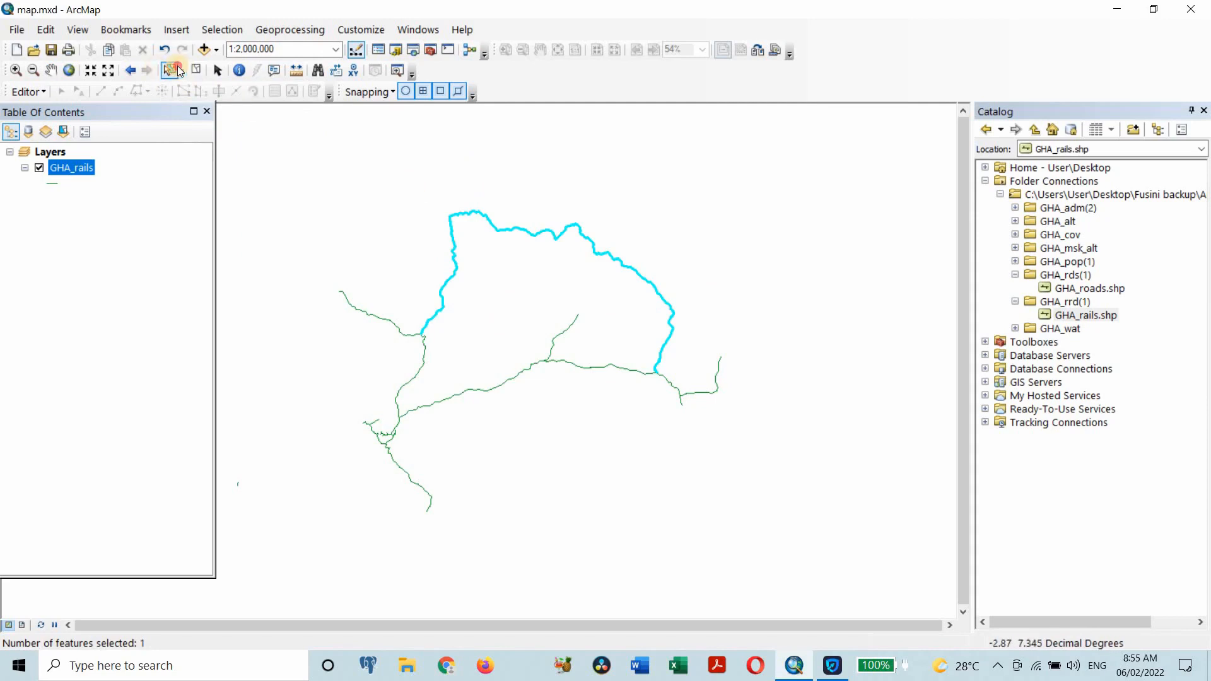
click(218, 70)
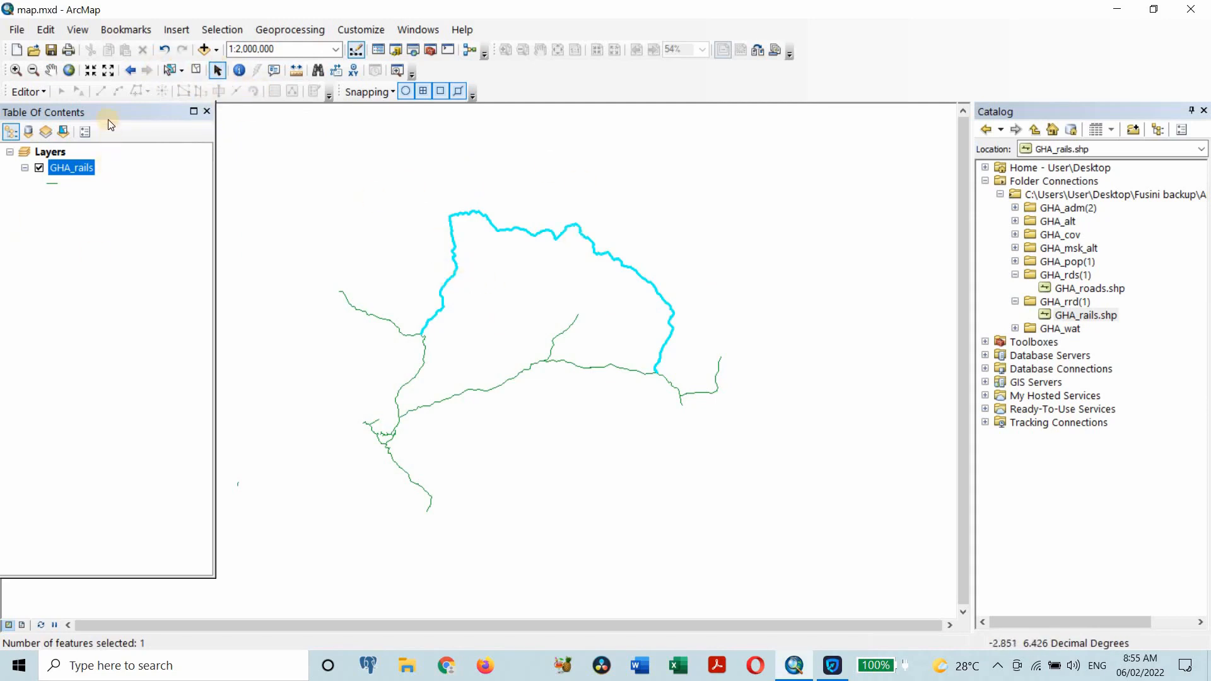
Open the GHA_rails attribute table, select the record with FID 2, and move the table clear of the western lines.
right_click(62, 164)
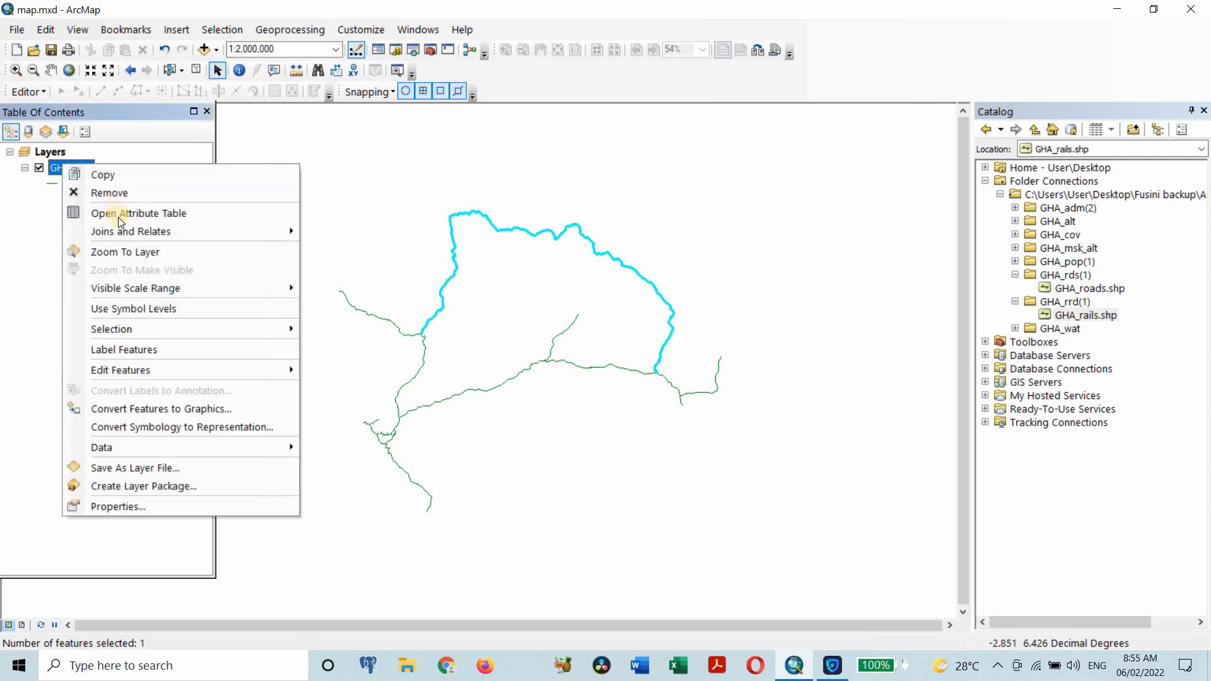
click(119, 217)
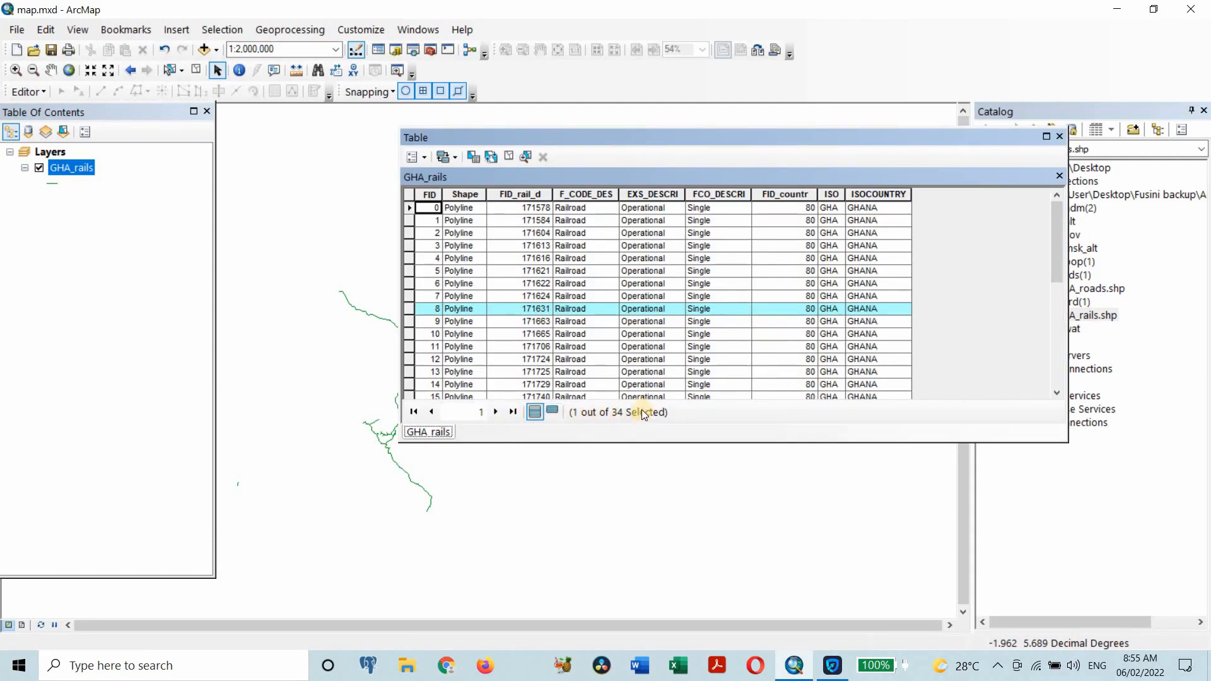
click(408, 233)
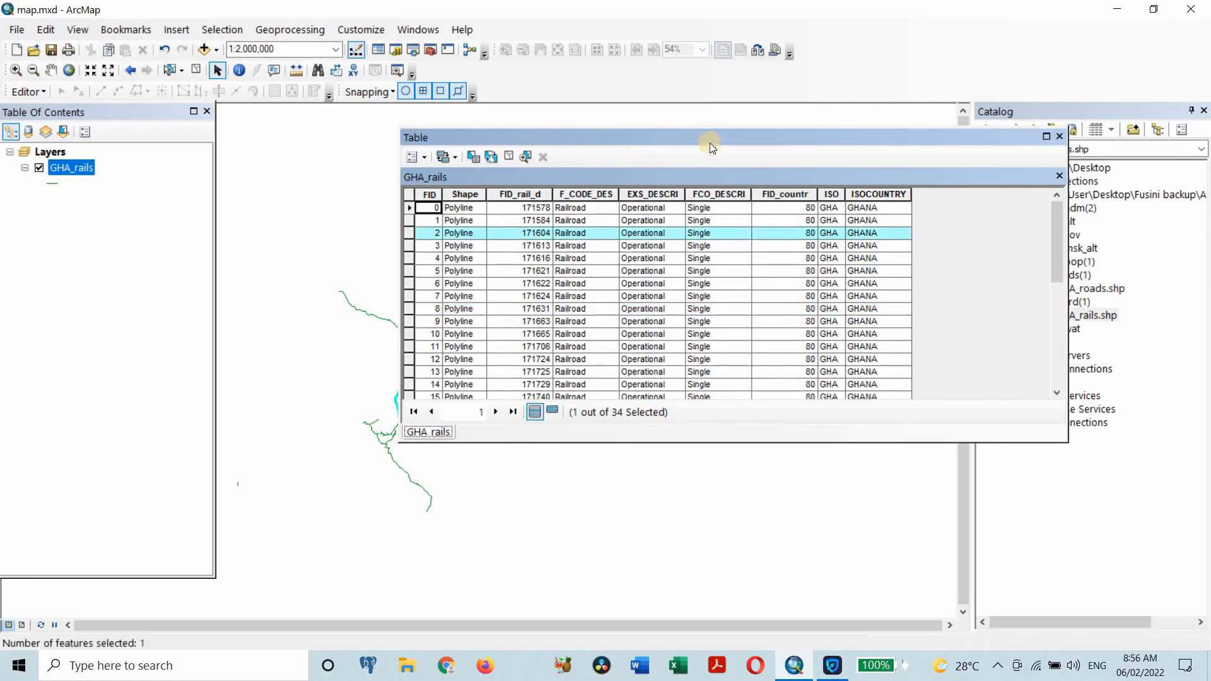
drag(690, 139, 959, 300)
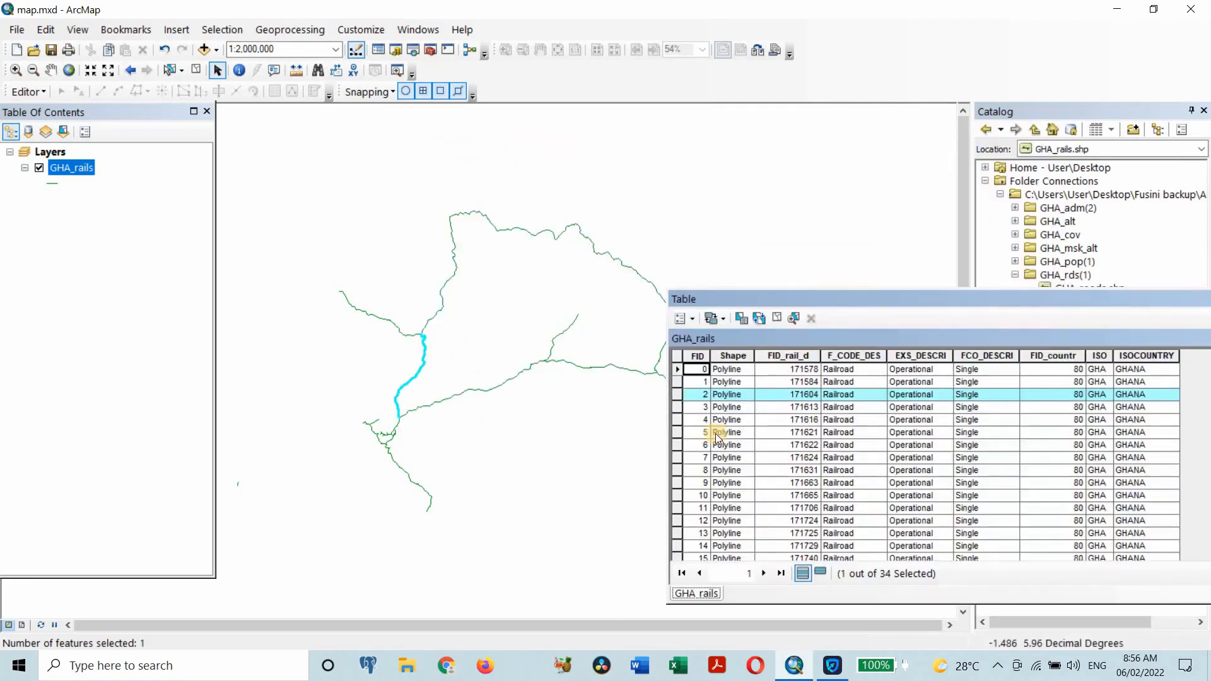
Select the table record with FID 8 and then the one with FID 12 to highlight each railway on the map.
click(692, 458)
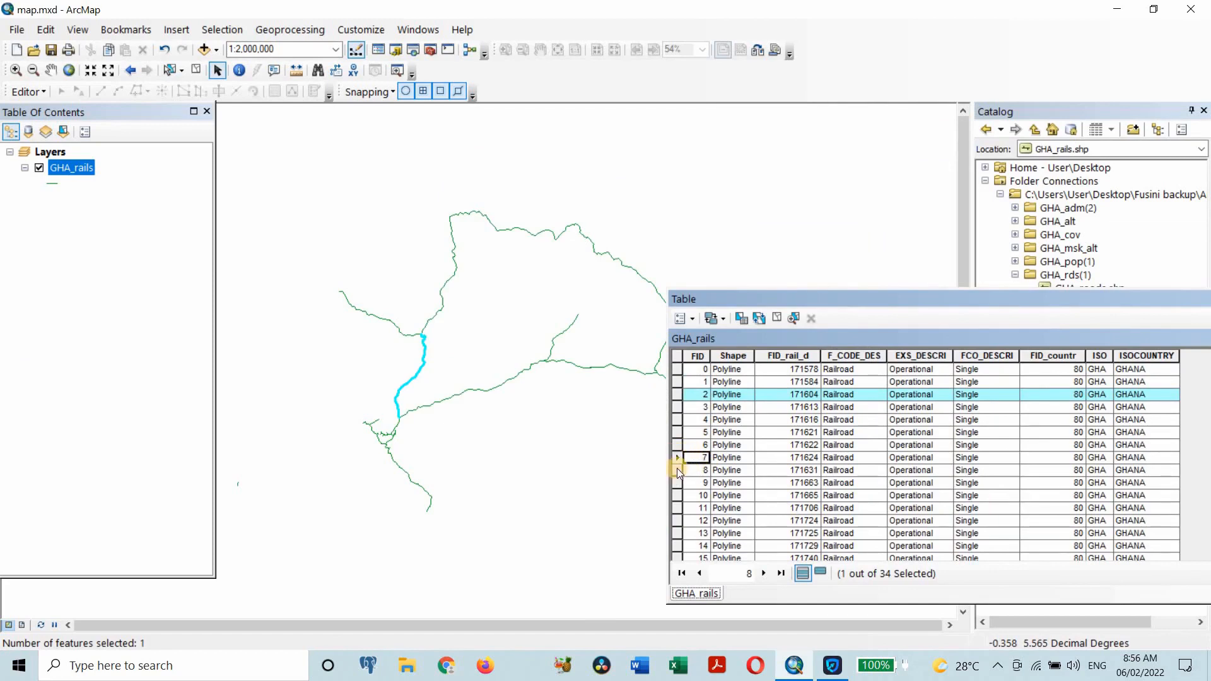
click(677, 471)
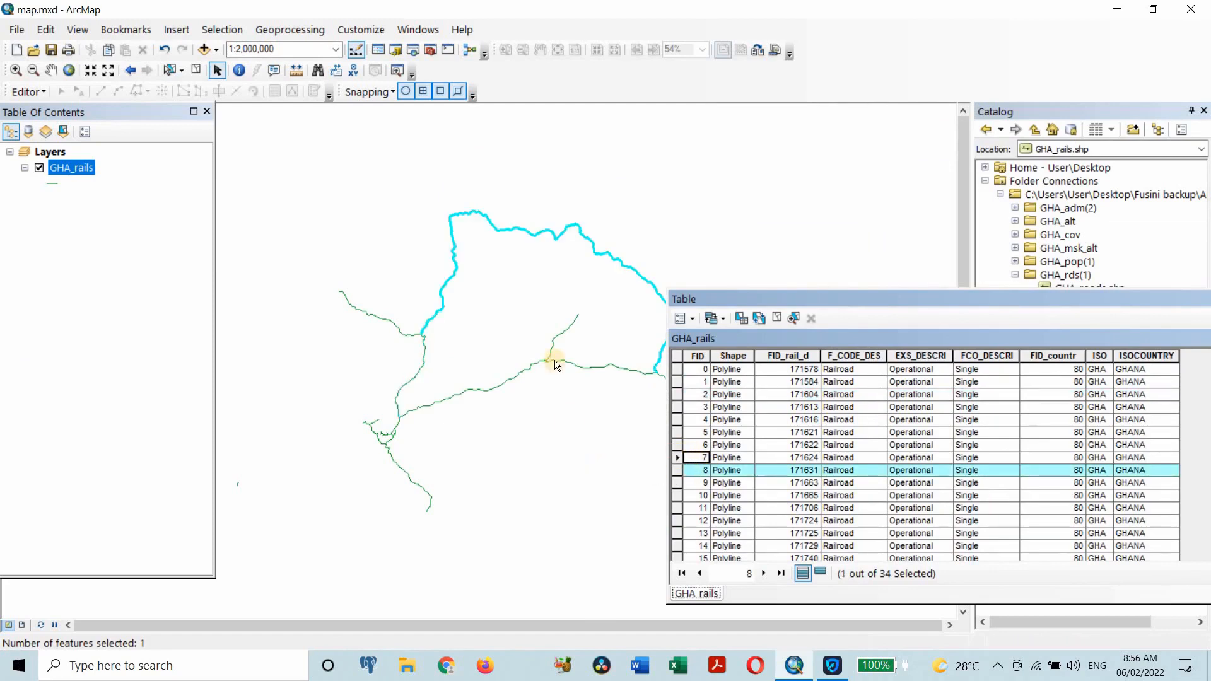
click(675, 521)
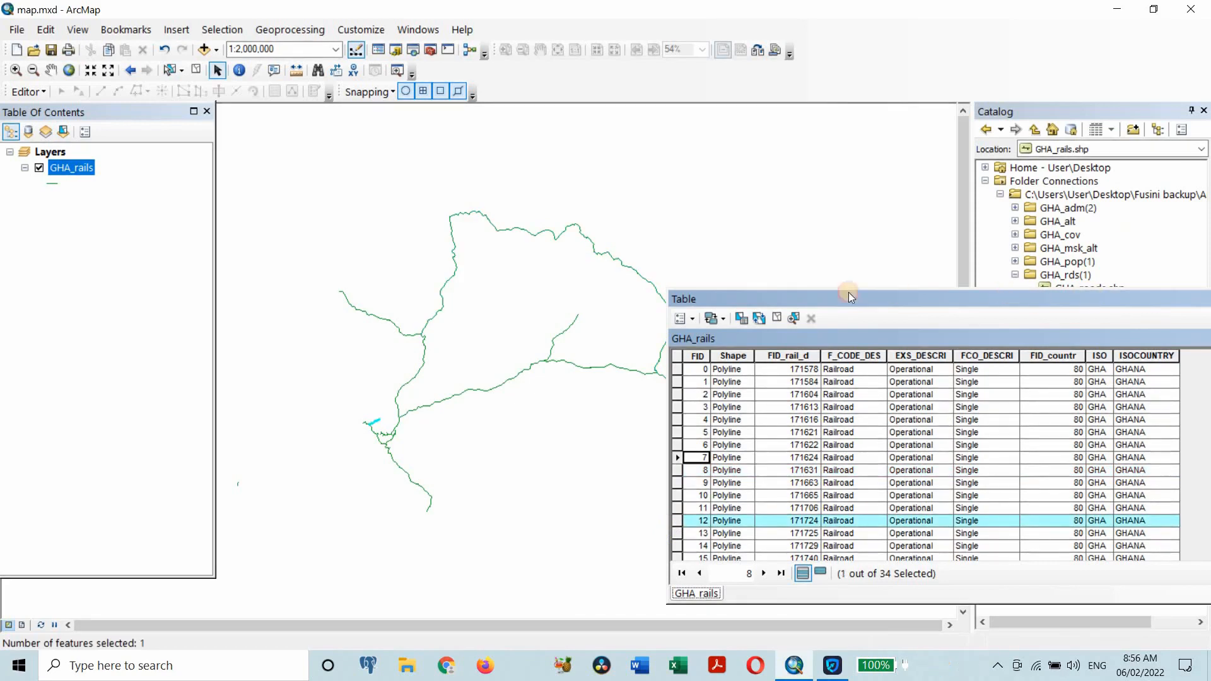
Close the attribute table and clear the selected feature on the map.
drag(1207, 301, 1041, 296)
click(1074, 295)
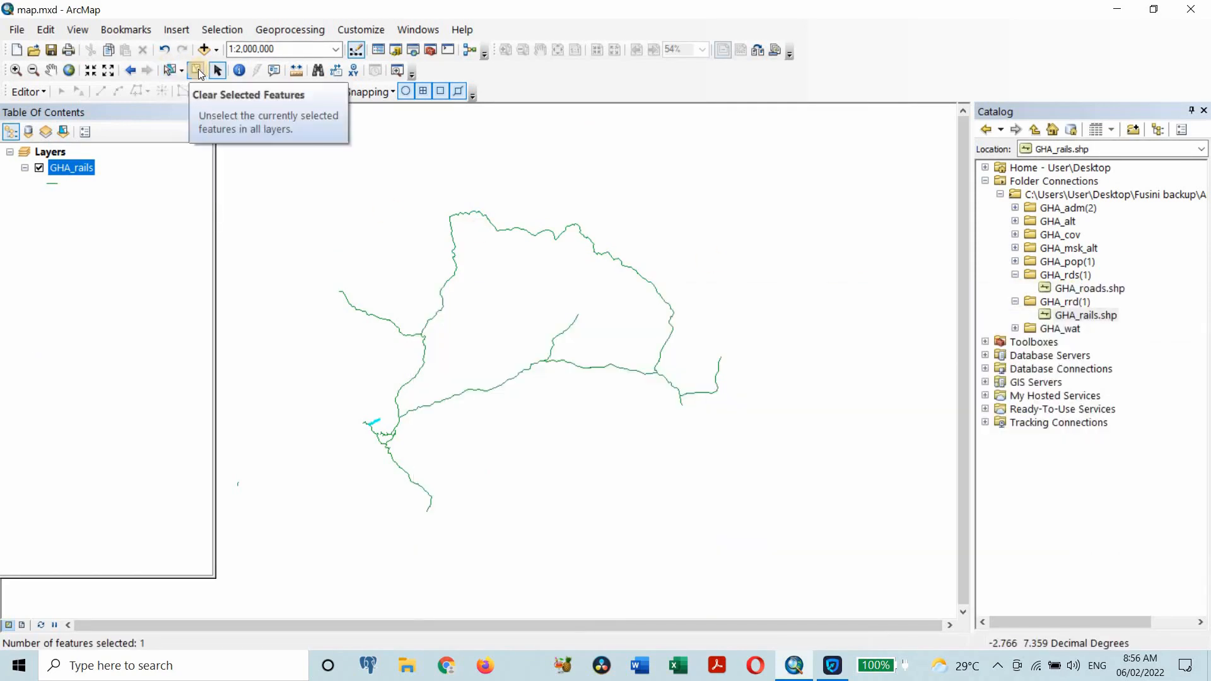
click(197, 71)
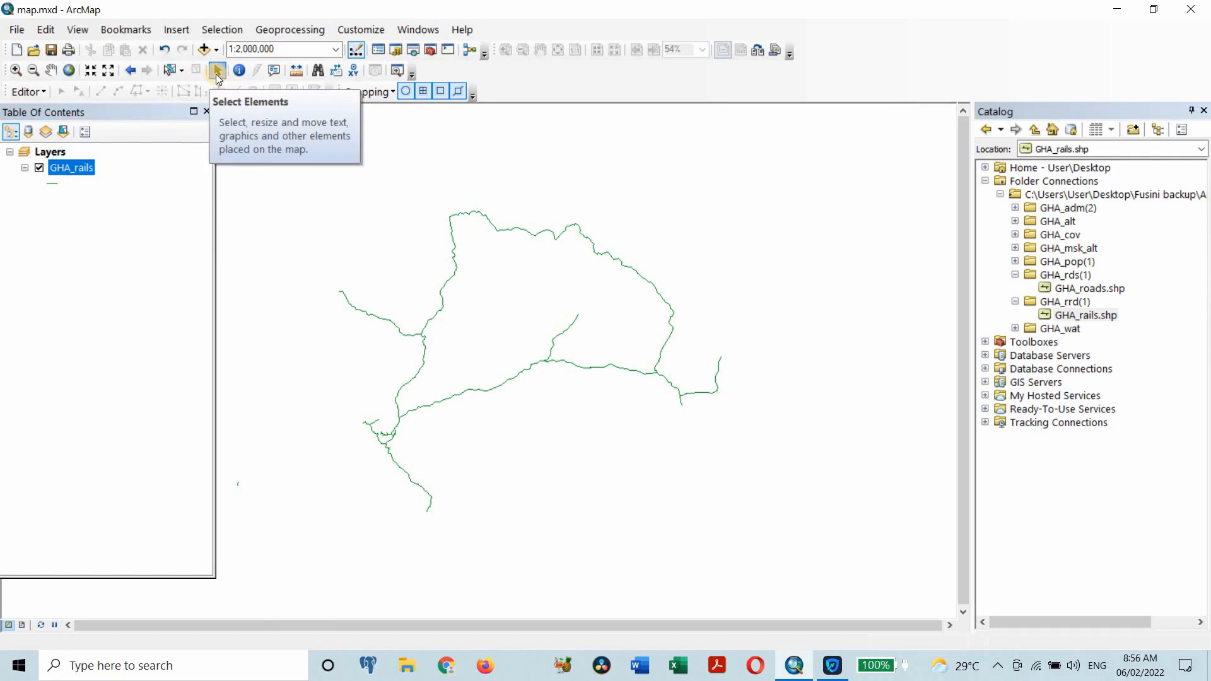
click(217, 74)
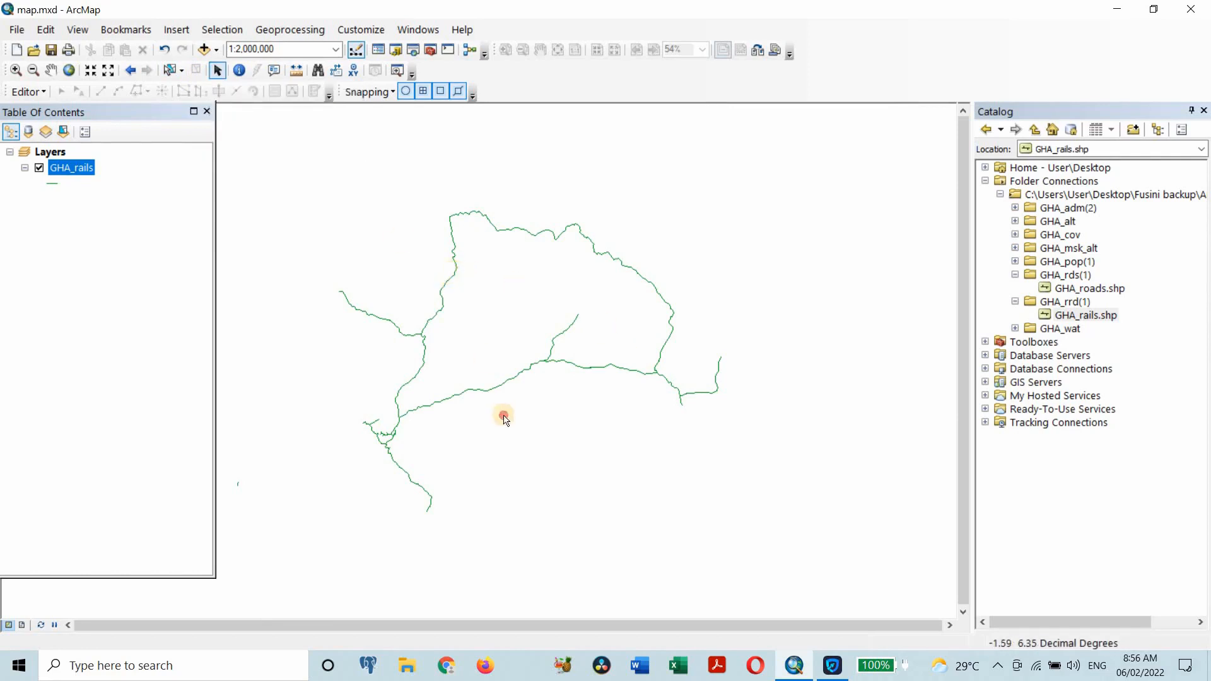
Use Identify on the northern railway line, examine its attributes with the window moved aside, and close the window.
click(239, 70)
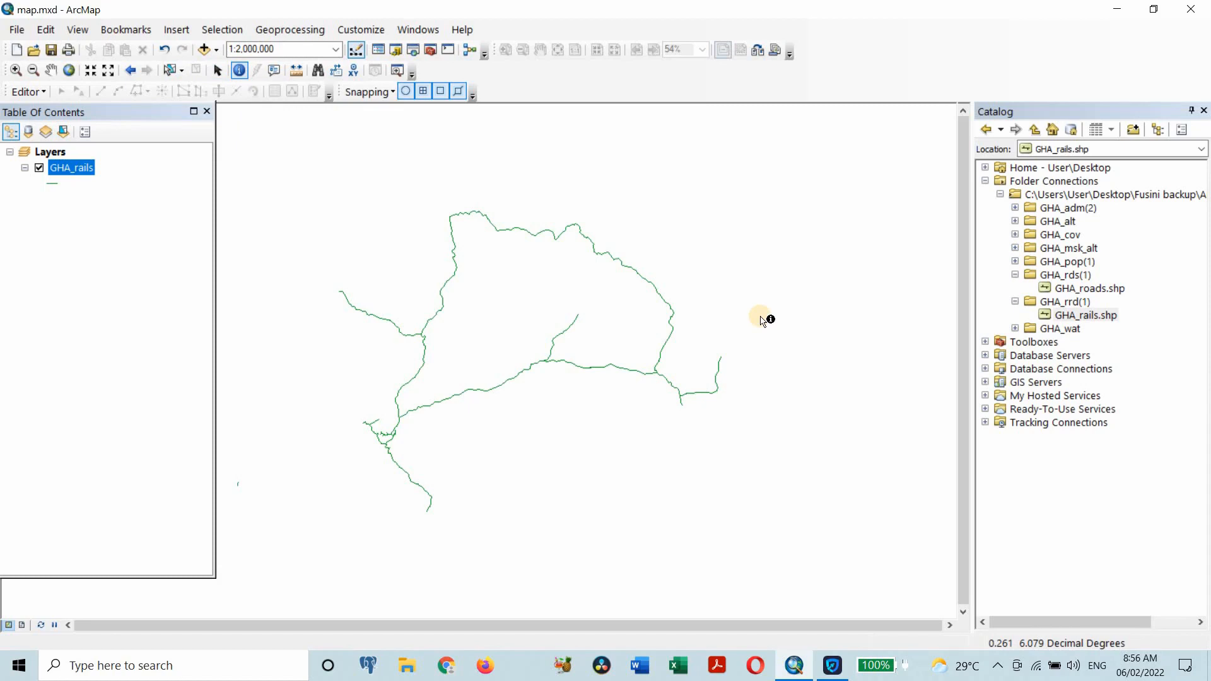
click(454, 274)
click(454, 273)
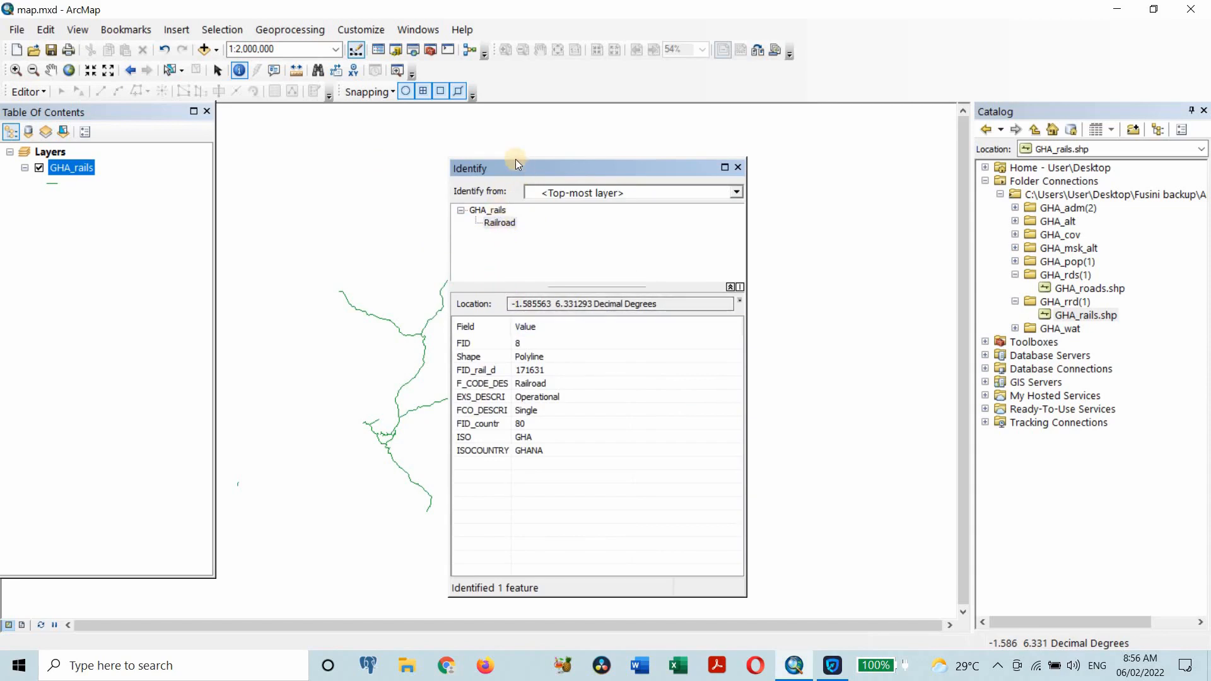
drag(648, 197, 799, 231)
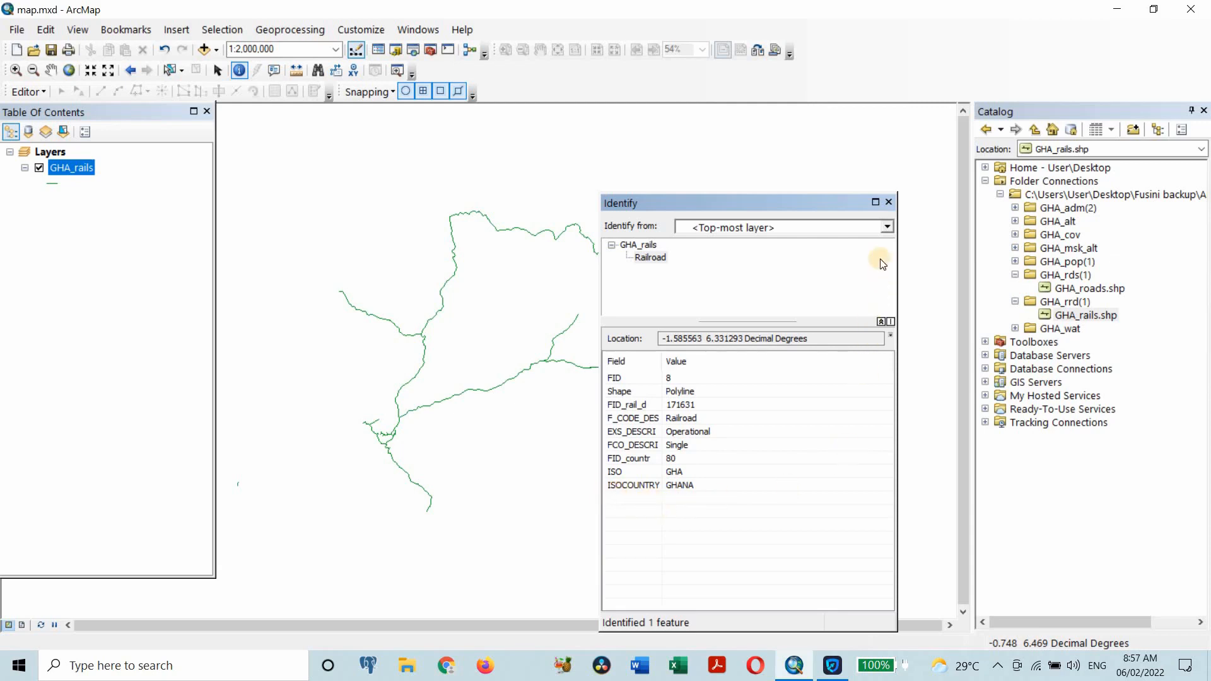
click(888, 202)
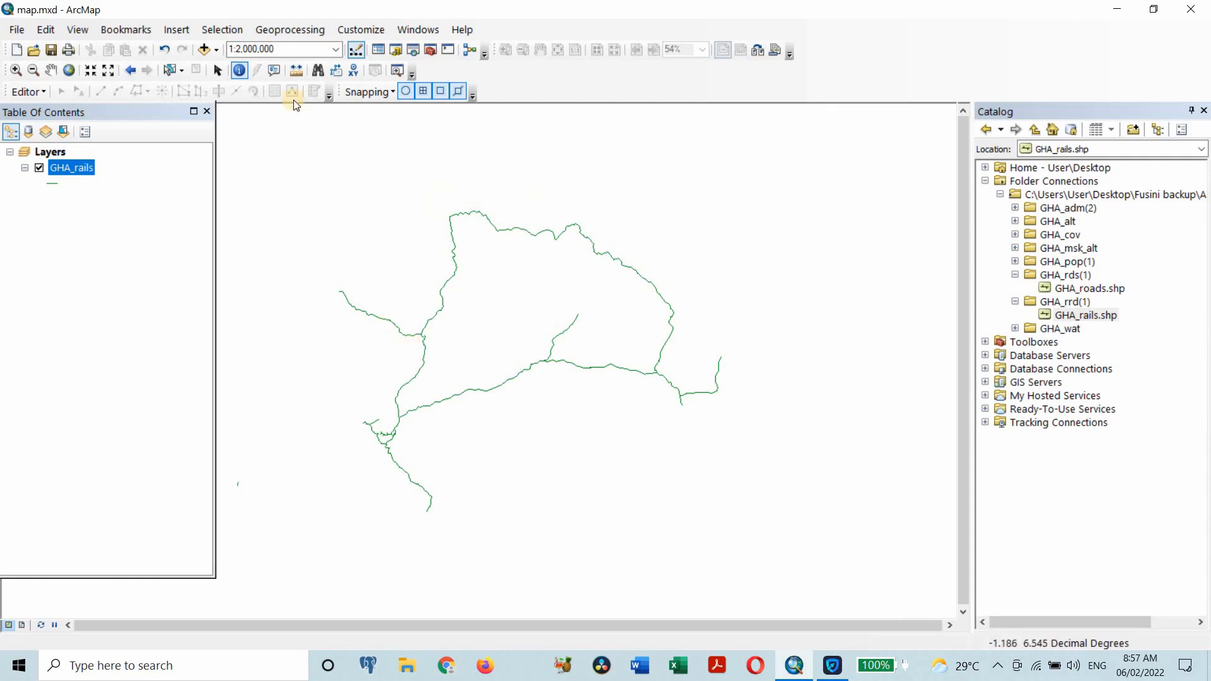
Use the Measure tool to measure distance along the railway running northeast from the southwestern junction, snapping to its vertices.
click(273, 72)
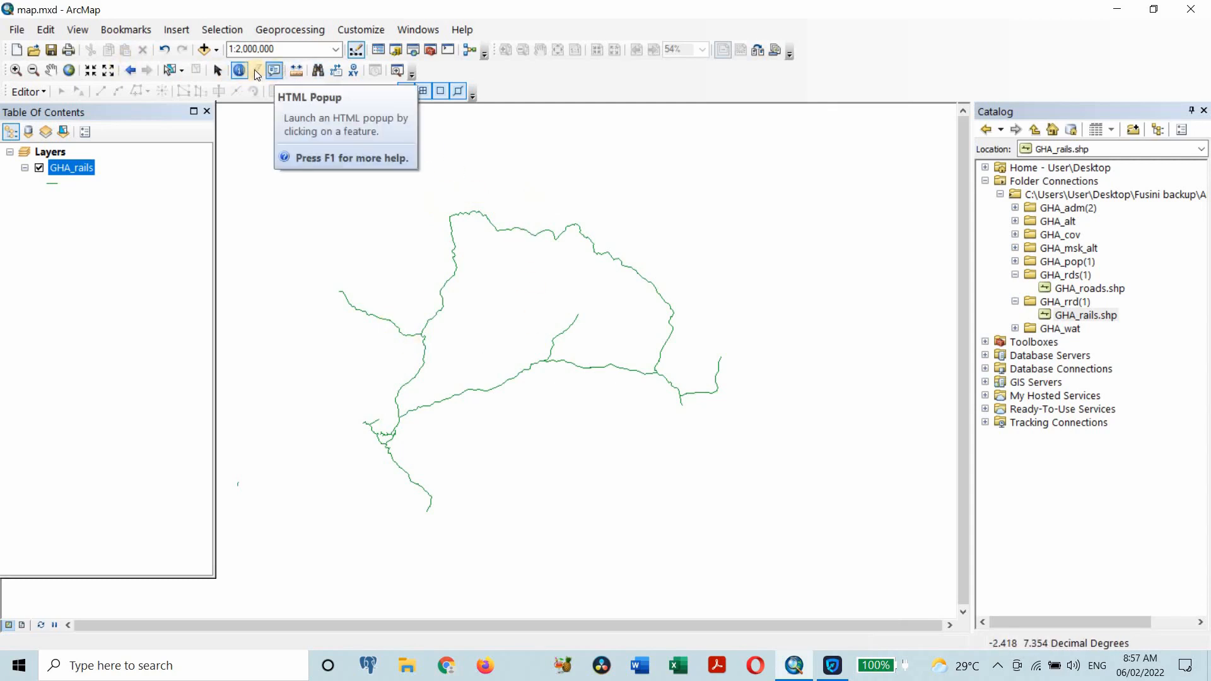
click(297, 71)
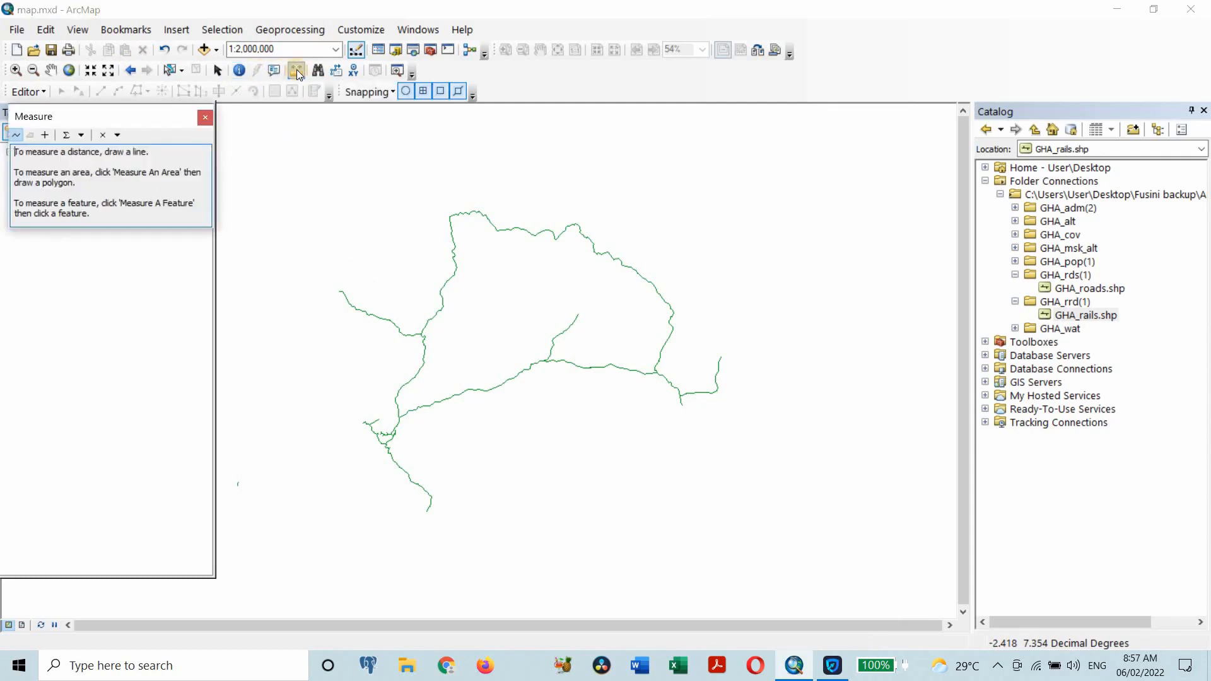
scroll(452, 292, down, 1)
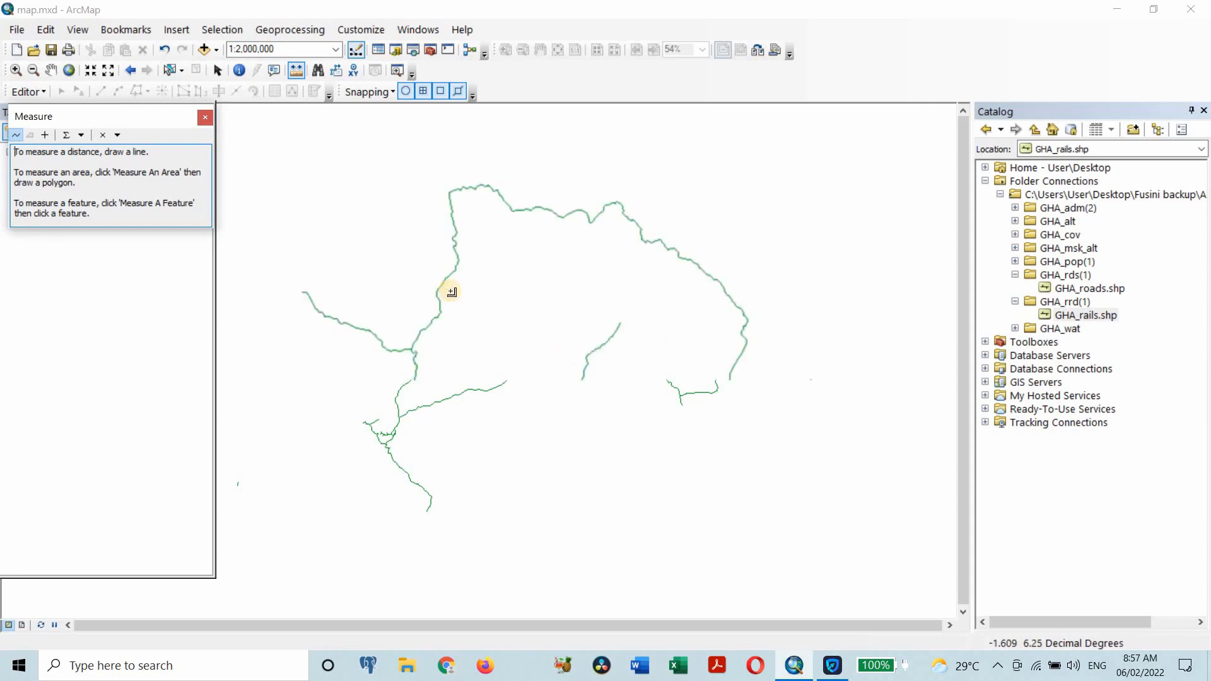
scroll(452, 291, down, 1)
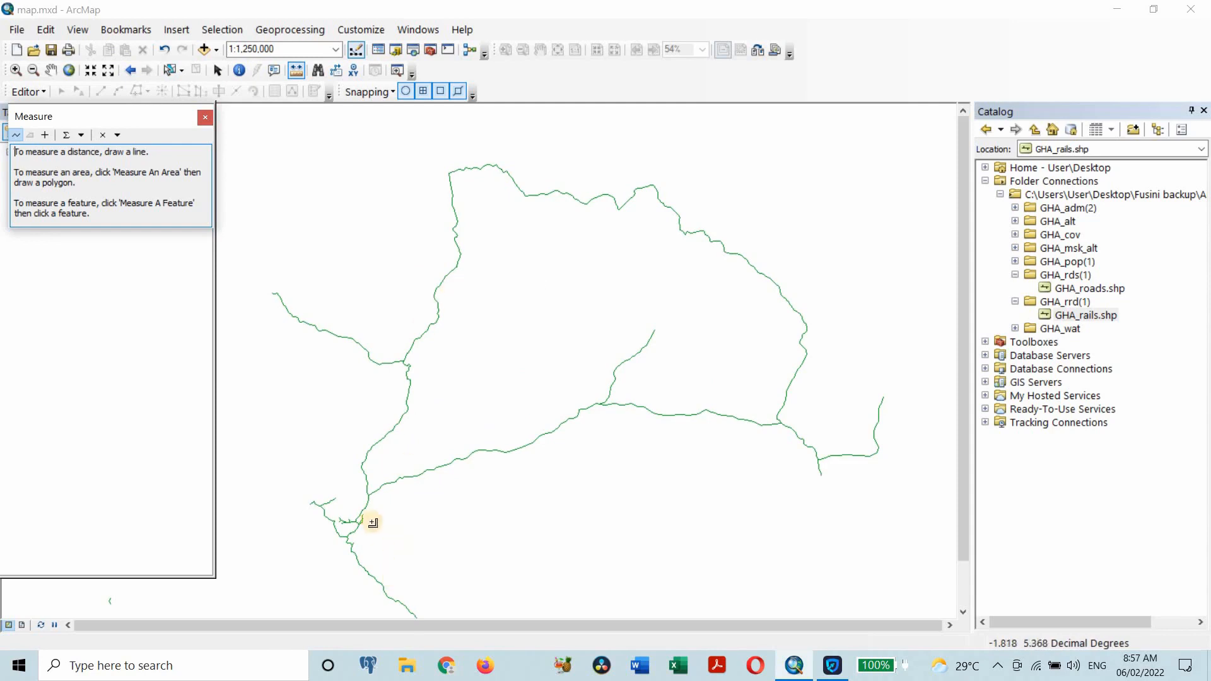
click(371, 497)
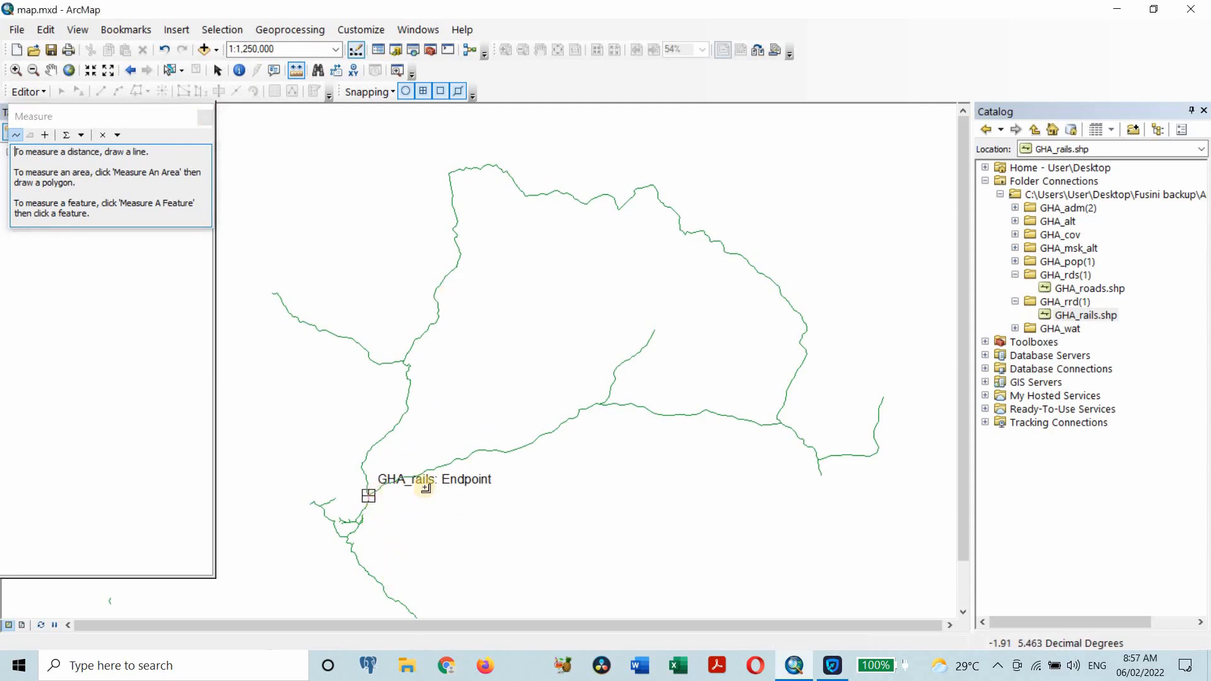
double_click(505, 452)
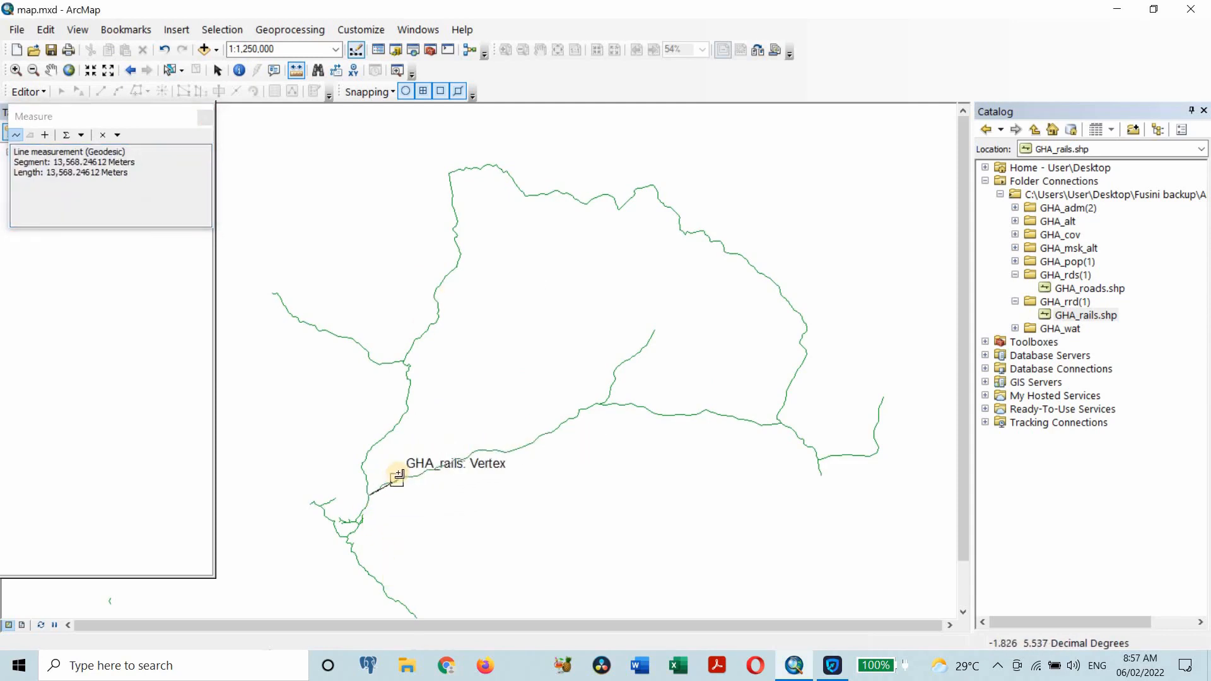
click(400, 478)
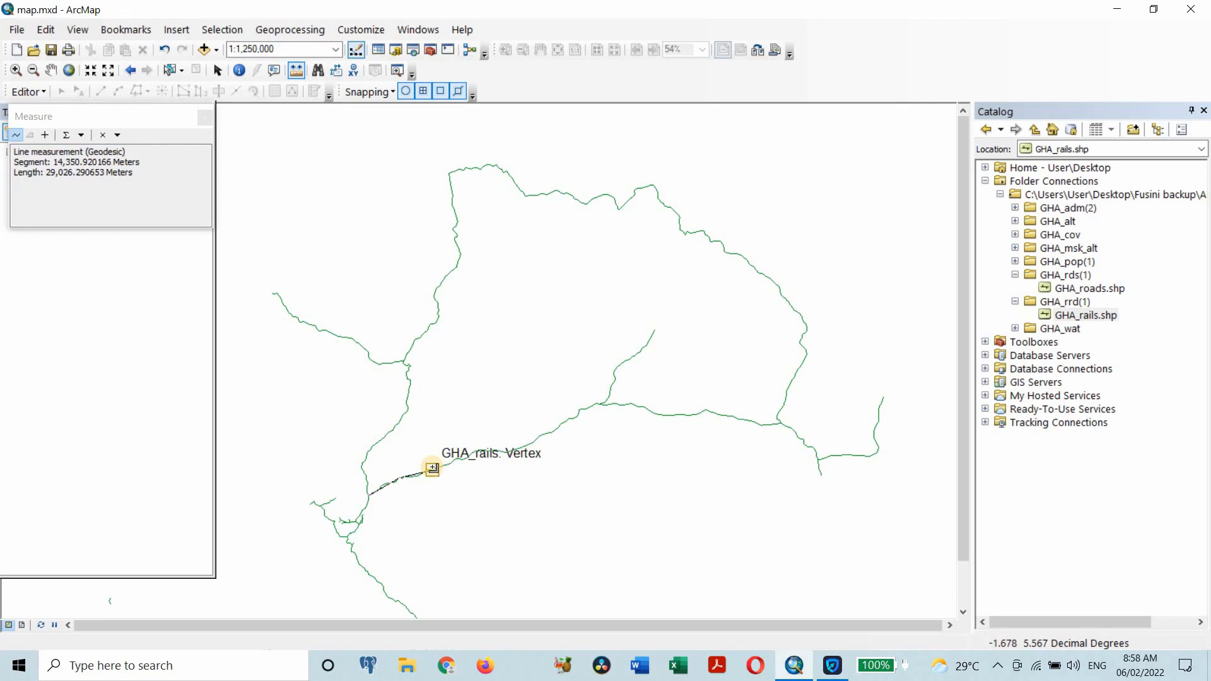
click(432, 468)
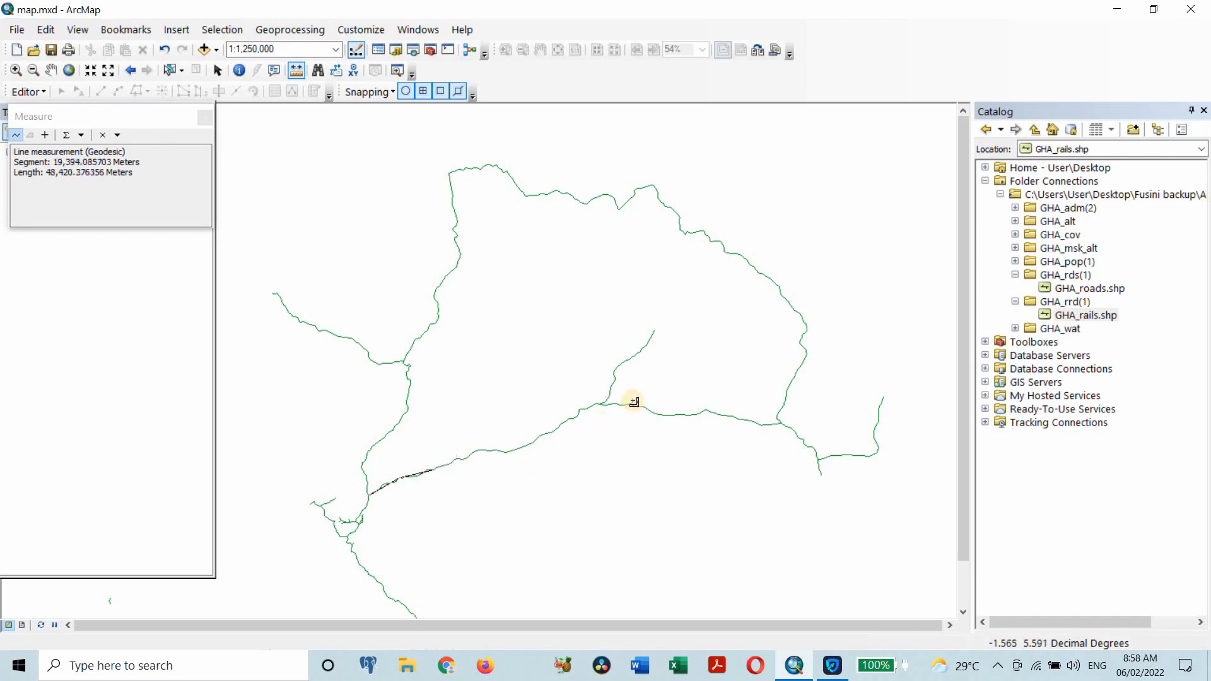
click(577, 205)
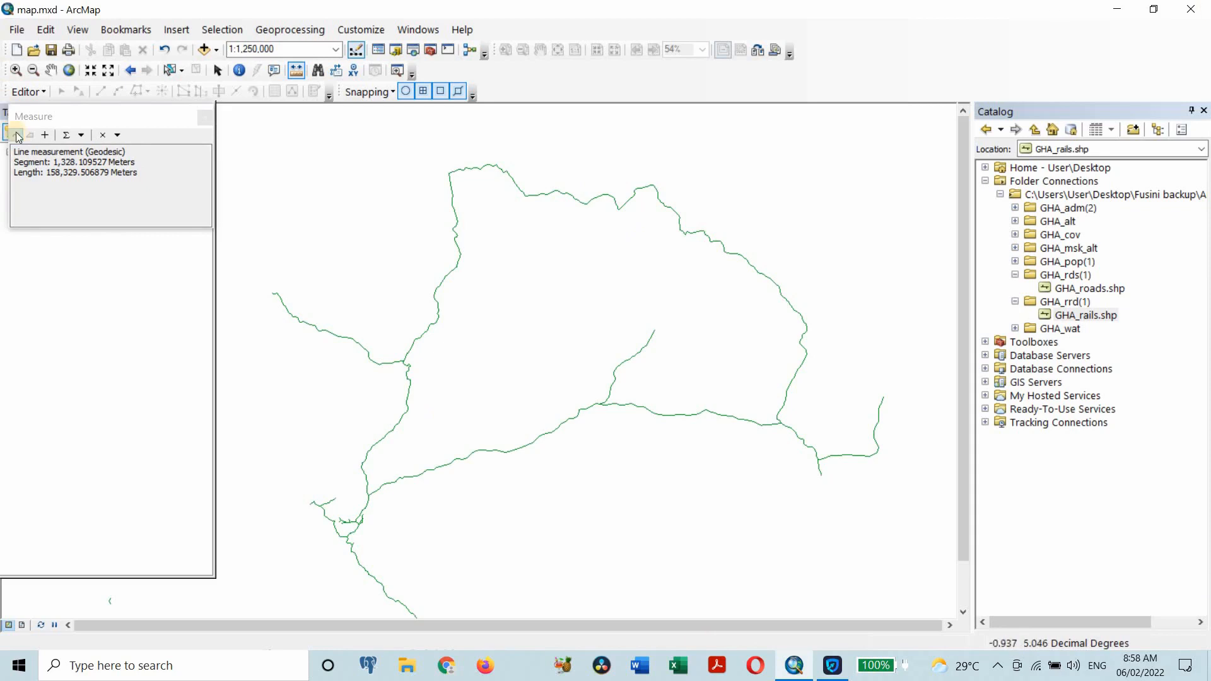
Open the Find window, review its Features and Locations search options, and close it without searching.
click(320, 74)
click(207, 118)
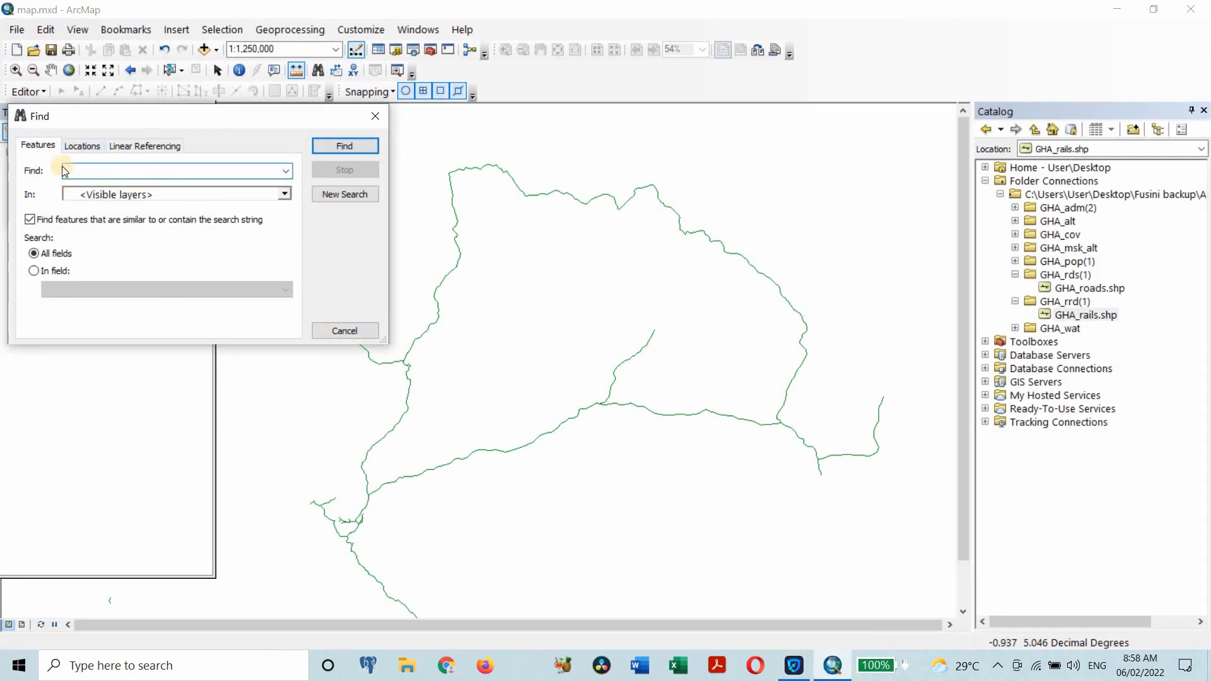
click(89, 175)
click(81, 146)
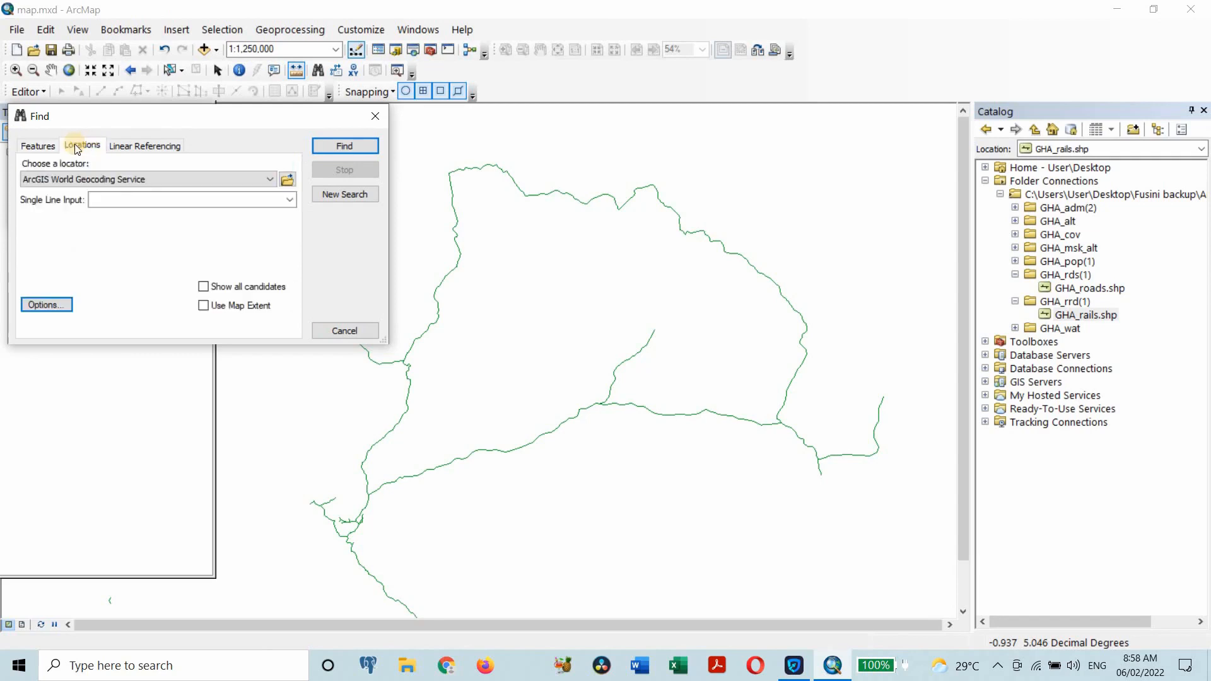
click(38, 145)
click(116, 180)
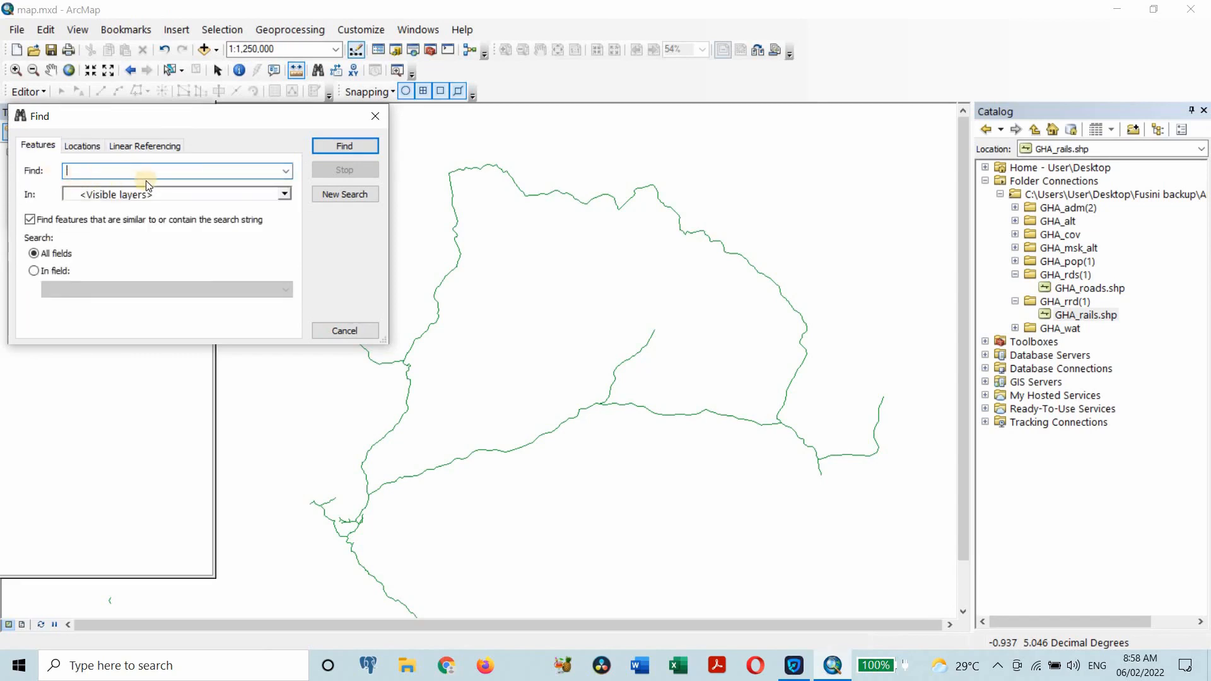
click(346, 332)
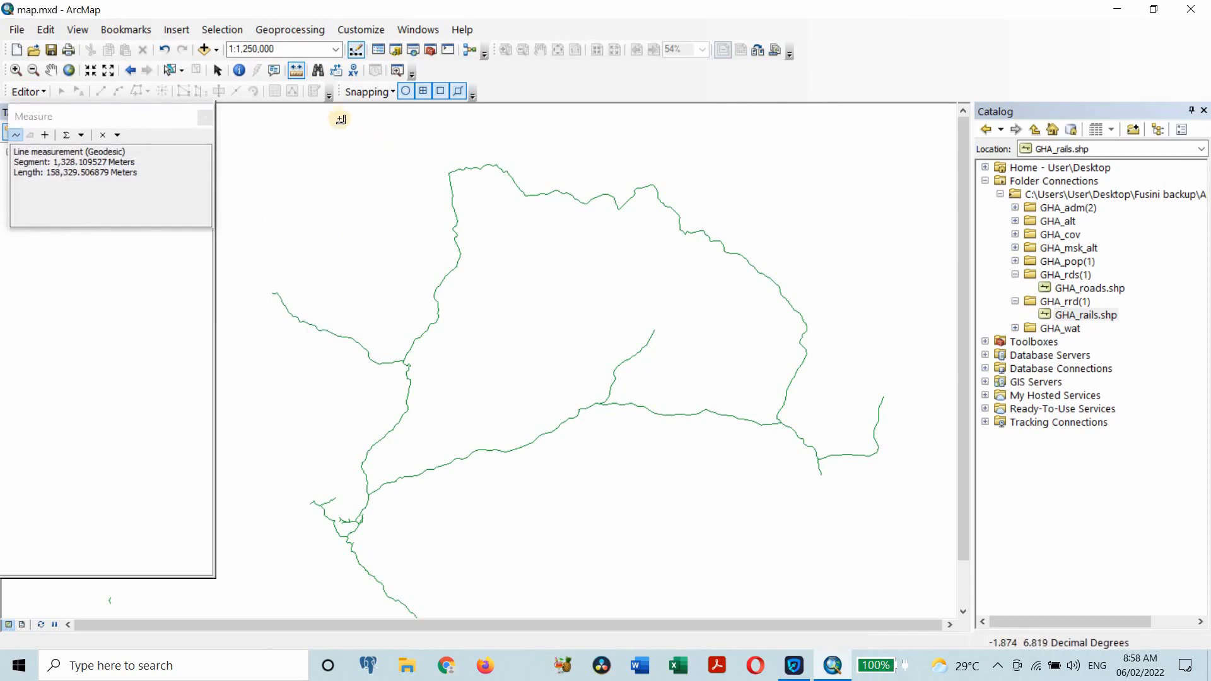
Open Go To XY, examine its longitude and latitude fields, and close the window.
click(352, 71)
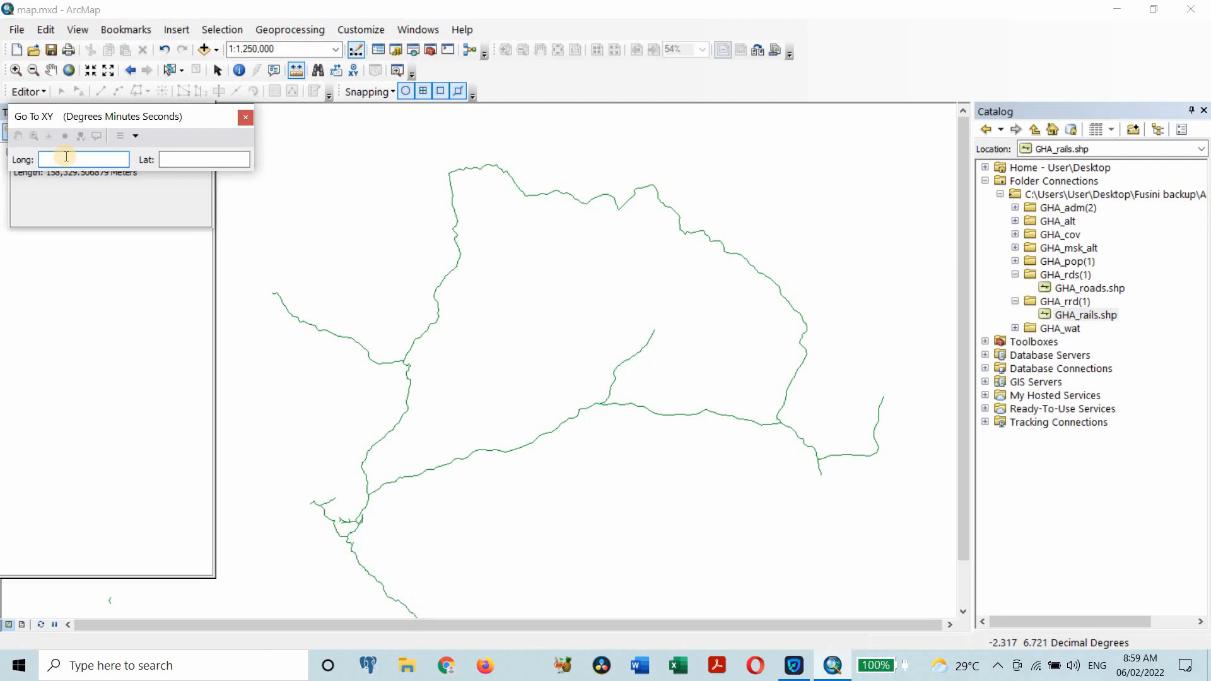
click(183, 158)
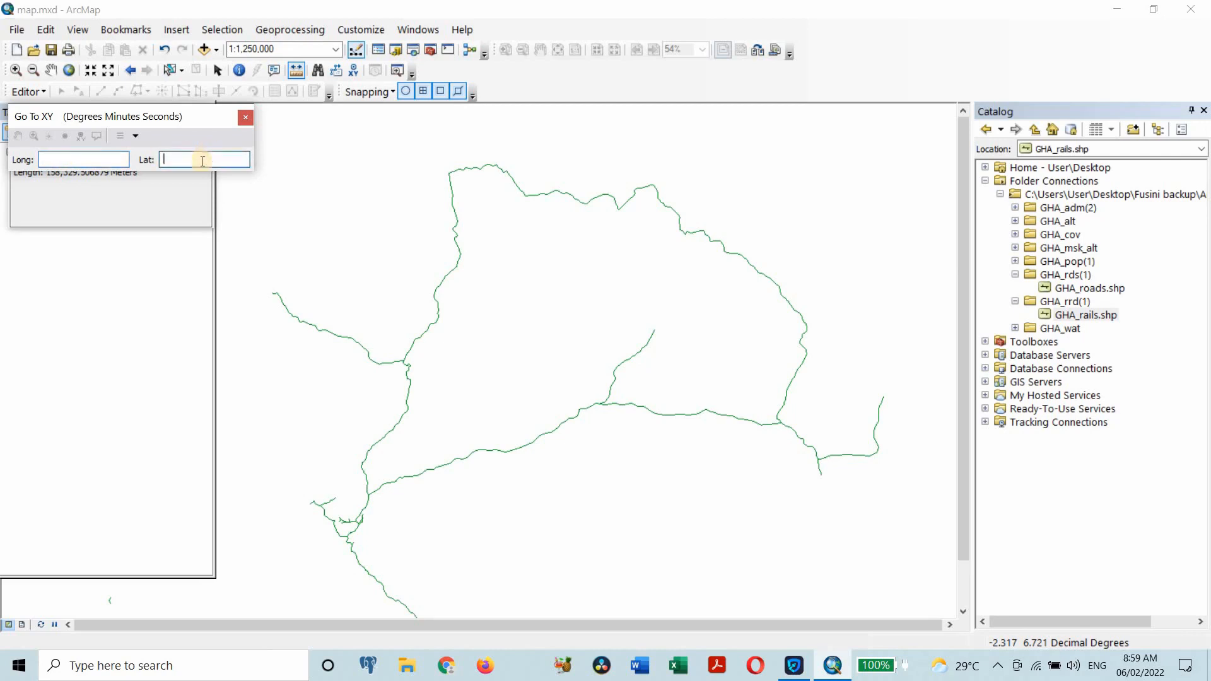
click(244, 121)
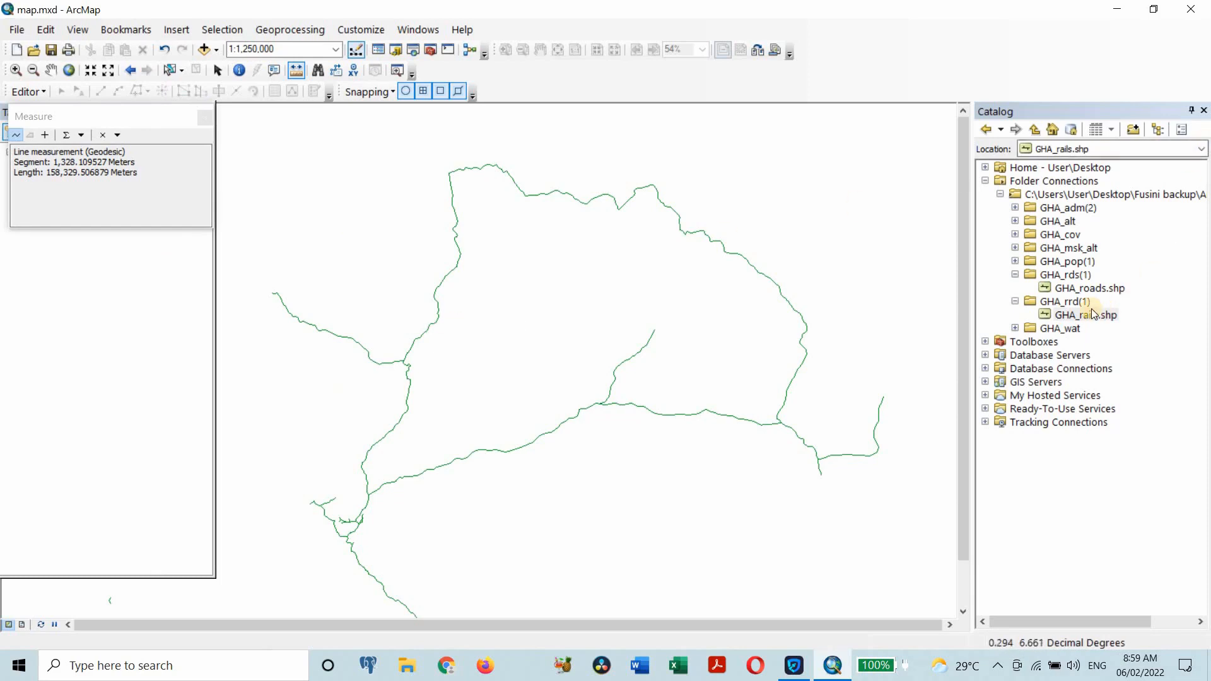
Close the Measure window and remove the GHA_rails layer from the map.
click(35, 135)
click(205, 118)
right_click(68, 161)
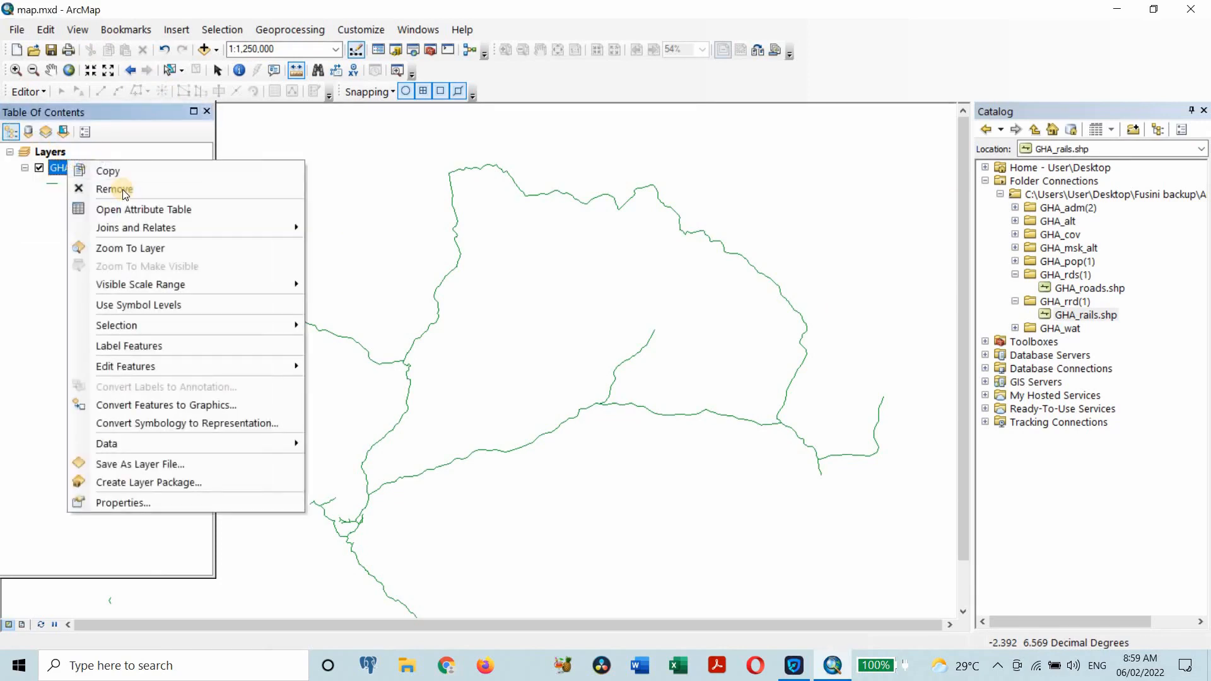
key(Return)
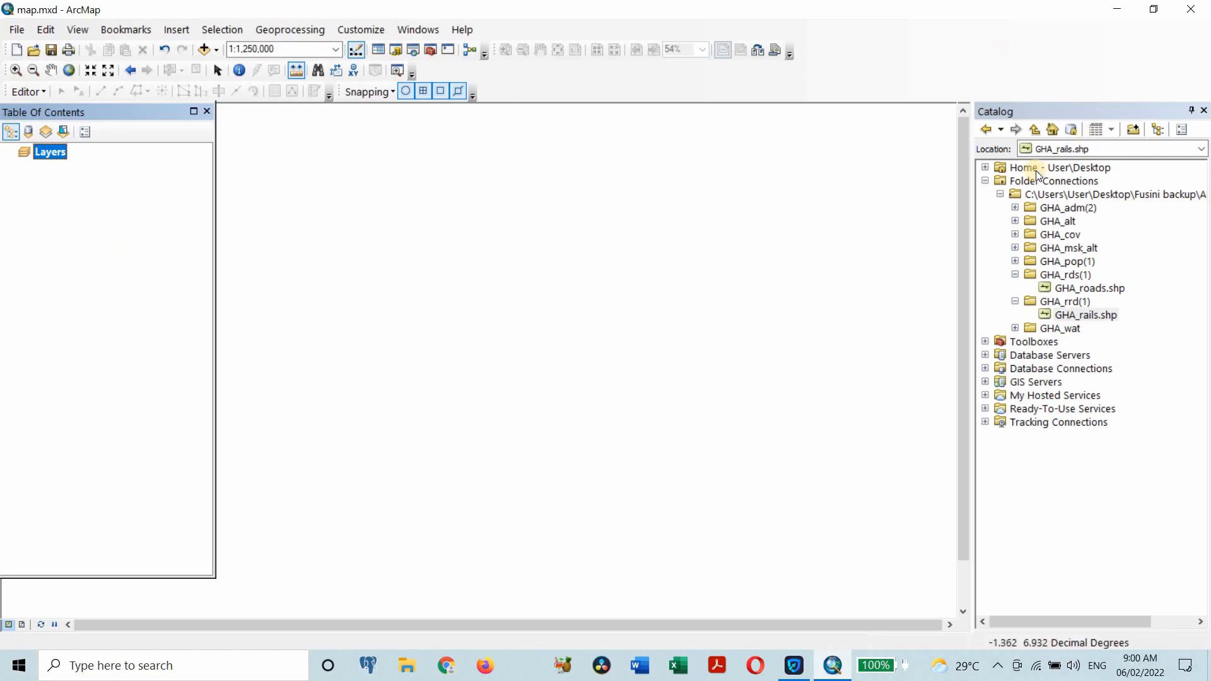
Add a folder connection to the Excersises_ITC folder inside the desktop backup folder.
click(985, 178)
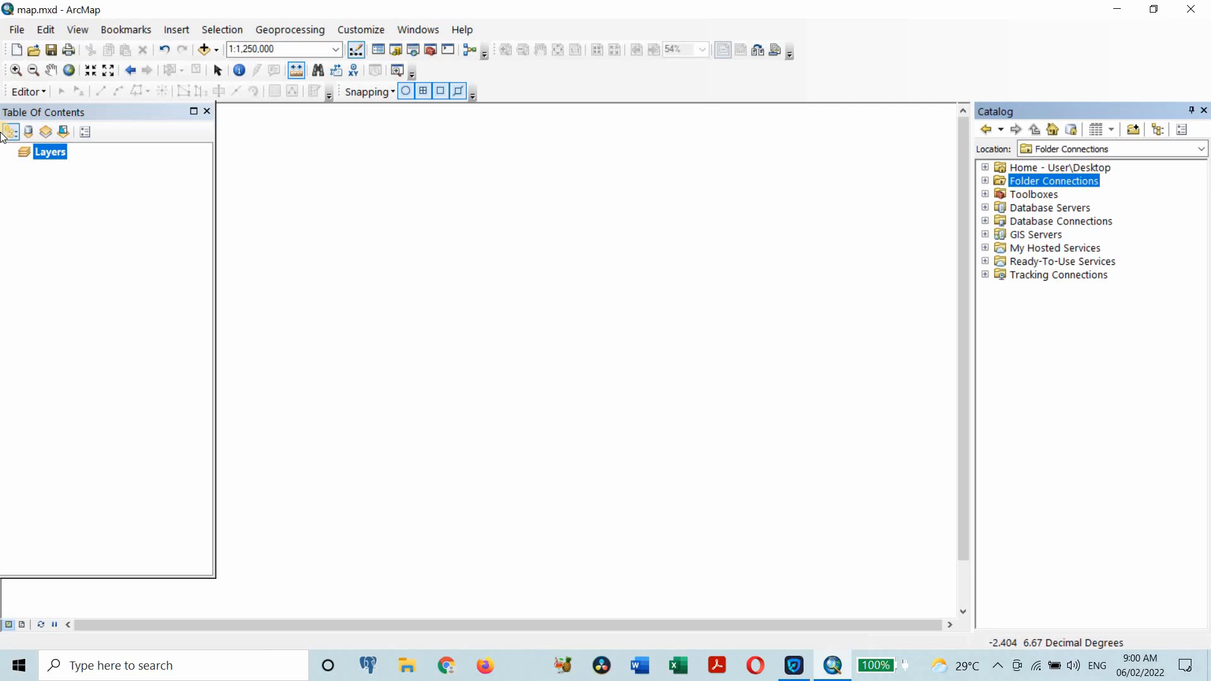
click(985, 181)
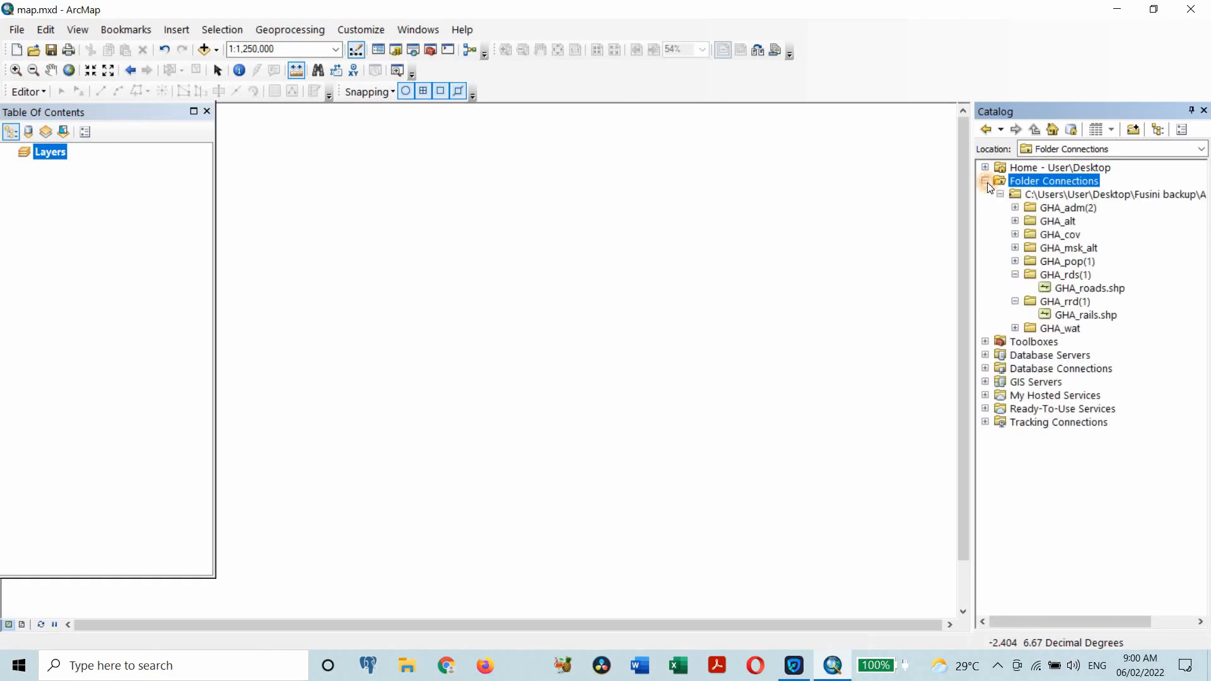
click(985, 182)
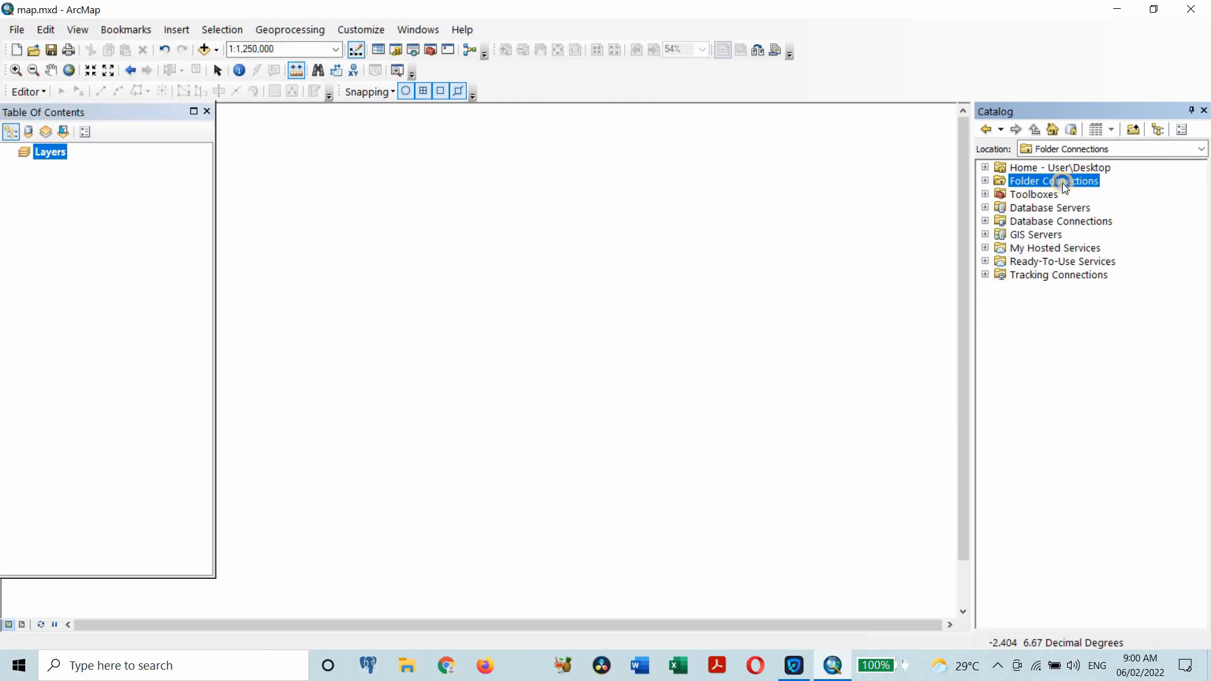
right_click(1064, 186)
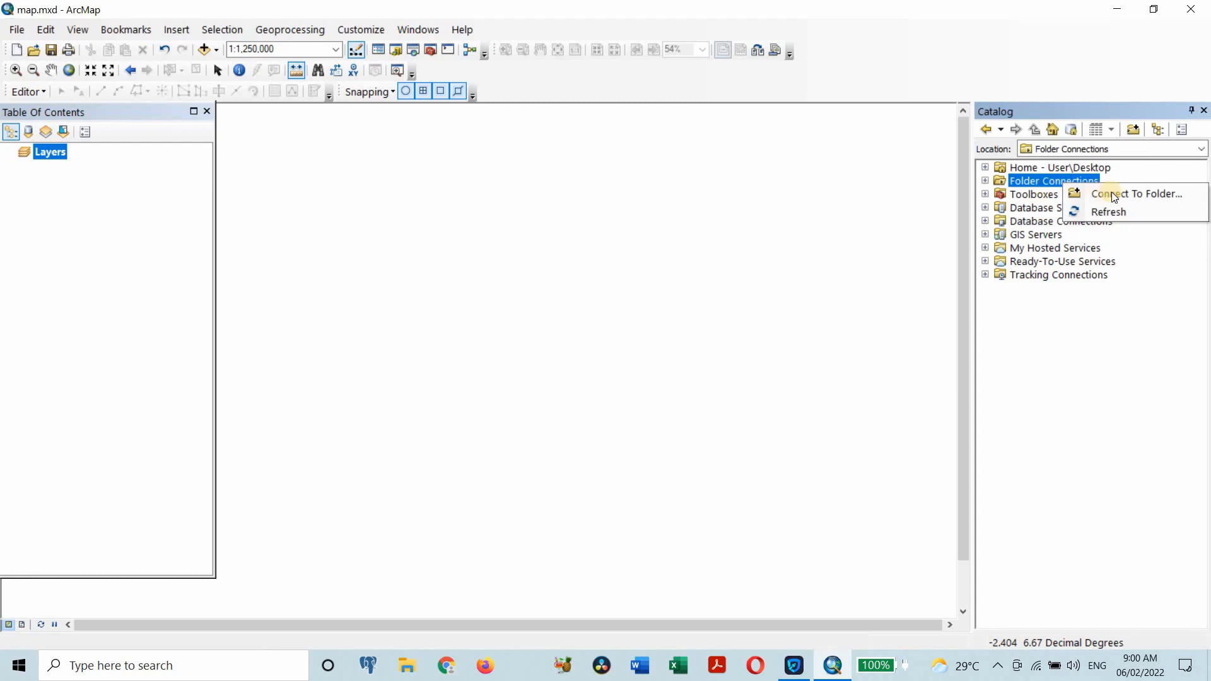
click(1140, 192)
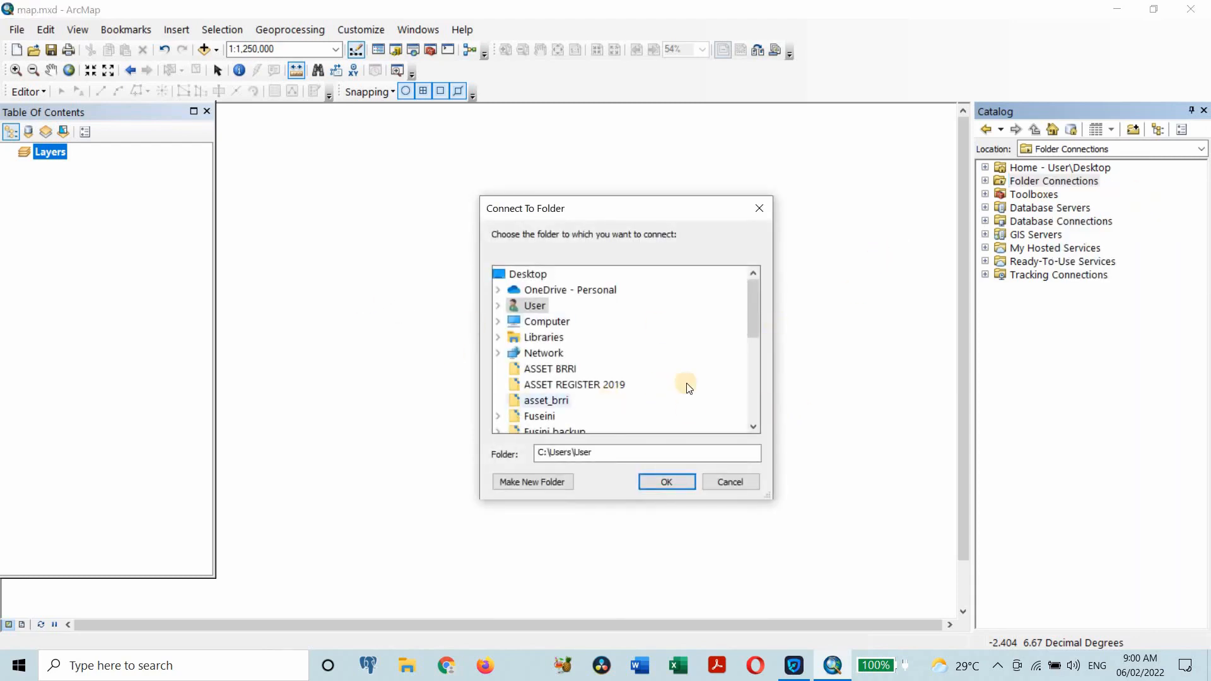
scroll(678, 386, down, 1)
double_click(563, 383)
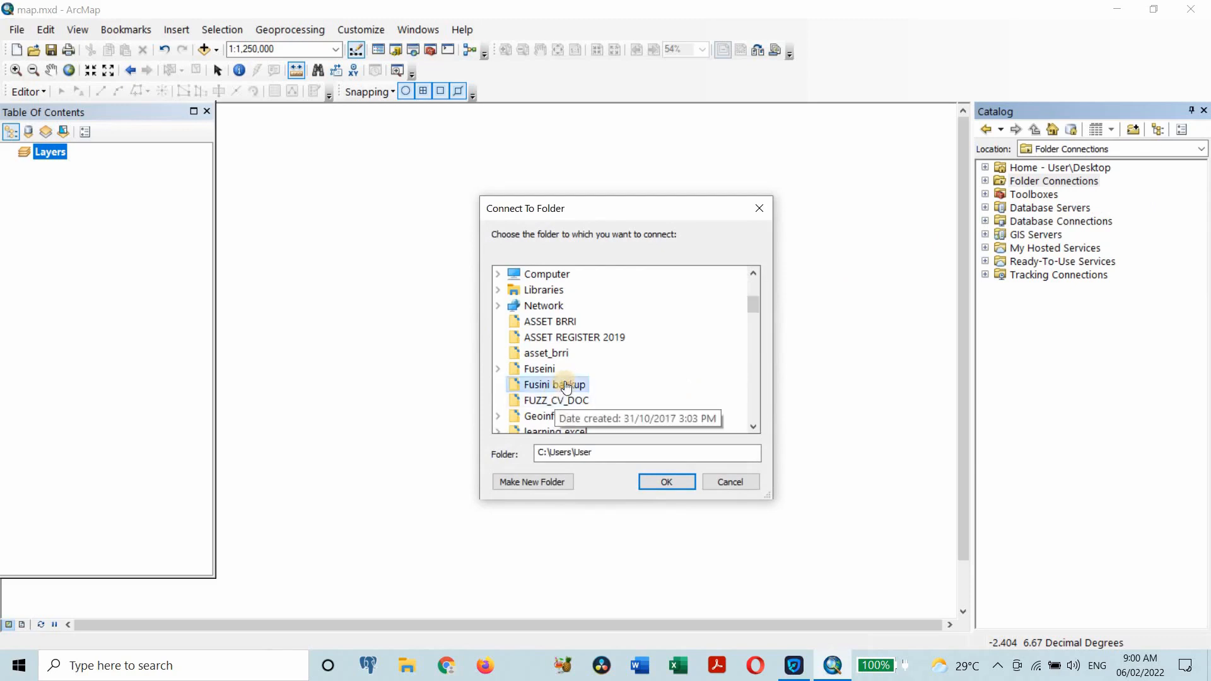
scroll(651, 350, down, 3)
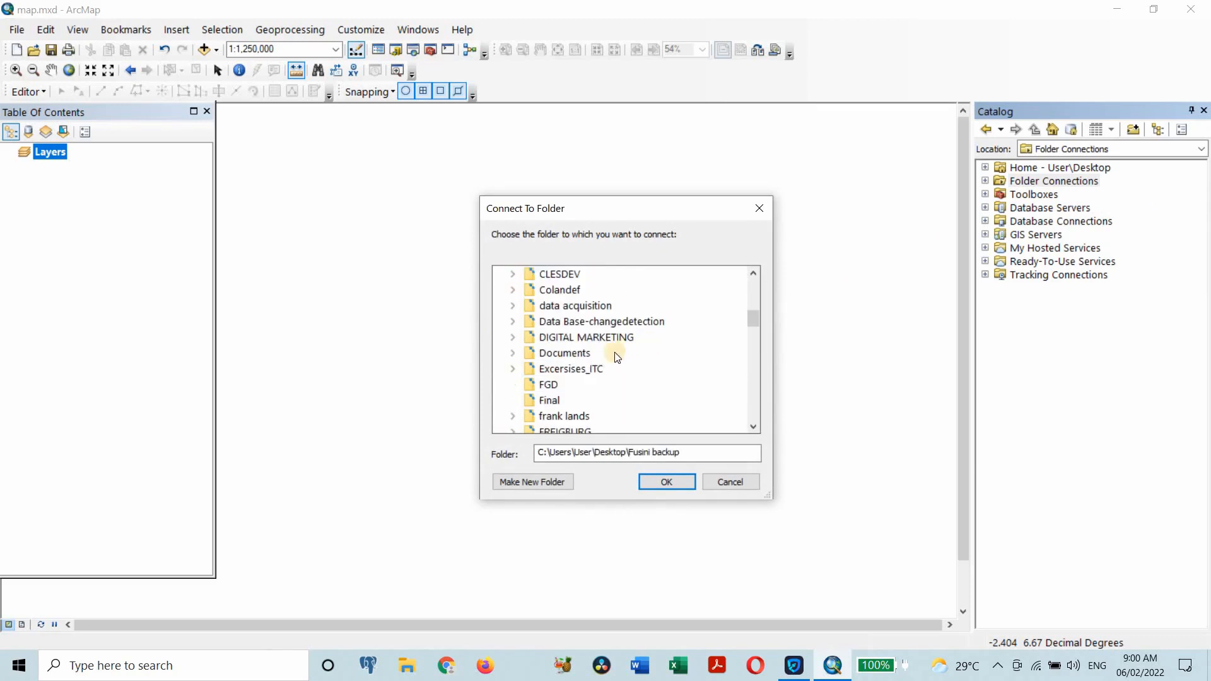
double_click(580, 376)
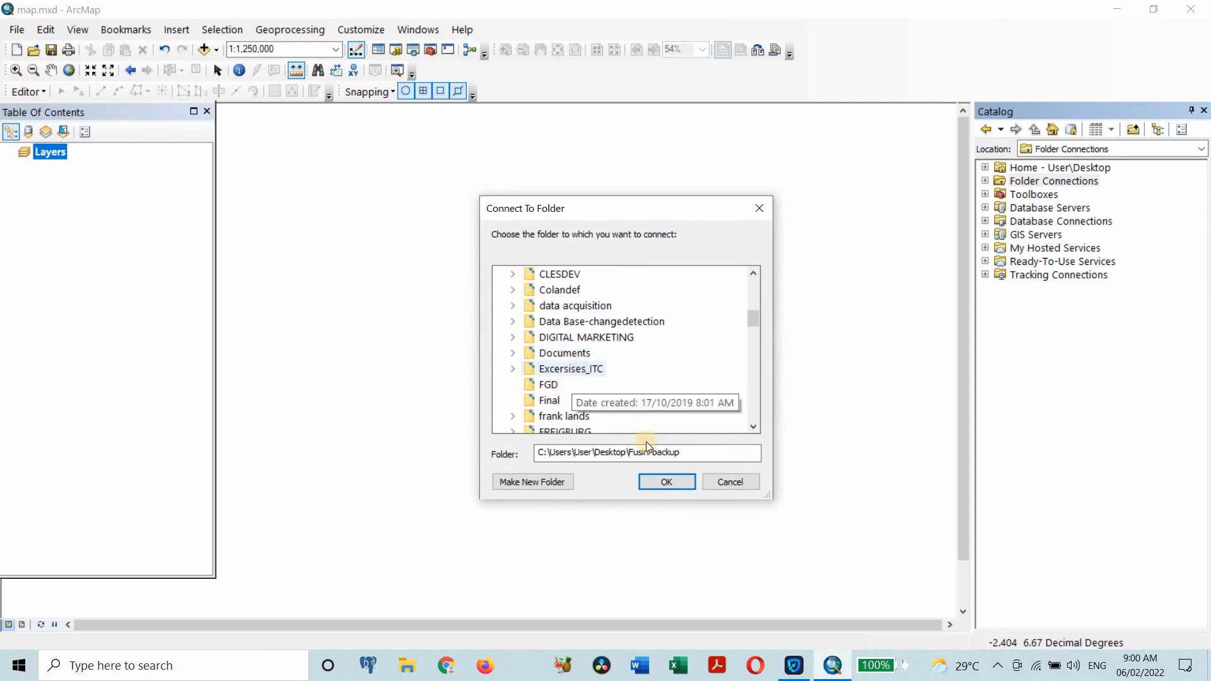
click(667, 482)
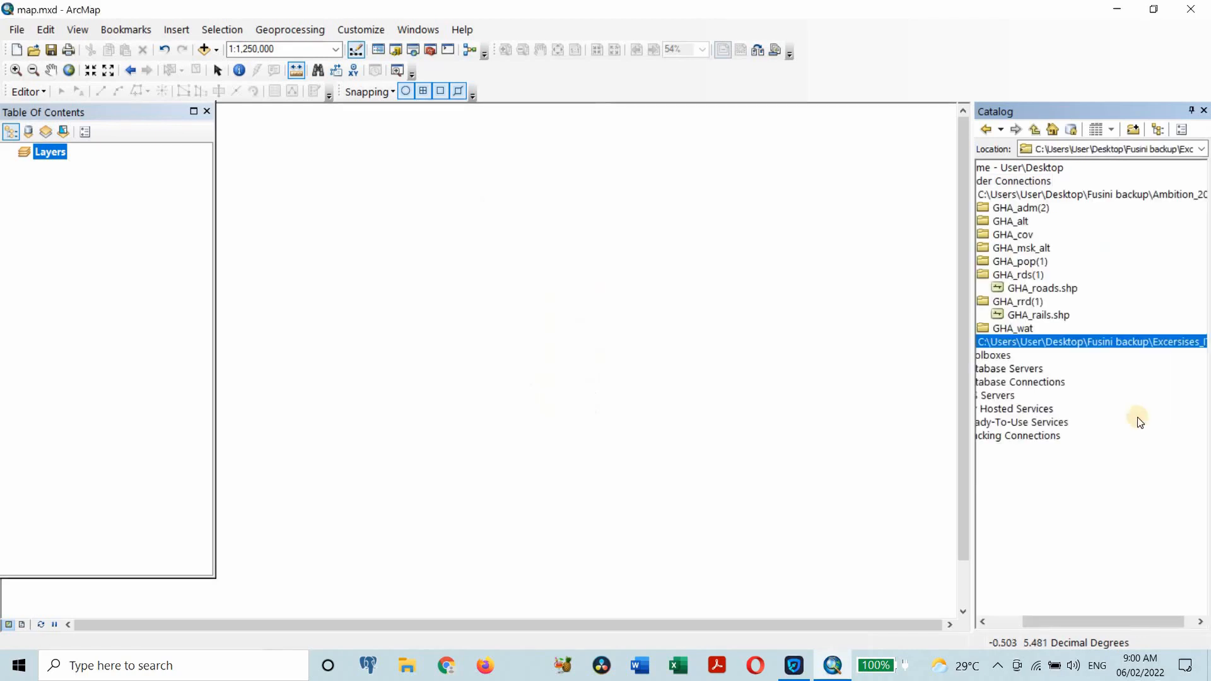
Collapse the Ambition_2022 folder connection and examine the full paths of both connected folders.
drag(1114, 619, 997, 619)
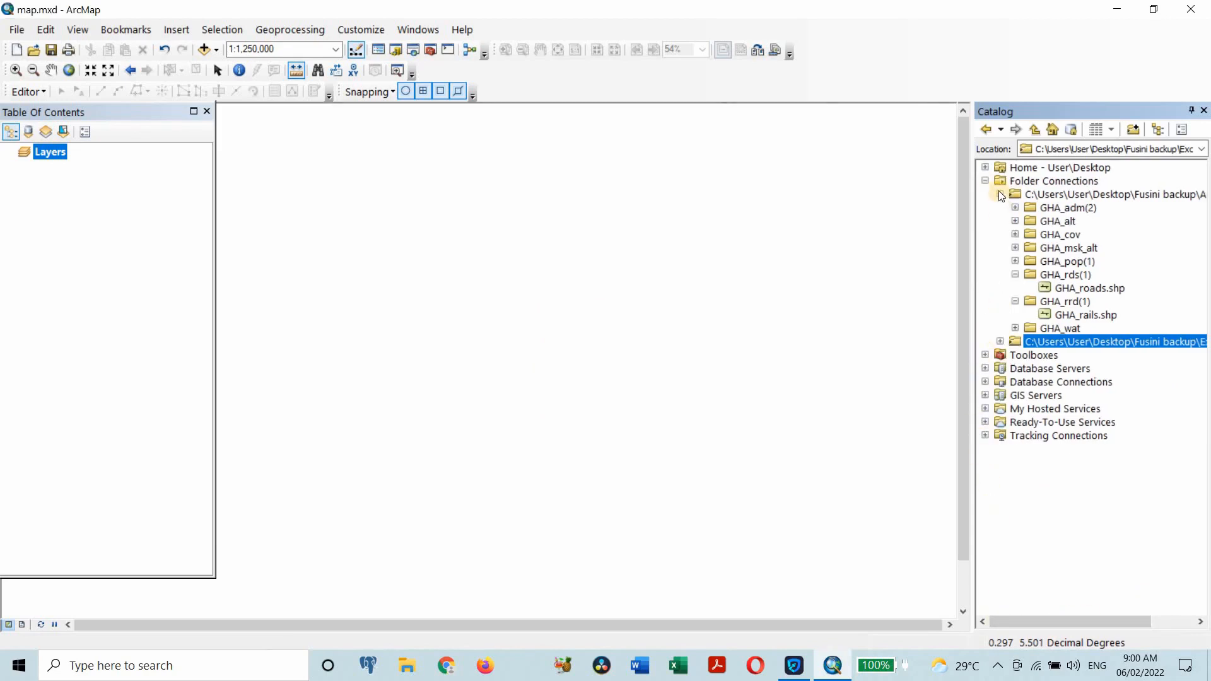
click(1000, 194)
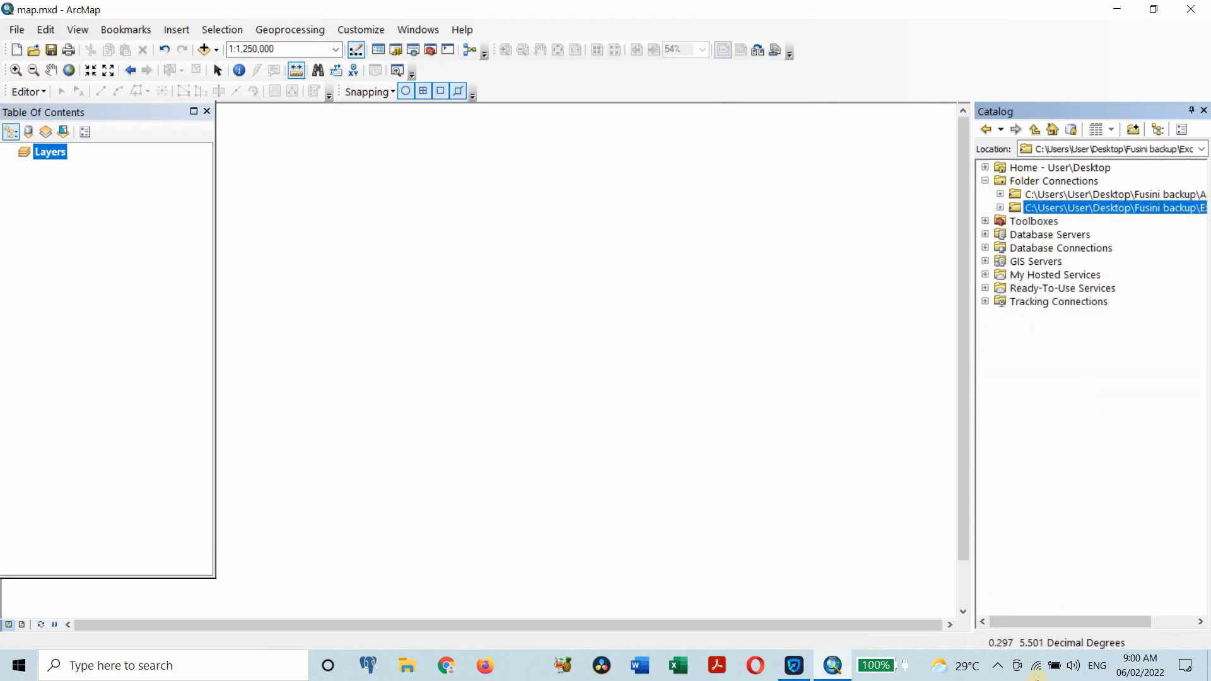
click(1100, 615)
drag(1100, 622, 1179, 611)
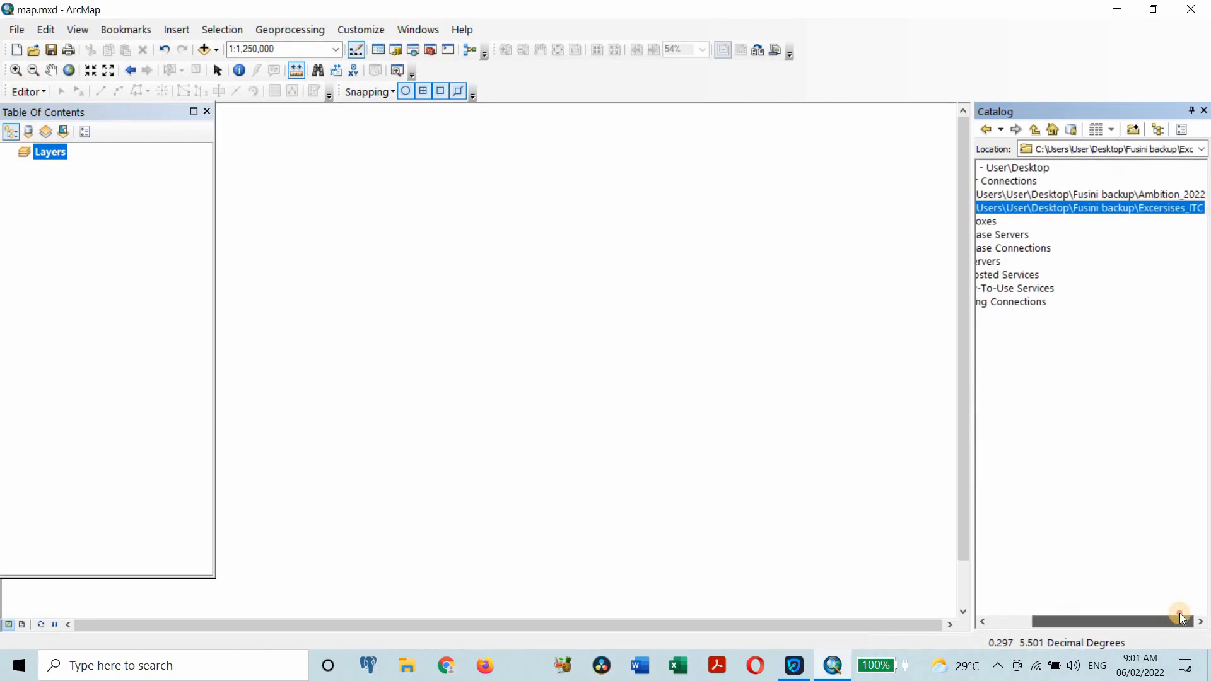
click(1010, 628)
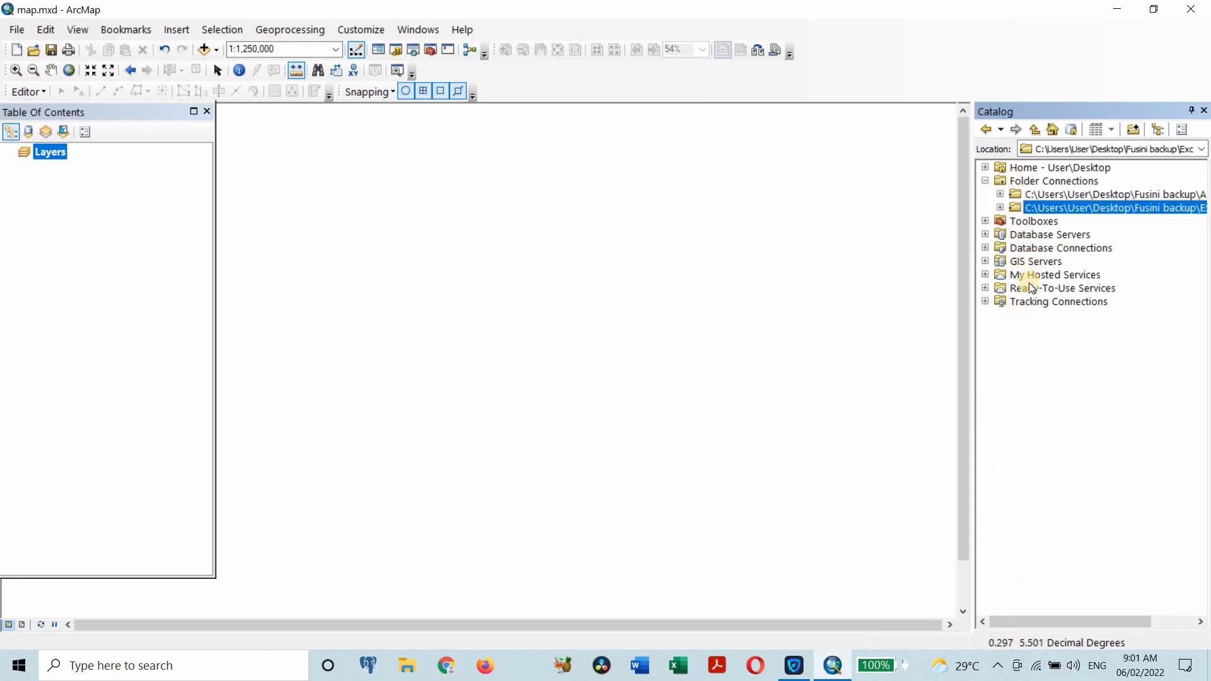
Expand the Ambition_2022 connection to its GHA_rds(1) folder and add GHA_roads.shp to the map.
click(1000, 194)
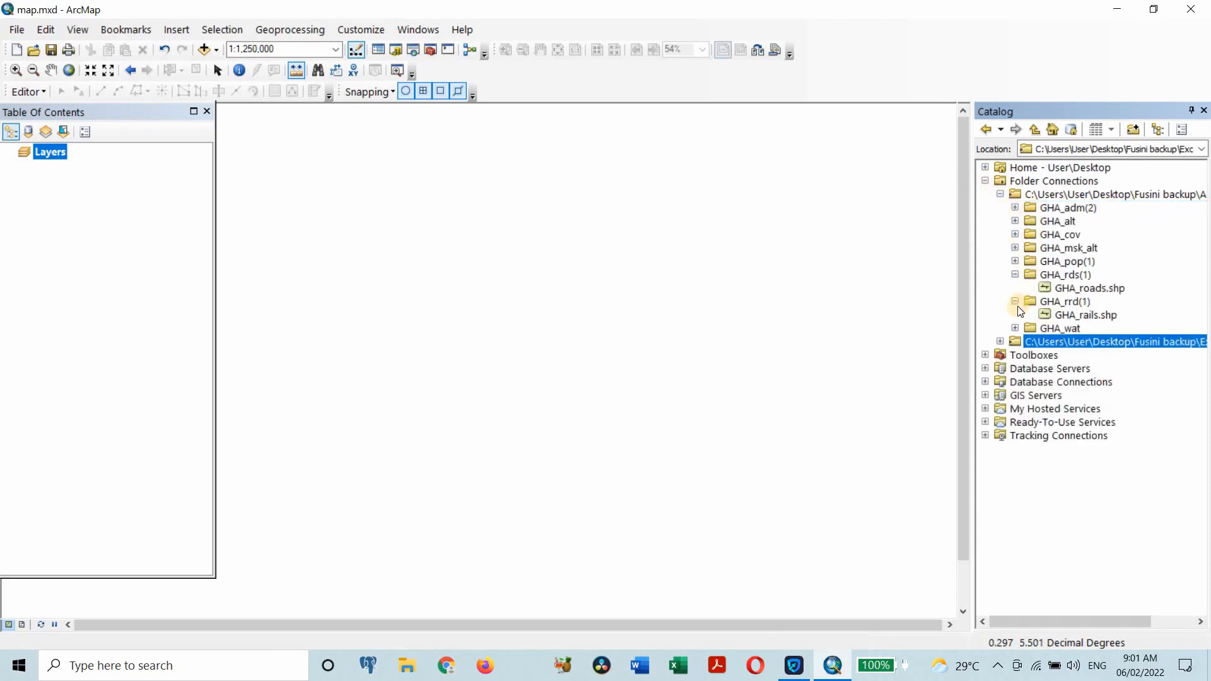
click(1015, 275)
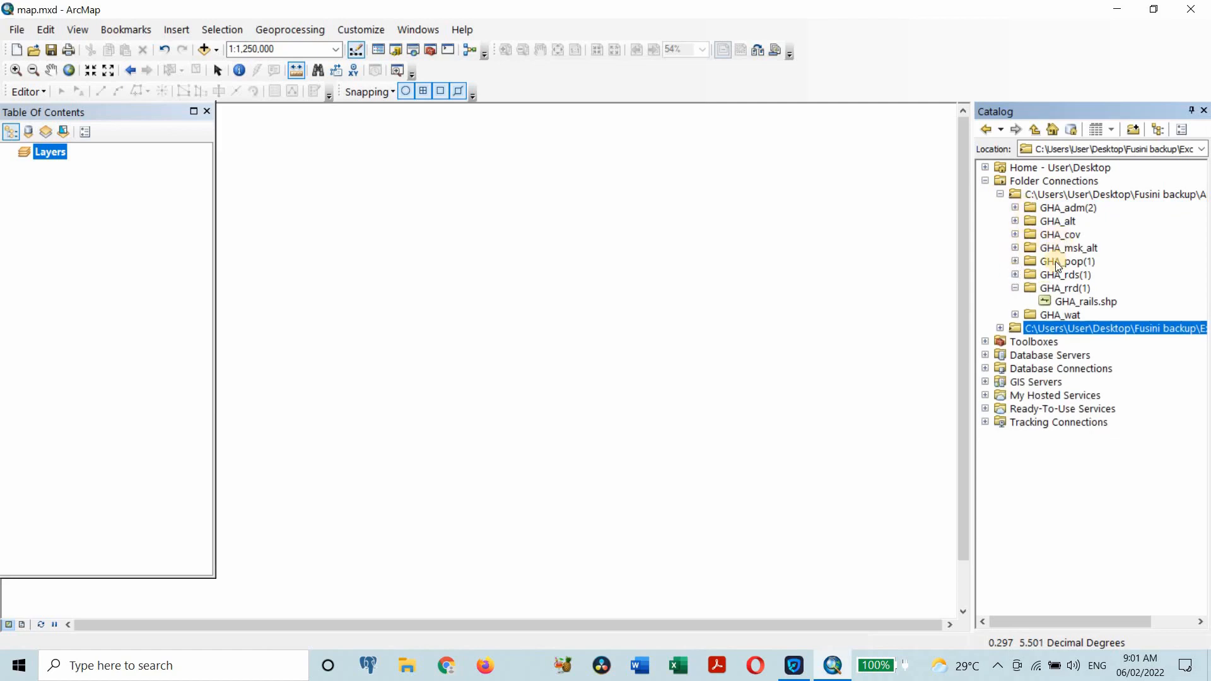
click(1014, 275)
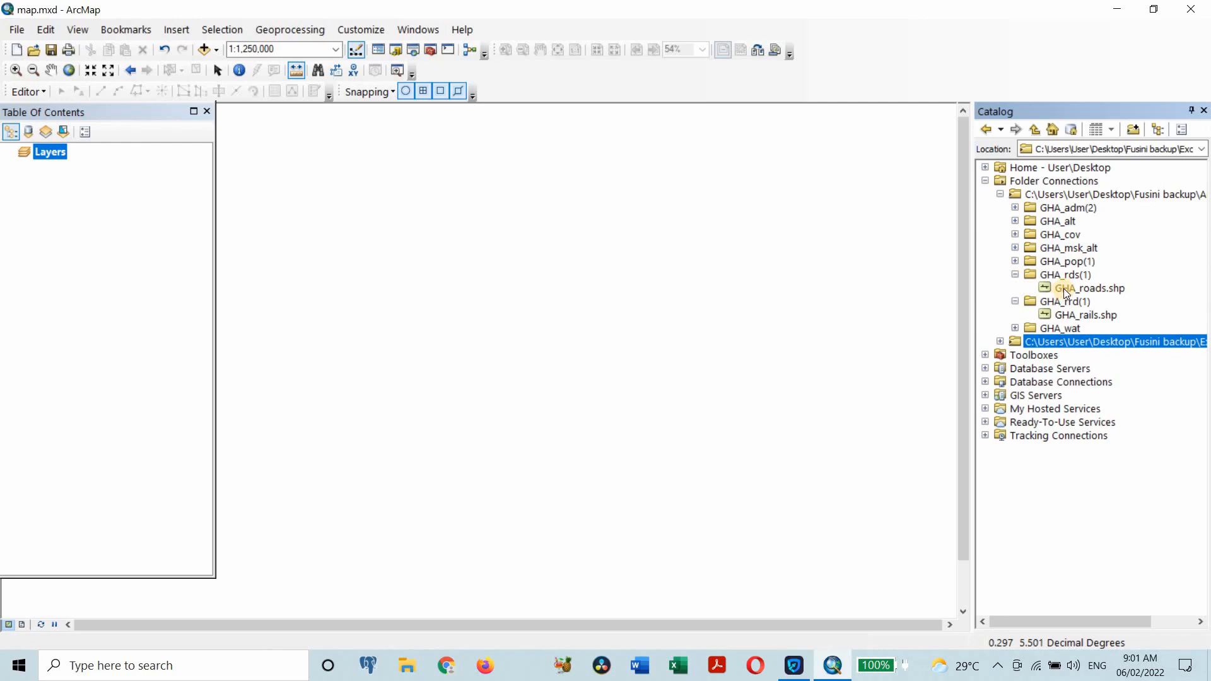
mouse_move(1061, 287)
mouse_down()
mouse_move(702, 300)
mouse_move(775, 302)
mouse_move(1058, 285)
mouse_move(386, 297)
mouse_up()
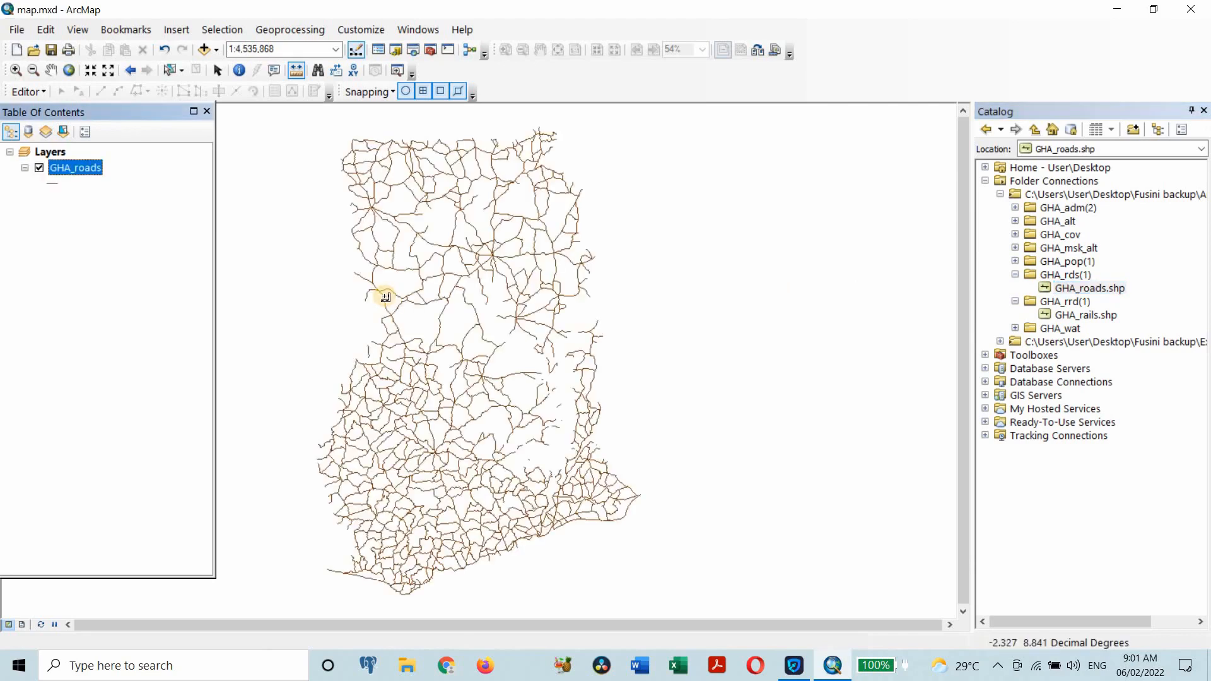
scroll(518, 323, up, 3)
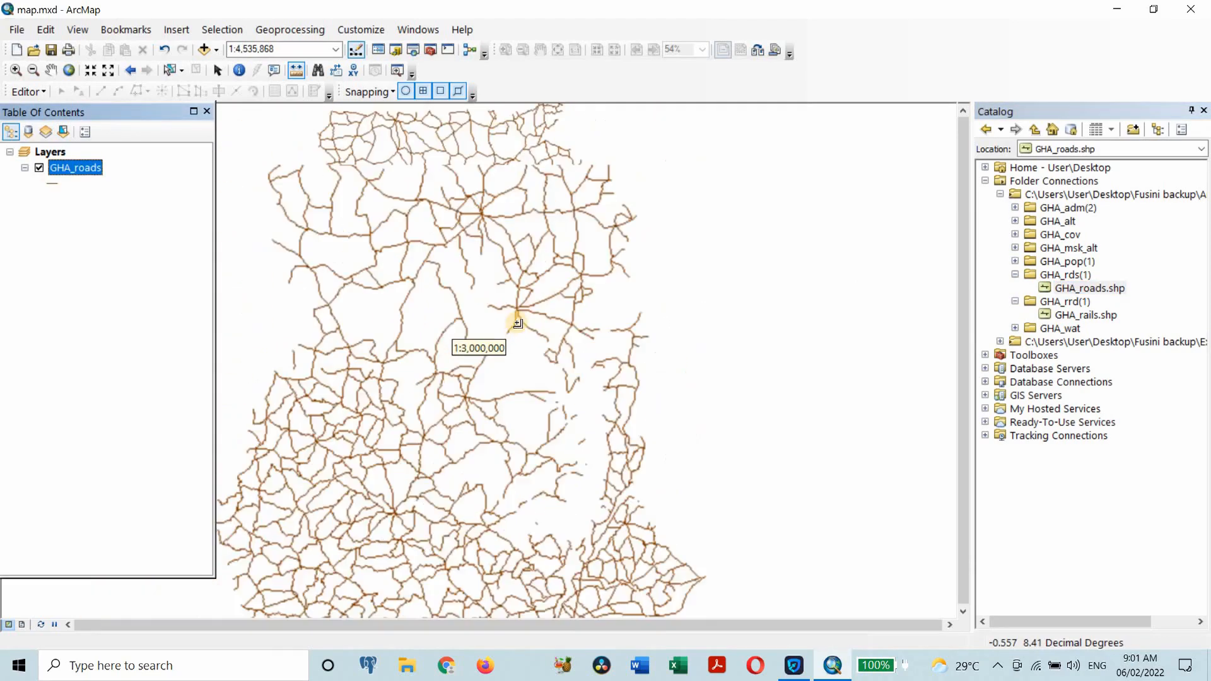
scroll(517, 324, down, 3)
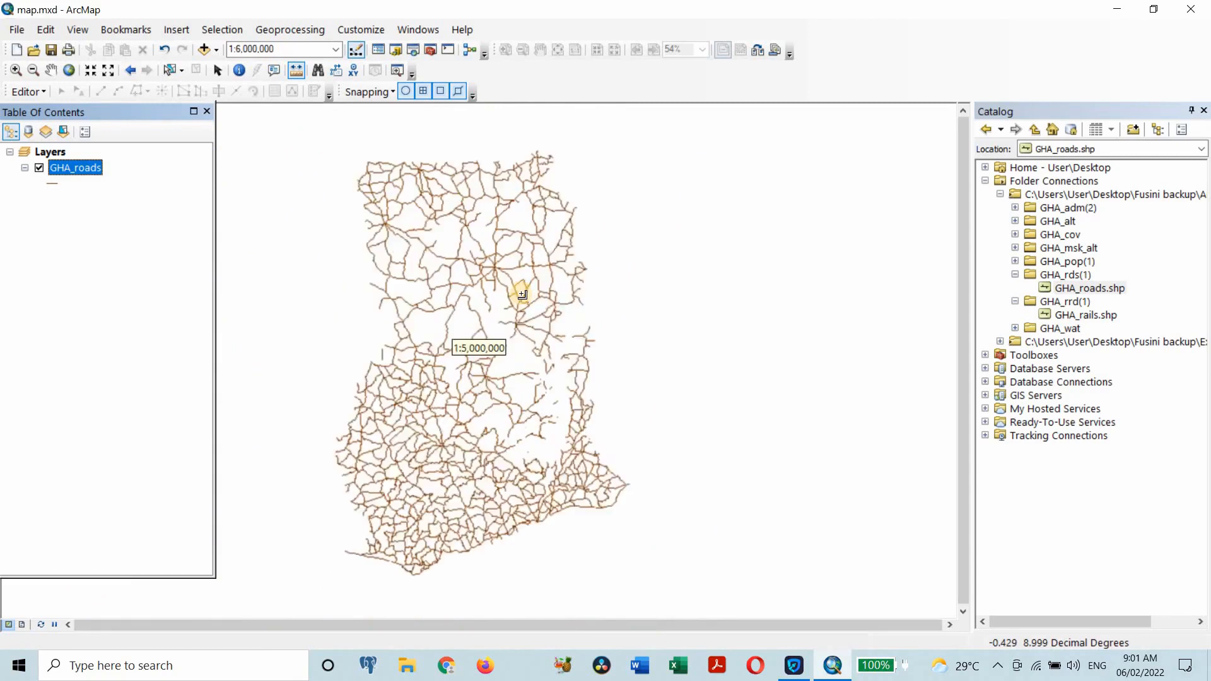
scroll(522, 294, up, 2)
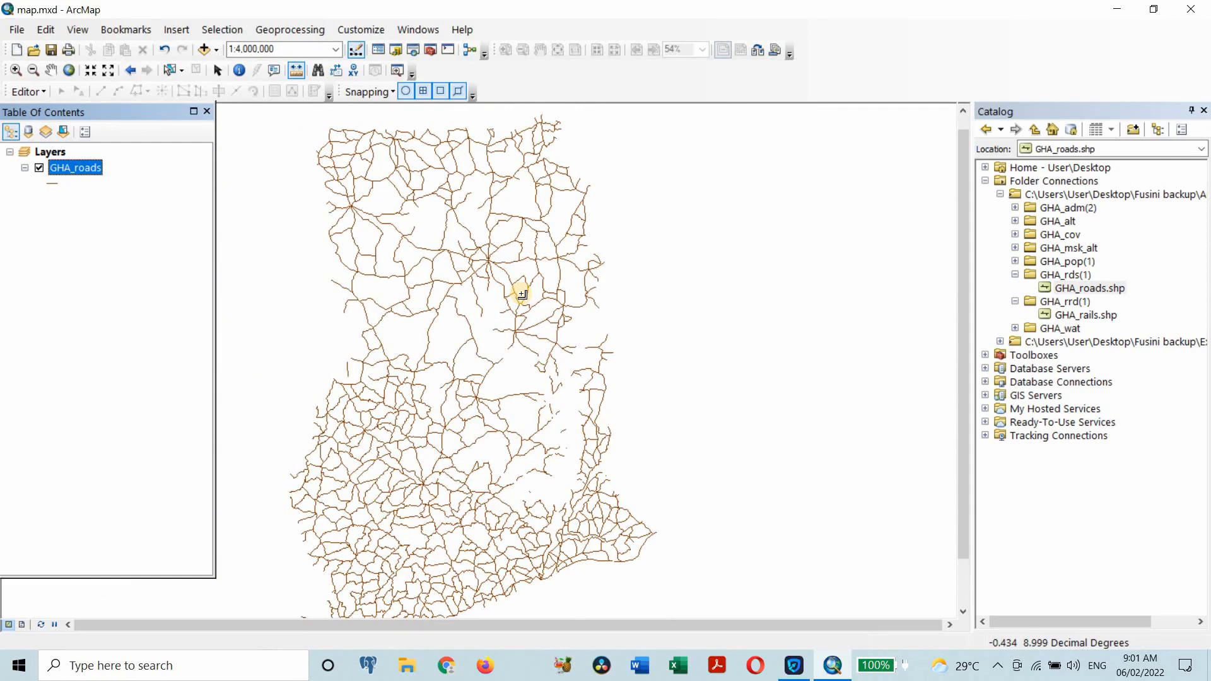
Add GHA_water_lines_dcw.shp to the map with Add Data, from the GHA_wat folder of the Ambition_2022 folder connection.
click(204, 49)
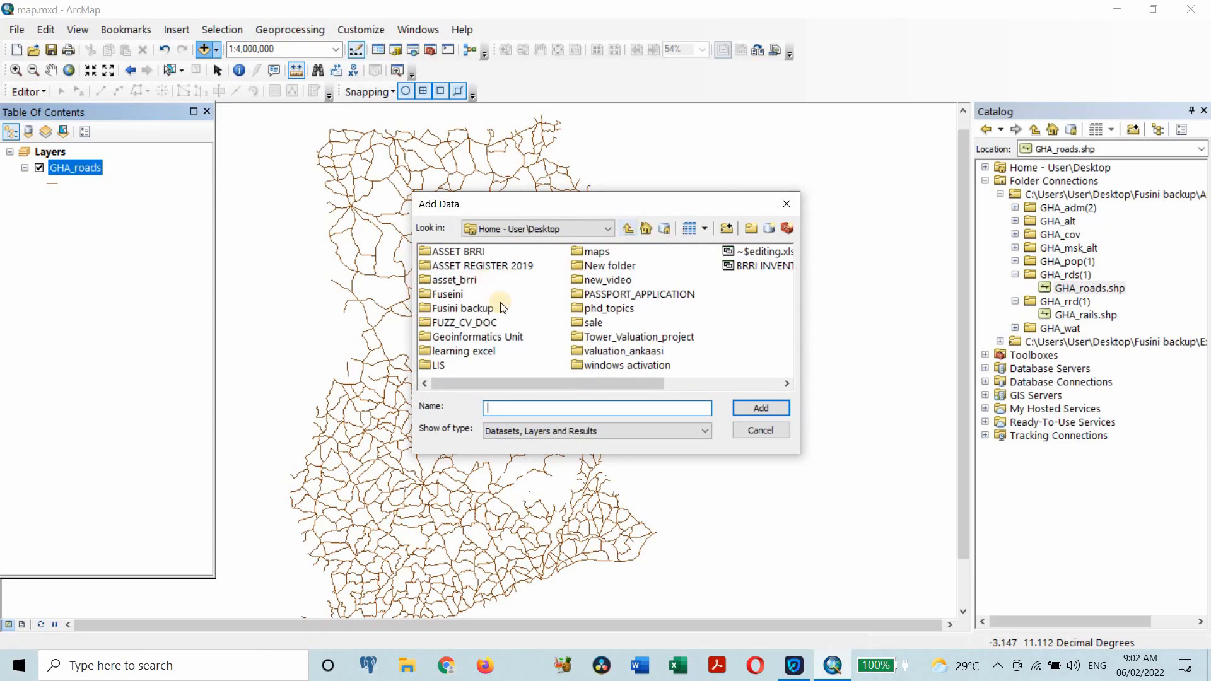
click(629, 230)
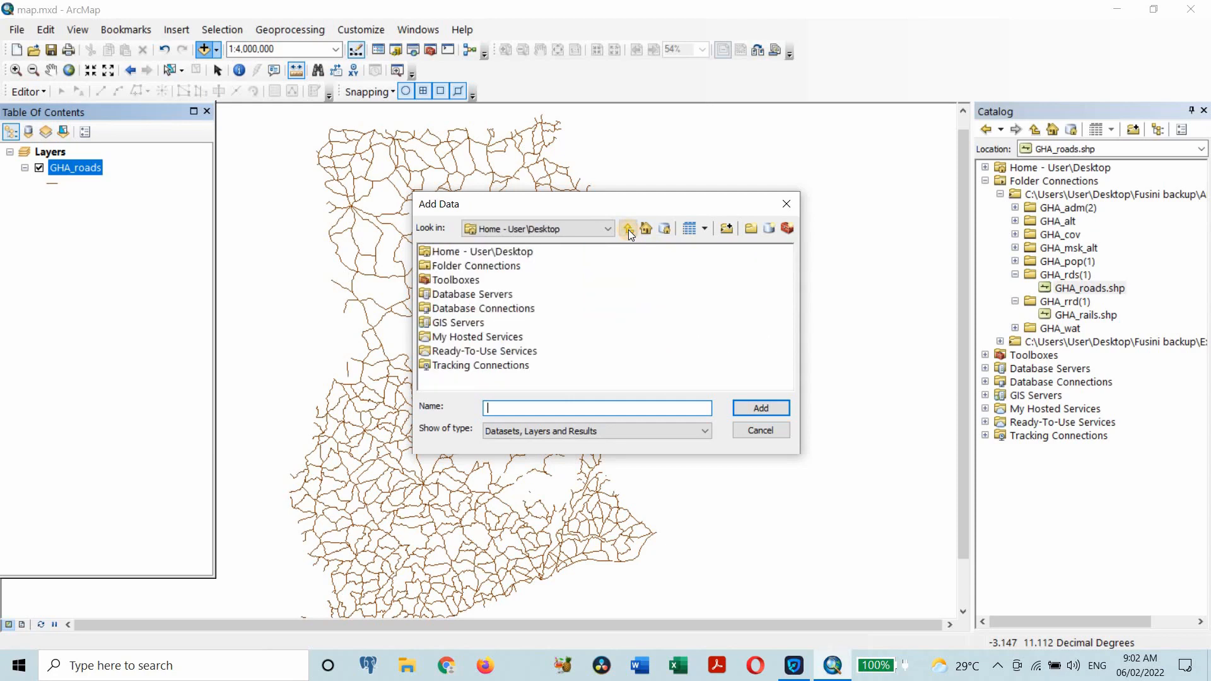
double_click(459, 266)
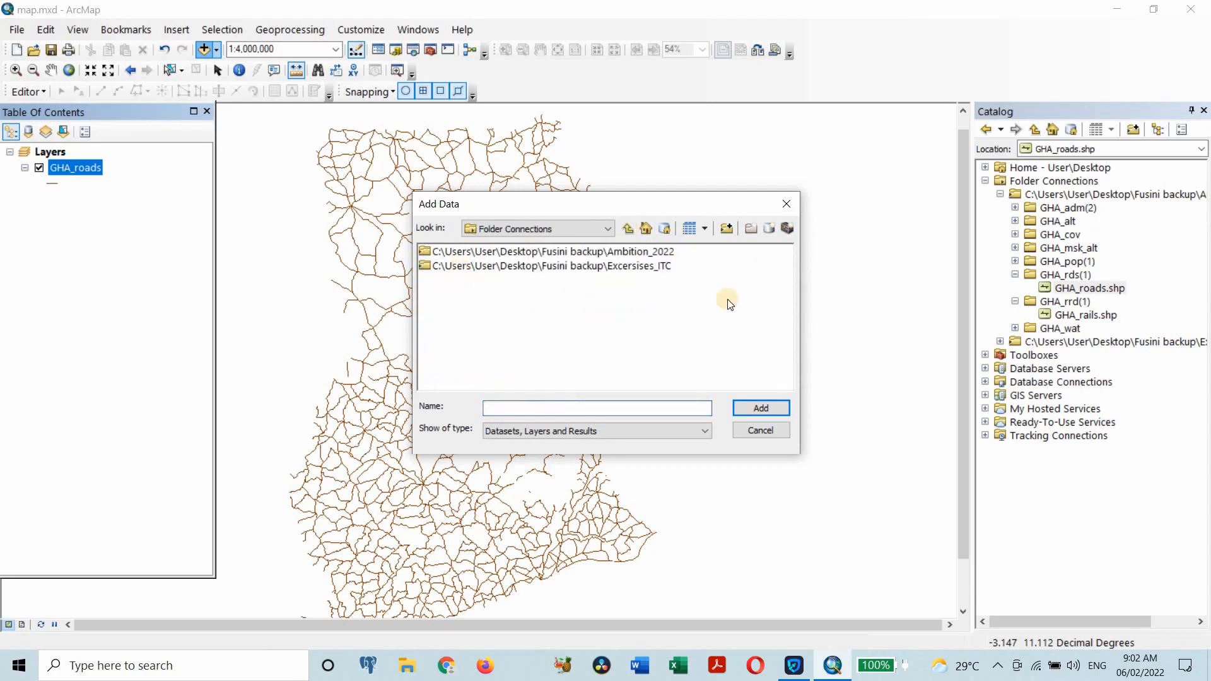
double_click(428, 253)
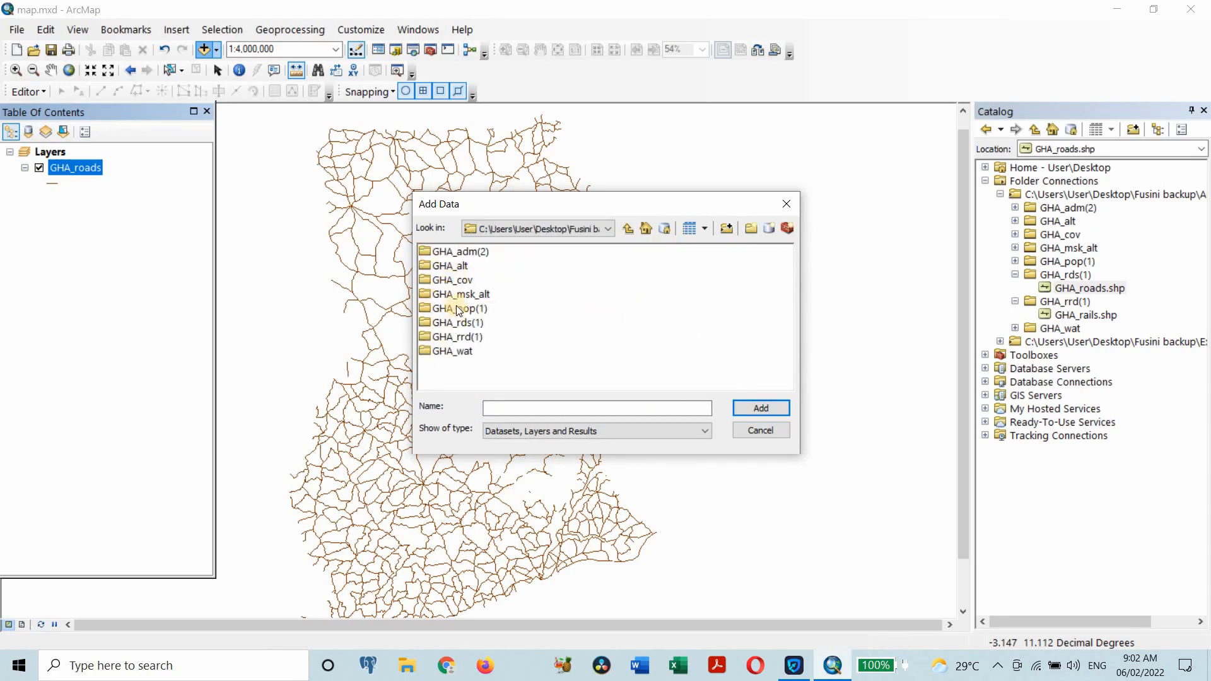
double_click(426, 350)
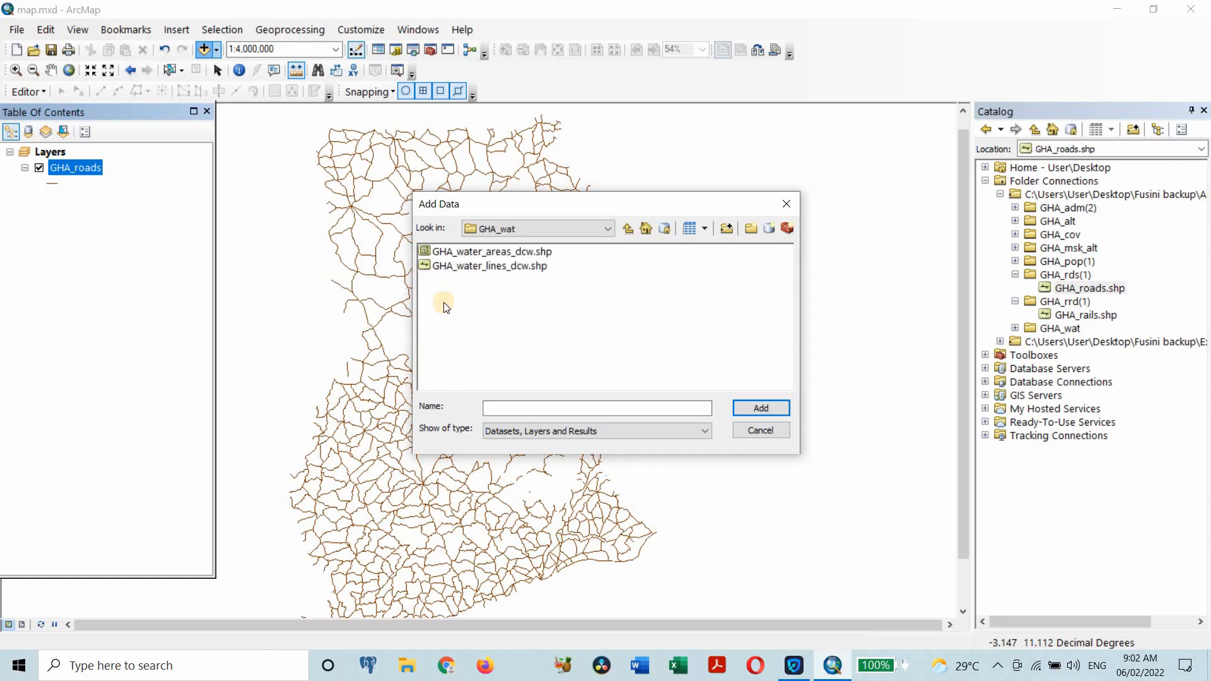
click(439, 264)
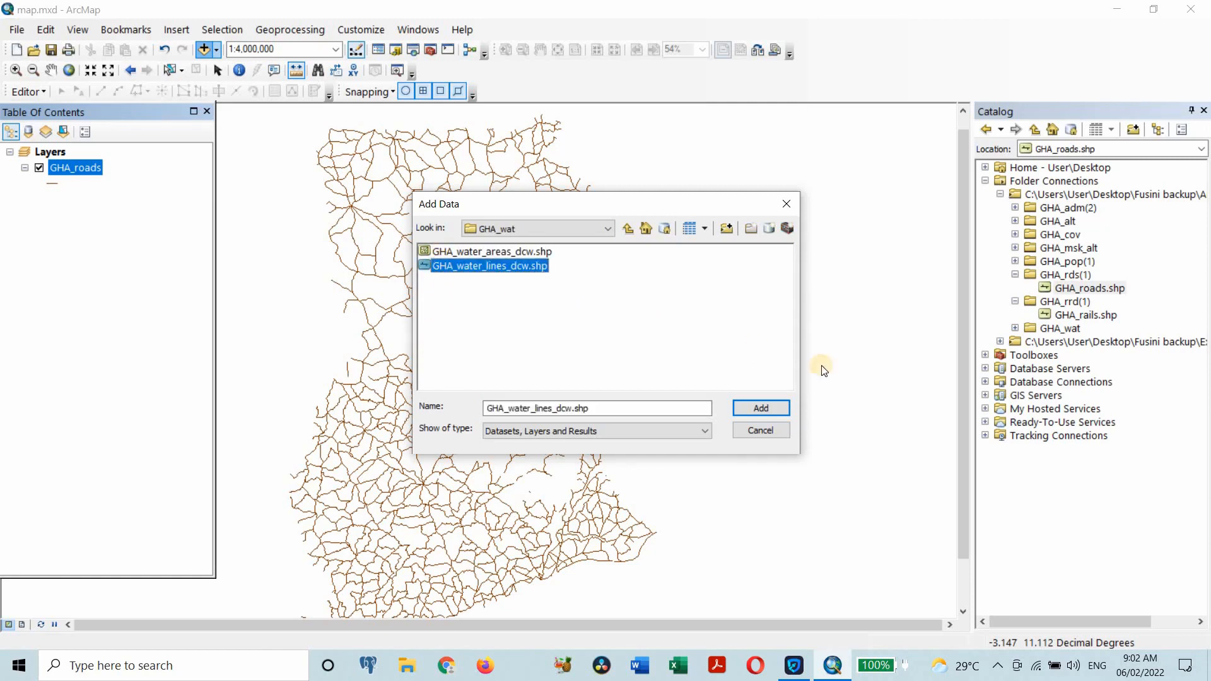
click(760, 410)
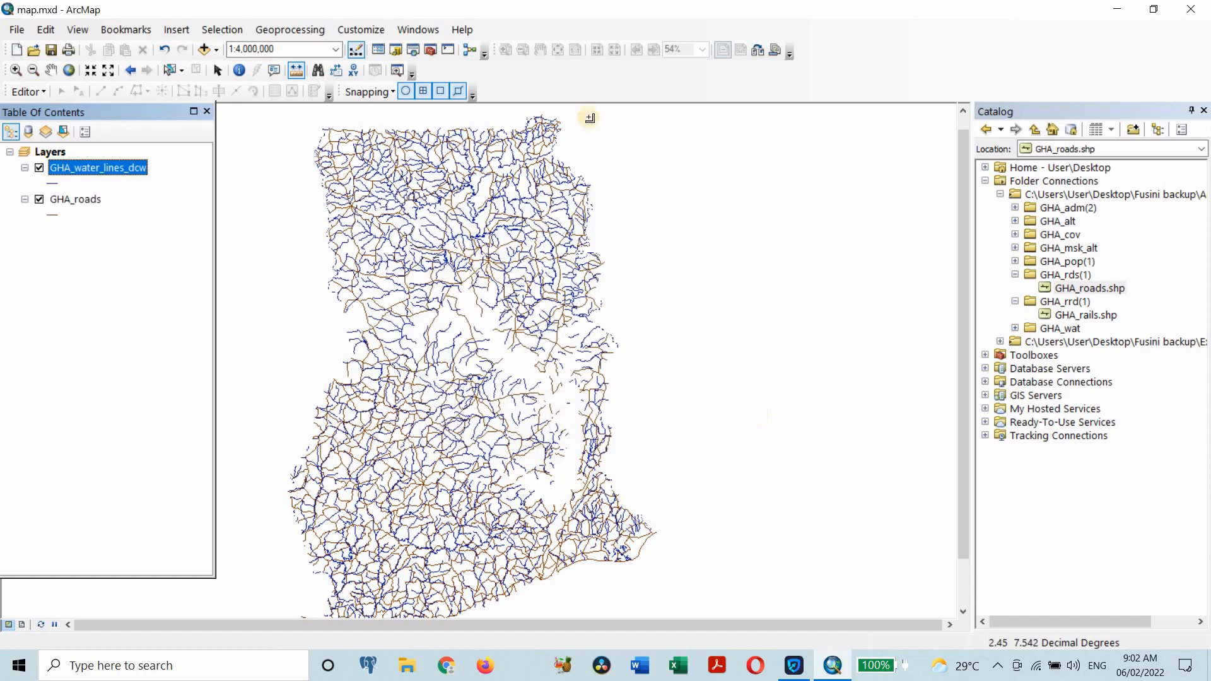
Hide the GHA_roads layer and view the water lines on their own at different scales.
click(39, 200)
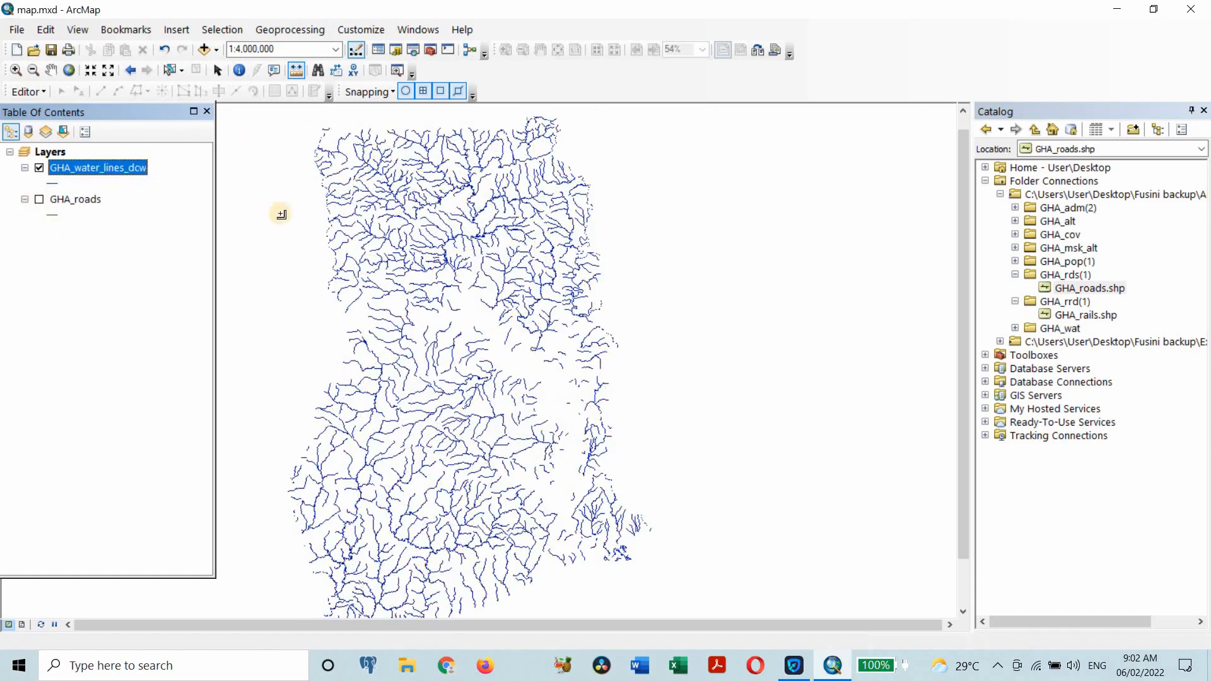
scroll(444, 323, up, 3)
scroll(444, 323, down, 4)
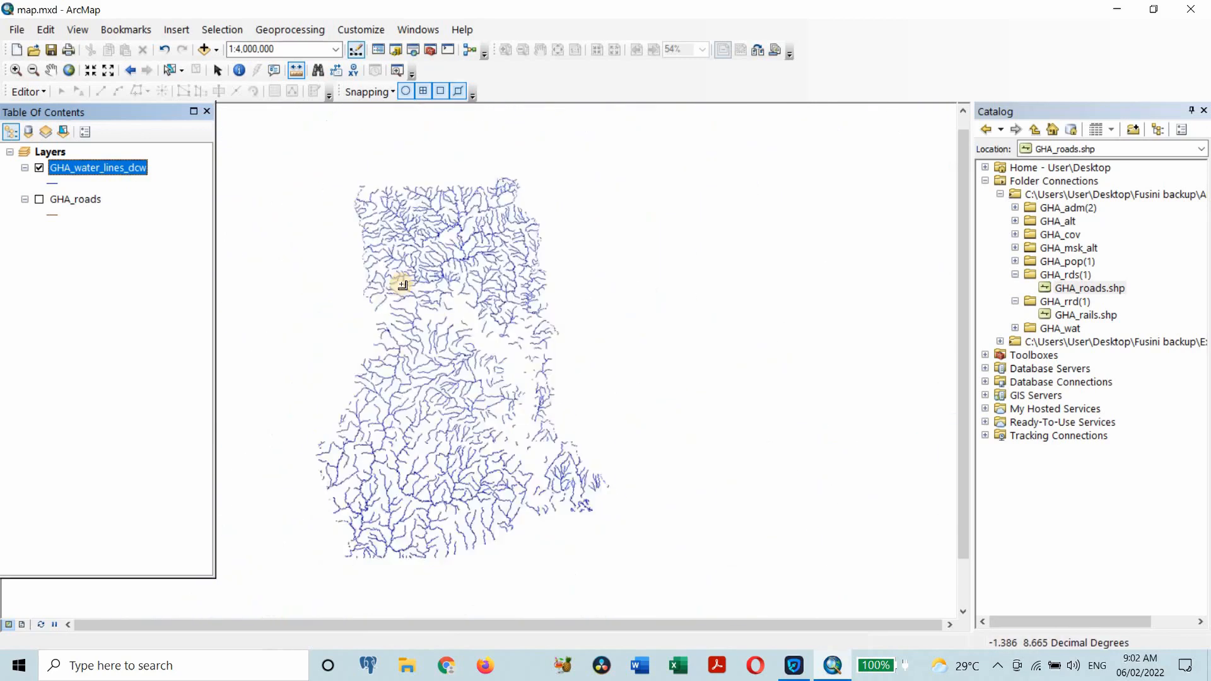
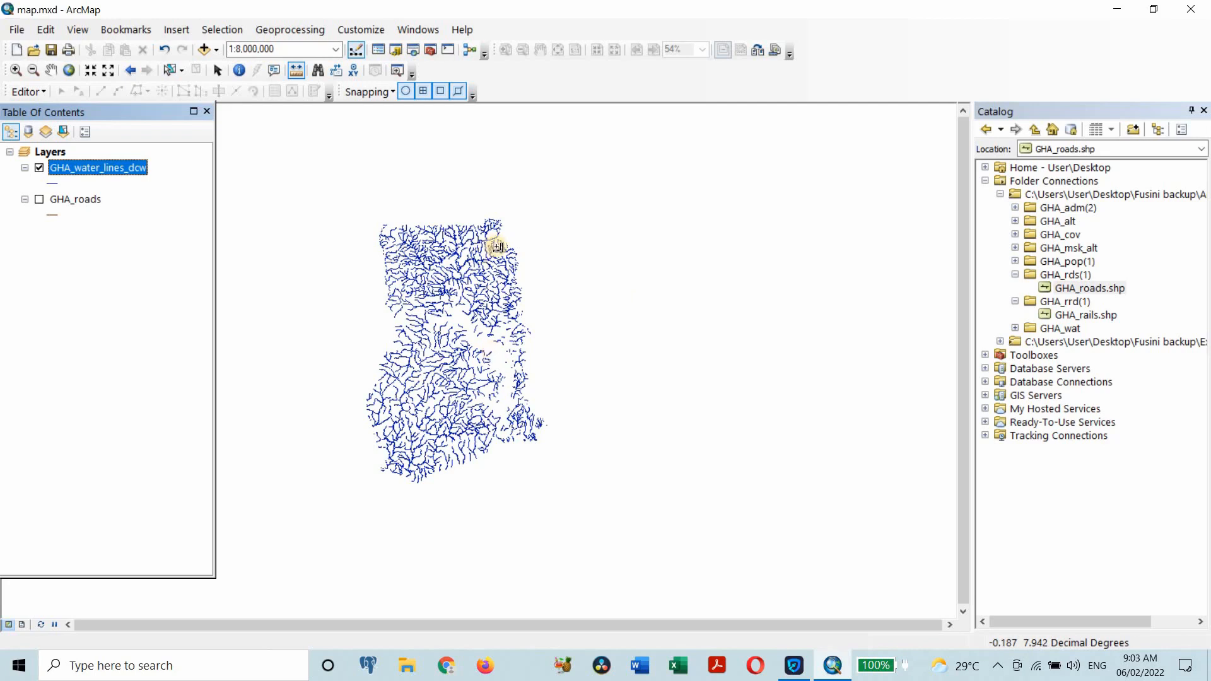
scroll(447, 269, down, 1)
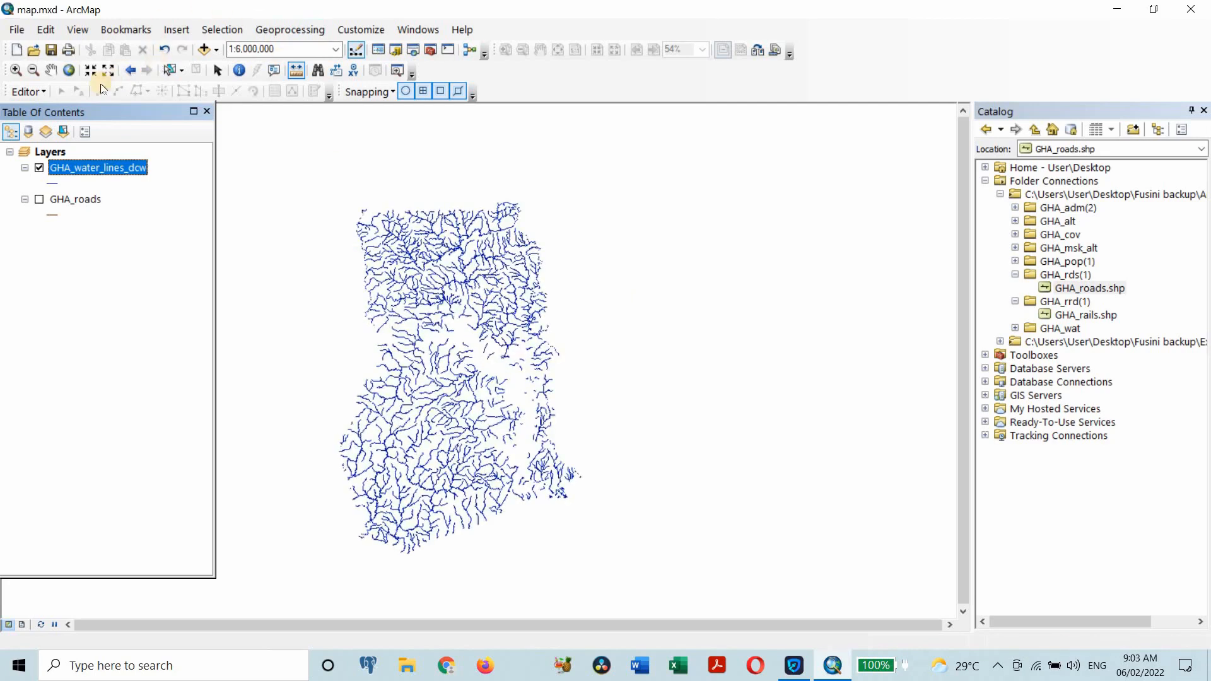
Open the attribute table of the GHA_water_lines_dcw layer and look through its records.
right_click(93, 172)
click(177, 220)
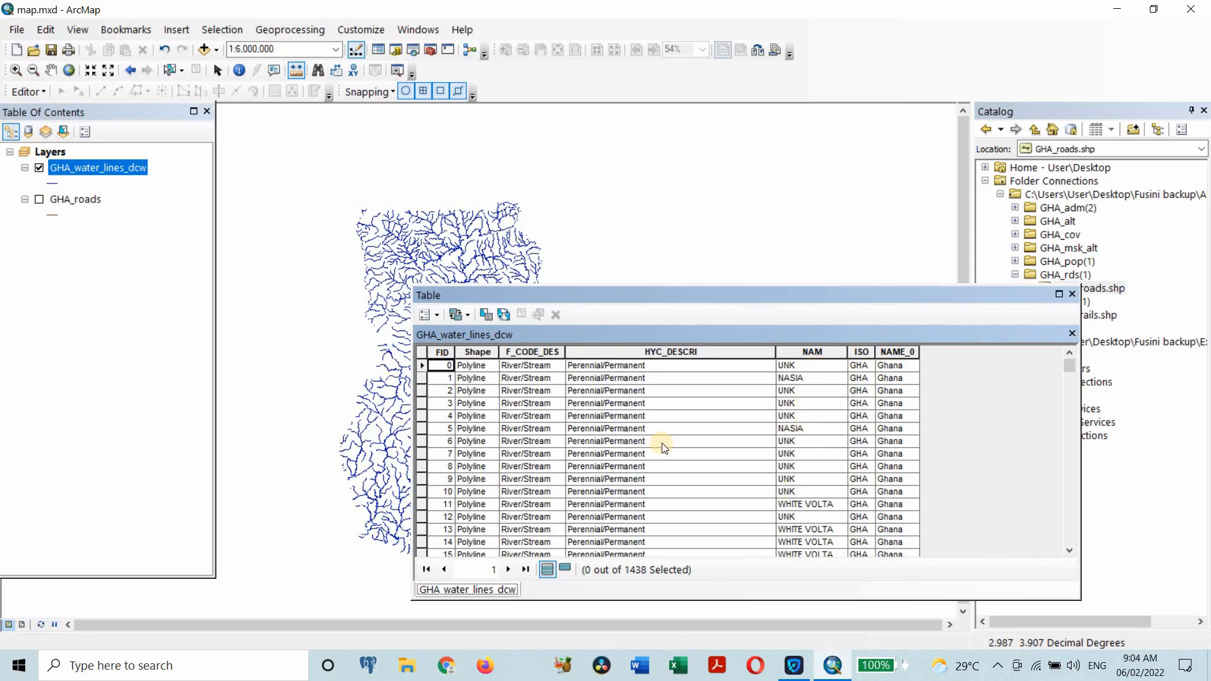
scroll(662, 442, down, 20)
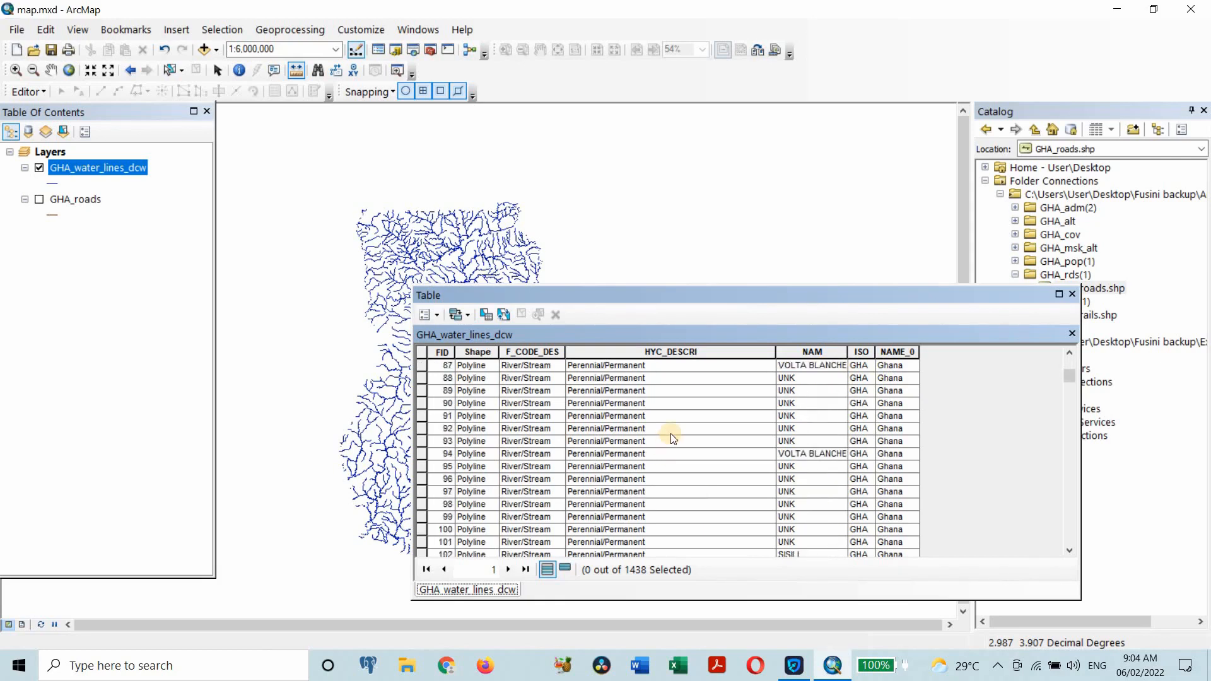
scroll(670, 433, up, 20)
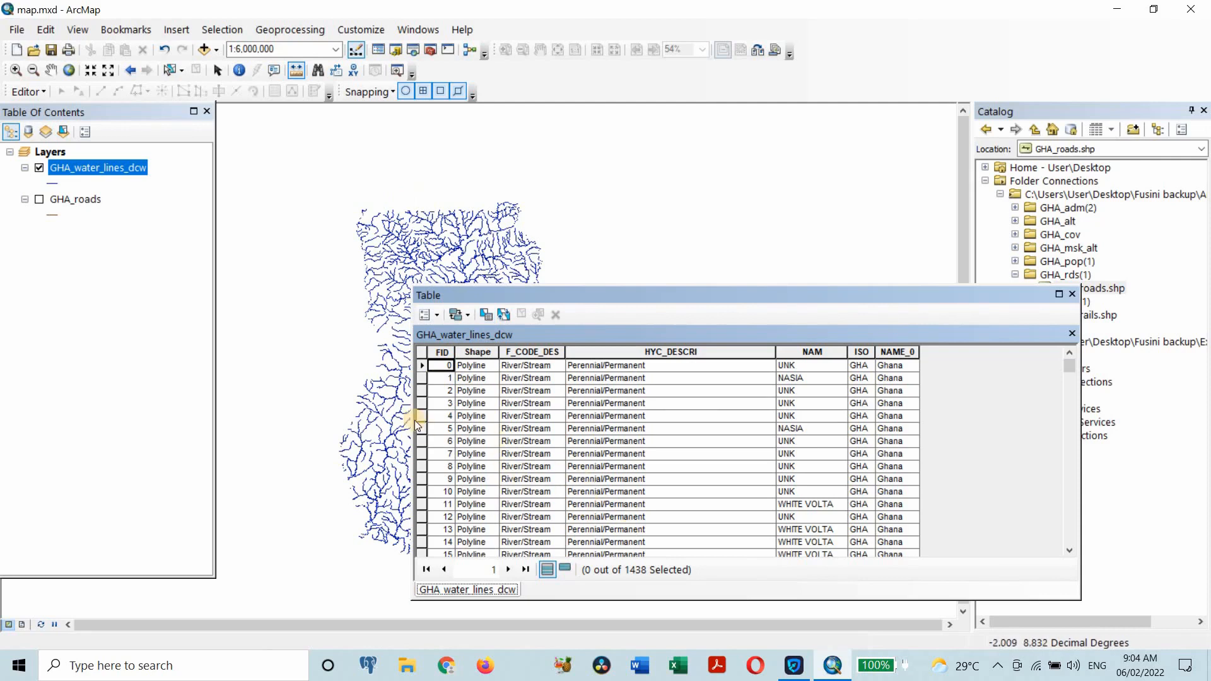
click(467, 315)
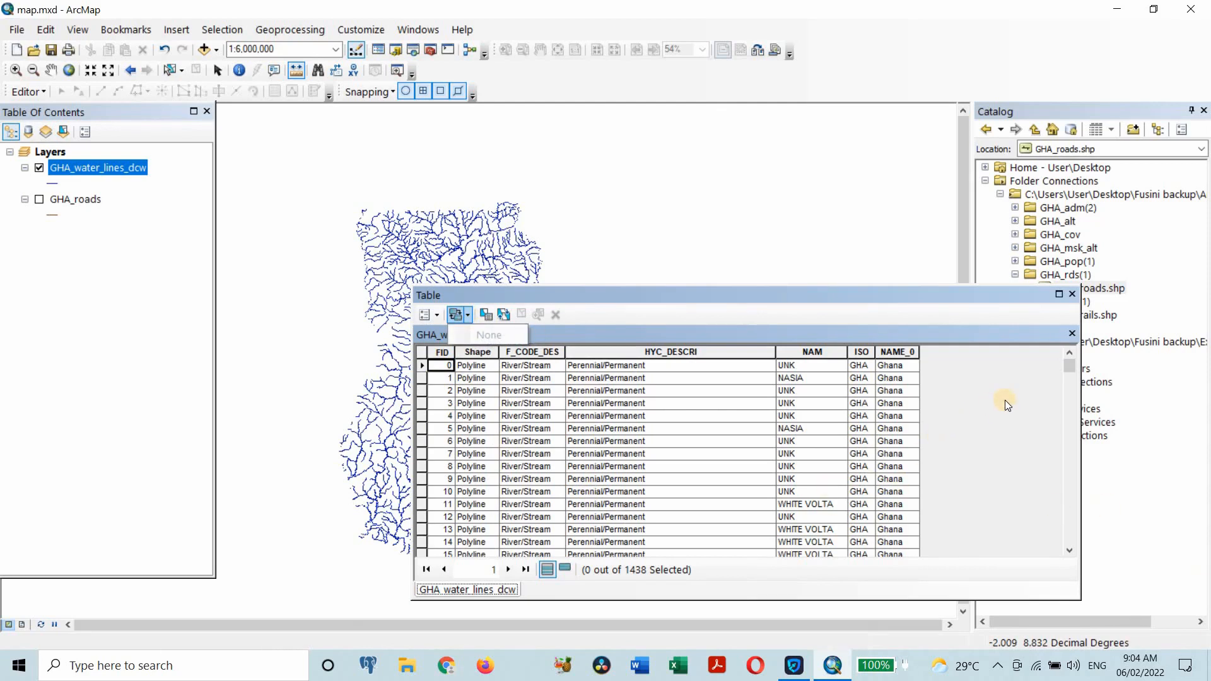
click(990, 428)
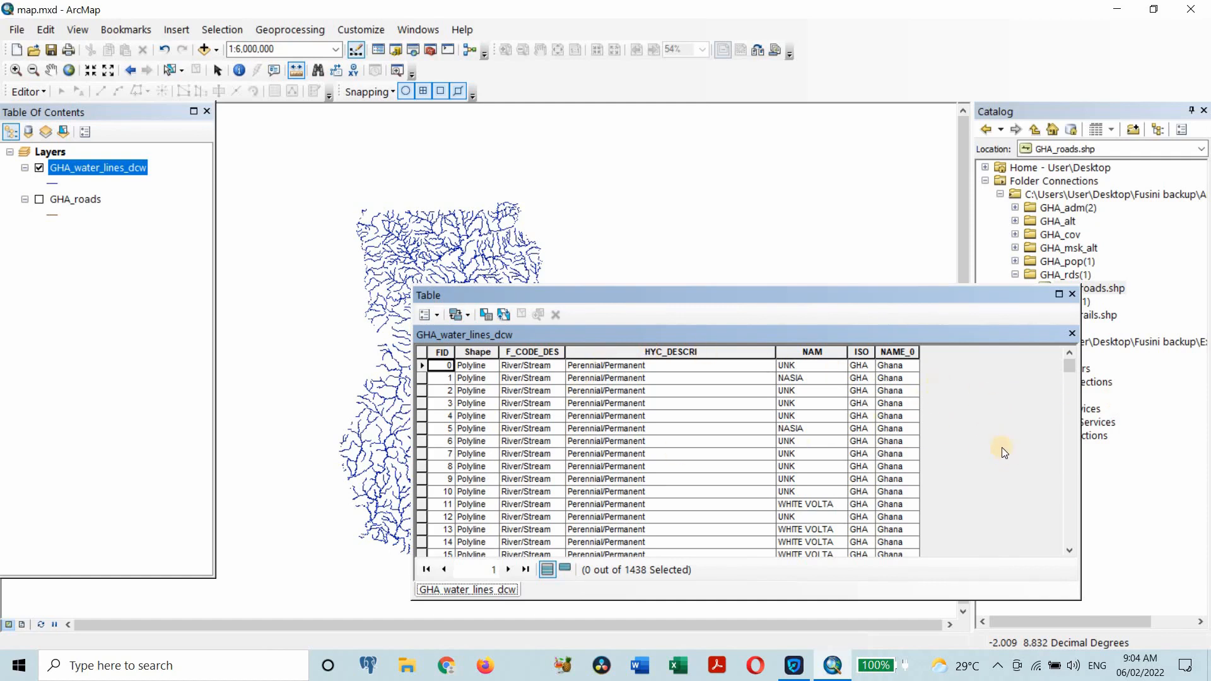
scroll(771, 452, down, 7)
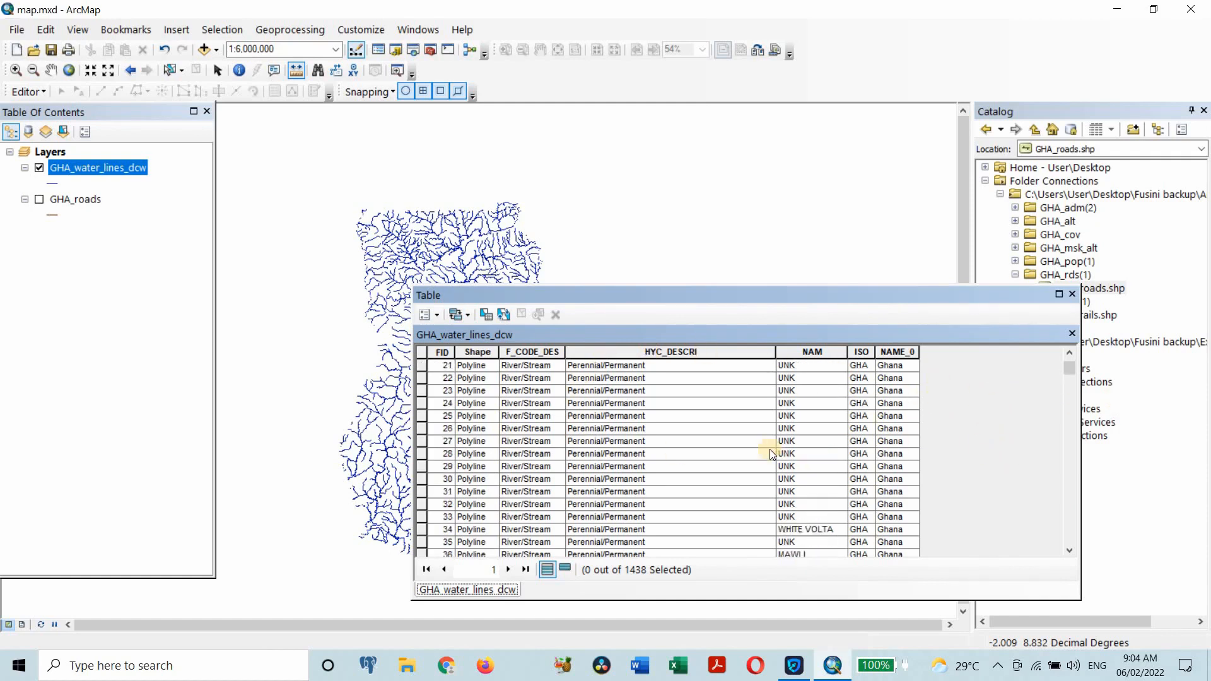
scroll(770, 451, up, 7)
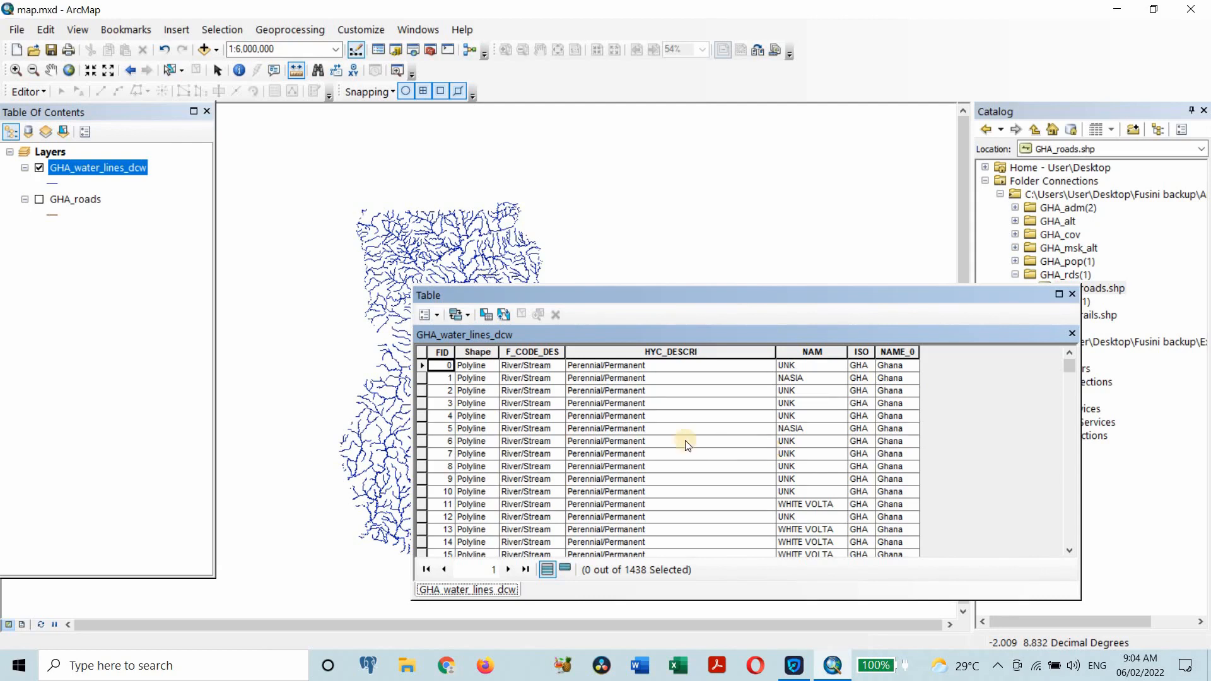
Select the water line records with FID 12, 19 and 21 one at a time, and extend the last selection to cover FID 18 through 21.
scroll(656, 440, down, 4)
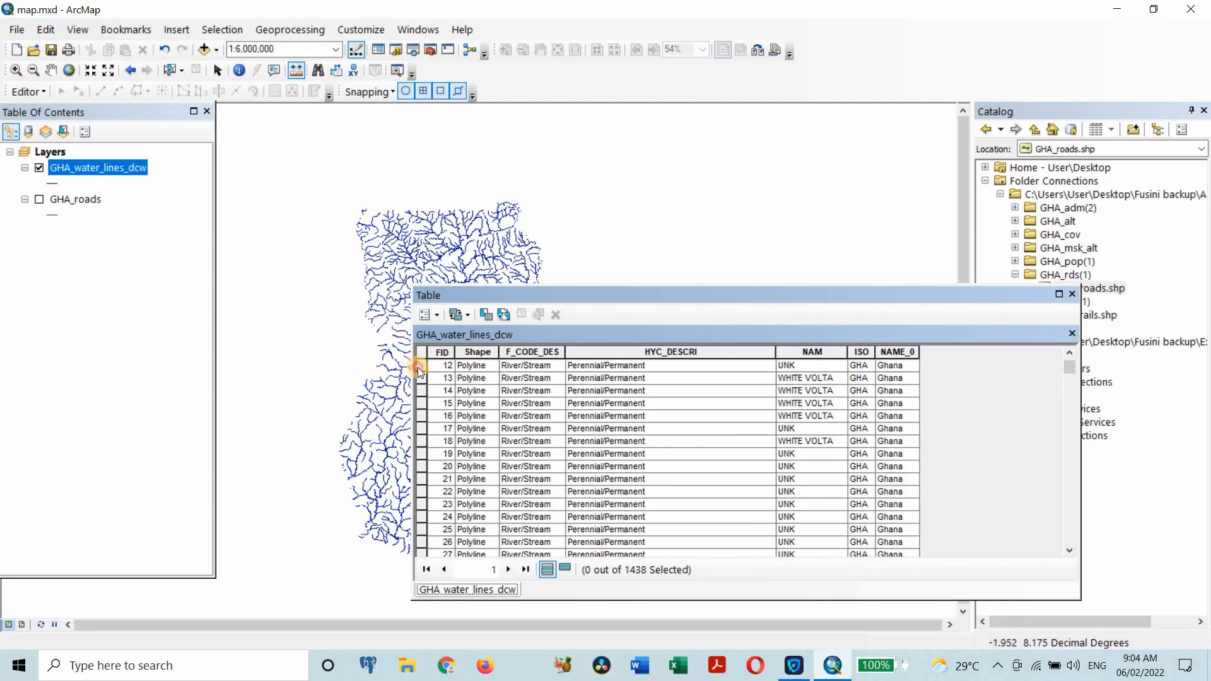
click(419, 365)
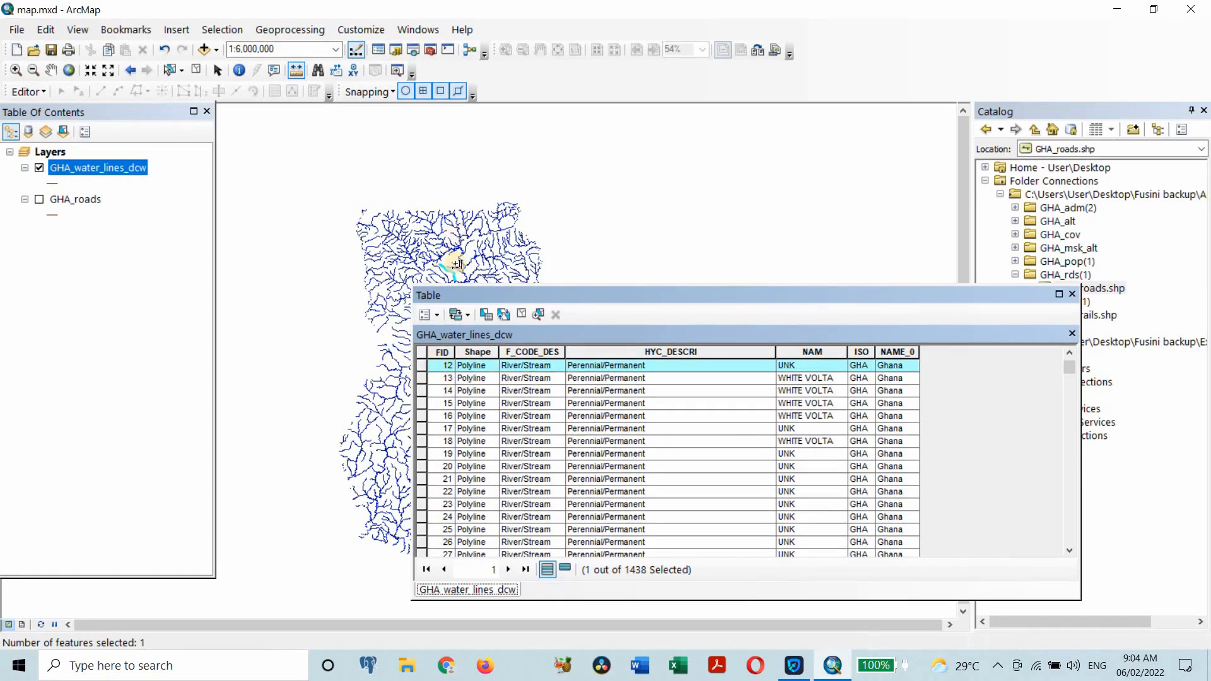
click(422, 453)
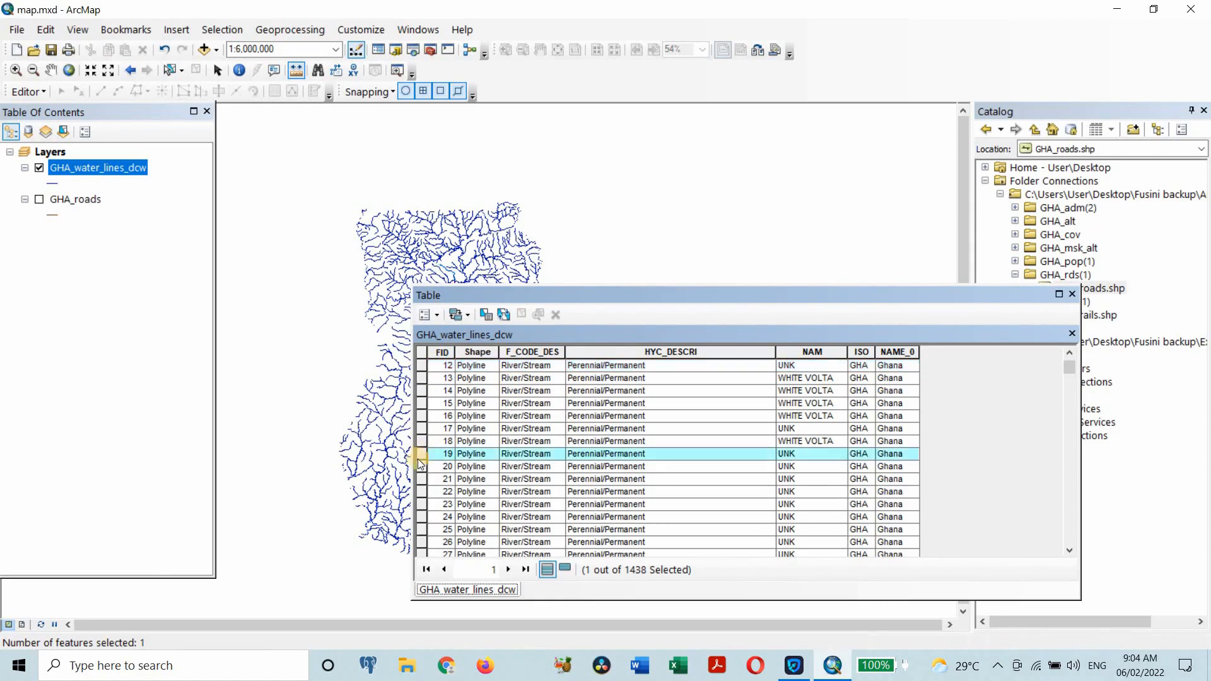
click(421, 479)
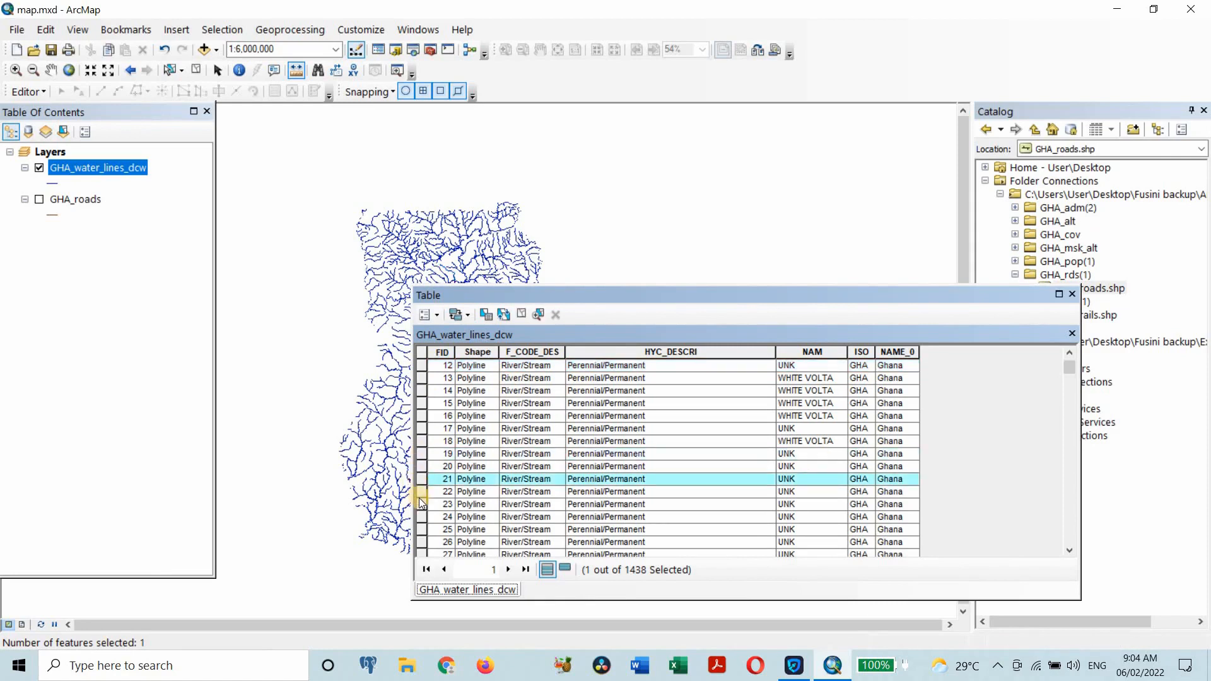
click(422, 441)
shift+click(422, 441)
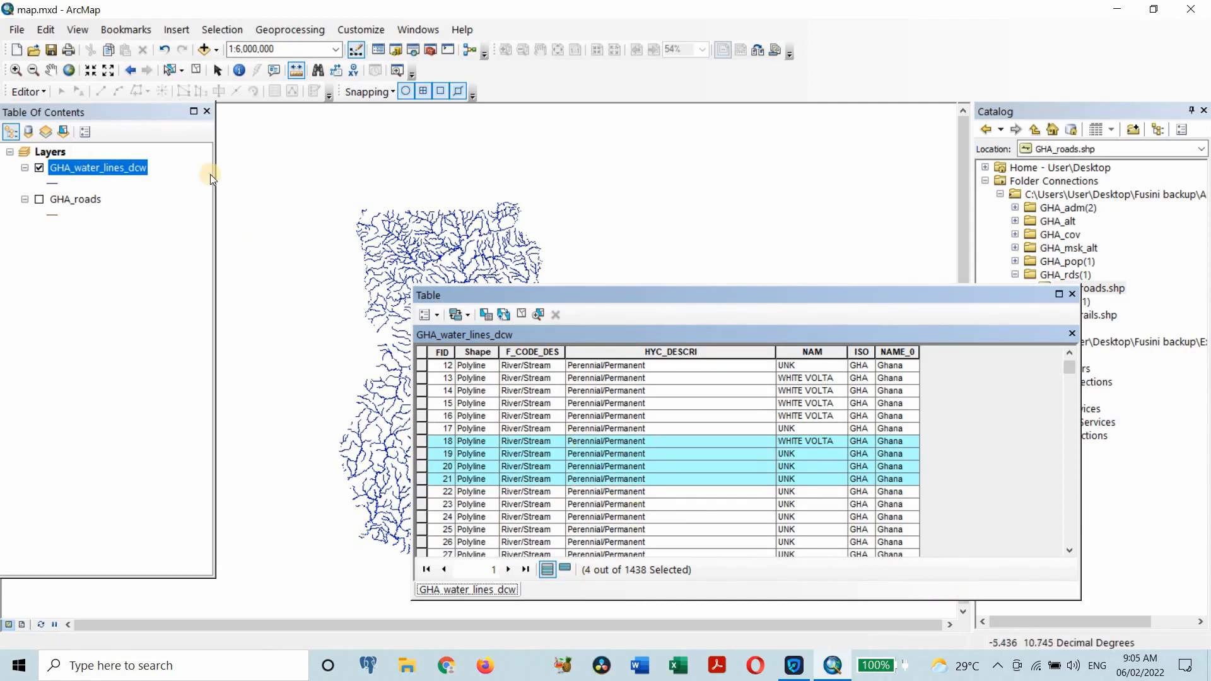
Export the selected water line features with the layer's source coordinate system and add the exported data to the map as a layer.
right_click(116, 165)
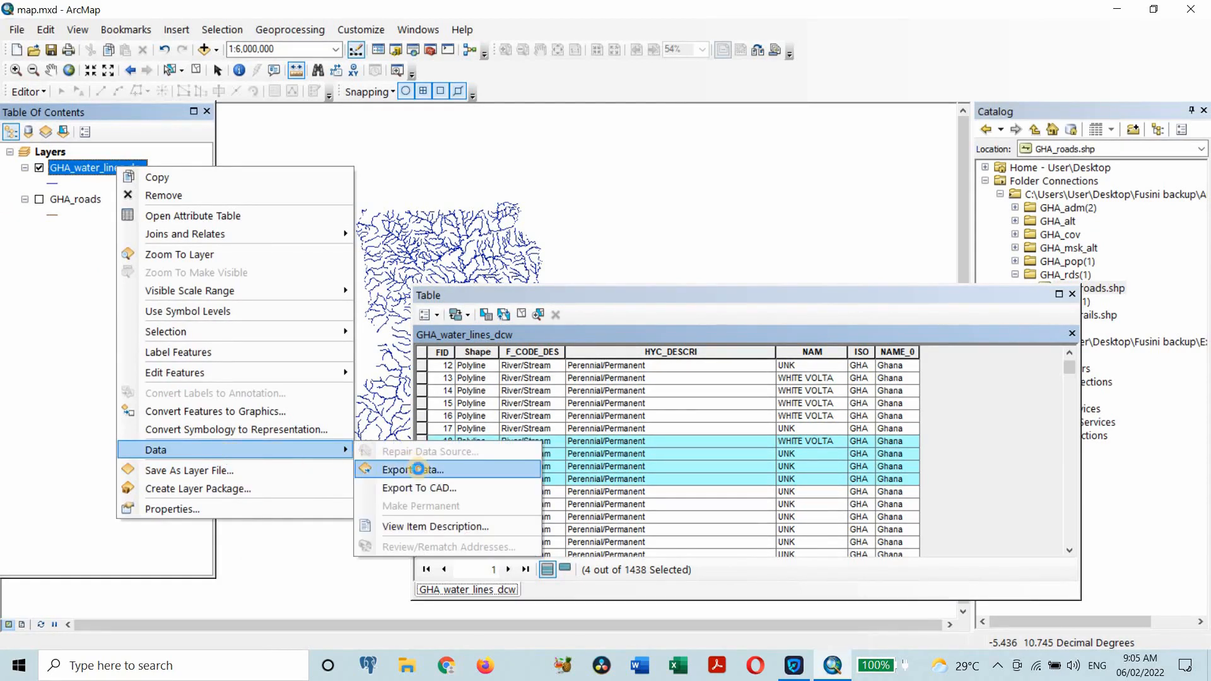
click(417, 469)
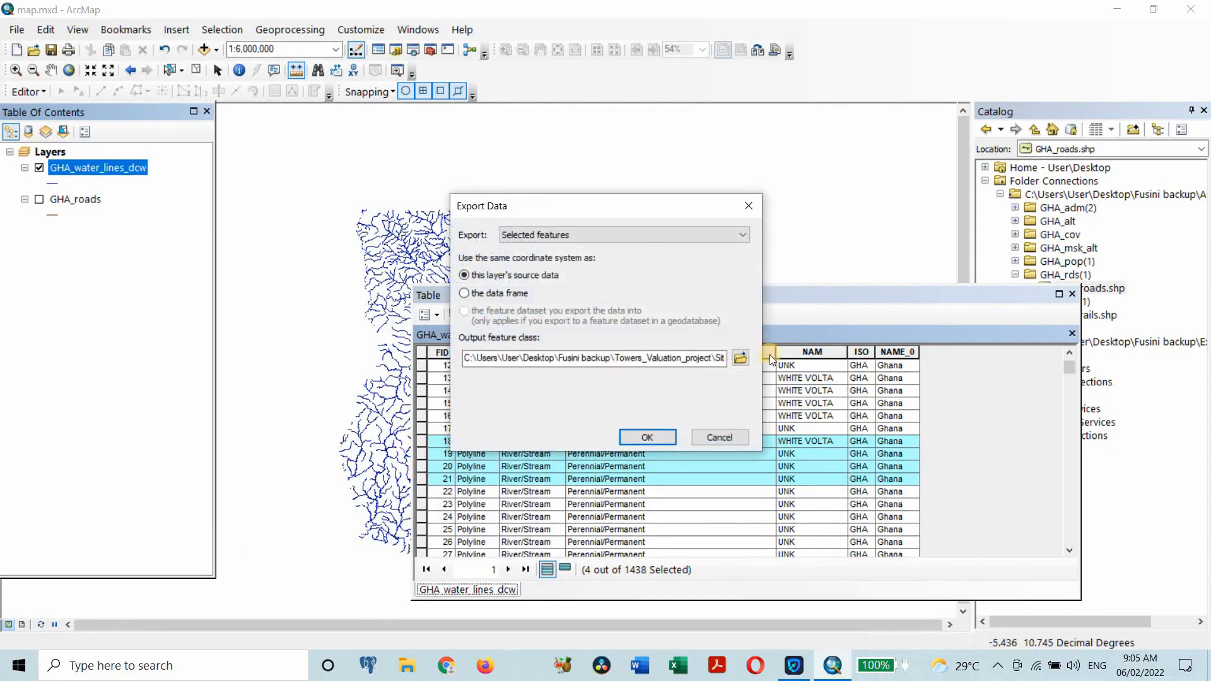
click(649, 436)
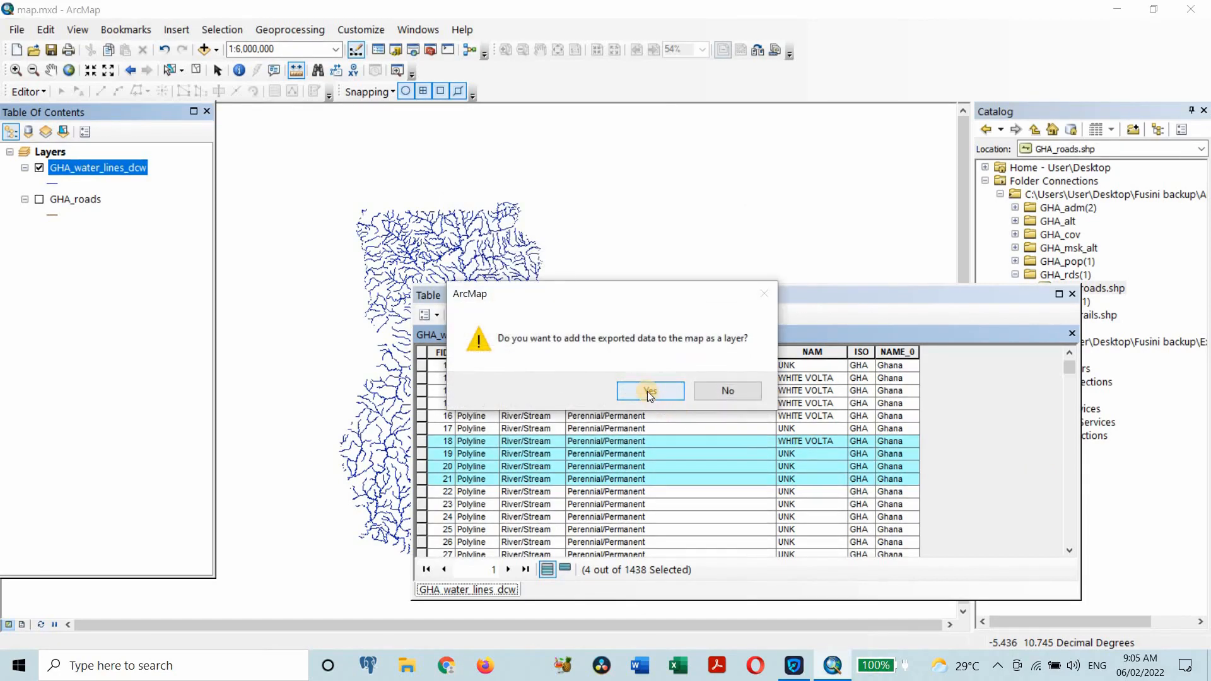
click(647, 391)
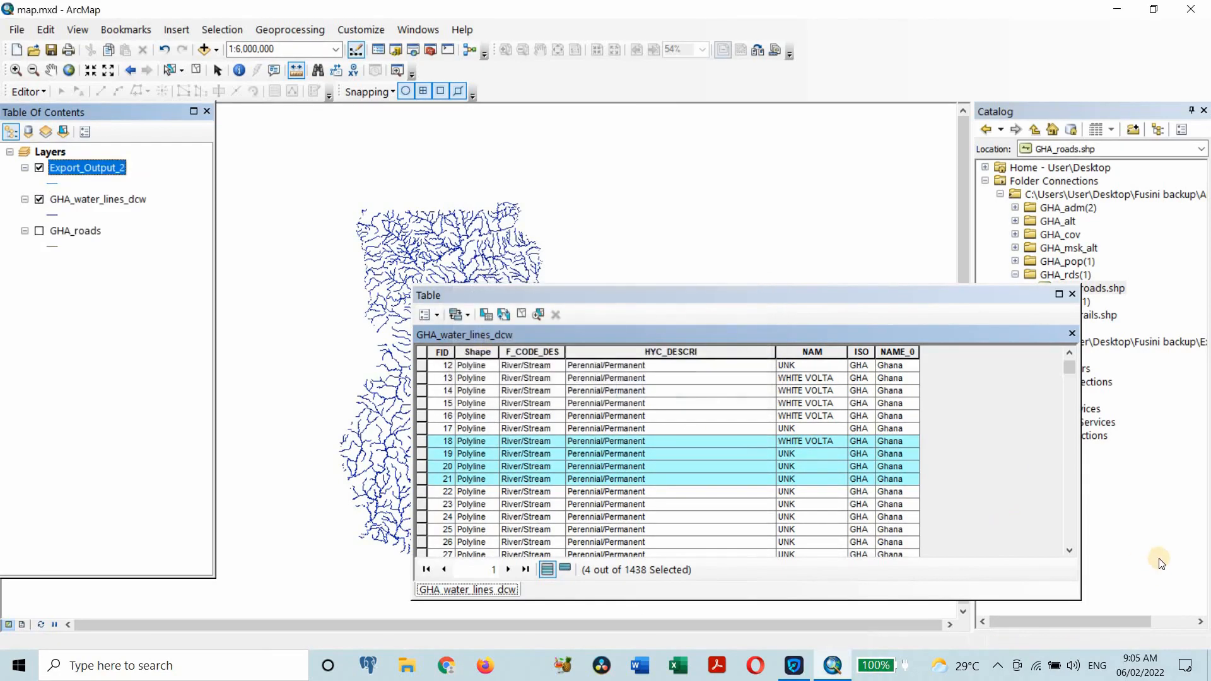
Hide the GHA_water_lines_dcw layer, close its attribute table and zoom to the exported Export_Output_2 layer.
click(39, 200)
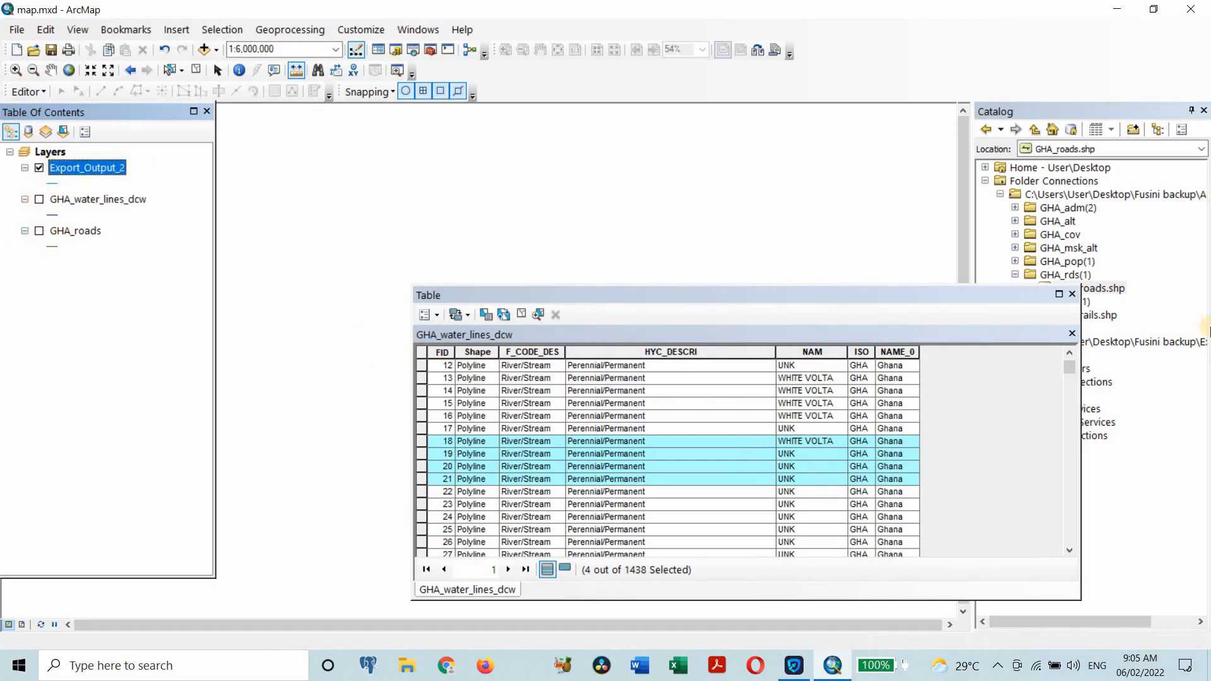
click(1072, 294)
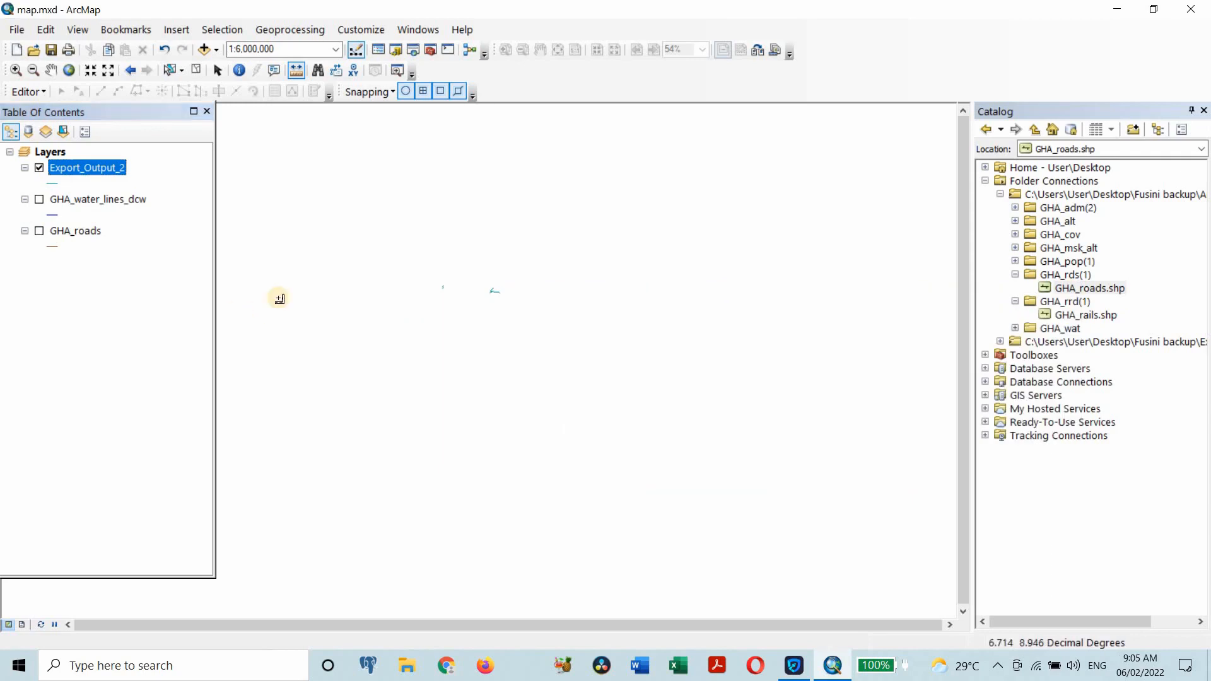
right_click(82, 172)
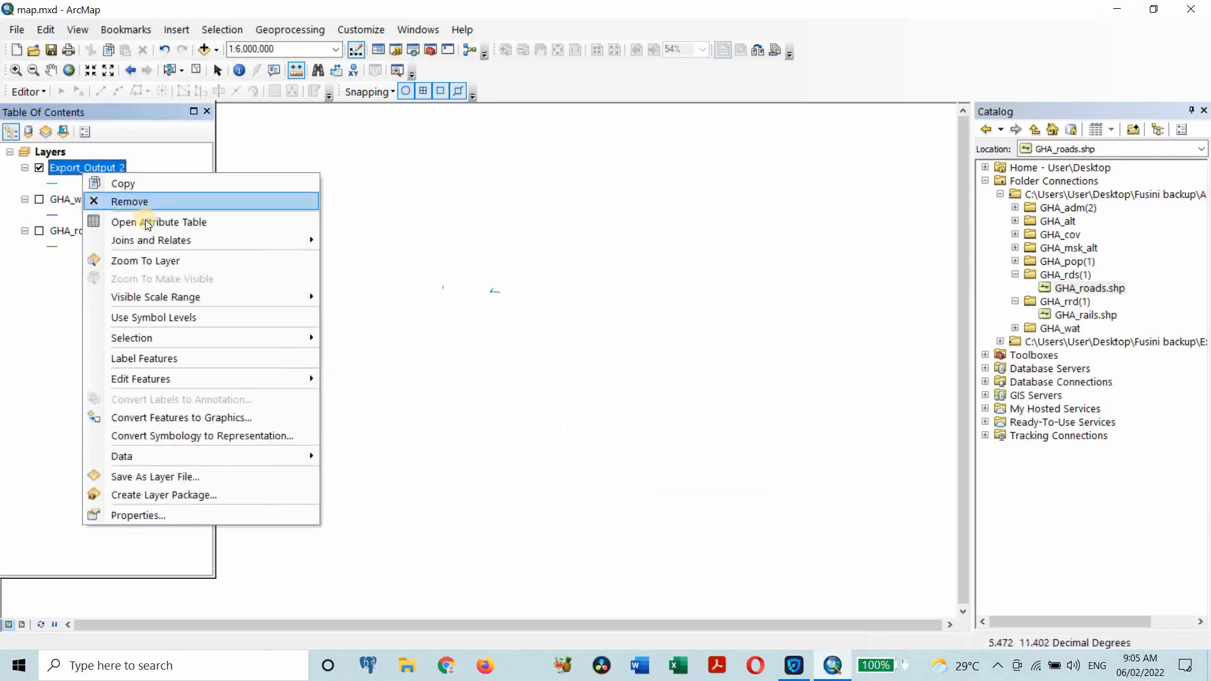
click(159, 261)
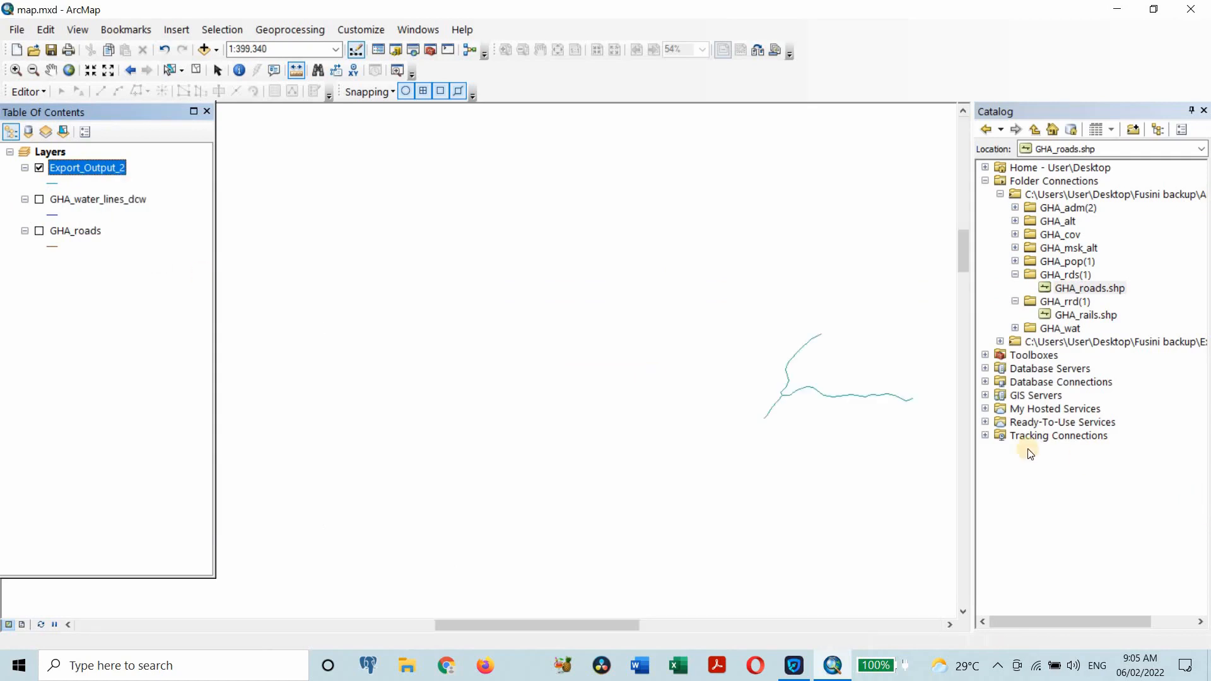
click(788, 391)
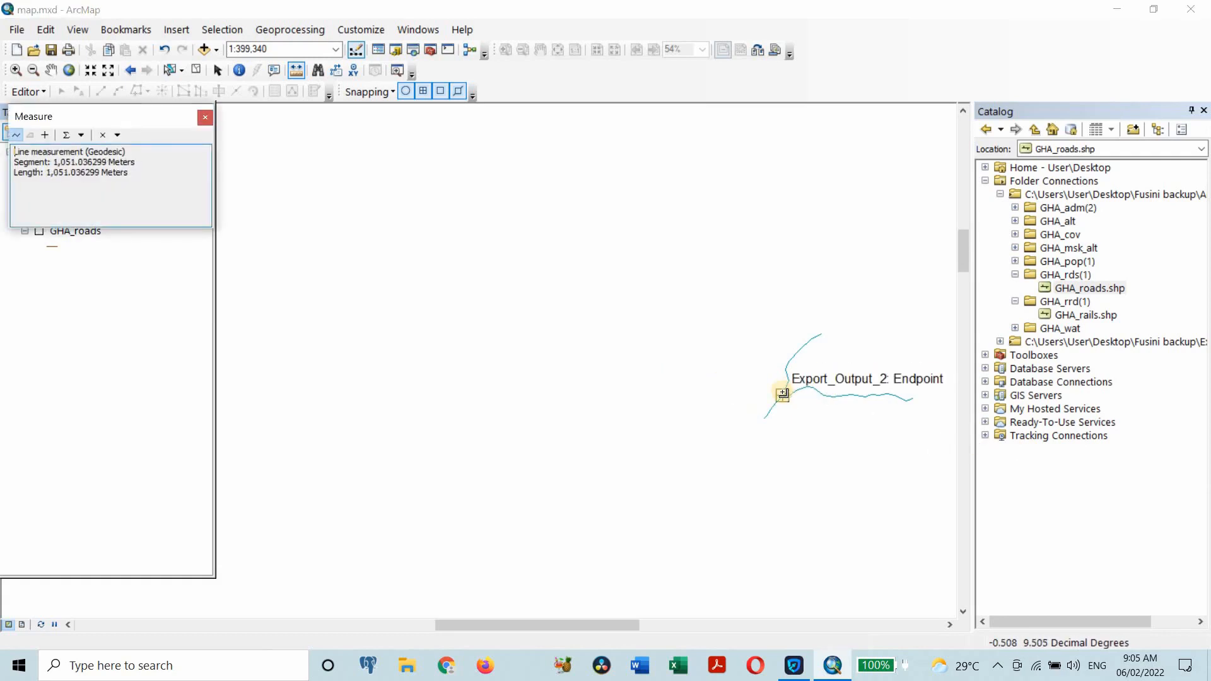
Finish measuring the line segment on the Export_Output_2 water lines and close the Measure window.
double_click(783, 392)
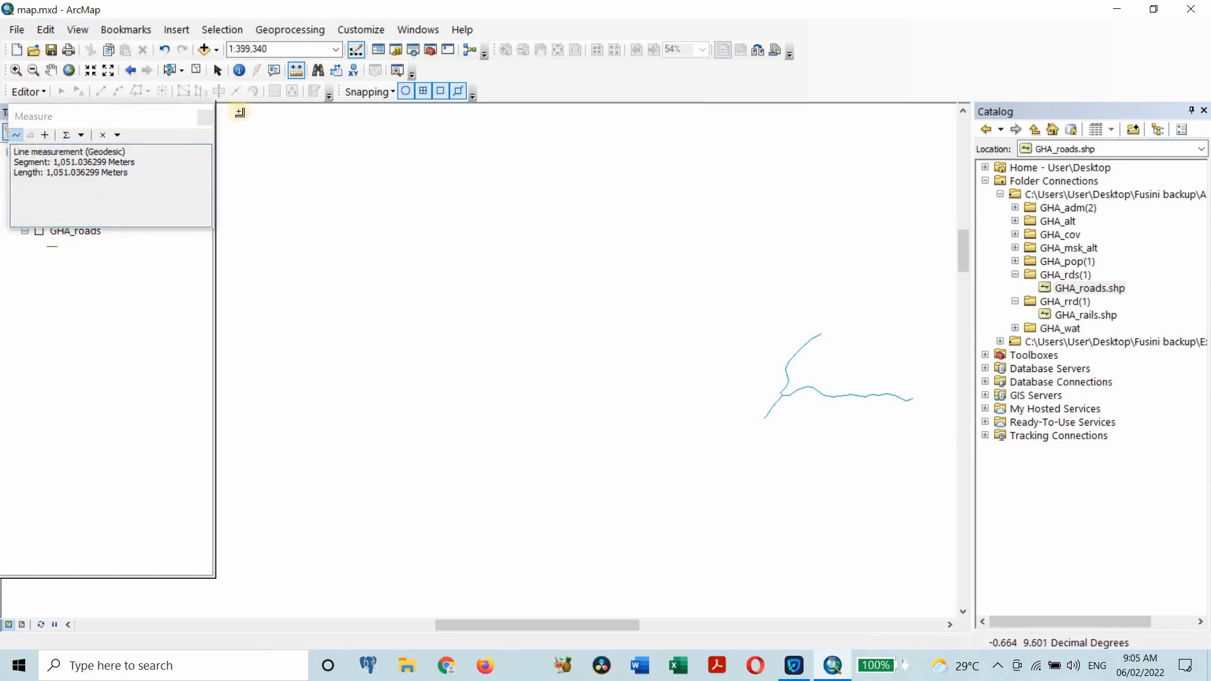
click(216, 70)
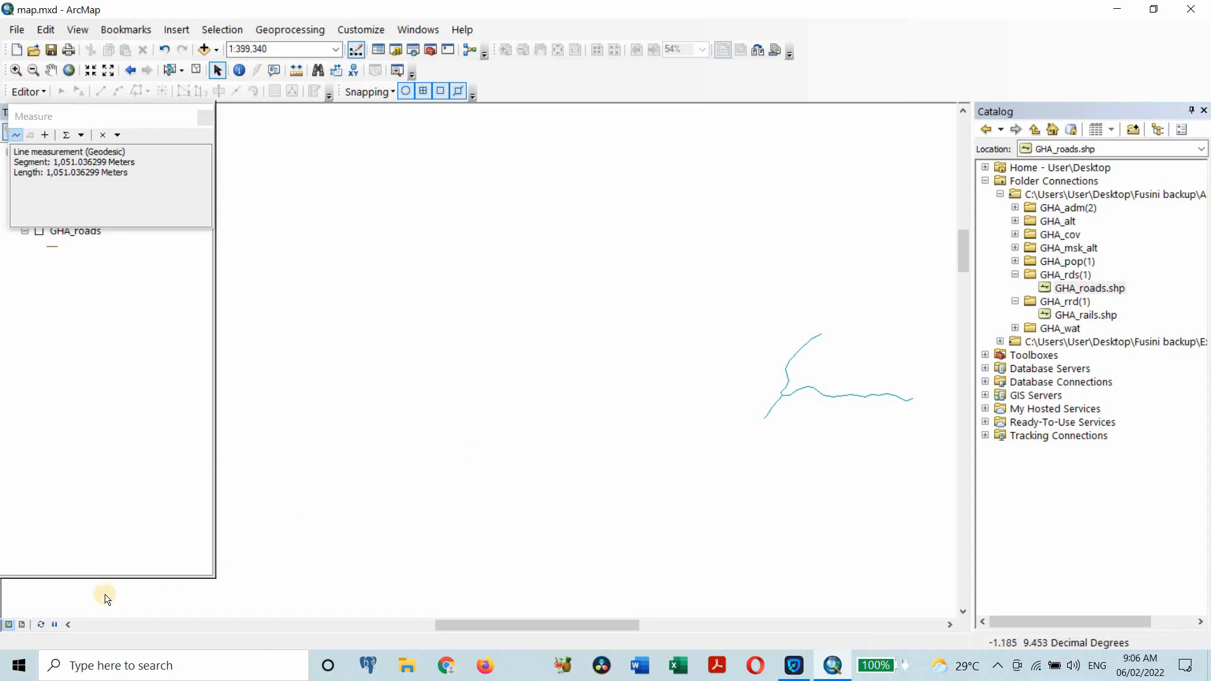
scroll(436, 380, up, 1)
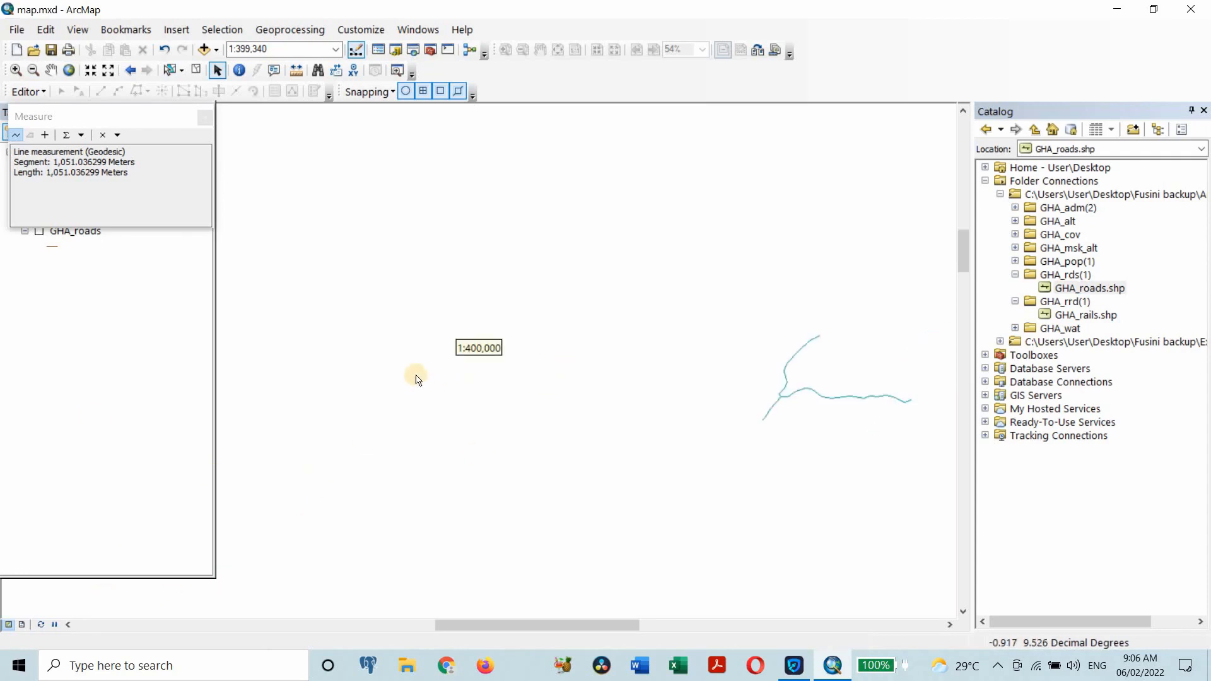
click(205, 118)
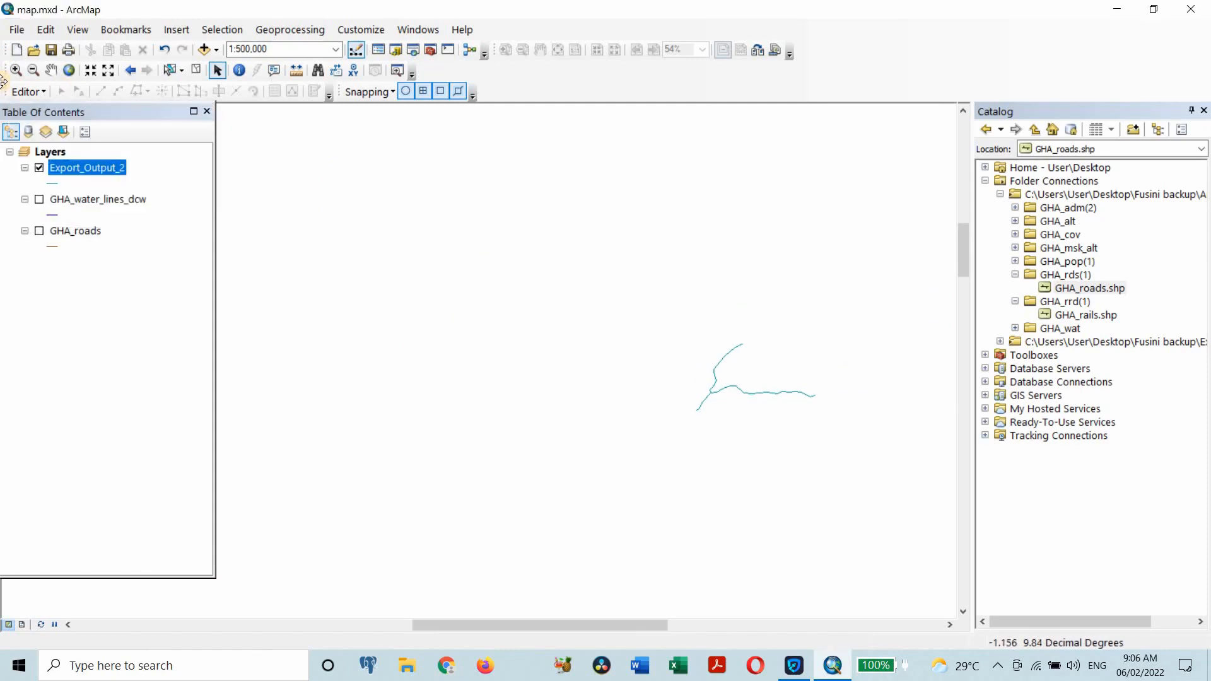
Open the attribute table of Export_Output_2 and add a Short Integer field named description.
right_click(79, 164)
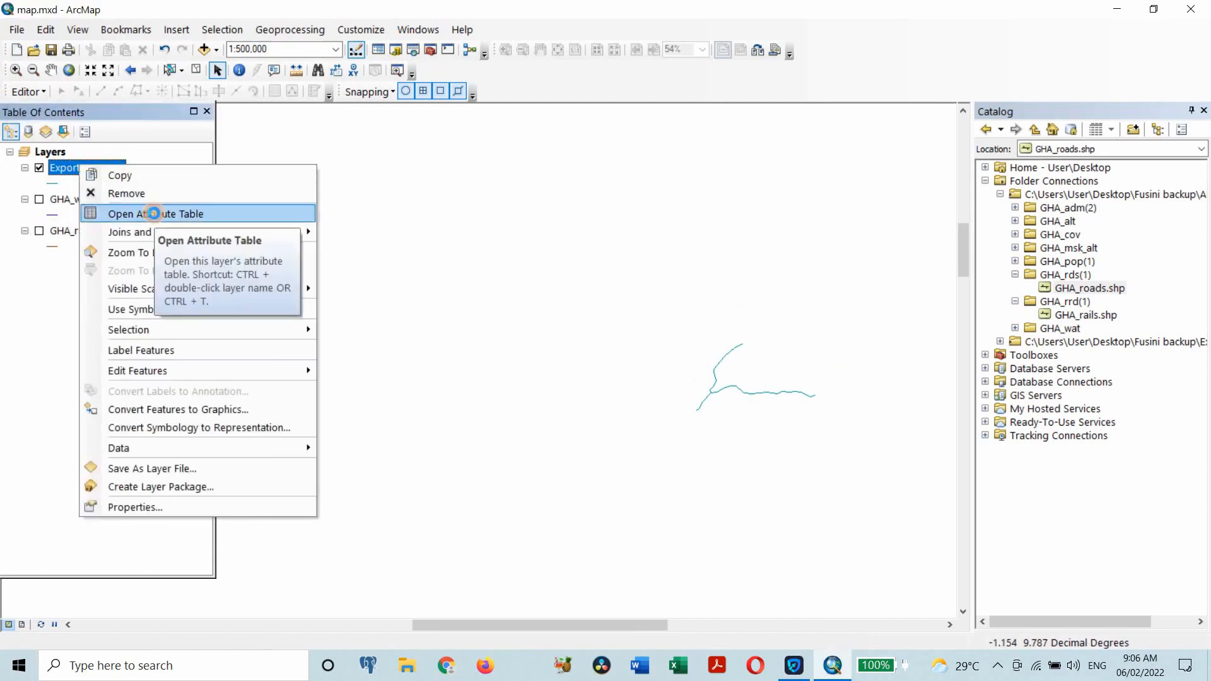
click(154, 213)
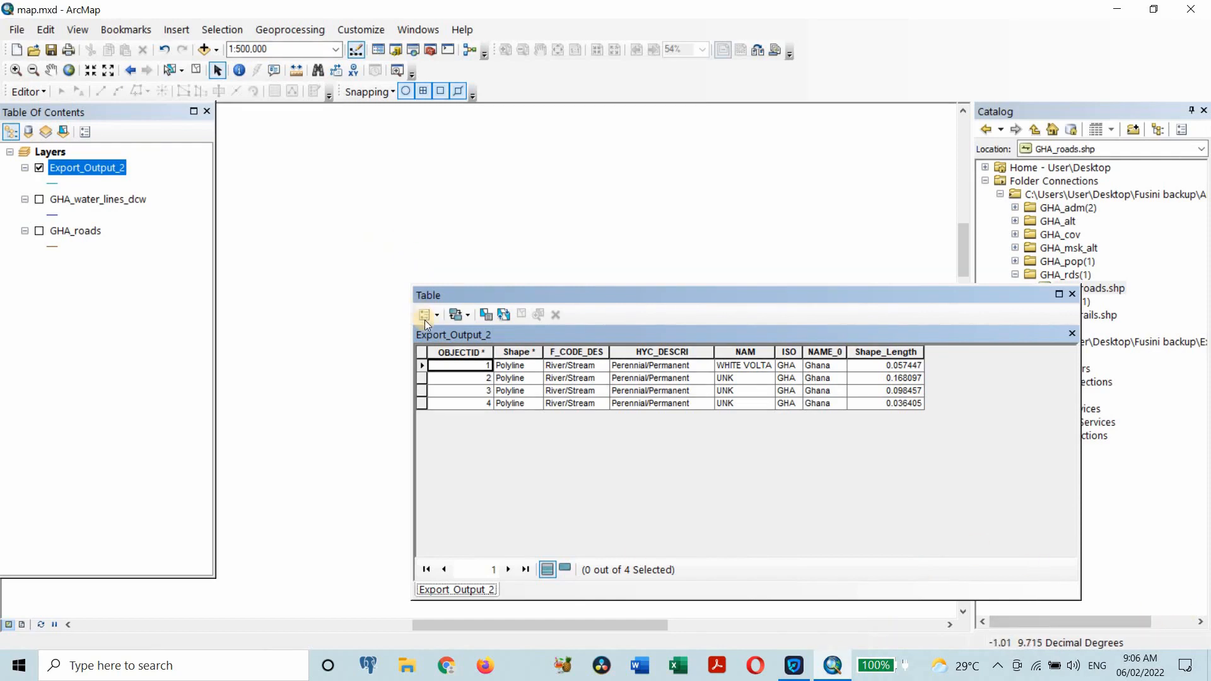
click(440, 314)
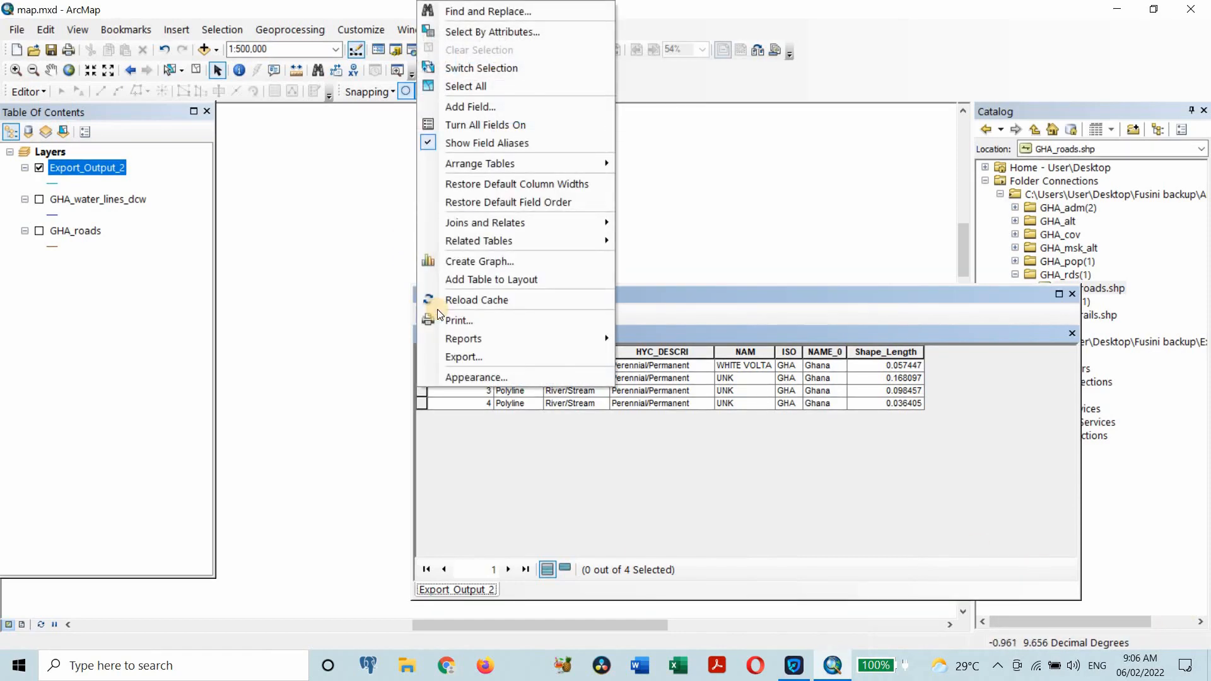
click(484, 106)
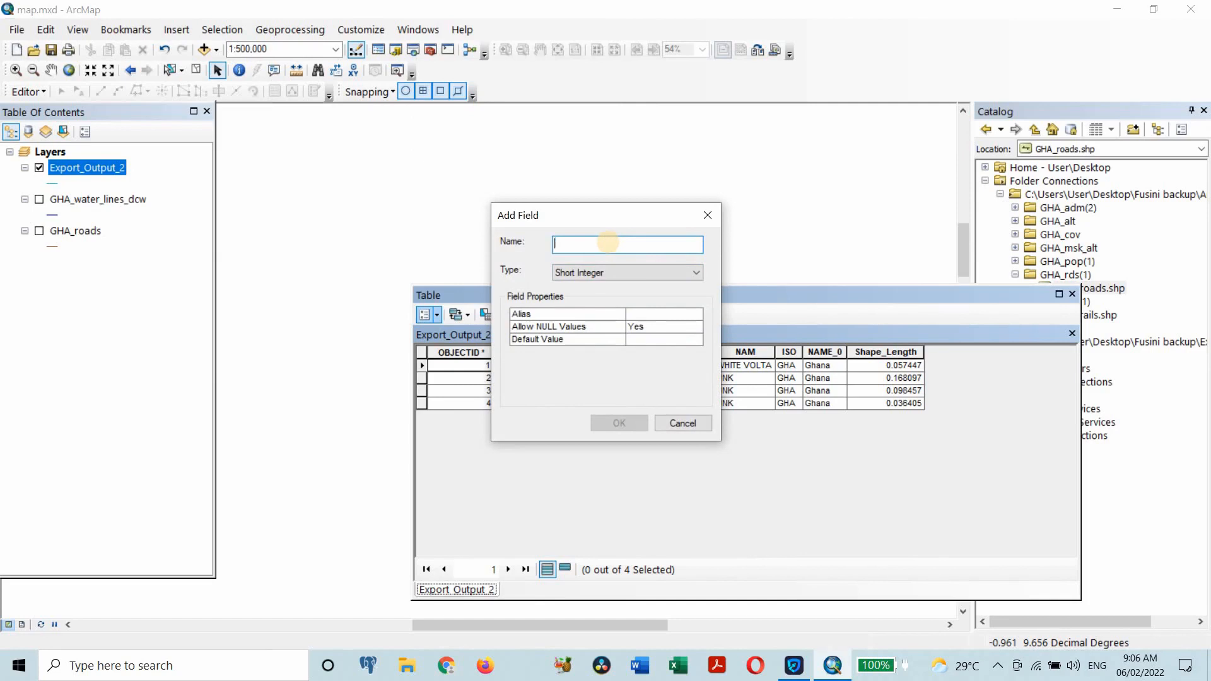
text(descr)
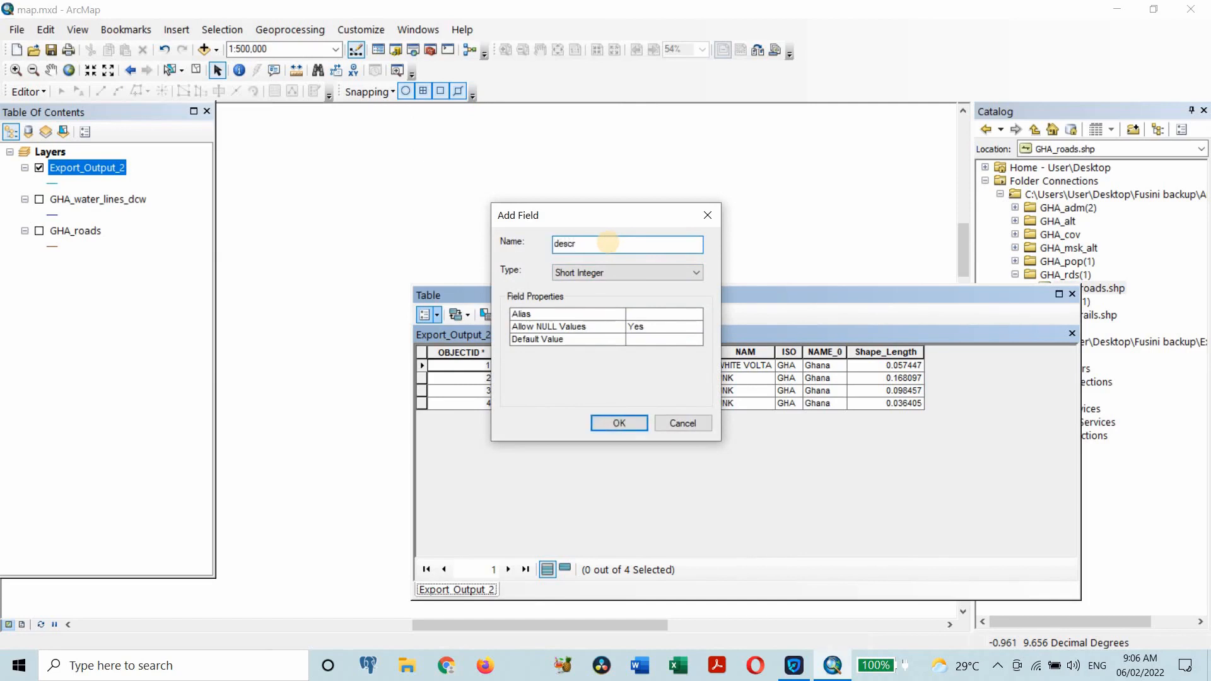
text(iption)
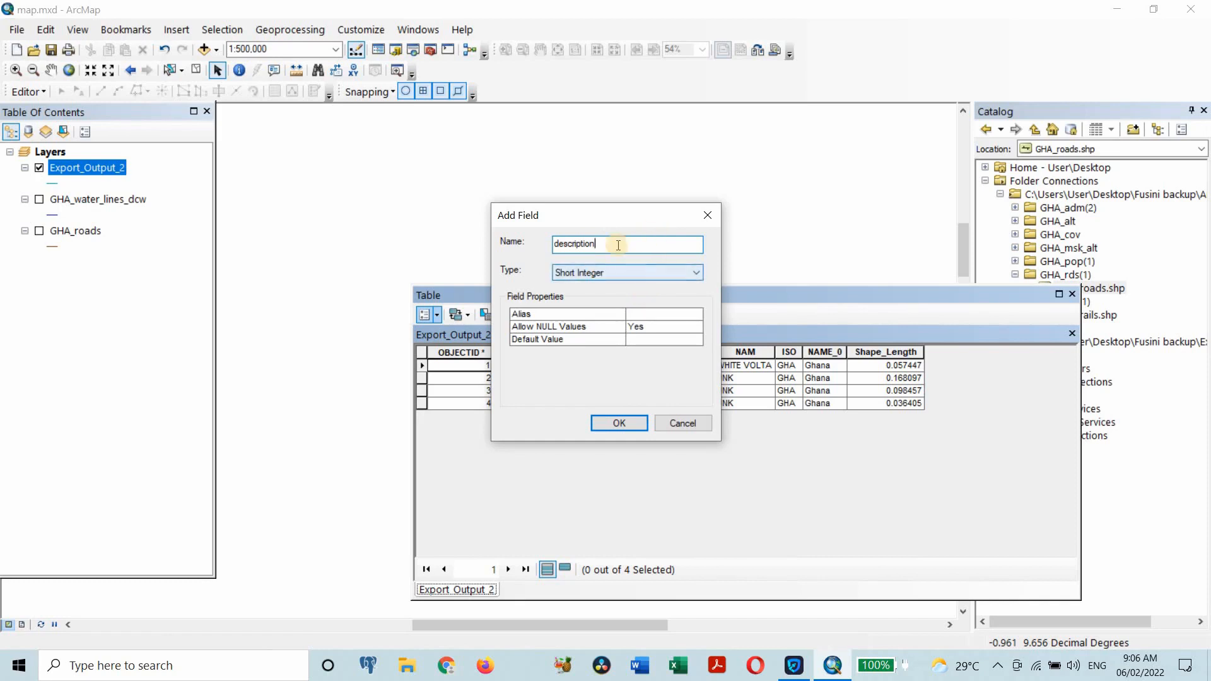
click(625, 425)
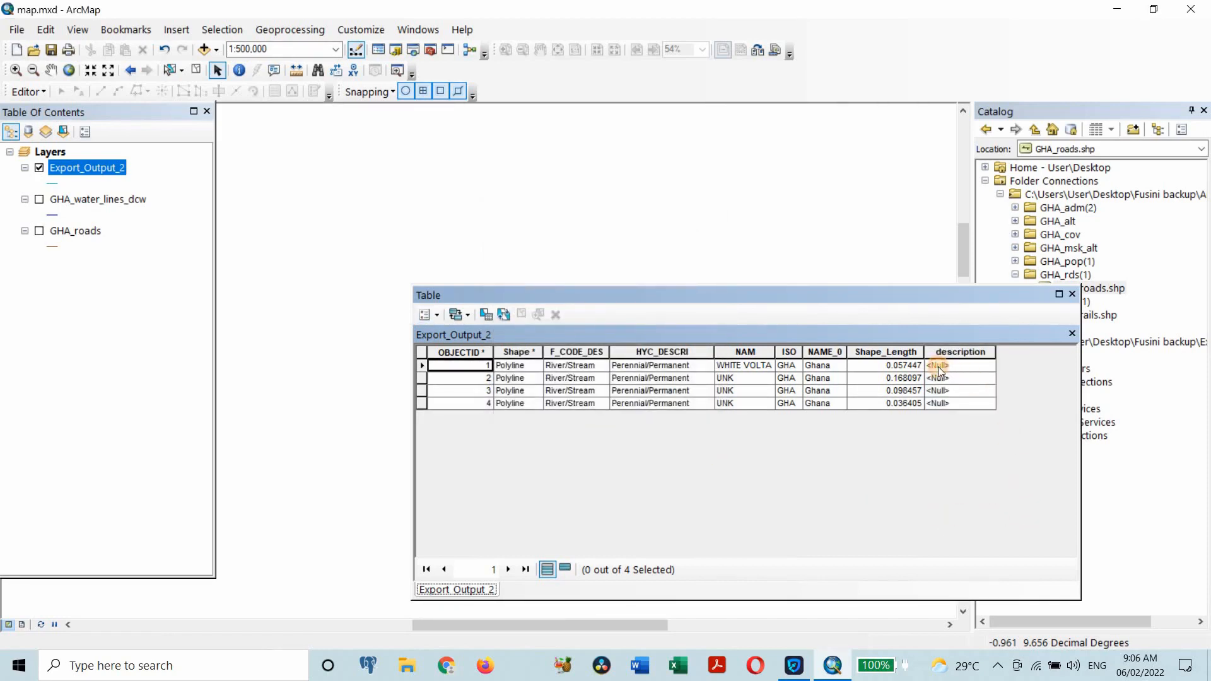
Hide the Editor toolbar and show it again.
click(975, 365)
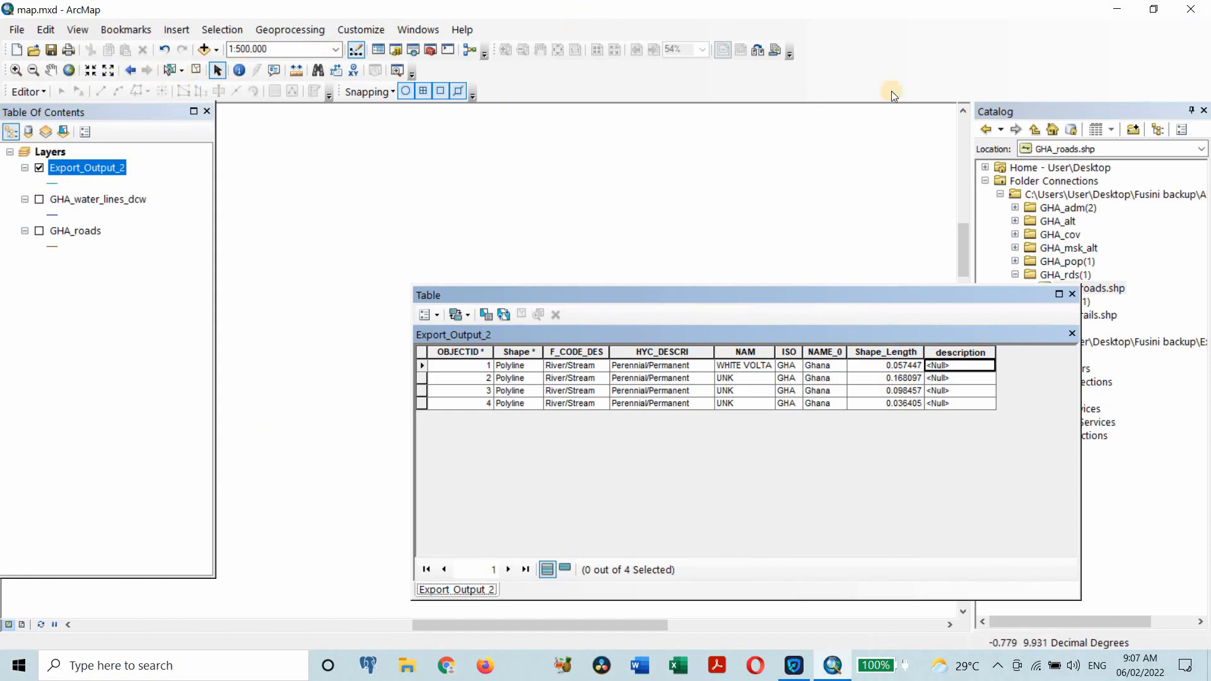
right_click(564, 16)
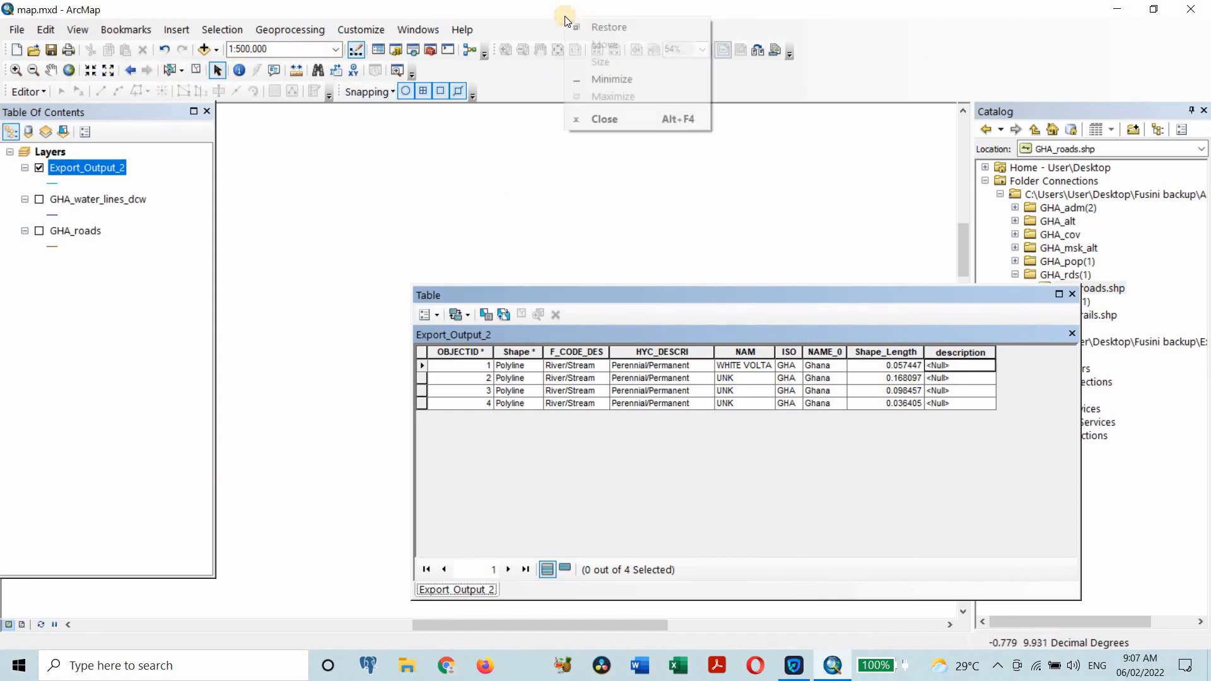
right_click(858, 14)
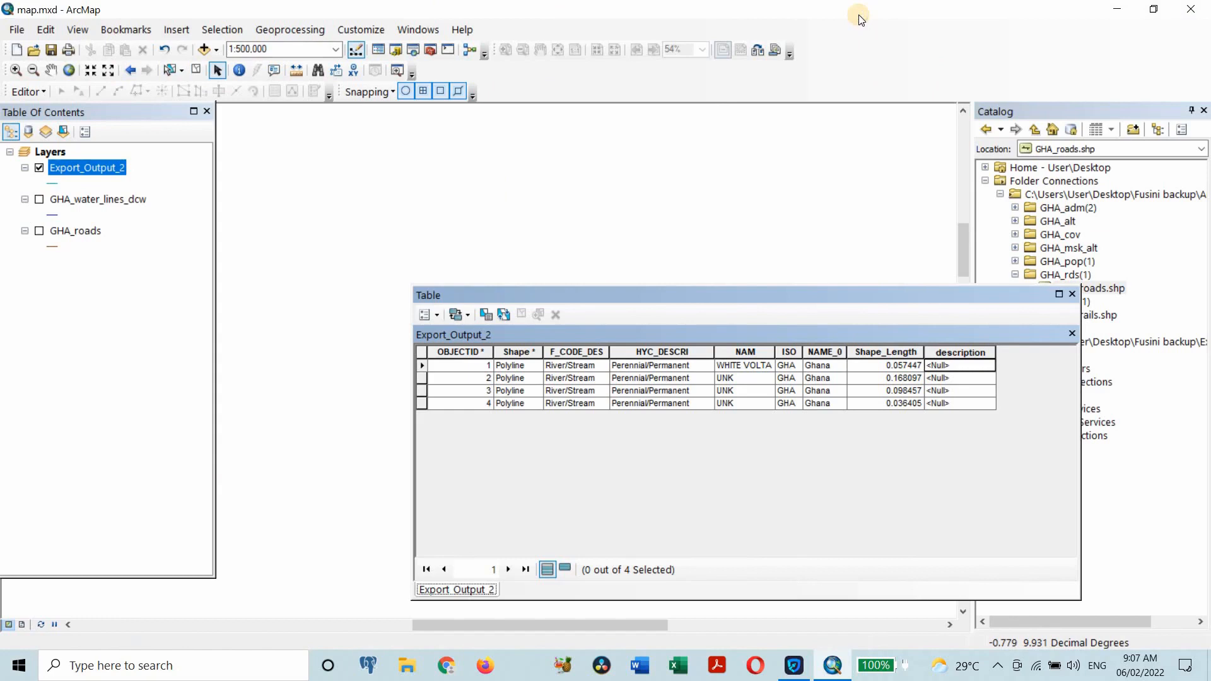
right_click(830, 32)
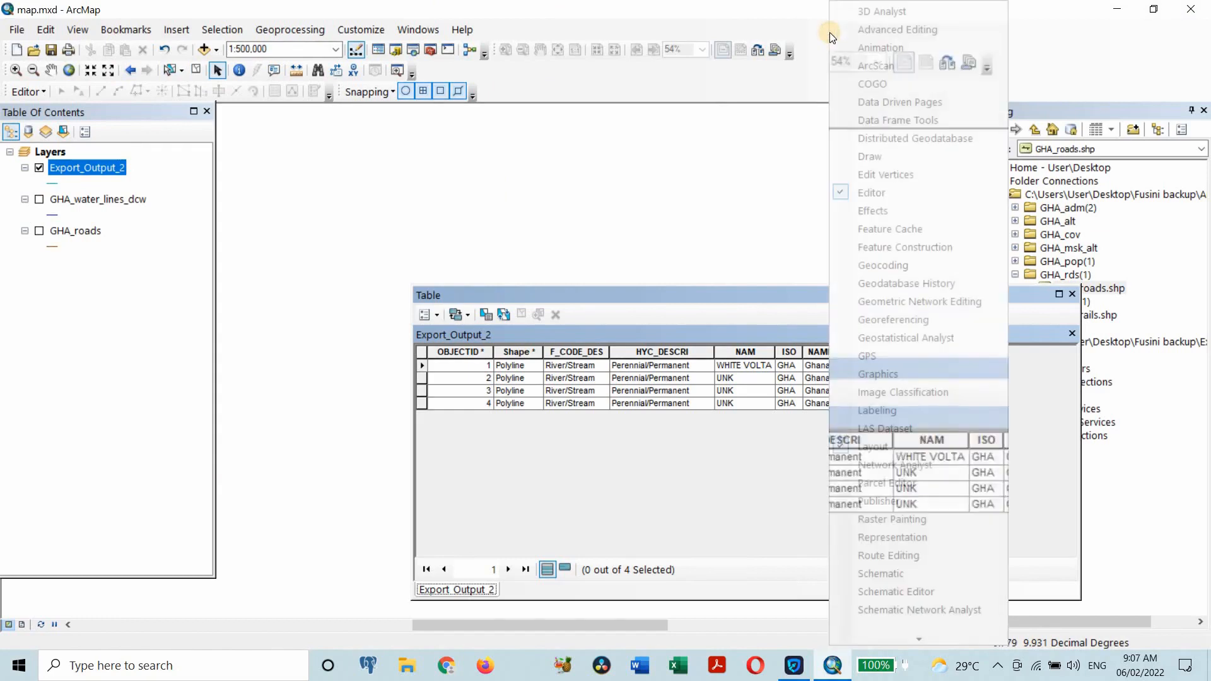
click(844, 193)
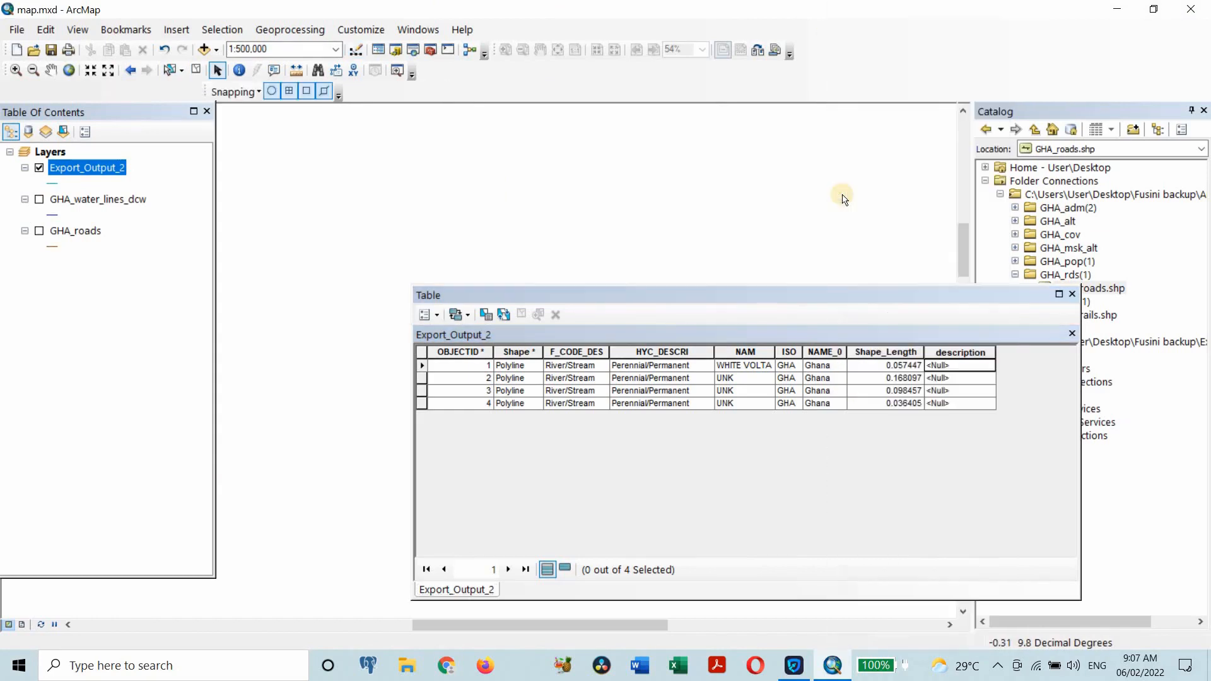
right_click(862, 17)
right_click(831, 34)
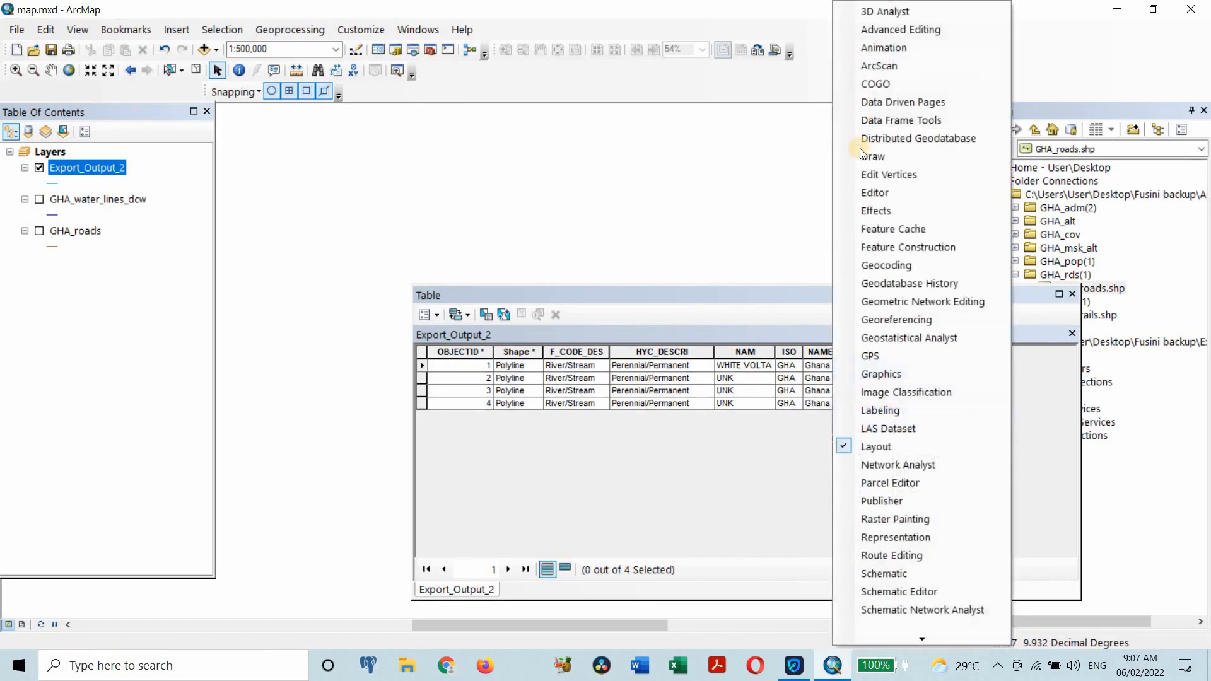
click(874, 192)
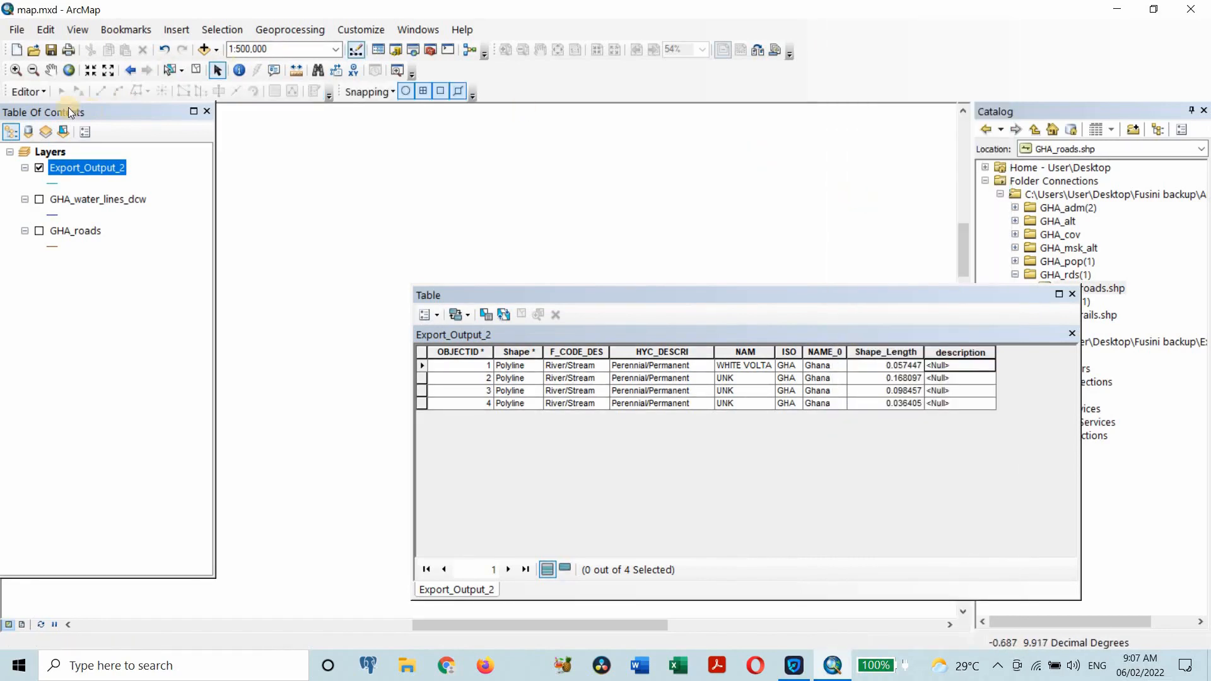
Start an edit session on the Export_Output_2 layer.
right_click(105, 169)
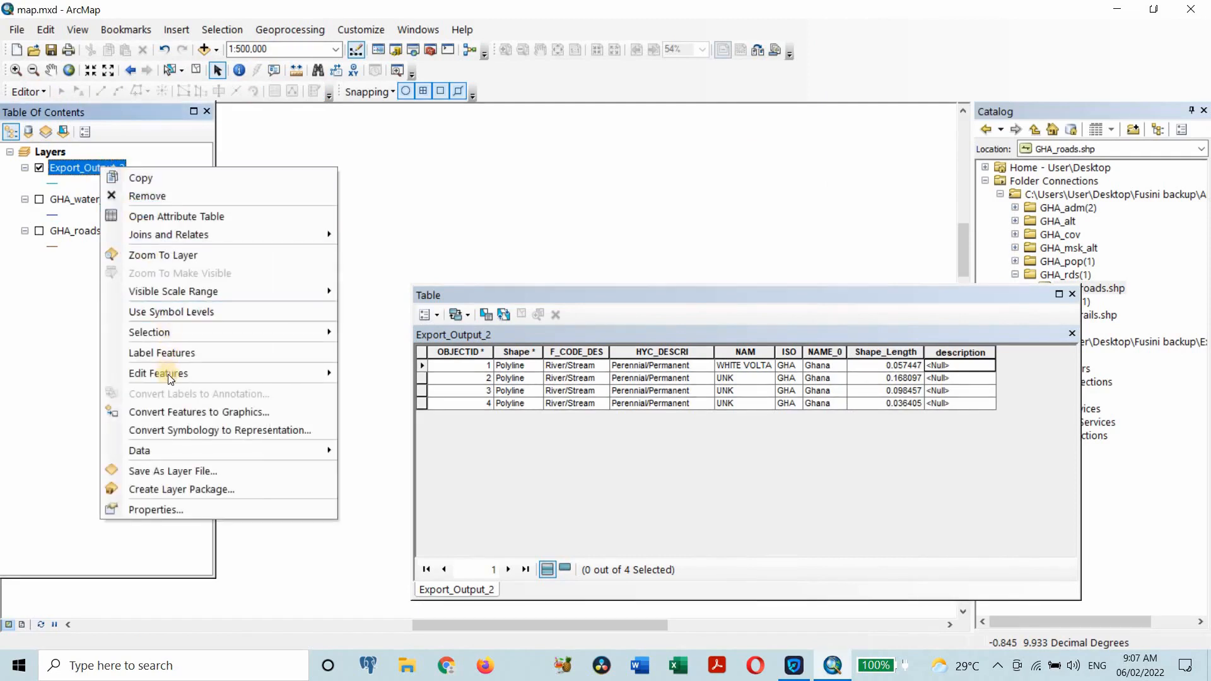
mouse_move(189, 375)
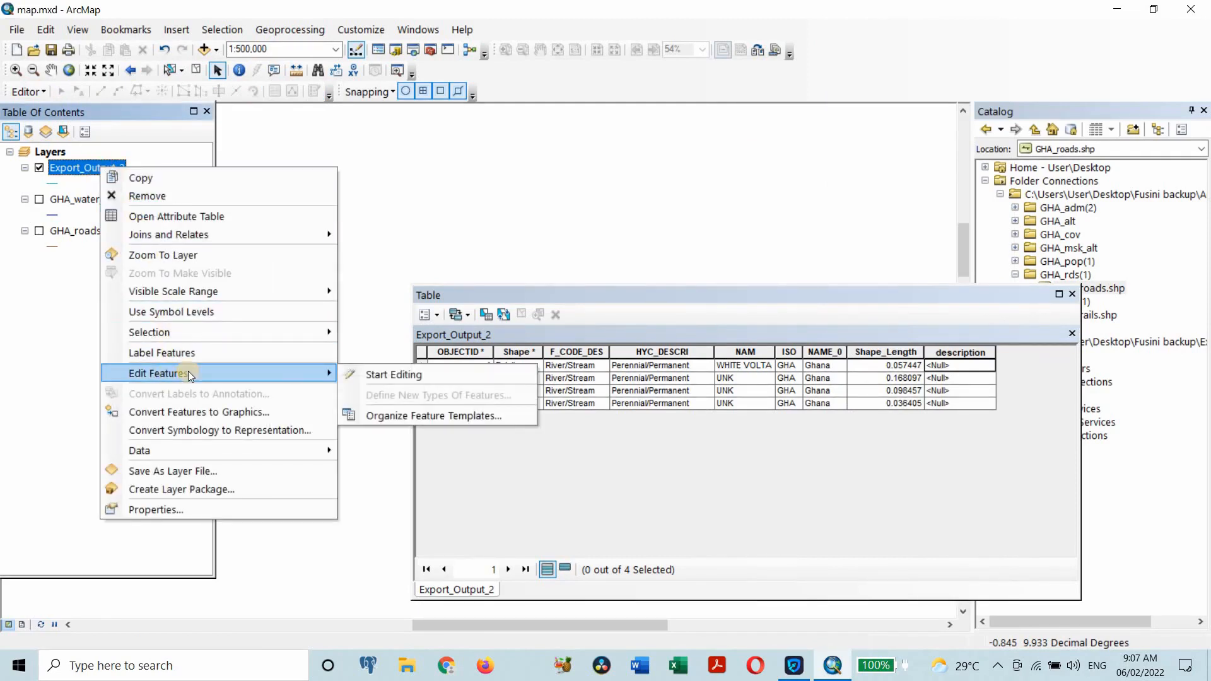
click(401, 375)
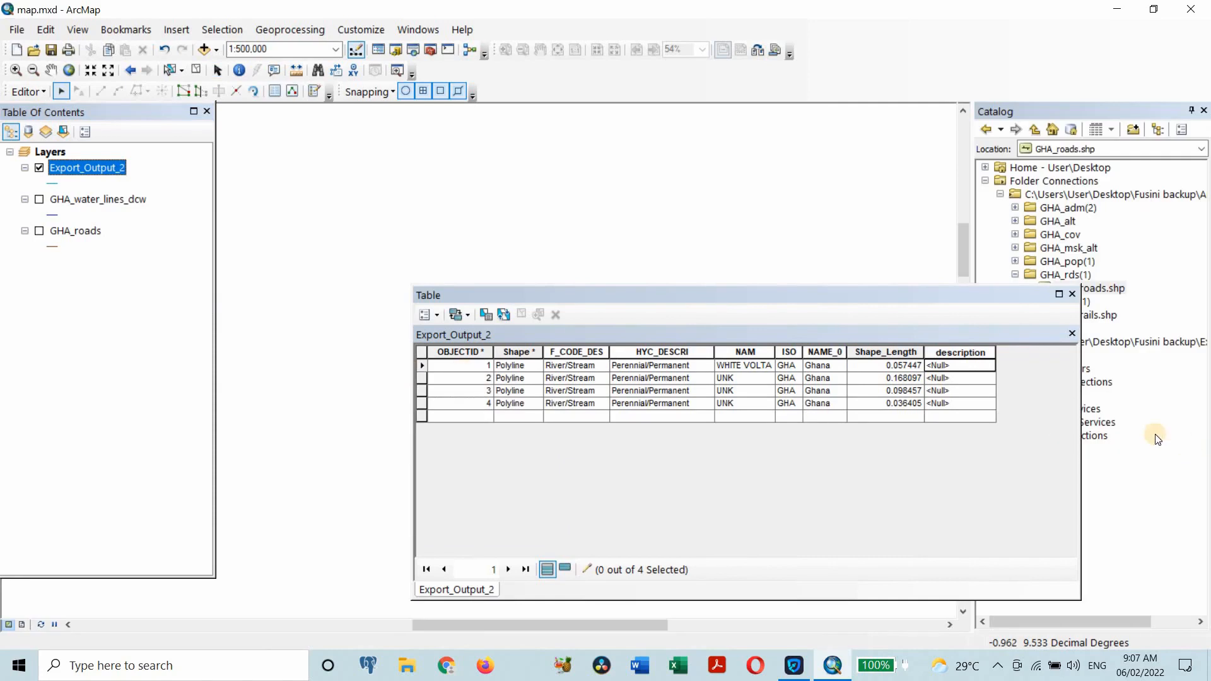
Try to enter the text red in the description field of the first record, WHITE VOLTA.
click(969, 365)
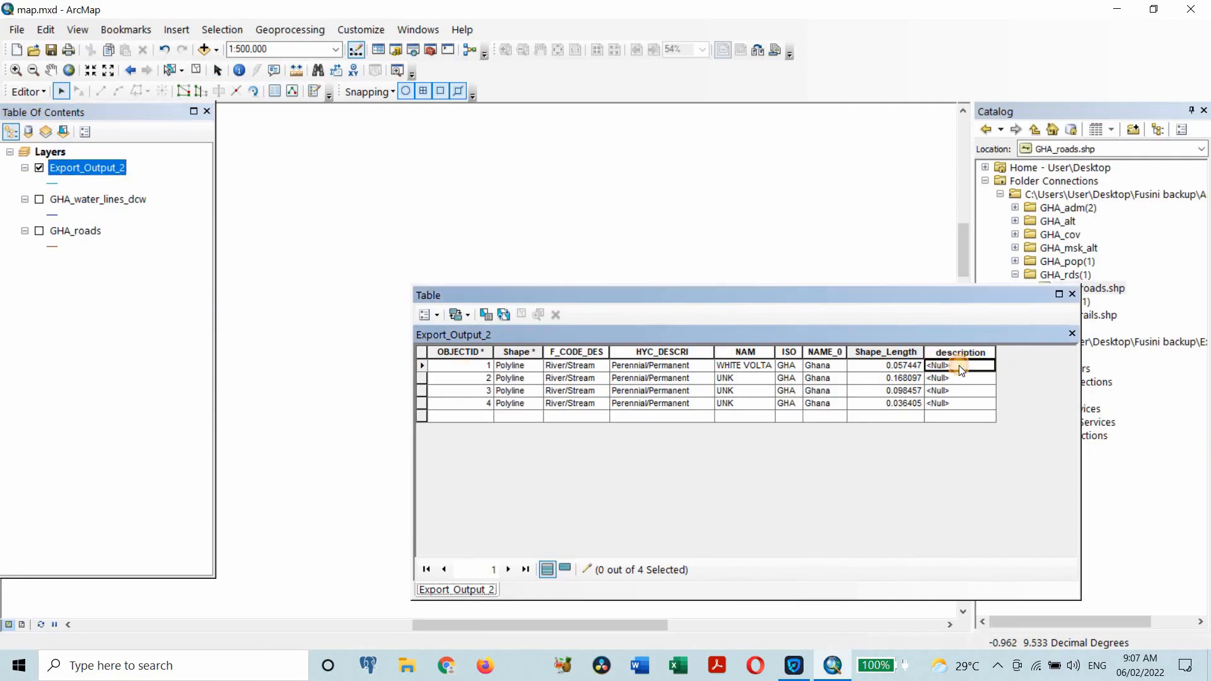
click(959, 365)
text(re)
key(BackSpace)
key(BackSpace)
text(red)
click(948, 381)
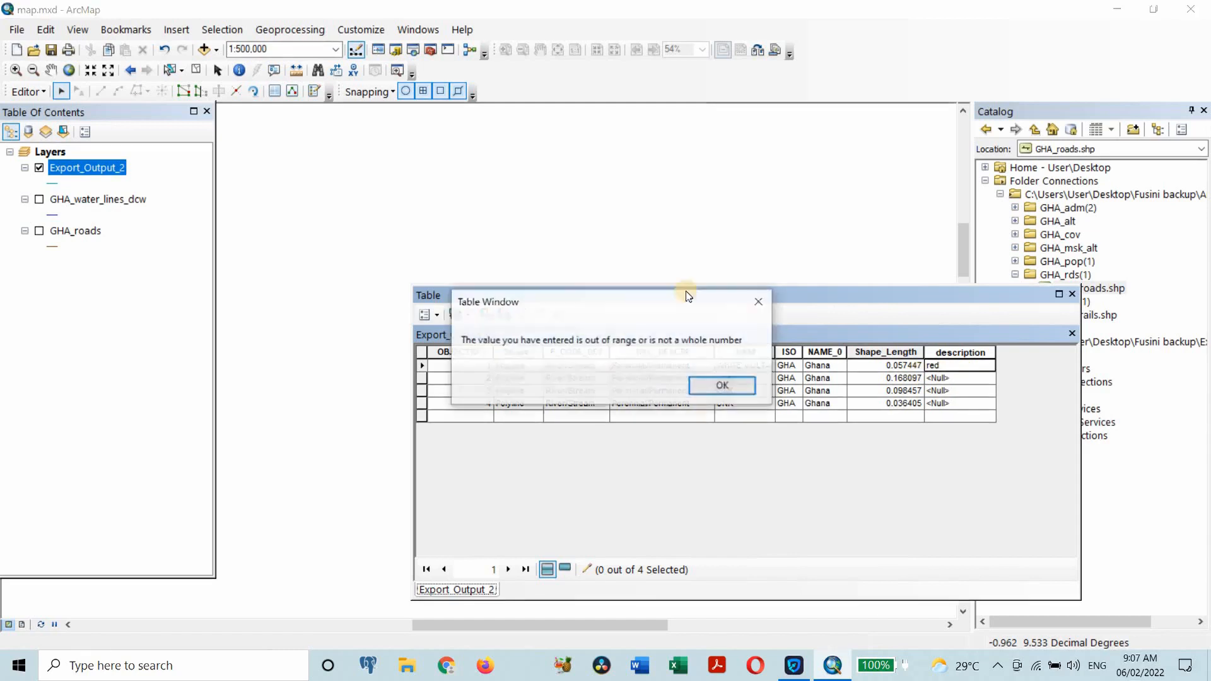
click(951, 379)
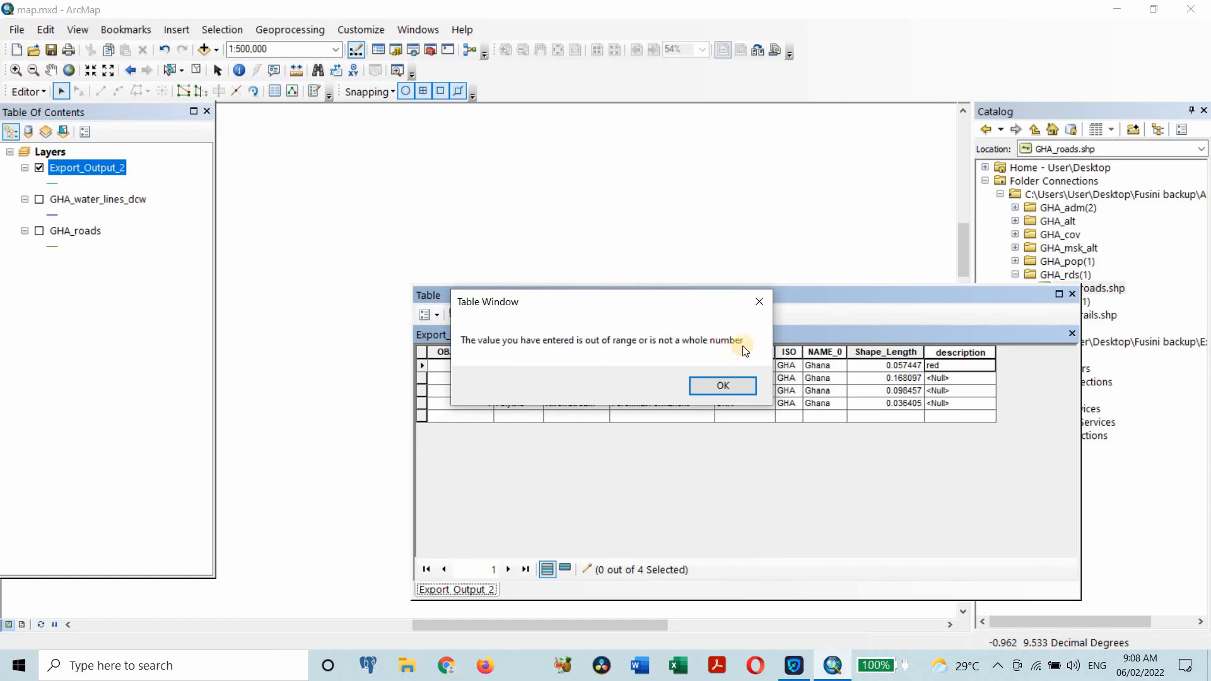
click(756, 305)
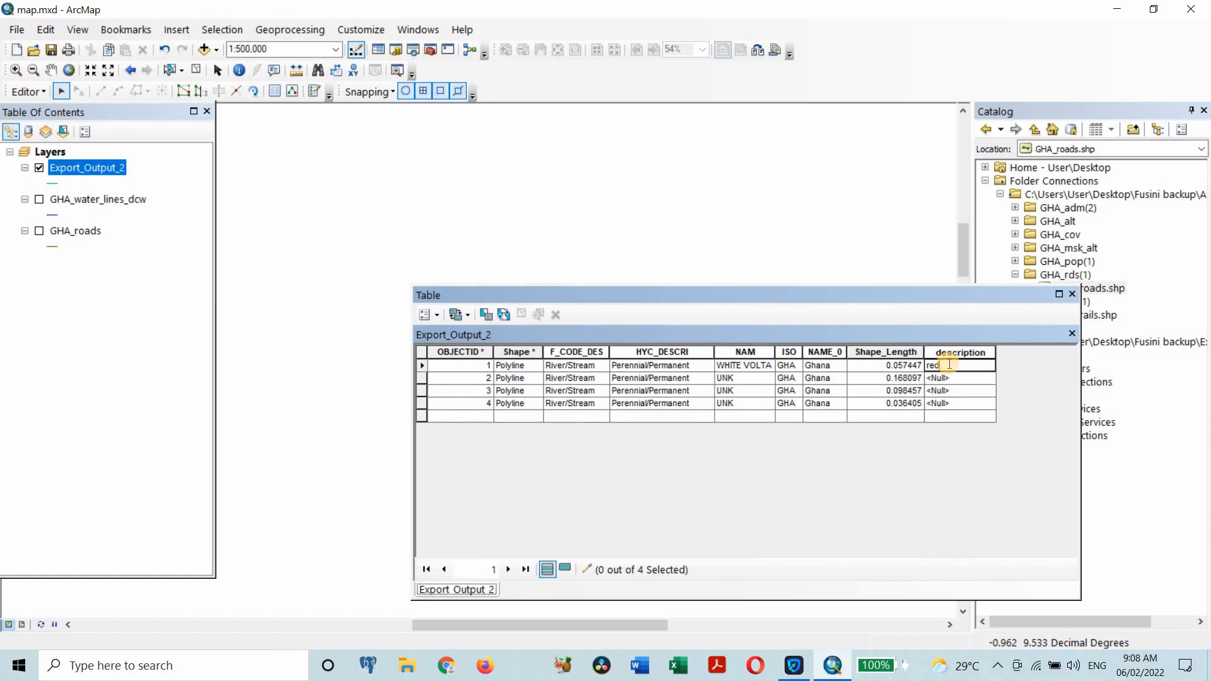
Set the description values of records 1 through 4 to 12, 15, 17 and 18.
key(BackSpace)
key(BackSpace)
key(BackSpace)
text(12)
click(948, 377)
click(948, 377)
text(15)
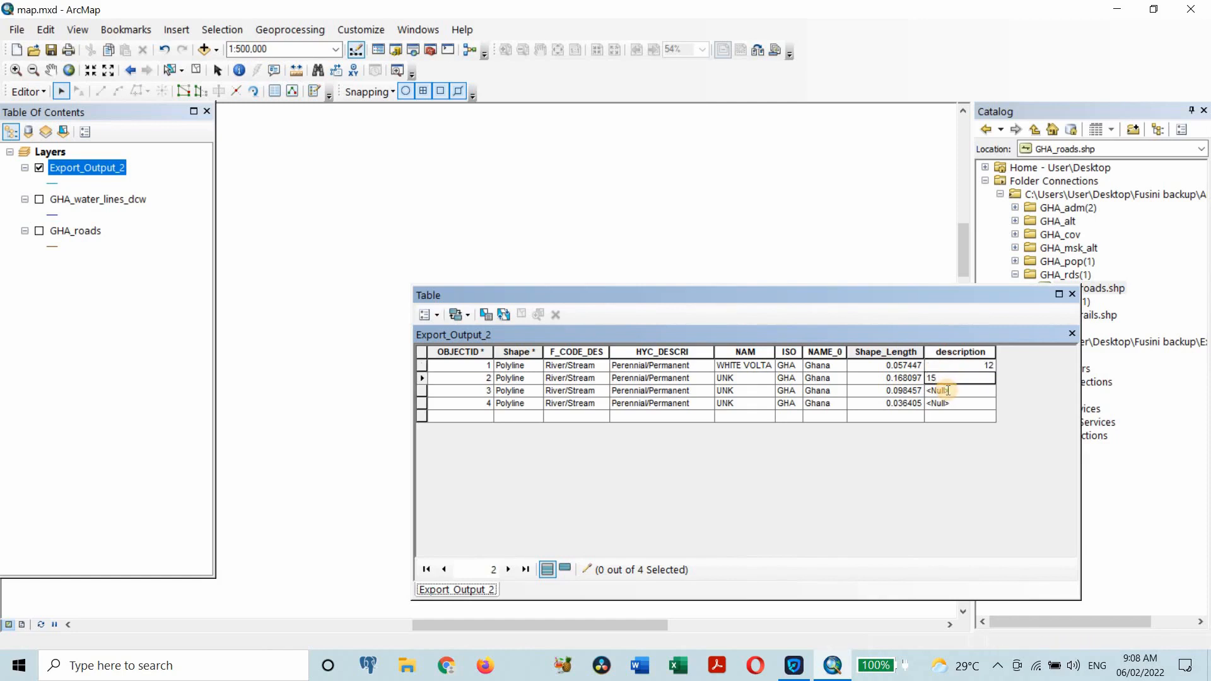
click(948, 390)
text(17)
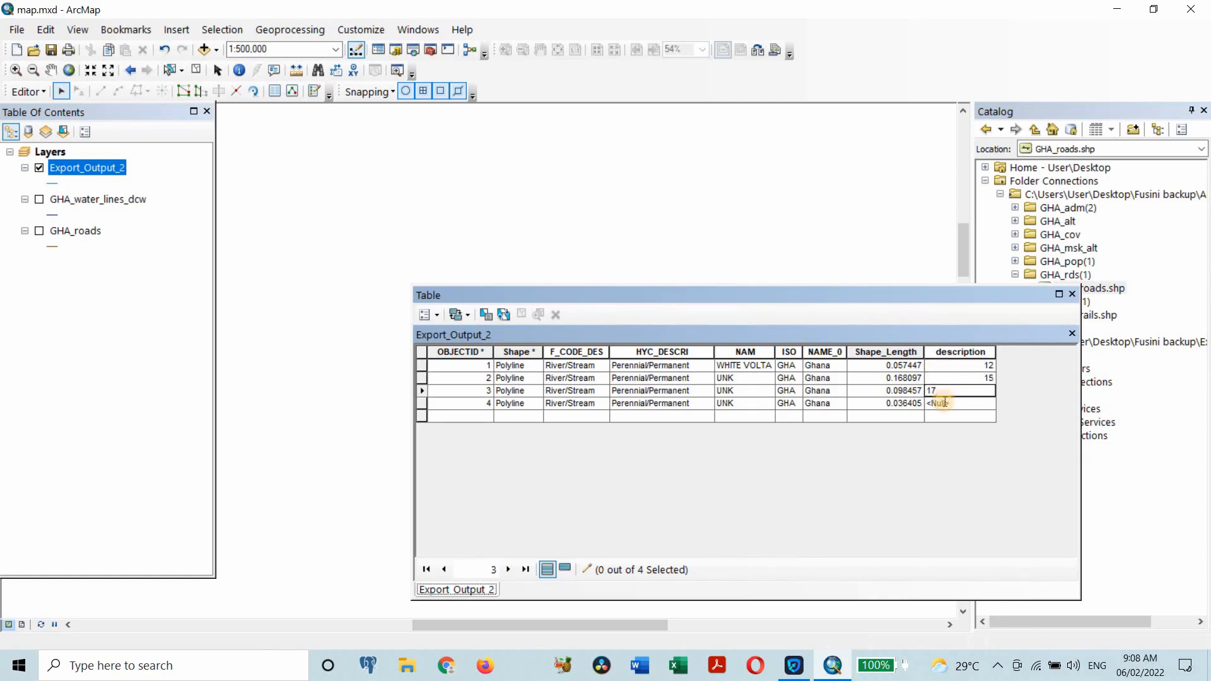
click(943, 403)
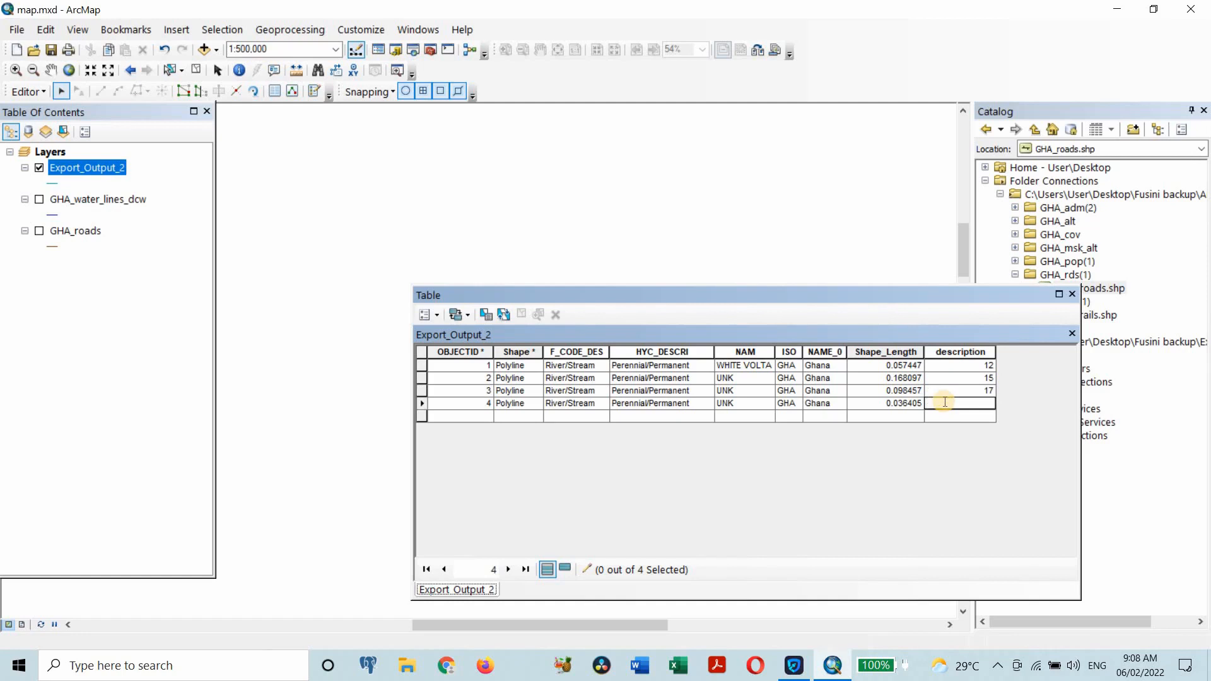
text(18)
click(943, 415)
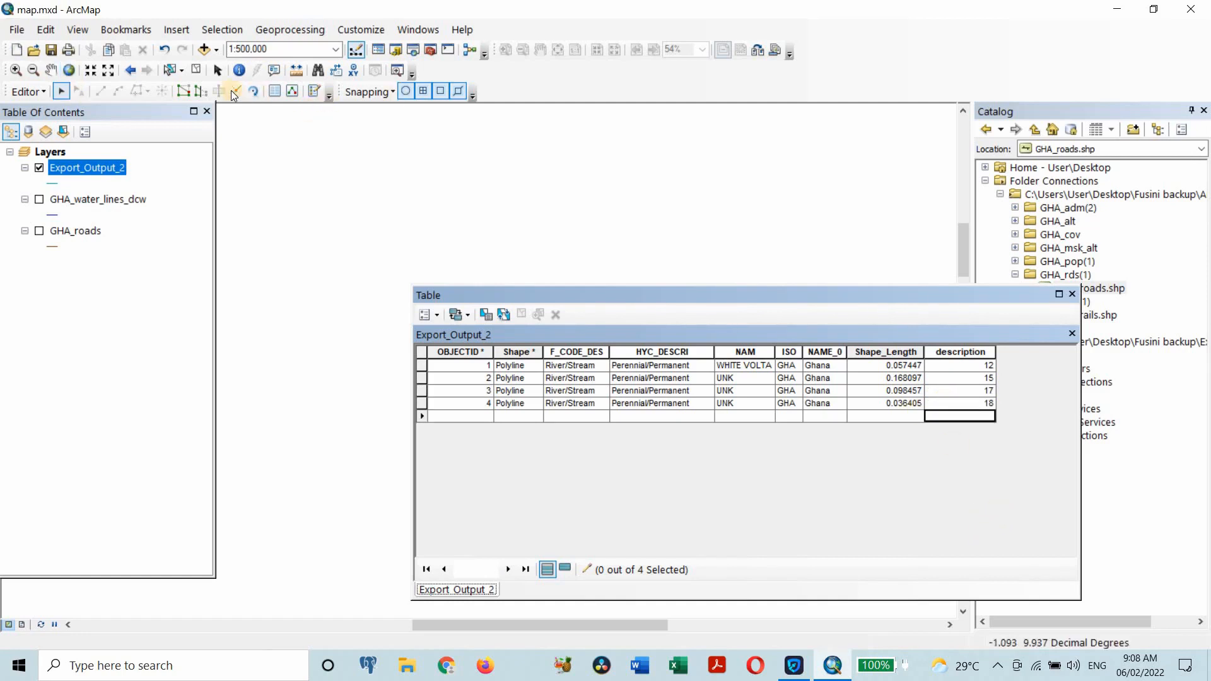
Save the attribute edits and stop the edit session.
click(40, 92)
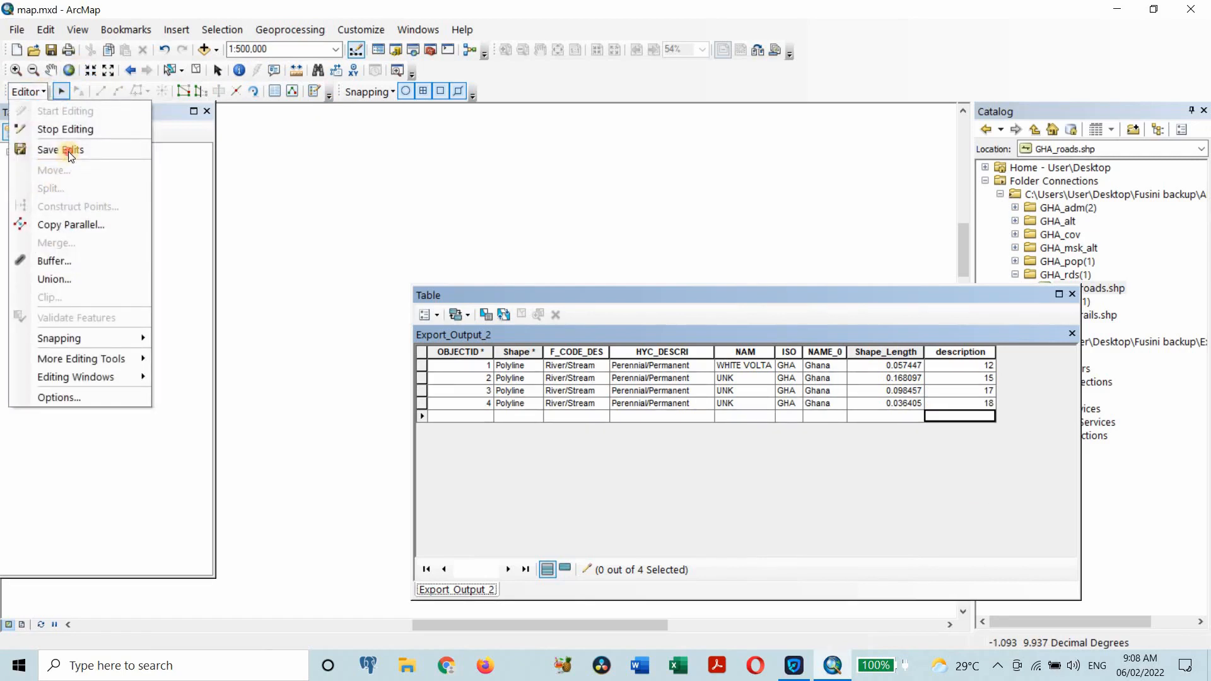
click(63, 150)
click(44, 92)
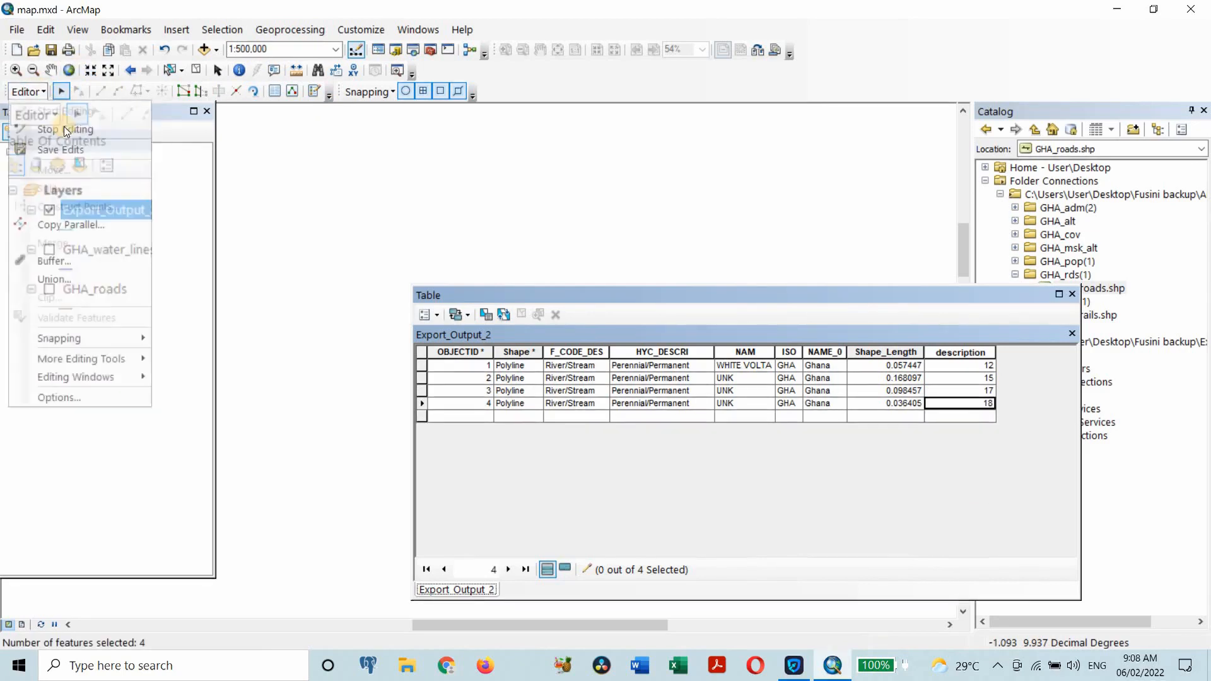
click(63, 126)
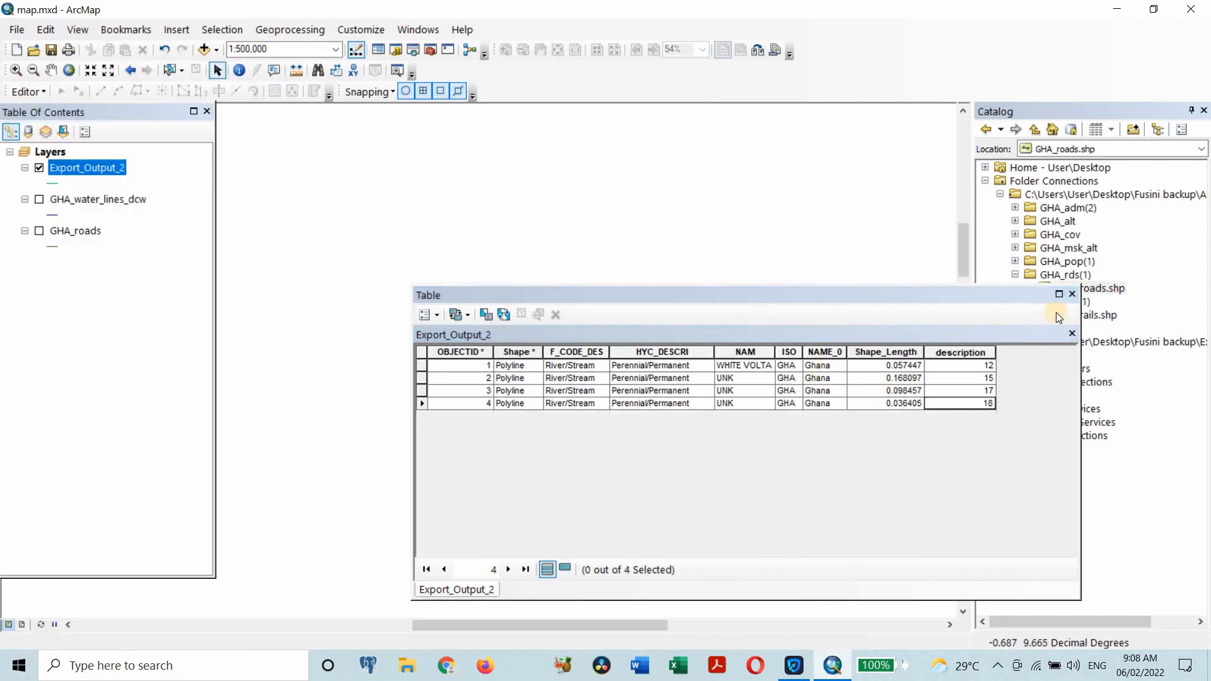
Close the Export_Output_2 attribute table and reopen it to check the saved description values.
click(1072, 294)
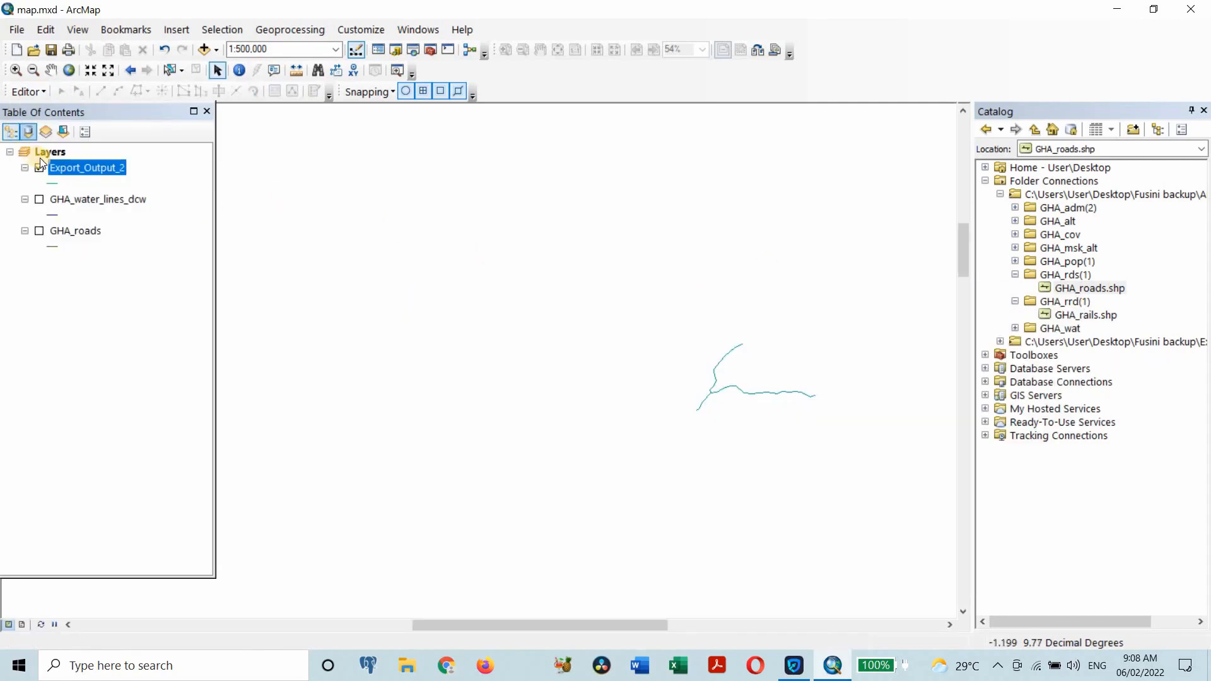
right_click(88, 167)
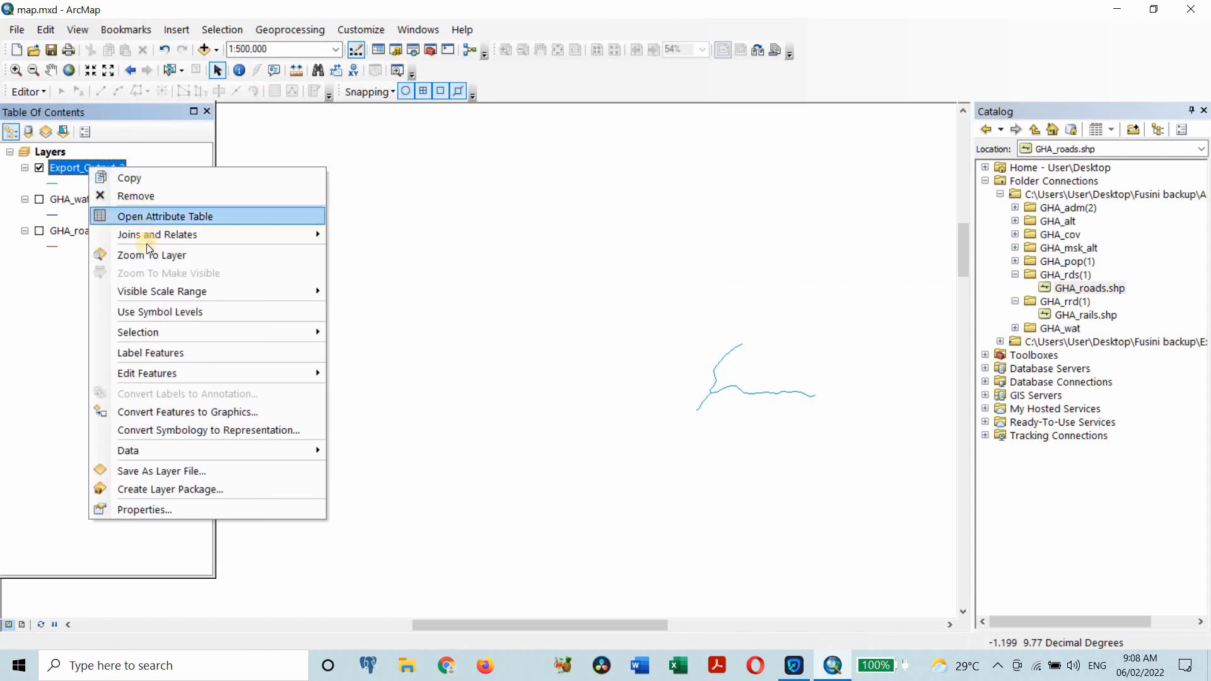
click(172, 216)
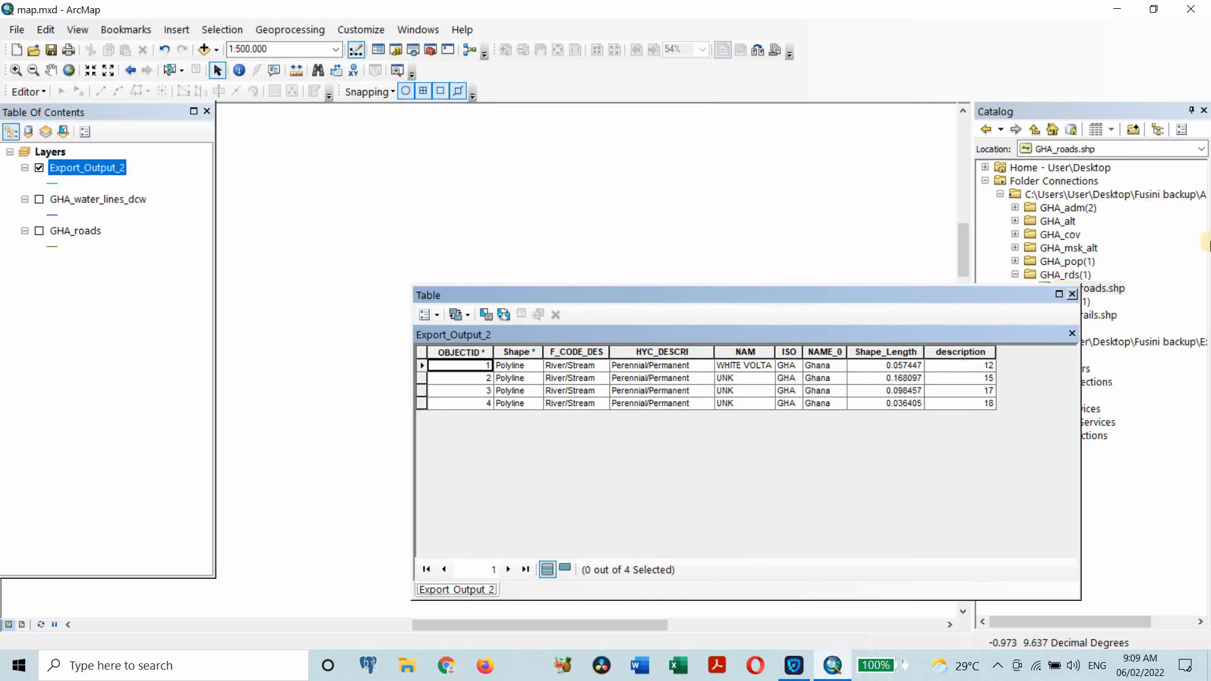
Close the attribute table and add MilitaryReservs.shp and Export_Output.shp from the Exercise 1 folder's Exercise1_data to the map.
click(1072, 294)
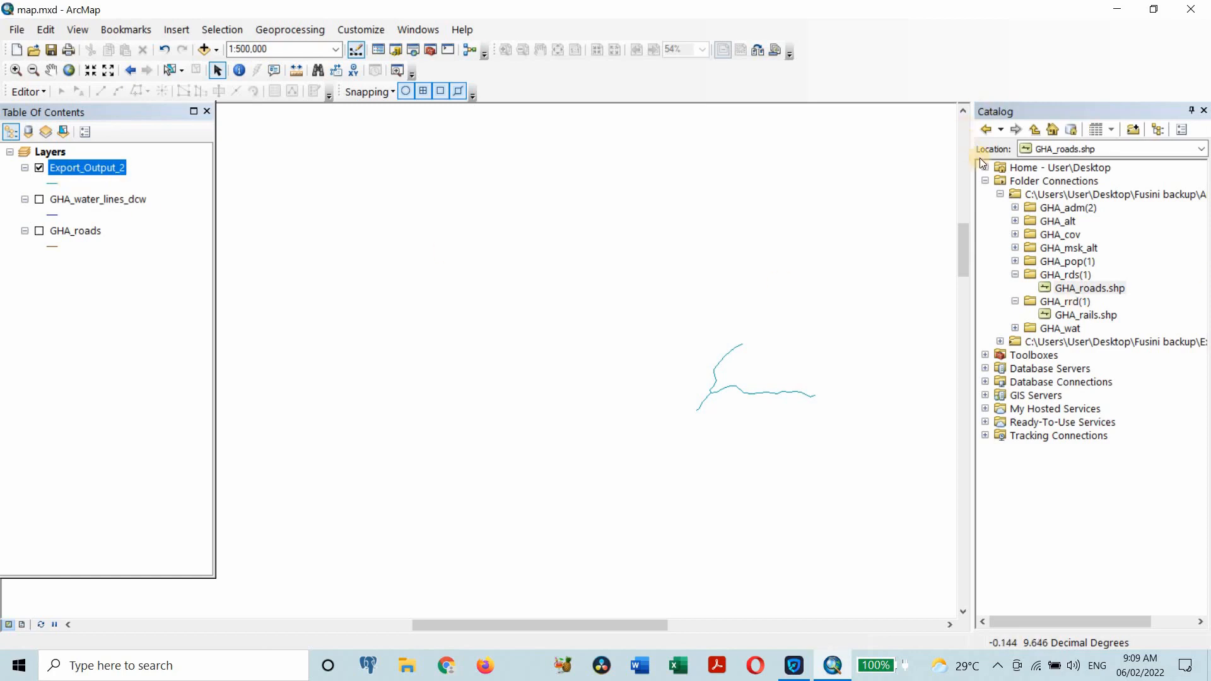
click(1001, 195)
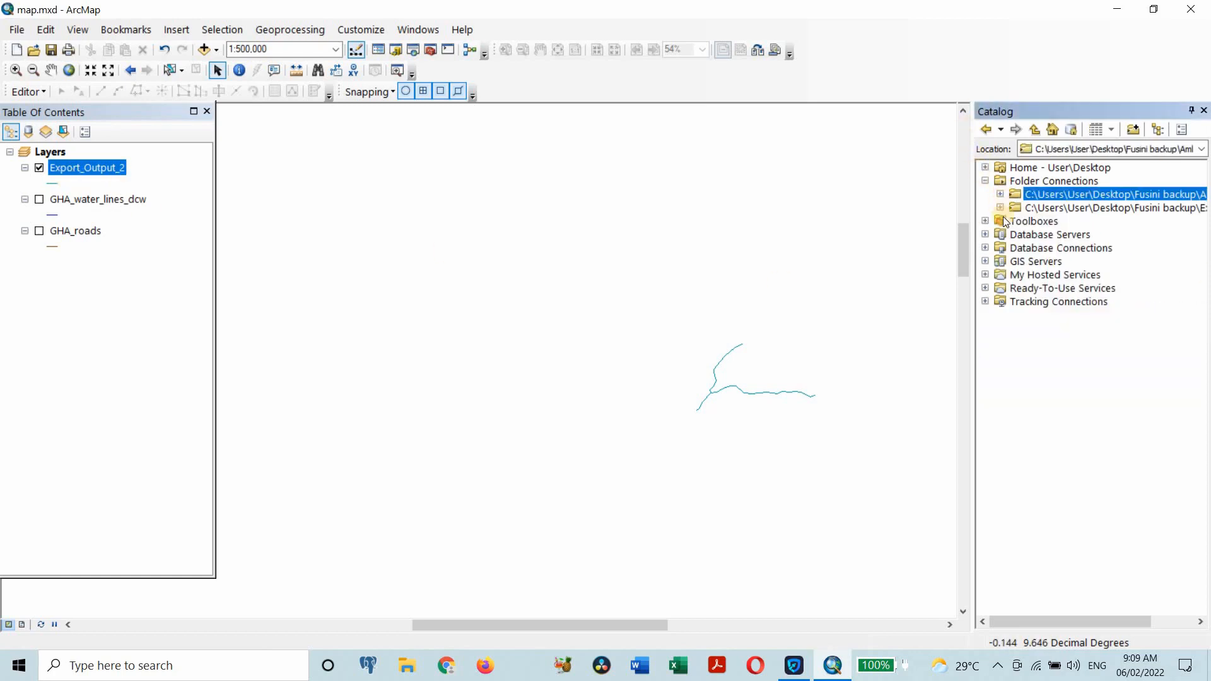
click(1000, 207)
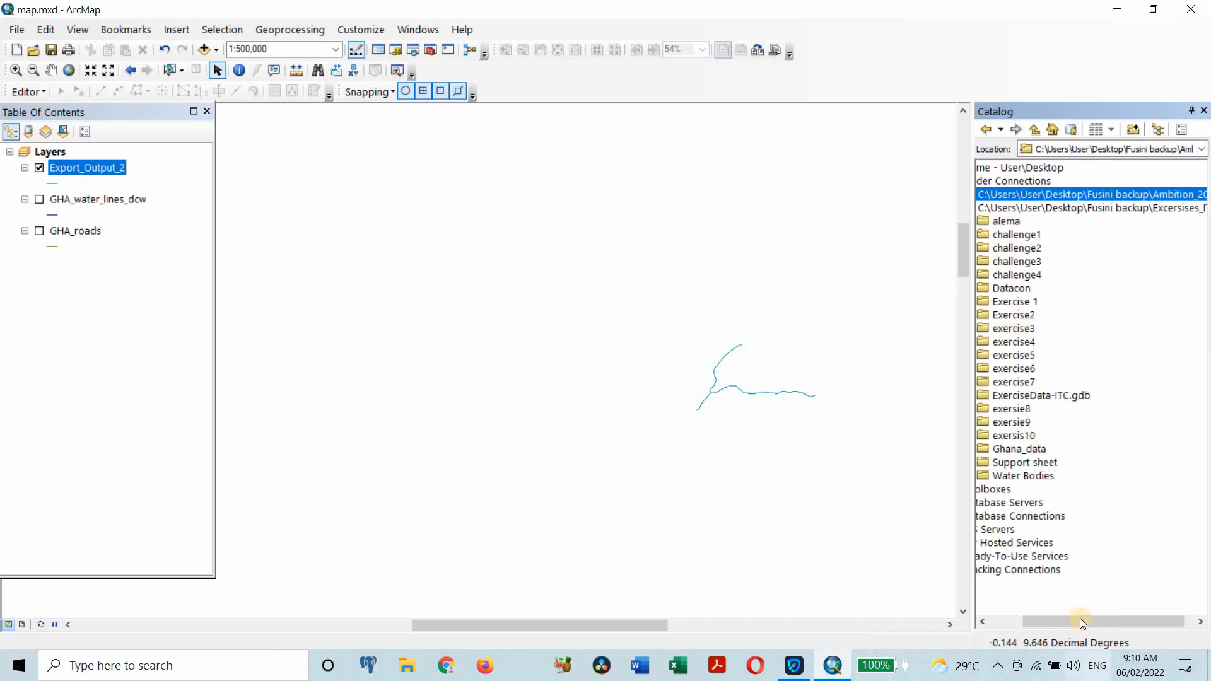
drag(1080, 618, 991, 616)
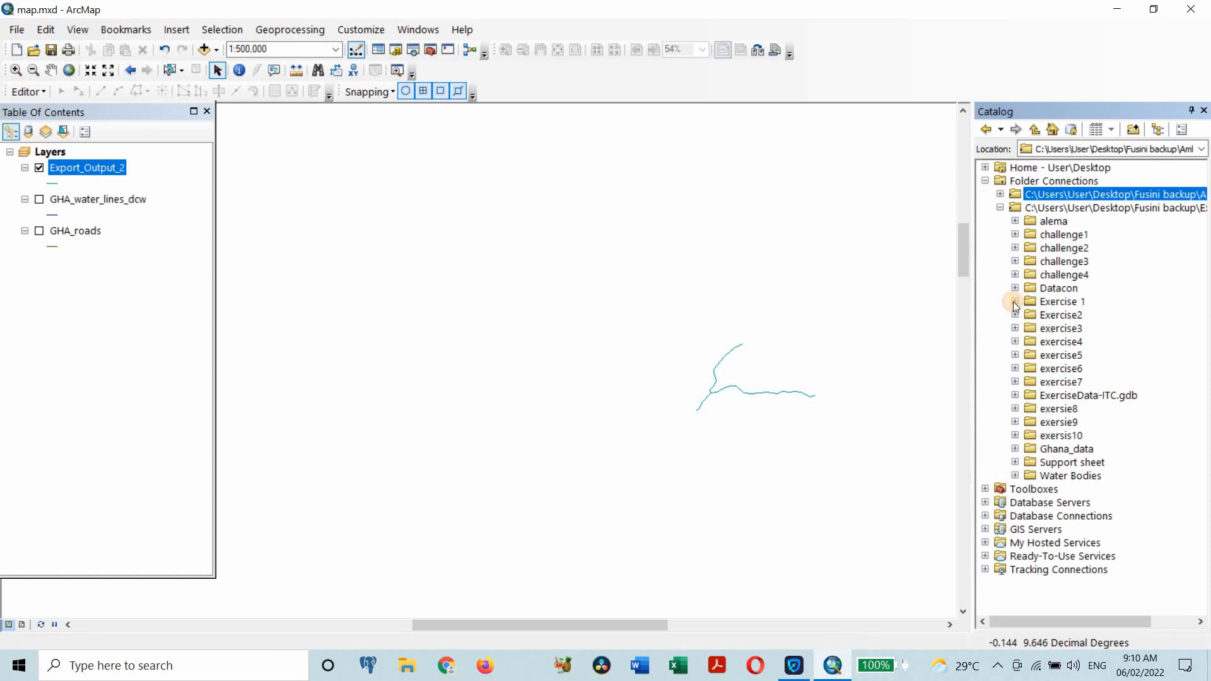
click(1015, 301)
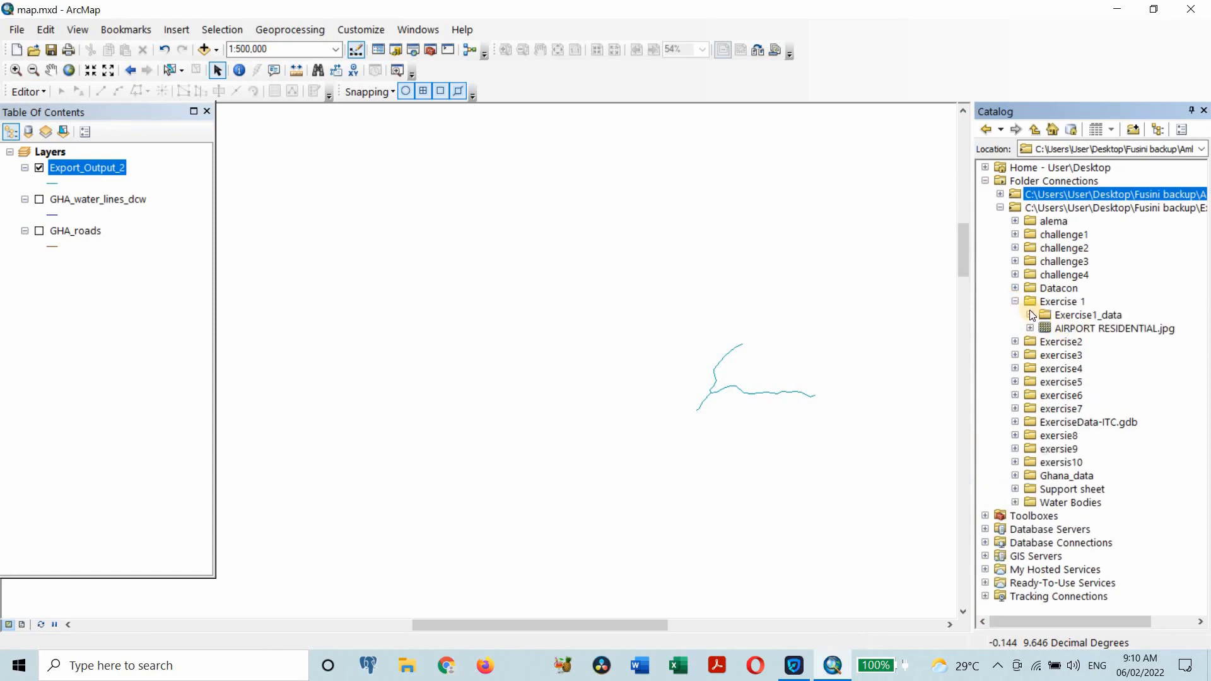
click(1030, 314)
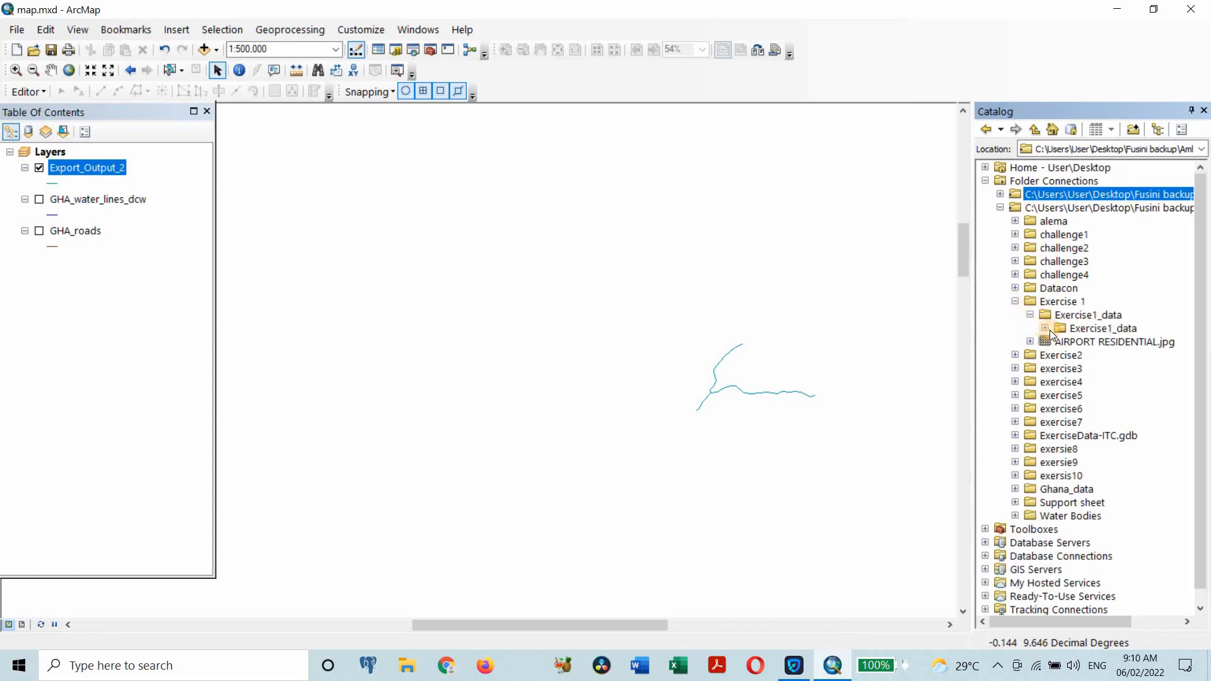
click(1045, 328)
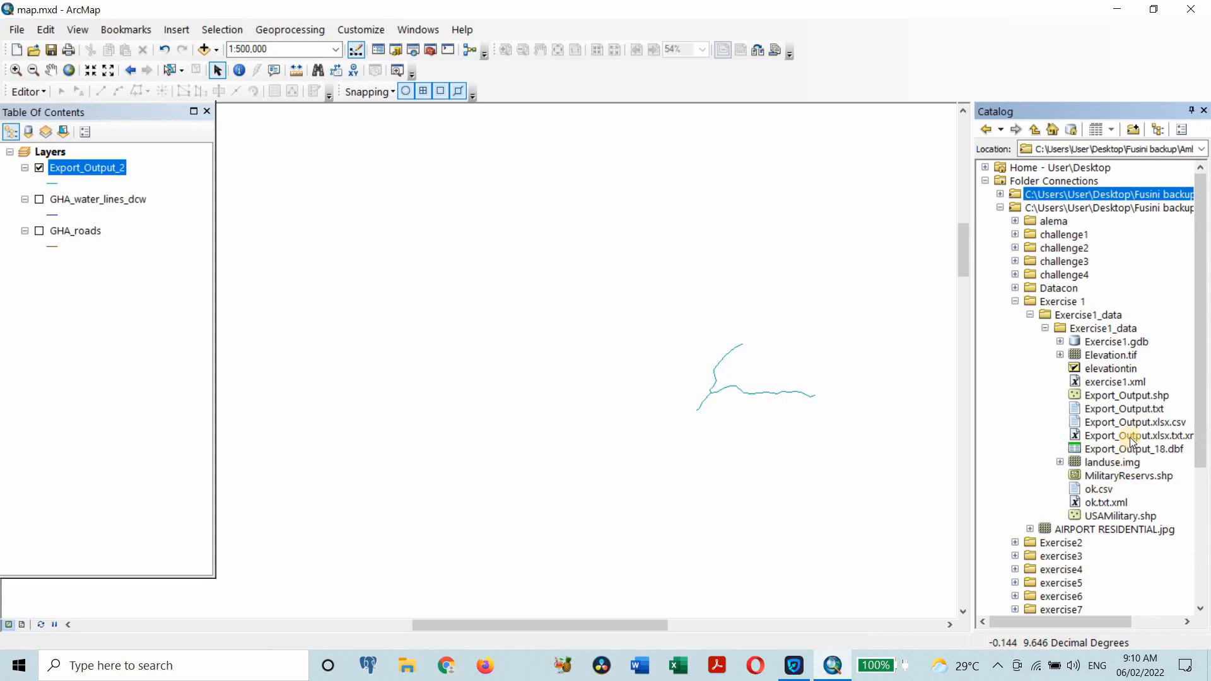
drag(1137, 476, 697, 451)
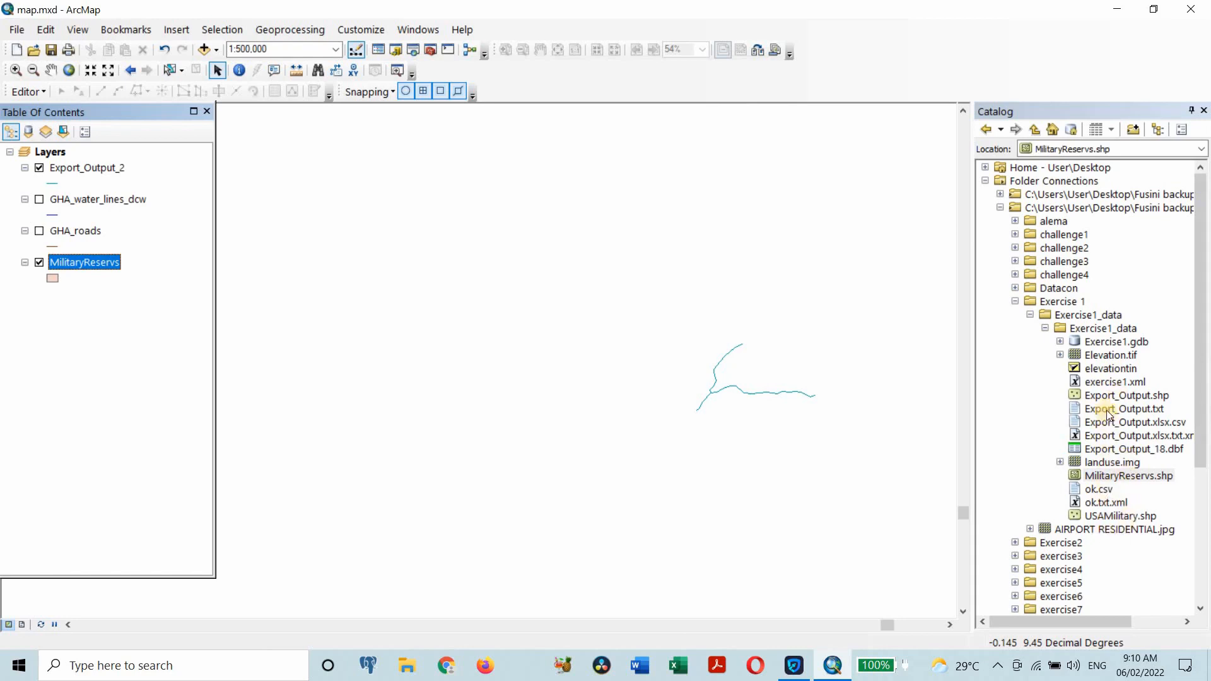
drag(1106, 392, 843, 391)
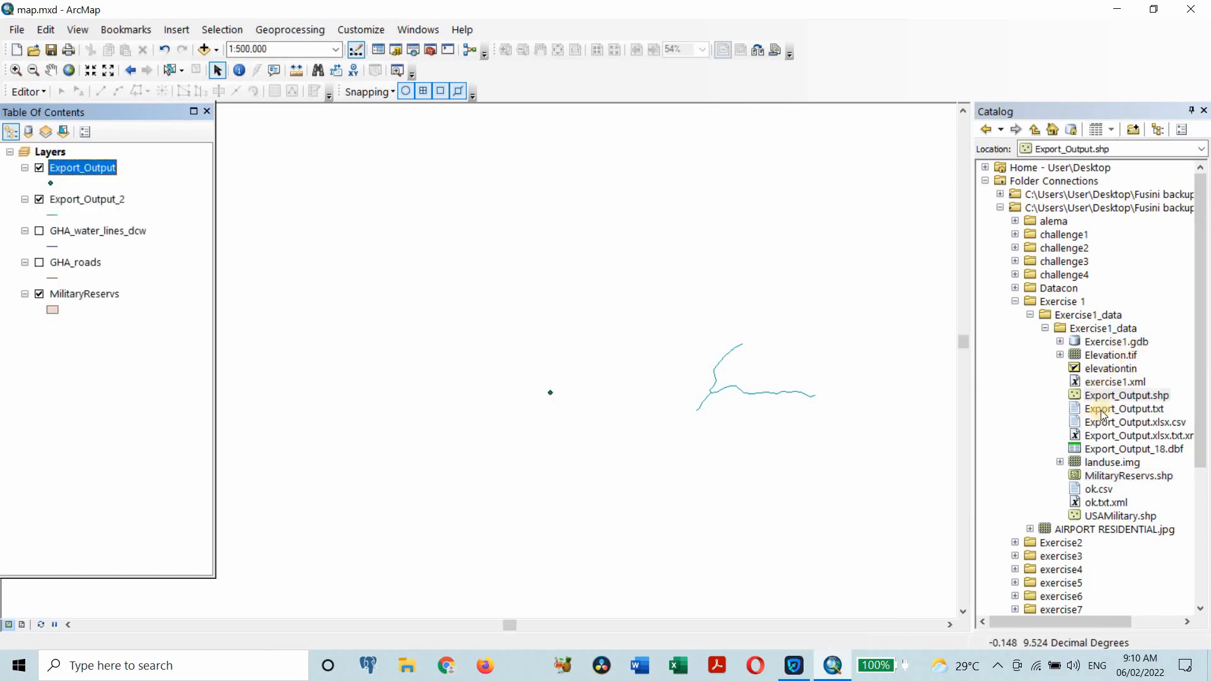
Add the Building feature class from the Basedata dataset of EnschedeData.gdb in Exercise2_data to the map.
scroll(1102, 413, down, 5)
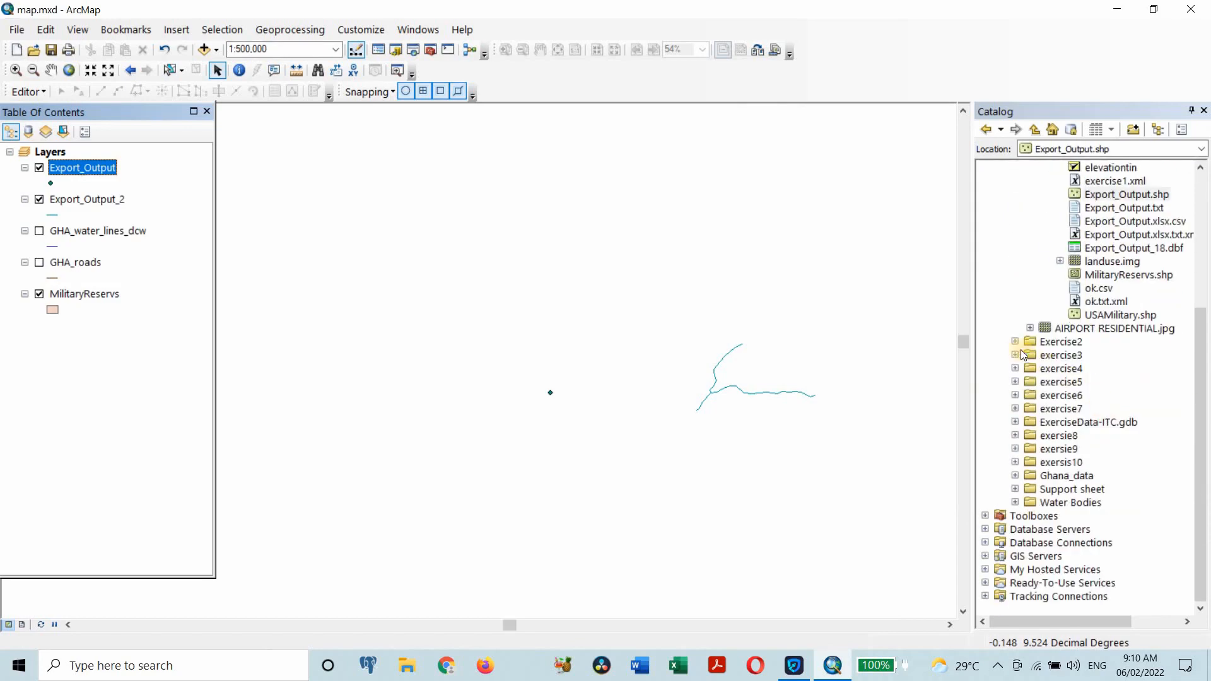
click(1014, 342)
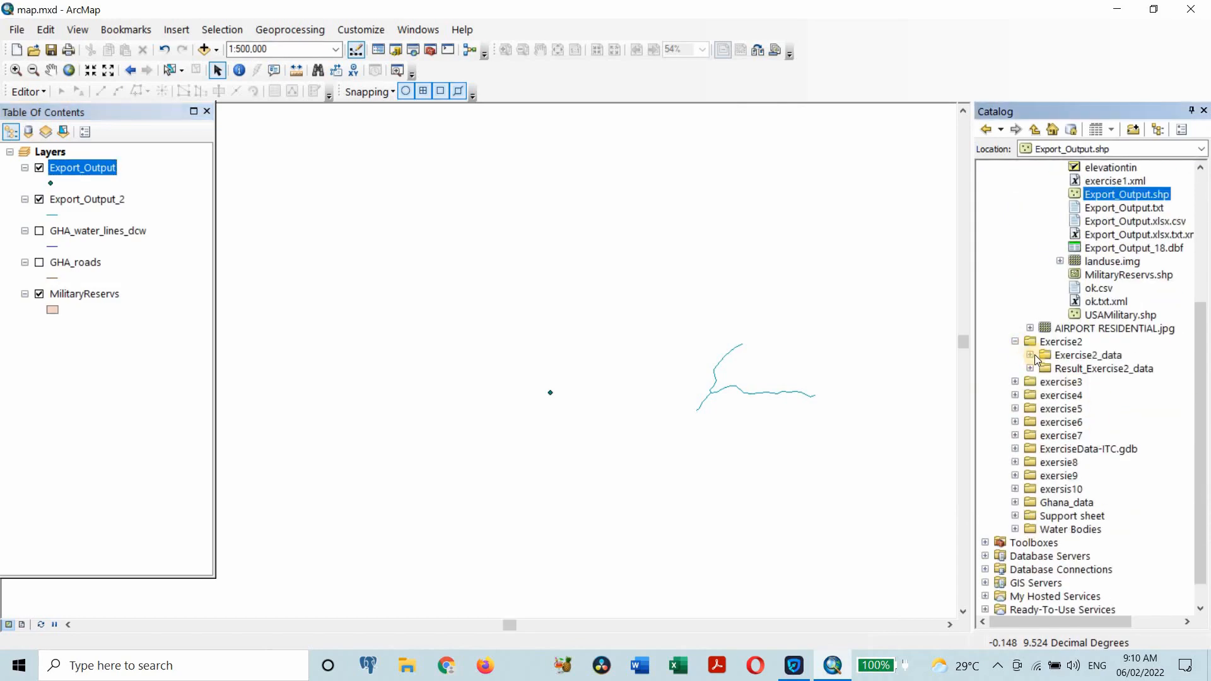
click(1030, 356)
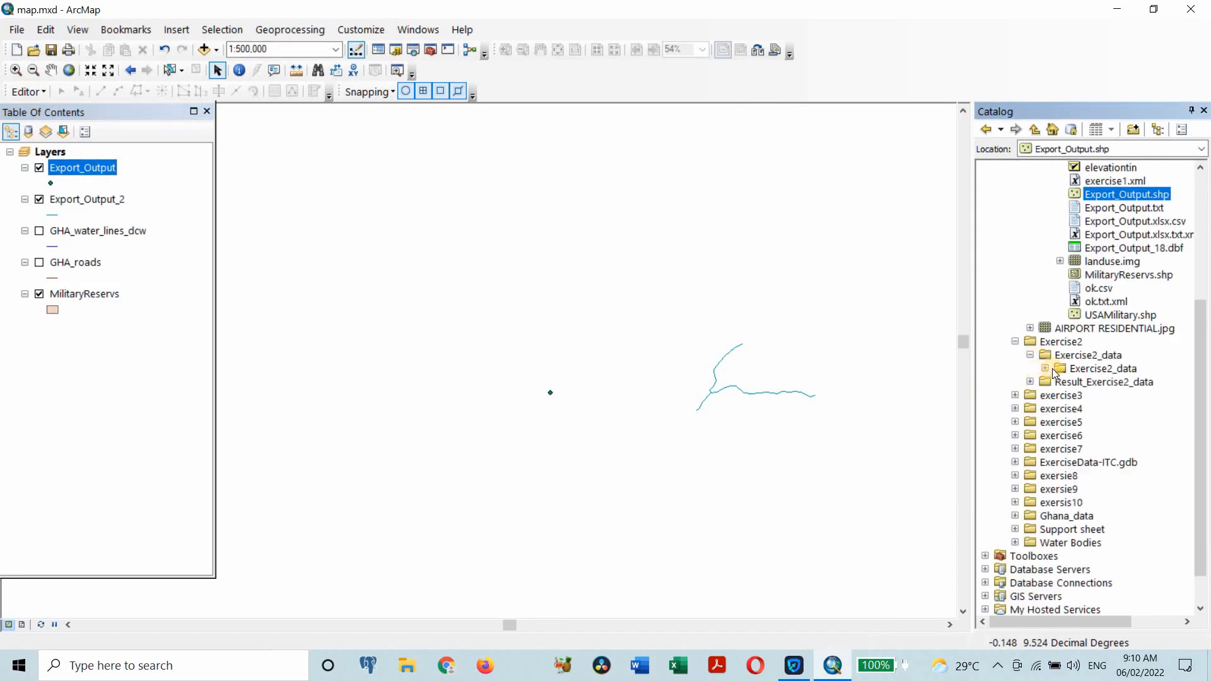
click(1042, 368)
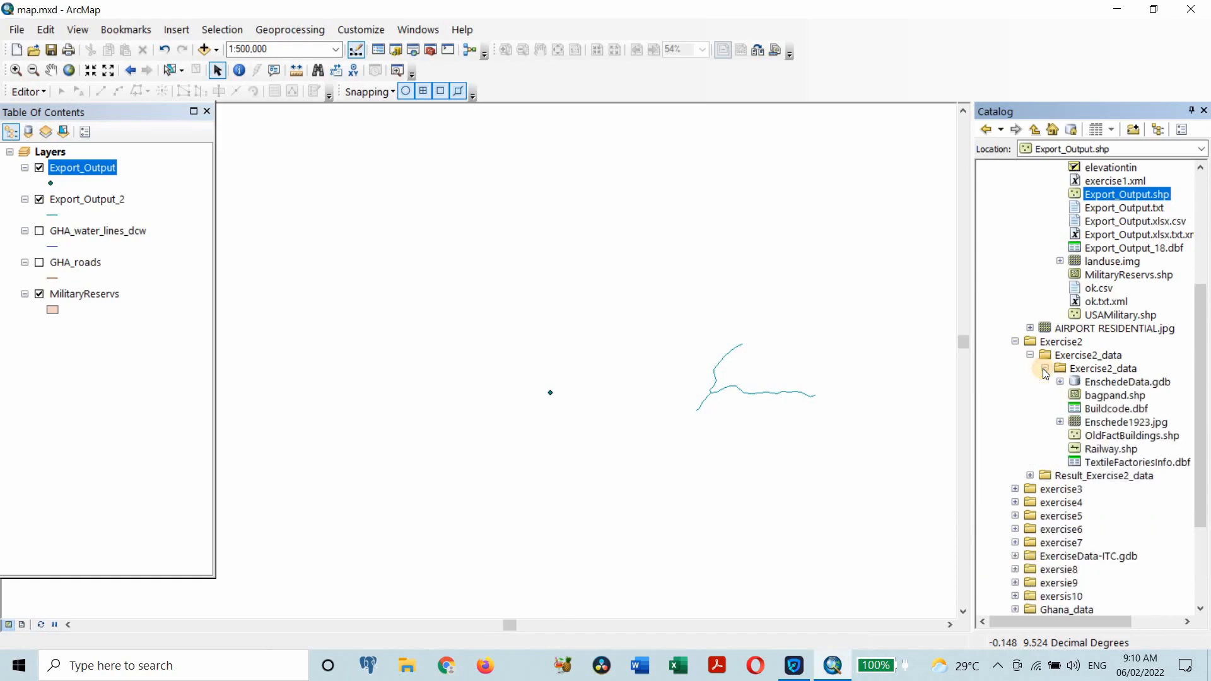
click(1061, 381)
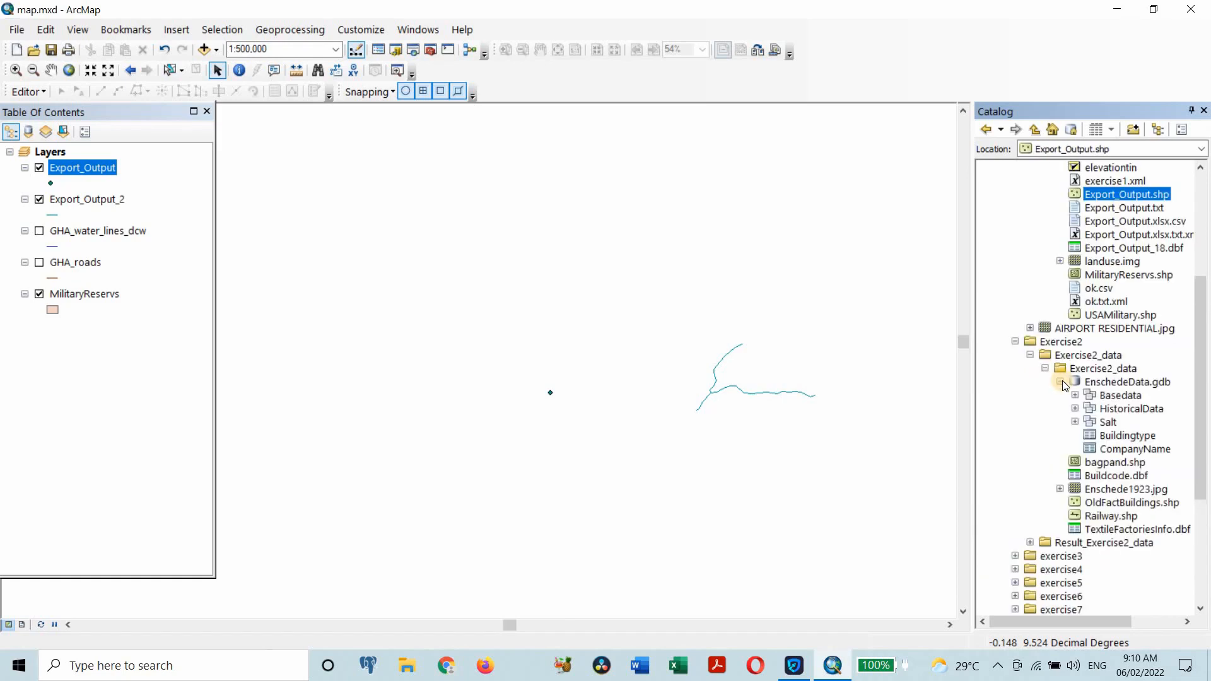
click(1075, 396)
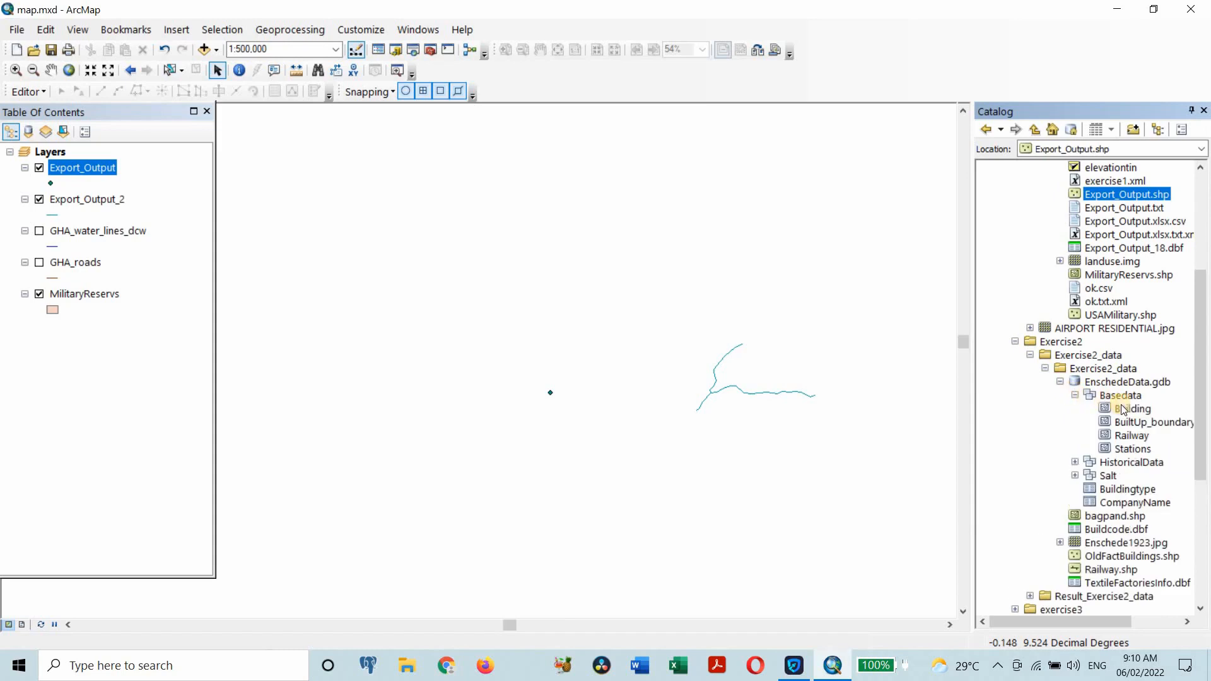
click(1132, 408)
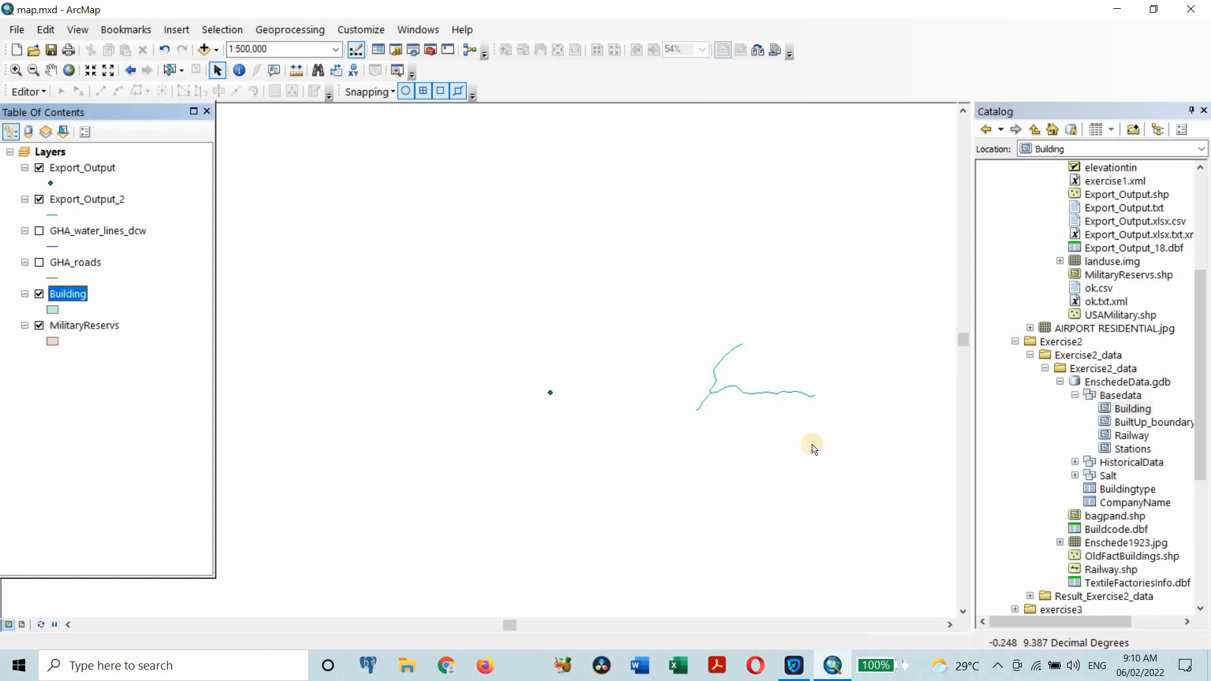
Remove the Export_Output, Export_Output_2, GHA_water_lines_dcw, GHA_roads and MilitaryReservs layers from the map.
right_click(88, 170)
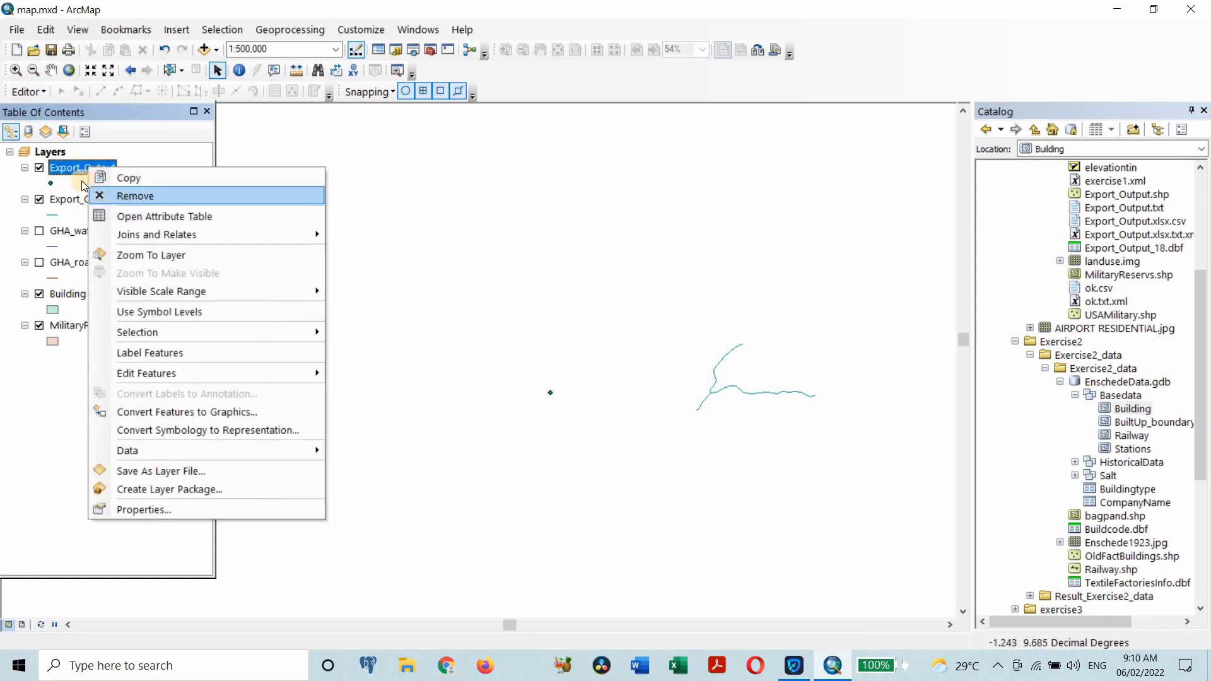
click(96, 194)
click(81, 169)
right_click(79, 168)
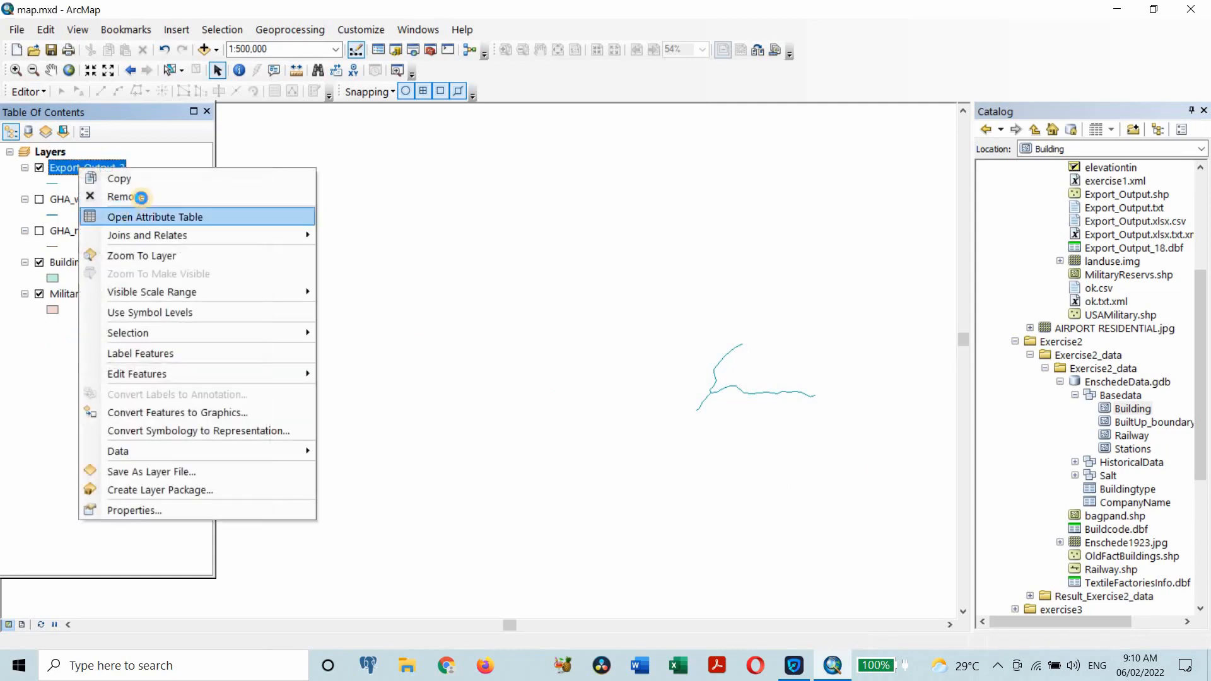
click(98, 166)
right_click(96, 167)
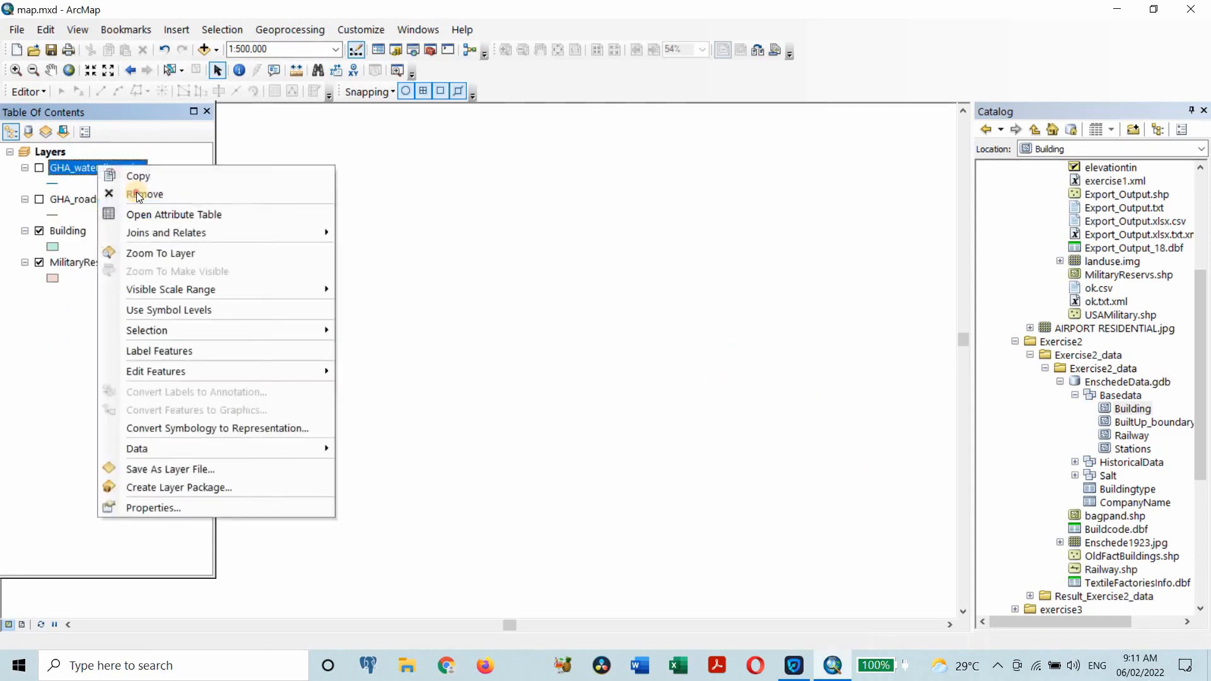
click(98, 192)
right_click(78, 171)
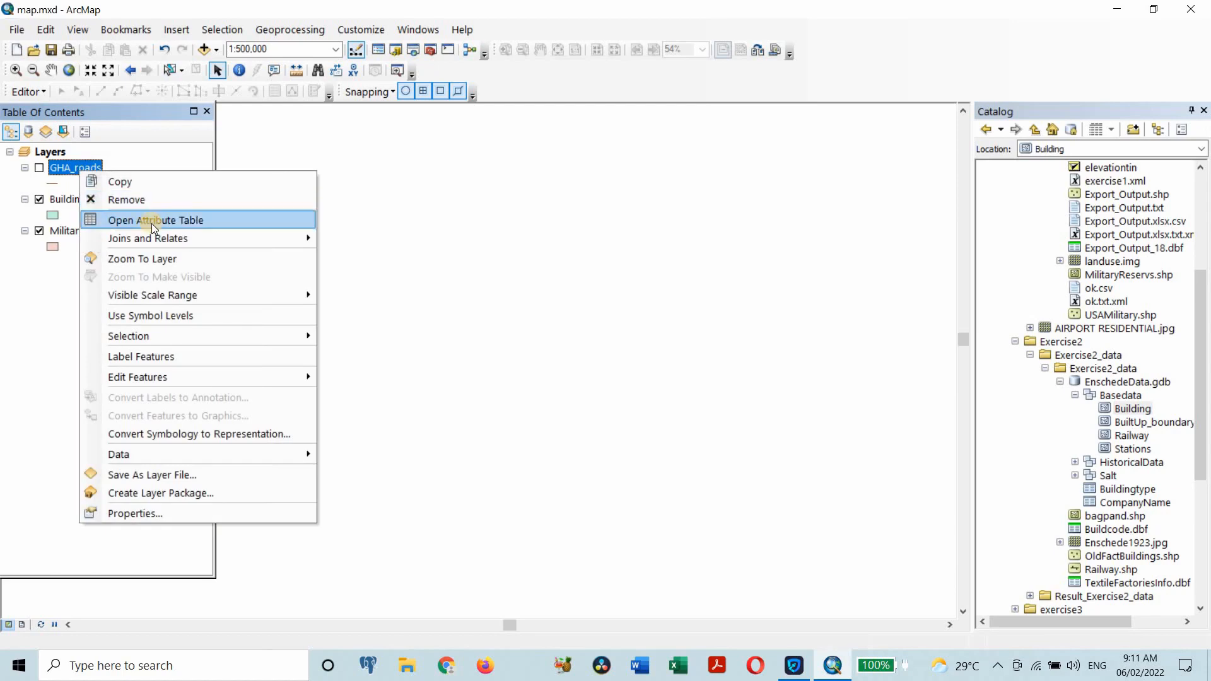
click(82, 199)
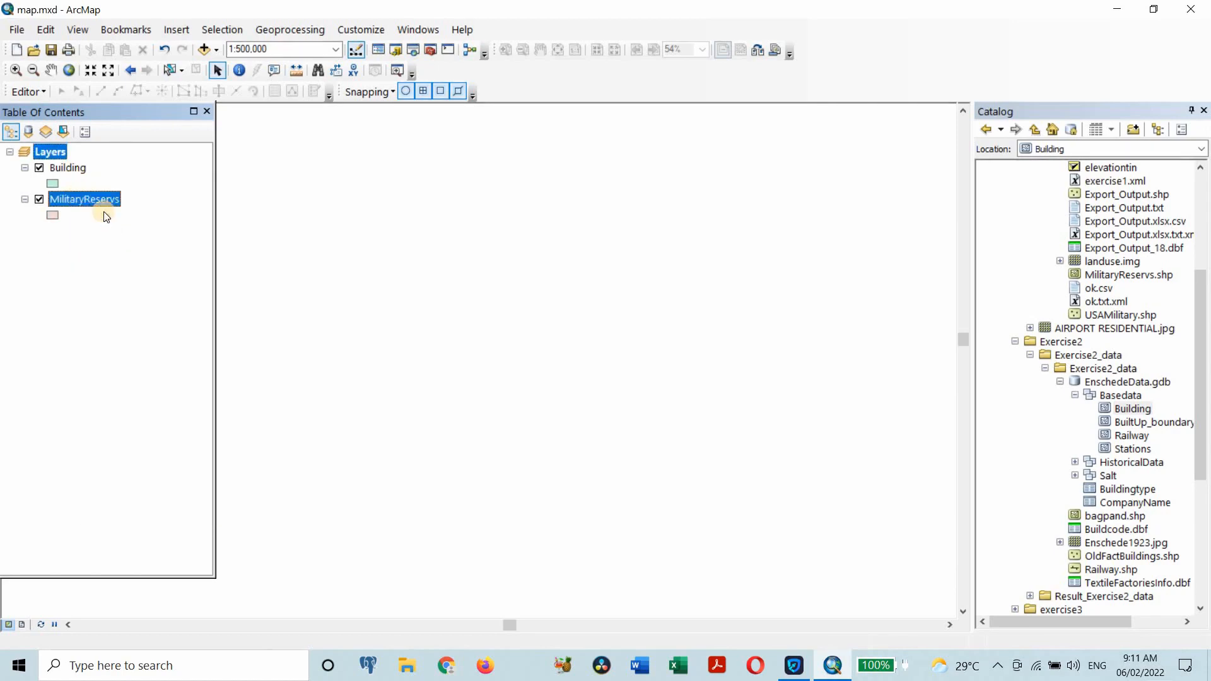
right_click(78, 198)
click(104, 224)
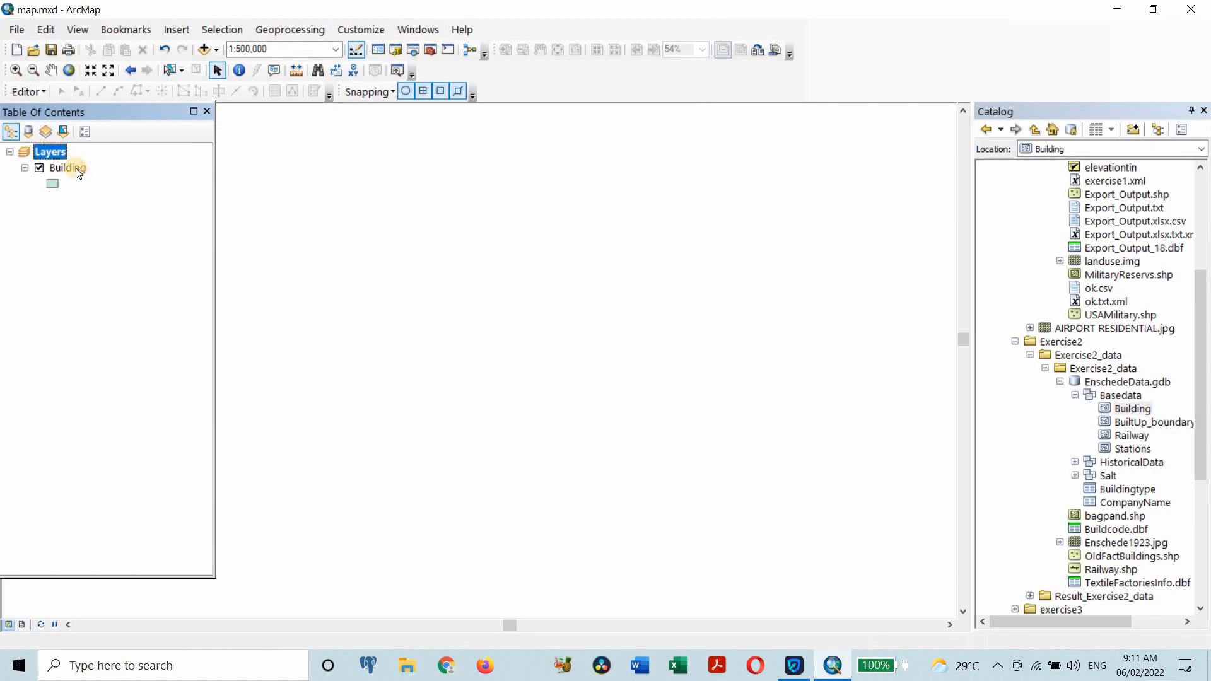
Zoom to the extent of the Building layer and remove that layer from the map.
right_click(76, 168)
click(123, 256)
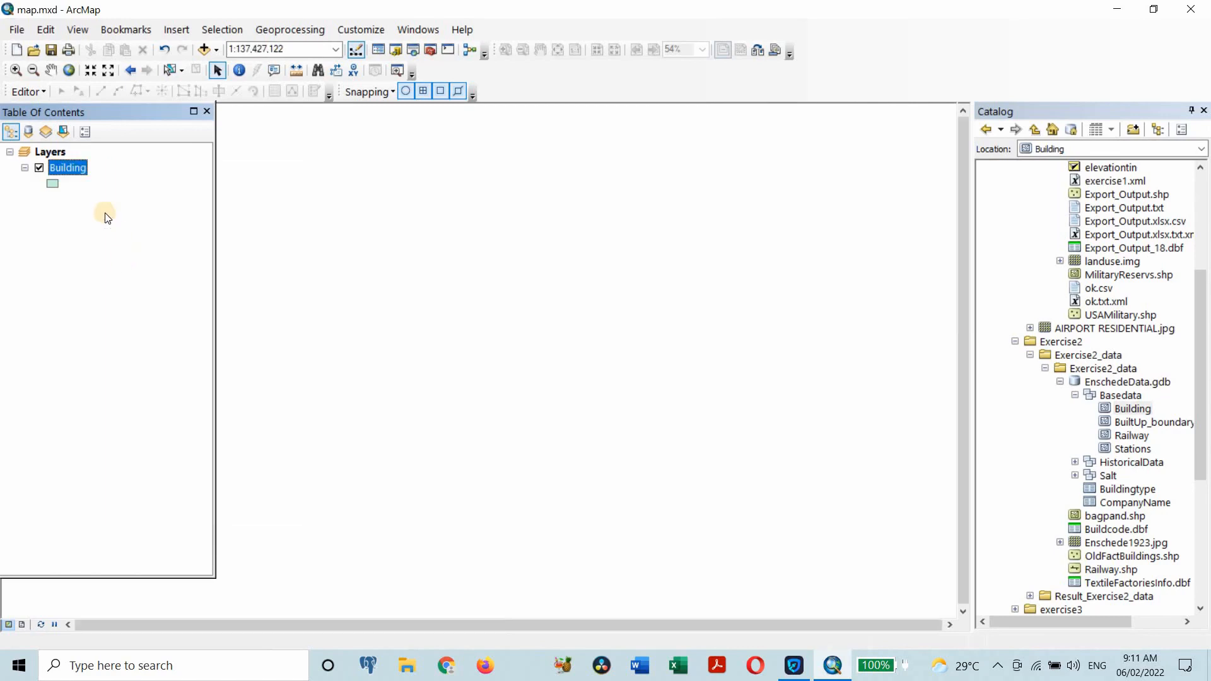
right_click(68, 167)
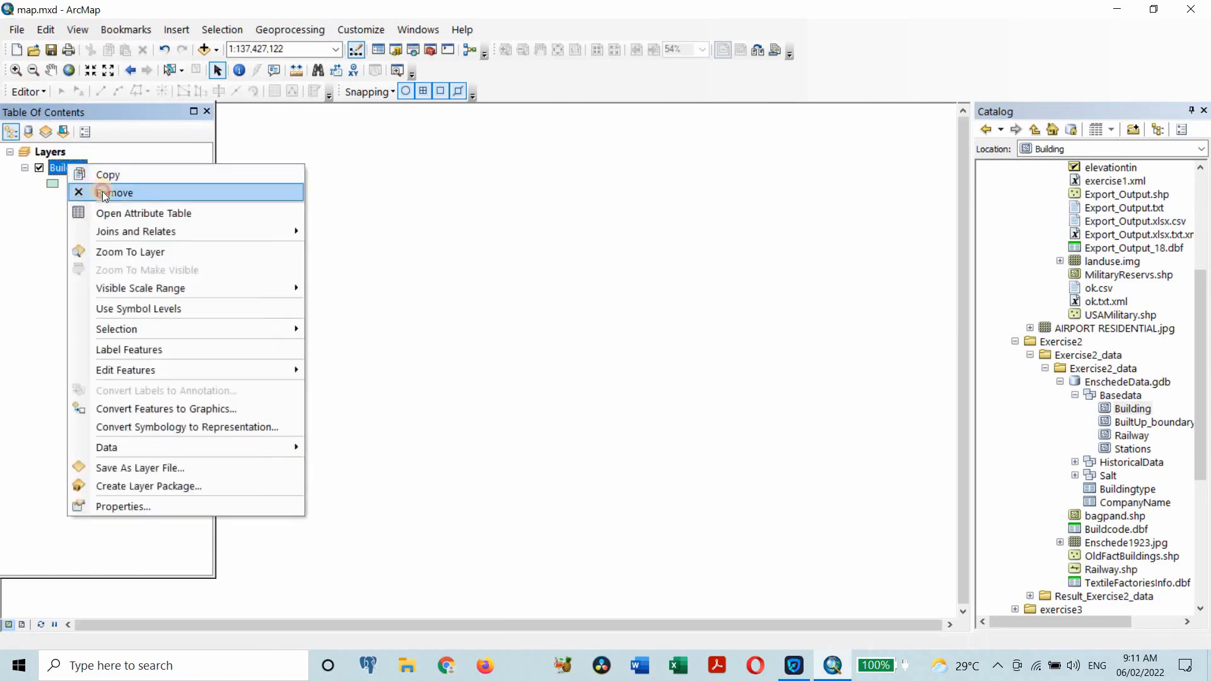
click(104, 192)
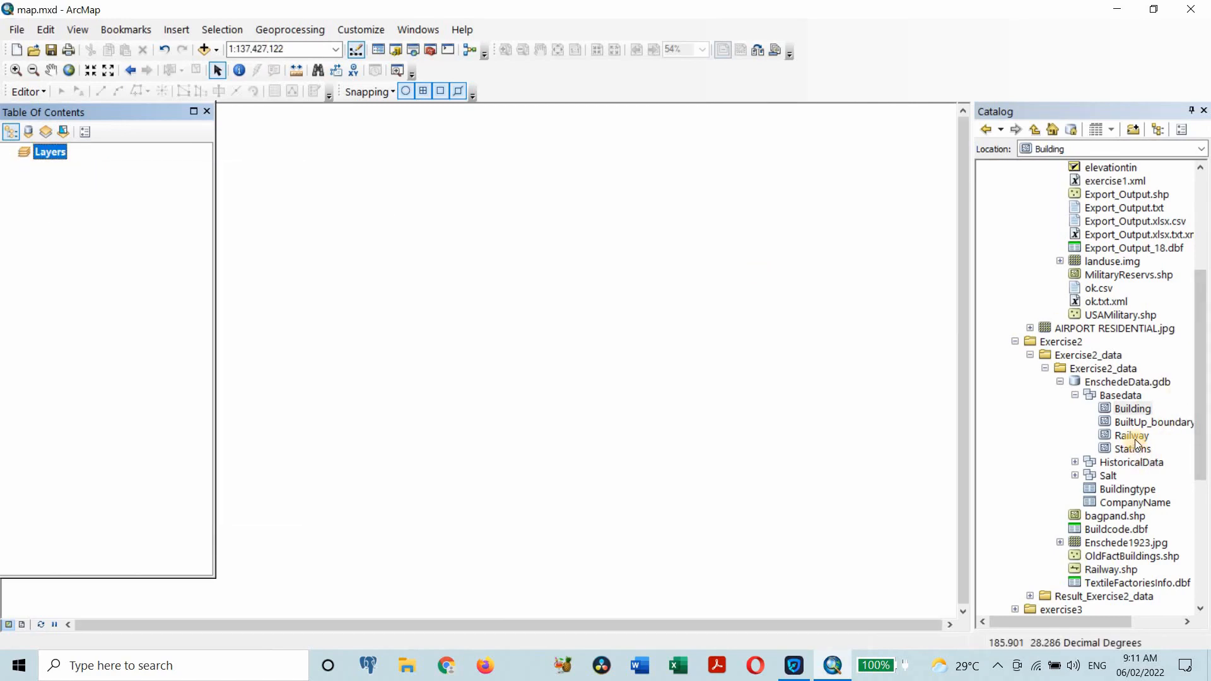
Add the Railway feature class from Basedata and busstops.shp from exersie8's Exercise8_data folder, dismissing the coordinate system warnings.
drag(1133, 434, 692, 427)
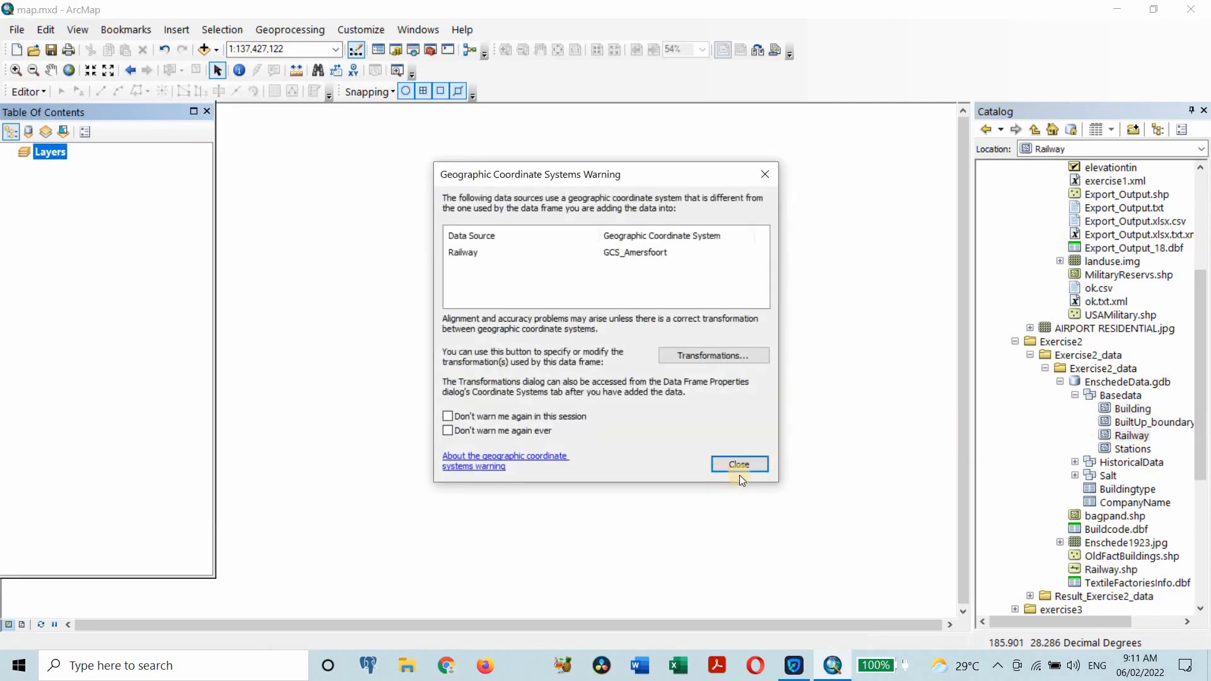
click(739, 468)
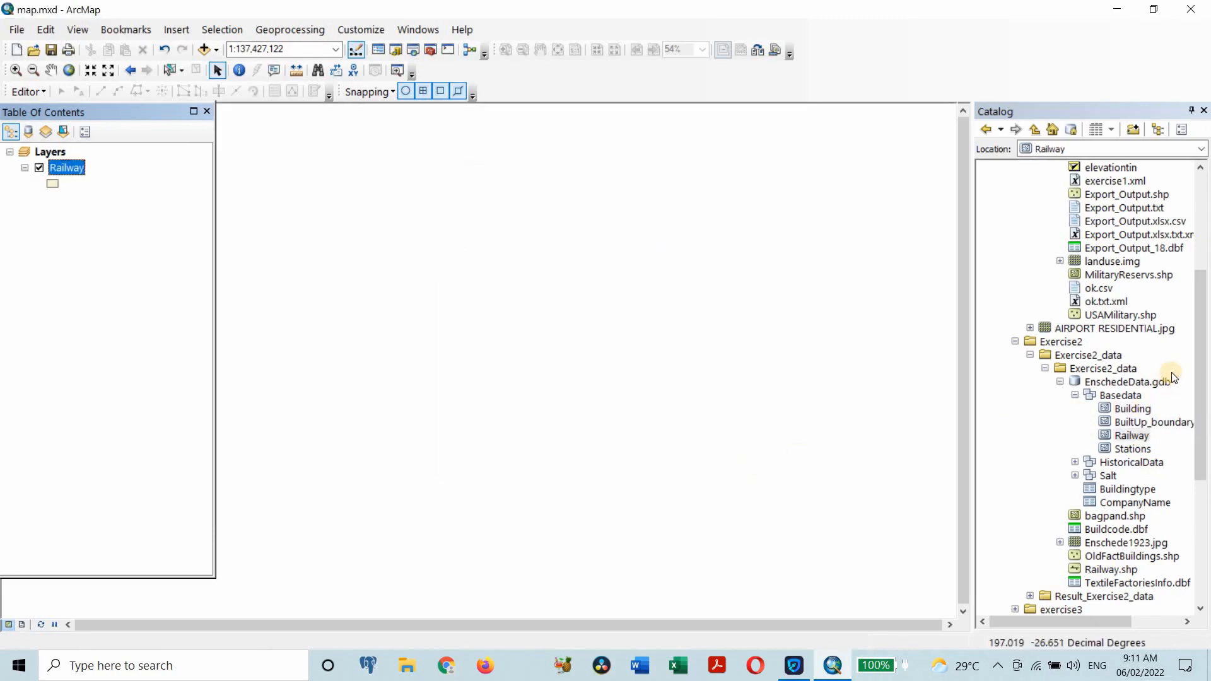
scroll(1104, 536, down, 5)
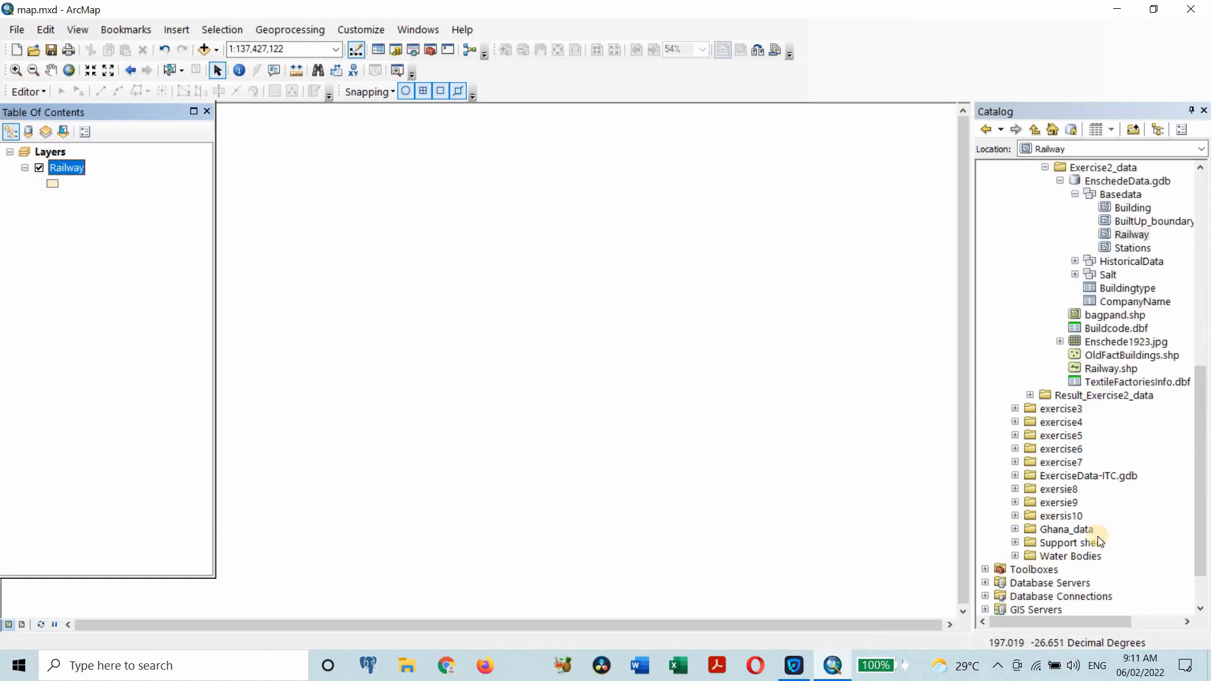
click(1015, 489)
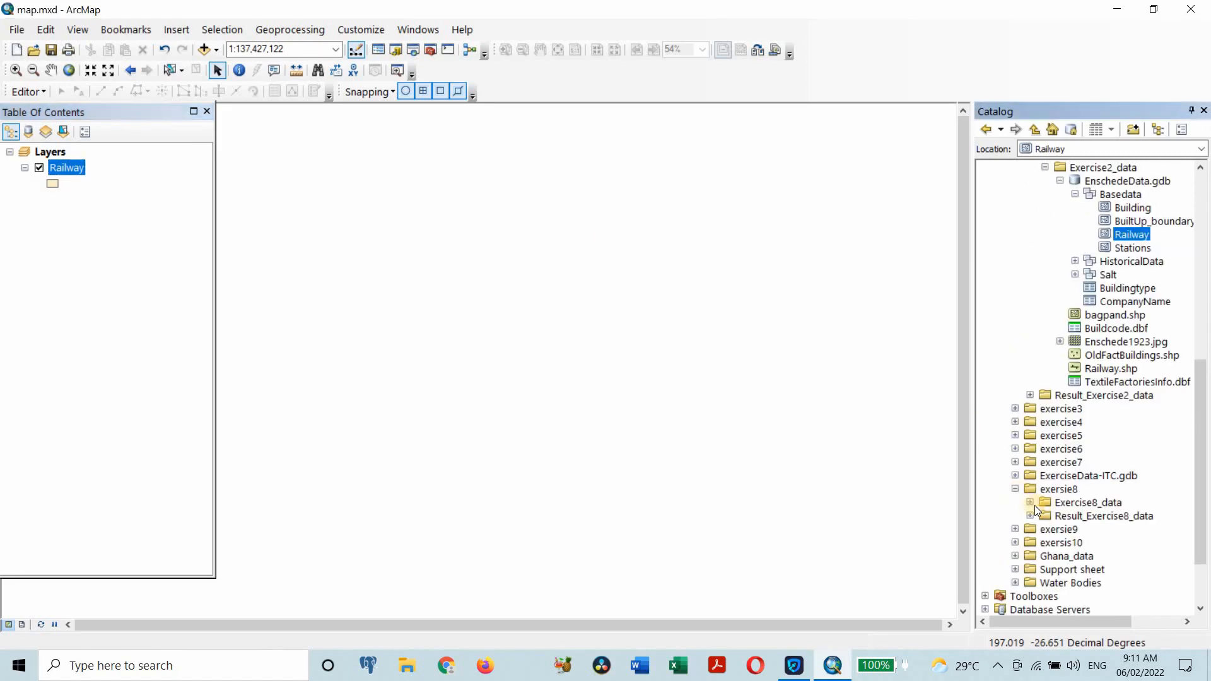
click(1030, 502)
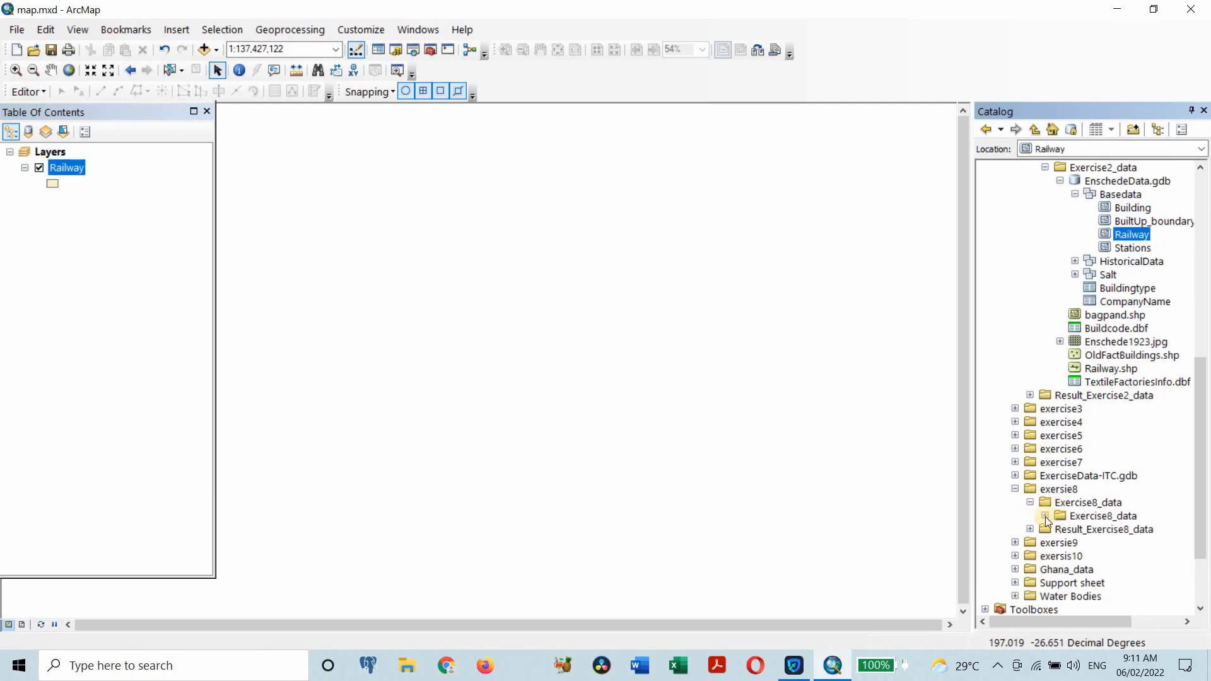
click(1046, 516)
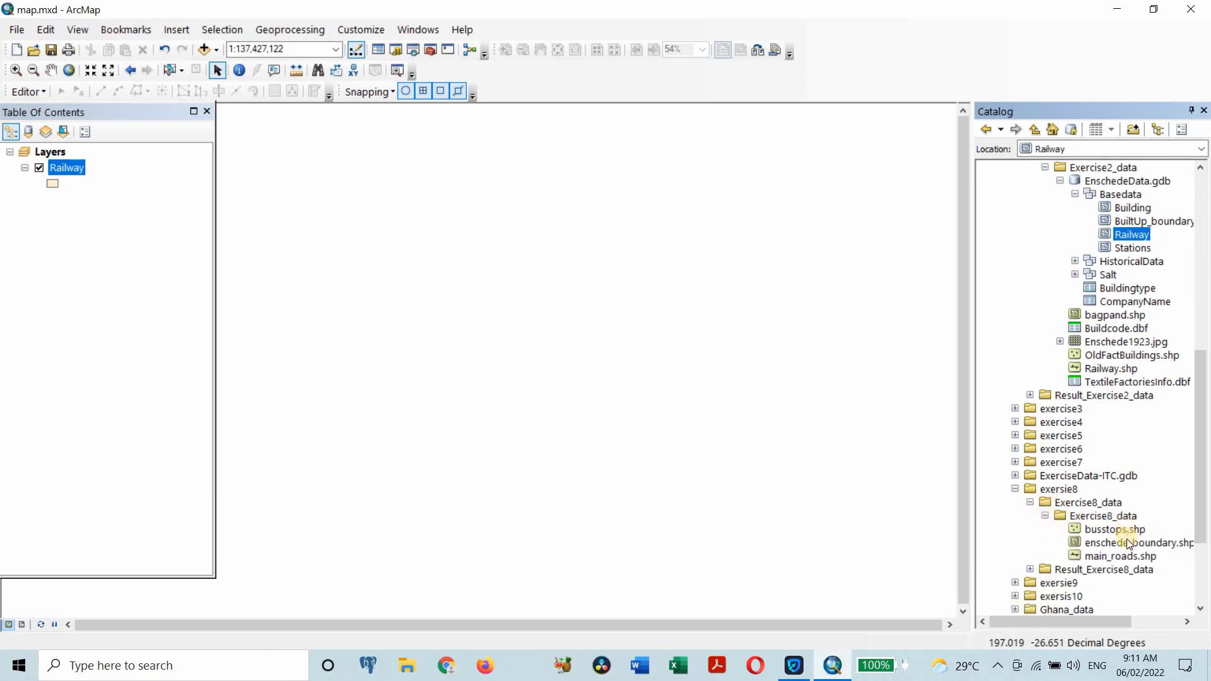
drag(1127, 533, 728, 527)
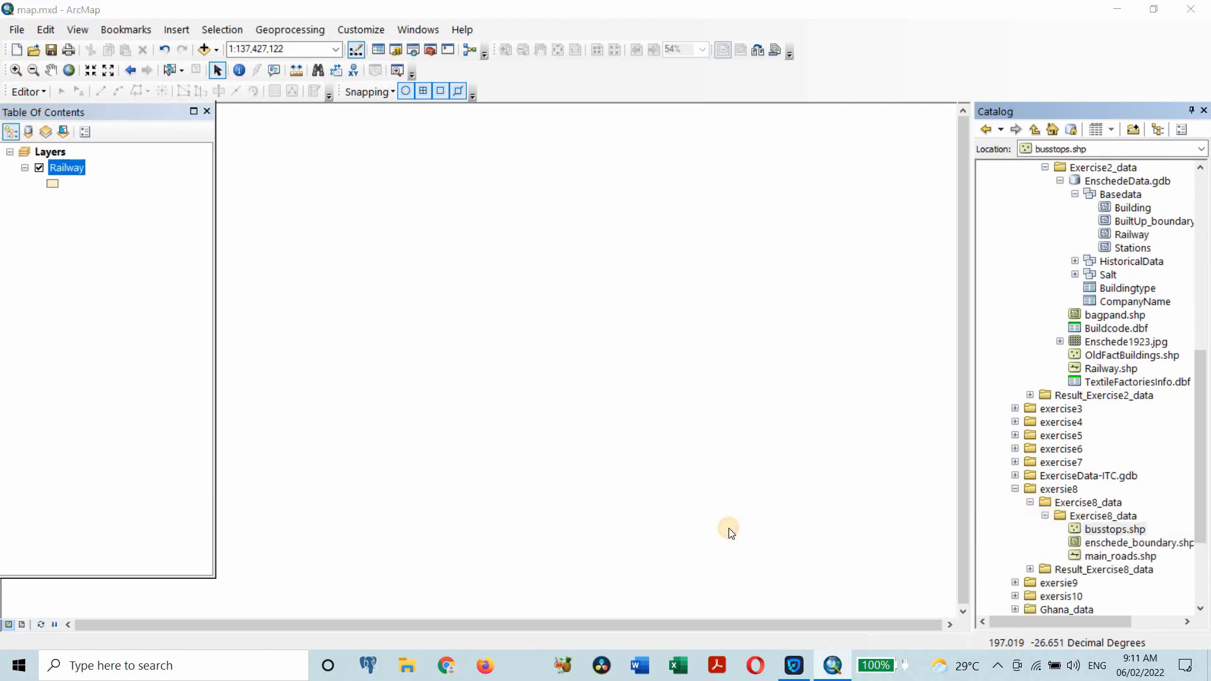
click(739, 464)
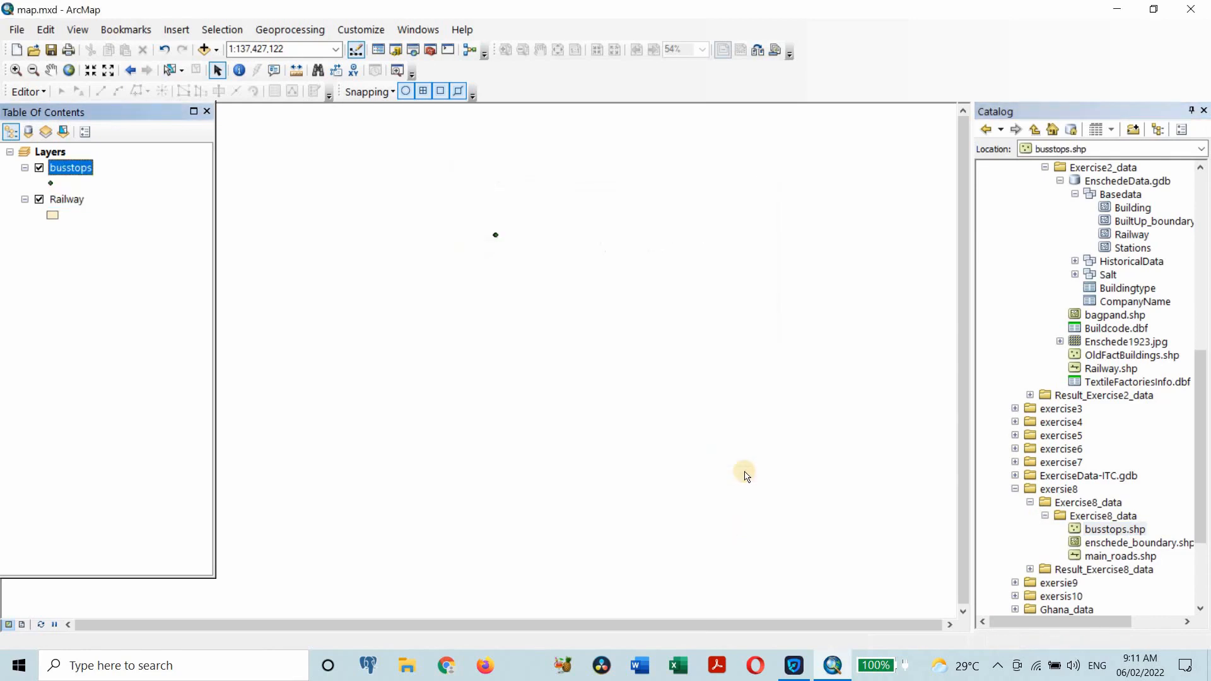
Zoom in on the busstops points on the map.
scroll(522, 386, up, 2)
scroll(521, 386, up, 1)
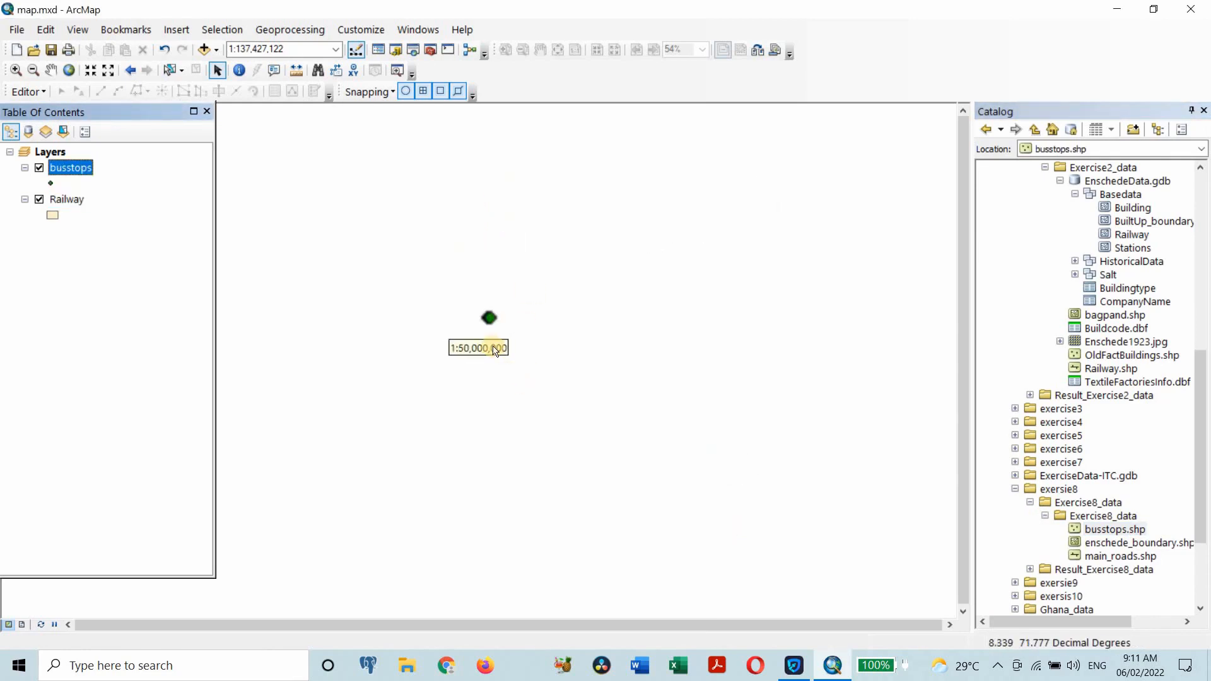
Set the busstops layer's symbology to unique-value categories with name as the value field.
right_click(67, 164)
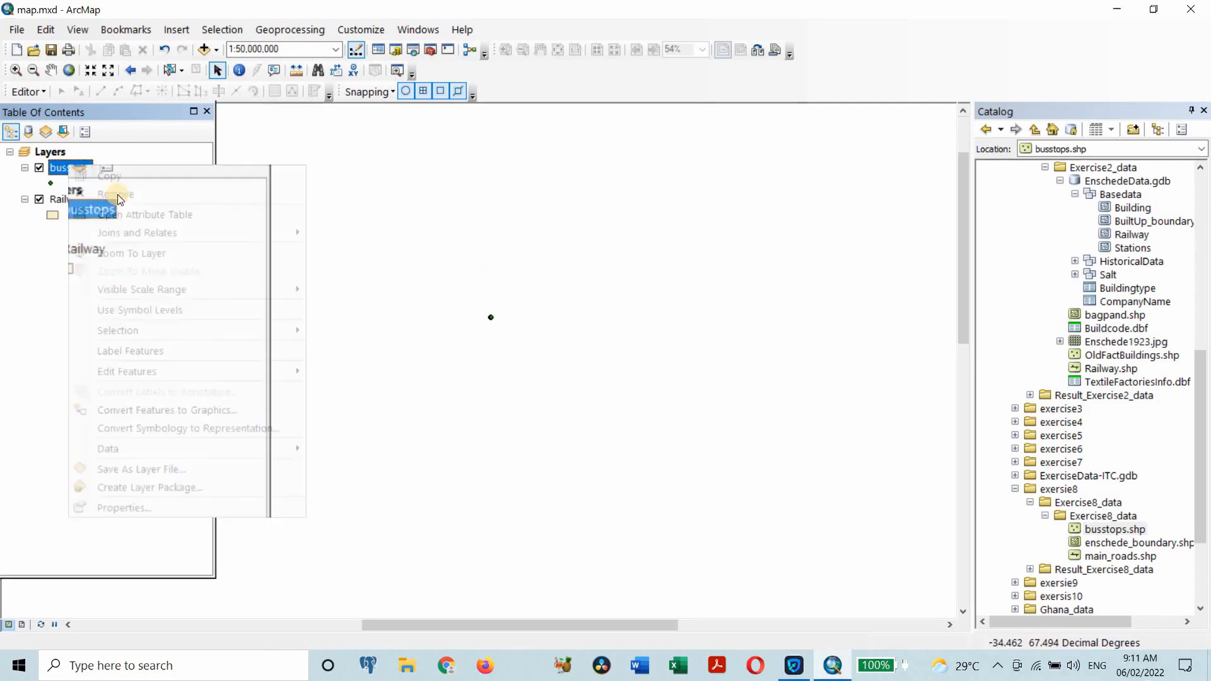
click(132, 259)
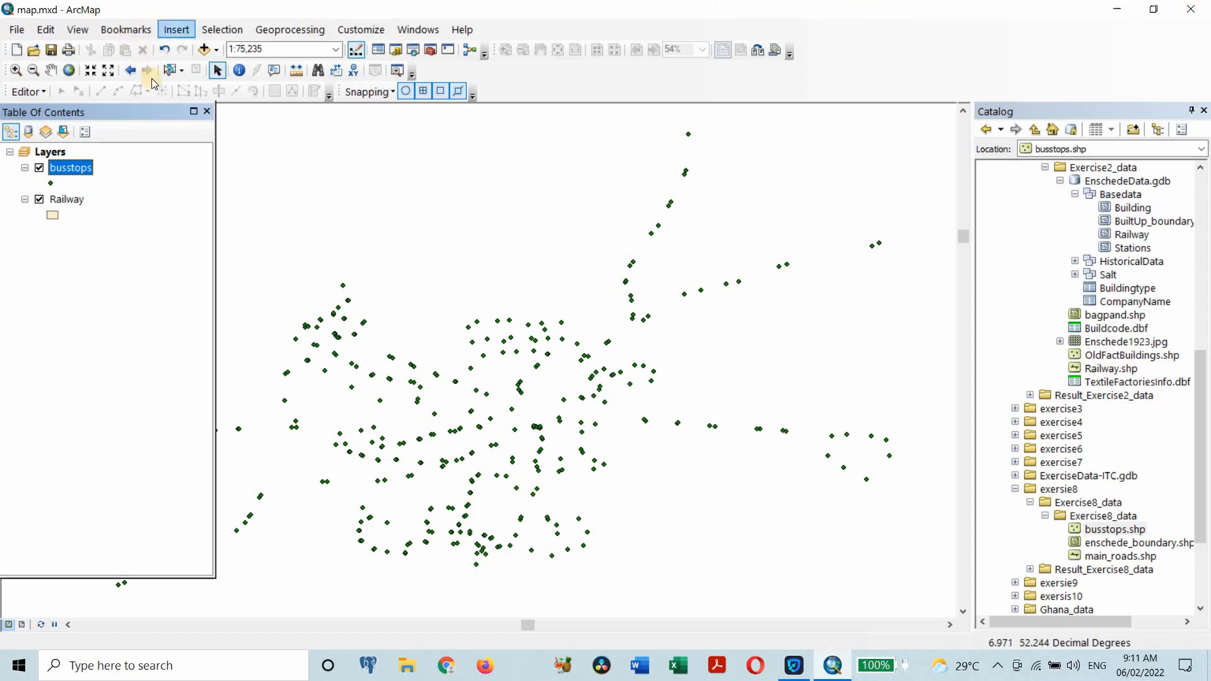
right_click(71, 169)
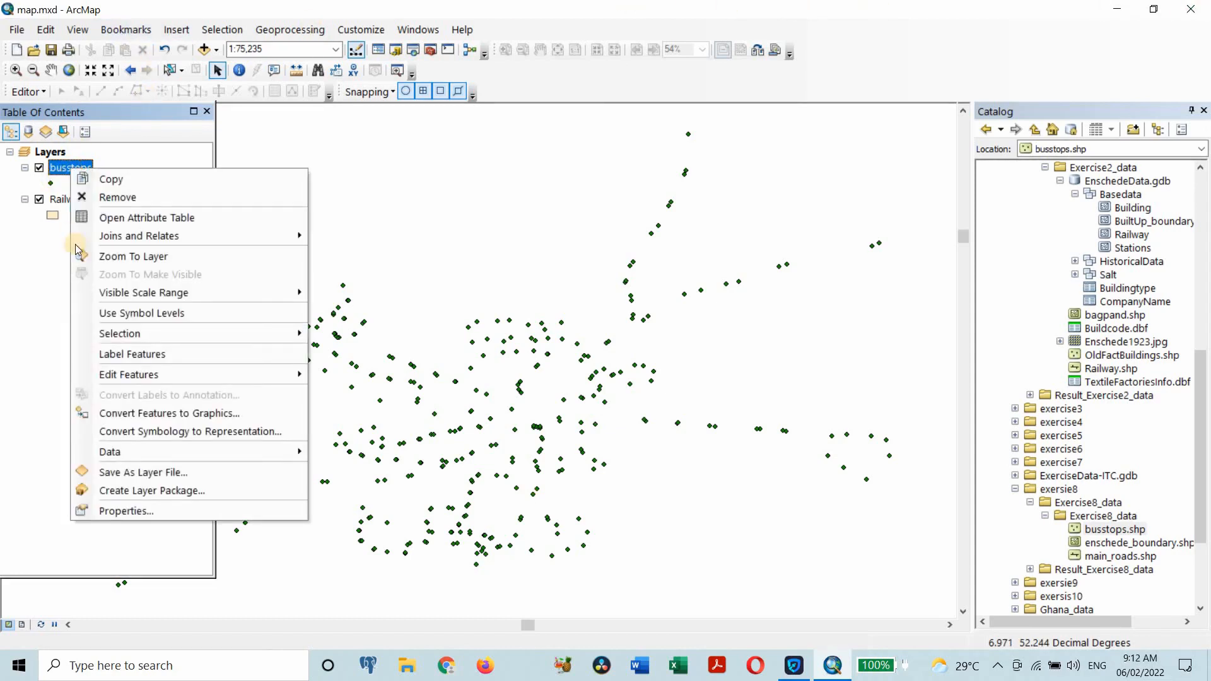
click(159, 507)
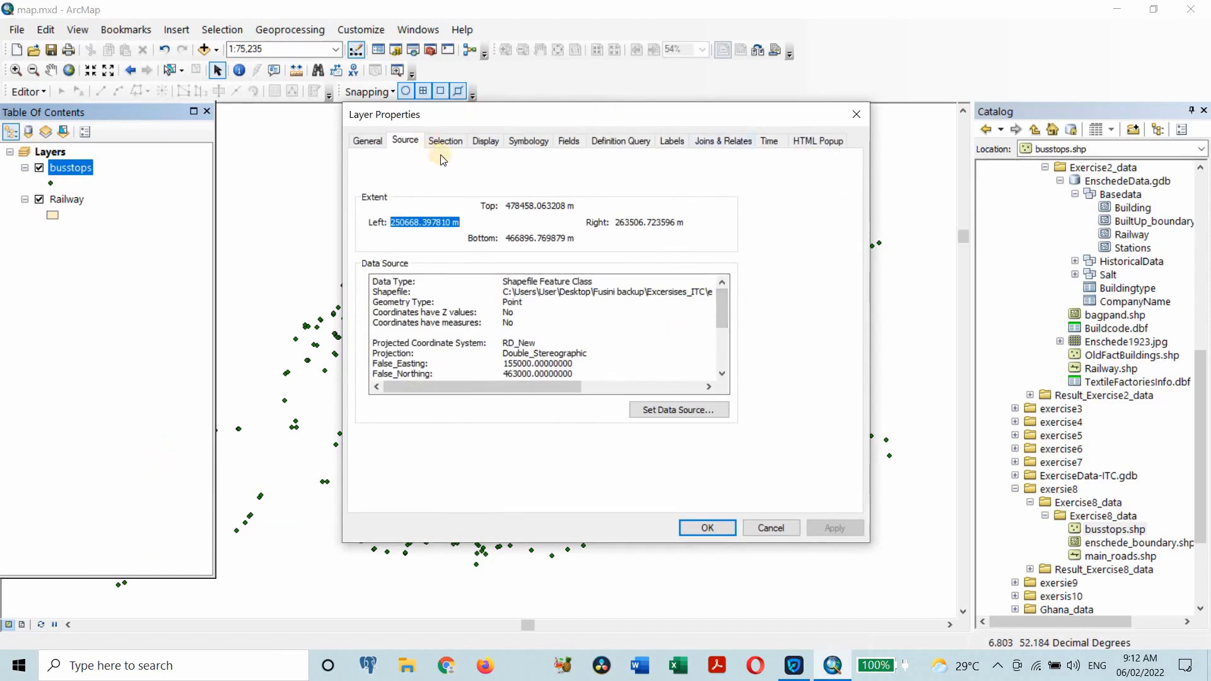
click(528, 141)
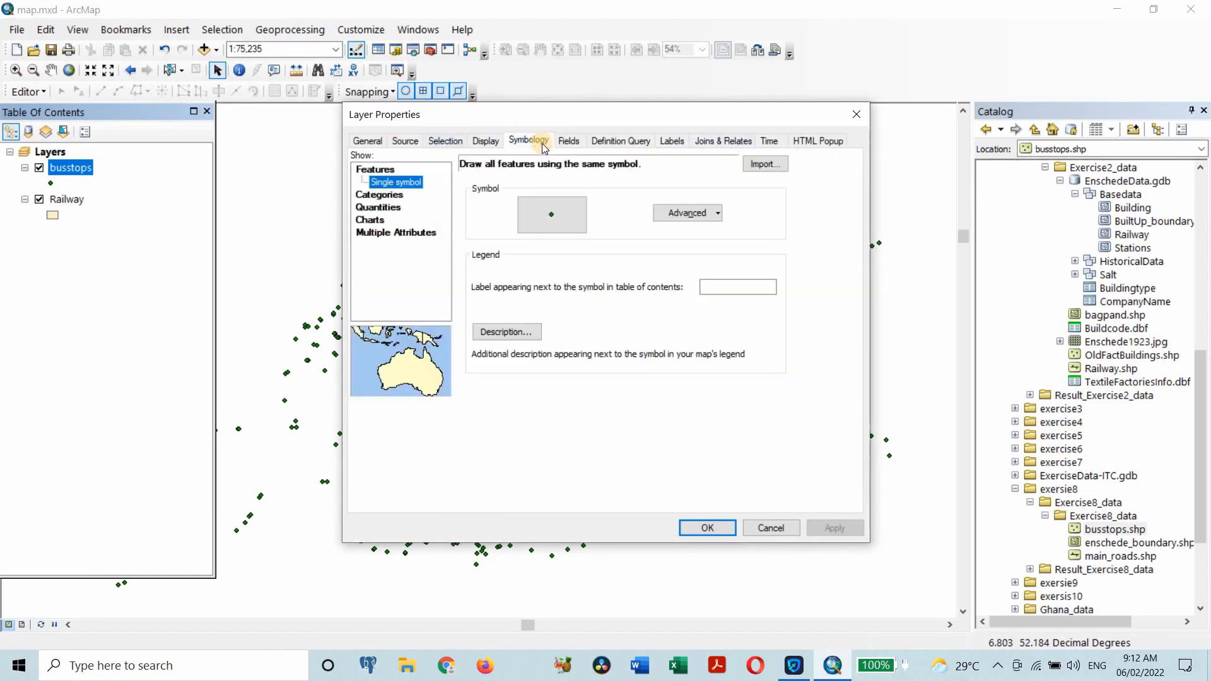
click(386, 197)
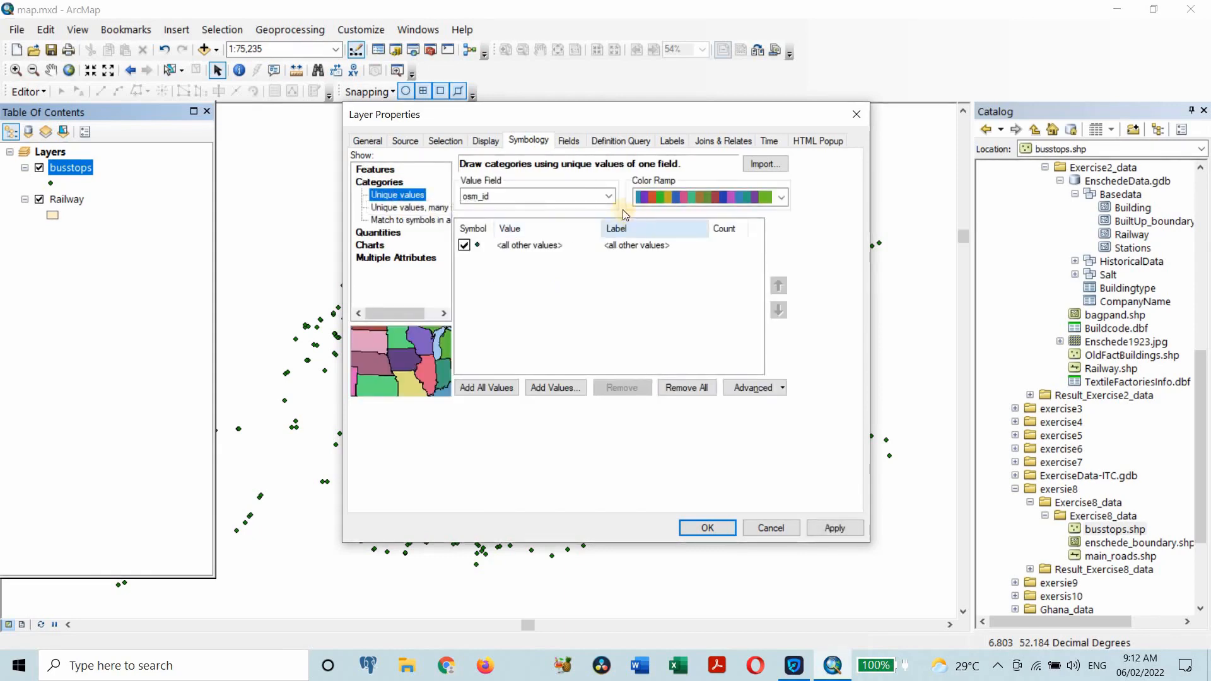
click(592, 195)
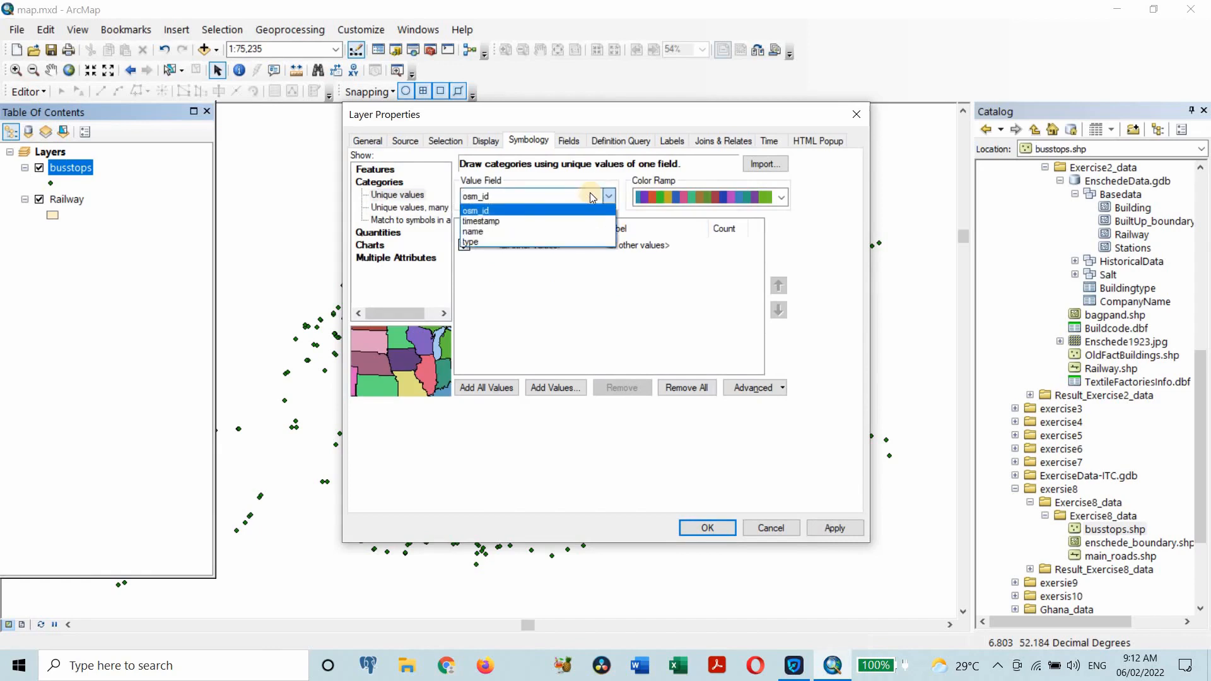
click(493, 232)
Add all name values to the busstops categories, exclude <all other values>, and apply the symbology.
click(475, 388)
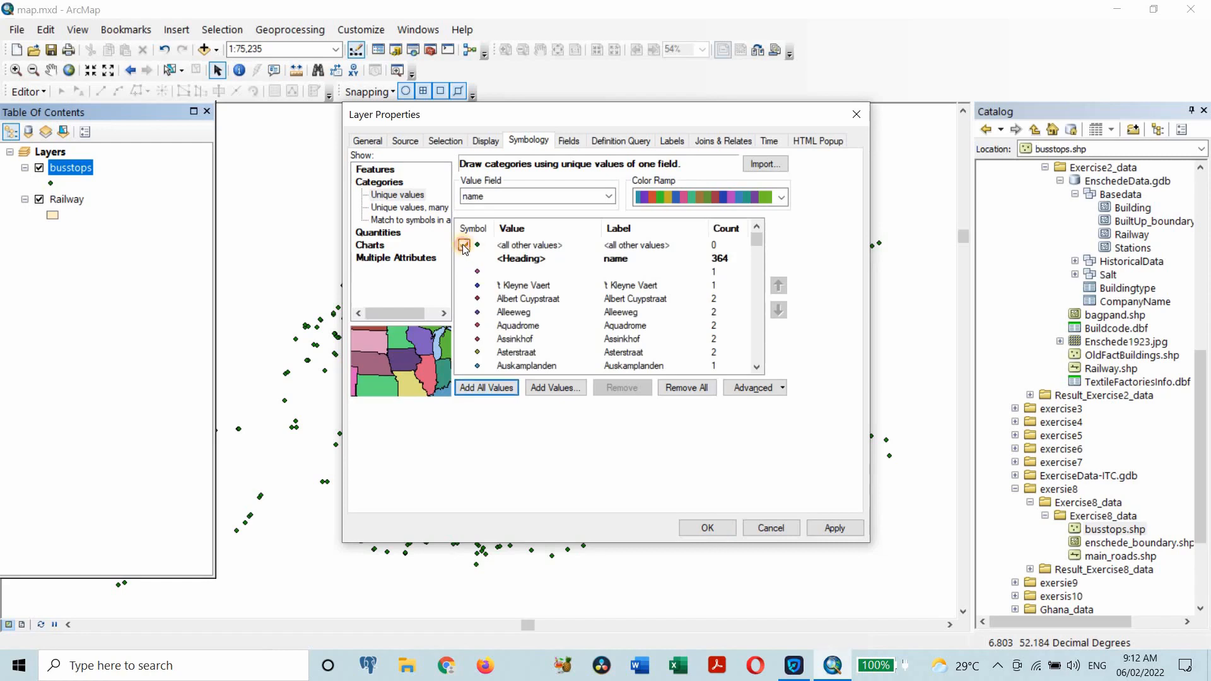
click(464, 246)
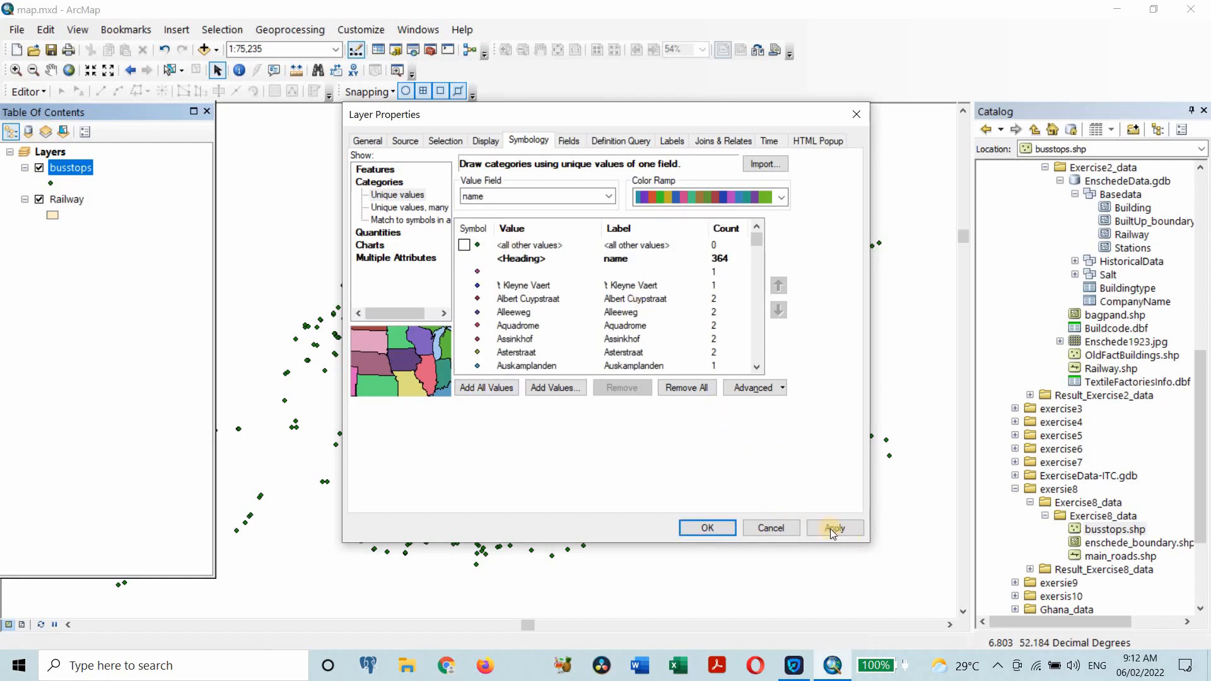
click(834, 528)
click(707, 528)
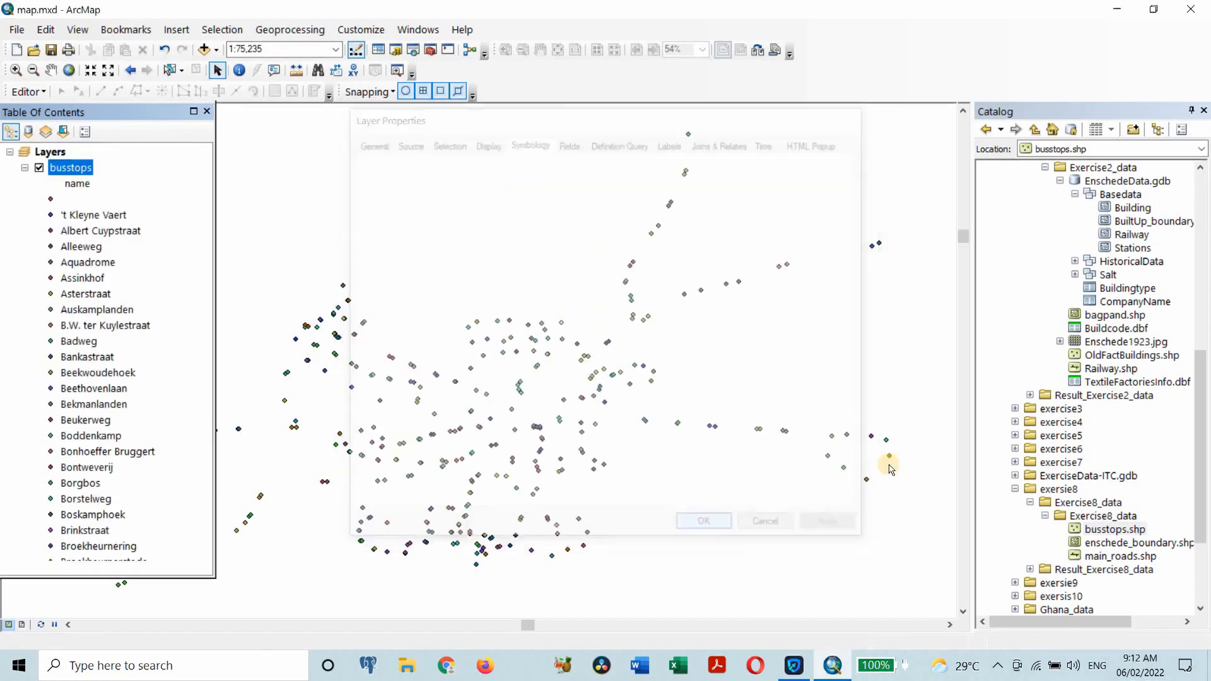
Symbolize the busstops layer by quantities with graduated colors, using osm_id as the value field, and apply it.
scroll(598, 340, up, 4)
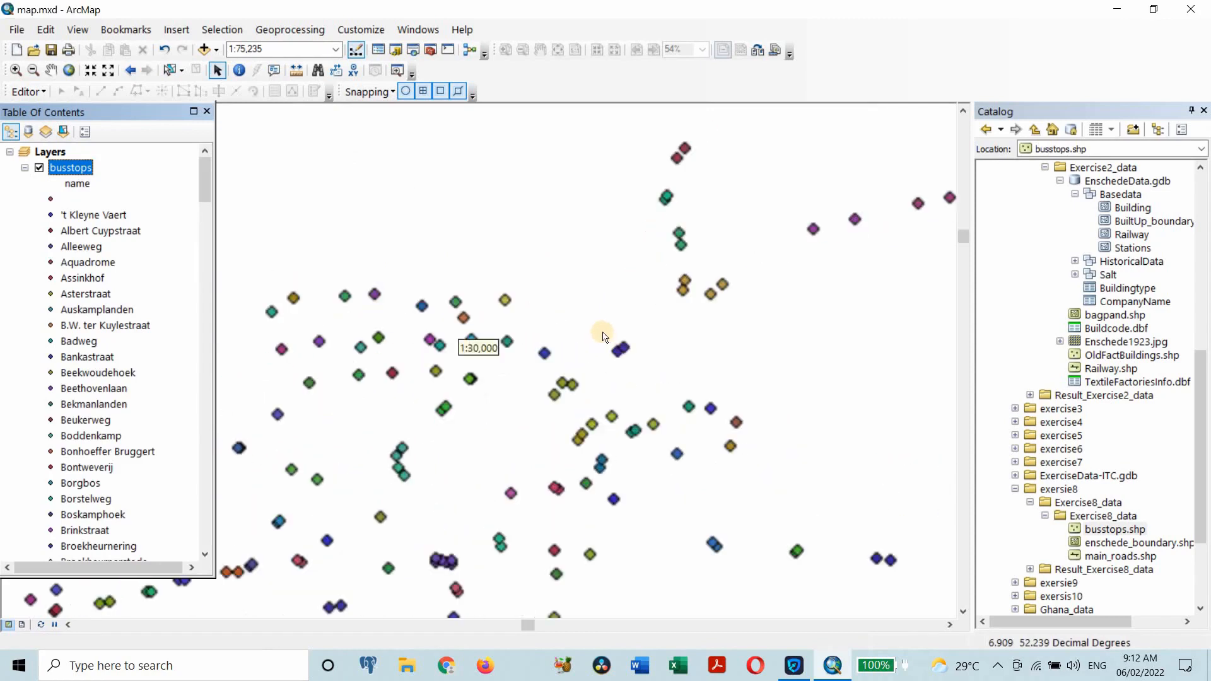
scroll(539, 425, up, 5)
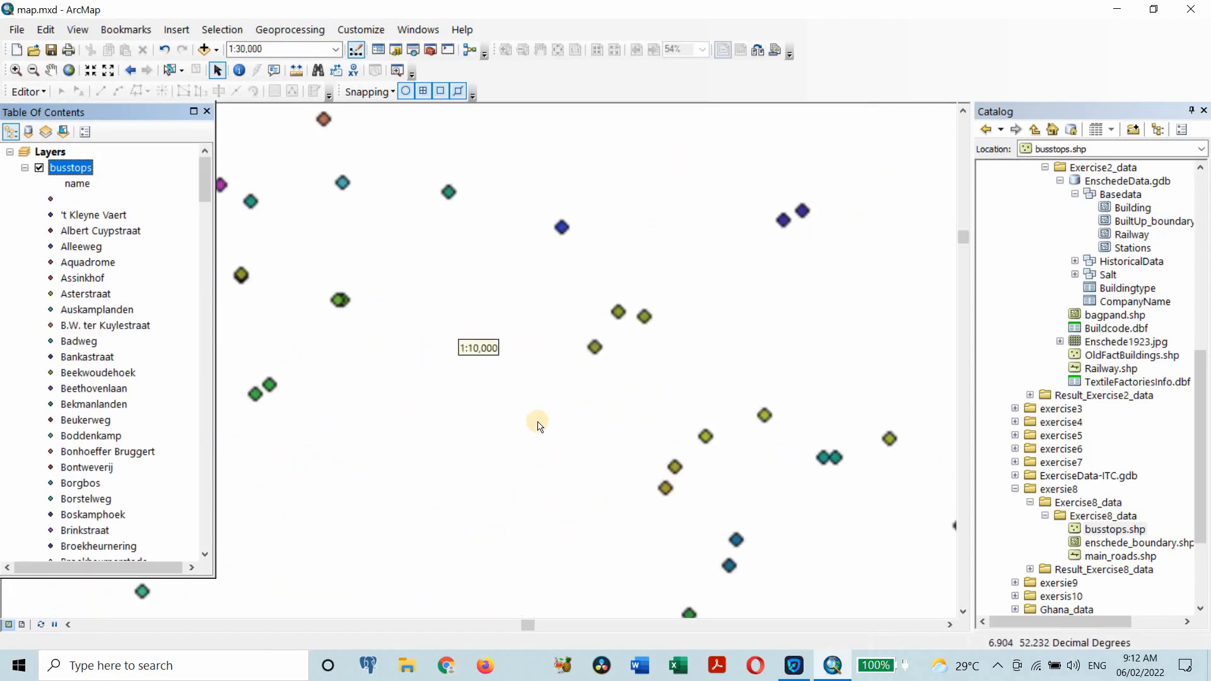
scroll(539, 425, down, 5)
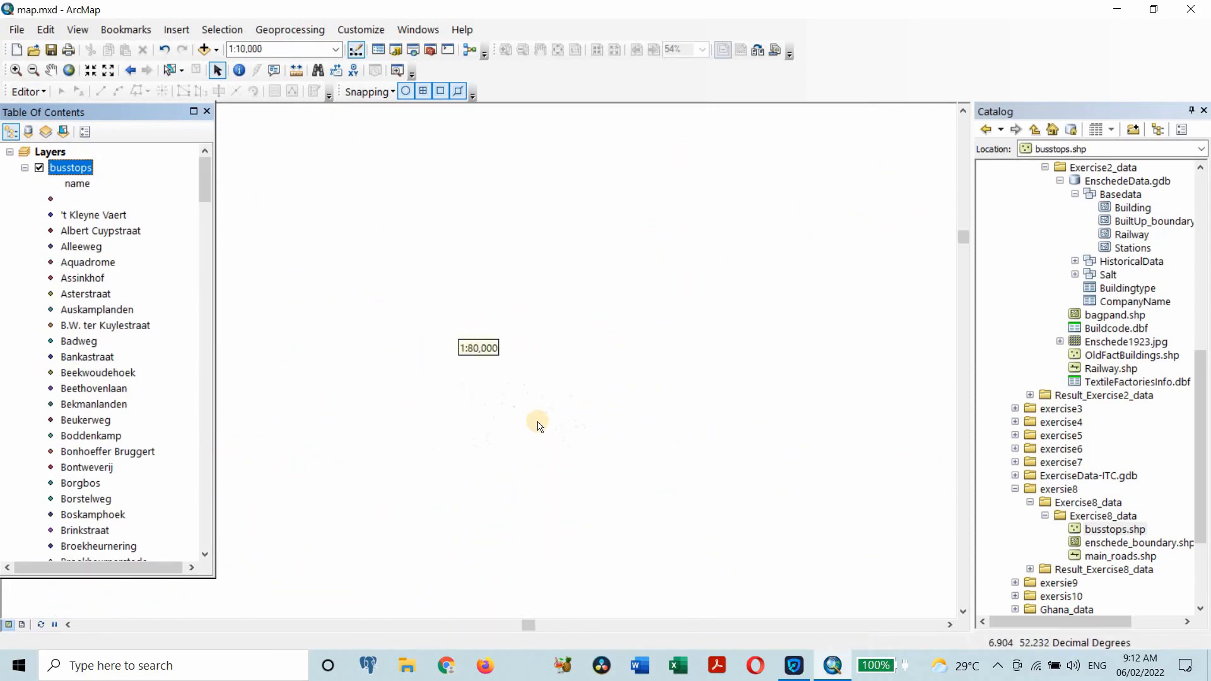
scroll(540, 422, down, 4)
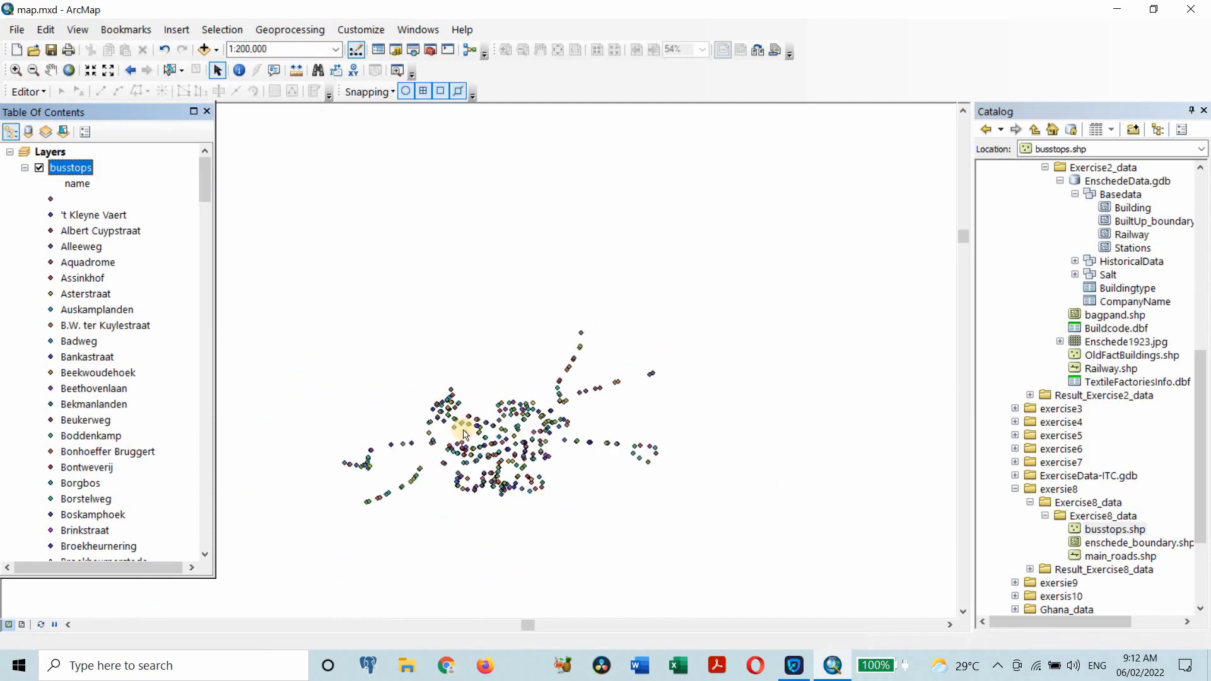
scroll(463, 434, up, 4)
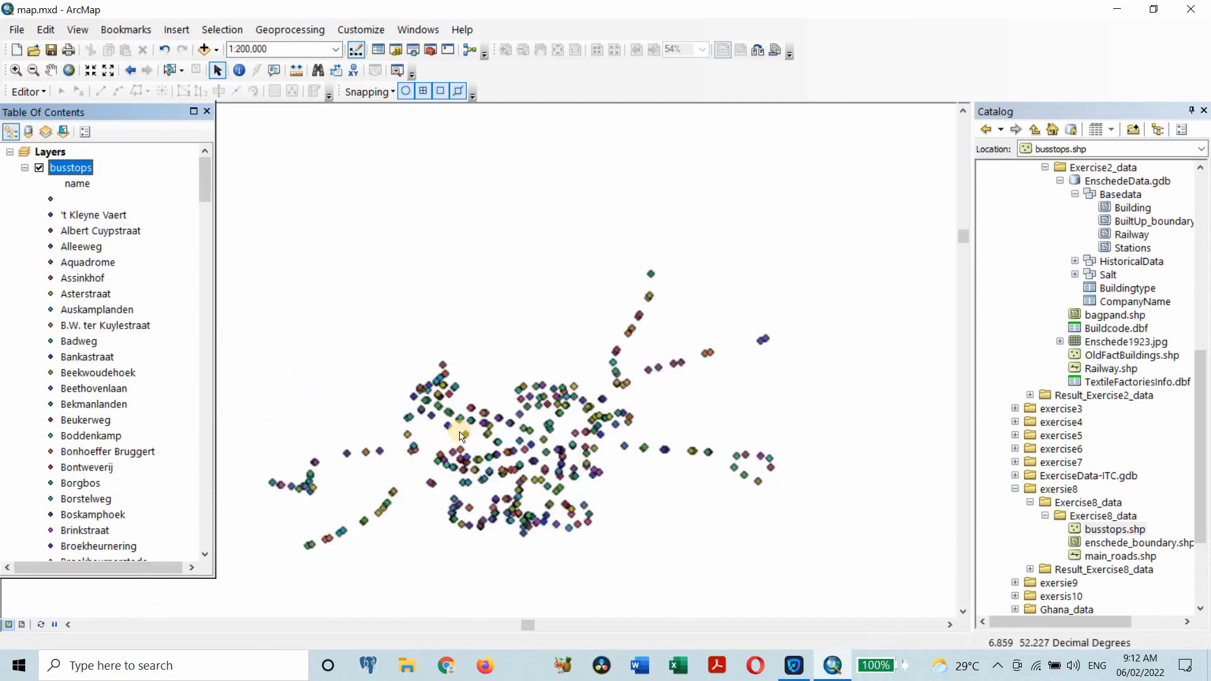
right_click(75, 165)
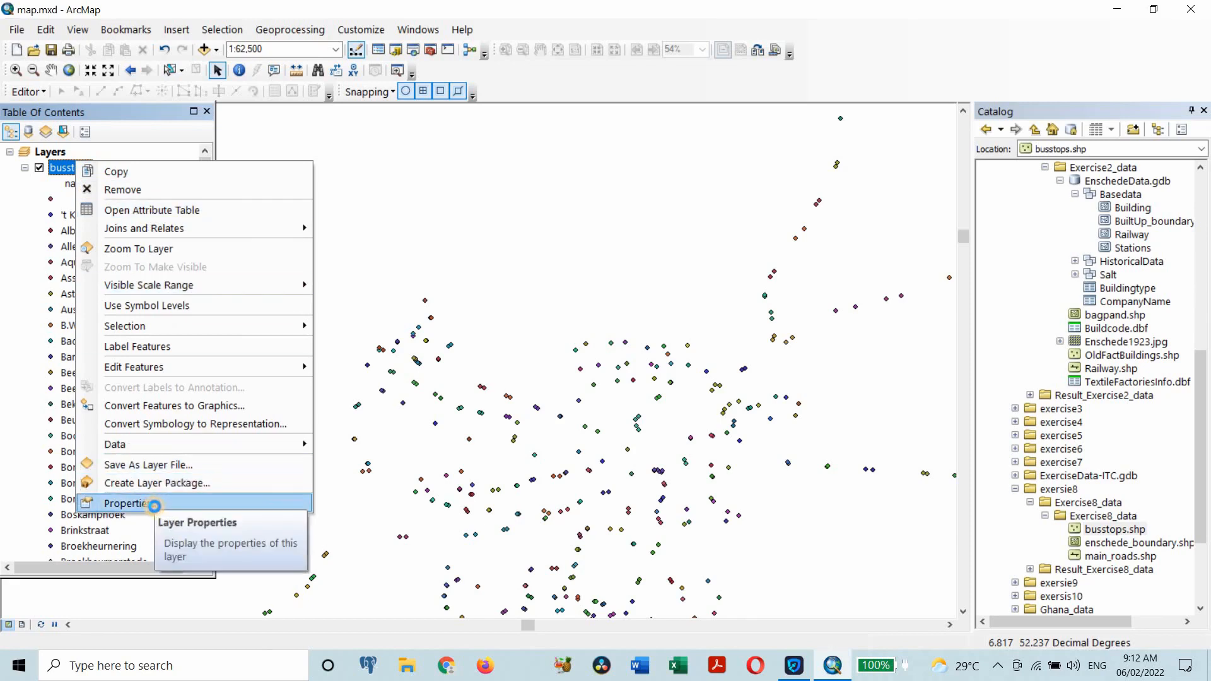
click(157, 503)
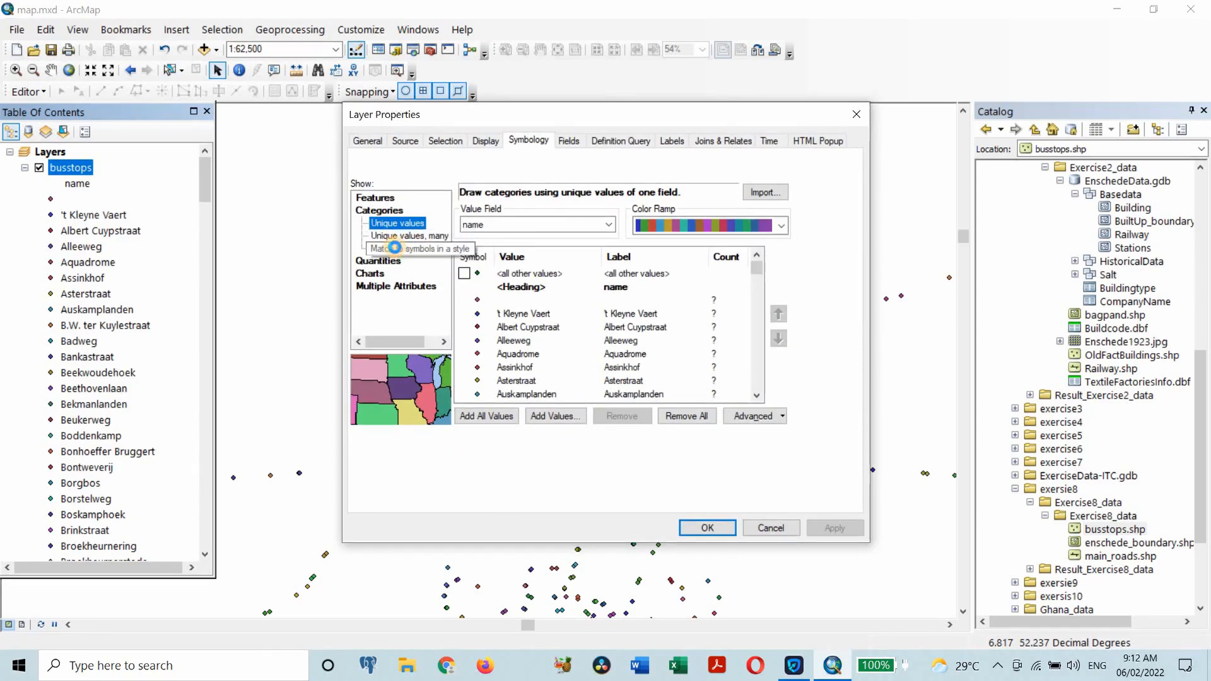
click(397, 250)
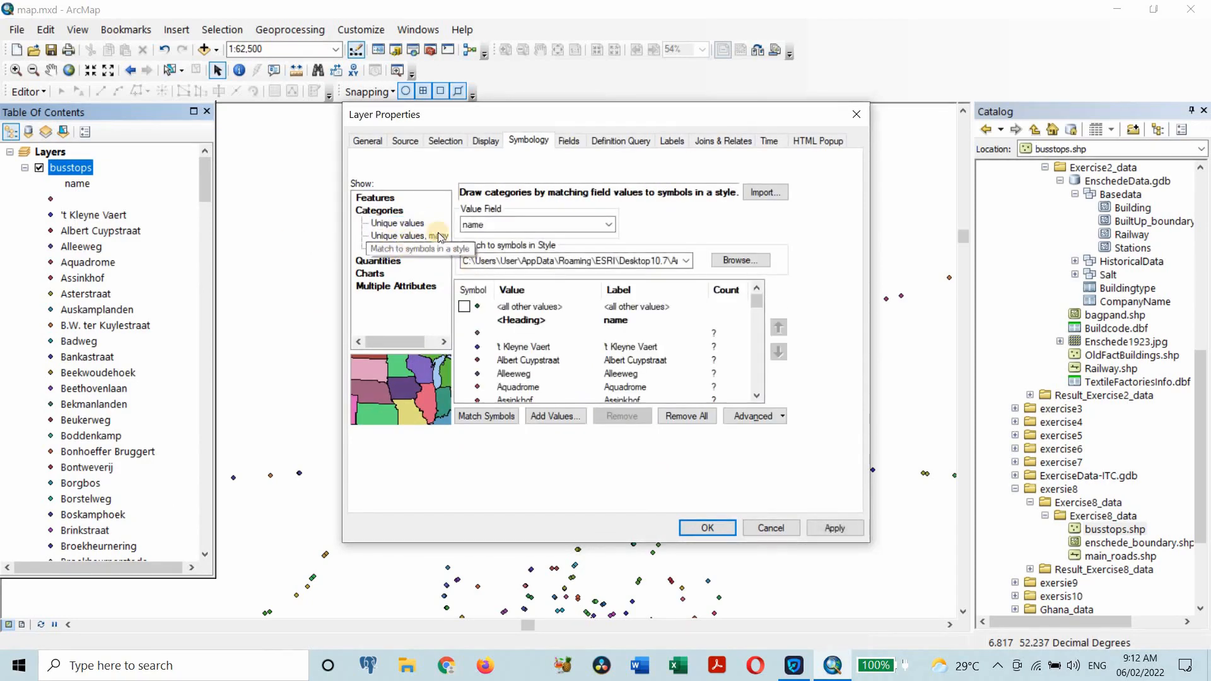
click(379, 262)
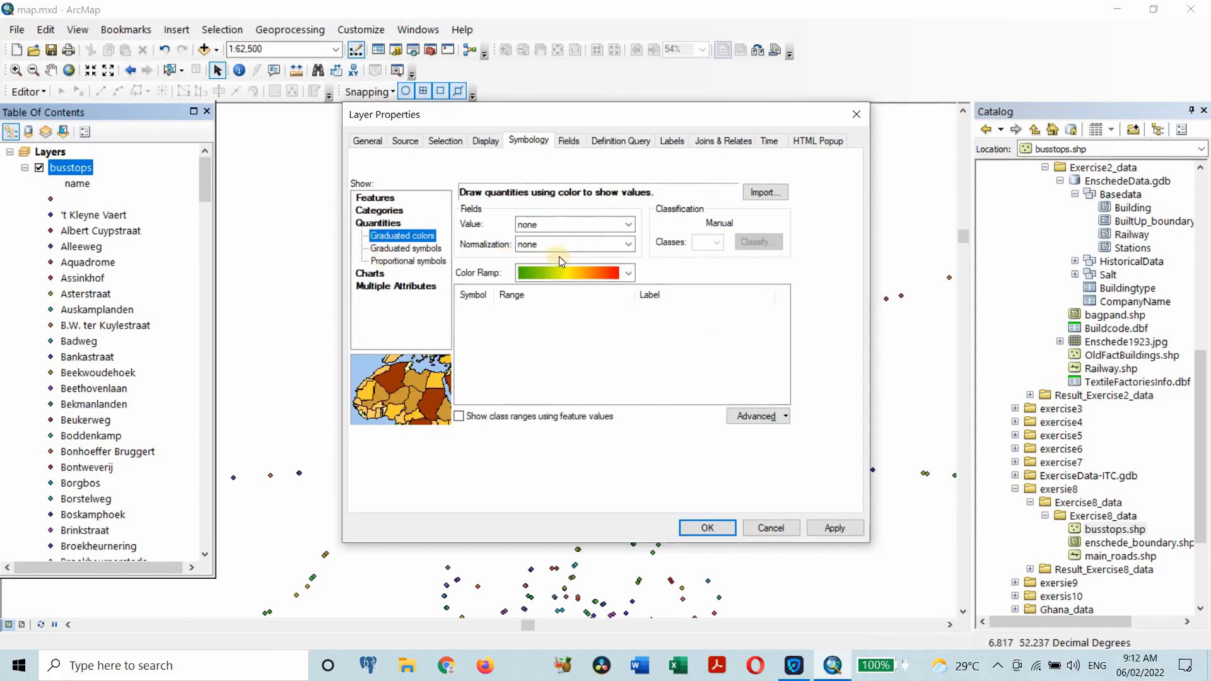
click(619, 223)
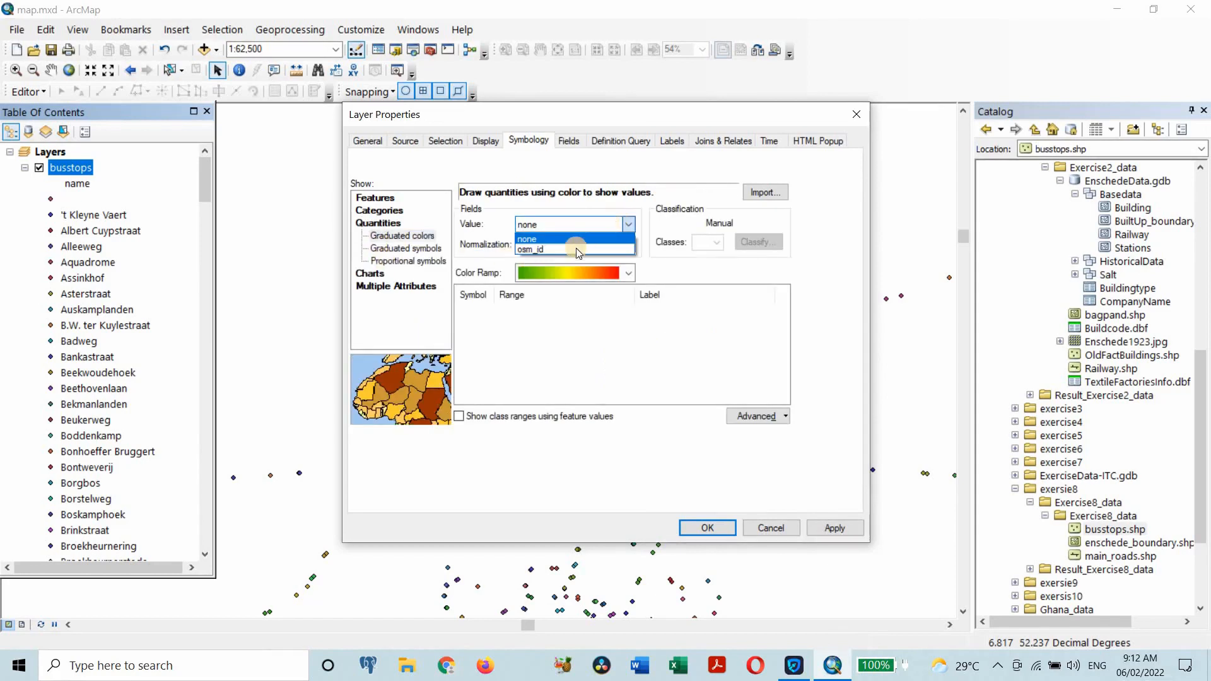
click(553, 246)
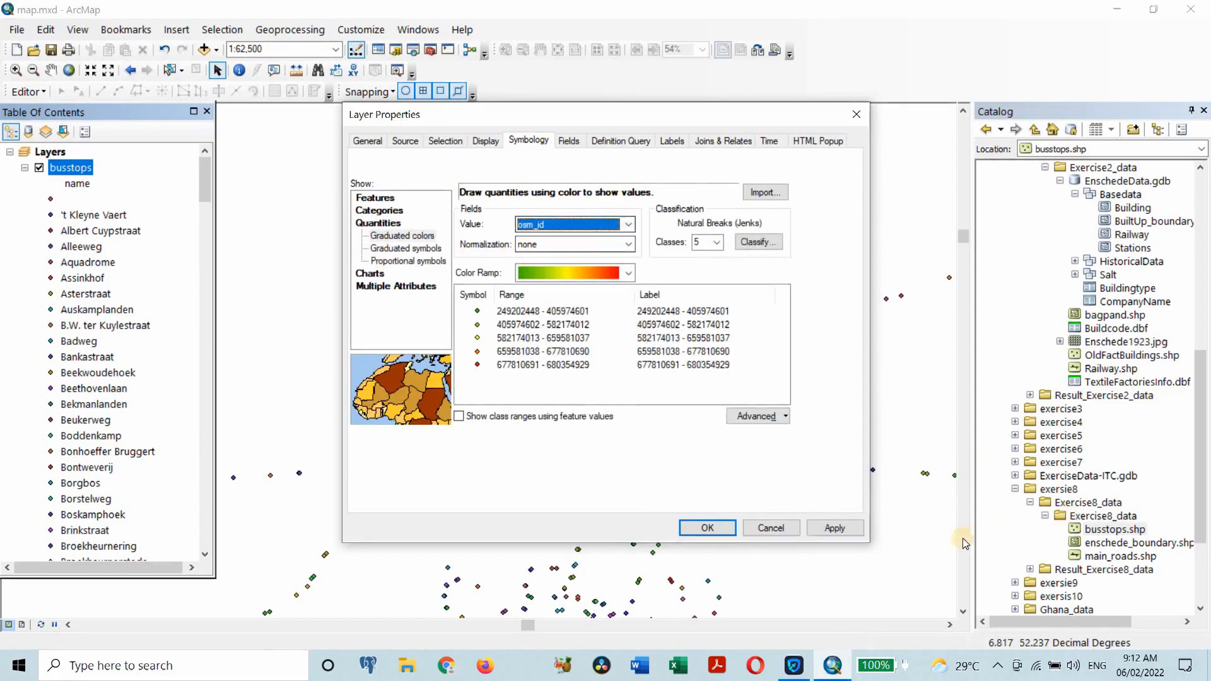
click(835, 529)
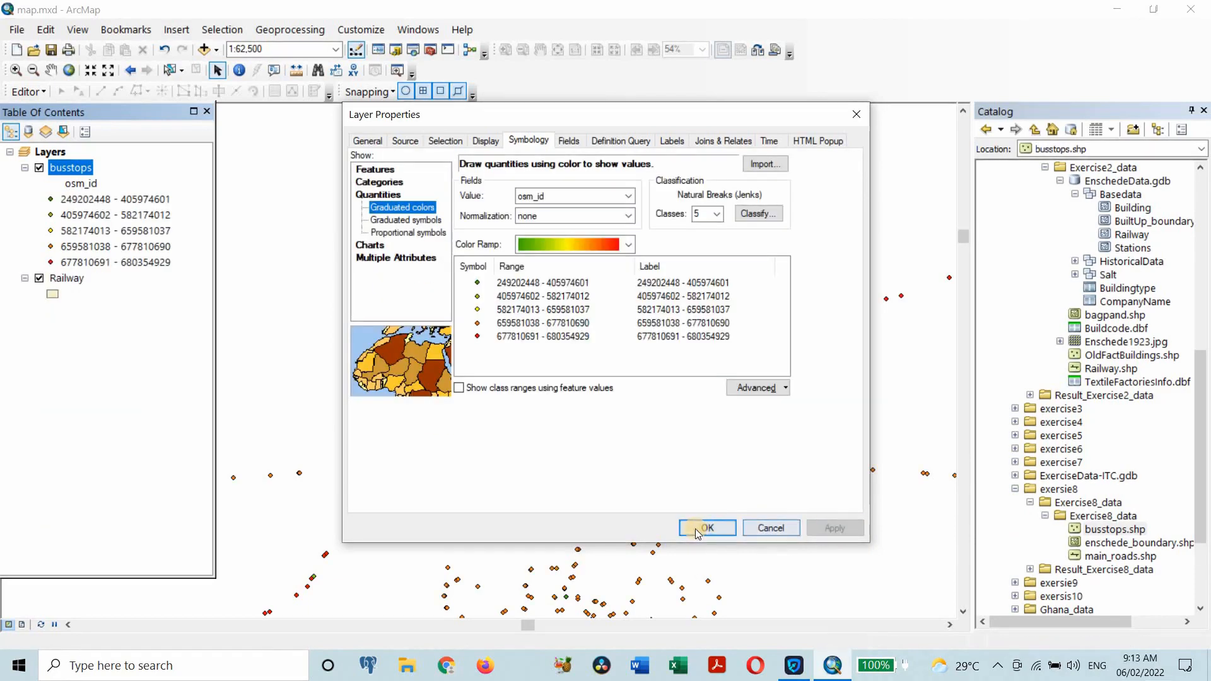
click(703, 528)
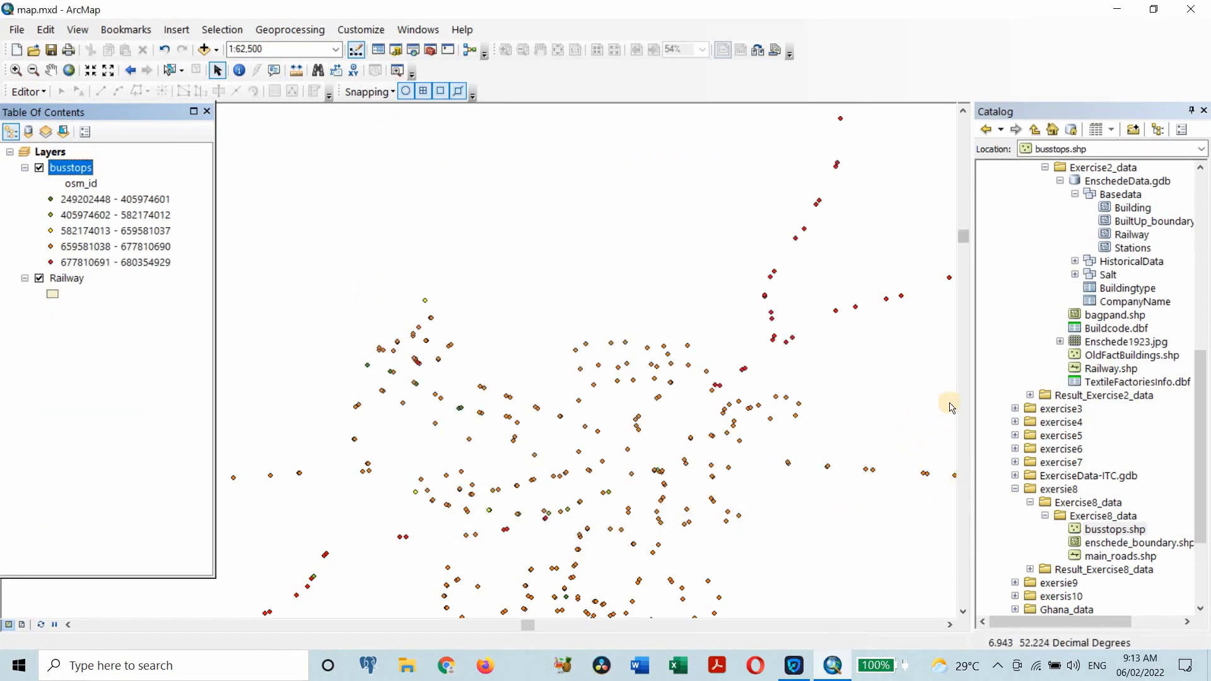
Look at the symbol options for the lowest osm_id class of the busstops layer without changing them.
scroll(699, 419, up, 3)
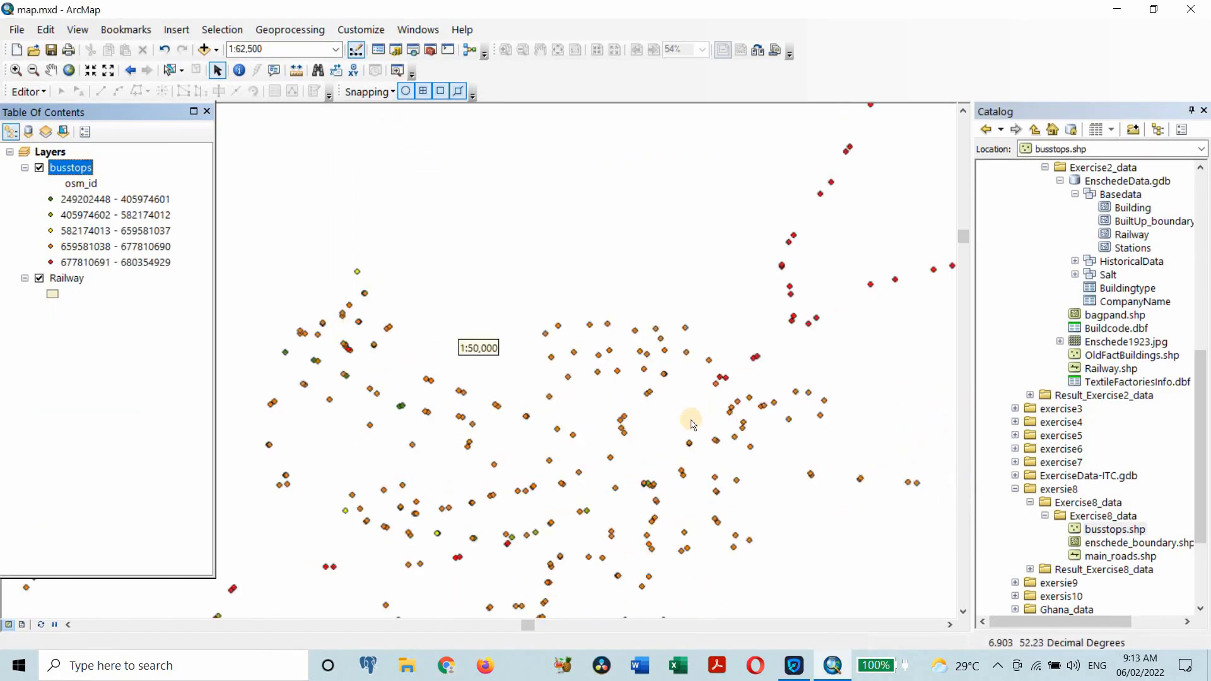
scroll(697, 419, down, 3)
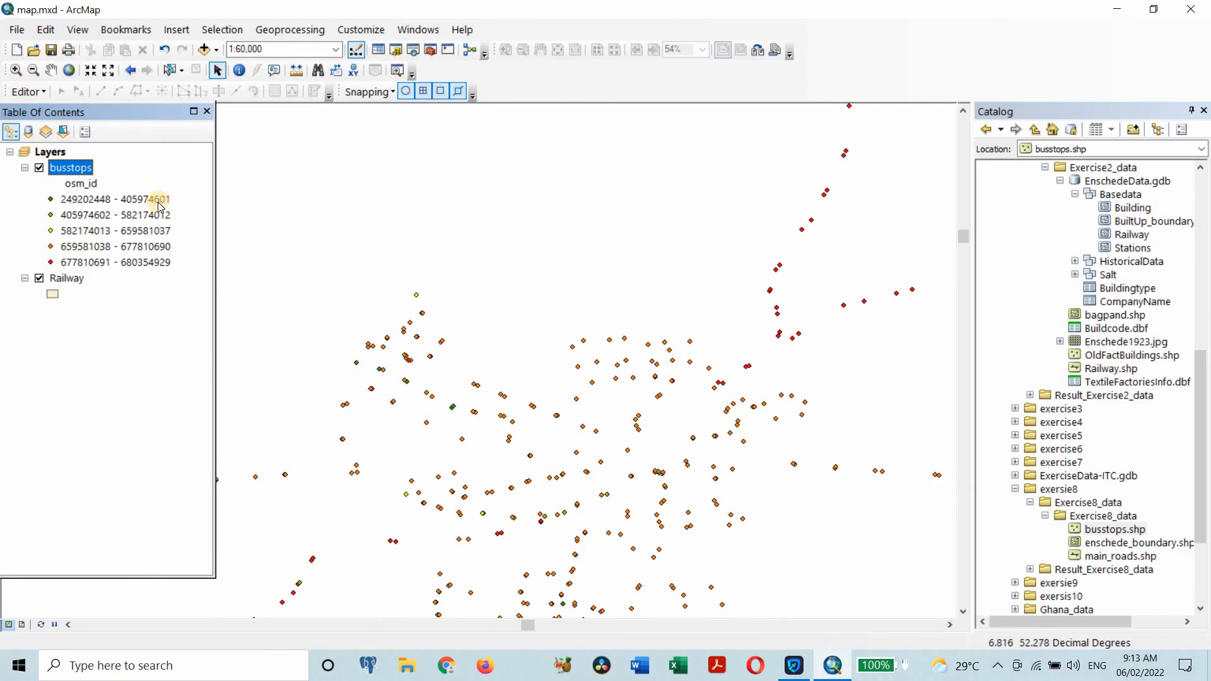
click(48, 198)
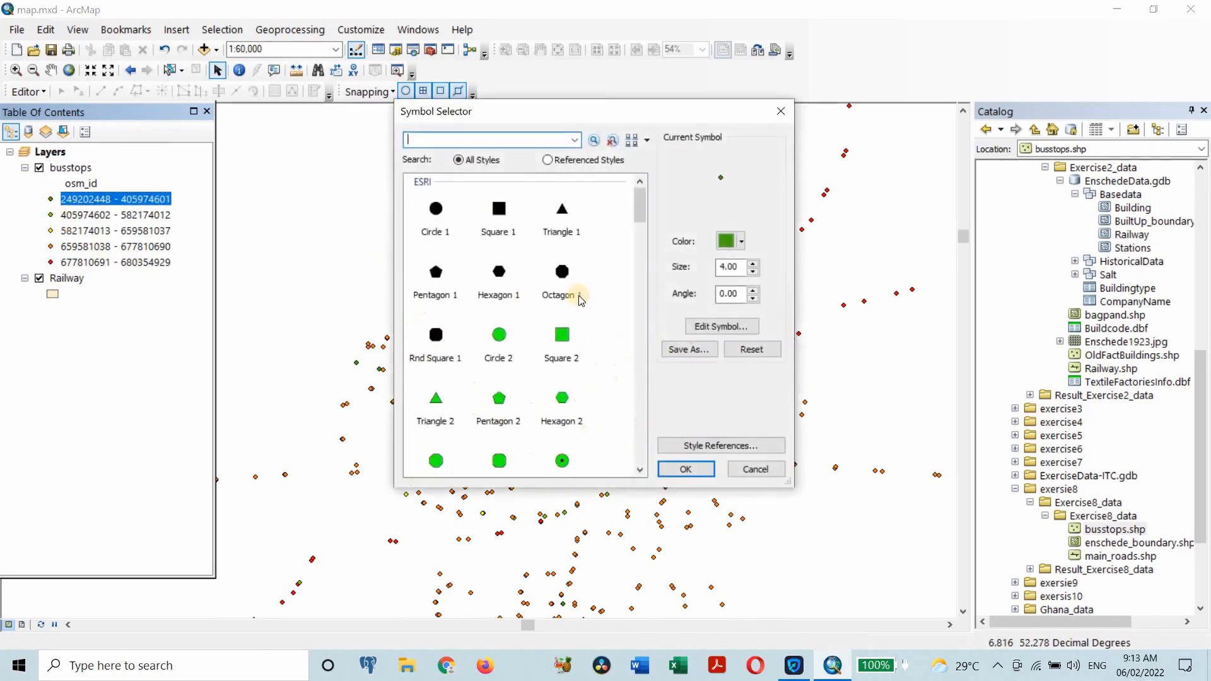
click(780, 114)
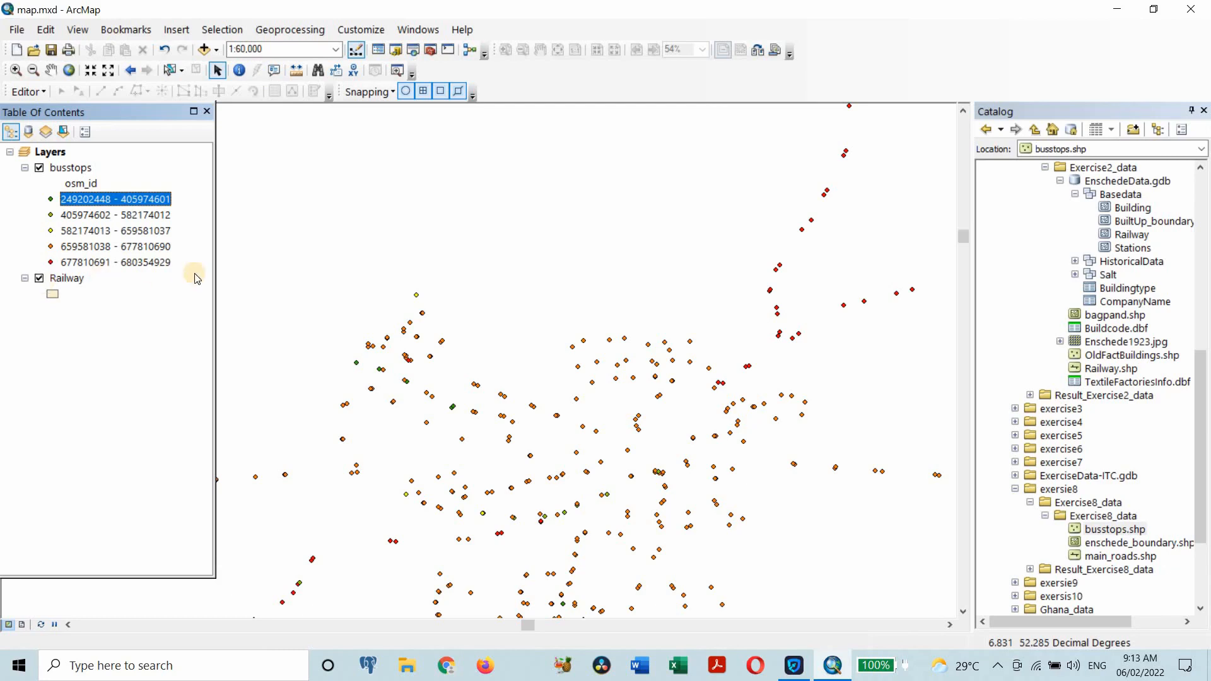
Examine how the bus stops of the different osm_id color classes are distributed across the map at several scales.
scroll(585, 509, up, 2)
scroll(585, 509, down, 4)
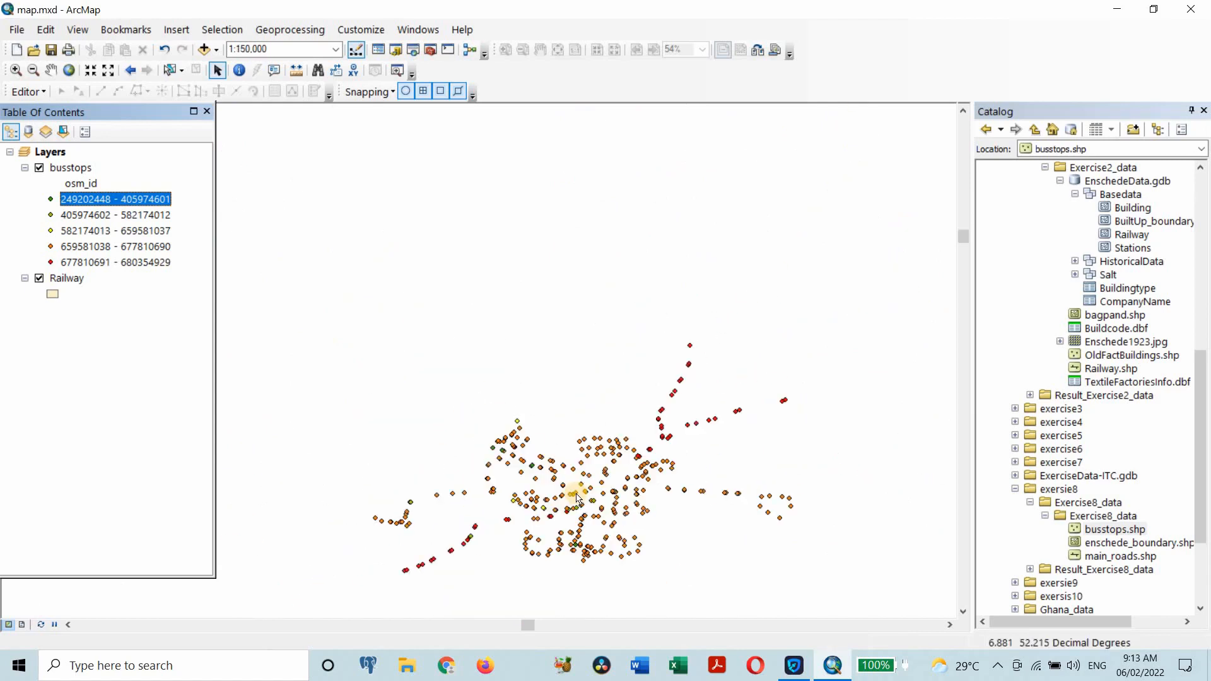
scroll(577, 497, up, 1)
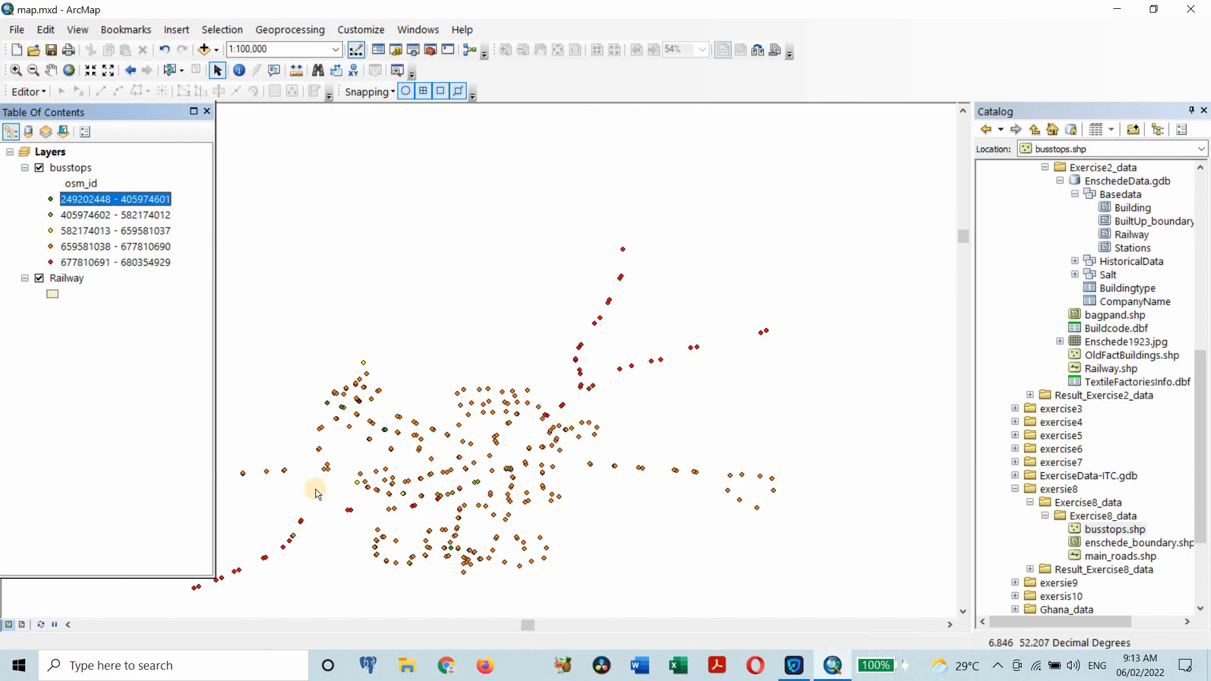
scroll(624, 523, up, 1)
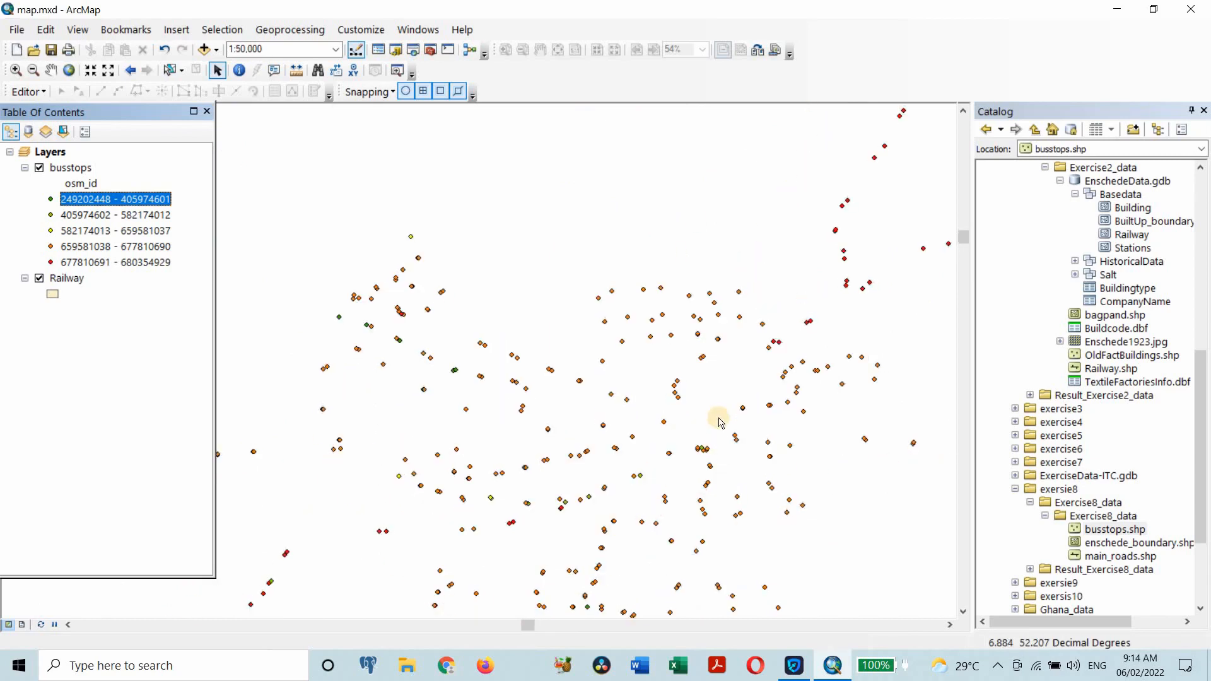
scroll(718, 417, down, 1)
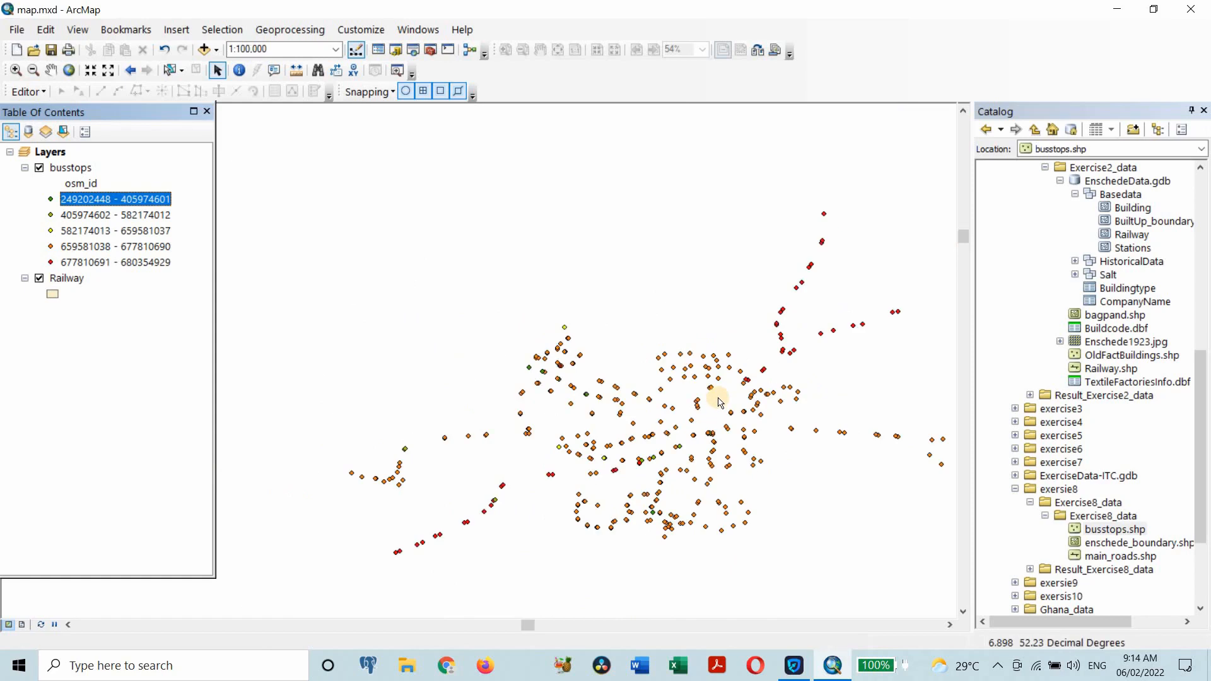
scroll(719, 402, down, 3)
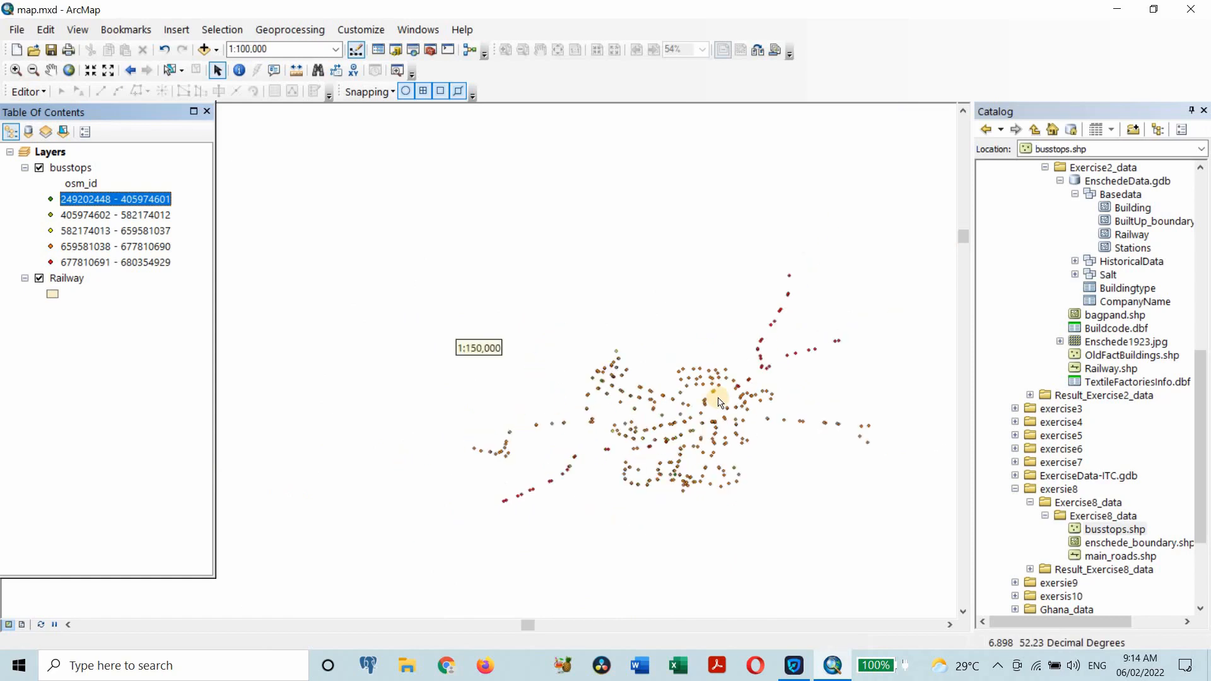
scroll(720, 402, up, 3)
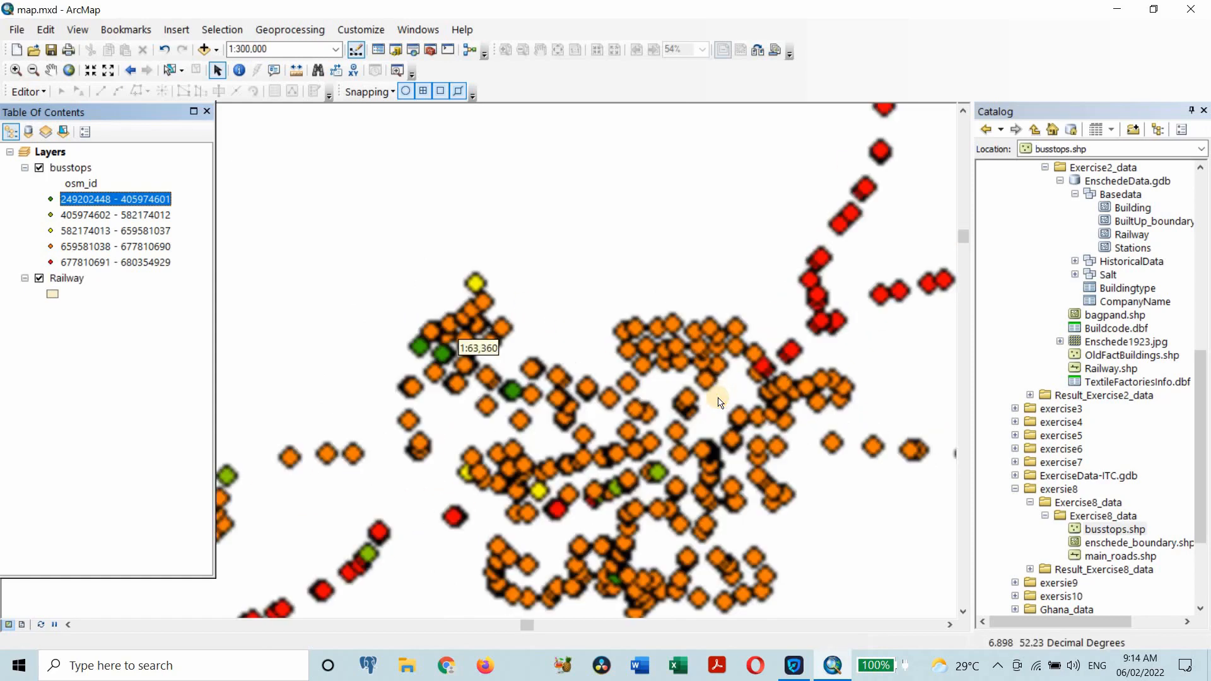
scroll(720, 403, up, 1)
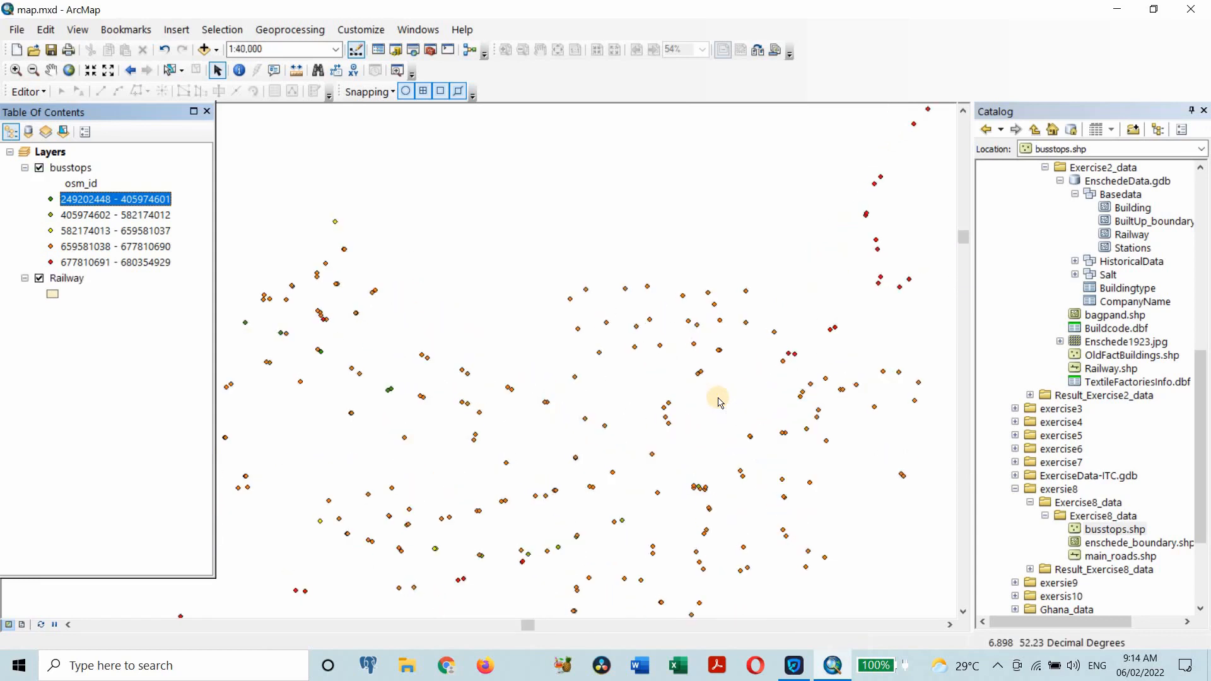
scroll(720, 403, down, 1)
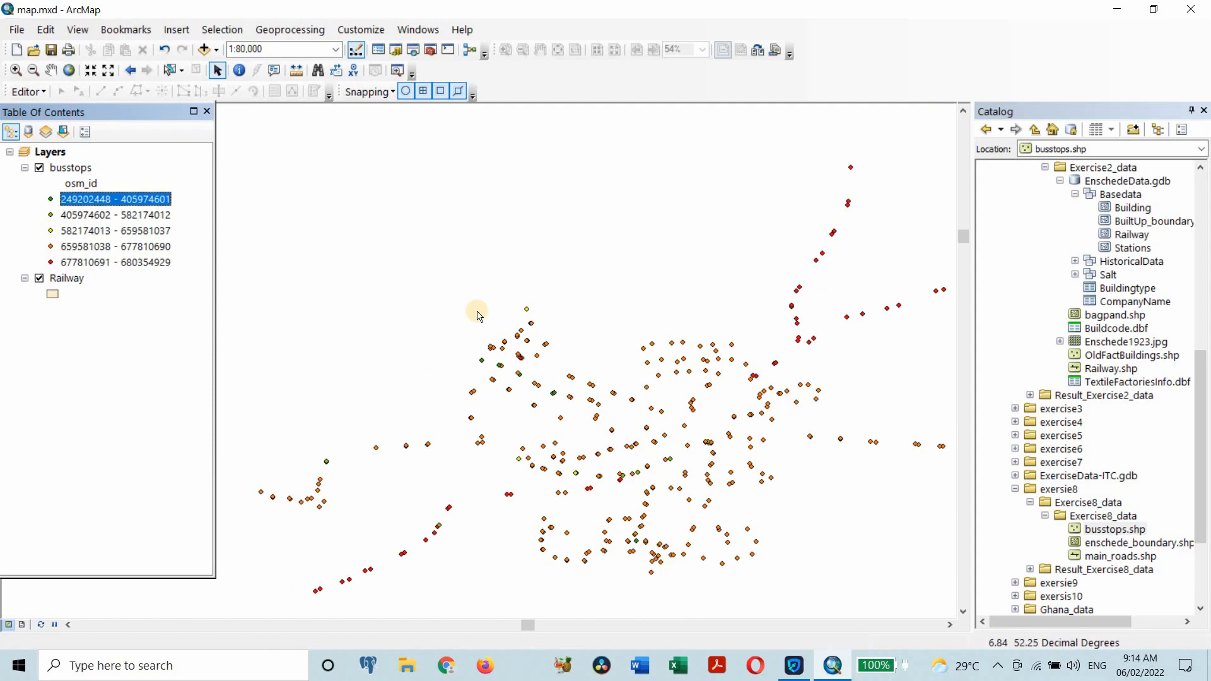
Look at the symbol color, size and style options for the lowest osm_id class of the busstops layer.
right_click(74, 168)
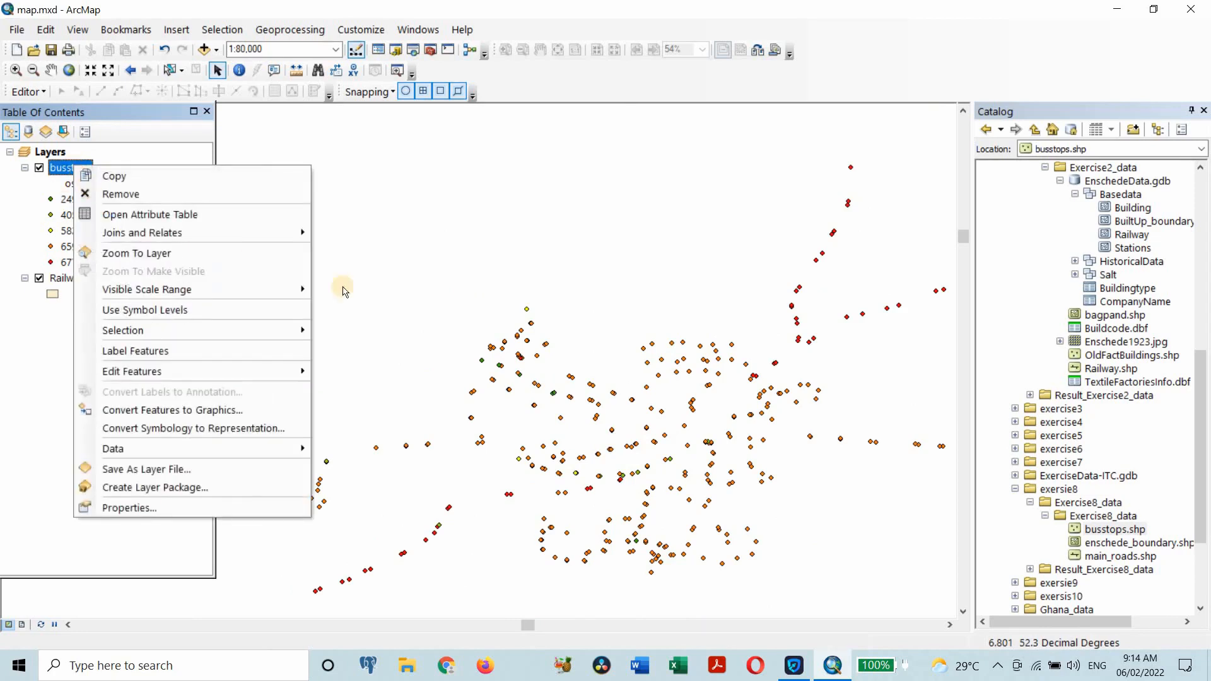
click(54, 200)
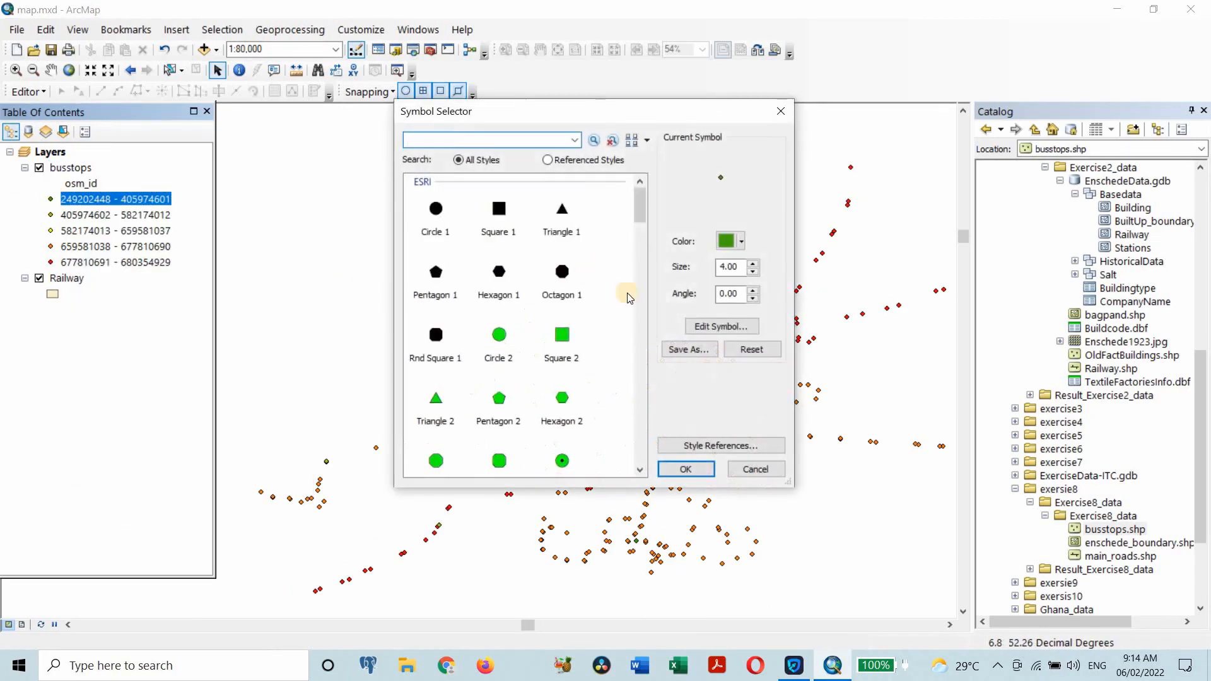
click(740, 242)
click(782, 113)
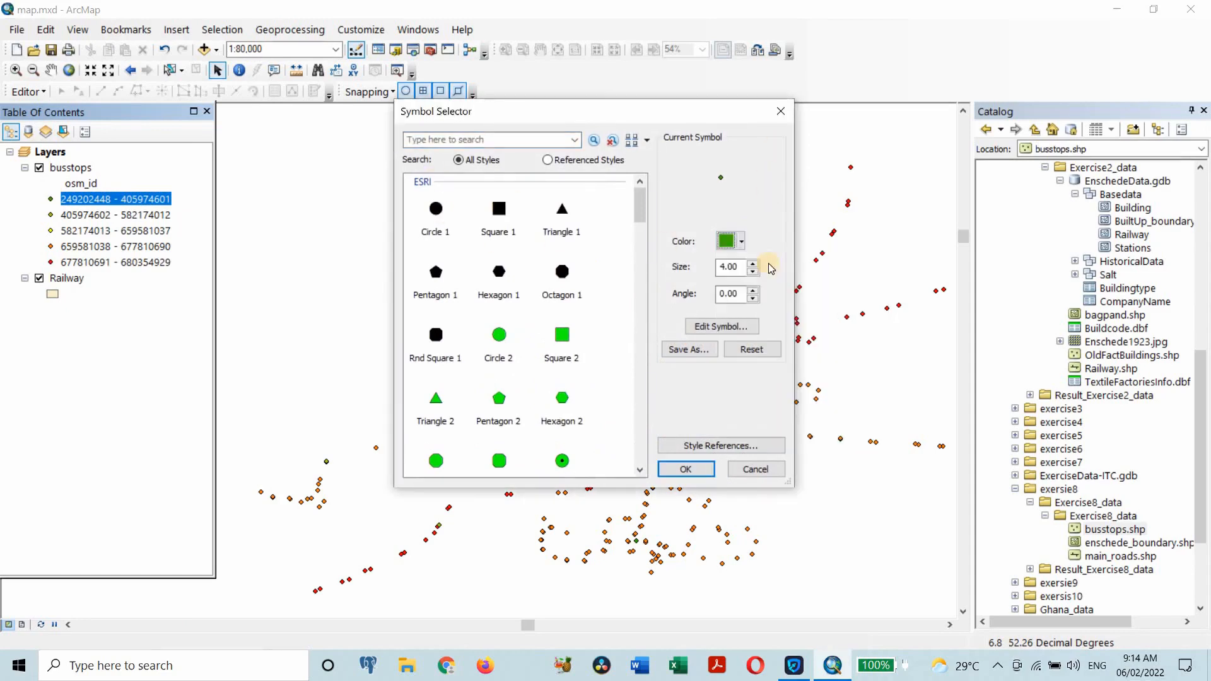
click(780, 123)
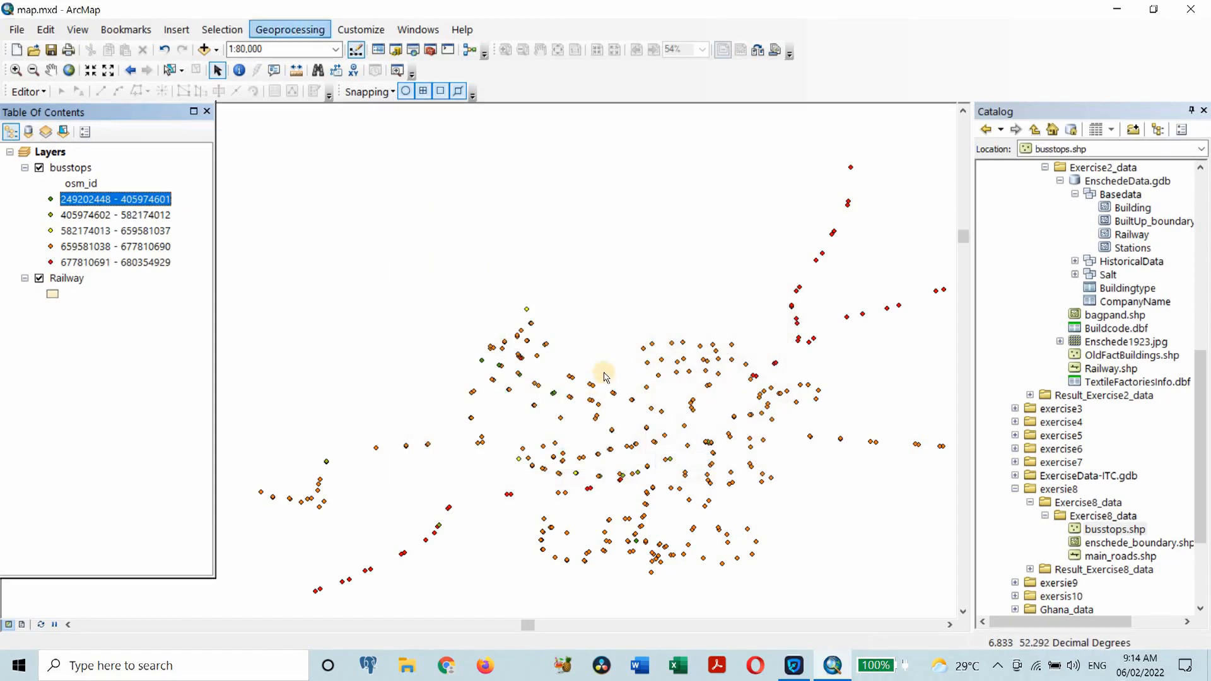
scroll(602, 375, up, 2)
scroll(602, 375, down, 2)
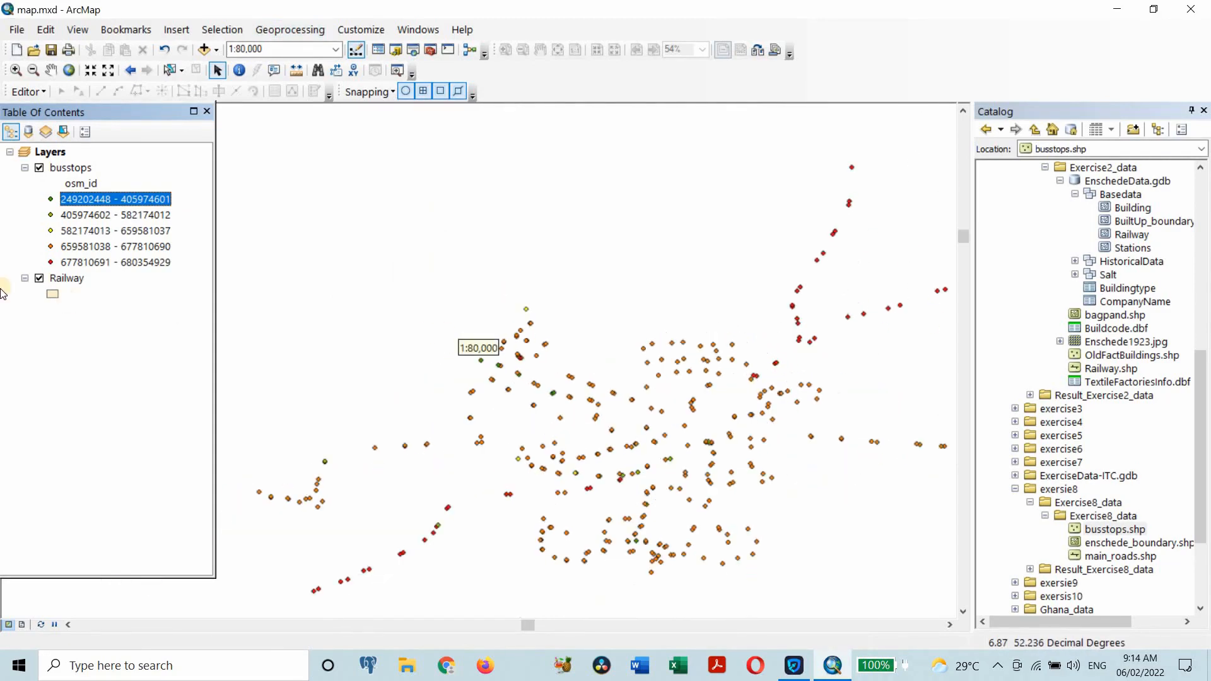
Ramp the colors of the busstops osm_id class symbols, flip the symbols, and apply the symbology.
right_click(79, 168)
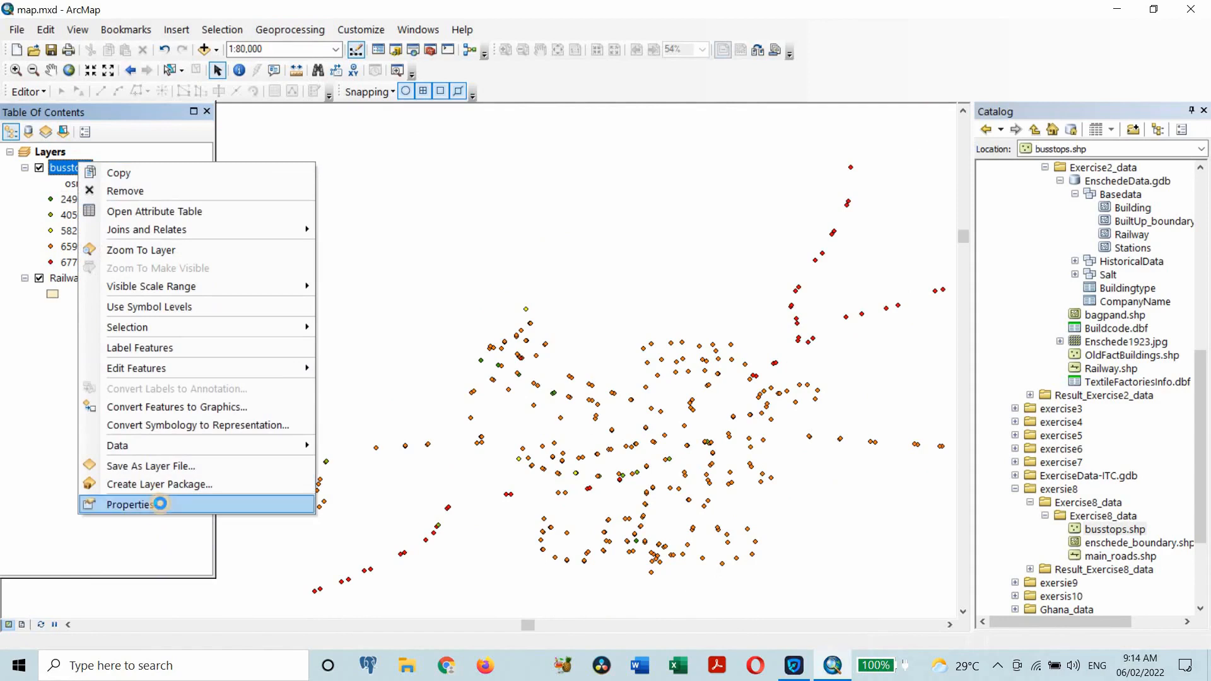
click(158, 504)
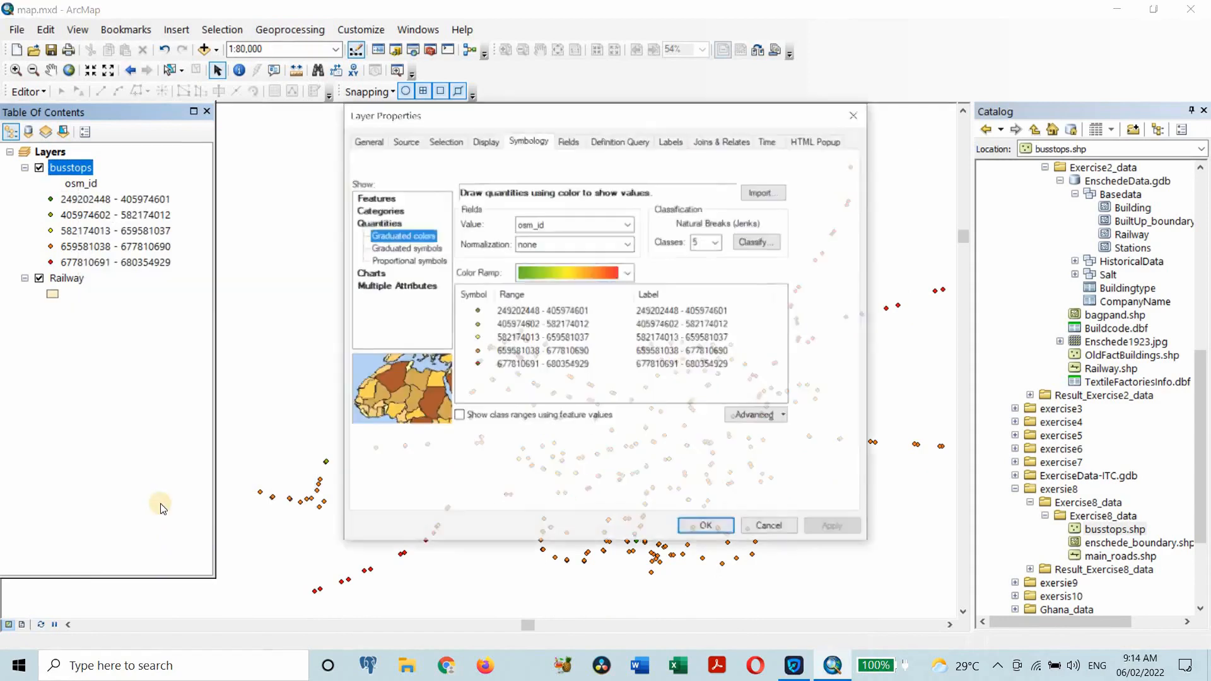
right_click(467, 292)
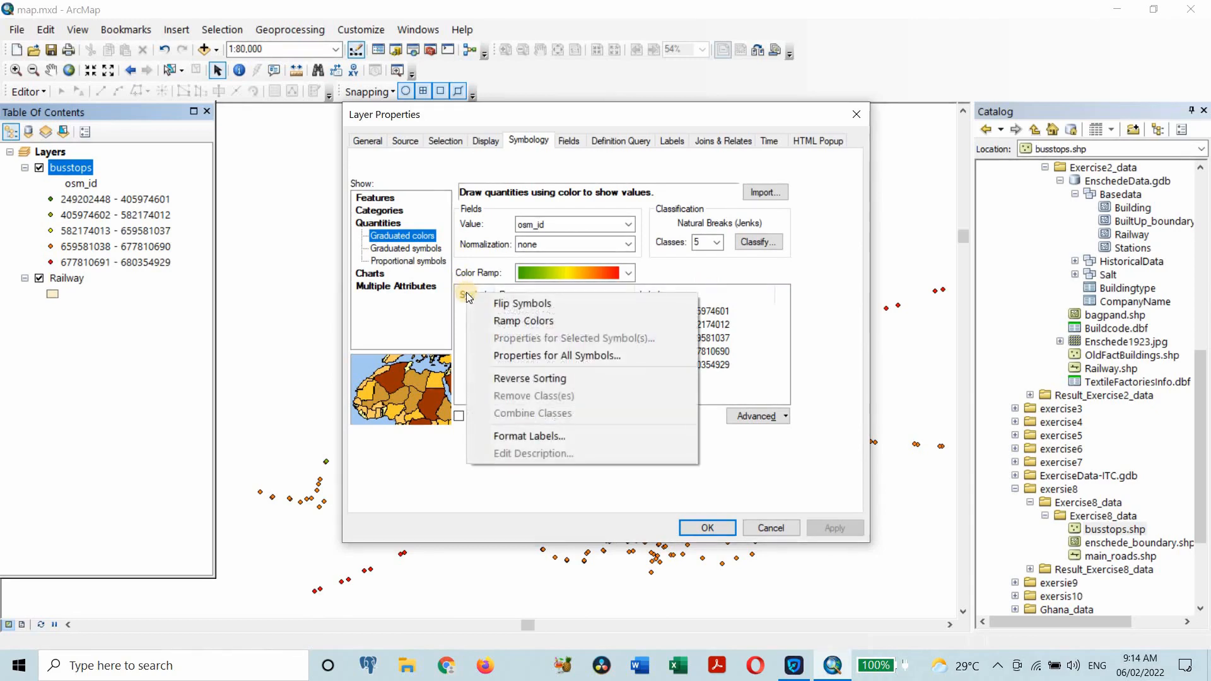
click(522, 321)
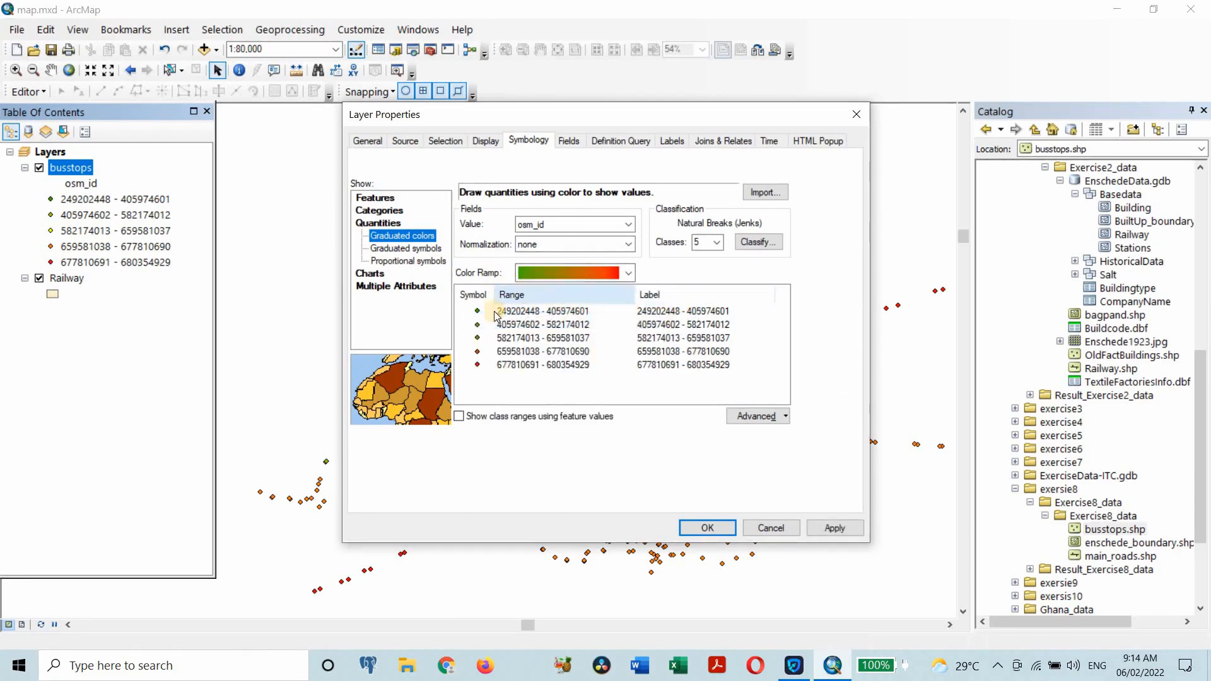
click(469, 295)
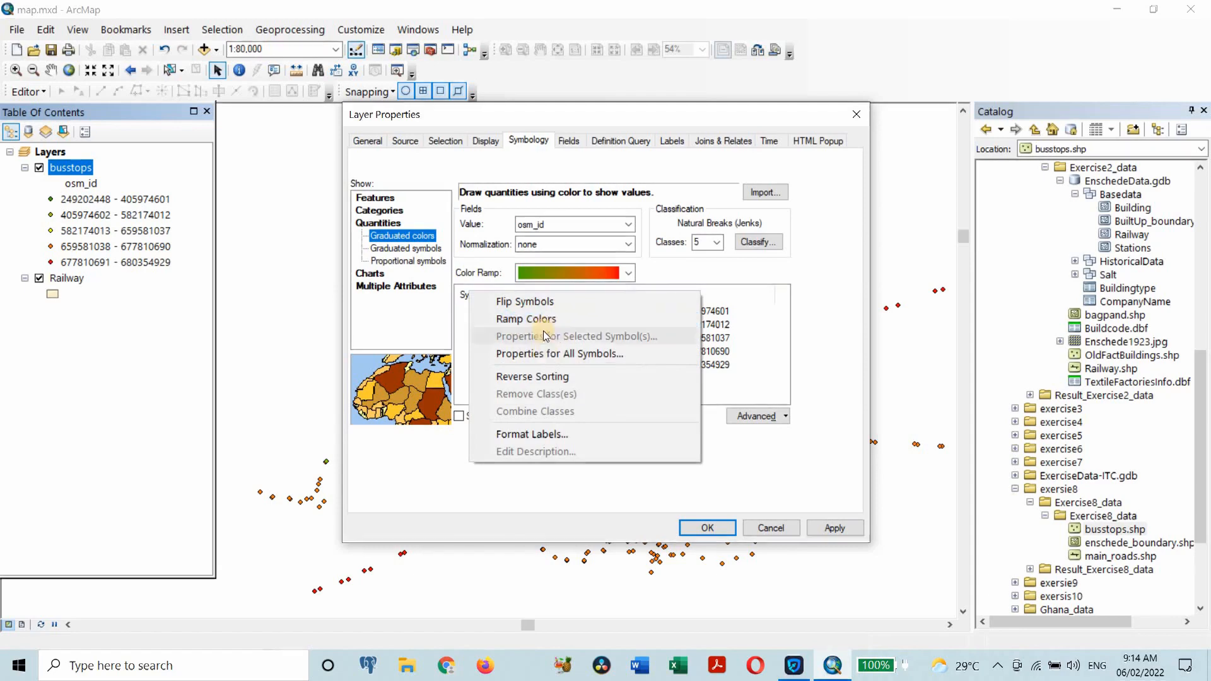
click(525, 301)
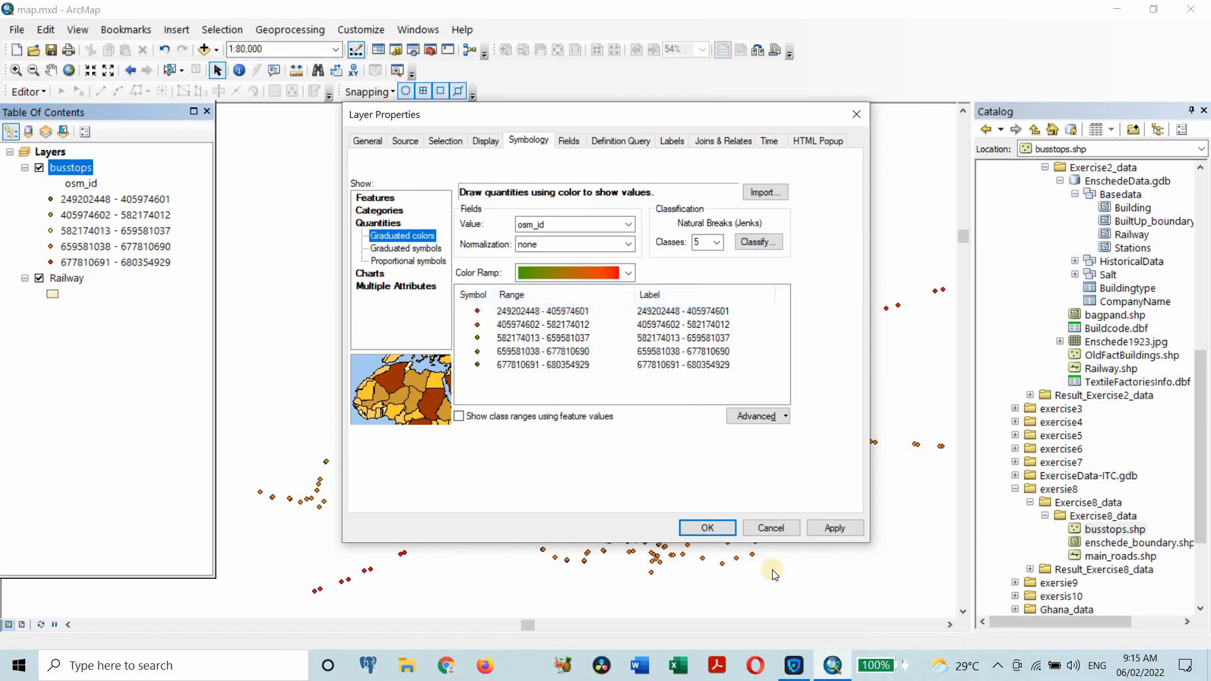
click(835, 528)
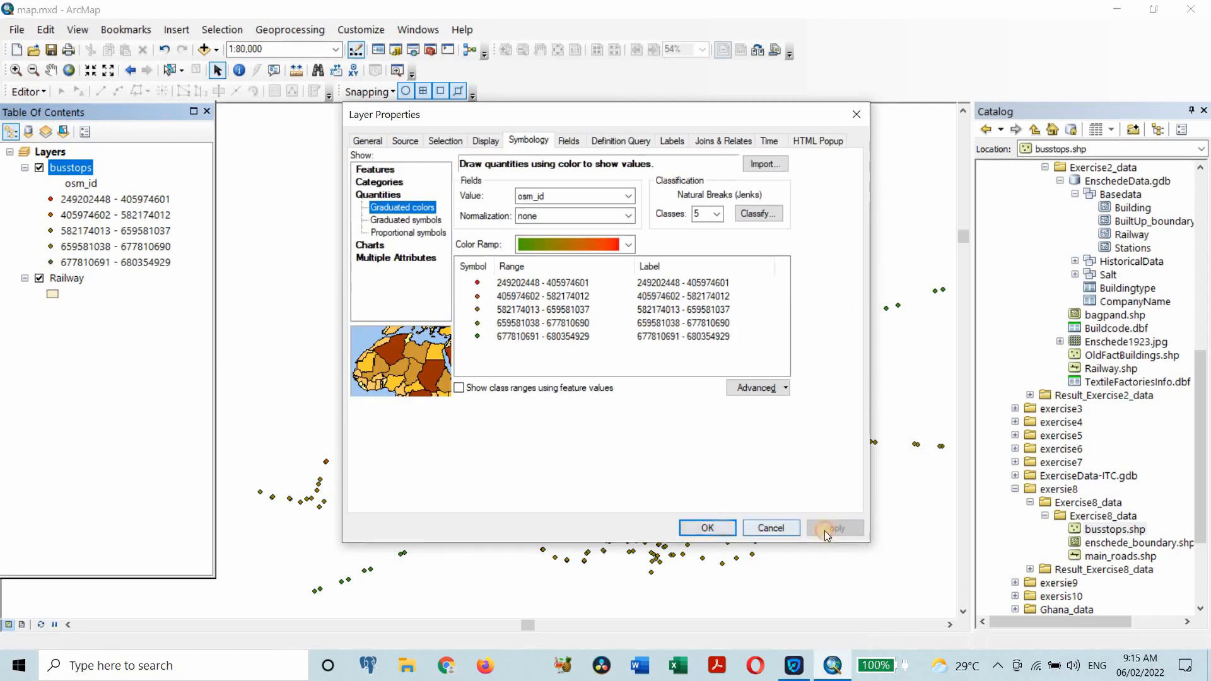
click(707, 528)
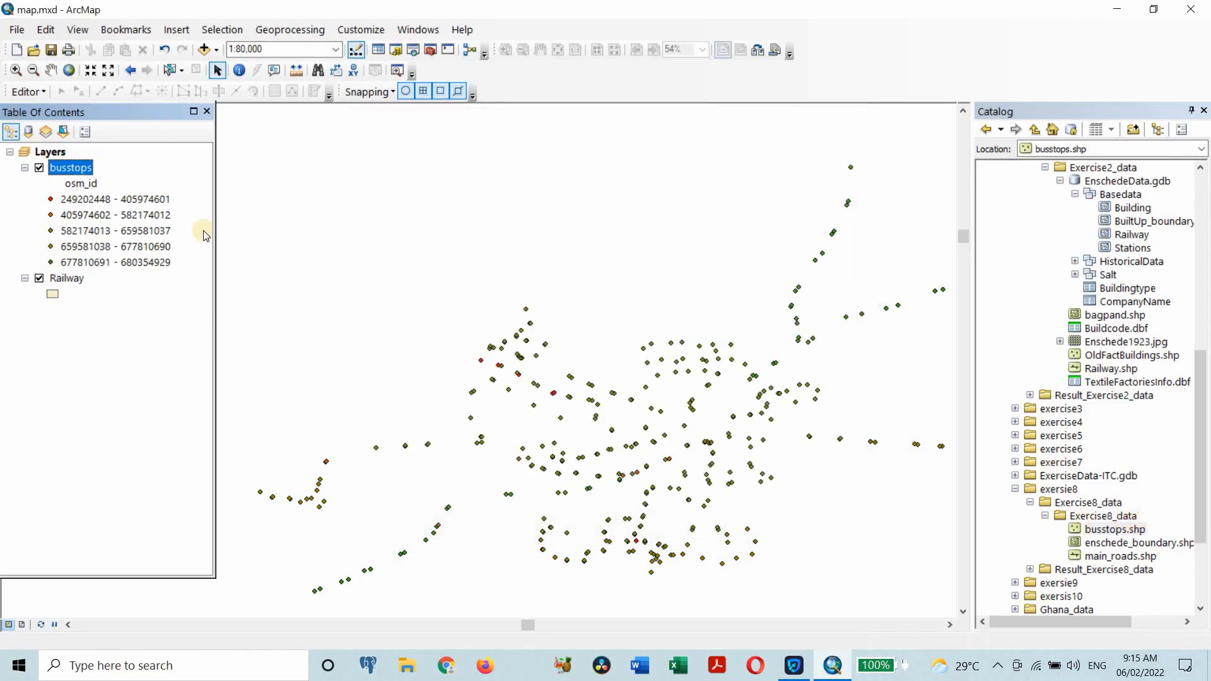
Review the fields and records in the busstops attribute table, then close it.
right_click(70, 168)
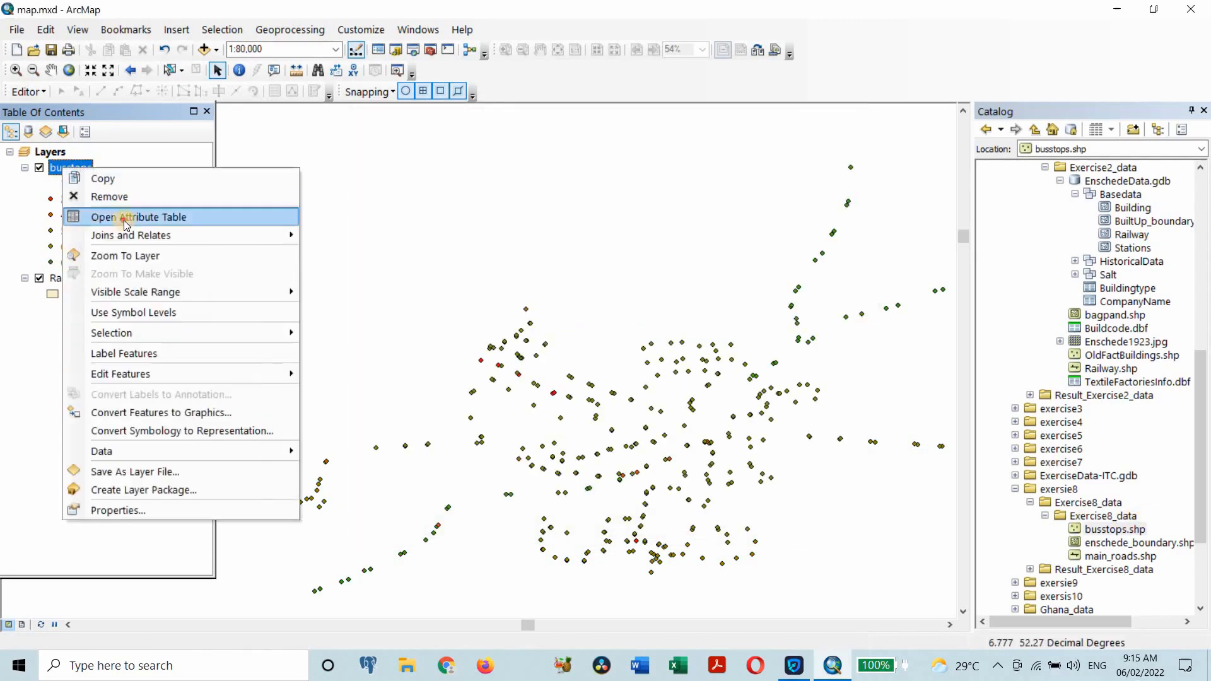
click(129, 216)
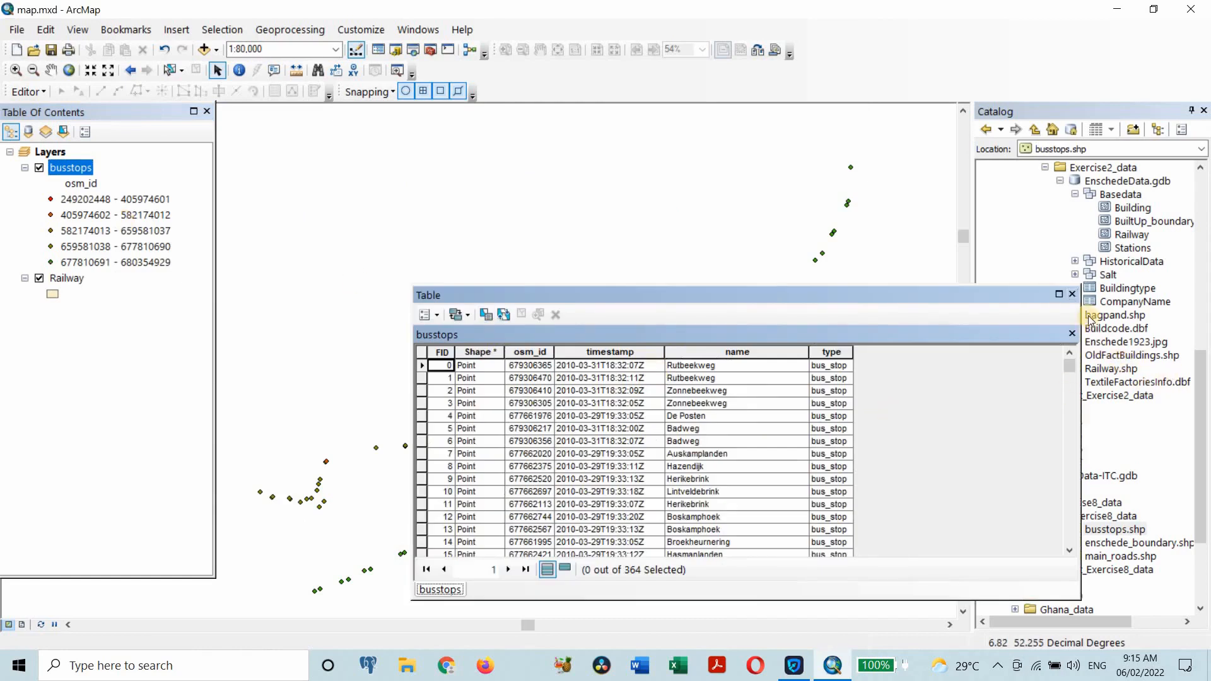
click(1072, 294)
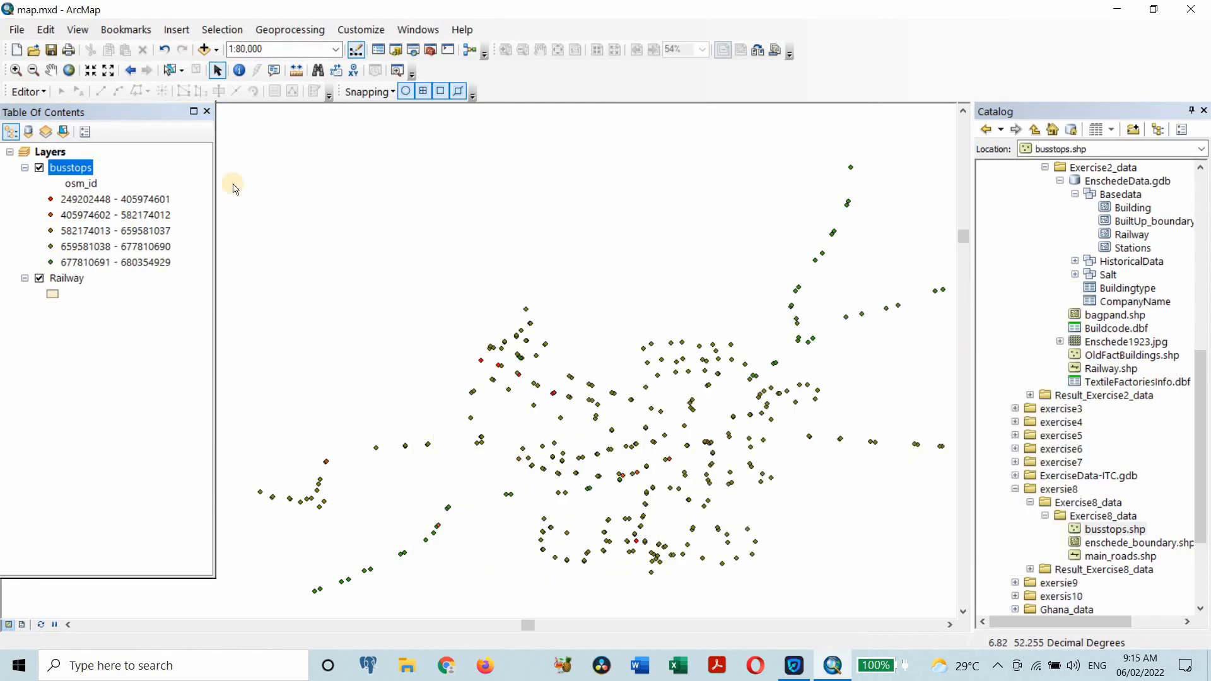
Look at the graduated colors and graduated symbols options in the busstops layer's symbology.
right_click(82, 168)
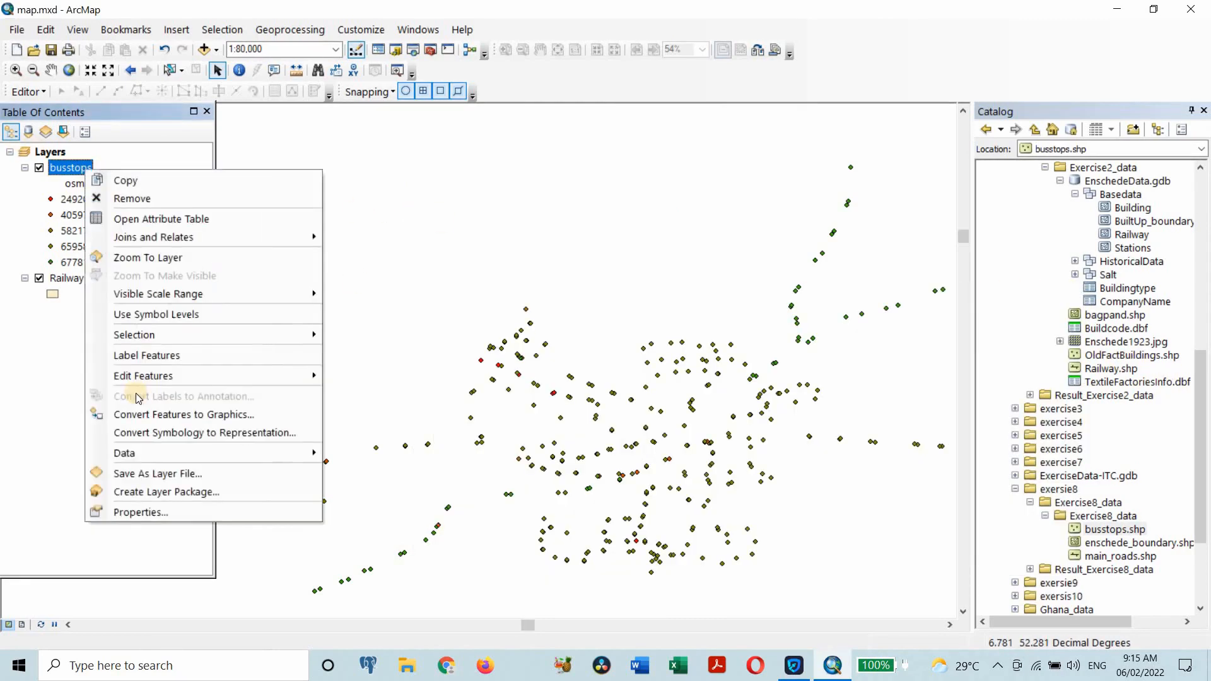
click(142, 512)
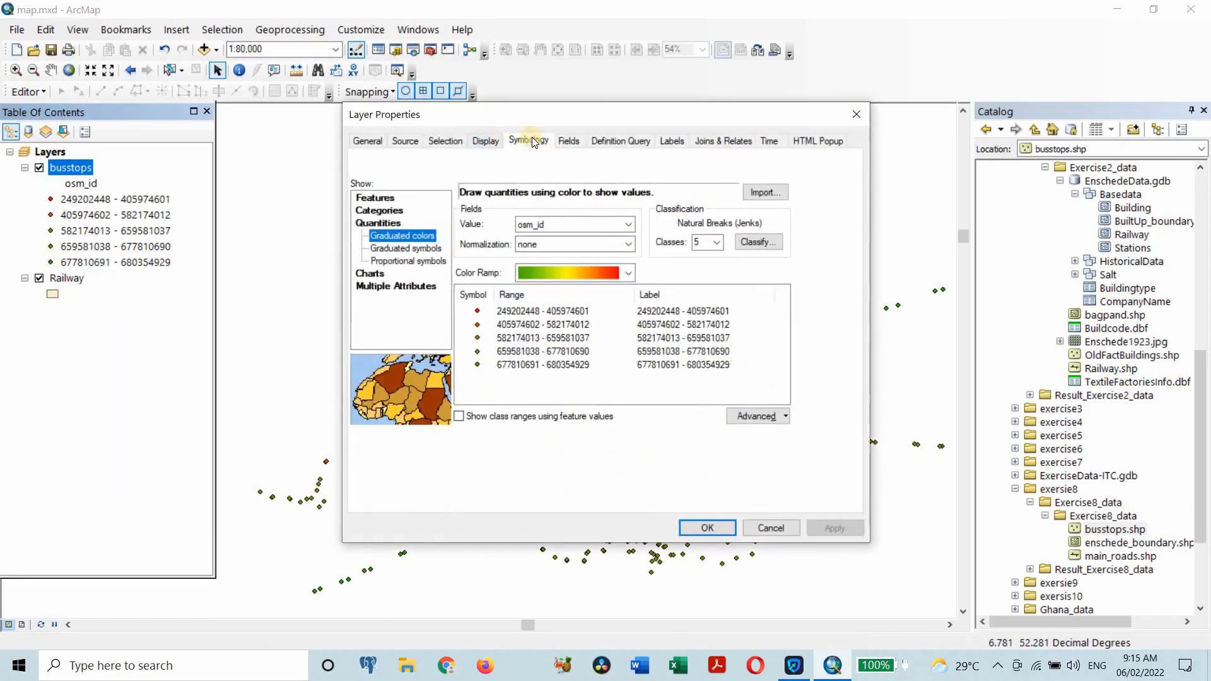
click(536, 139)
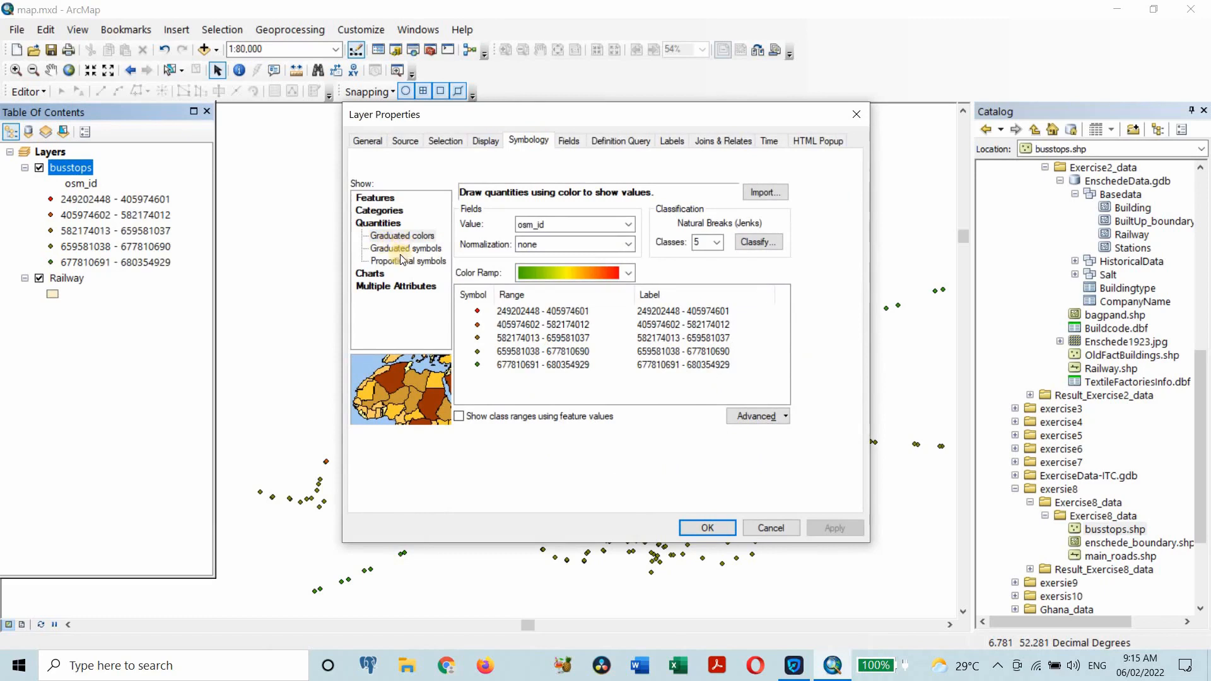
click(407, 238)
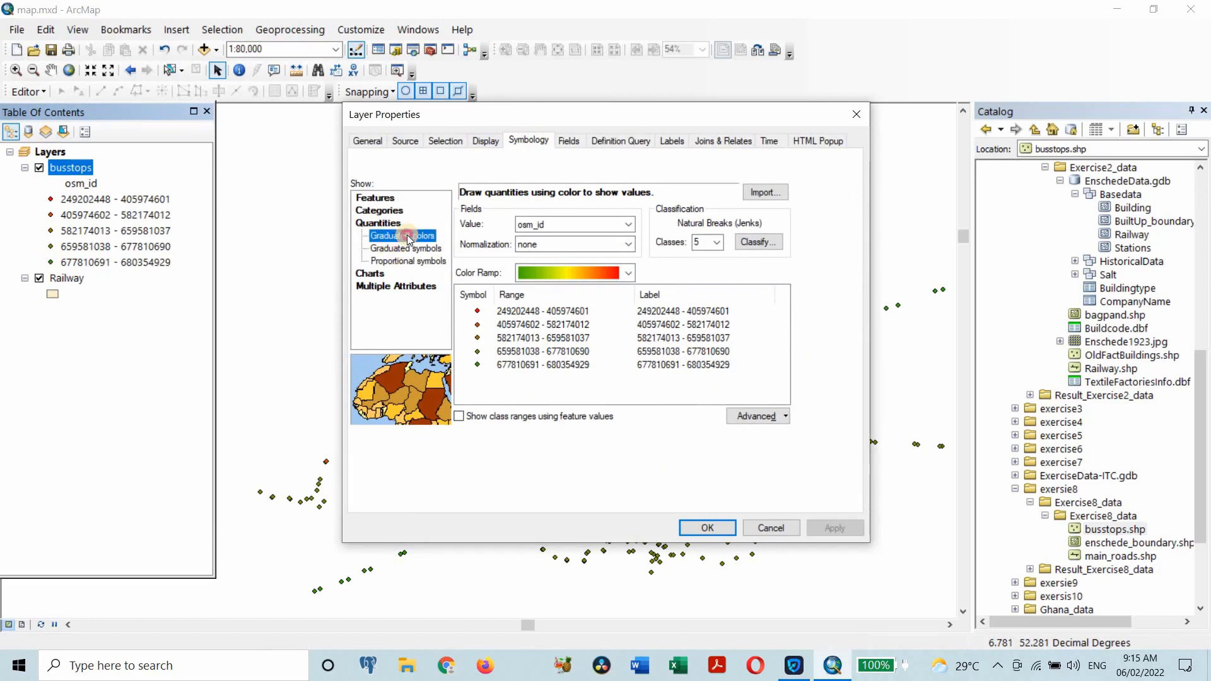
click(407, 249)
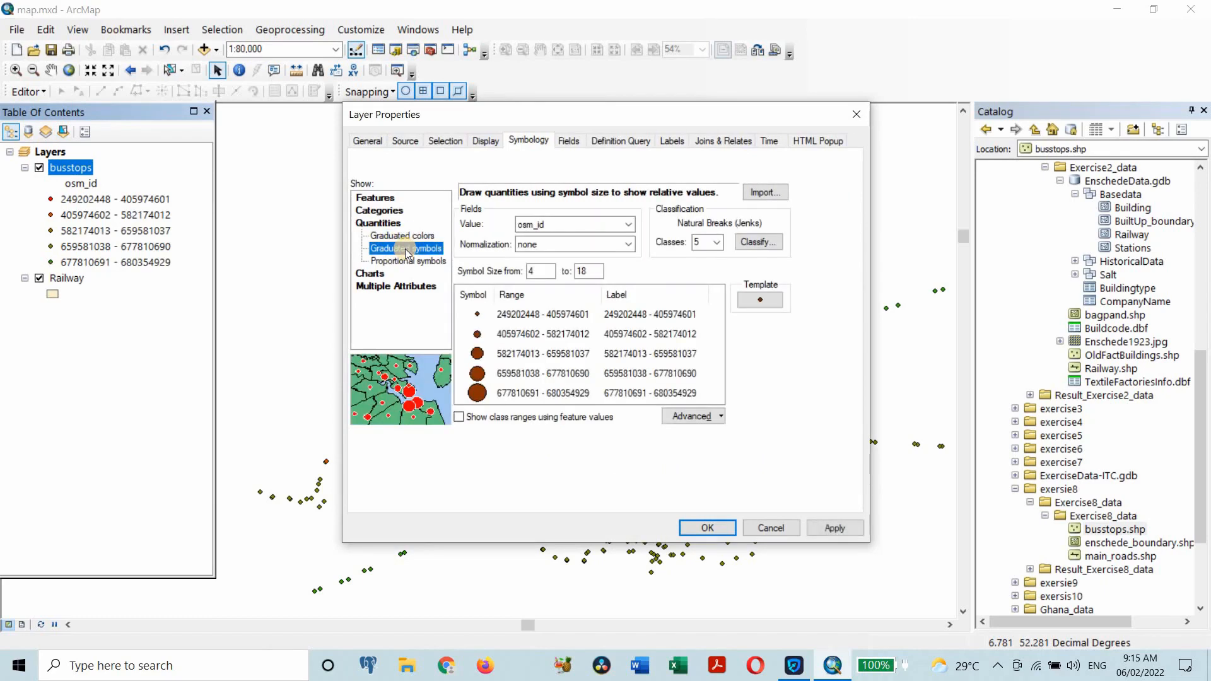
Switch the busstops symbology to unique values with type as the value field and a blue-yellow-red color ramp.
click(391, 211)
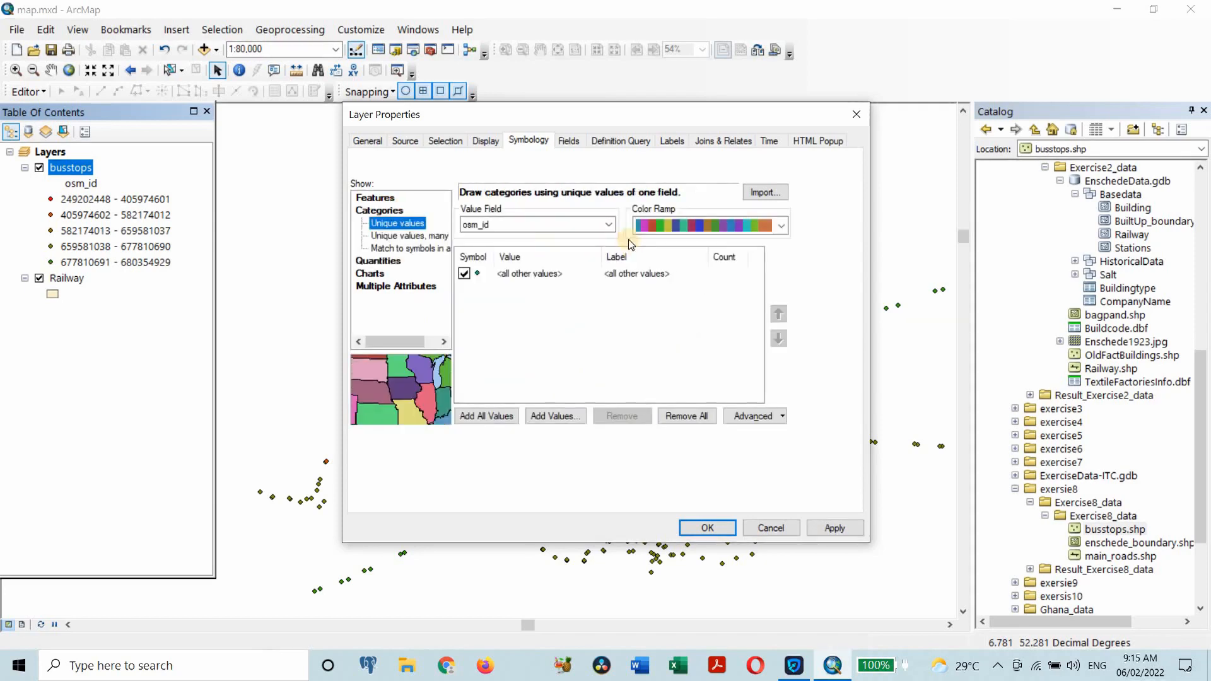
click(612, 222)
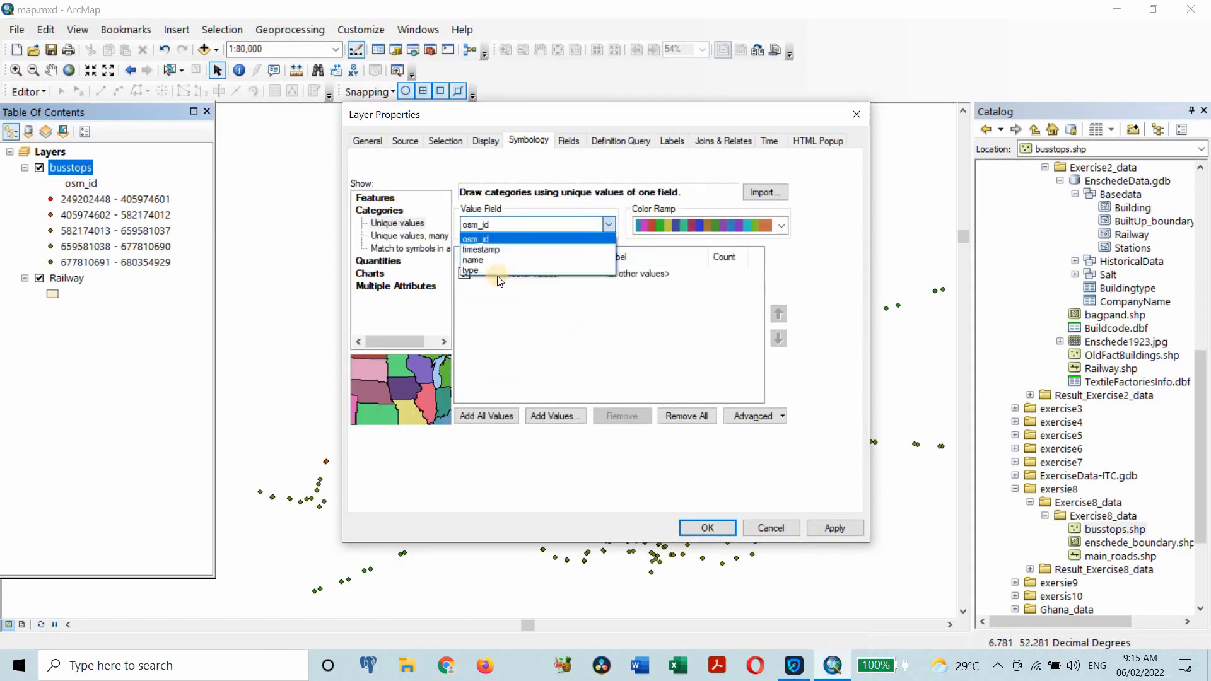
click(473, 270)
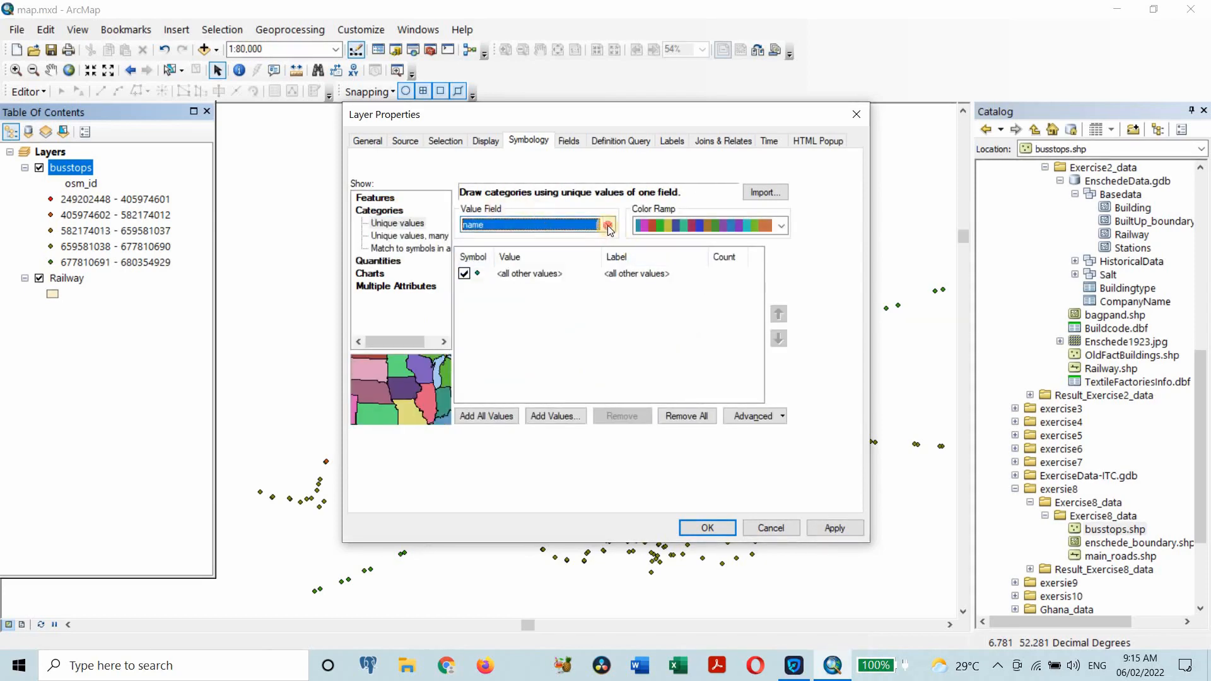
click(609, 224)
click(483, 270)
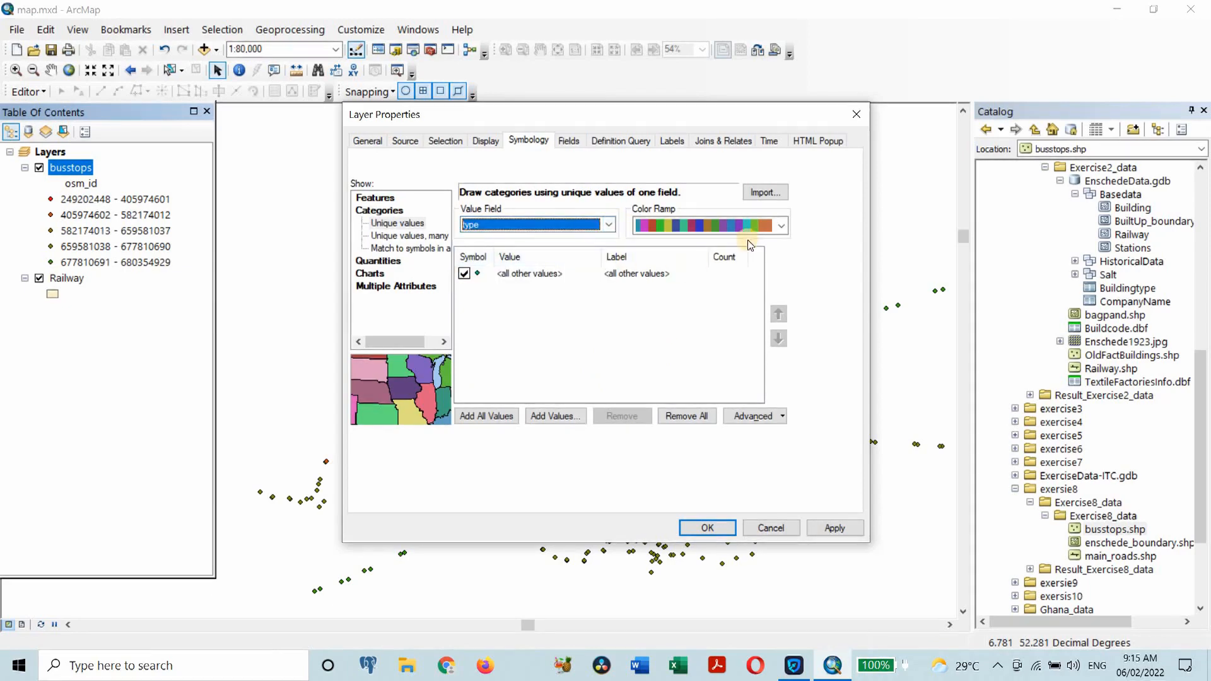
click(770, 225)
click(779, 226)
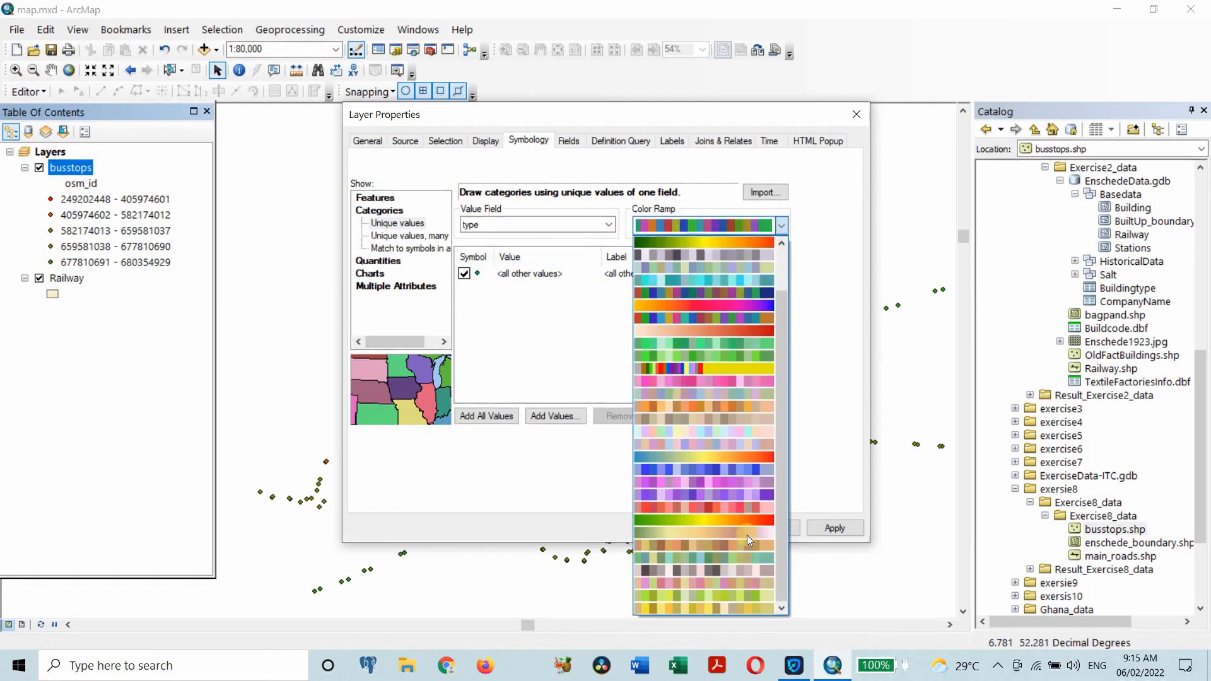
click(747, 455)
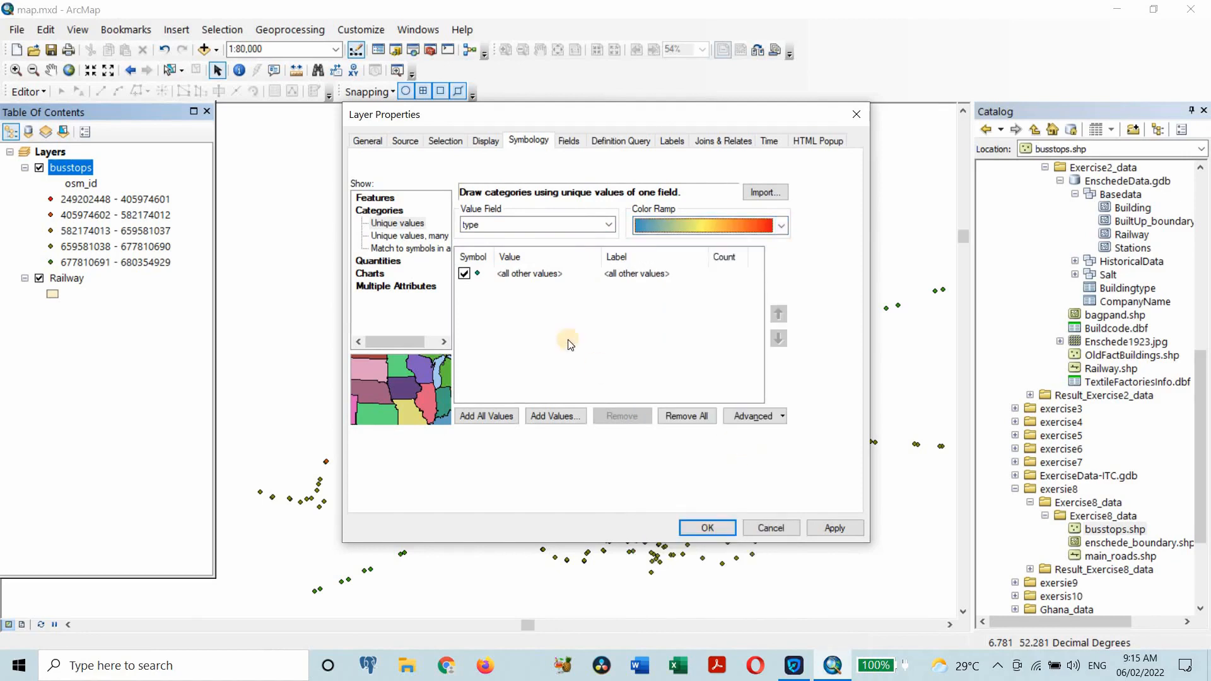
Add all type values to the busstops categories, exclude <all other values>, and apply the symbology.
click(492, 418)
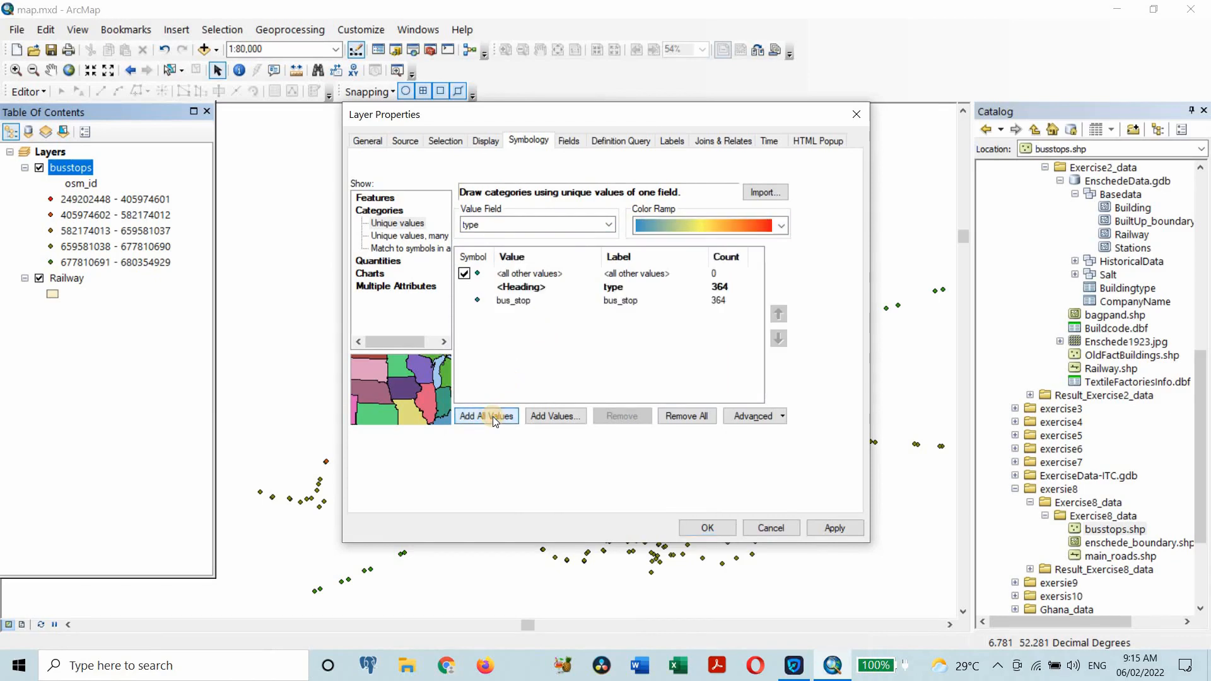
click(464, 273)
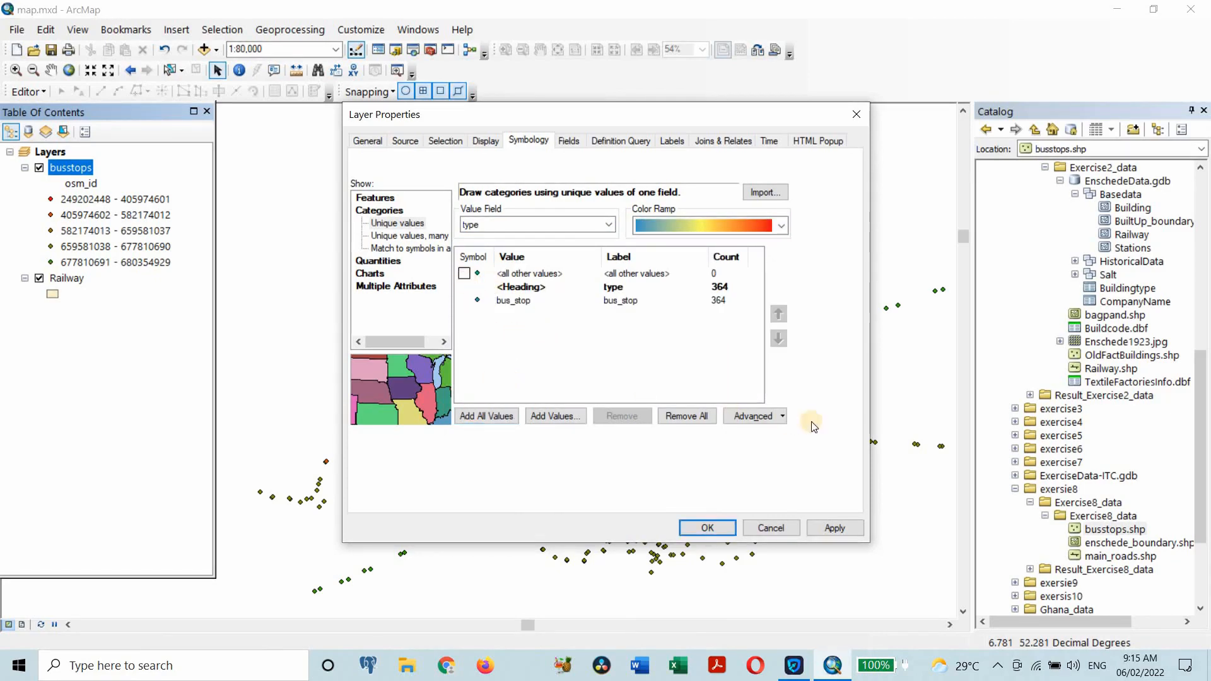
click(707, 528)
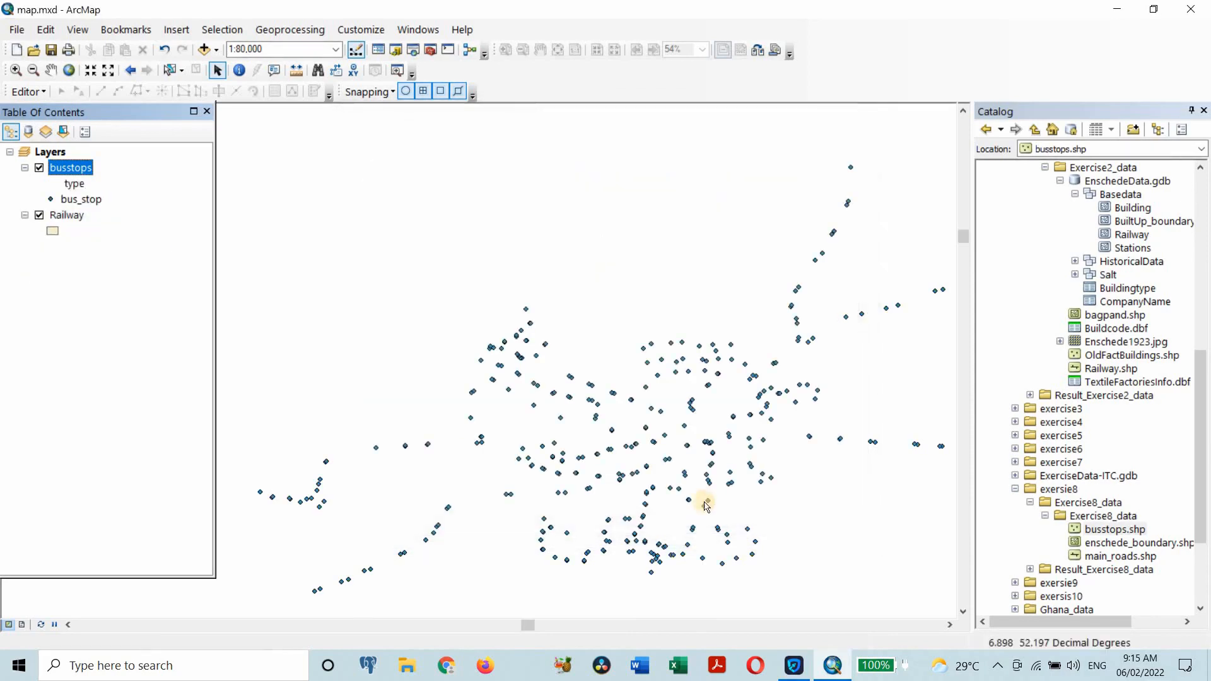
Examine the distribution of the bus stops symbolized by type on the map at several scales.
right_click(78, 171)
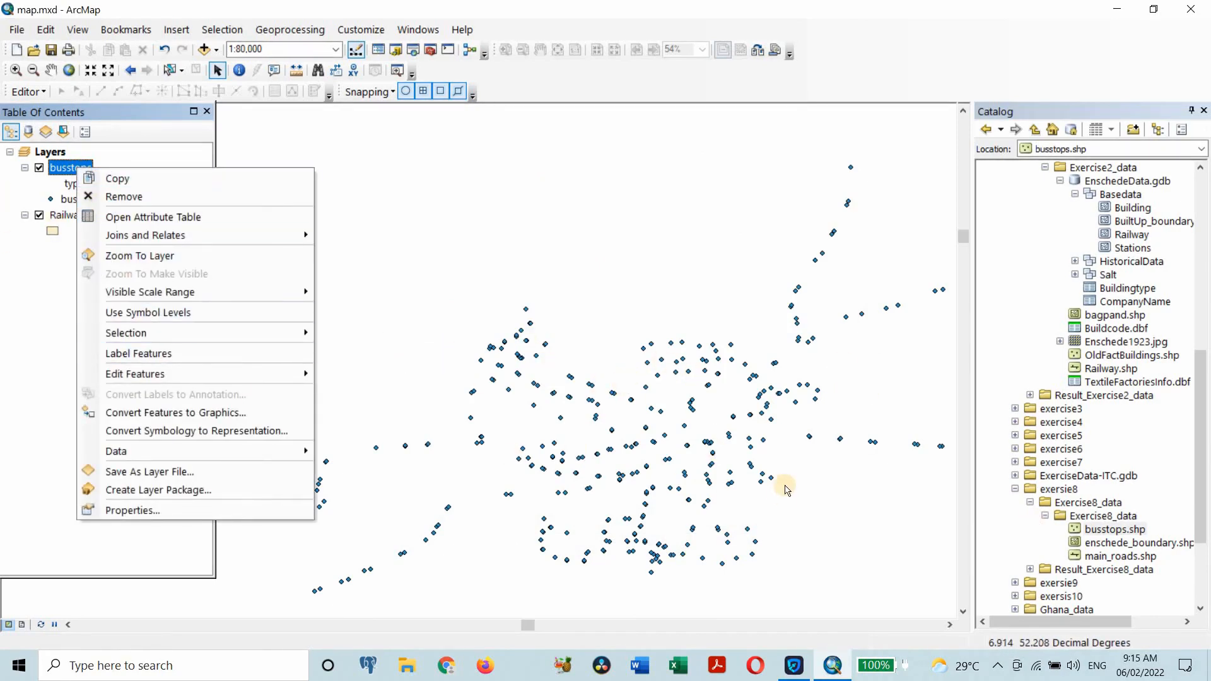
click(640, 382)
scroll(642, 386, down, 1)
scroll(642, 386, up, 5)
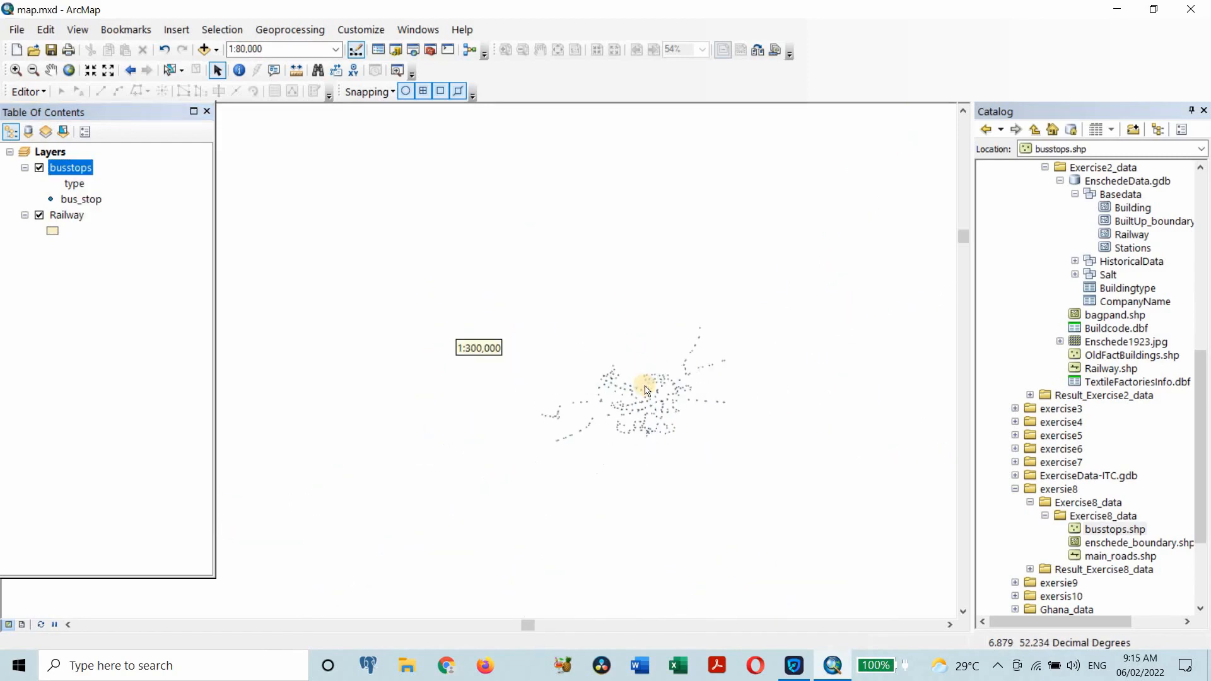
scroll(647, 388, up, 2)
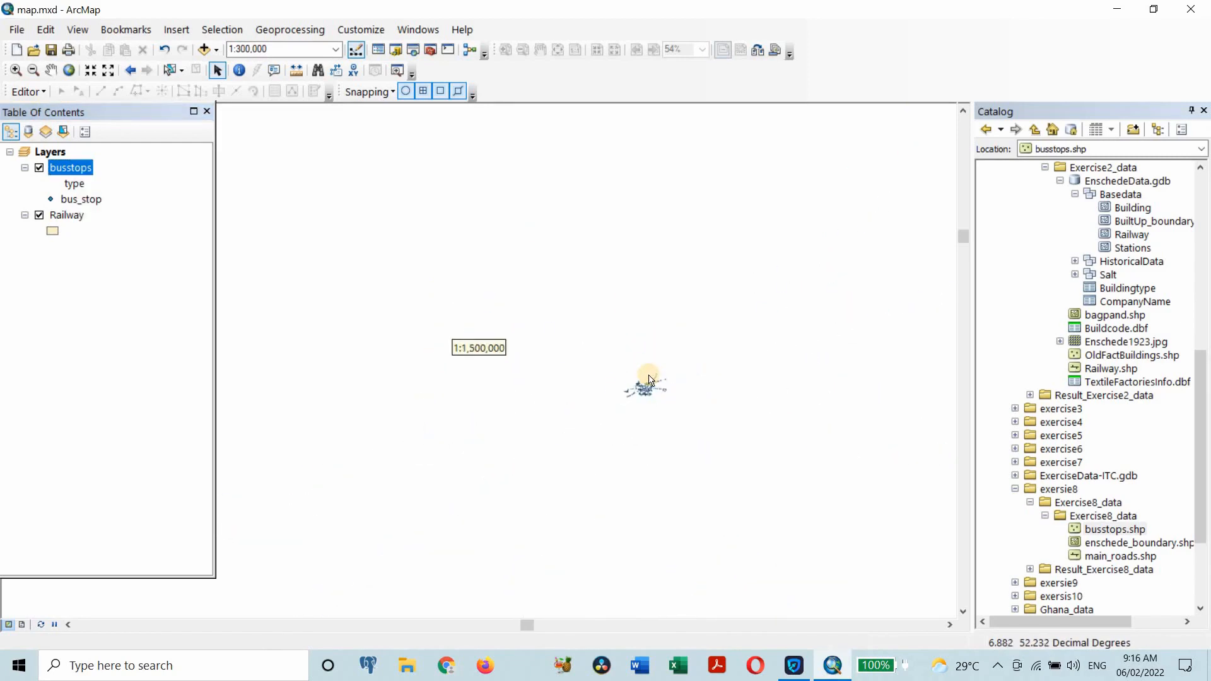
scroll(649, 377, down, 7)
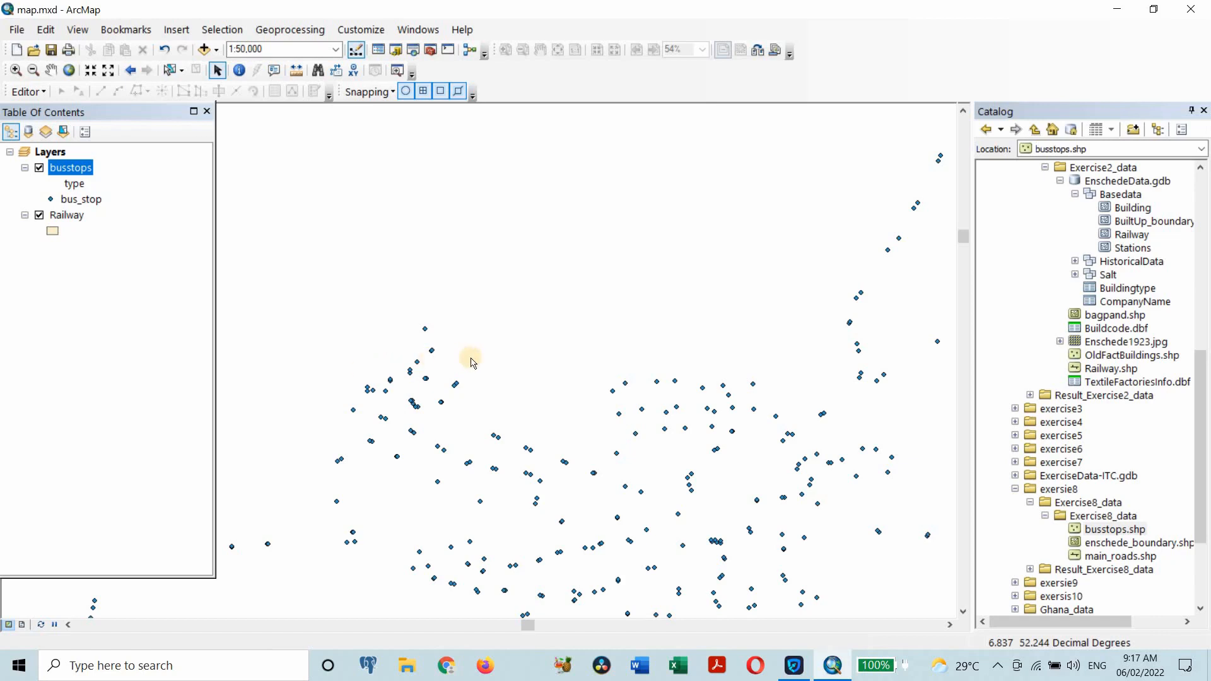
Remove the busstops layer from the map.
right_click(68, 167)
click(123, 193)
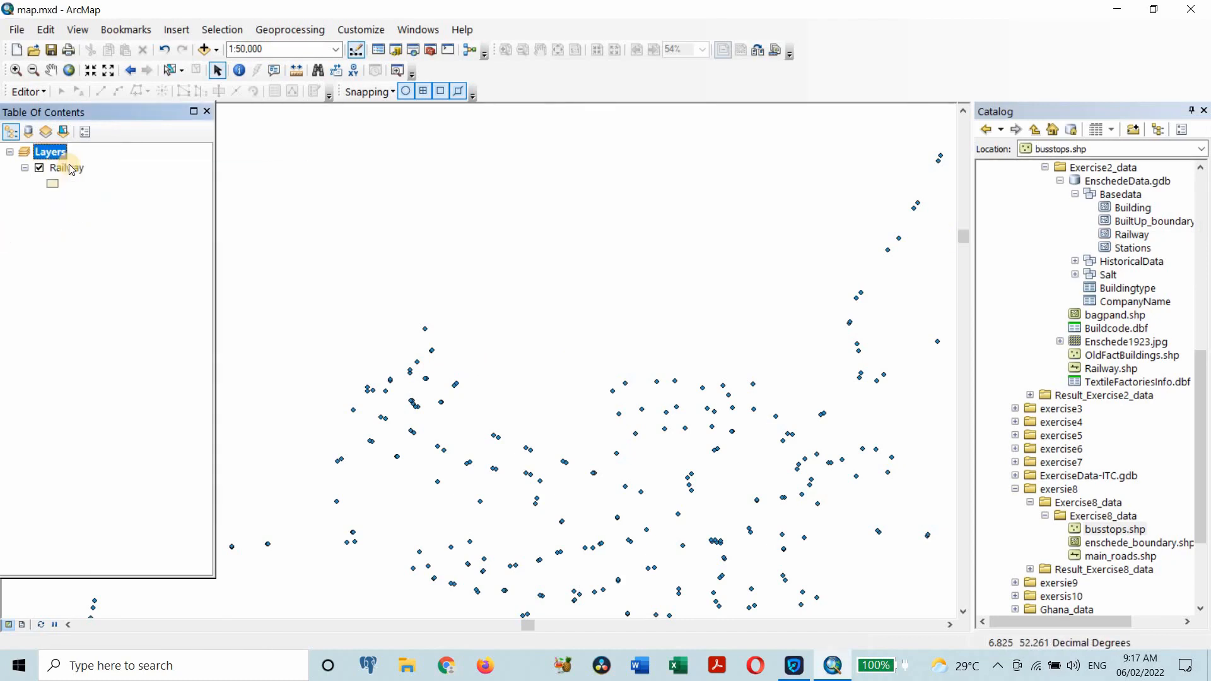
Remove the Railway layer from the map and collapse the expanded exercise data folder connection in the catalog.
right_click(70, 165)
click(116, 194)
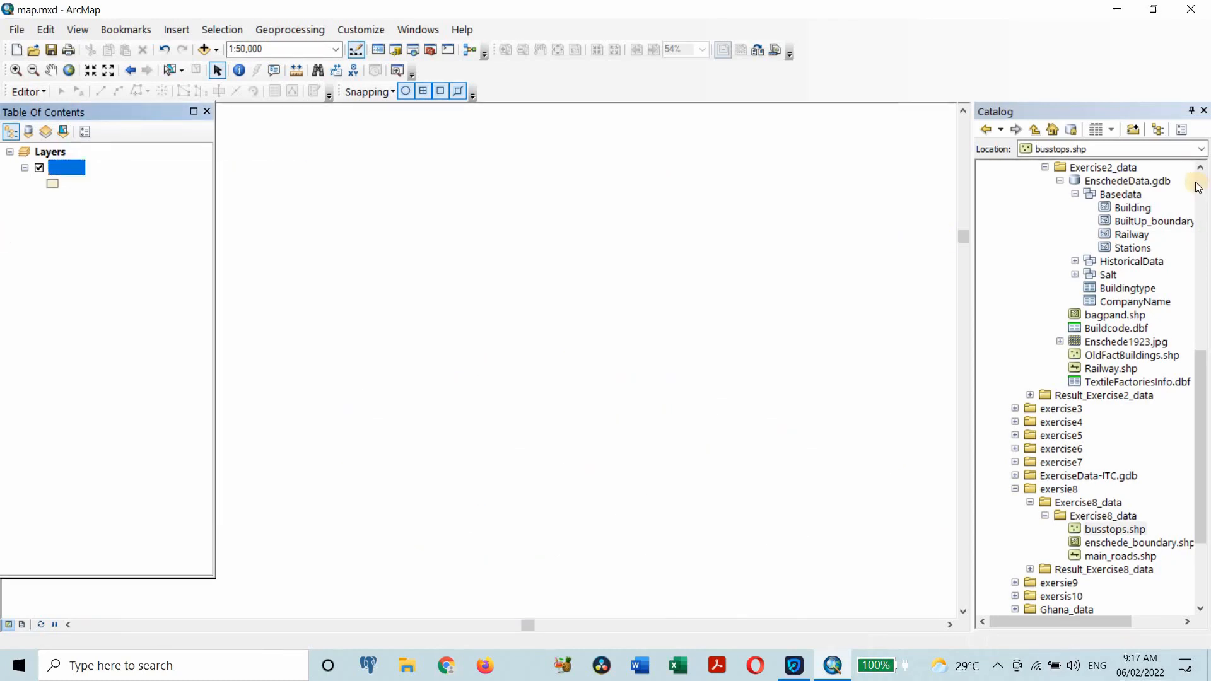
scroll(1083, 260, up, 6)
scroll(1079, 251, up, 4)
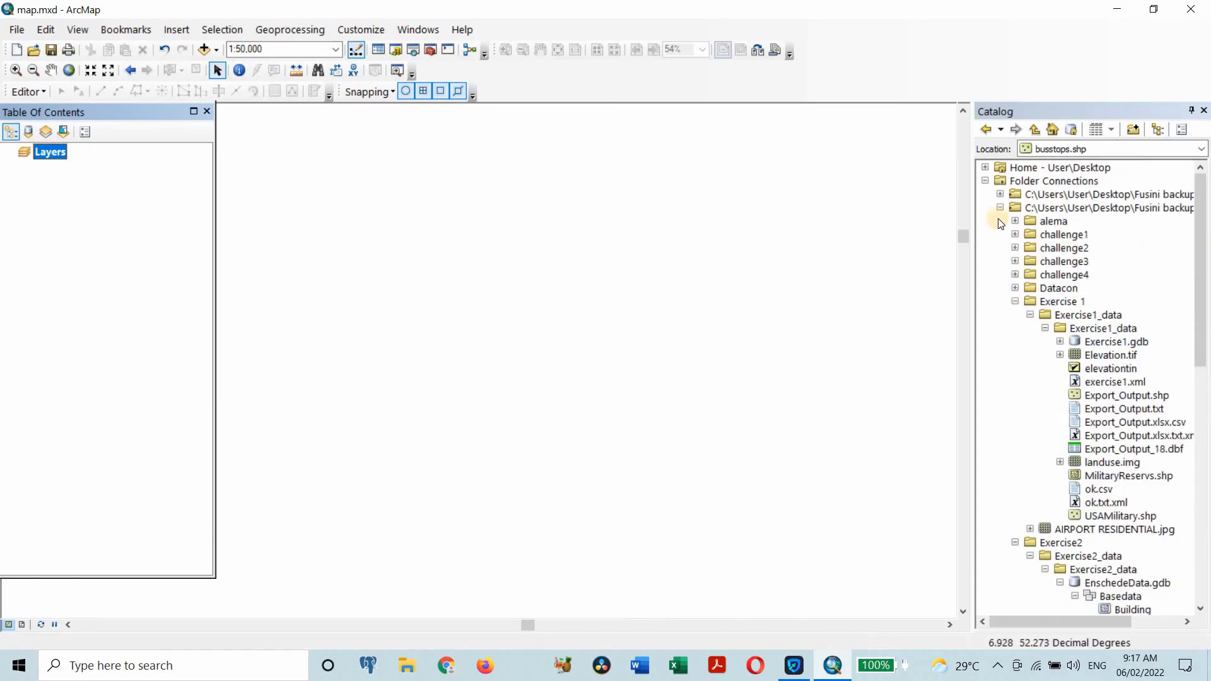
click(999, 207)
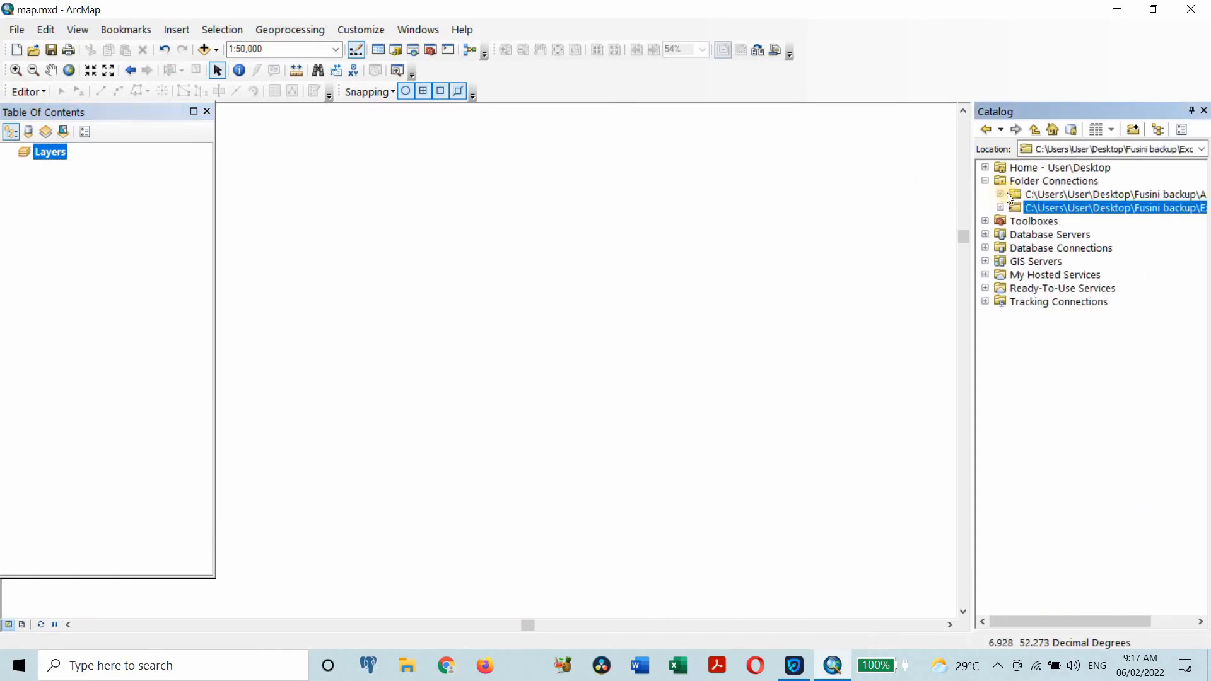
Add GHA_water_areas_dcw.shp and GHA_water_lines_dcw.shp from the GHA_wat folder to the map.
click(999, 194)
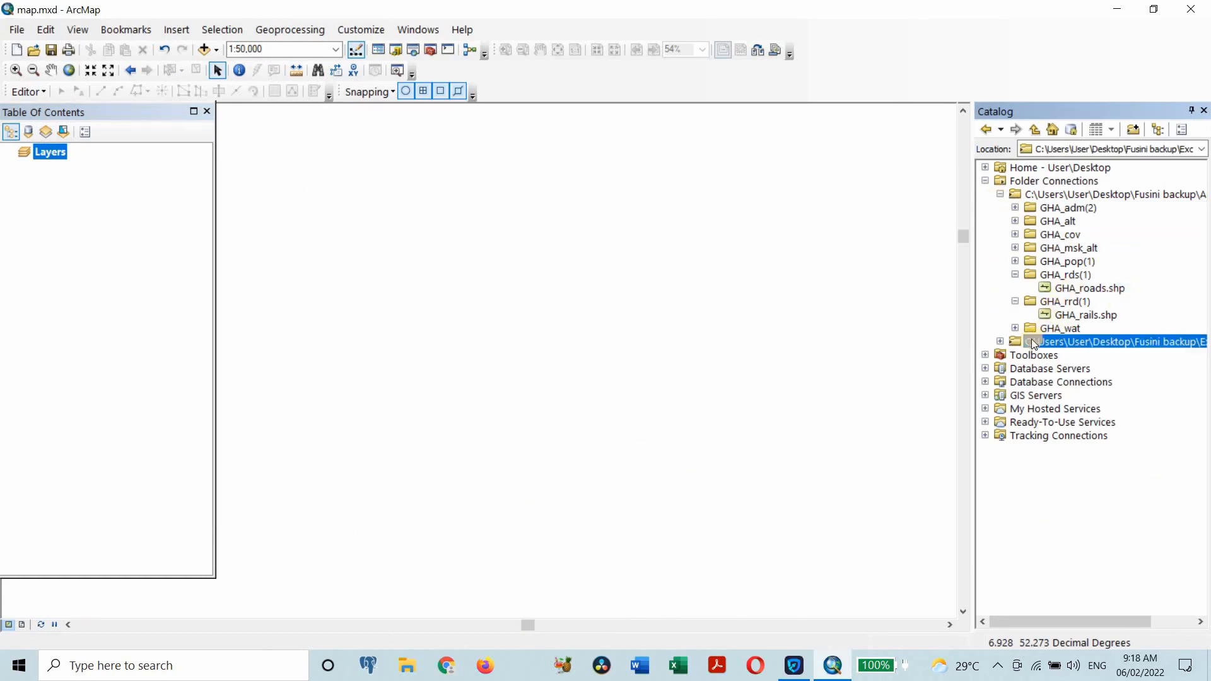
click(1015, 329)
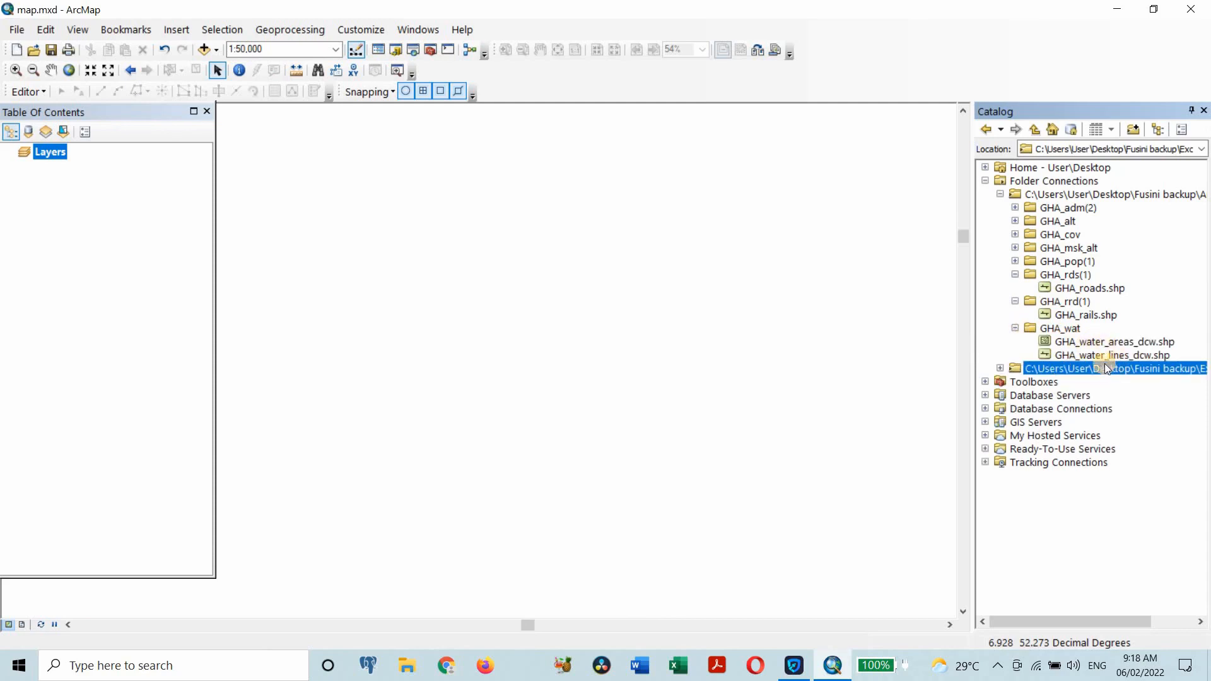
drag(1080, 342, 618, 347)
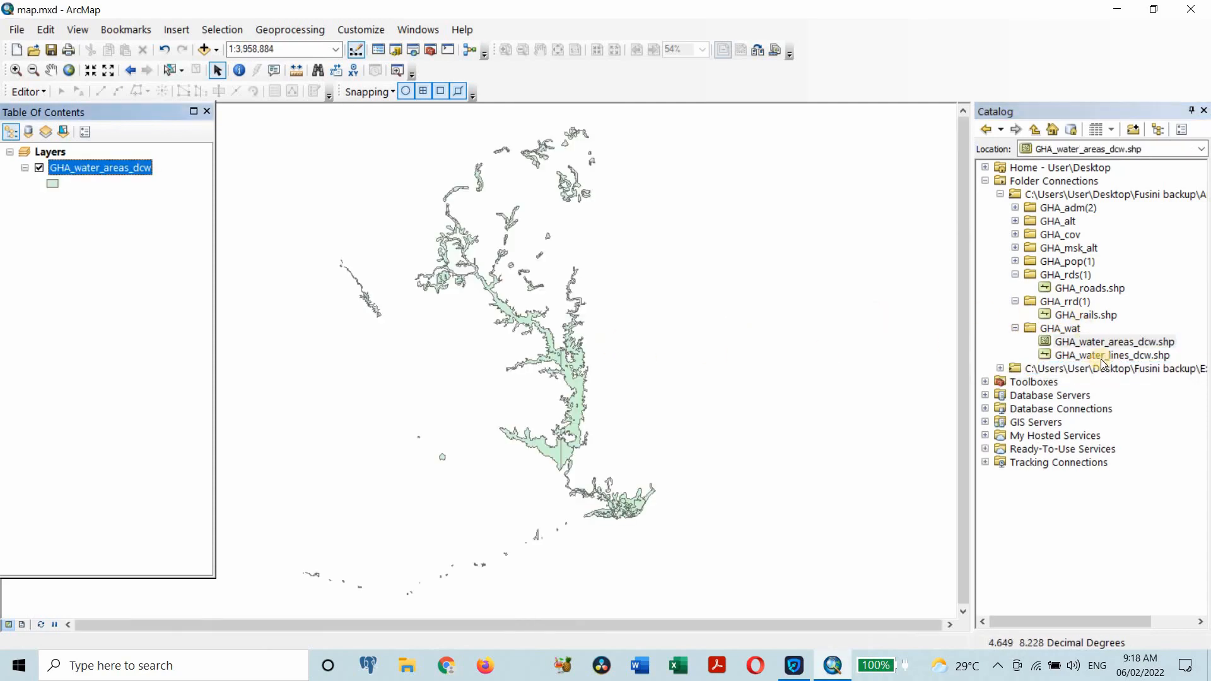
mouse_move(1099, 357)
mouse_down()
mouse_move(666, 382)
mouse_move(644, 372)
mouse_up()
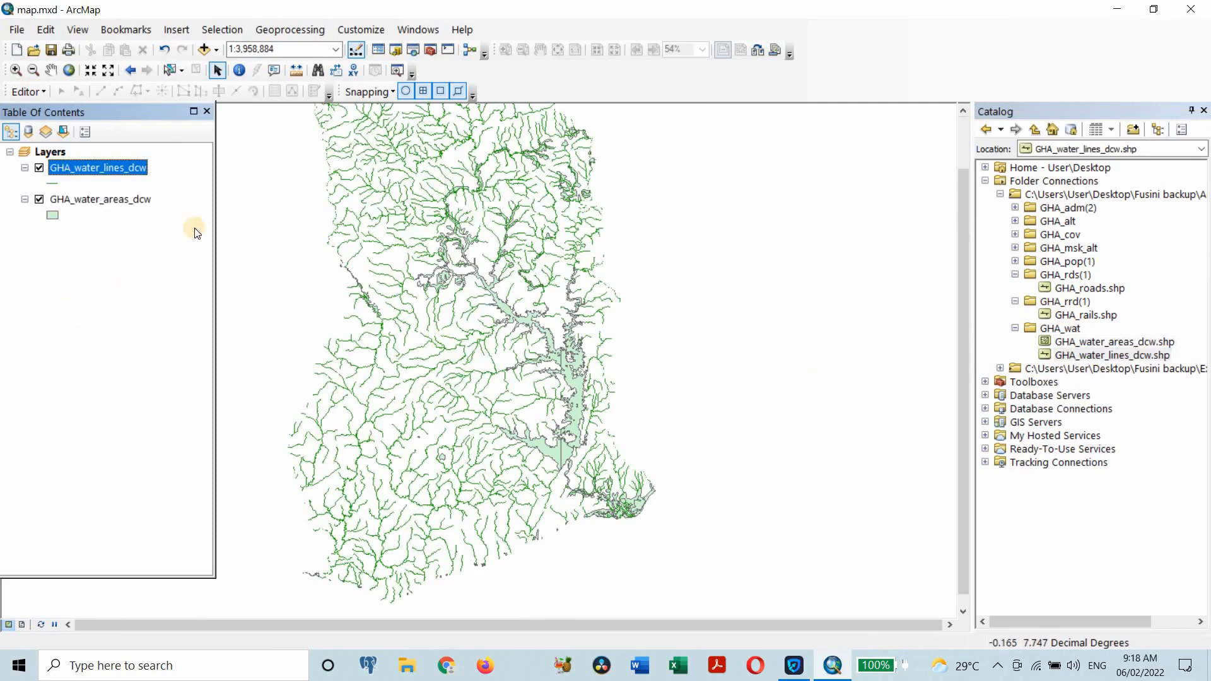
Remove the GHA_water_areas_dcw layer and add GHA_adm2.shp from the GHA_adm(2) folder to the map.
right_click(96, 201)
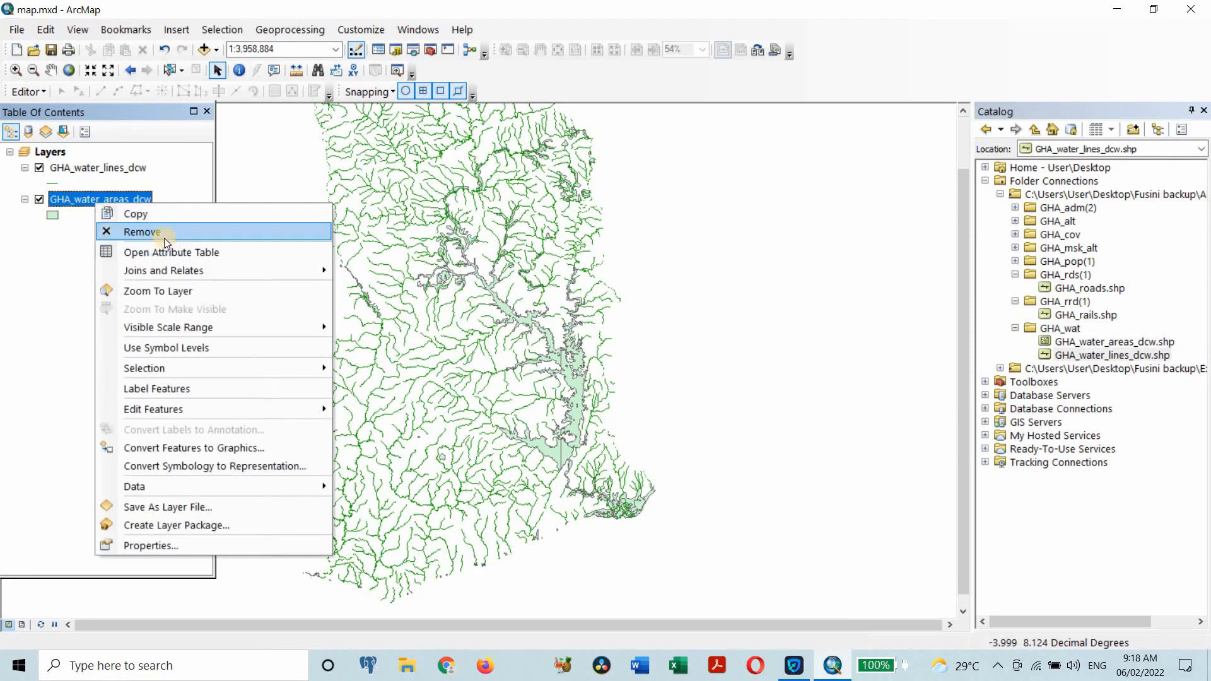
click(164, 237)
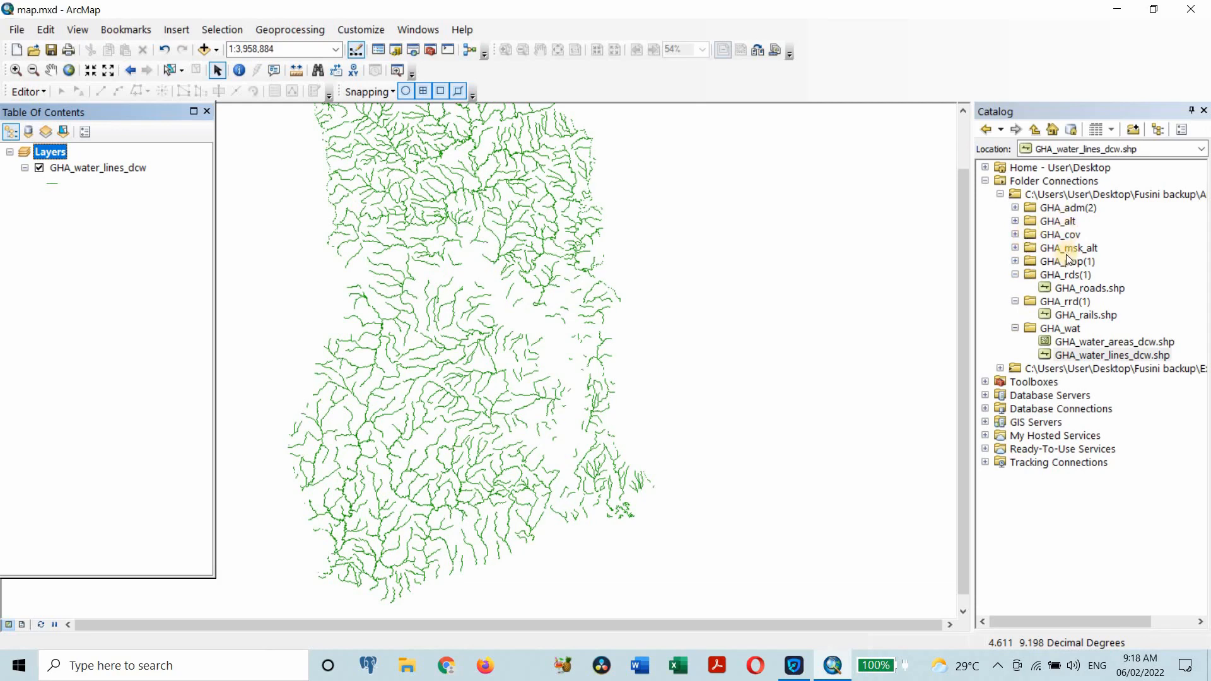
click(1014, 208)
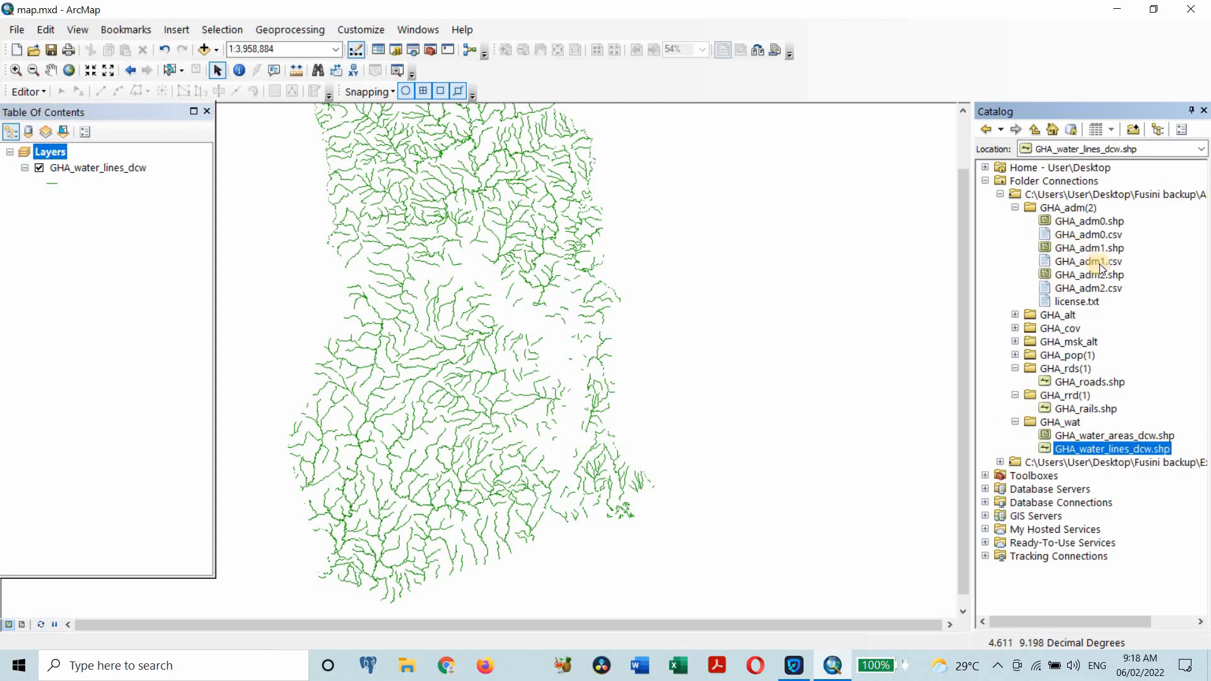
drag(1096, 274, 824, 305)
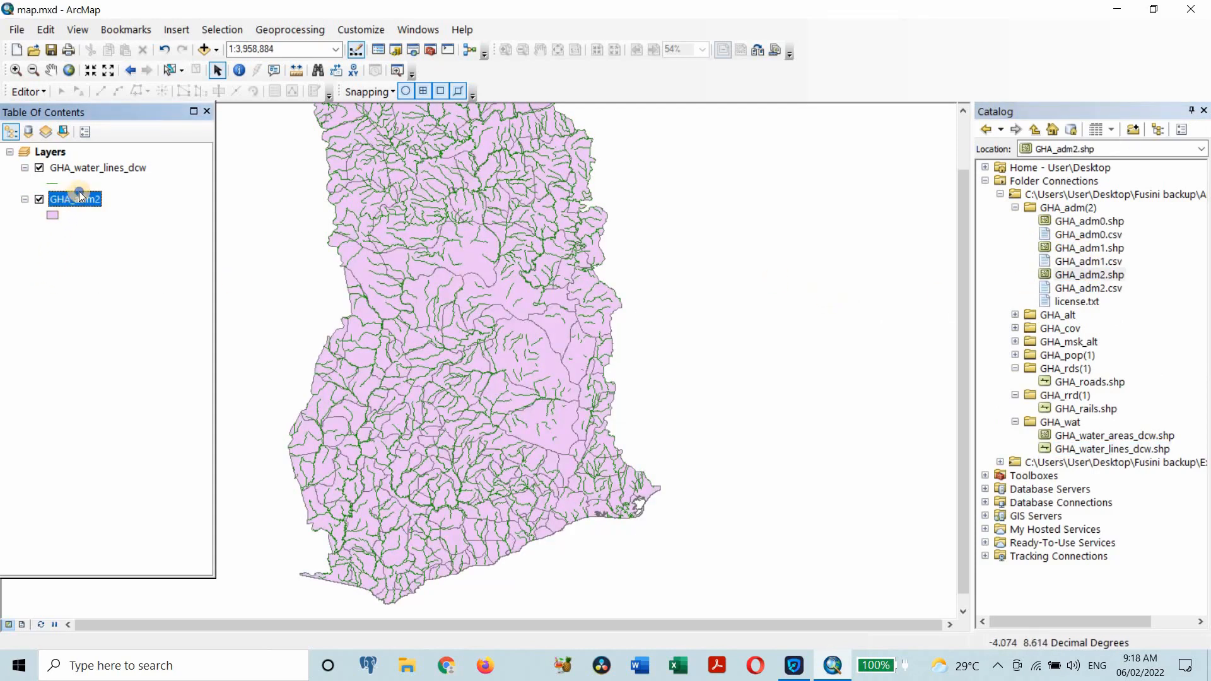
Select the Adansi North record in the GHA_adm2 attribute table and hide the GHA_water_lines_dcw layer.
right_click(80, 196)
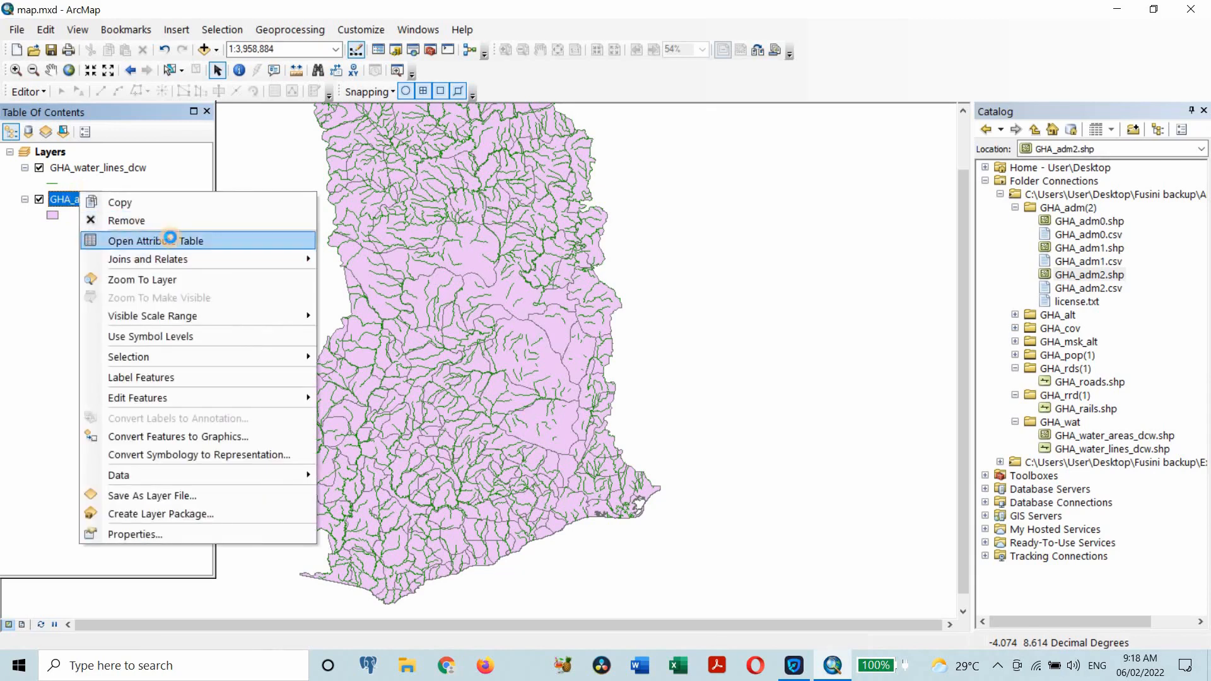
click(170, 239)
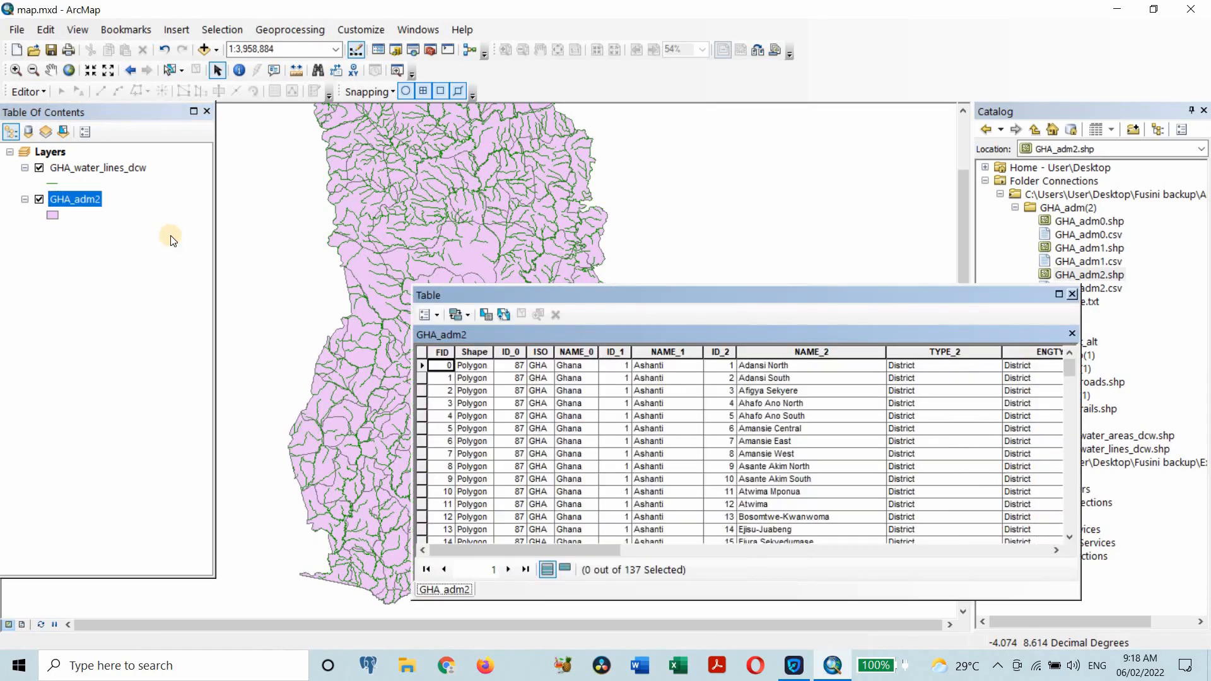
click(422, 365)
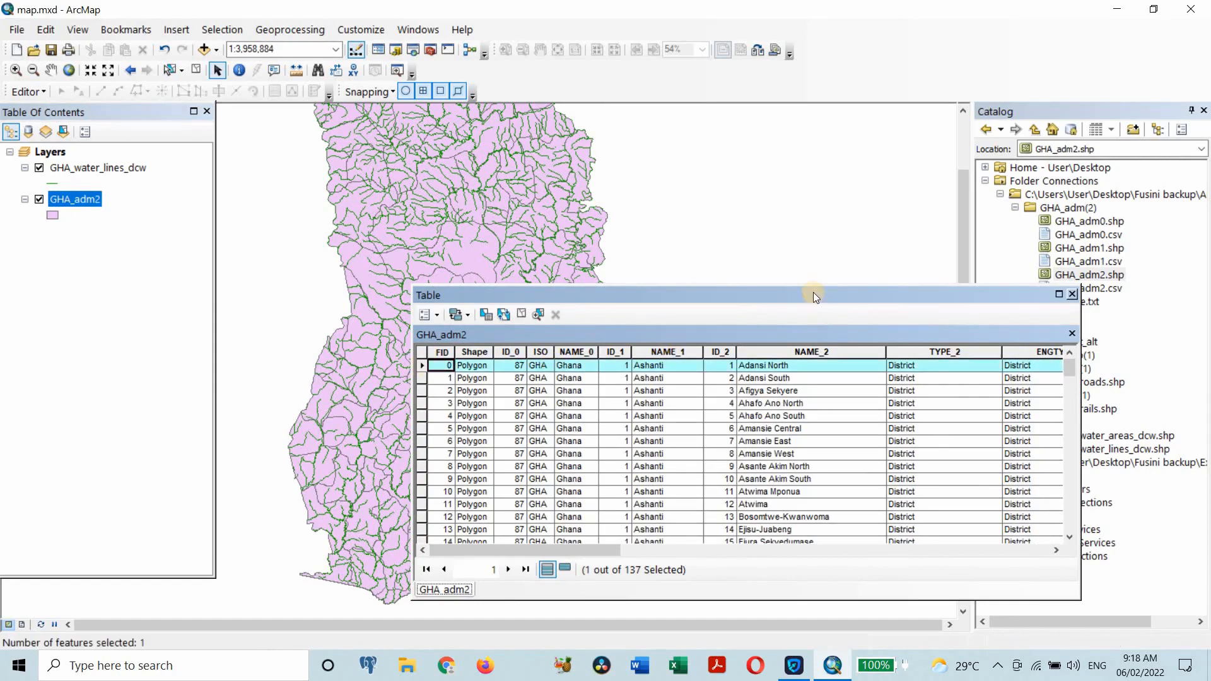
drag(814, 297, 624, 203)
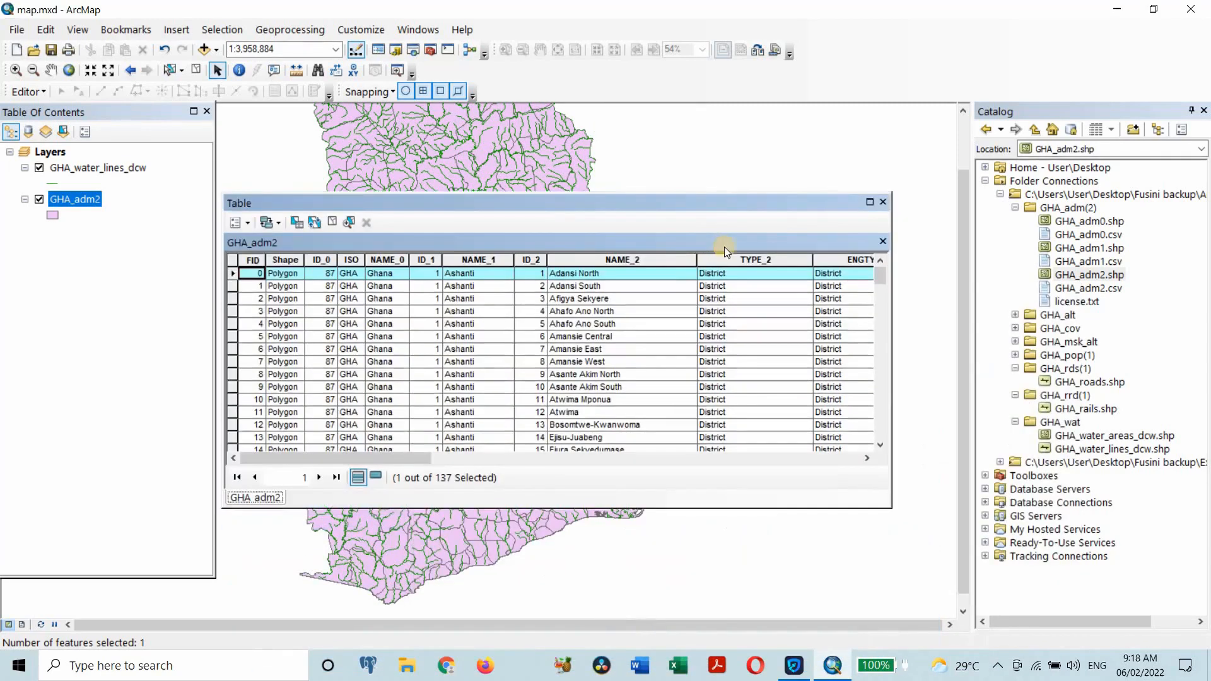
click(40, 167)
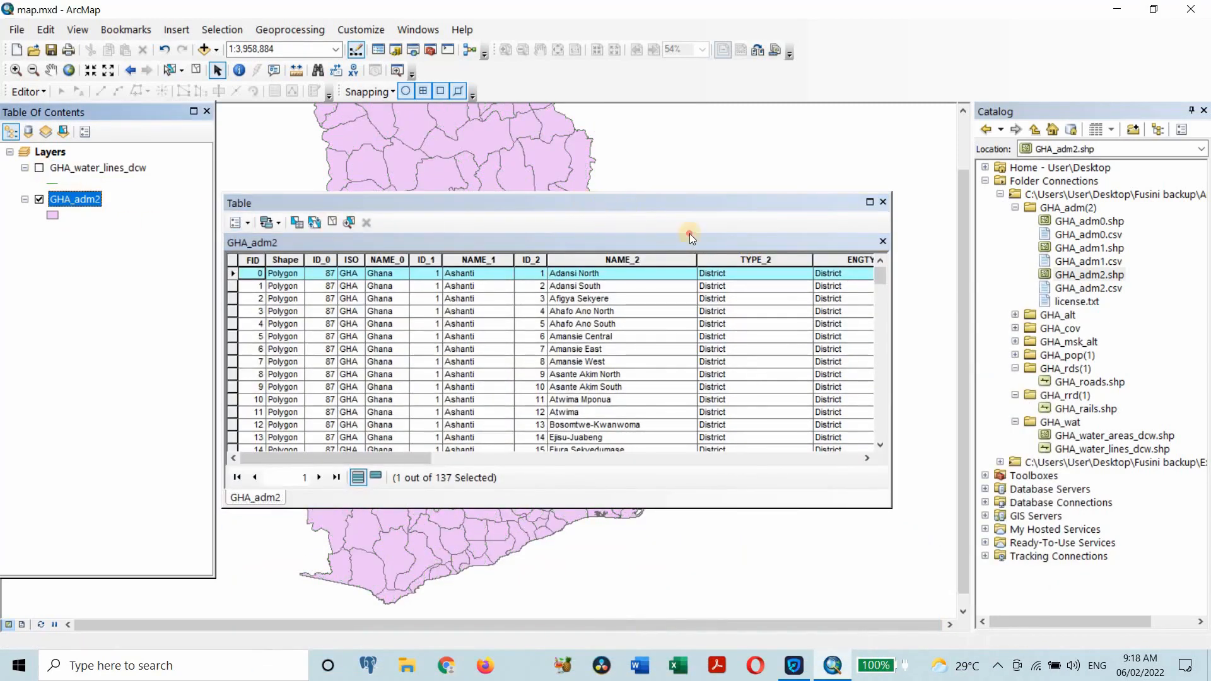
drag(689, 237, 812, 279)
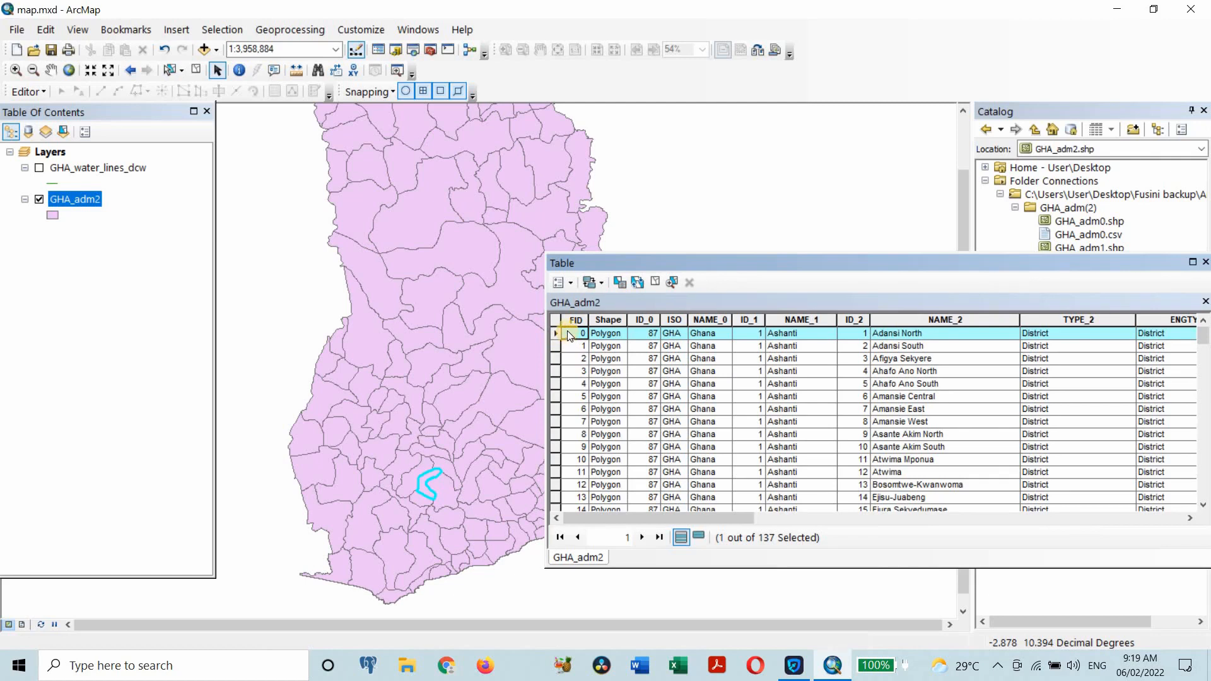
click(1204, 262)
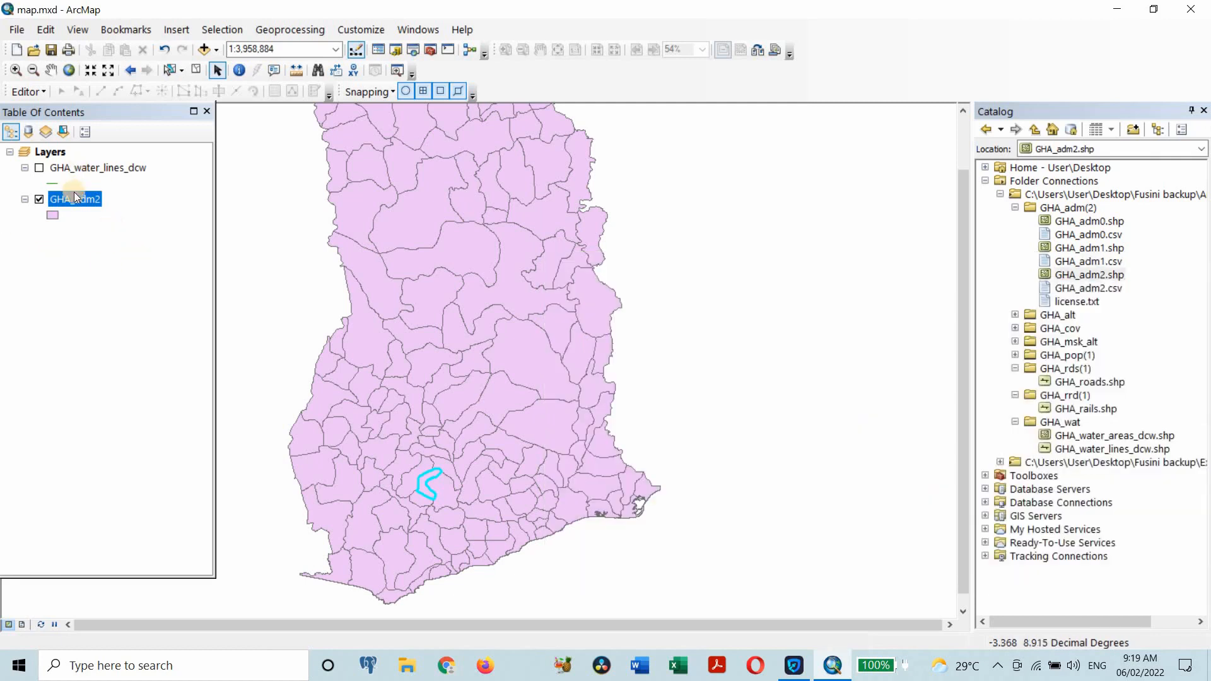
Export the selected GHA_adm2 feature as shapefile district_bpoundary_3.shp in the Towers_Valuation_project folder and add it to the map.
click(75, 197)
right_click(74, 196)
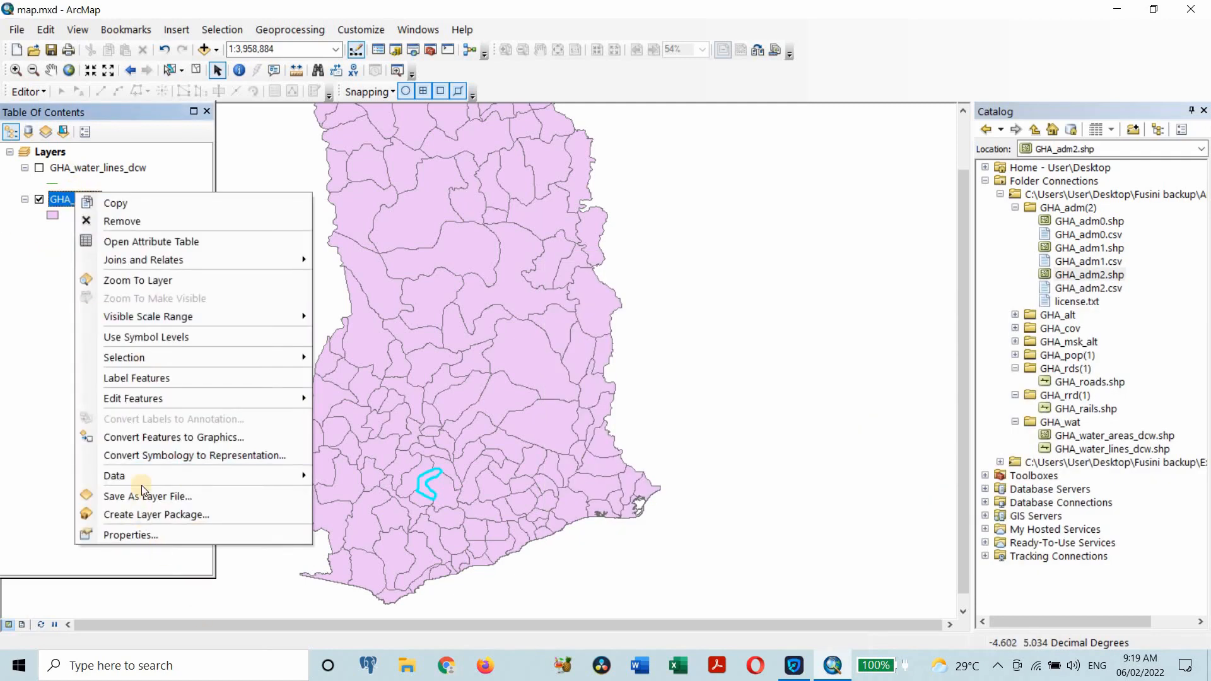
mouse_move(172, 473)
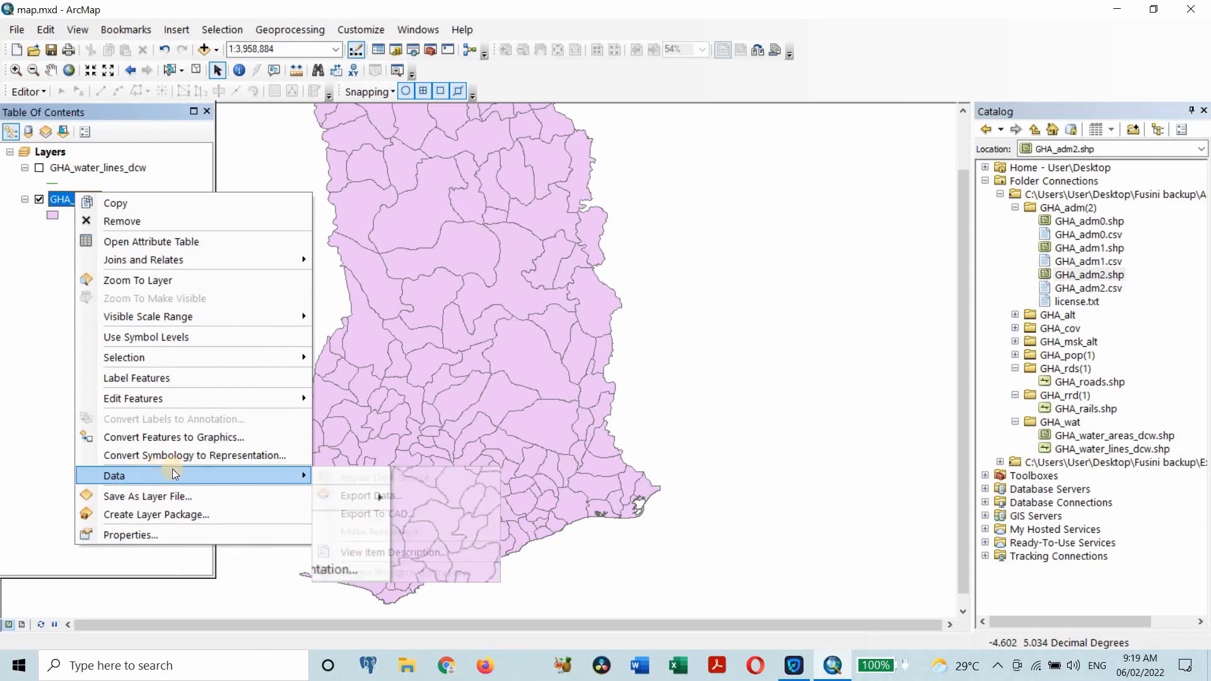
click(364, 495)
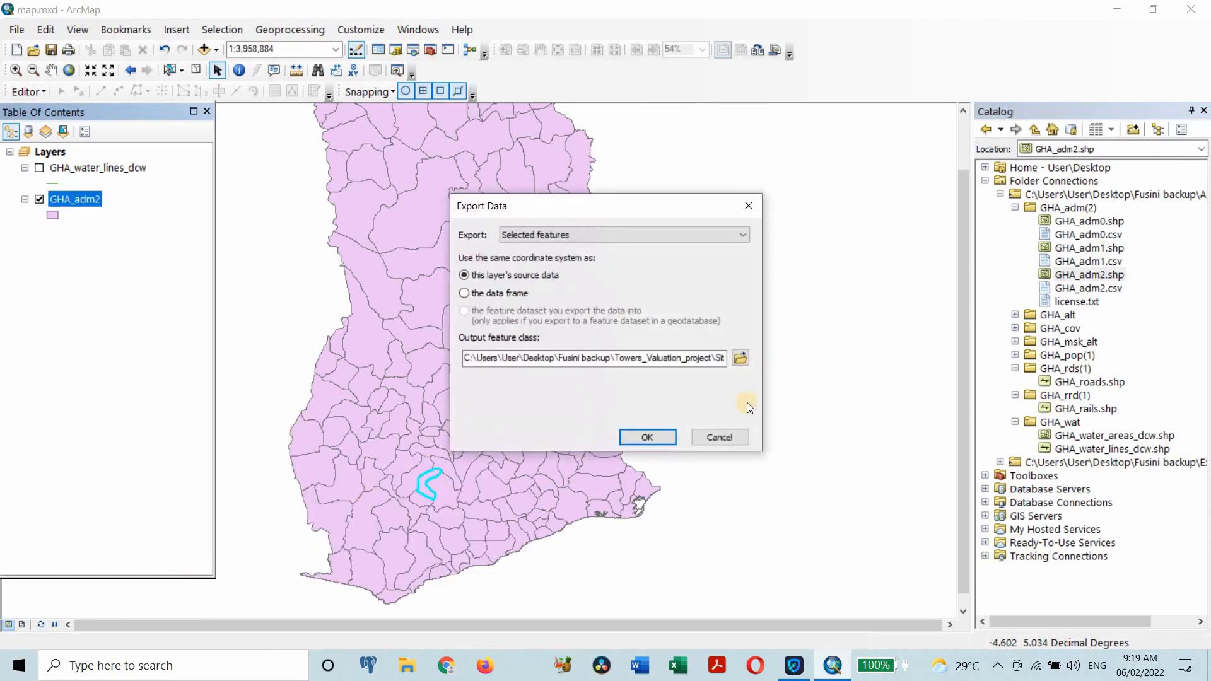
click(737, 361)
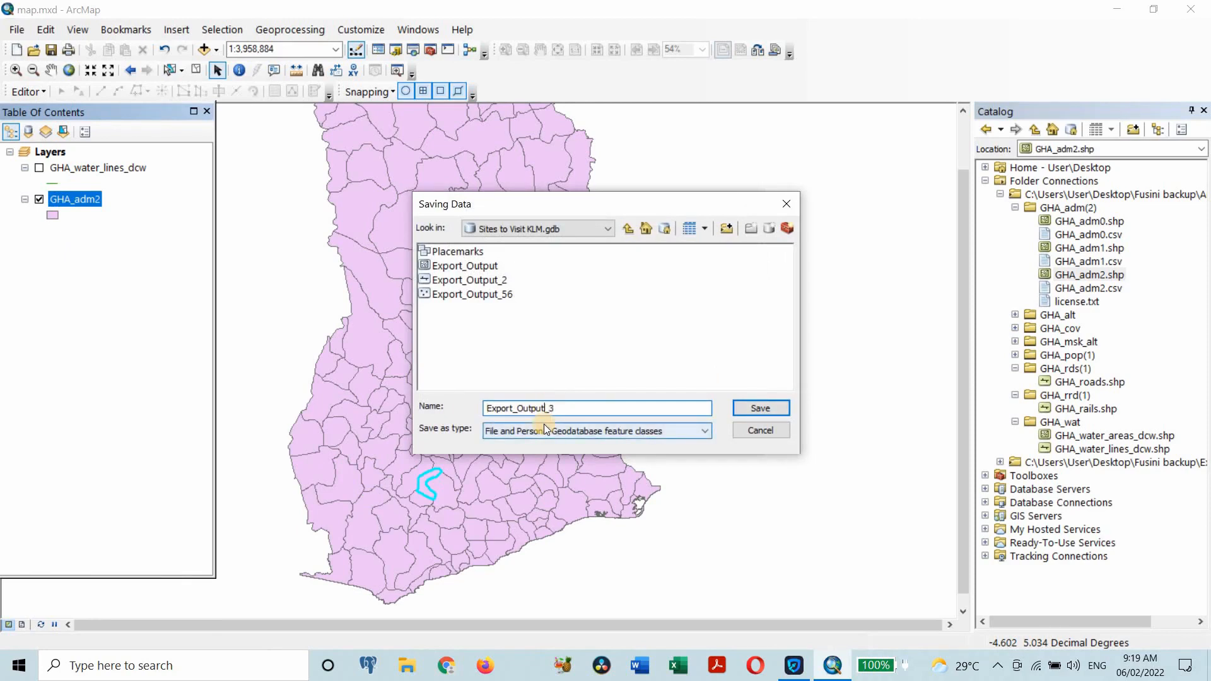
key(Delete)
key(Delete)
key(Delete)
key(Delete)
key(Delete)
key(Delete)
key(Delete)
key(Delete)
key(Delete)
key(Delete)
key(Delete)
key(Delete)
key(Delete)
text(dr)
key(BackSpace)
text(istrict_bpoundary)
click(653, 429)
click(560, 455)
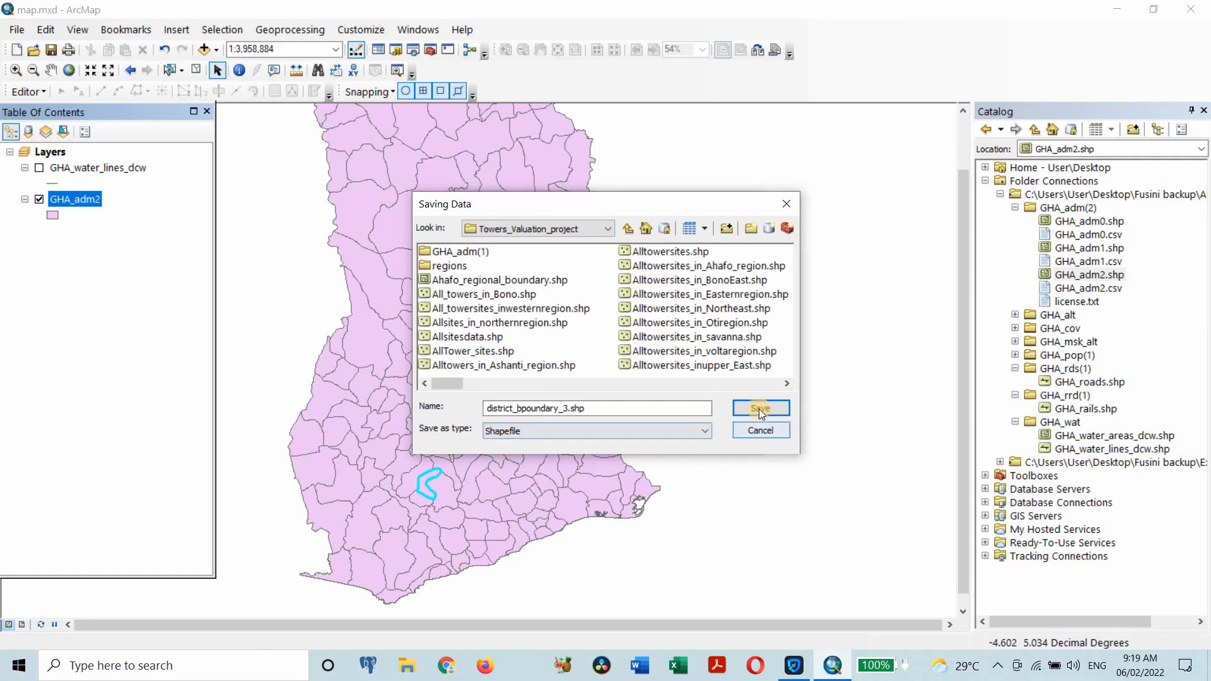
click(758, 408)
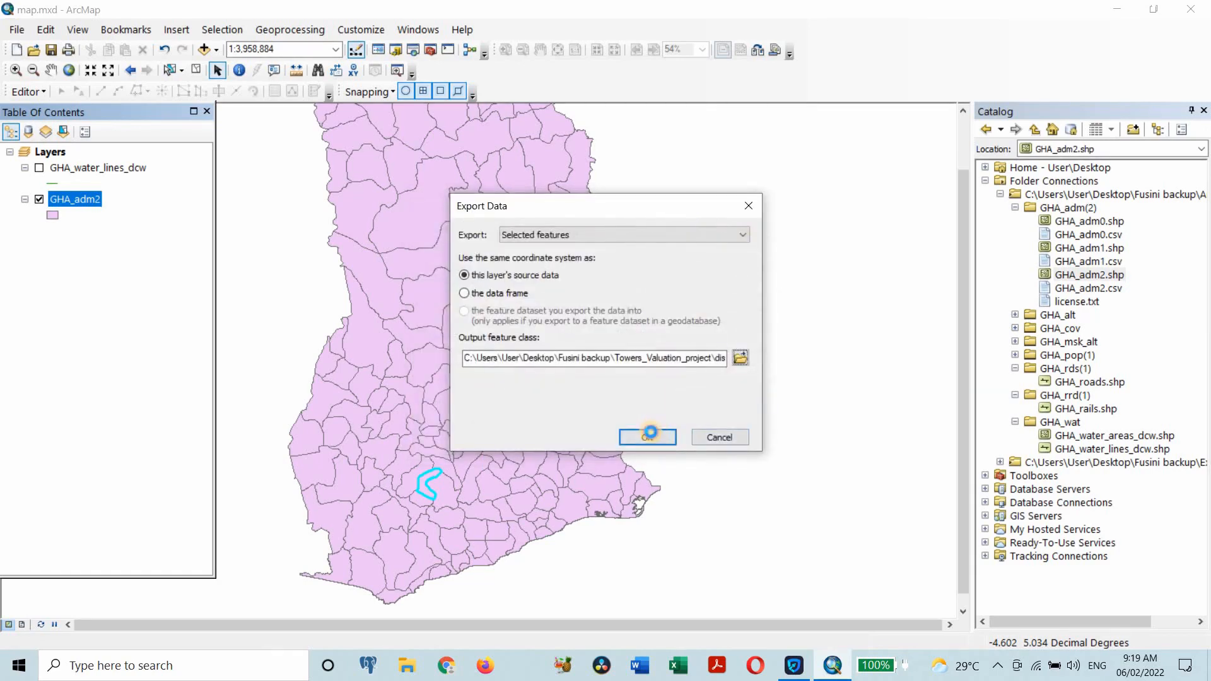
click(649, 434)
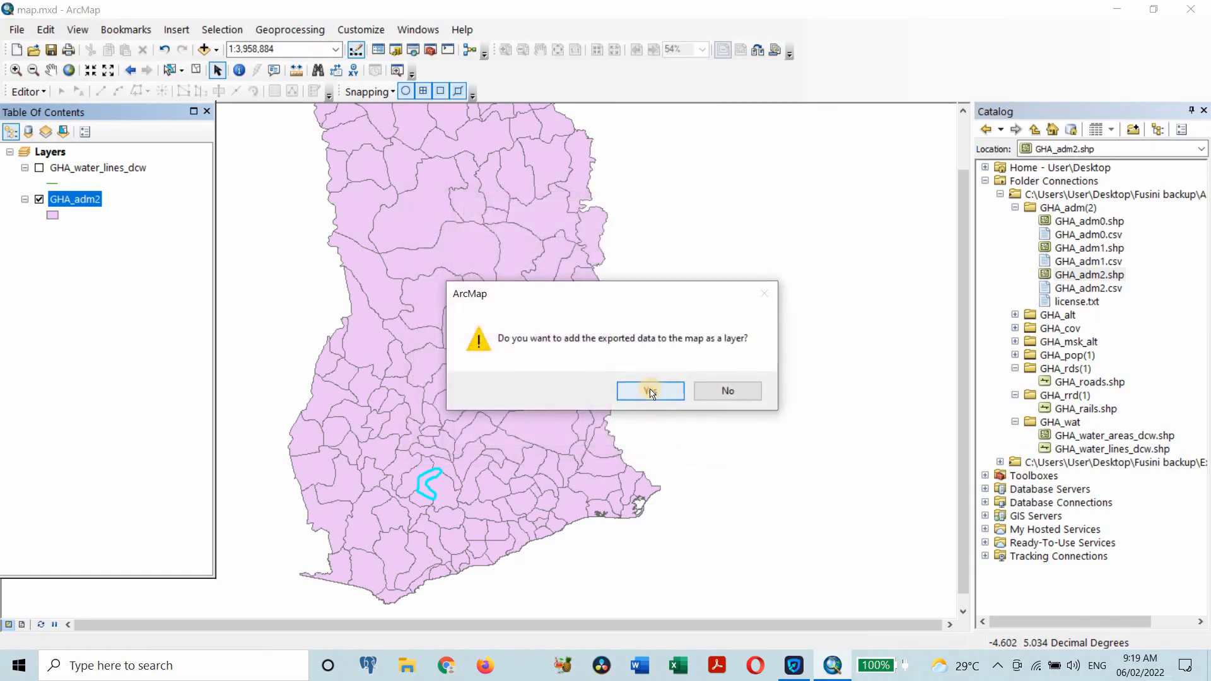
click(650, 391)
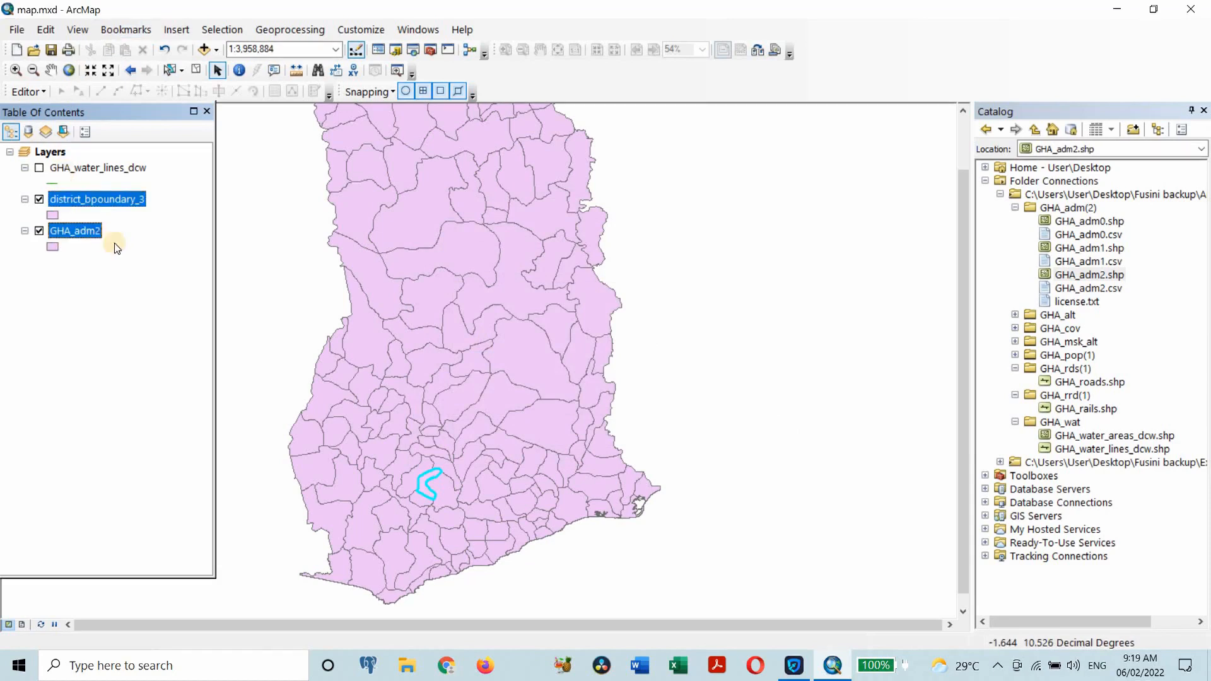
Remove the GHA_adm2 layer and make the GHA_water_lines_dcw layer visible again.
right_click(70, 233)
click(105, 265)
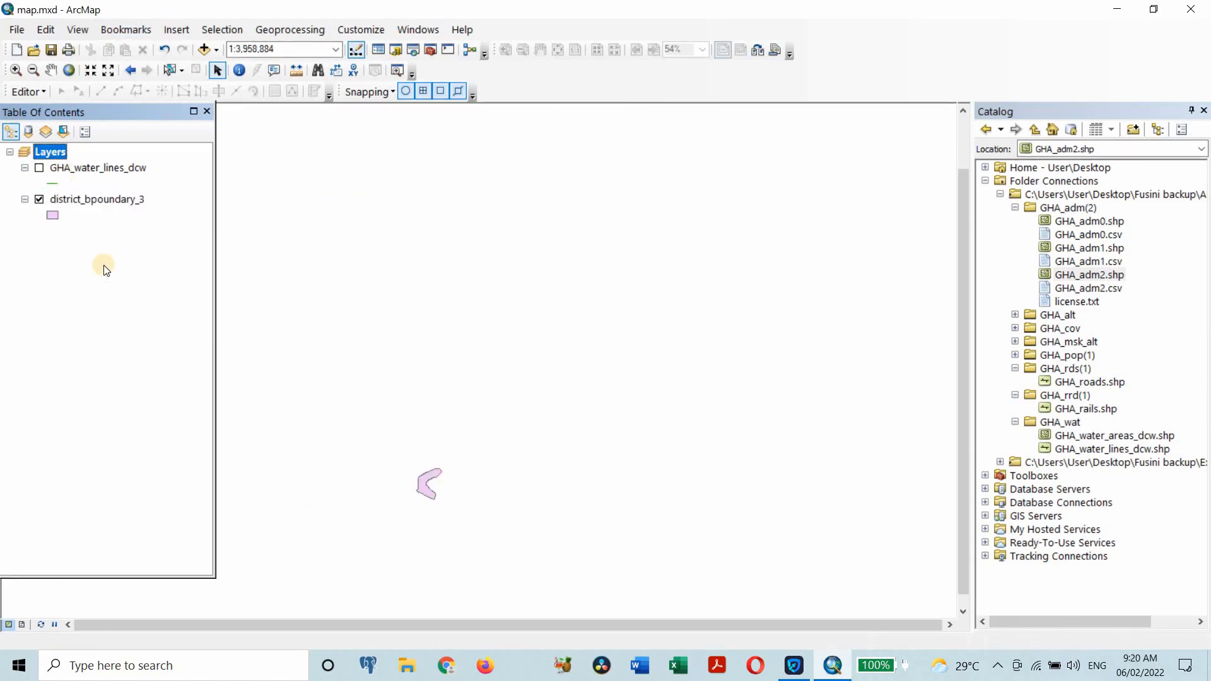
click(39, 167)
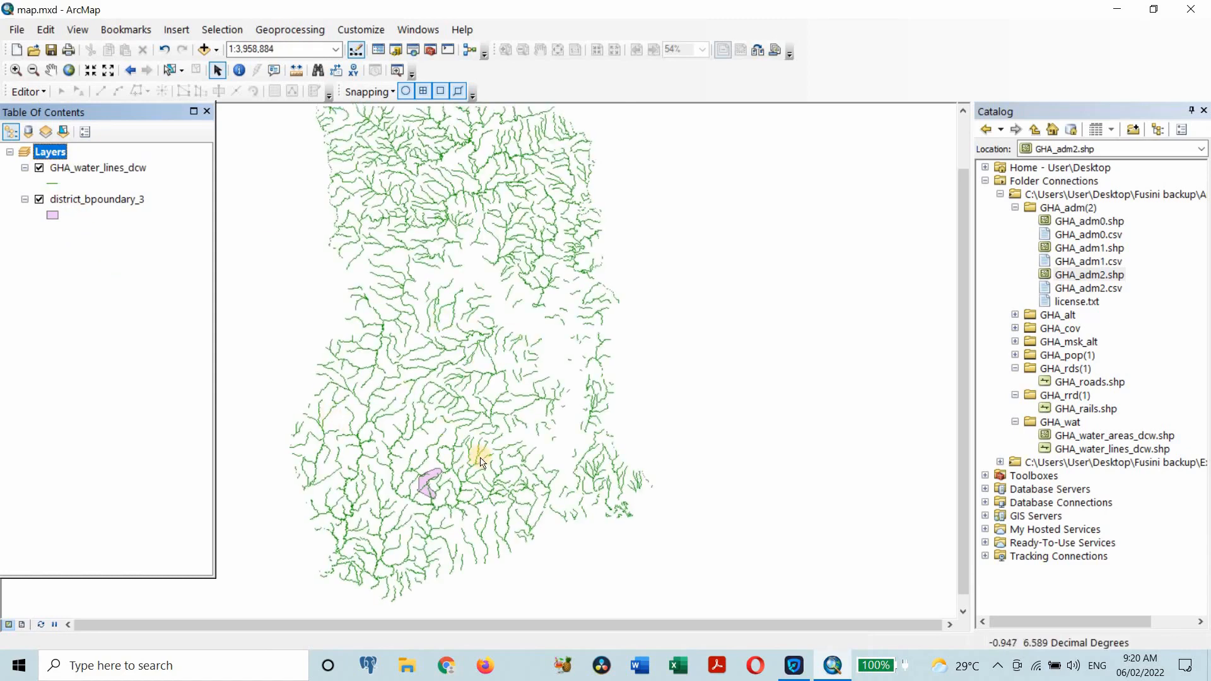
Turn on feature labels for the district_bpoundary_3 layer, viewing the district at 1:1,000,000.
scroll(478, 459, up, 2)
scroll(374, 511, up, 1)
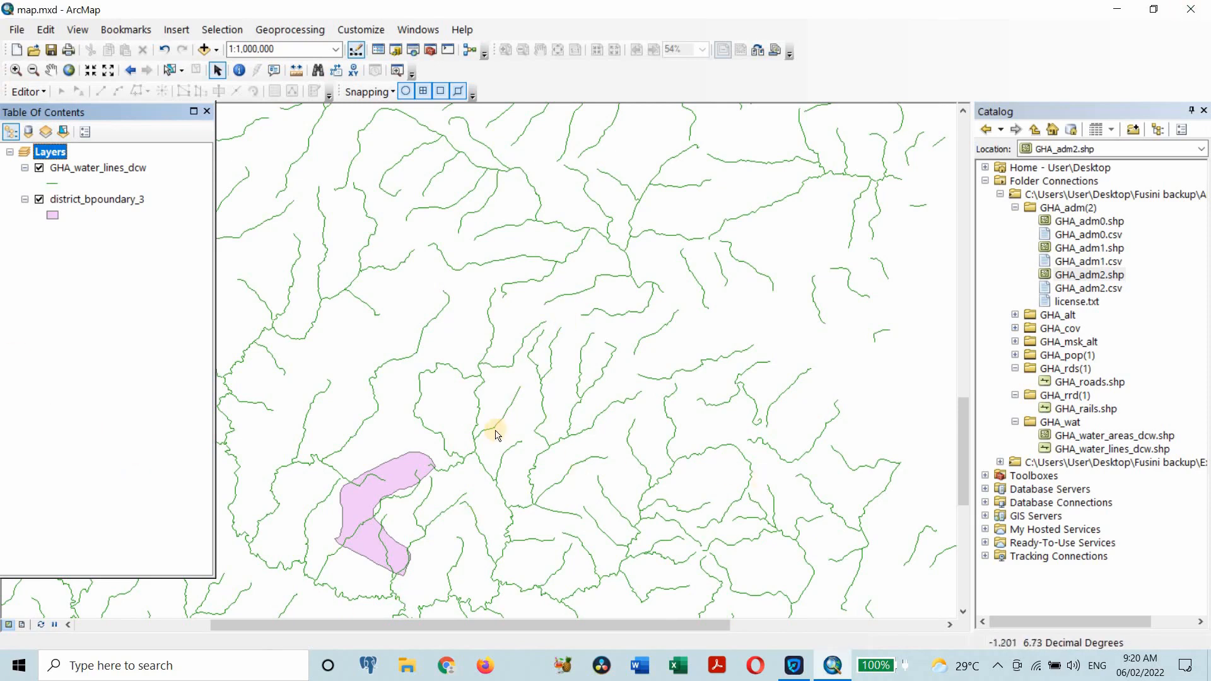
right_click(82, 200)
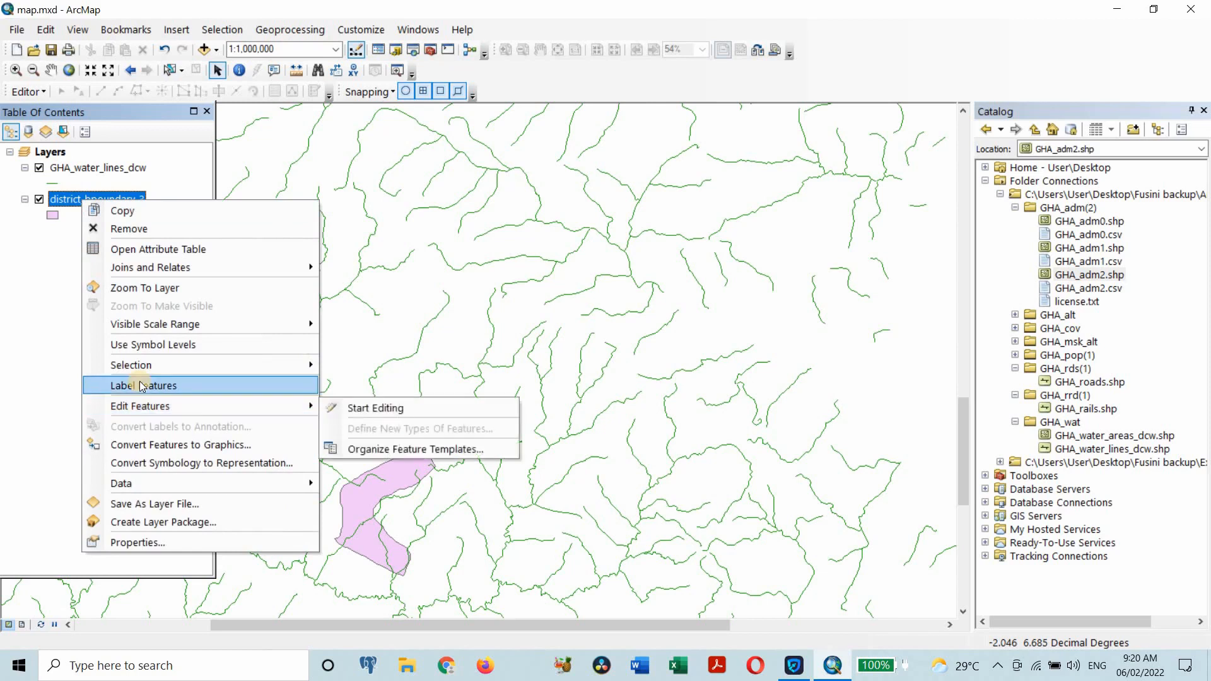
click(141, 386)
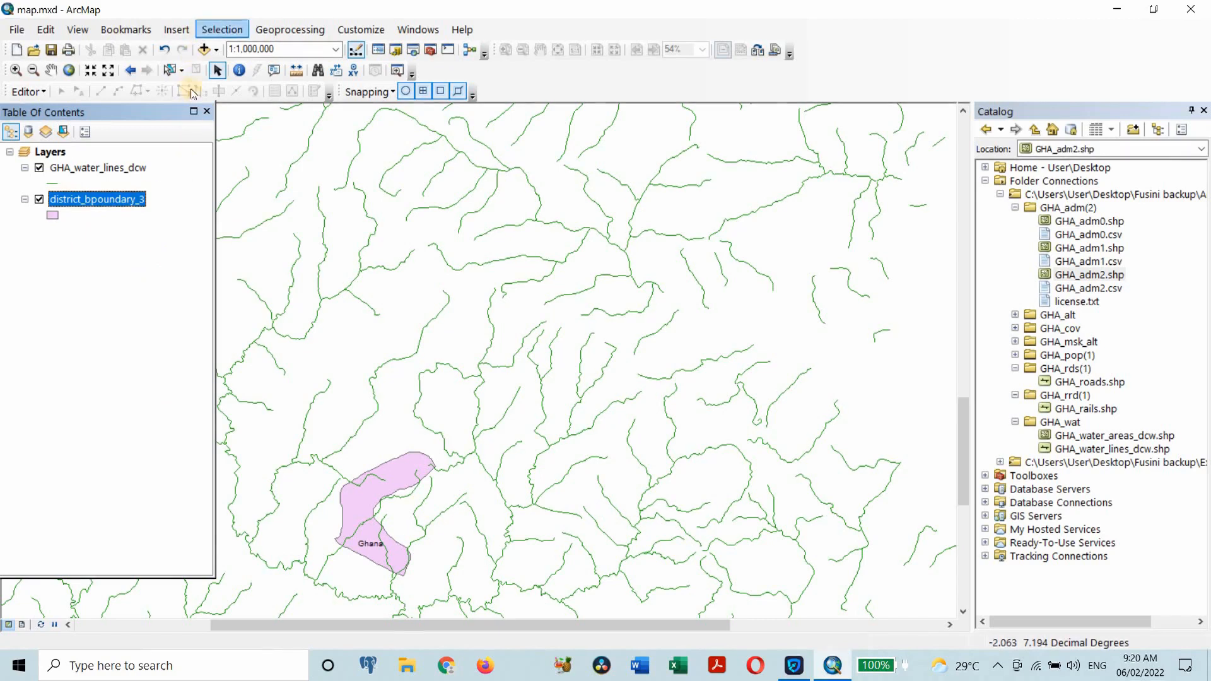
Clip the GHA_water_lines_dcw layer to district_bpoundary_3 with output feature class GHA_water_lines_dcw_Clip in Default.gdb.
click(296, 31)
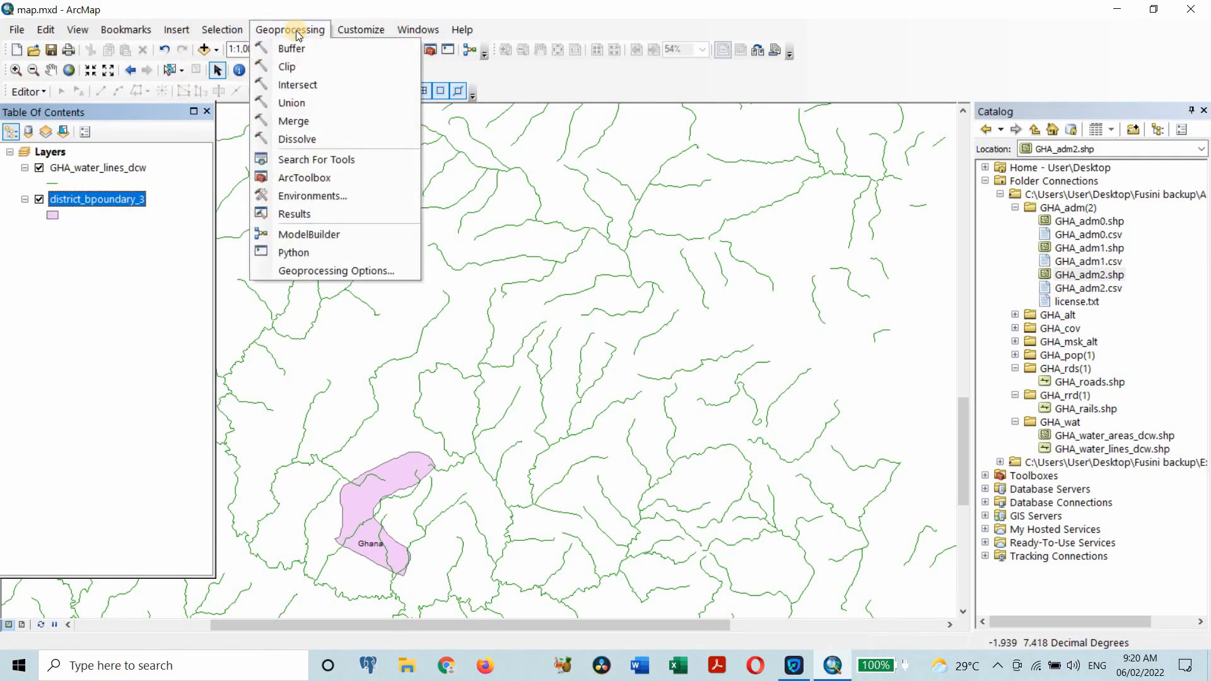
click(297, 67)
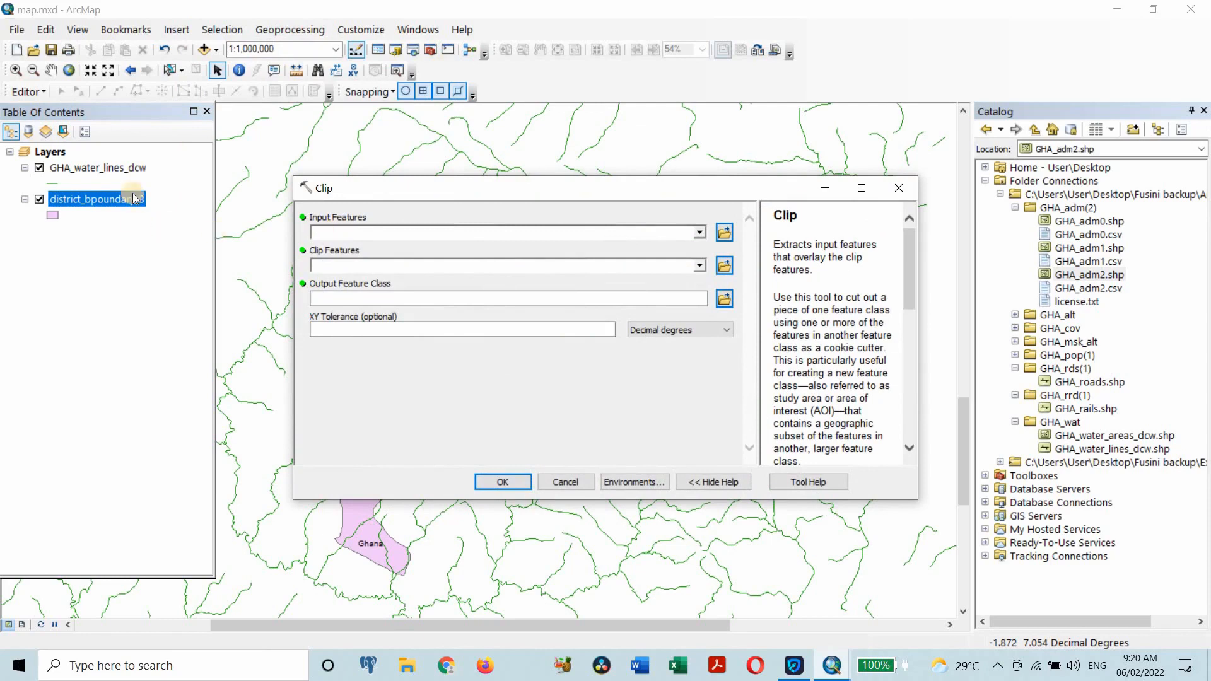
drag(126, 166, 408, 225)
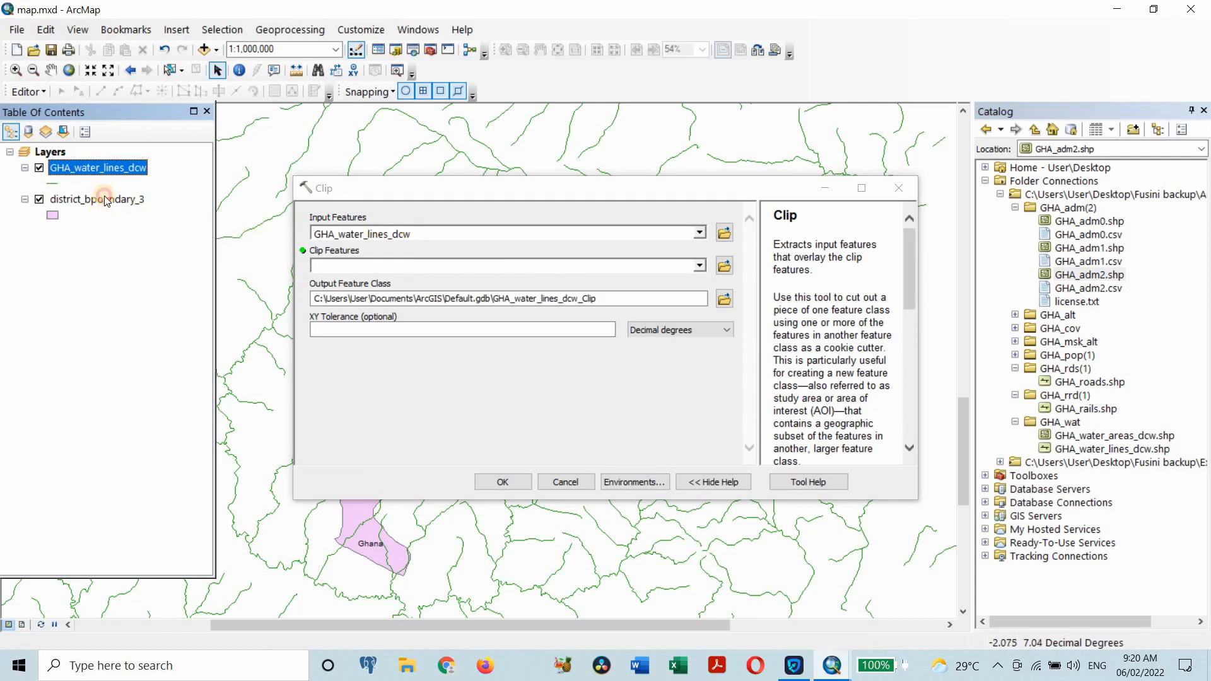
drag(101, 199, 361, 276)
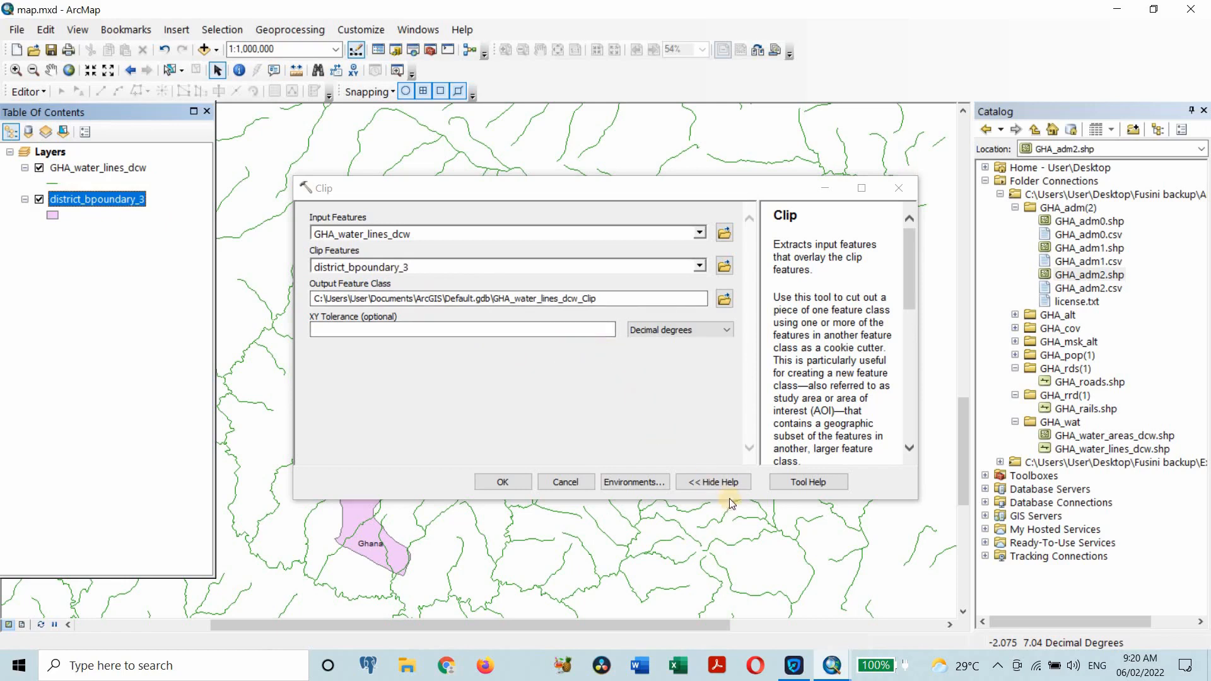
click(512, 481)
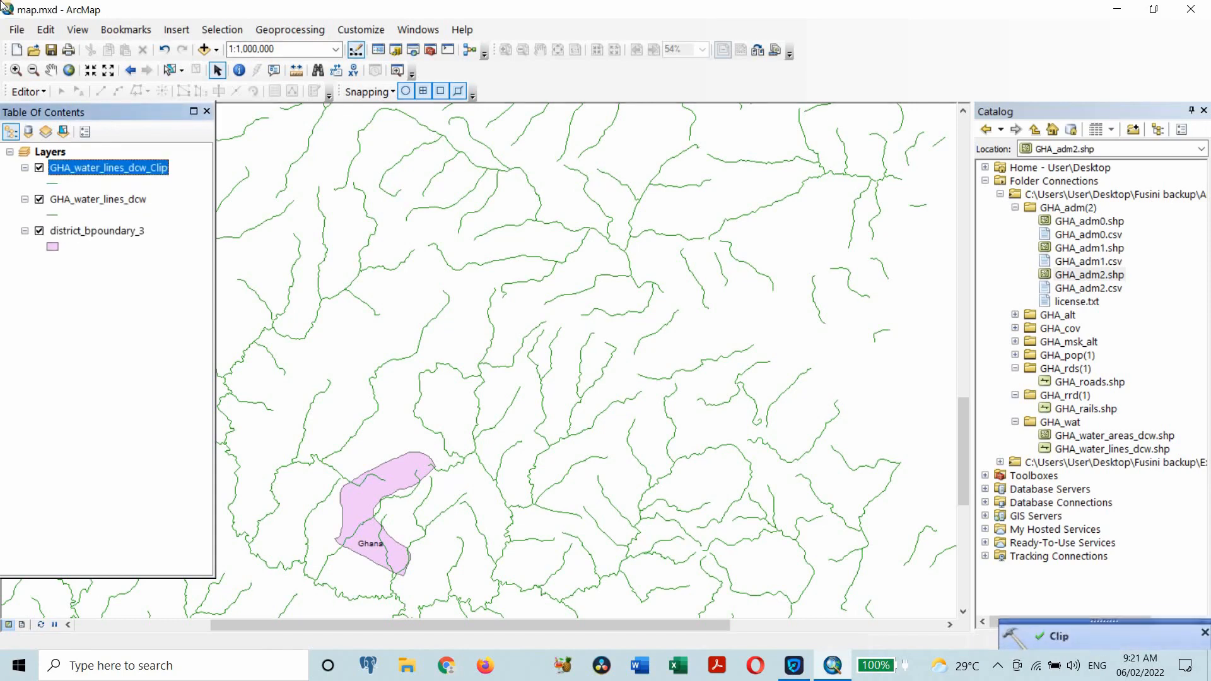
Hide the GHA_water_lines_dcw layer, keeping the clipped water lines and the district_bpoundary_3 layer visible.
click(39, 231)
click(39, 203)
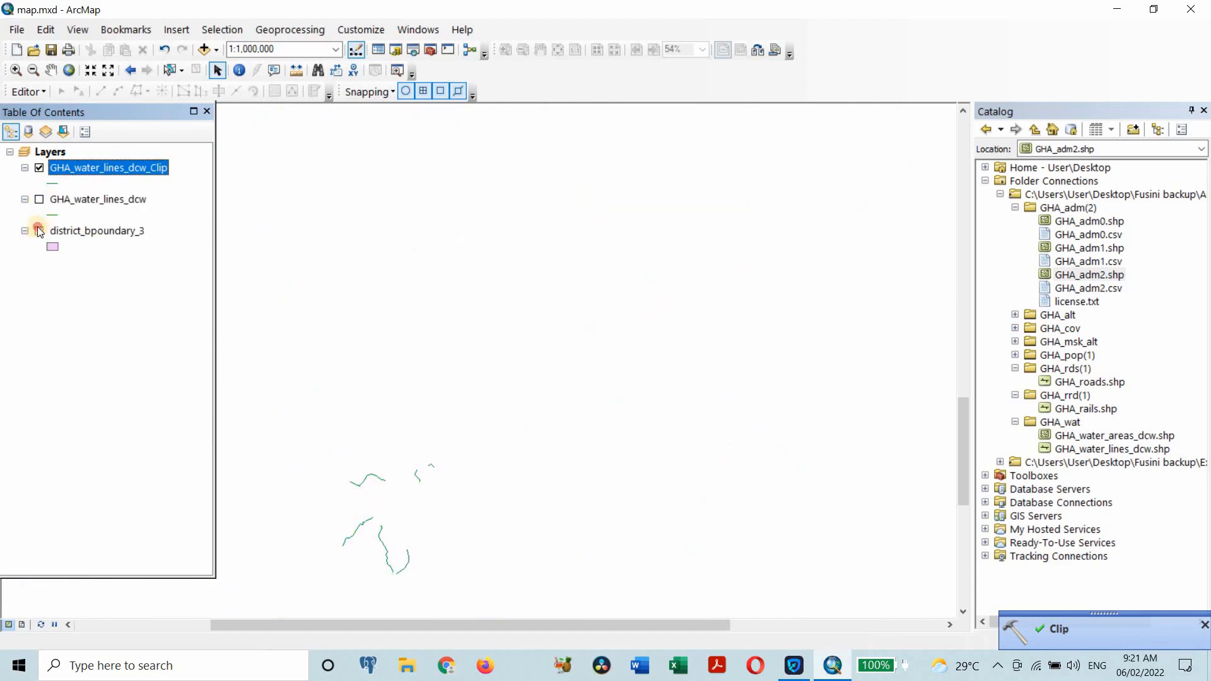
click(38, 229)
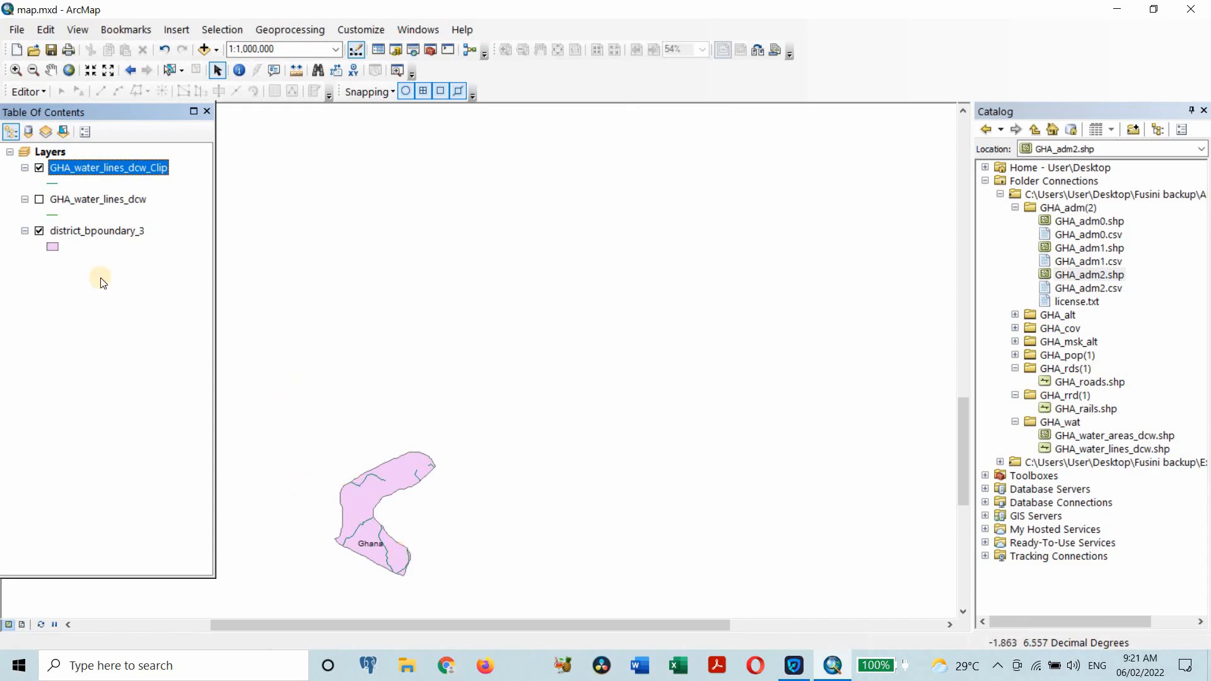
Check the district's name in the district_bpoundary_3 attribute table and inspect its clipped water lines at 1:500,000.
right_click(126, 231)
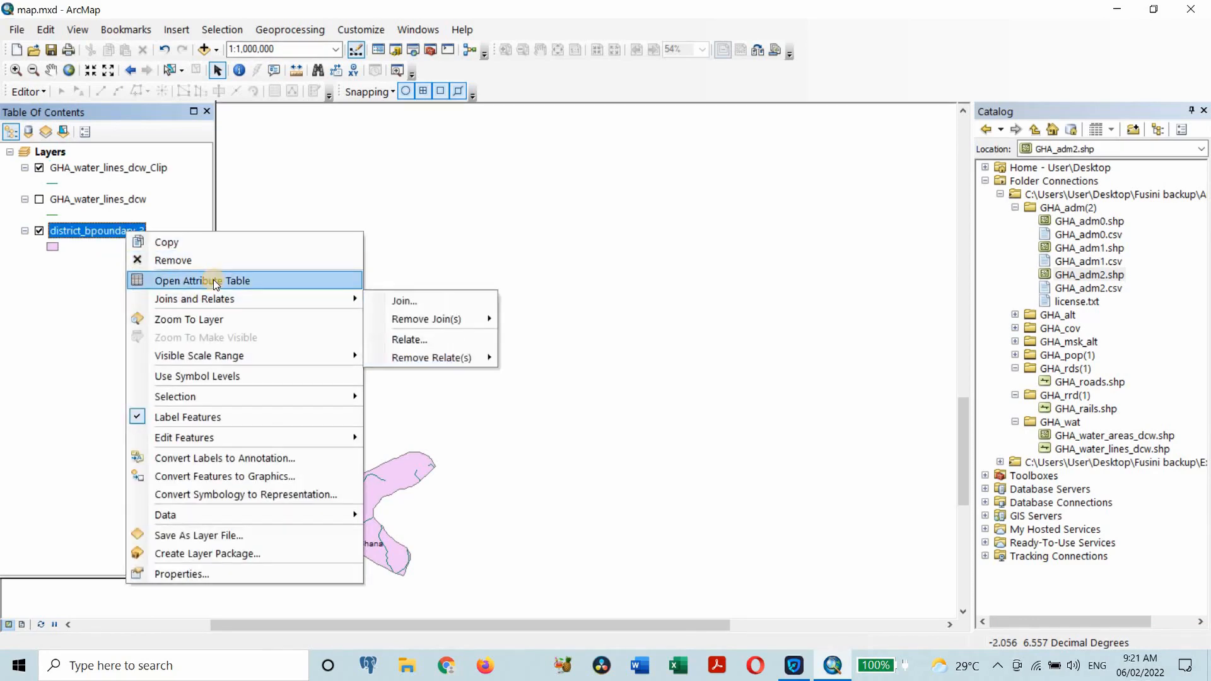
click(202, 278)
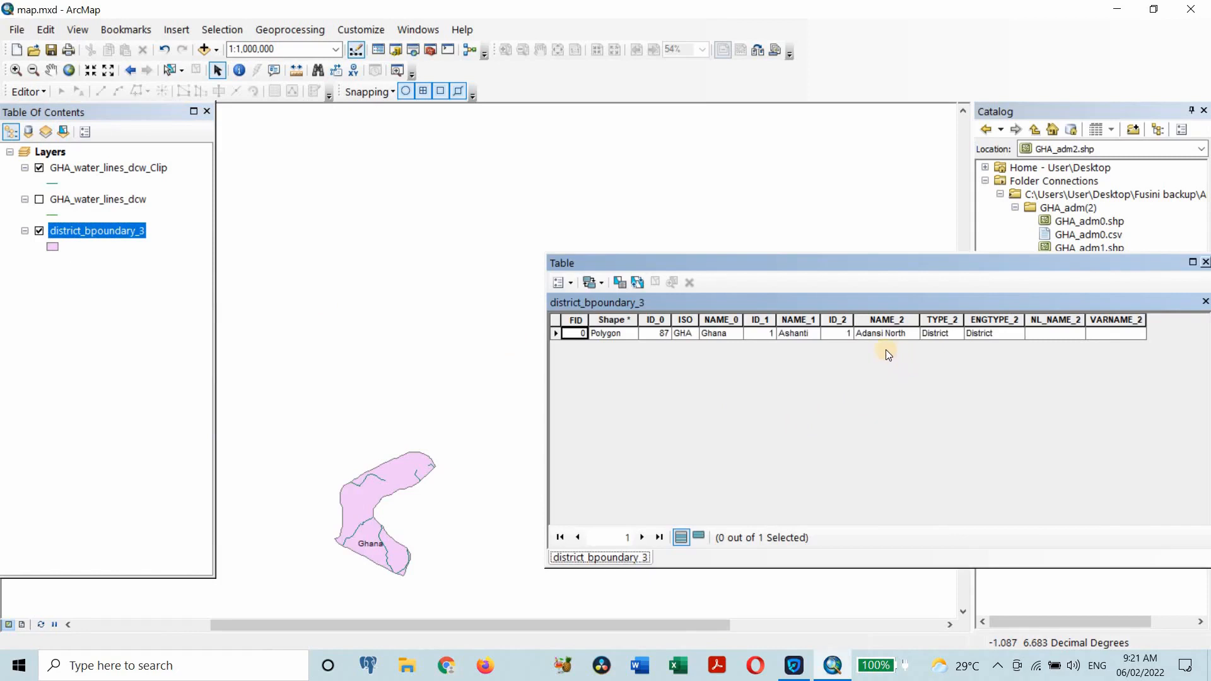
click(1204, 305)
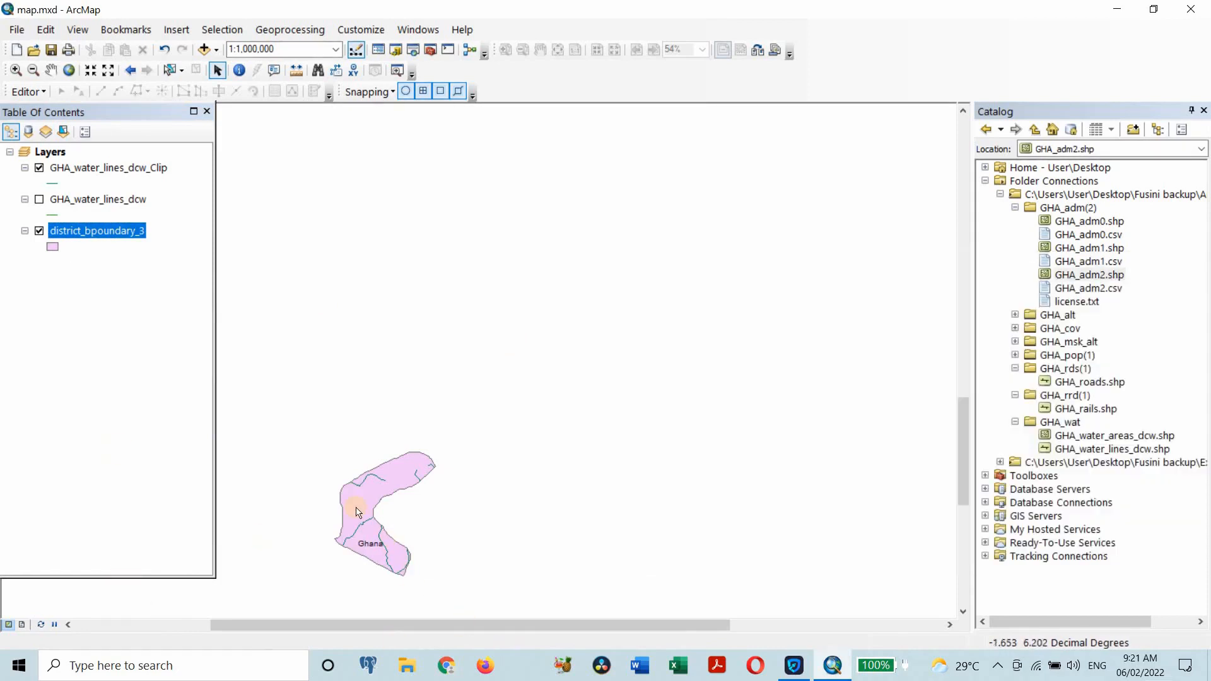
scroll(357, 512, up, 2)
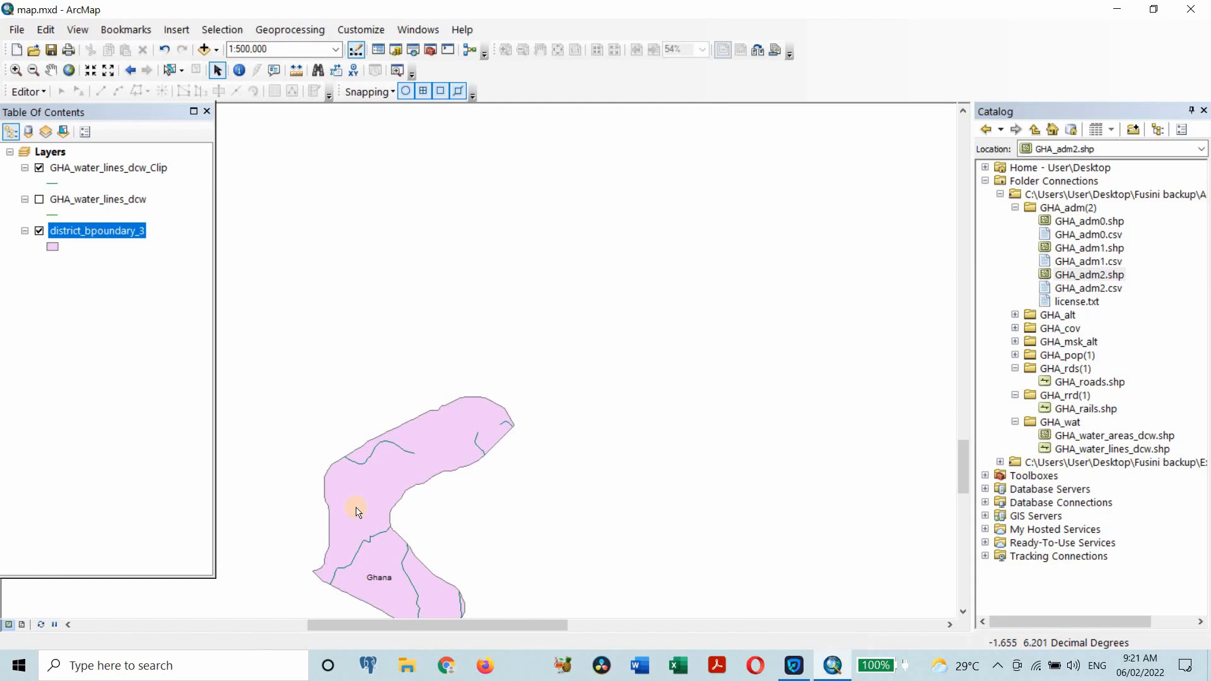
Compare the original and clipped water lines by switching the visibility of GHA_water_lines_dcw and GHA_water_lines_dcw_Clip.
click(38, 200)
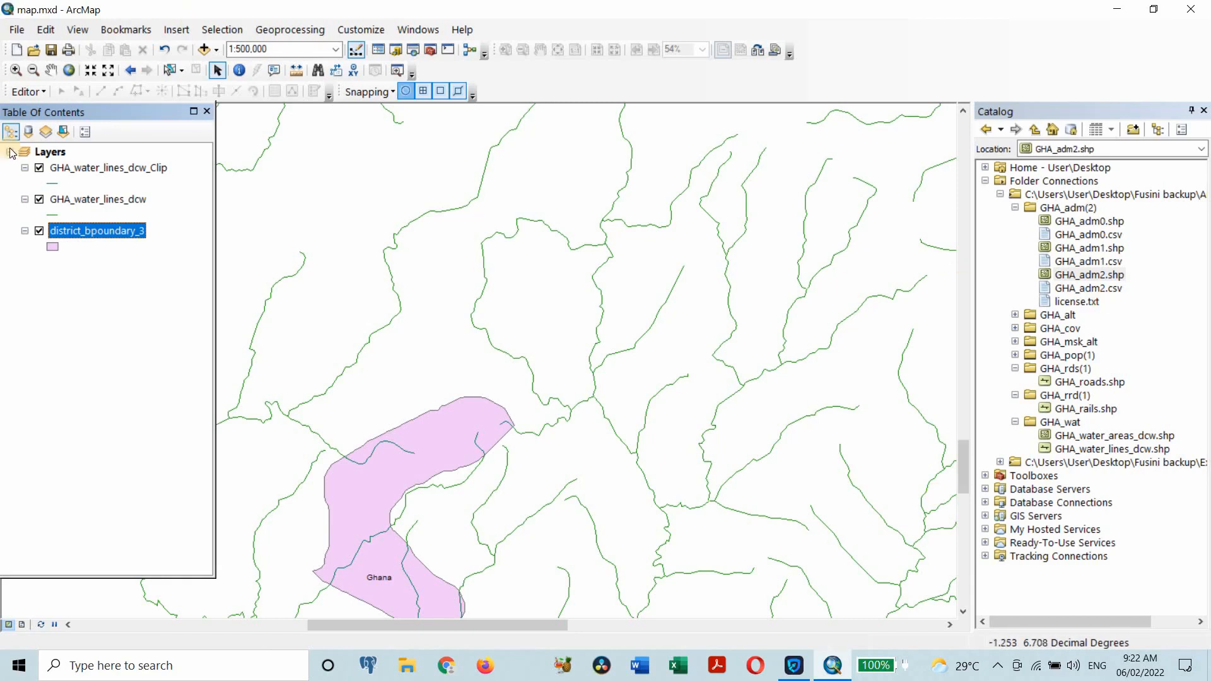
click(39, 169)
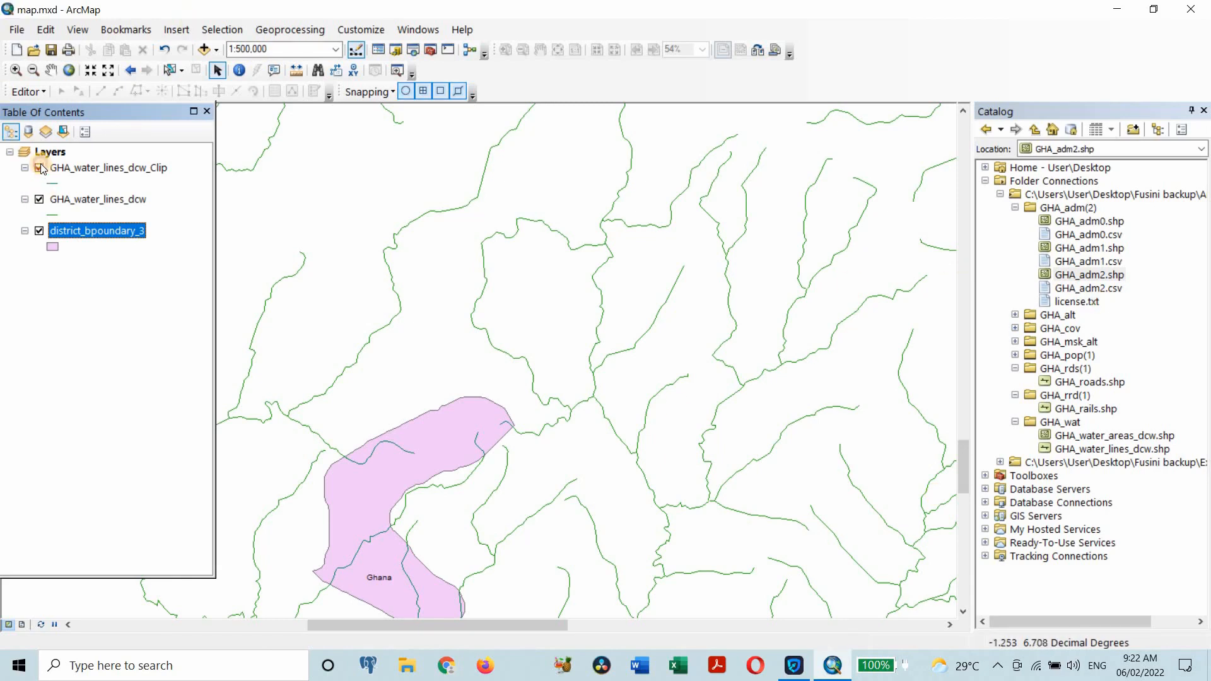
click(38, 200)
click(38, 201)
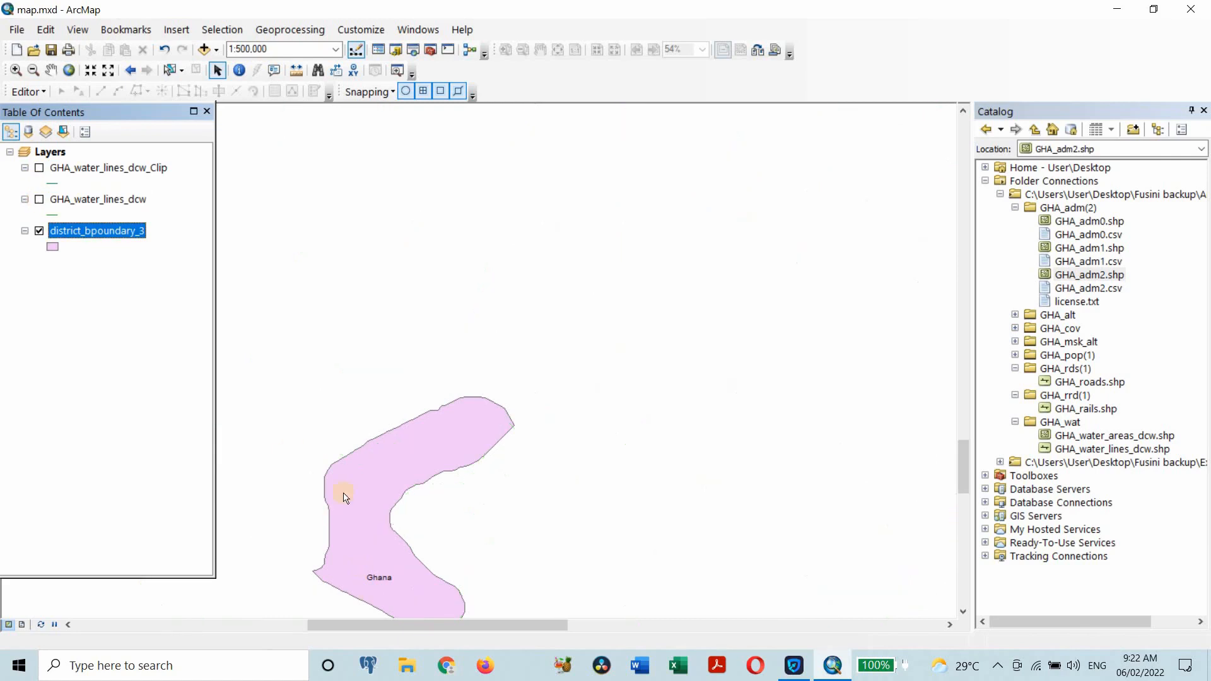
click(38, 200)
click(40, 168)
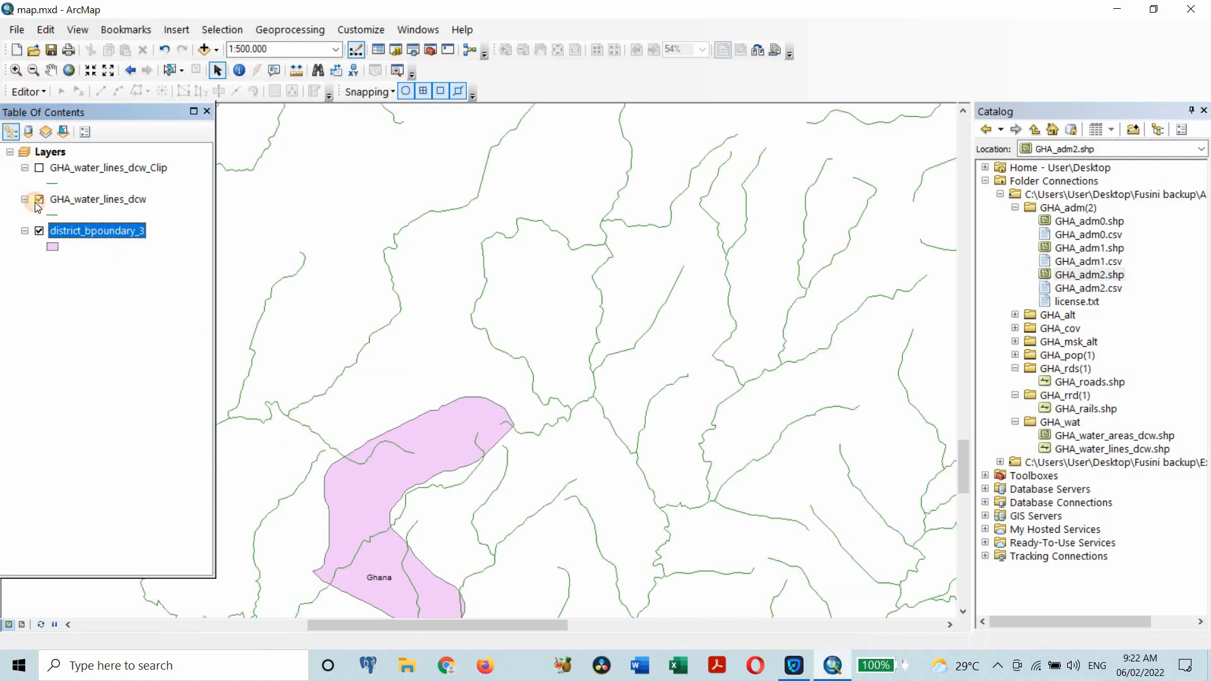
click(40, 199)
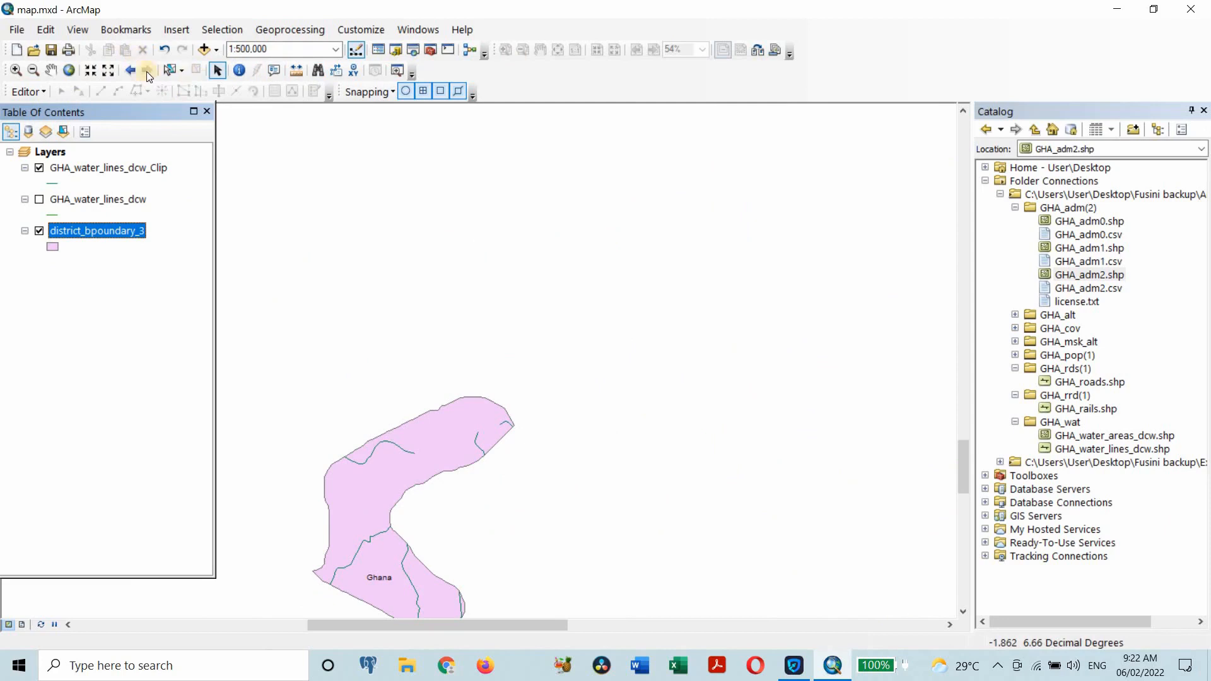
Examine the district with and without its clipped water lines by toggling the GHA_water_lines_dcw_Clip and district_bpoundary_3 layers.
click(51, 70)
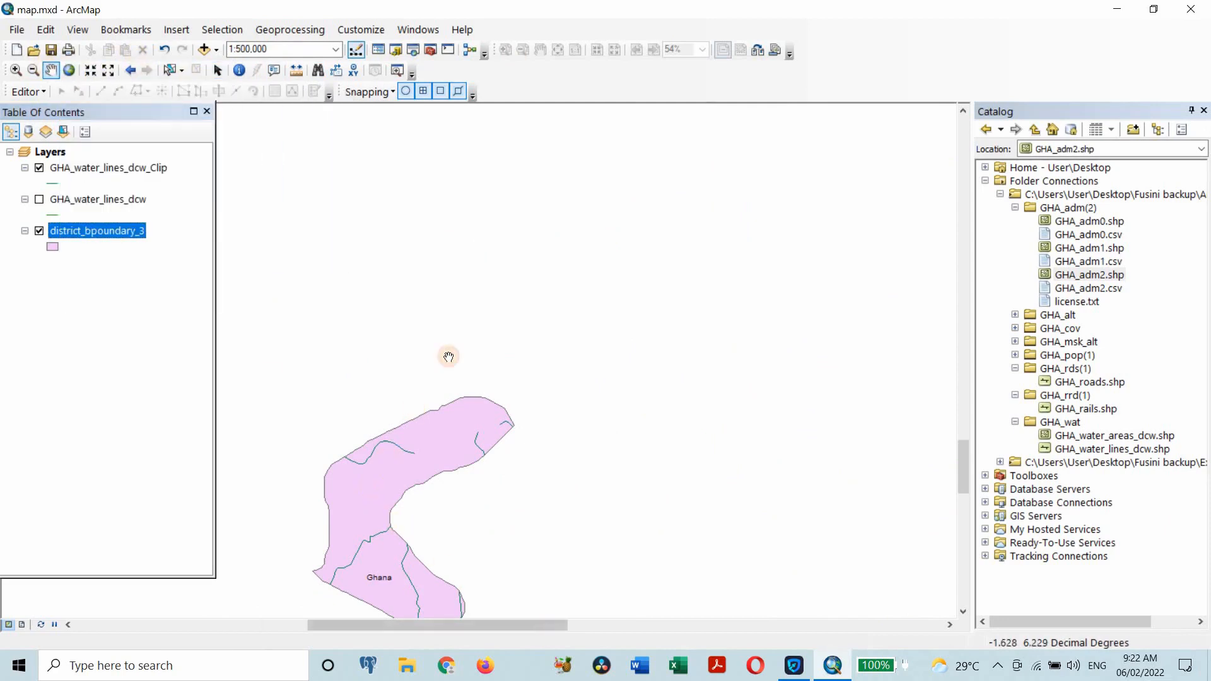
drag(382, 468, 479, 322)
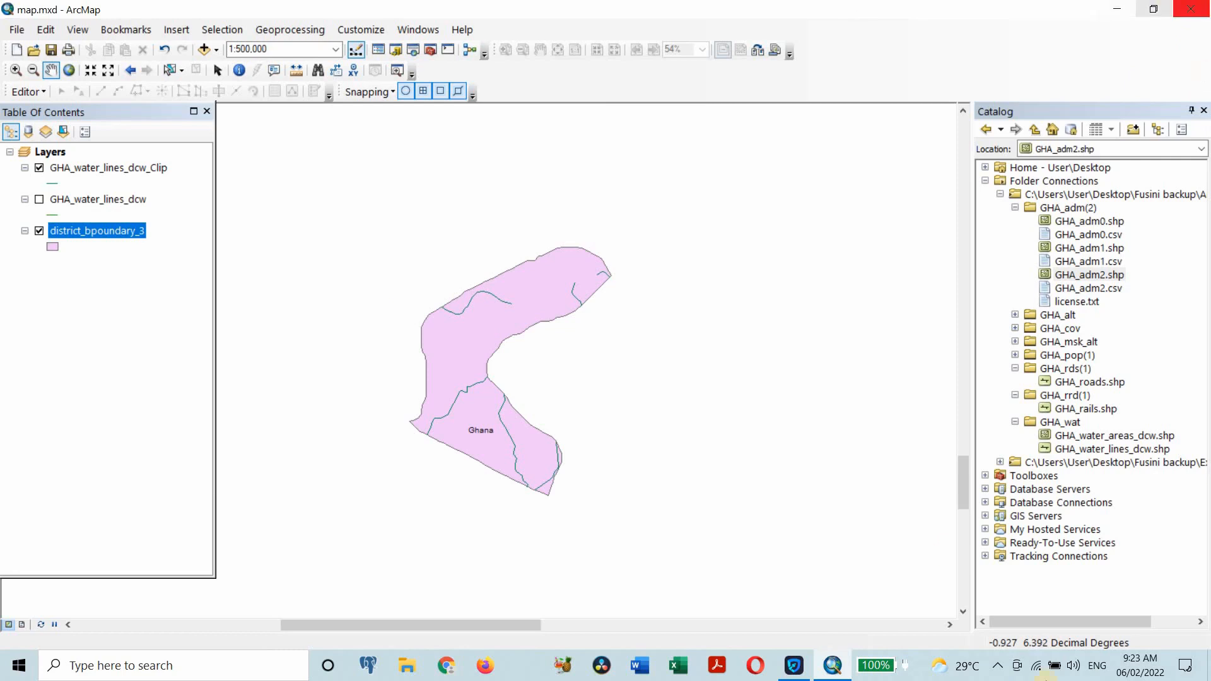
ctrl+click(39, 168)
click(39, 167)
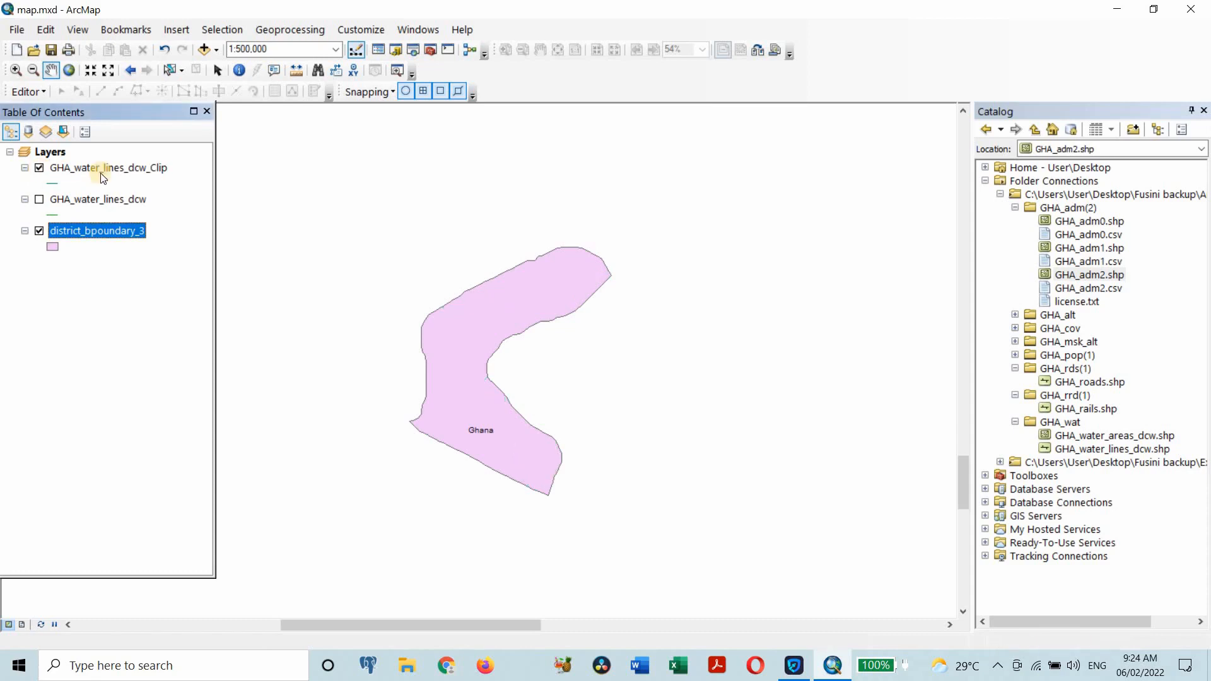
click(39, 167)
click(39, 231)
click(39, 231)
Remove the GHA_water_lines_dcw_Clip layer from the map and make the GHA_water_lines_dcw layer visible again.
right_click(124, 165)
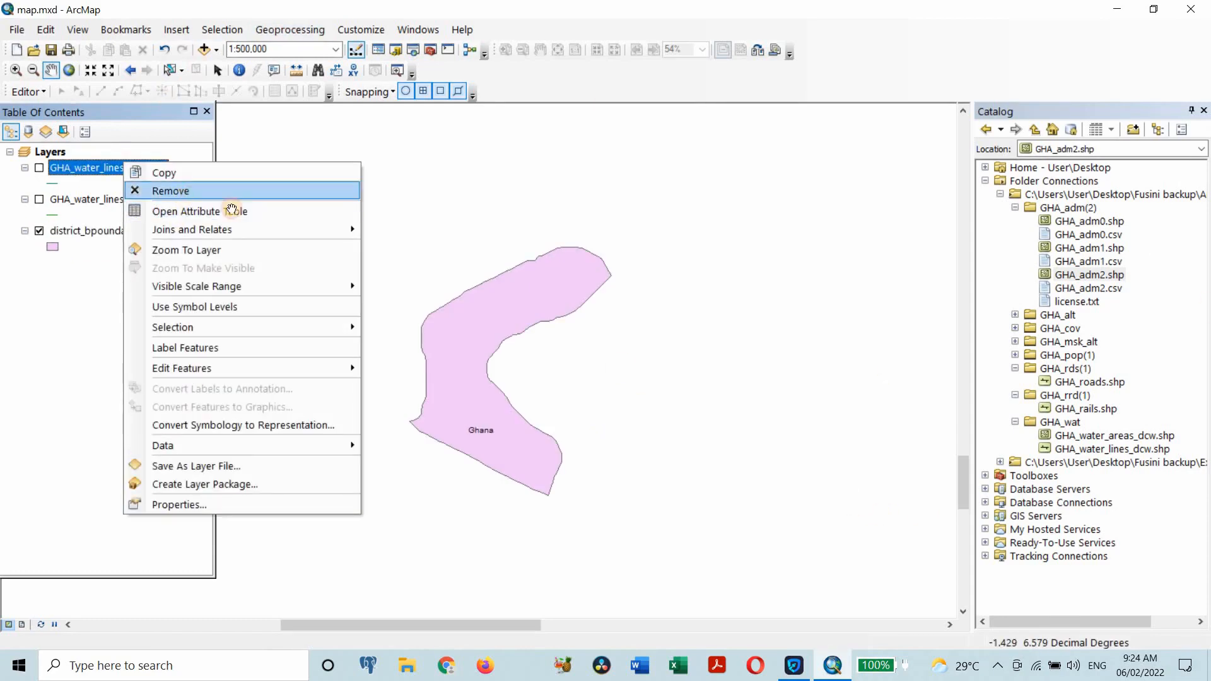
click(189, 191)
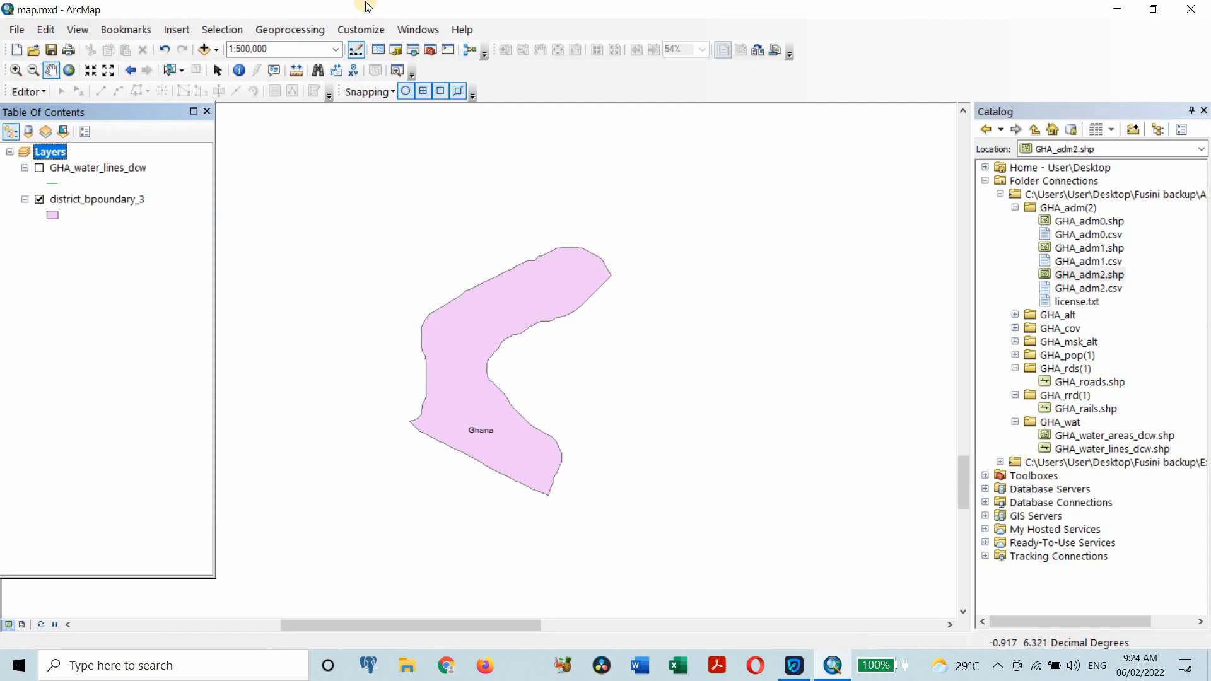
click(39, 168)
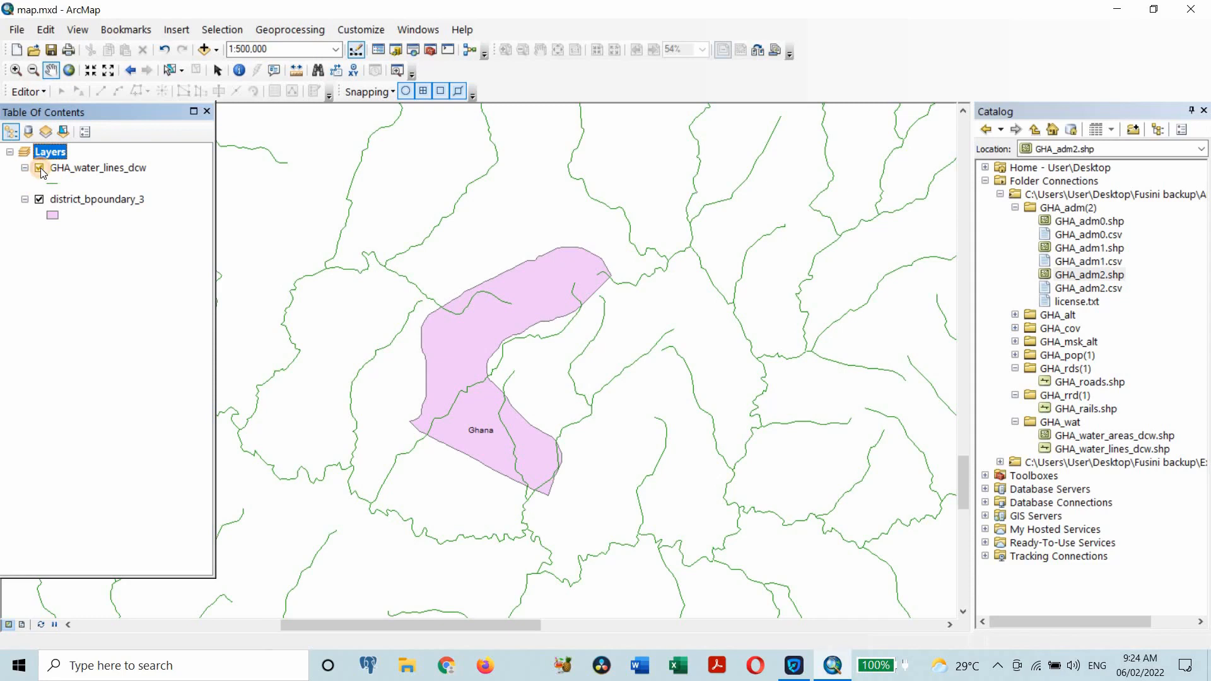
click(40, 169)
click(40, 169)
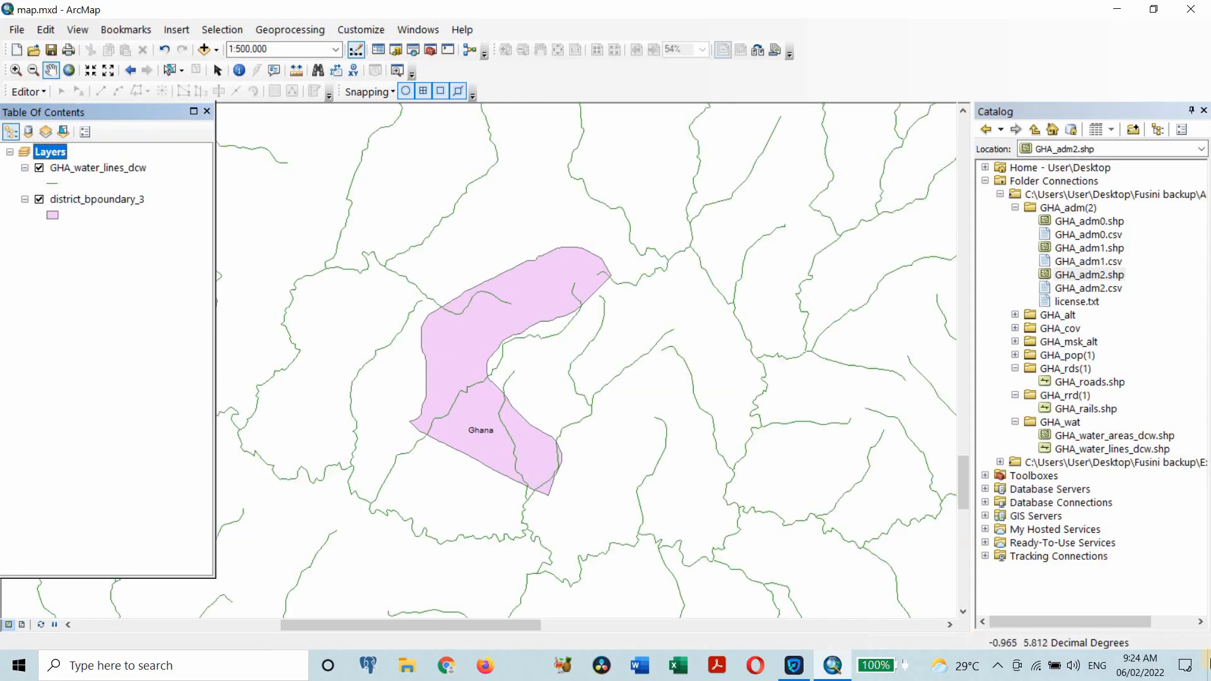
Set up the Intersect tool with GHA_water_lines_dcw and district_bpoundary_3 as input features.
click(294, 32)
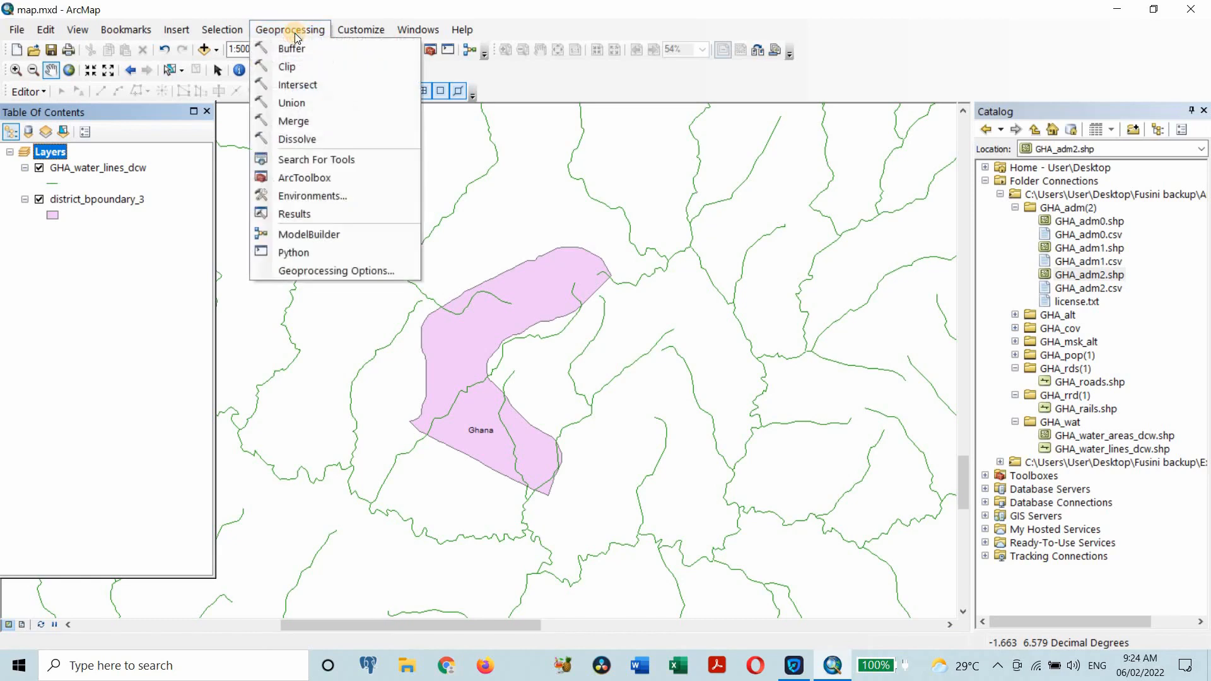
click(312, 87)
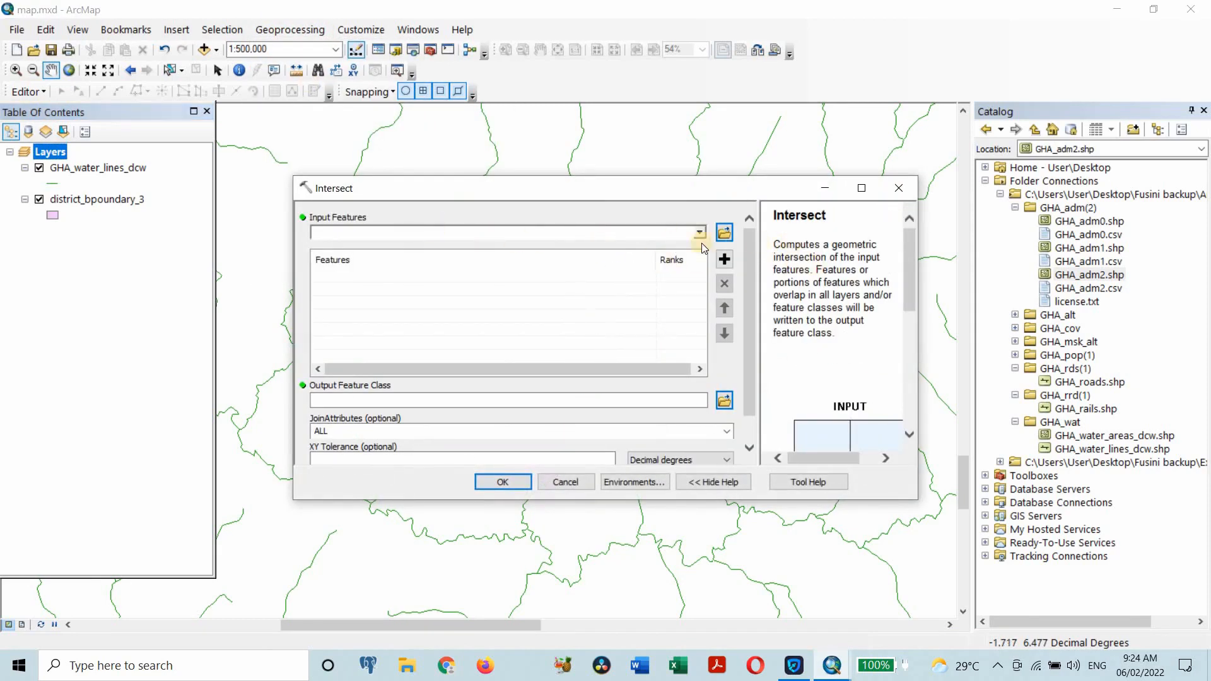
click(697, 233)
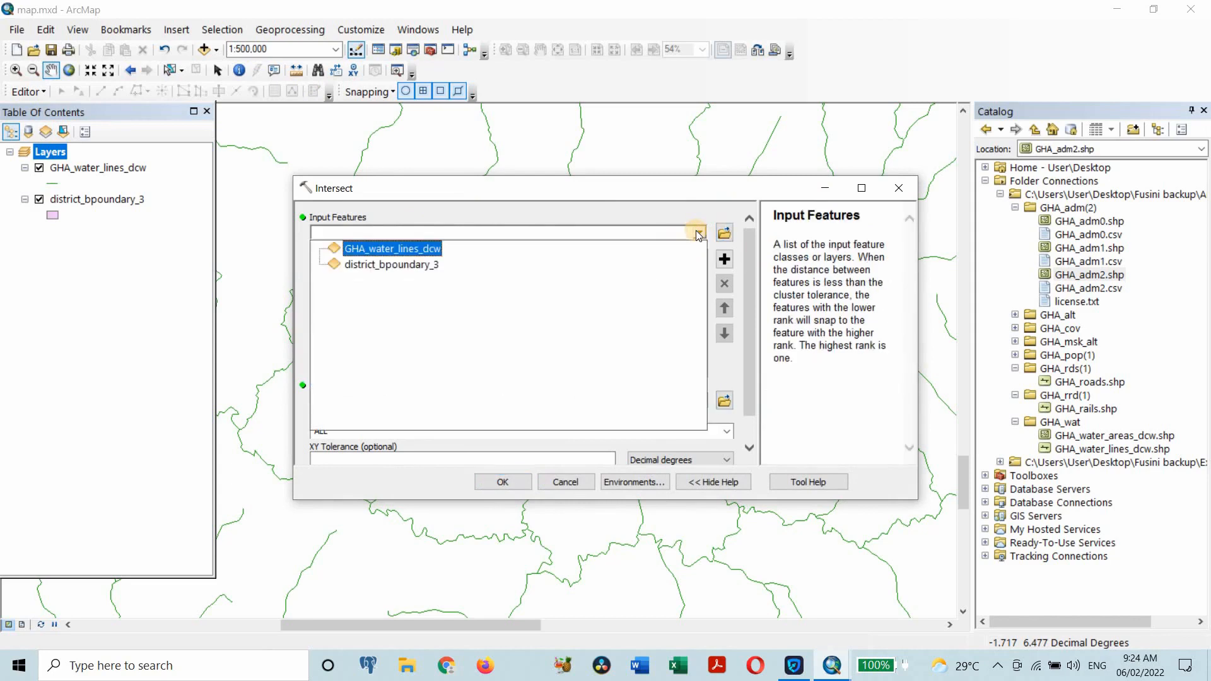
click(392, 249)
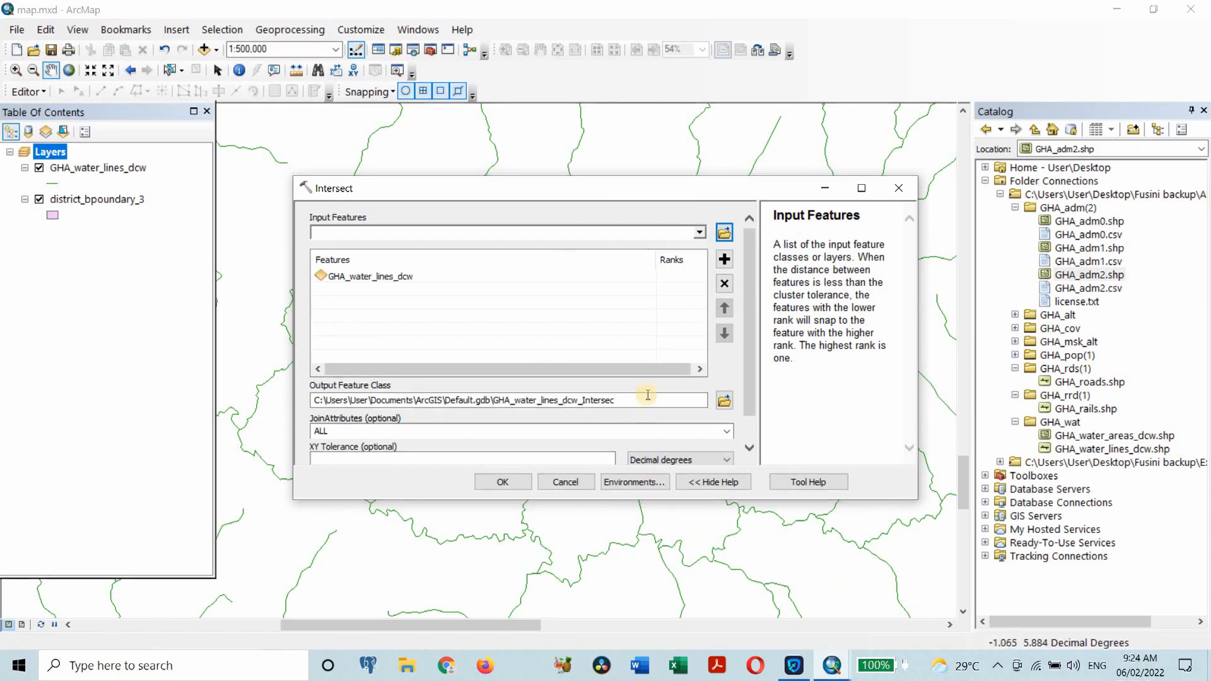
scroll(746, 377, down, 1)
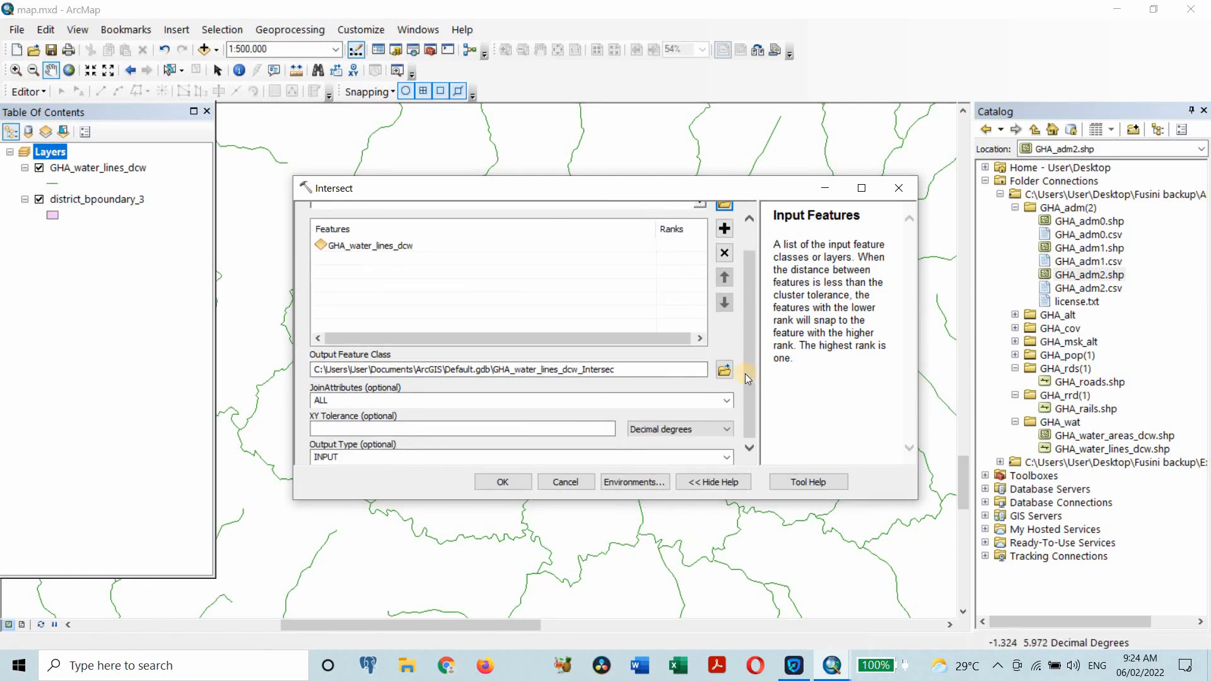
scroll(743, 373, up, 1)
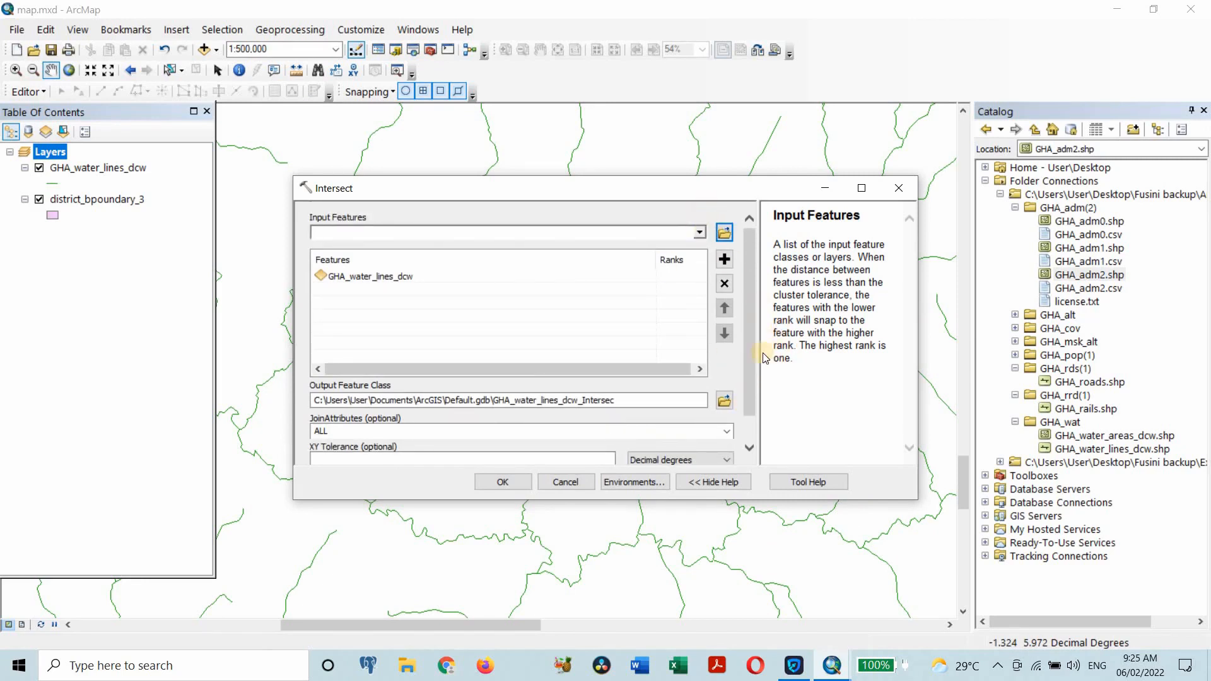
scroll(751, 355, down, 1)
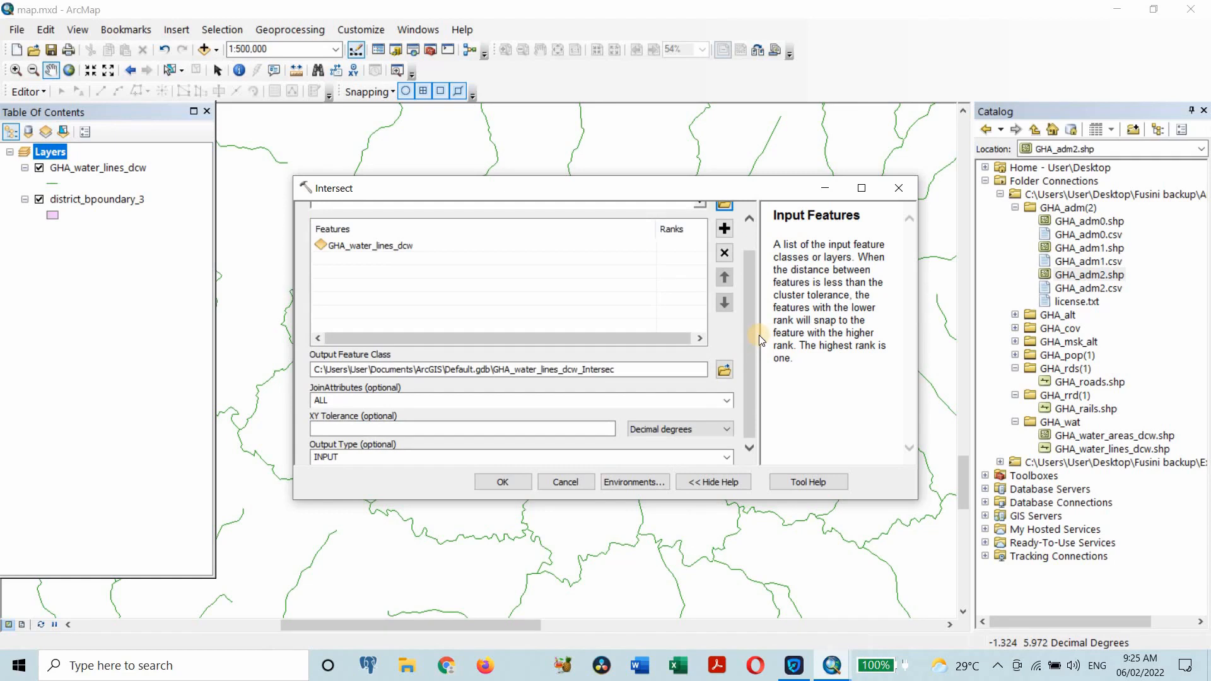
scroll(712, 227, up, 1)
click(696, 232)
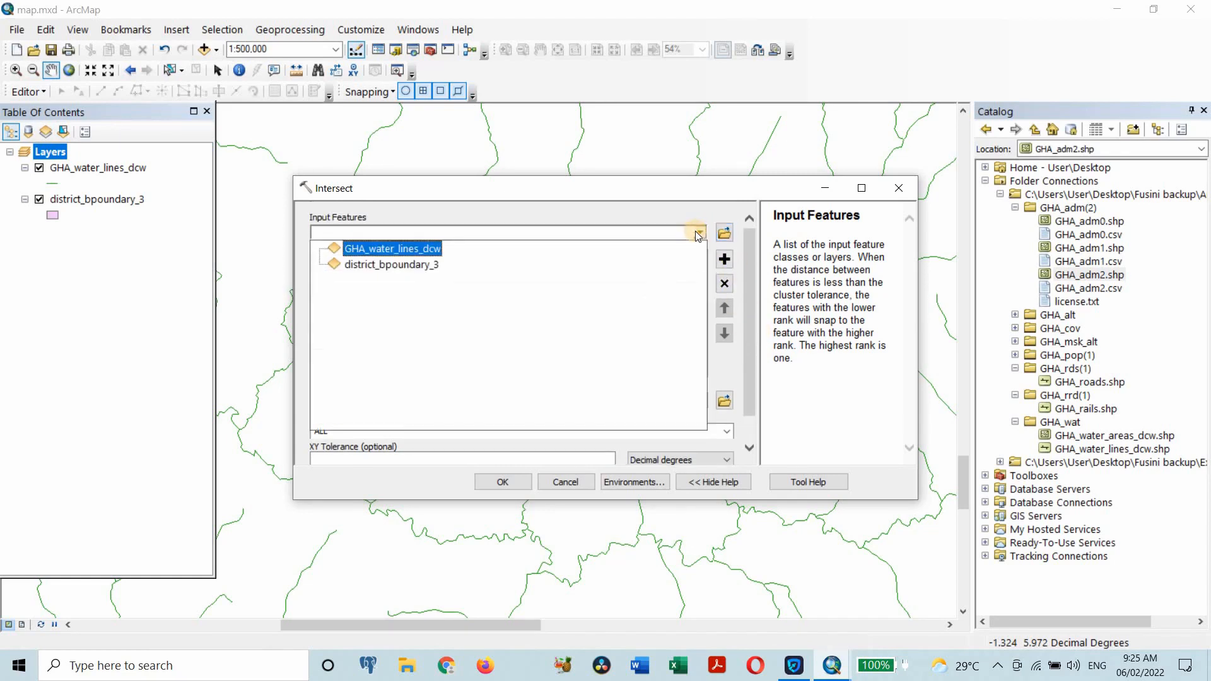
click(818, 322)
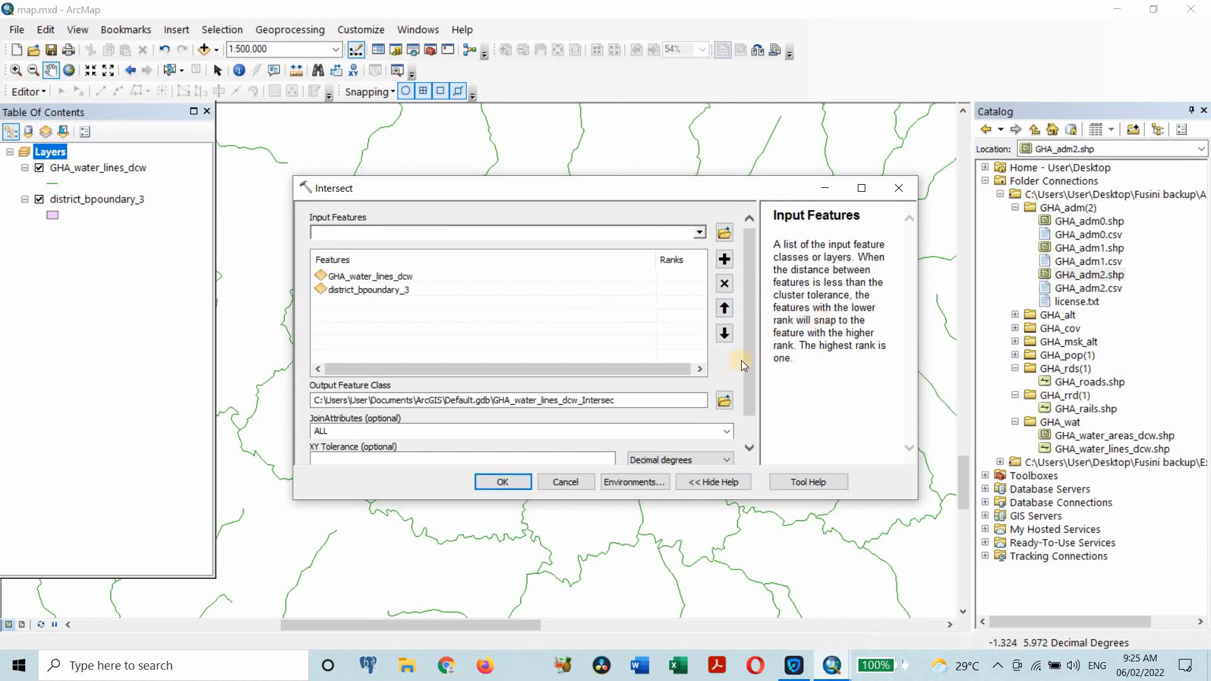
Run the Intersect with all attributes joined and output type INPUT, saving to GHA_water_lines_dcw_Intersec in Default.gdb.
scroll(740, 361, down, 1)
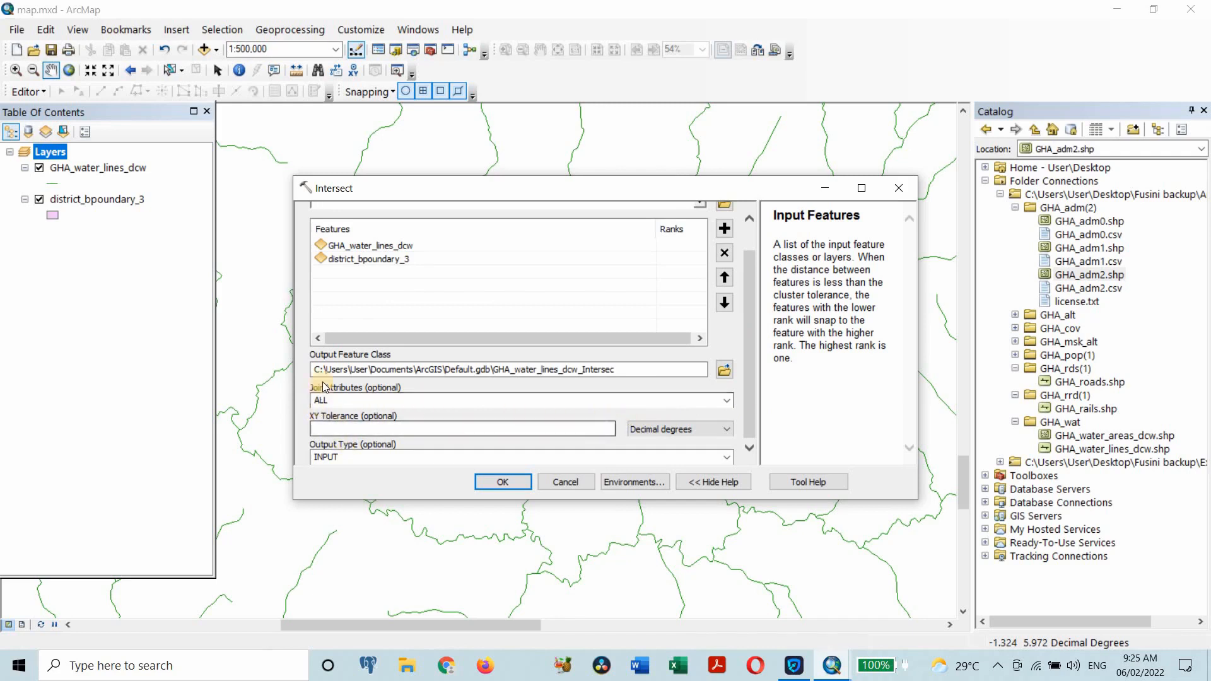
click(721, 370)
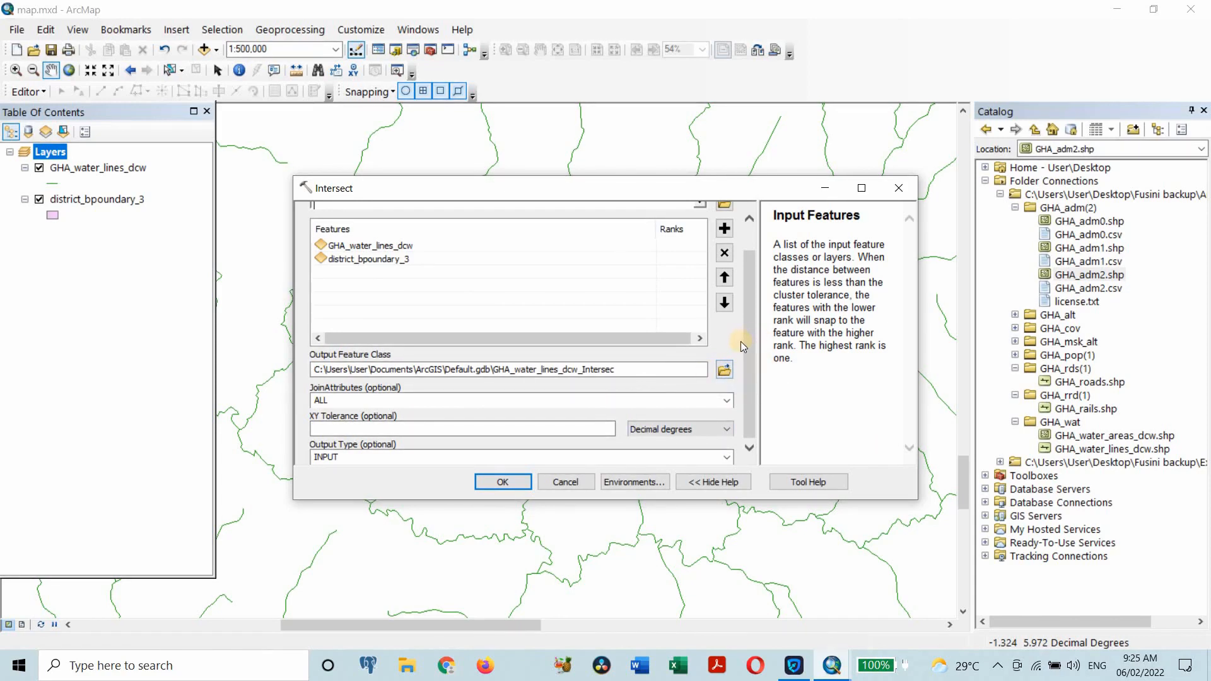
click(739, 400)
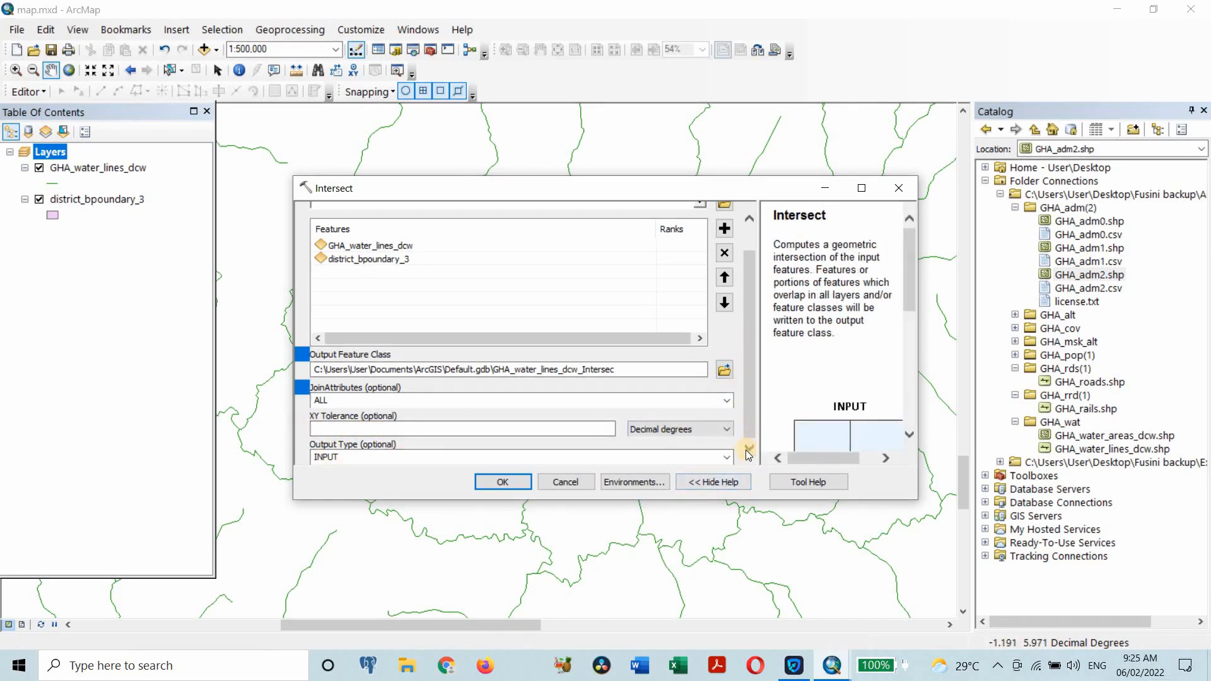
click(723, 459)
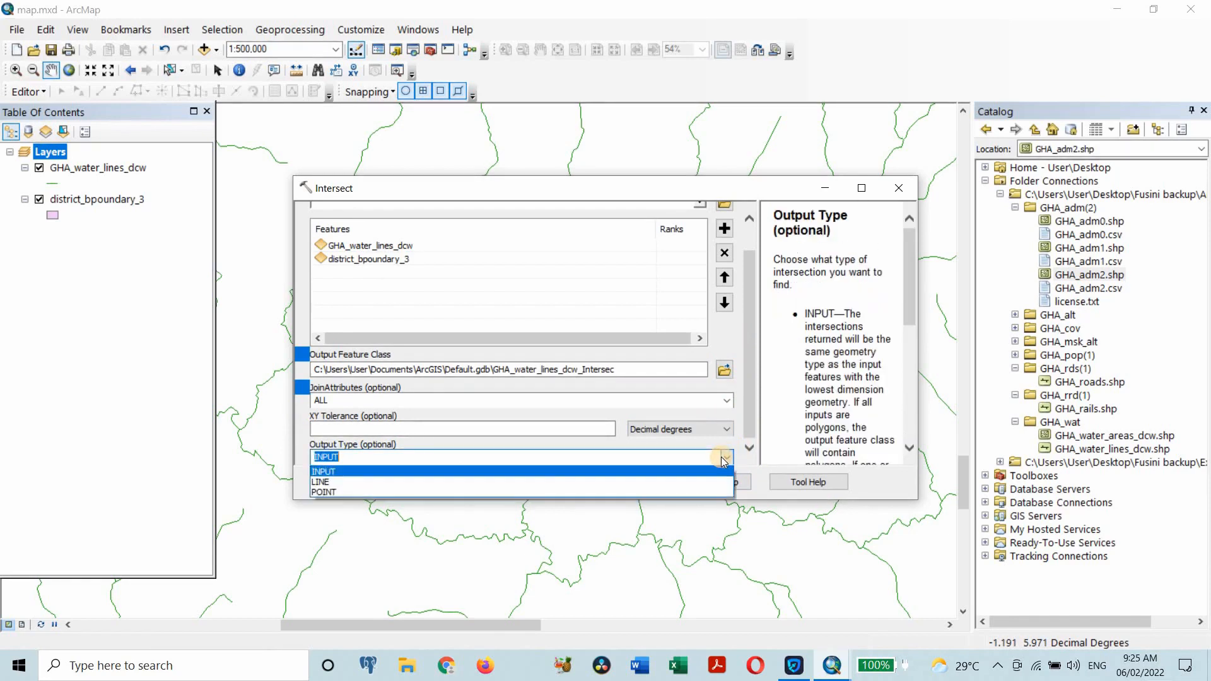
click(753, 459)
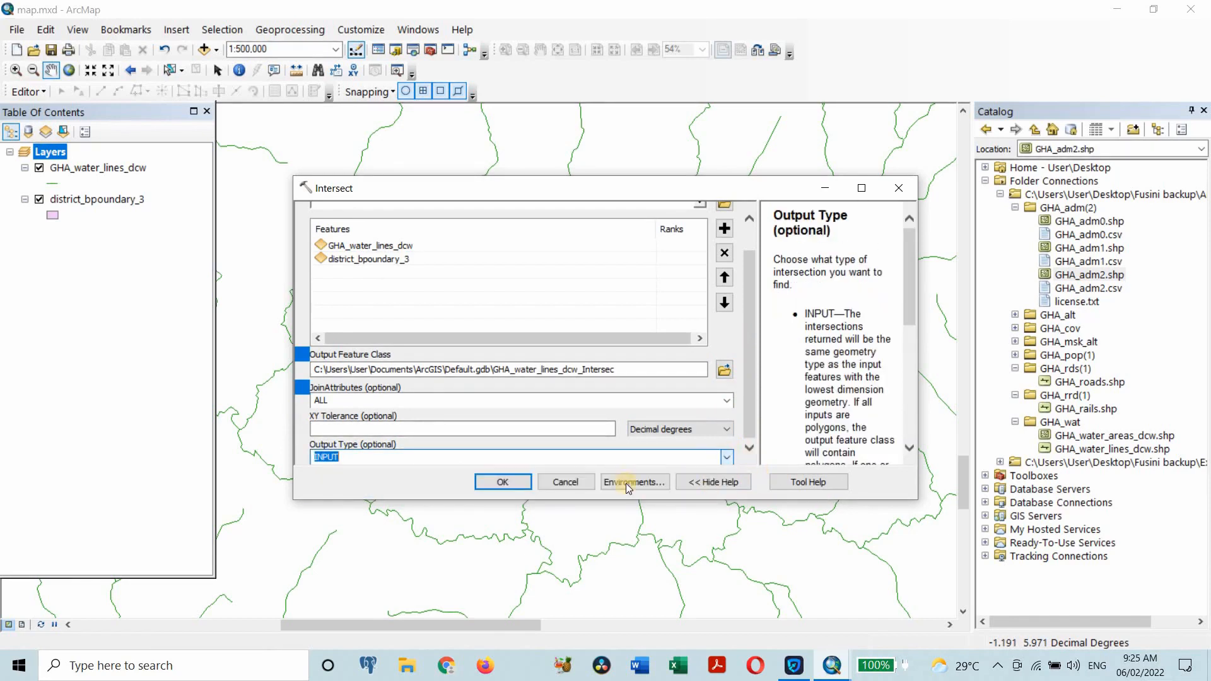
click(508, 488)
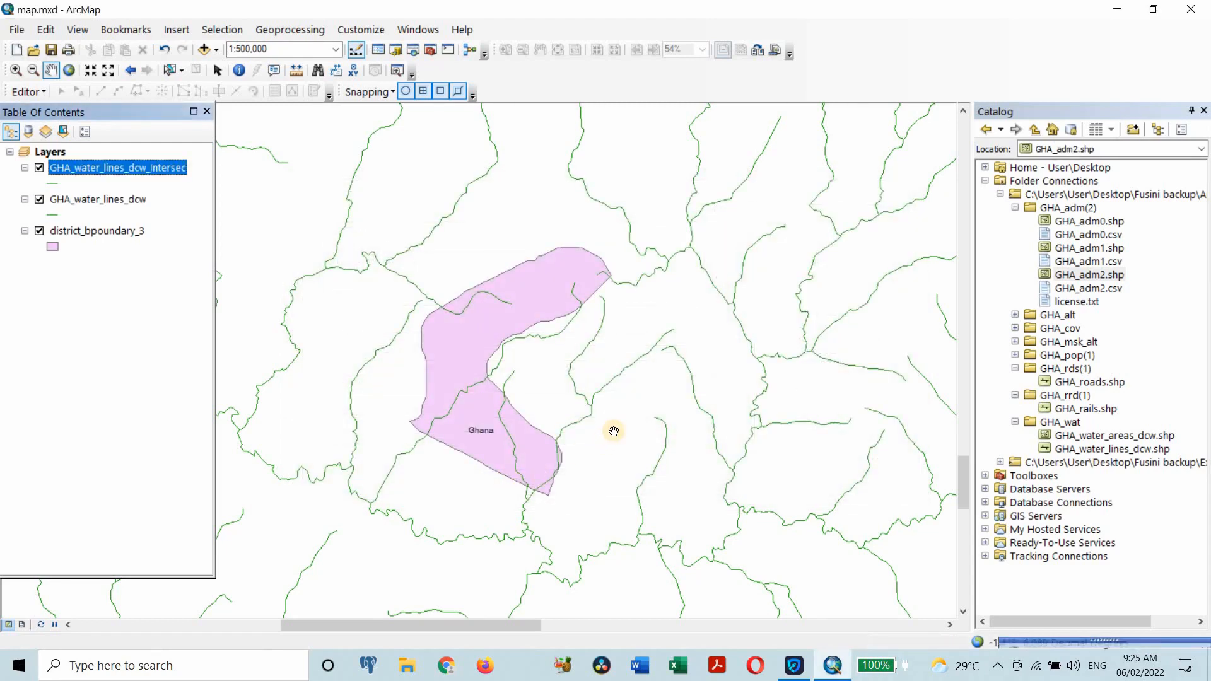
Inspect the intersected water lines by hiding GHA_water_lines_dcw and toggling the district_bpoundary_3 layer.
click(39, 232)
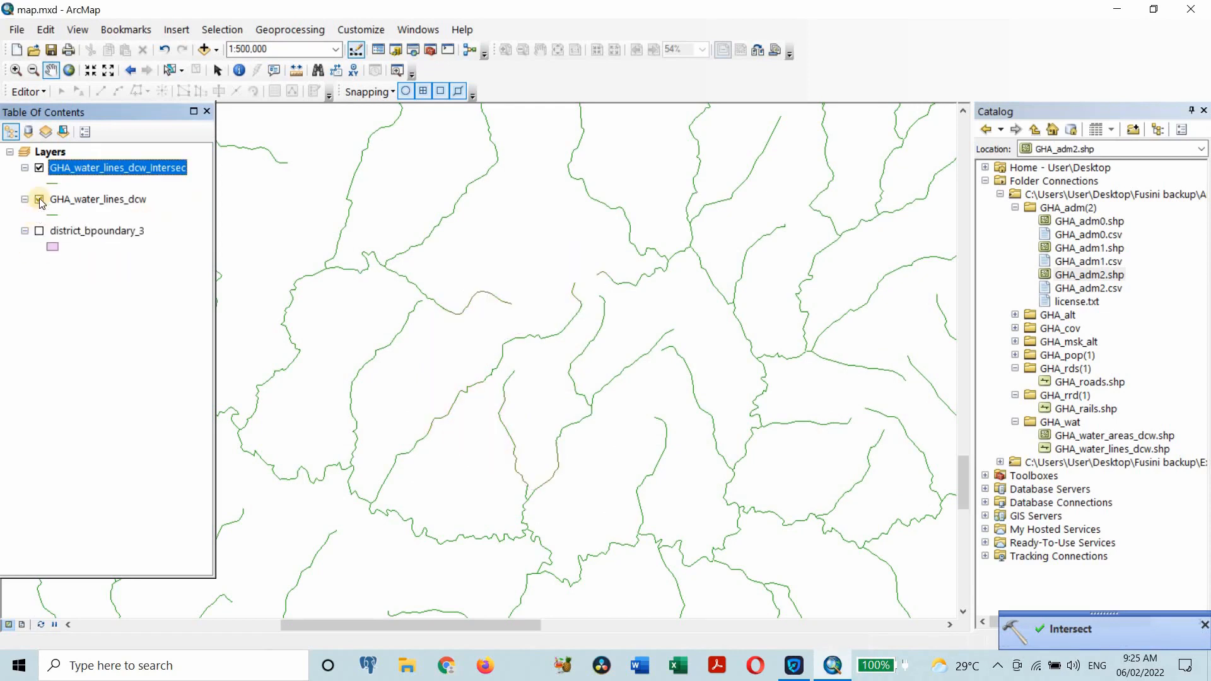
click(39, 231)
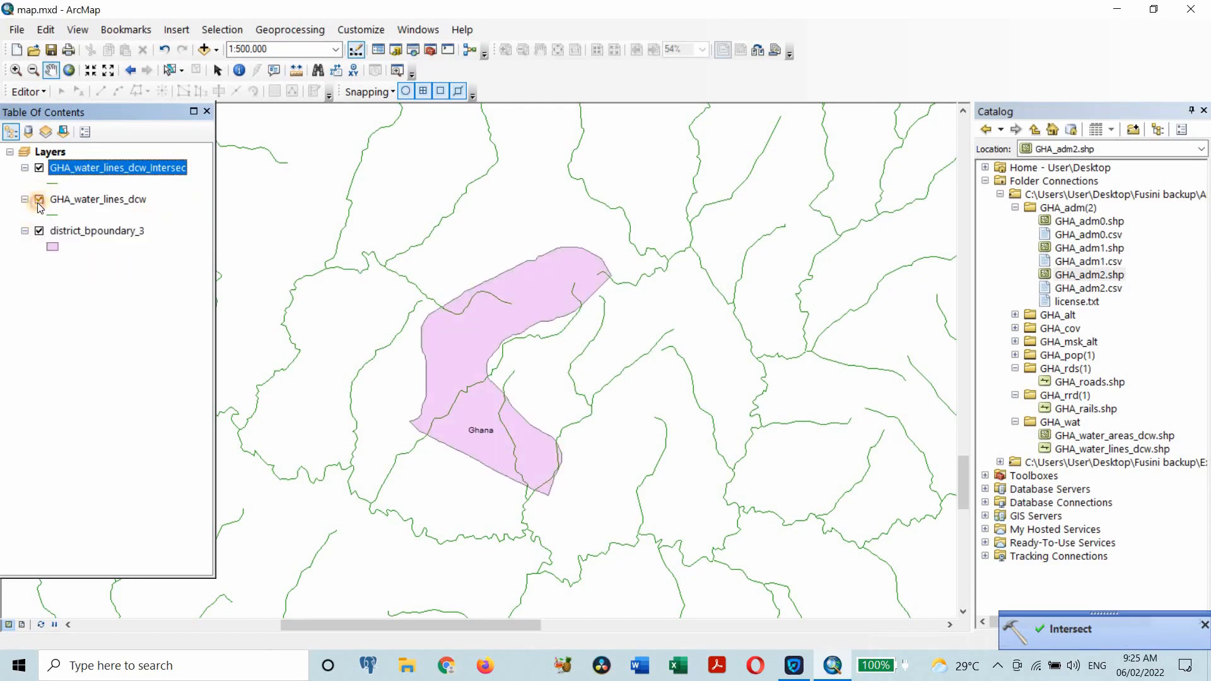
click(39, 199)
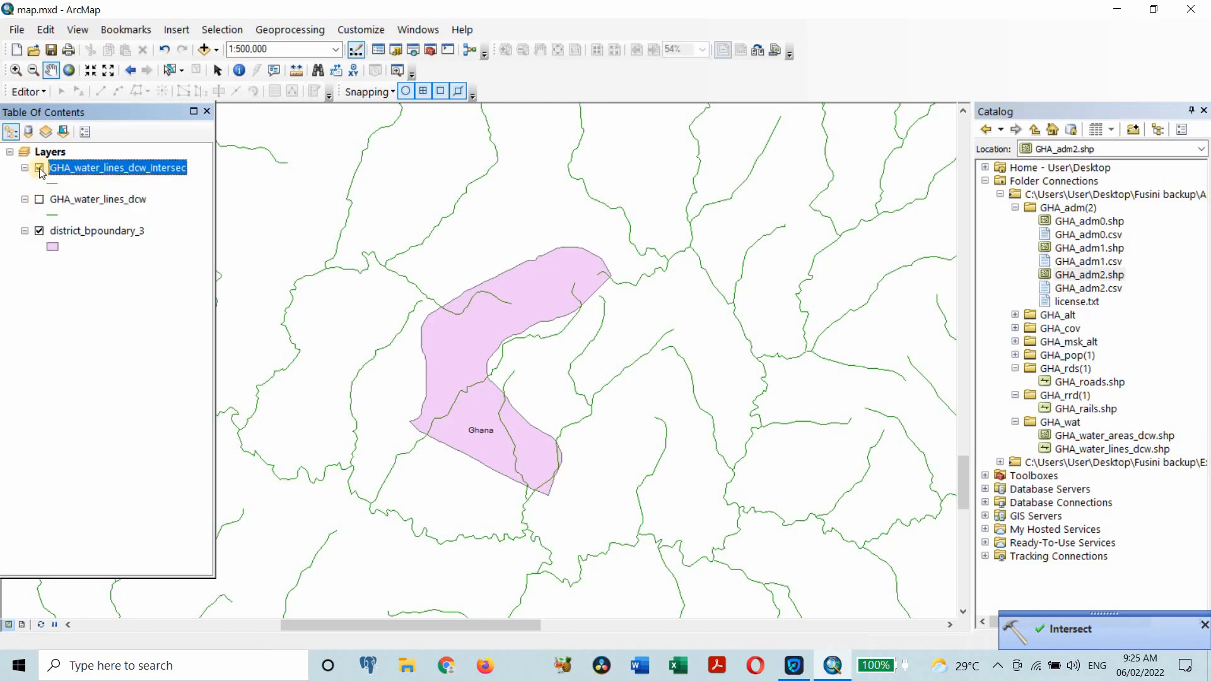
click(40, 230)
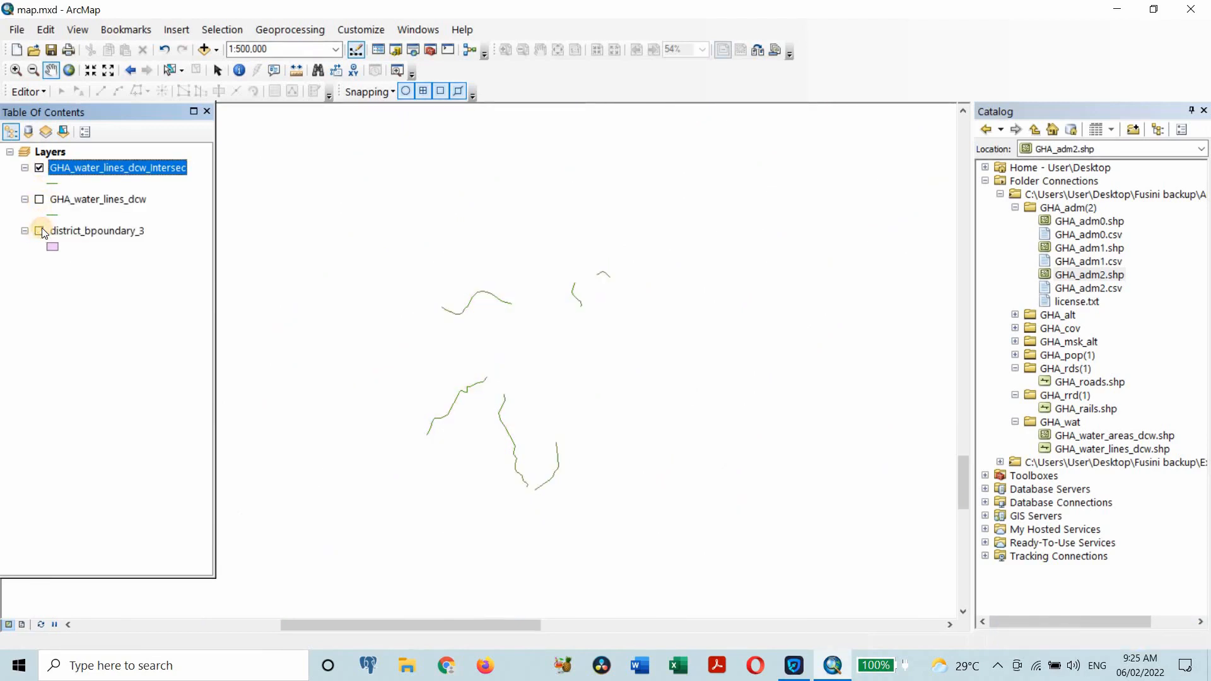
click(39, 231)
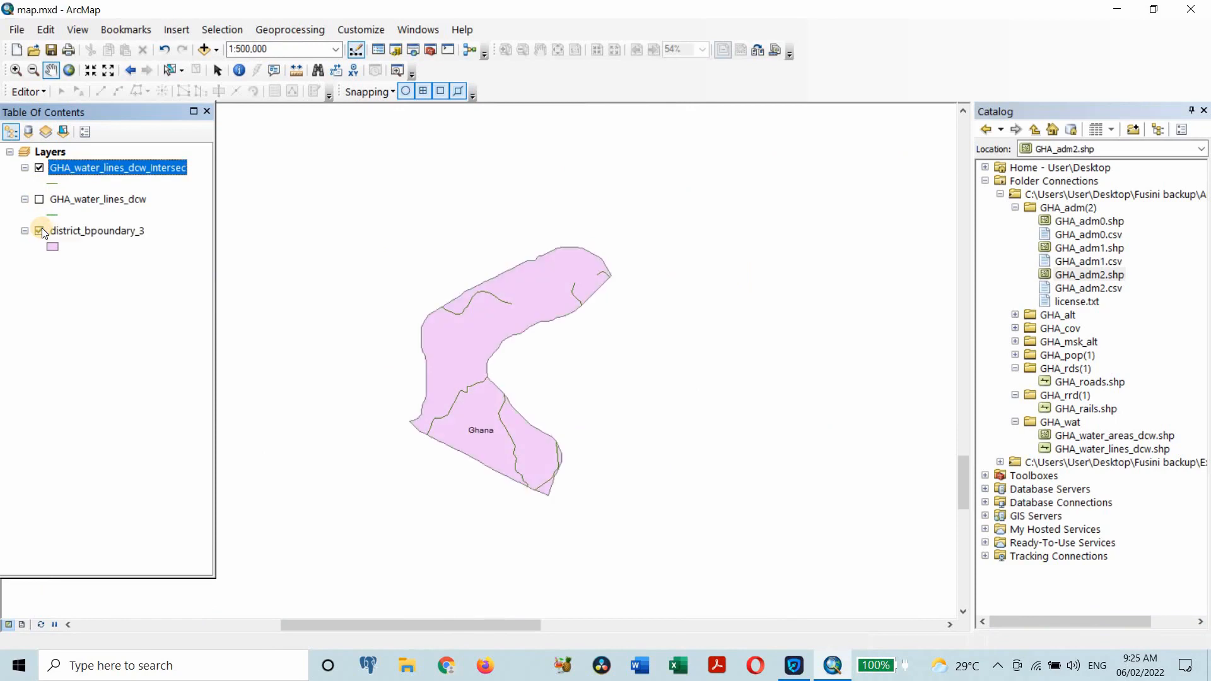
Collapse the GHA_water_lines_dcw_Intersec legend and toggle that layer to examine its lines over the district at 1:400,000.
click(25, 168)
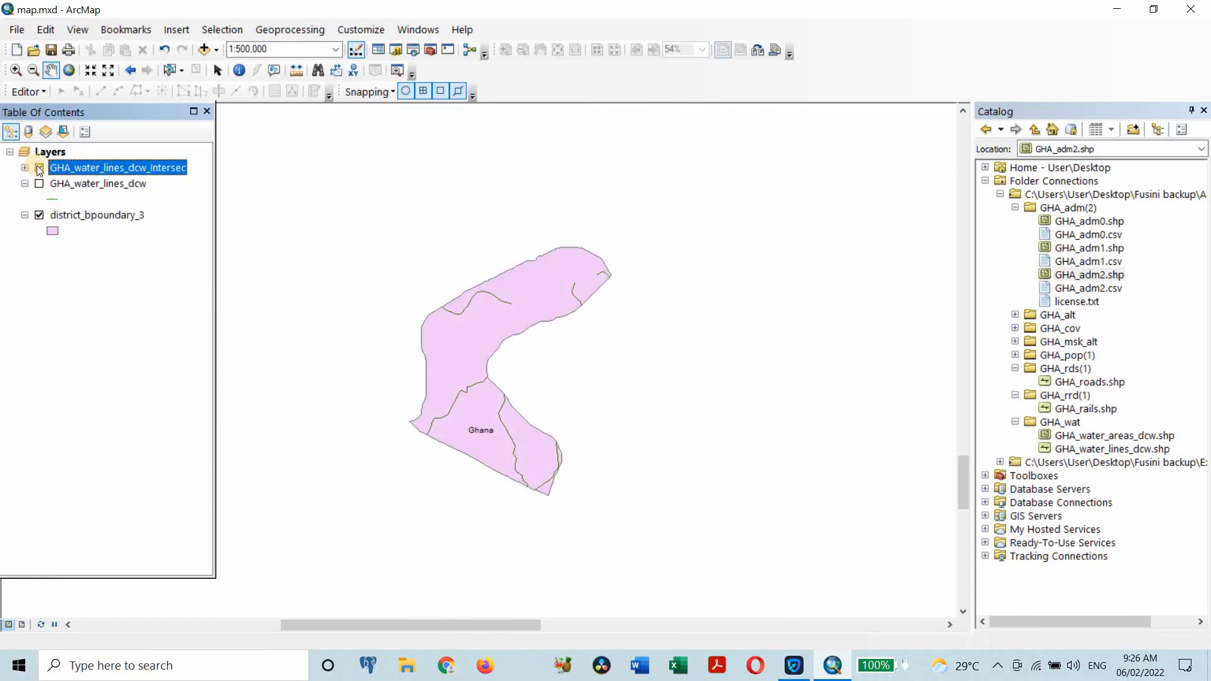
click(38, 166)
click(39, 167)
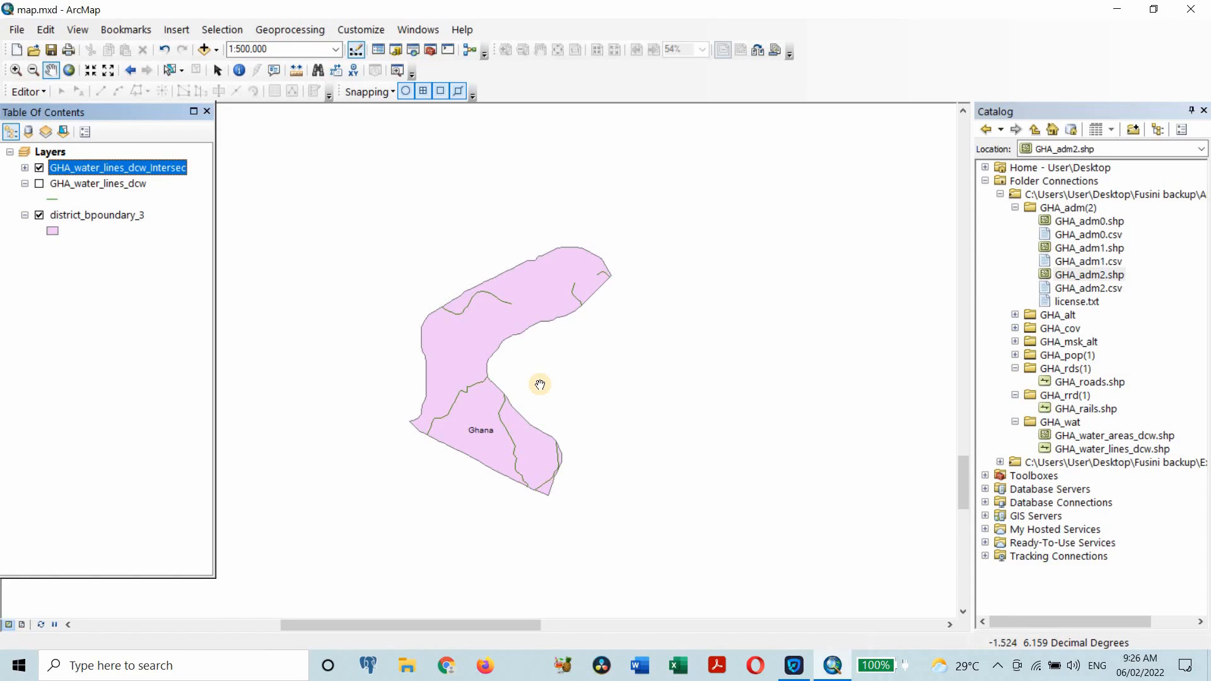
scroll(482, 311, up, 1)
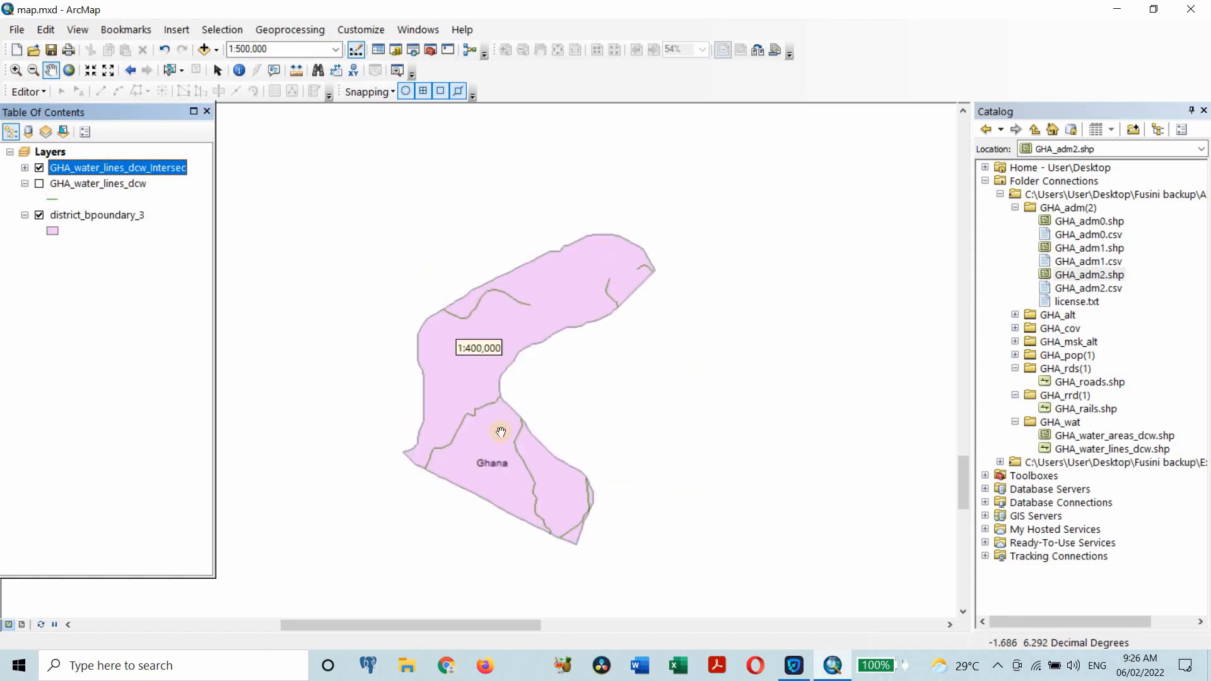
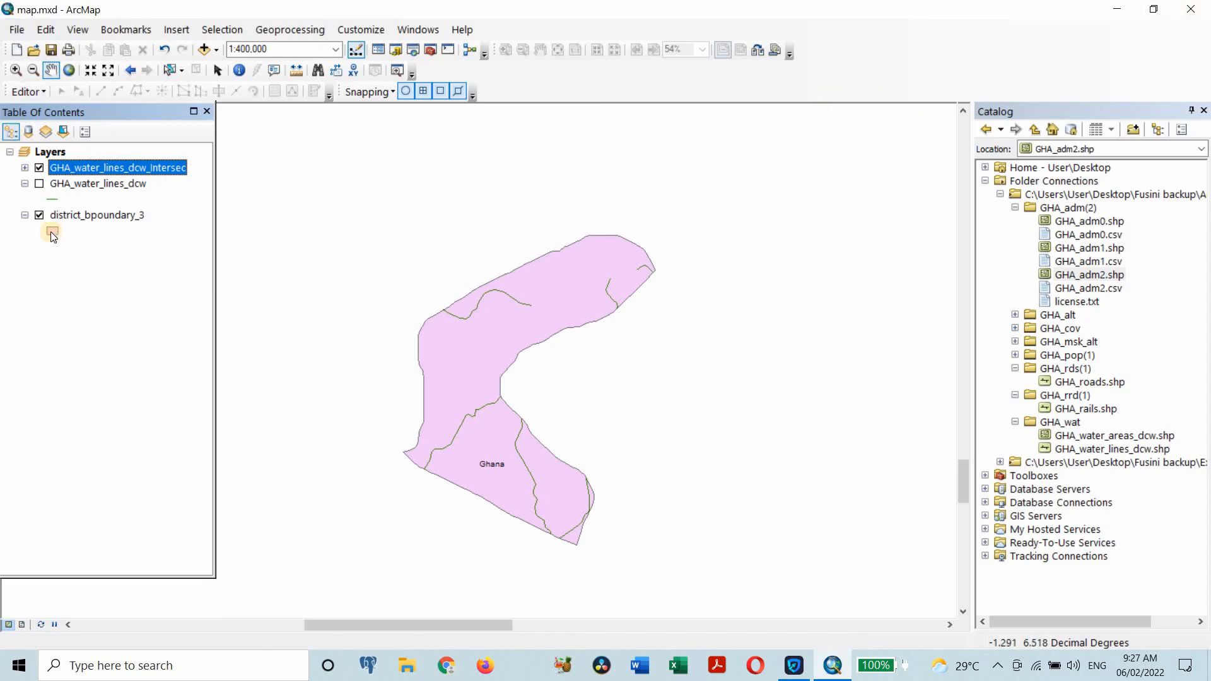
Hide the district_bpoundary_3 layer and add GHA_adm2.shp to the map.
click(39, 183)
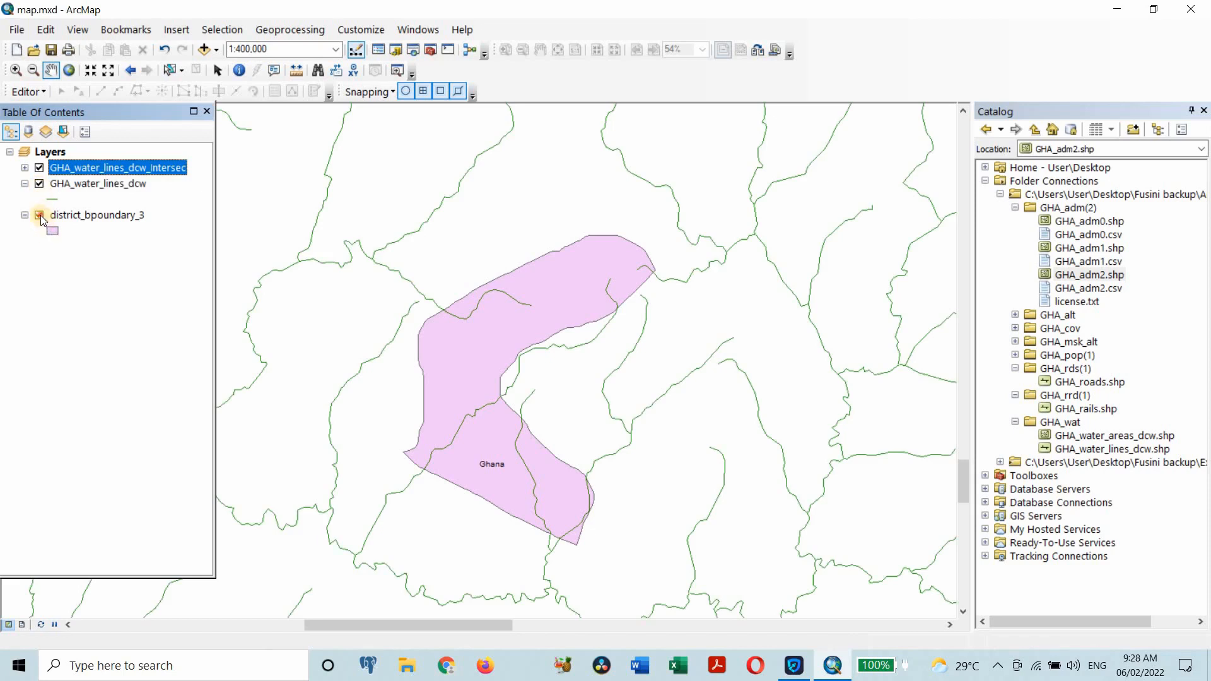
click(40, 215)
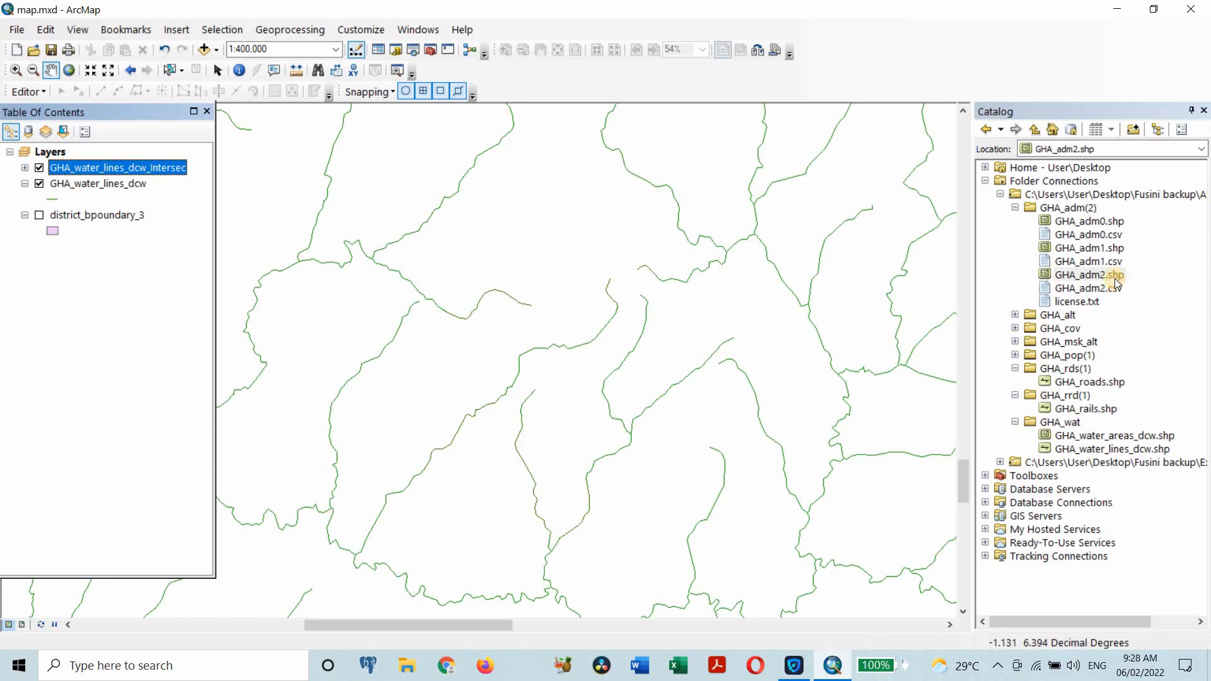
drag(1114, 279, 514, 267)
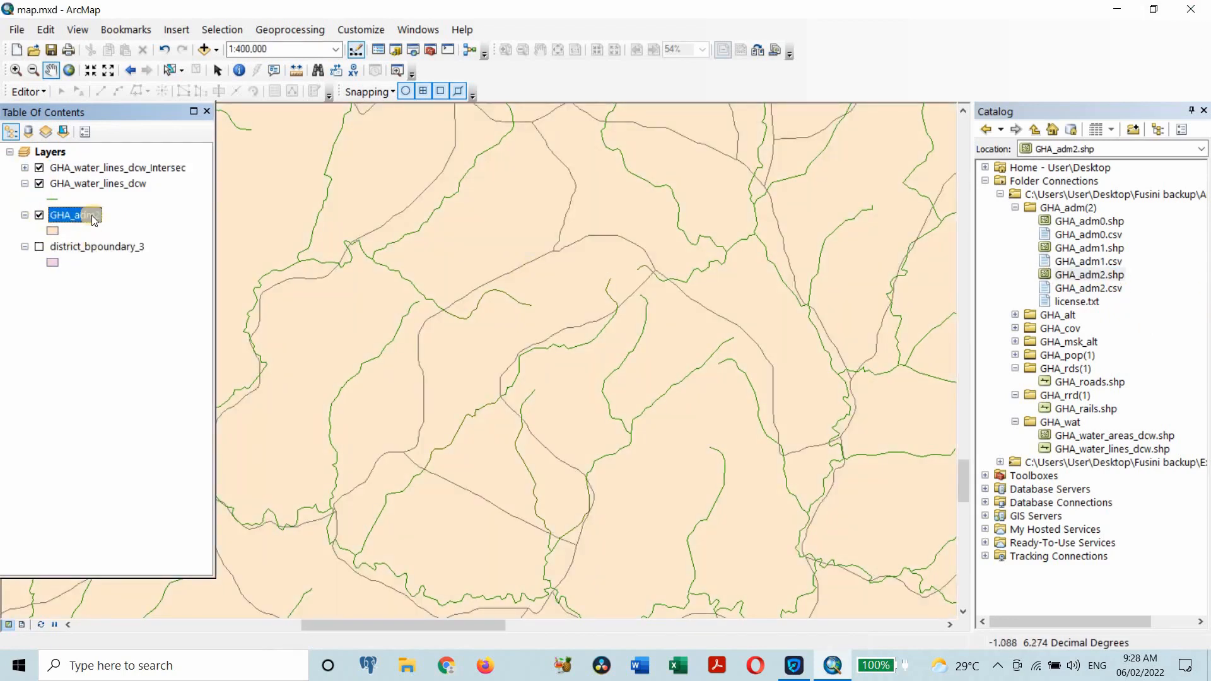
Hide both water line layers and zoom the map to the GHA_adm2 districts at 1:3,000,000.
click(39, 168)
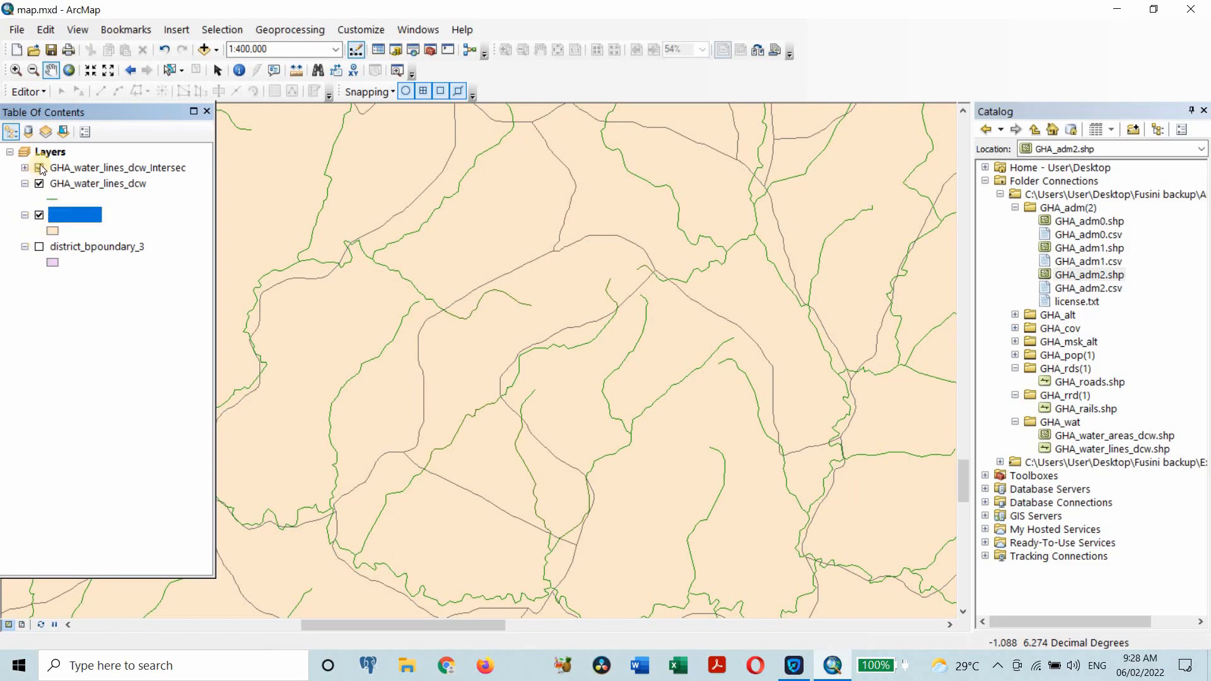
click(39, 184)
click(40, 247)
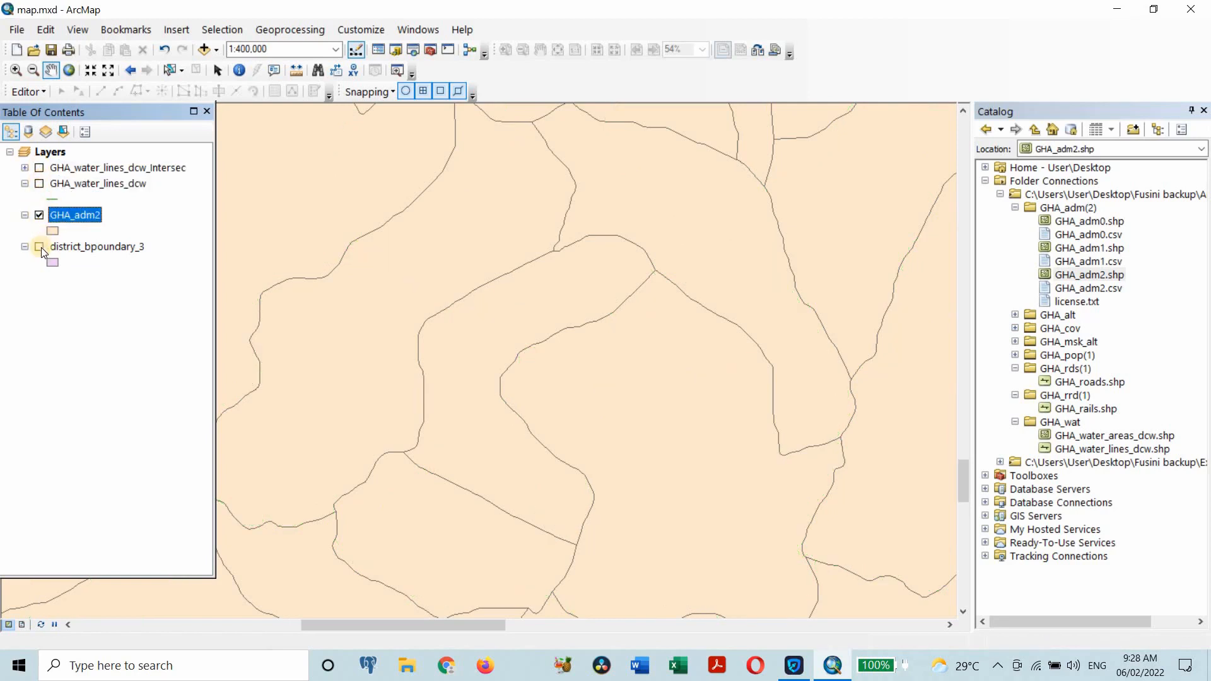
right_click(71, 215)
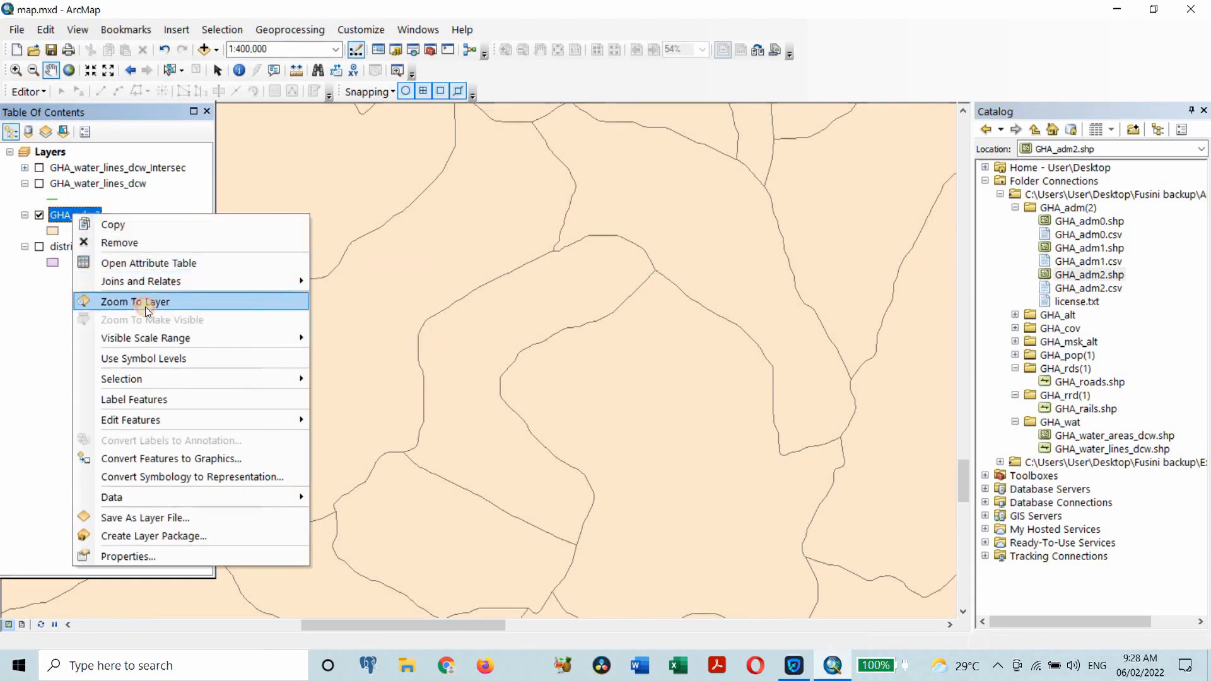
click(134, 305)
scroll(498, 239, up, 2)
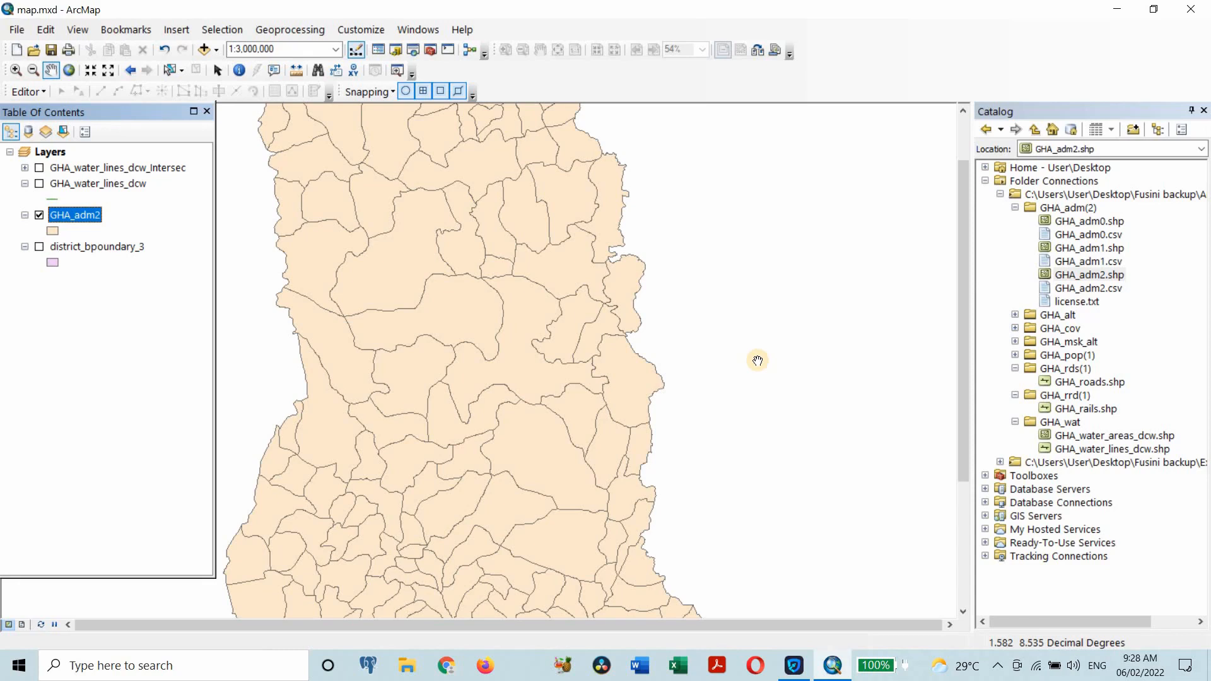
Set up the Dissolve tool with GHA_adm2 as the input features and review its available dissolve fields.
click(295, 25)
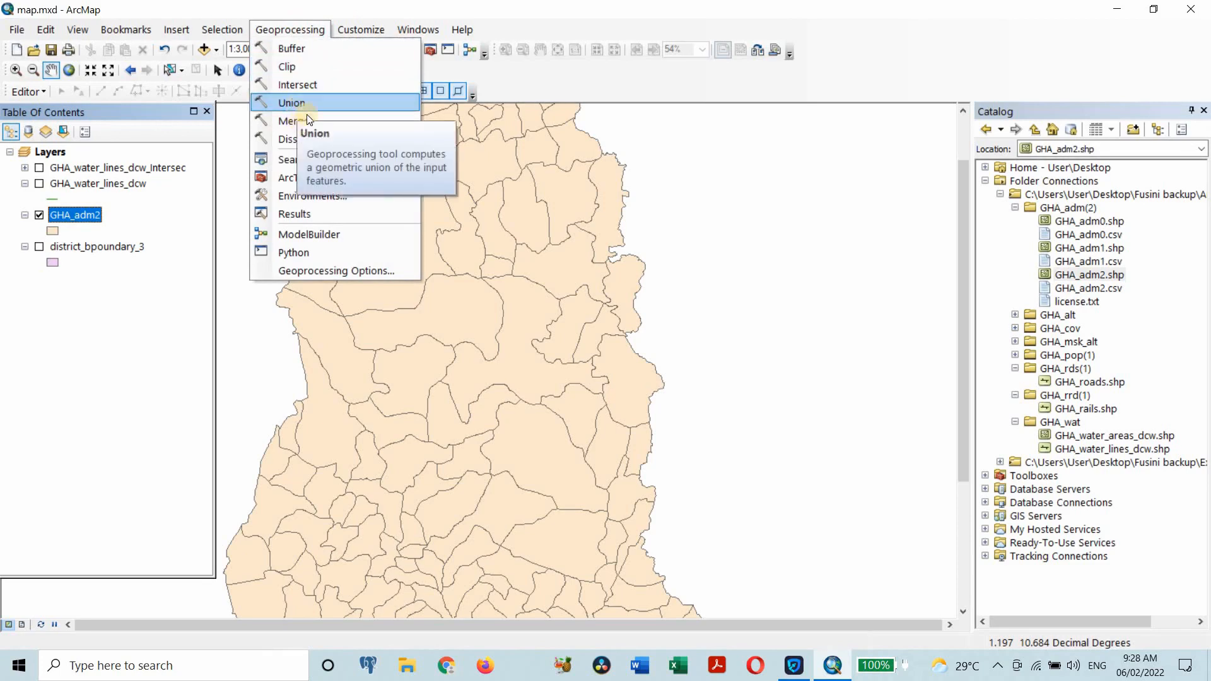
click(319, 142)
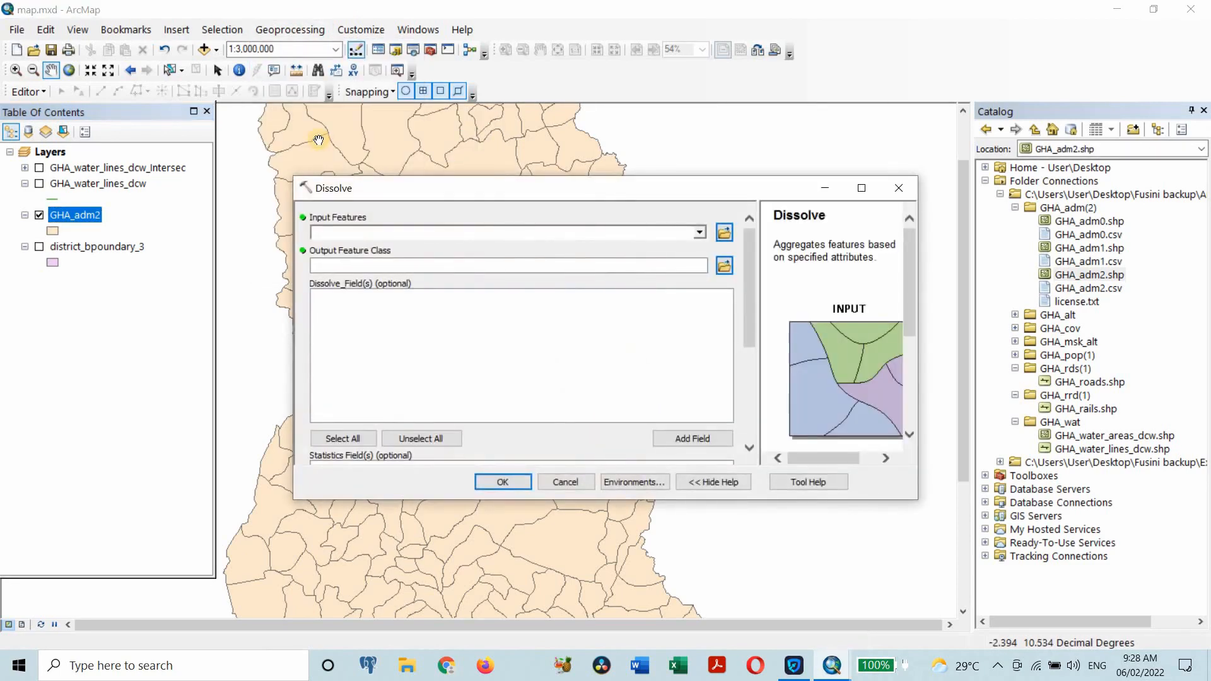
drag(88, 215, 510, 237)
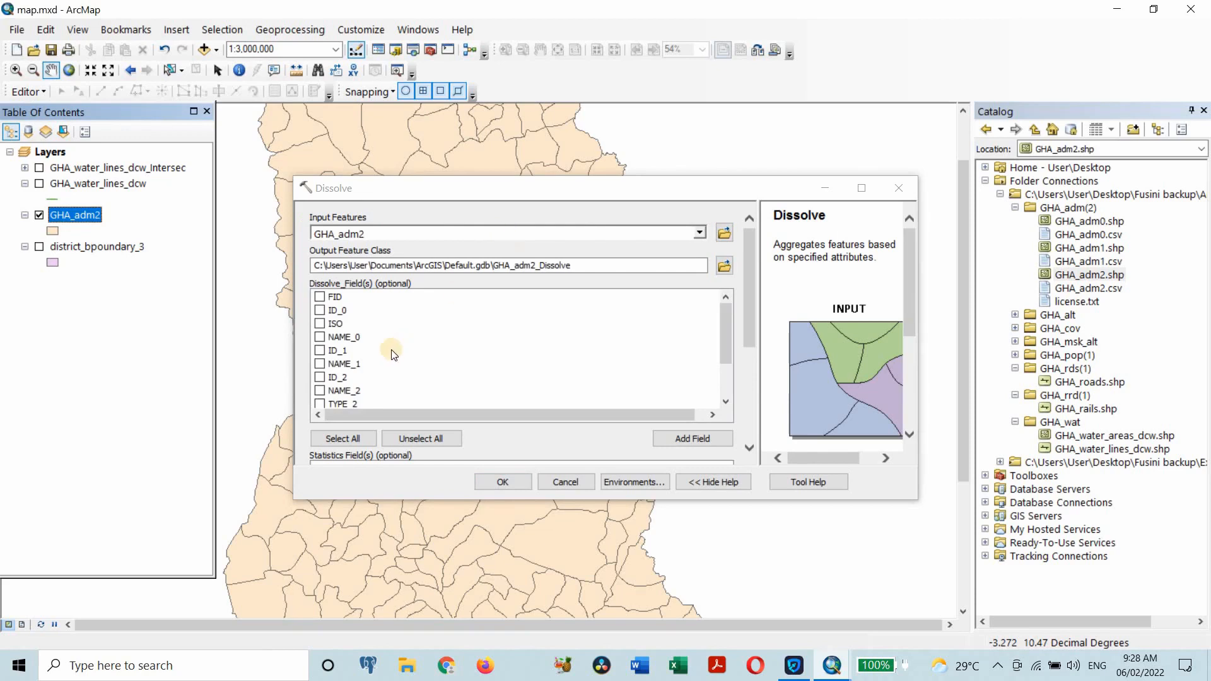
scroll(463, 346, down, 1)
scroll(464, 346, down, 1)
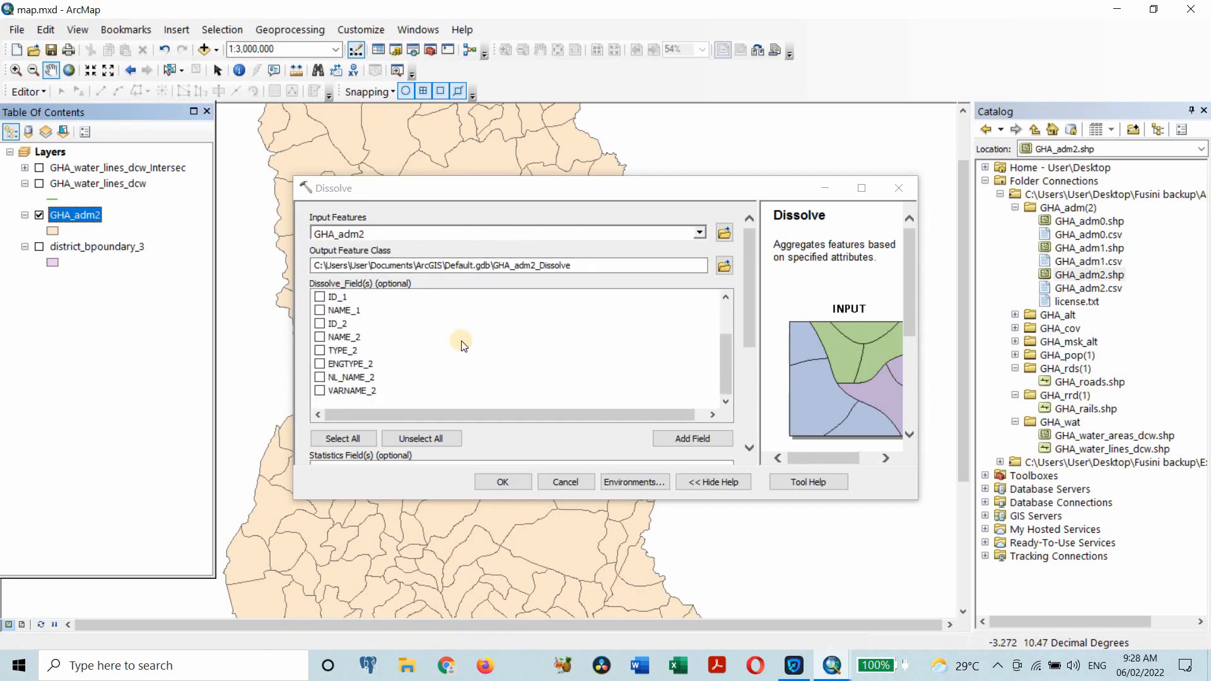
scroll(463, 345, up, 2)
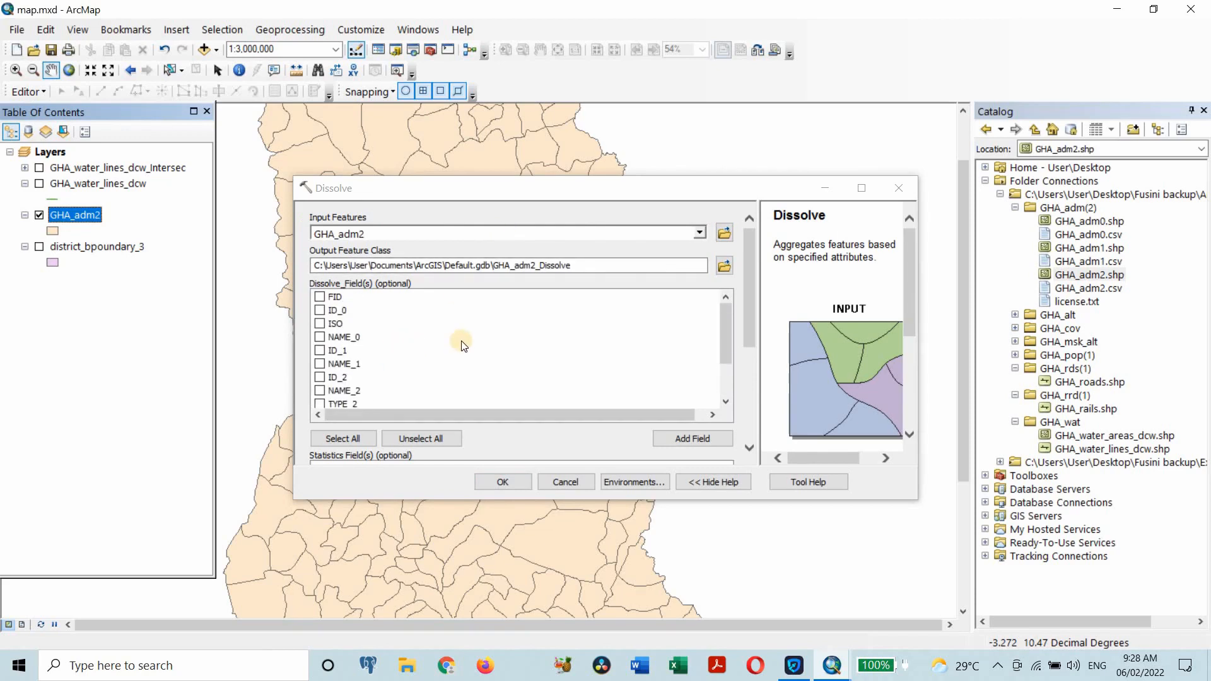
scroll(461, 343, down, 2)
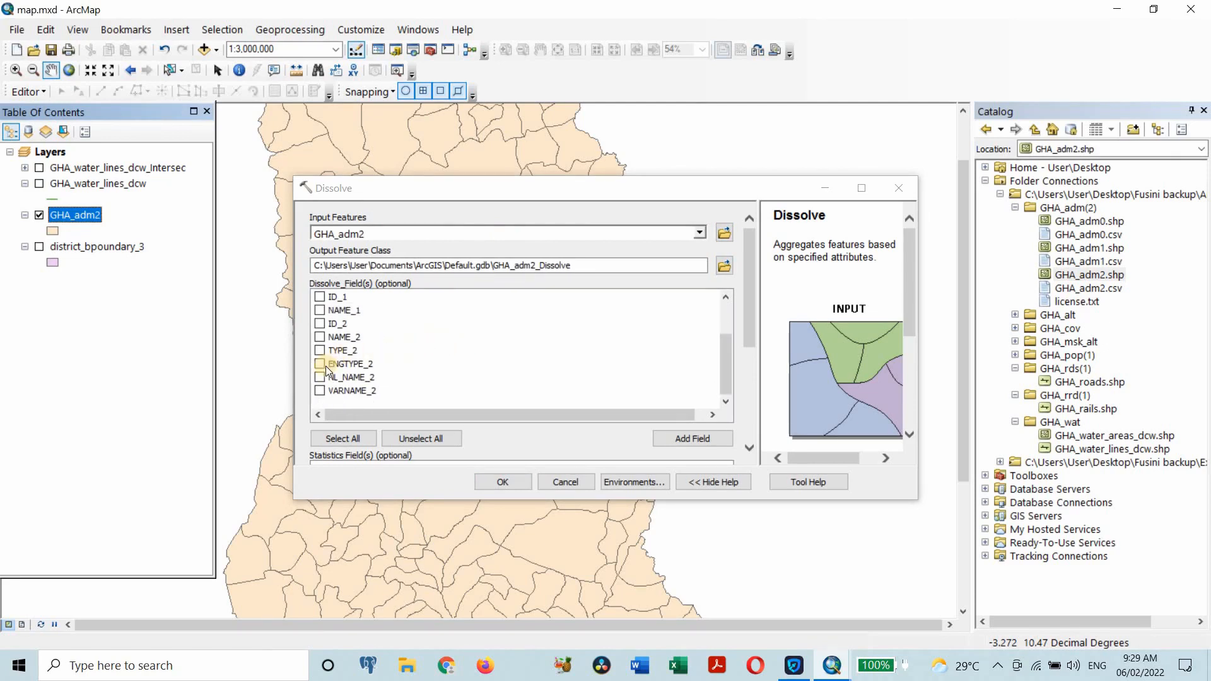
Choose NAME_0, NAME_2 and NL_NAME_2 as dissolve fields, keep multipart features enabled, and run the Dissolve to GHA_adm2_Dissolve.
click(319, 336)
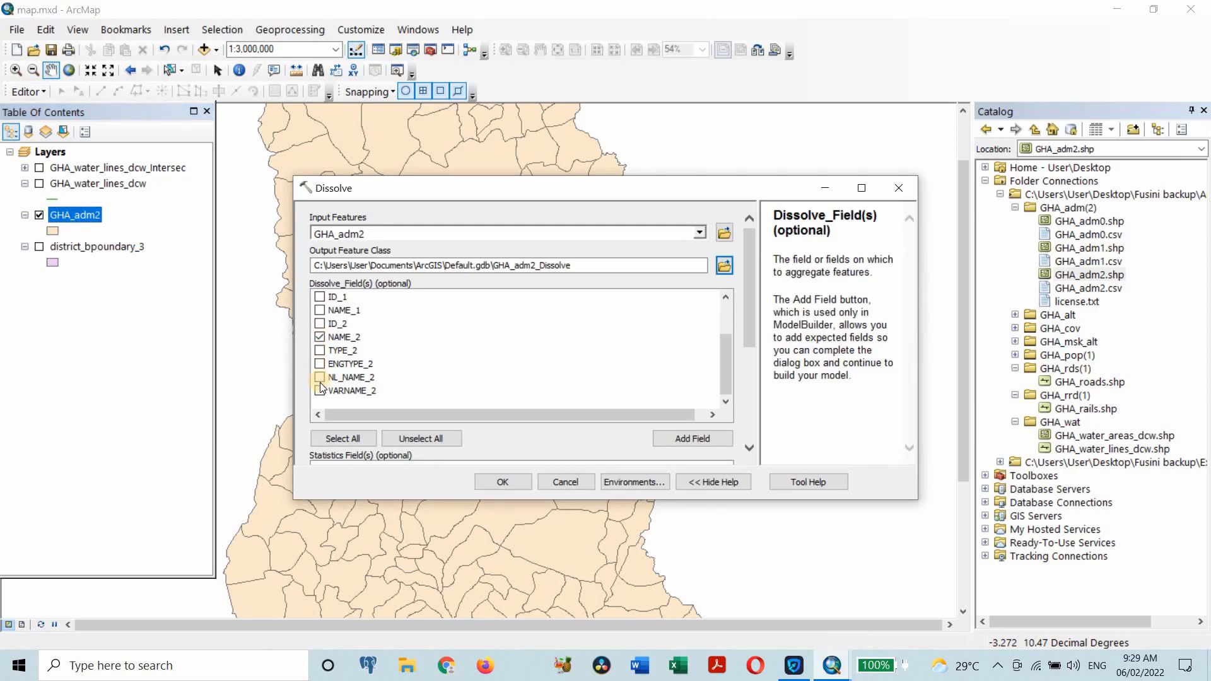
click(319, 377)
scroll(353, 333, up, 2)
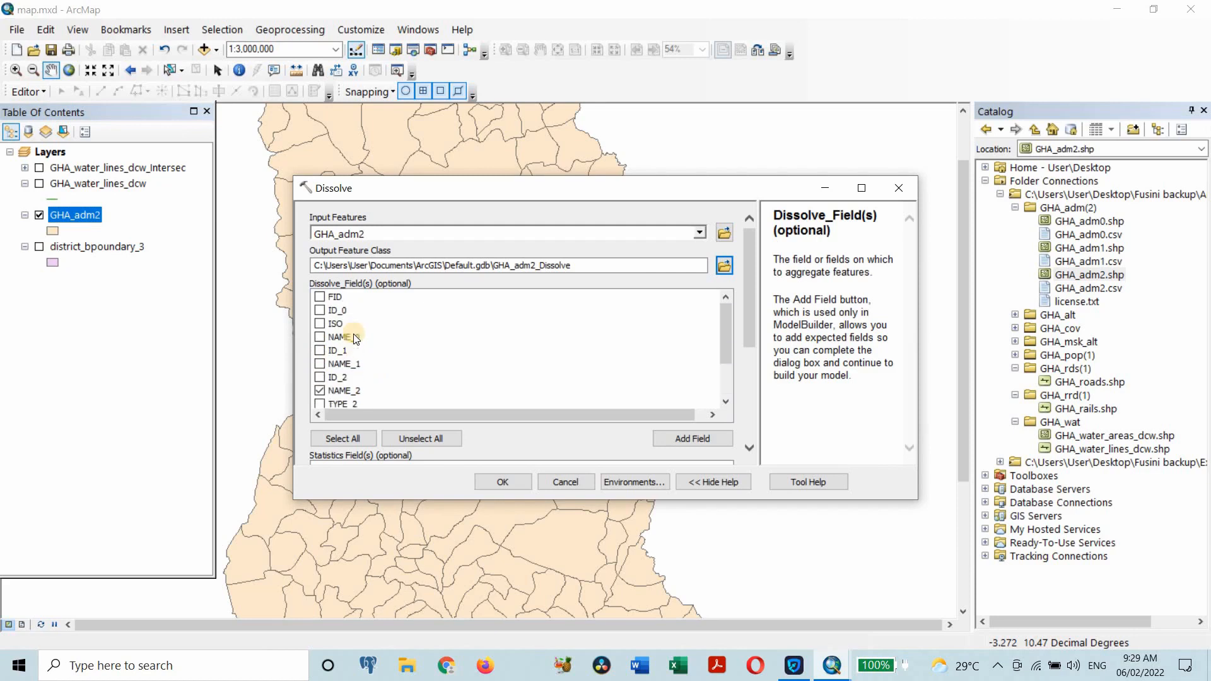
click(321, 337)
scroll(728, 343, down, 2)
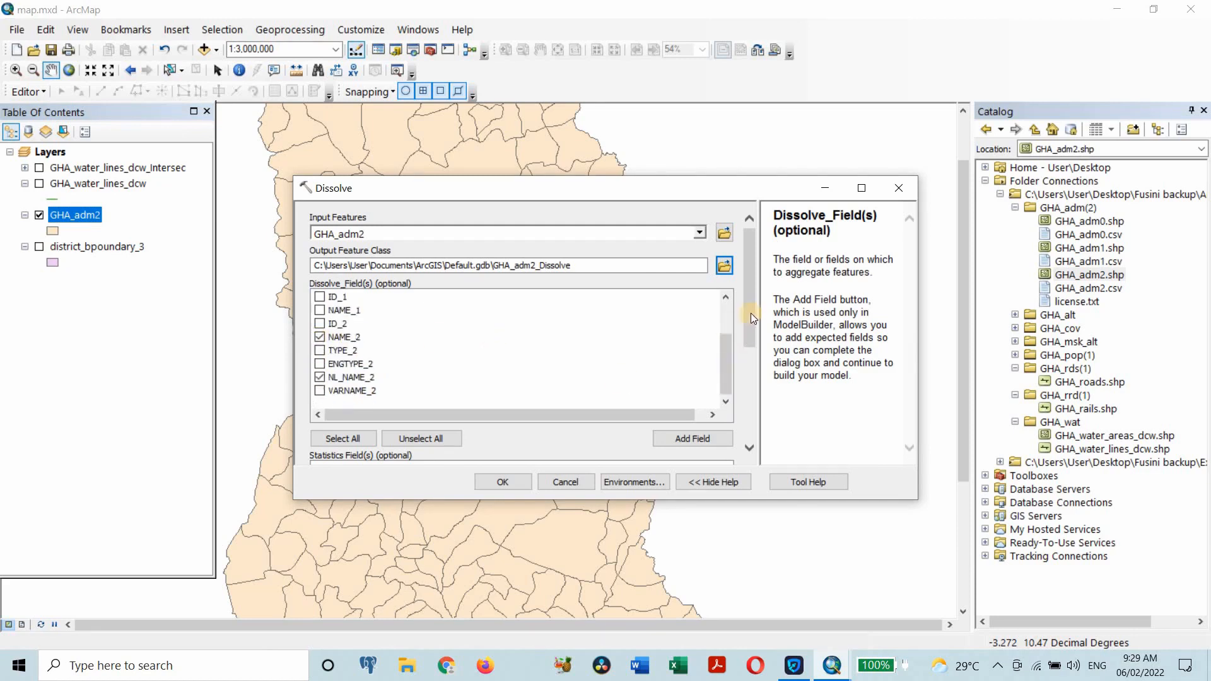
scroll(750, 313, down, 3)
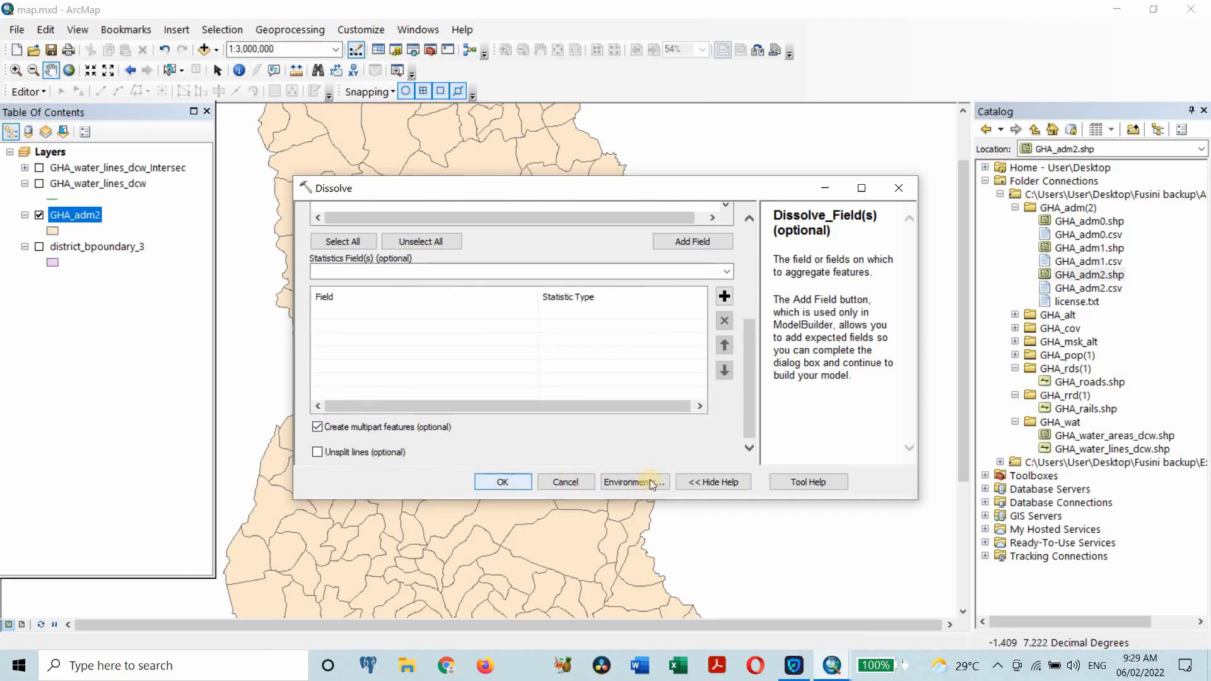
key(Return)
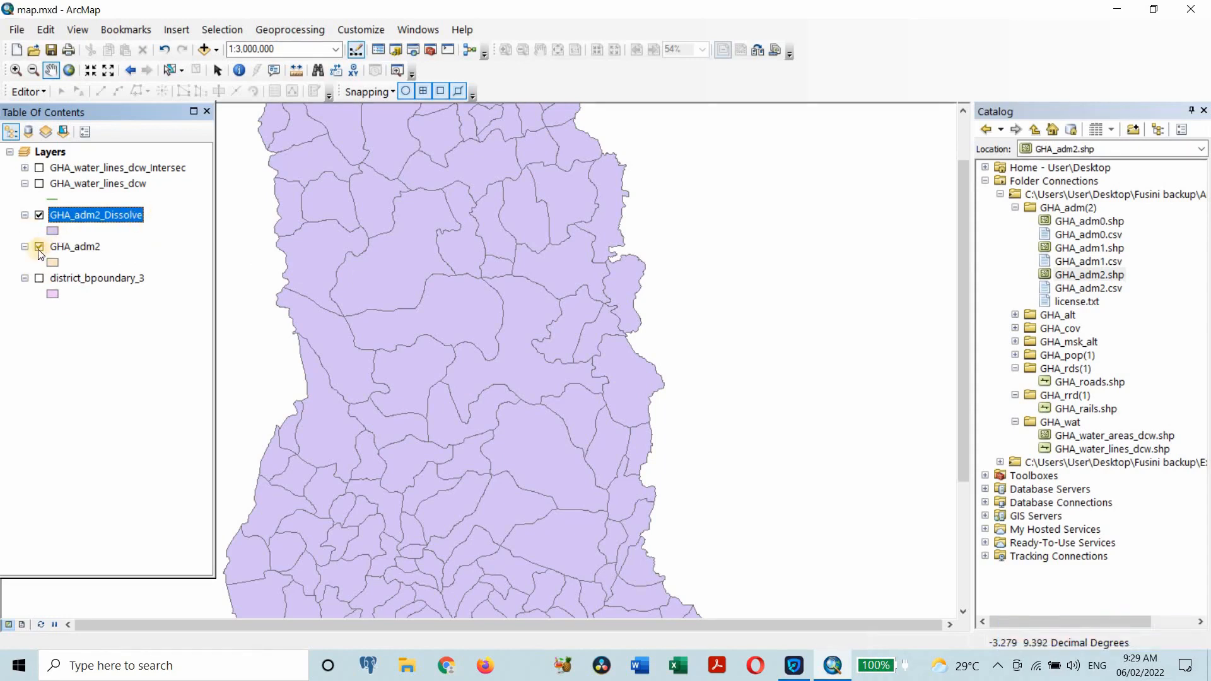
Hide the GHA_adm2 layer and review the attribute table of GHA_adm2_Dissolve.
click(39, 247)
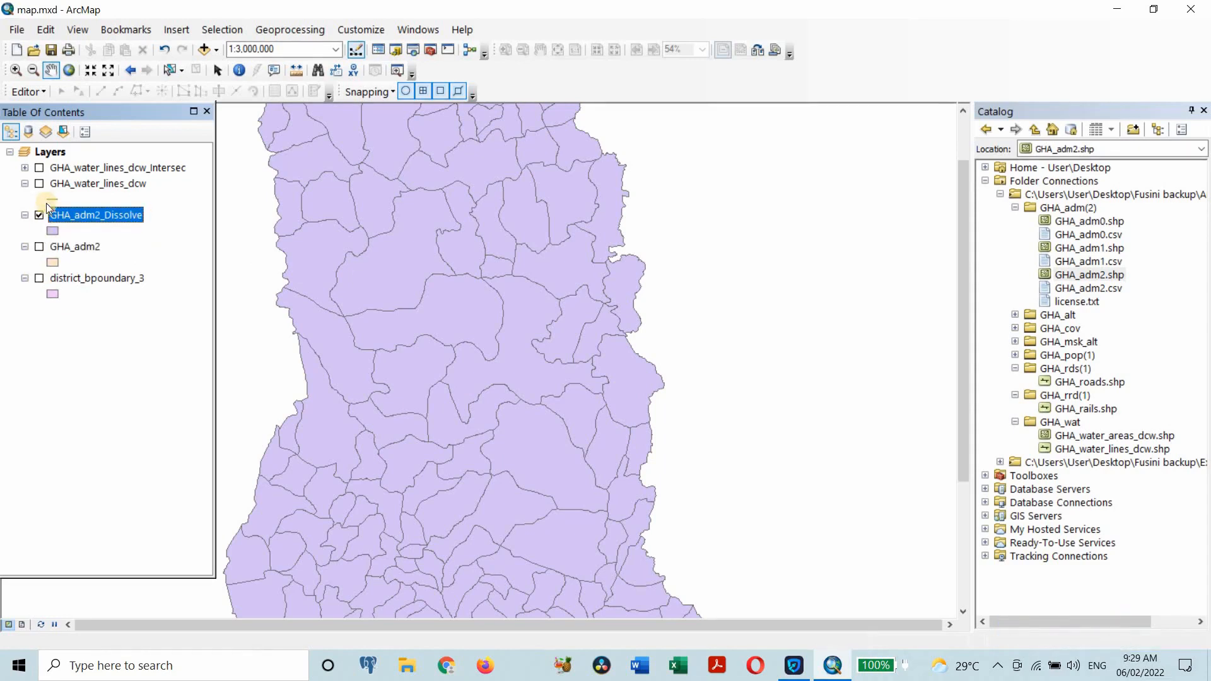
right_click(92, 218)
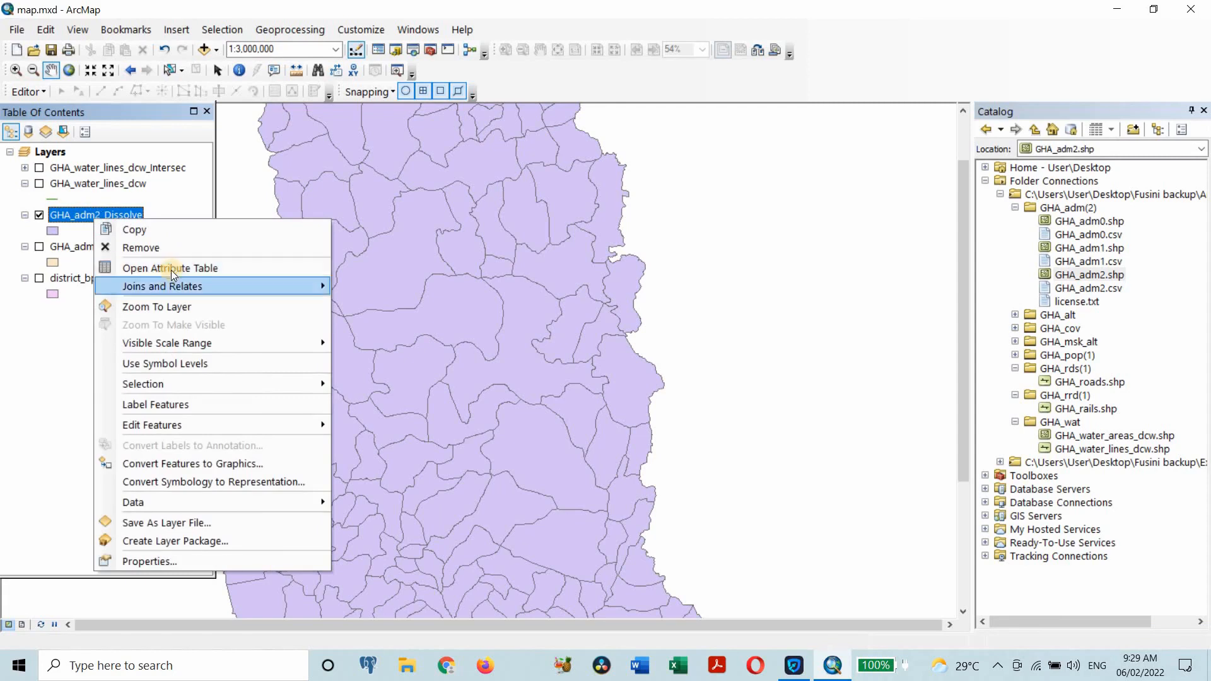
click(173, 269)
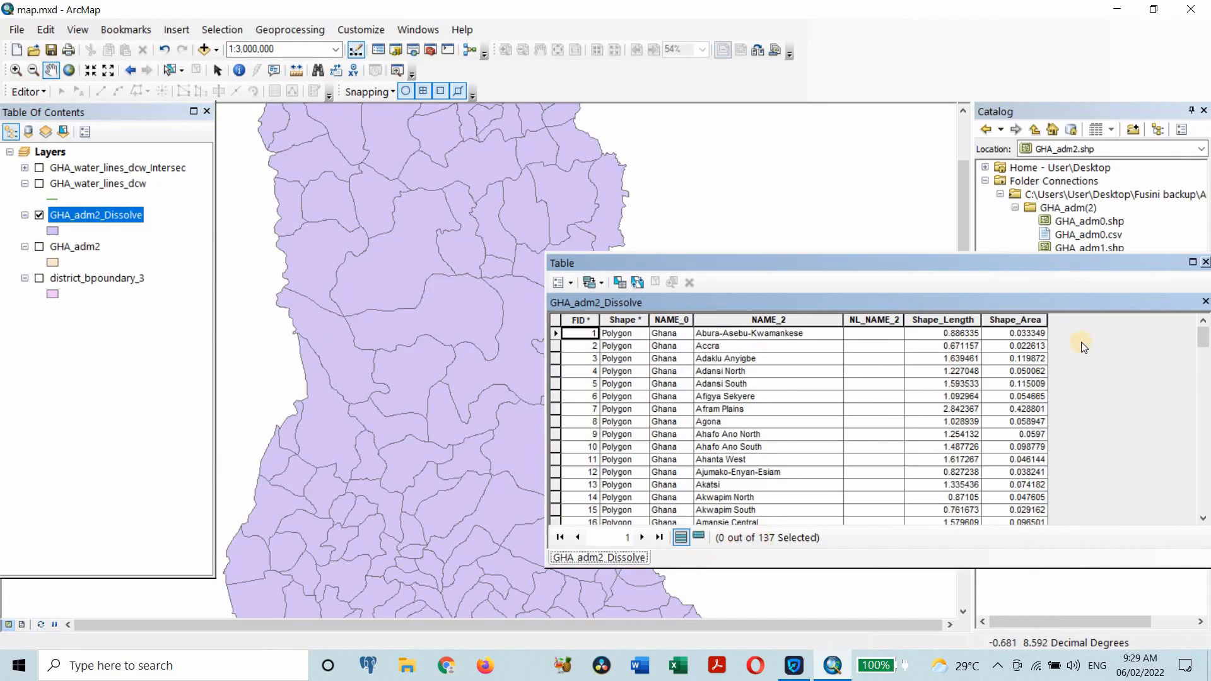
click(982, 263)
drag(790, 236, 826, 285)
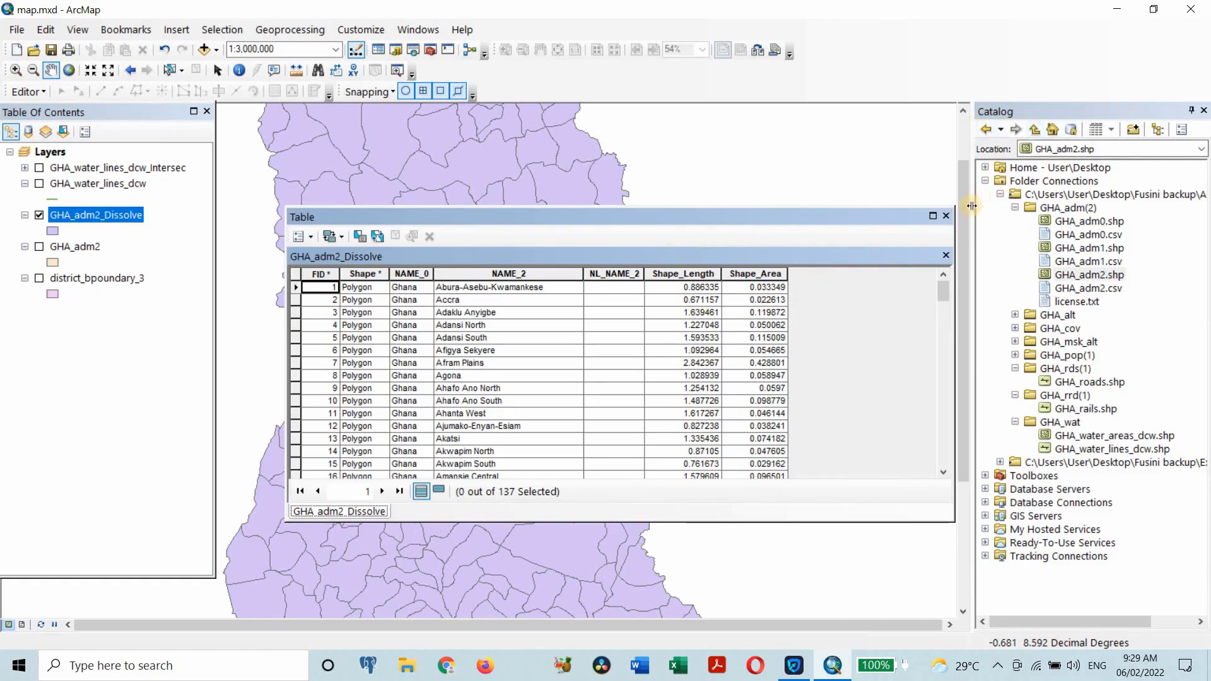
click(945, 215)
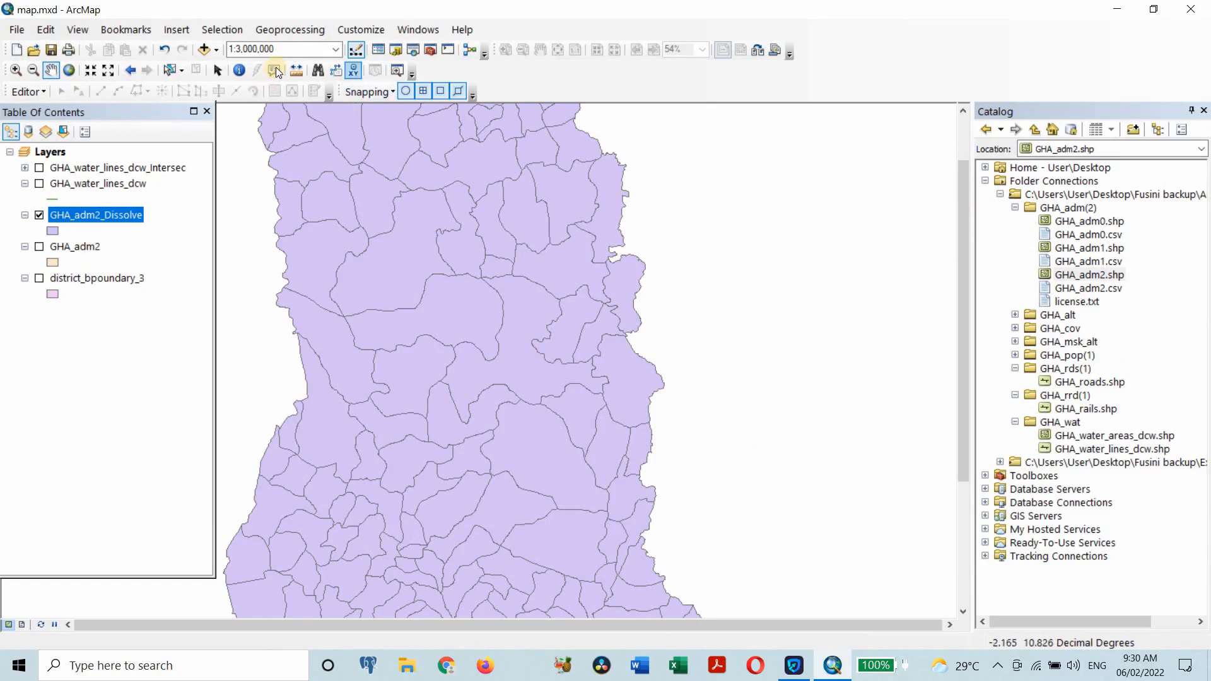
Dissolve GHA_adm2 using every listed field, from FID through VARNAME_2, with GHA_adm2_Dissolve1 as the output feature class.
click(304, 33)
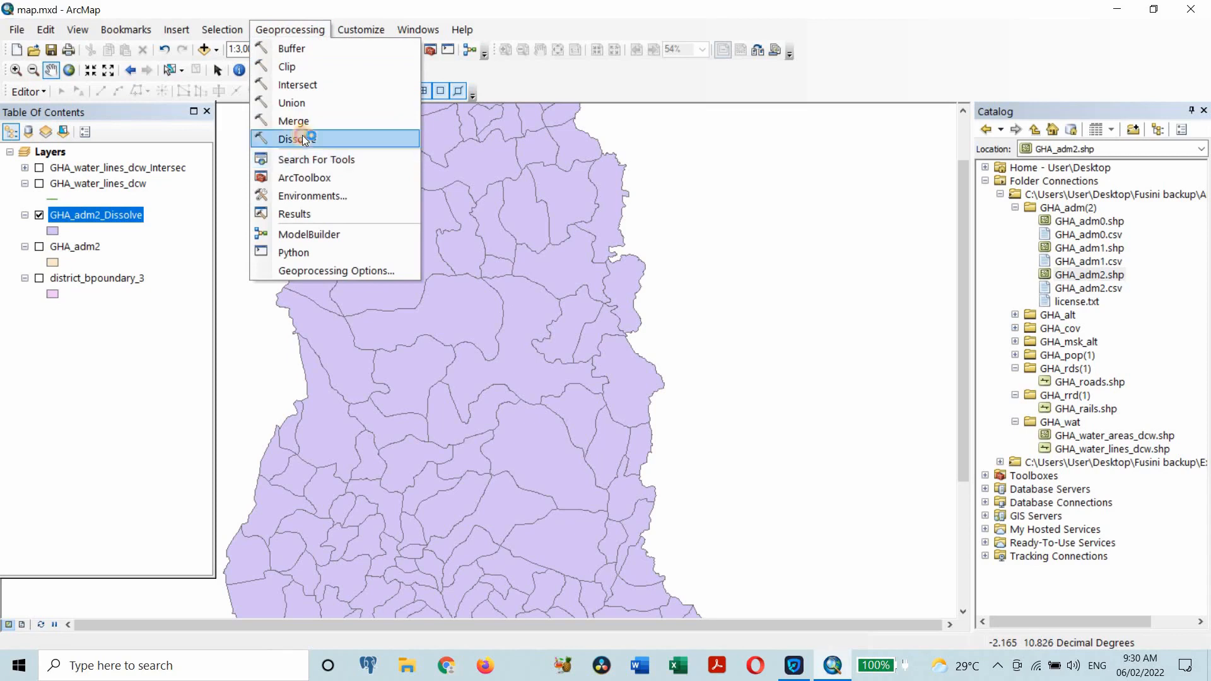
click(302, 139)
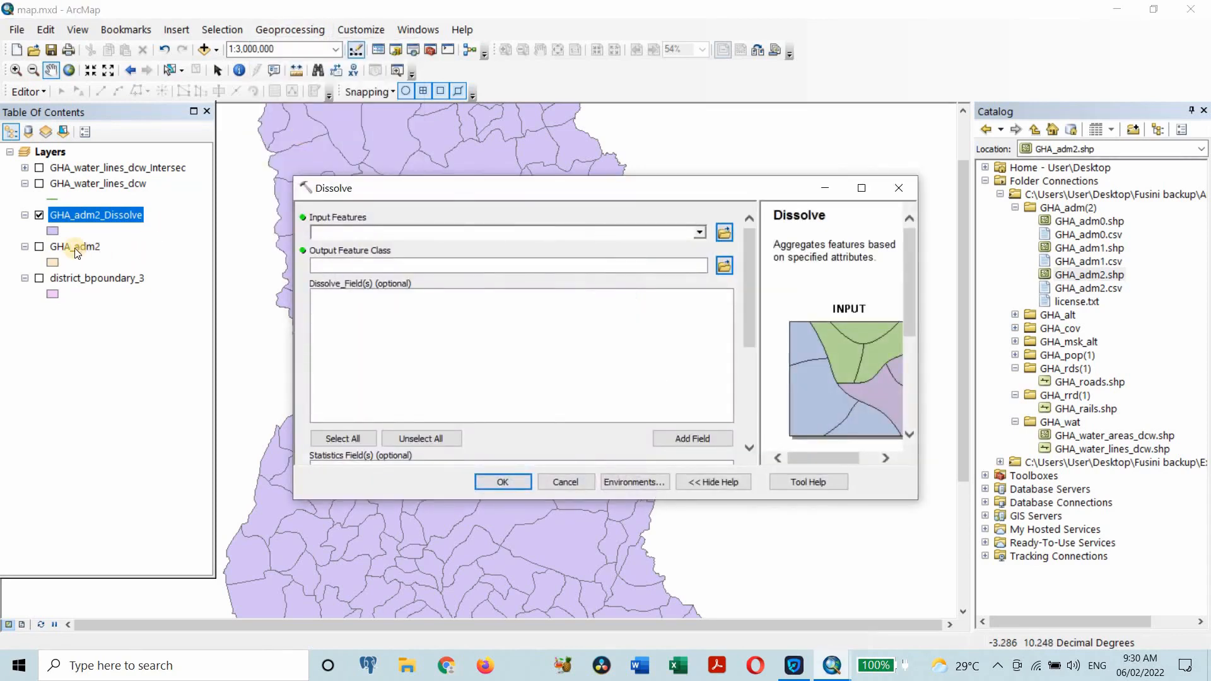
drag(76, 253, 403, 235)
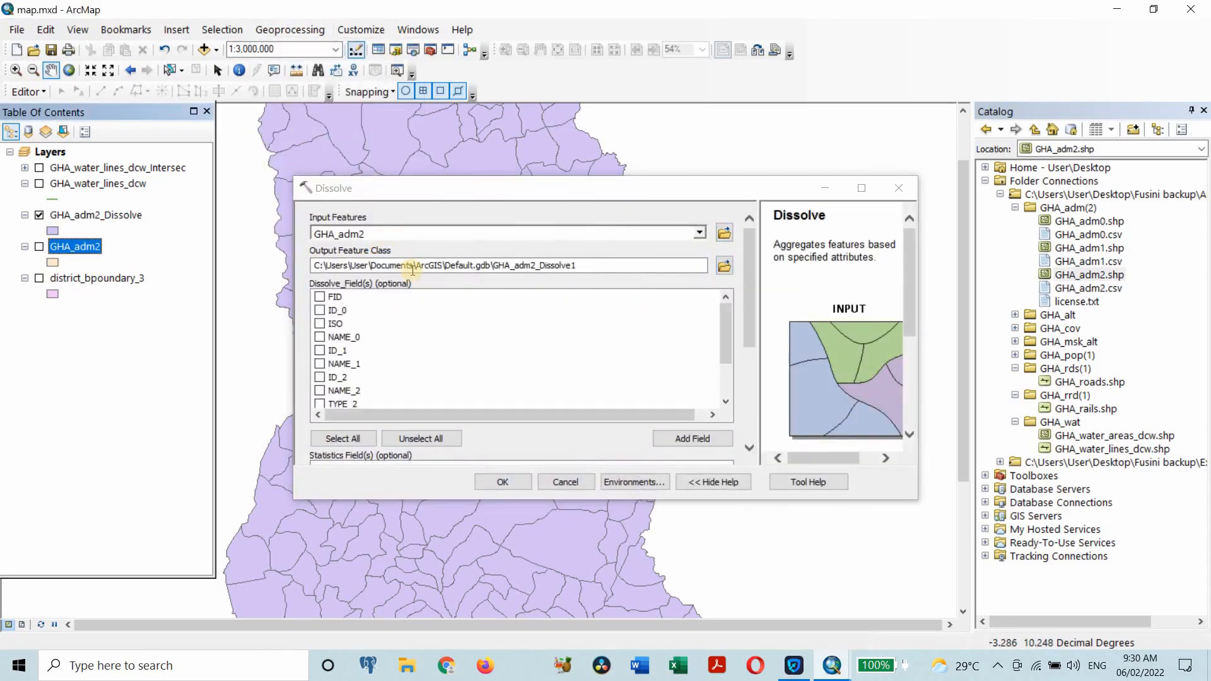
click(320, 297)
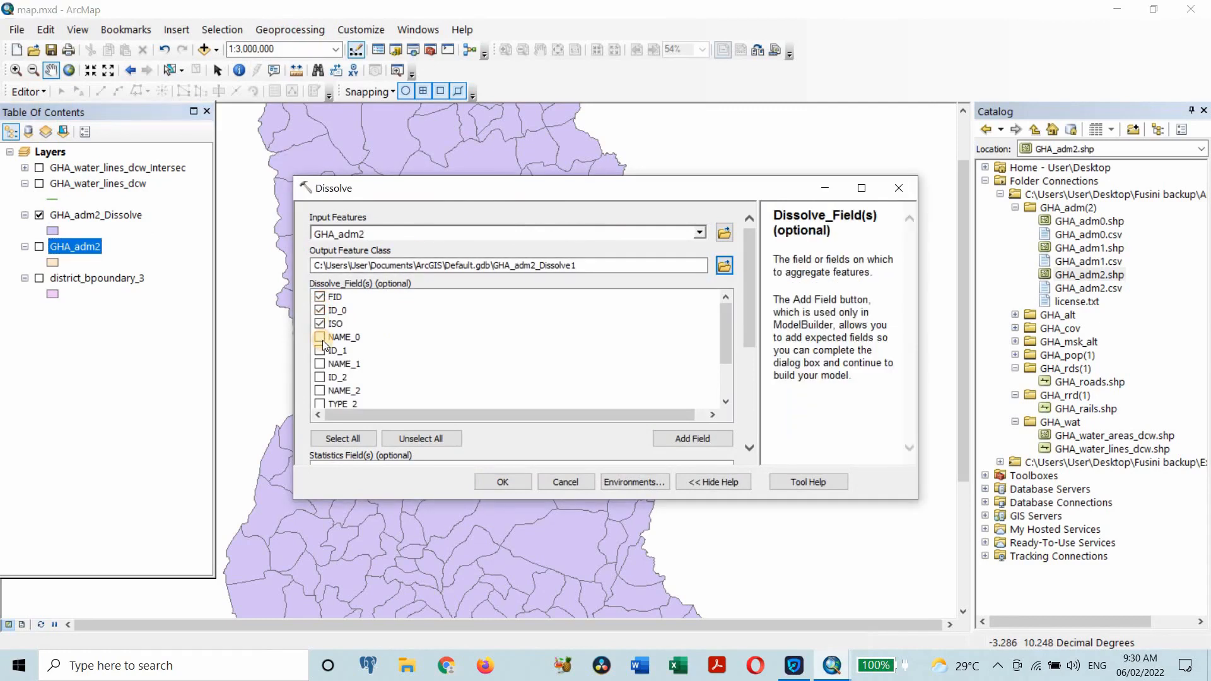
click(321, 364)
scroll(394, 358, down, 1)
click(340, 343)
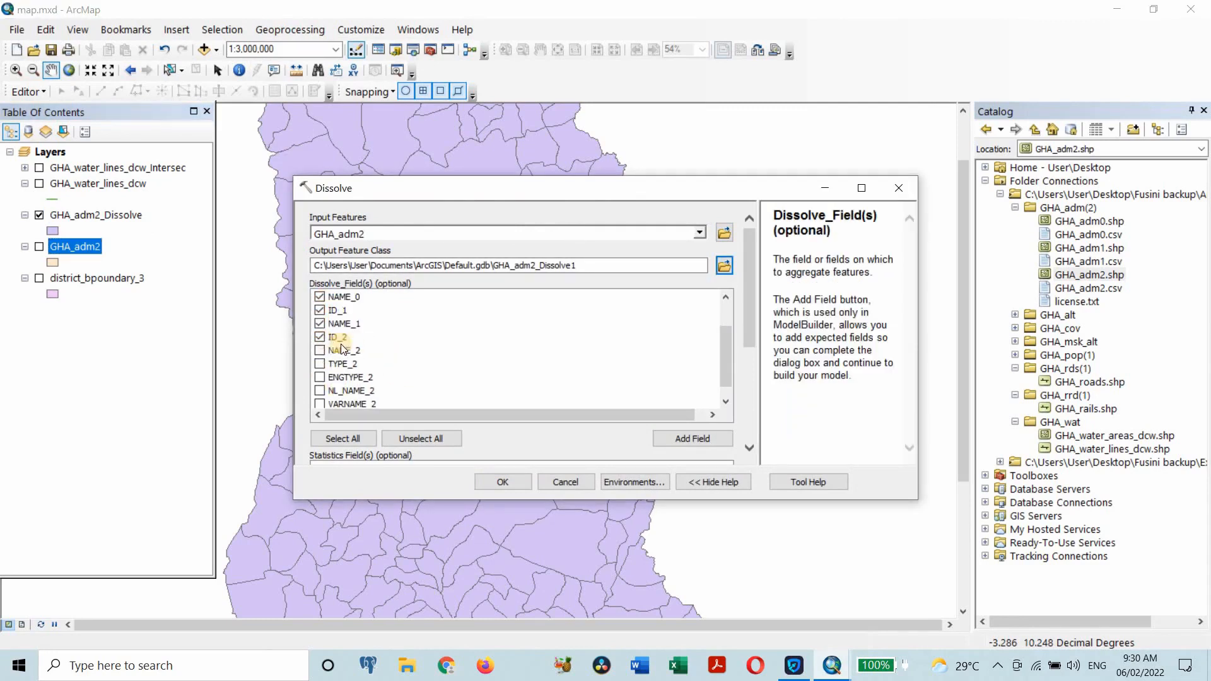
click(319, 377)
scroll(319, 381, down, 1)
click(319, 377)
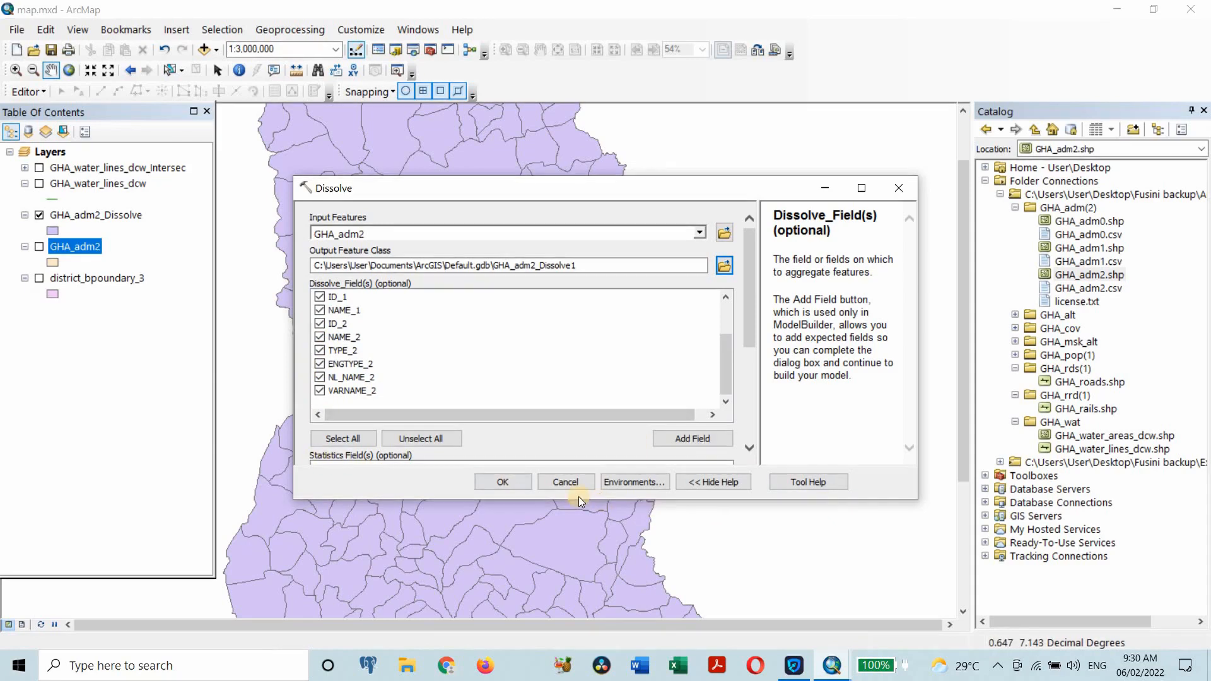
click(508, 482)
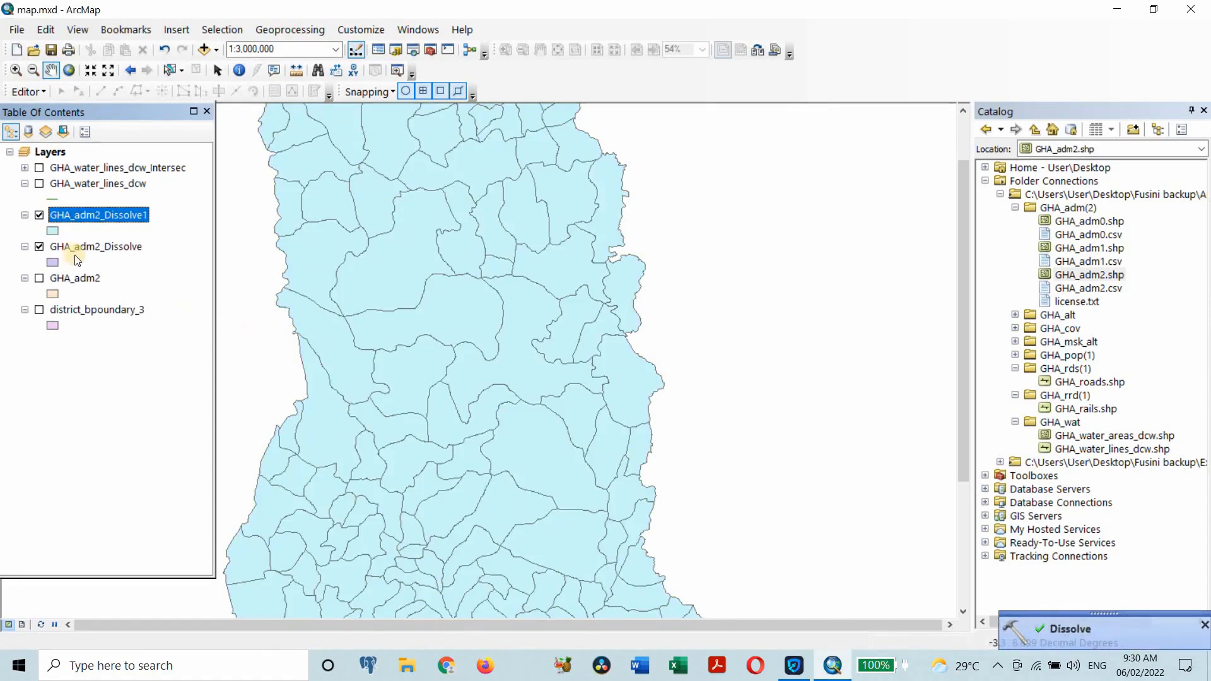
Hide GHA_adm2_Dissolve and inspect the GHA_adm2_Dissolve1 polygons and attribute table.
click(39, 247)
click(41, 215)
click(41, 215)
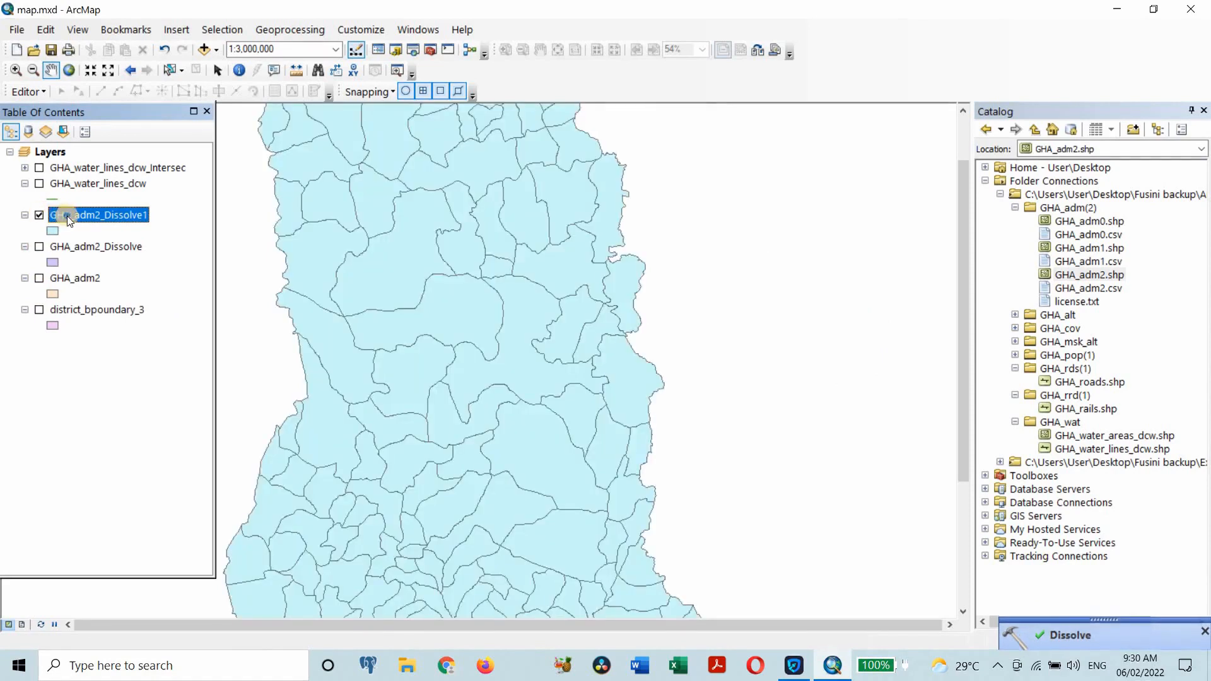
right_click(66, 216)
click(126, 267)
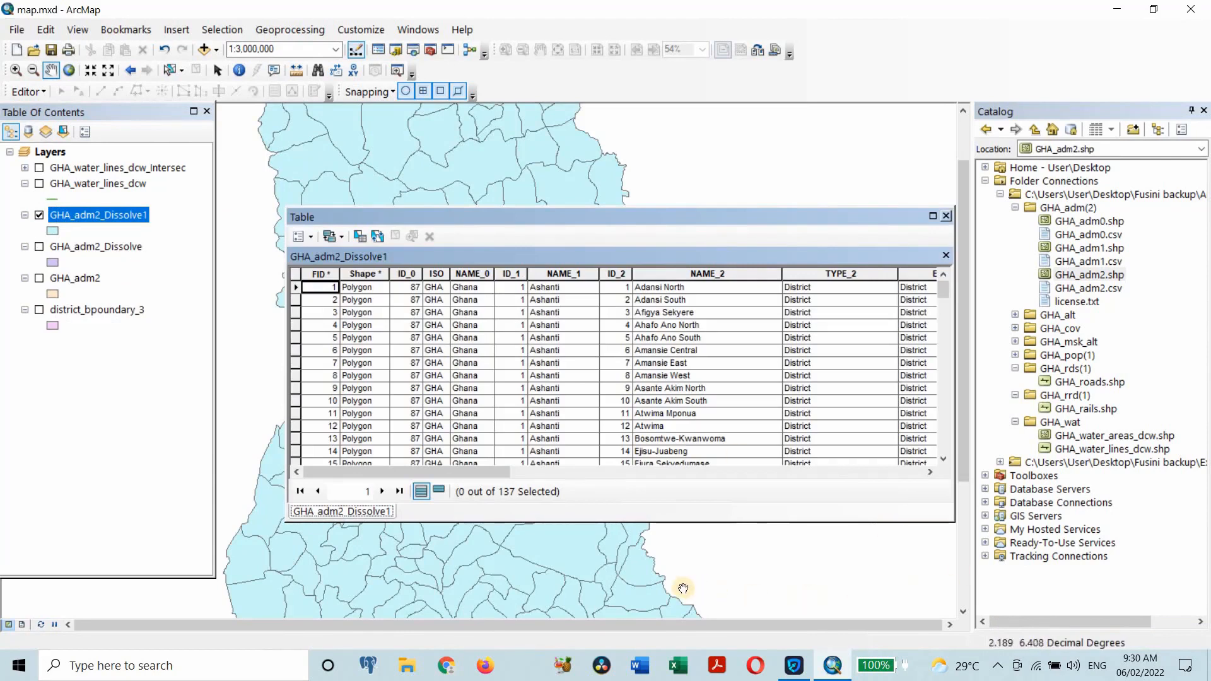
drag(472, 473, 810, 167)
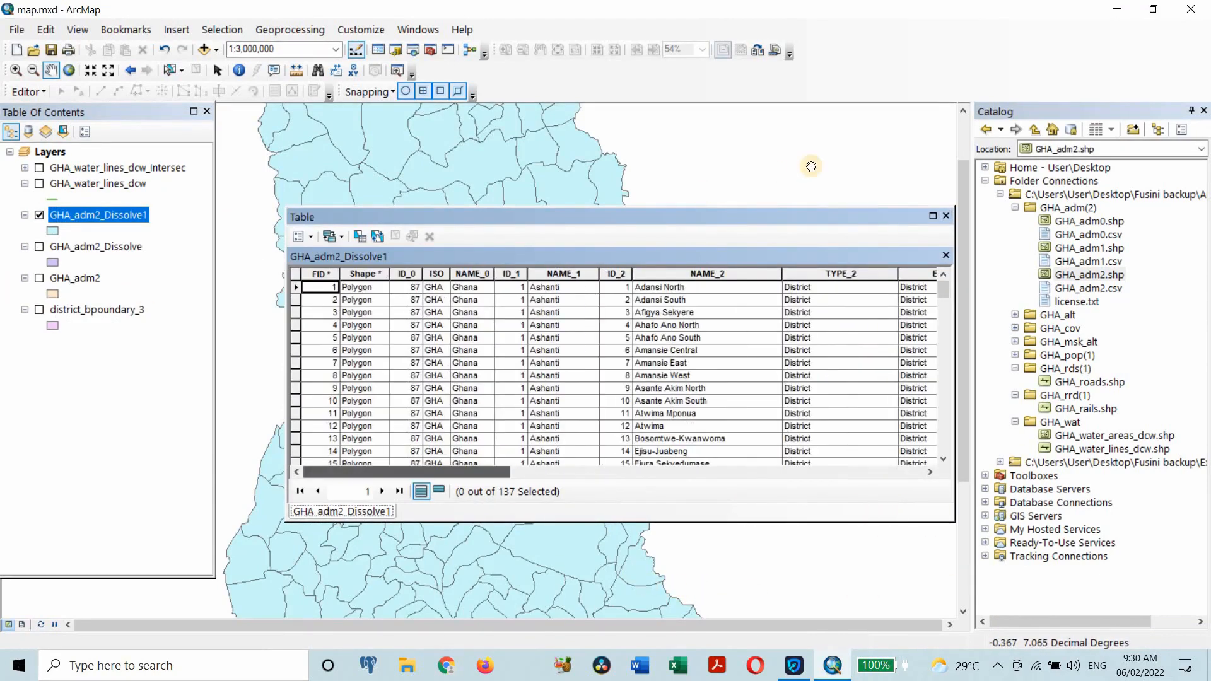
click(946, 215)
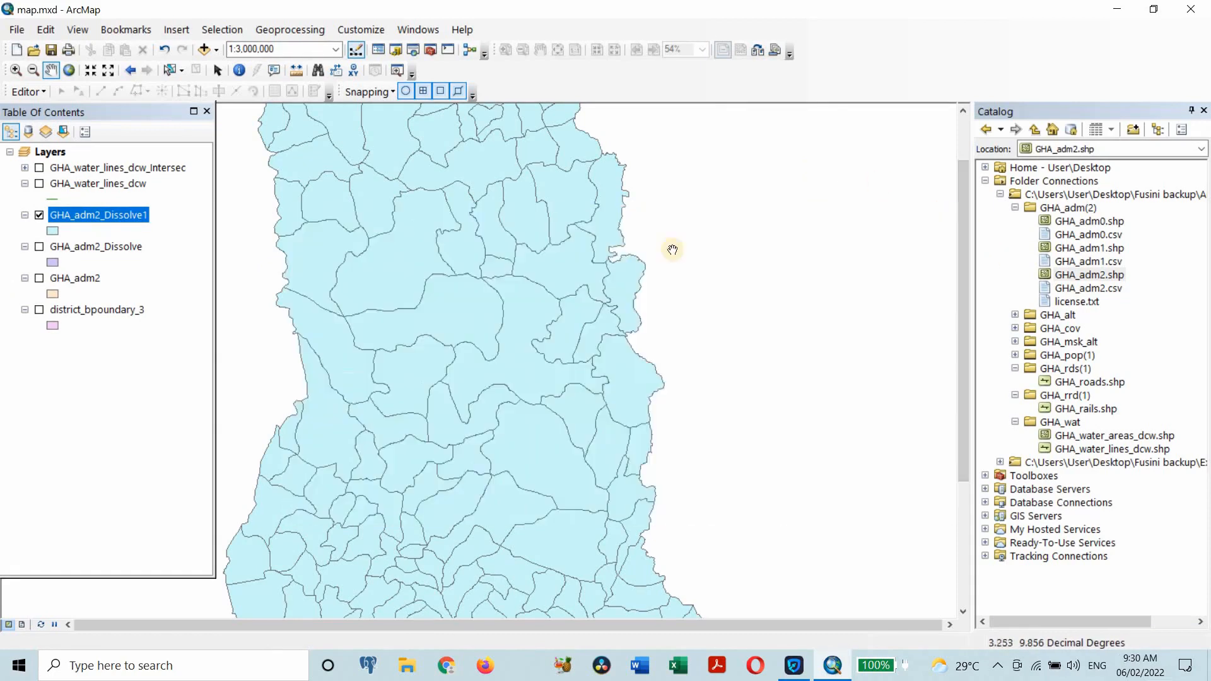
scroll(616, 252, up, 2)
scroll(618, 253, down, 5)
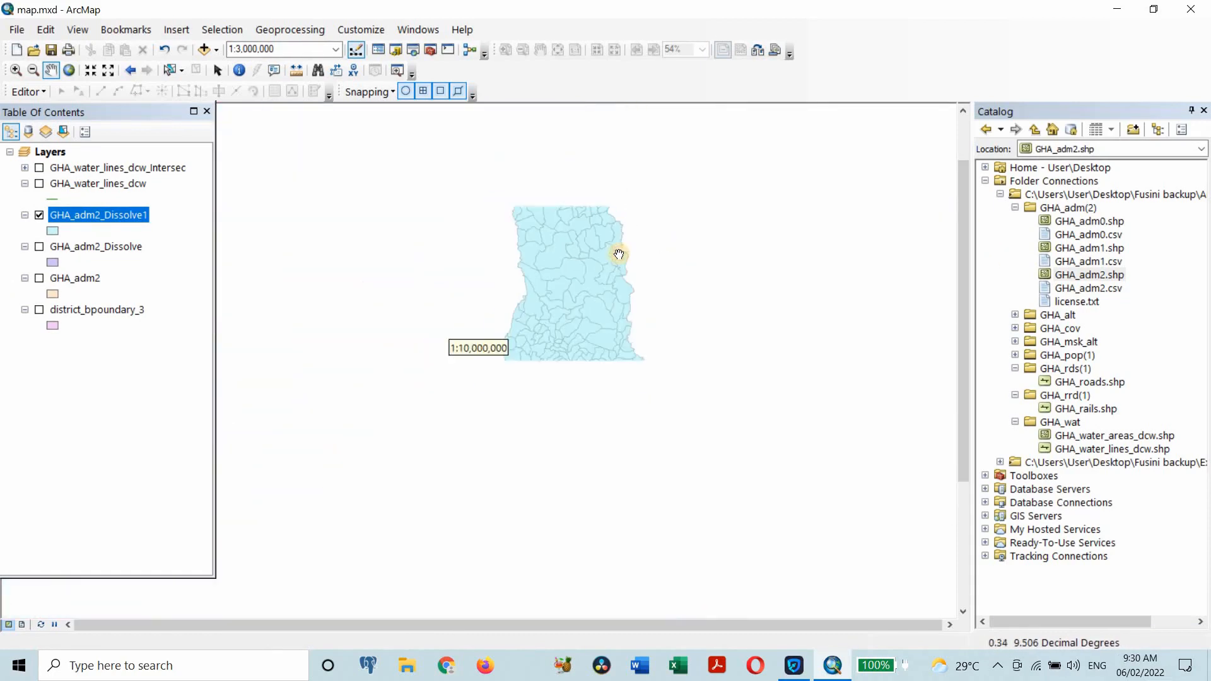
scroll(619, 253, up, 2)
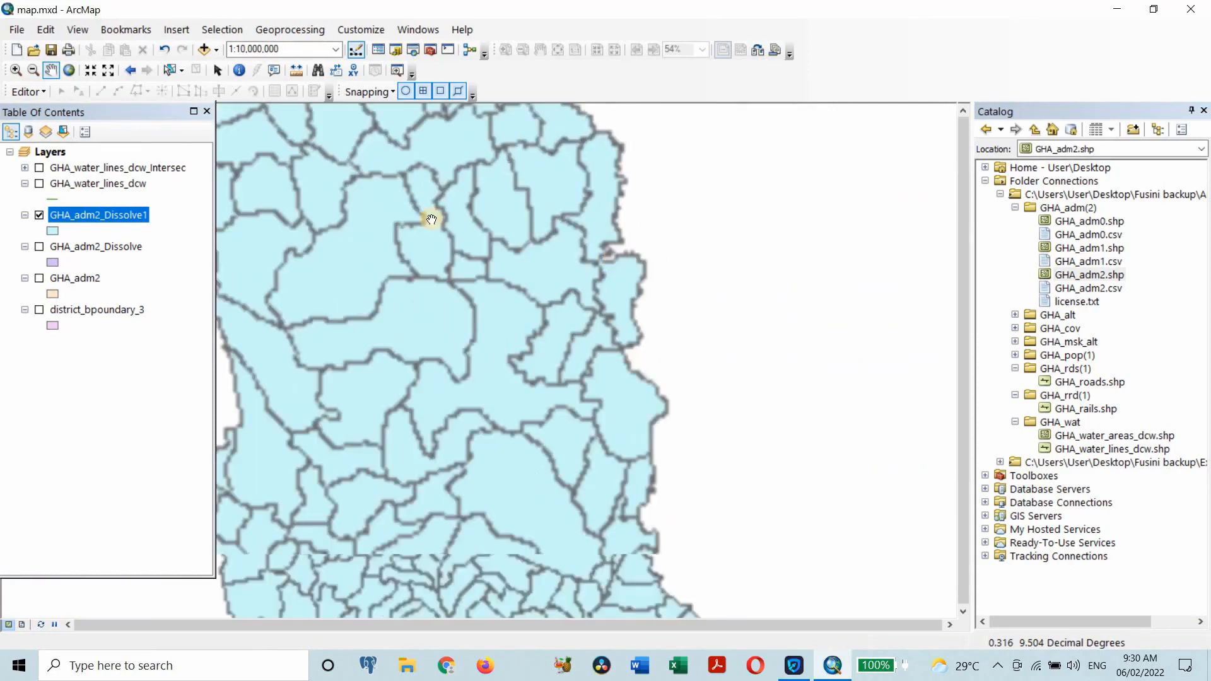
Remove the GHA_adm2_Dissolve1 and GHA_adm2_Dissolve layers from the map.
click(107, 215)
right_click(108, 216)
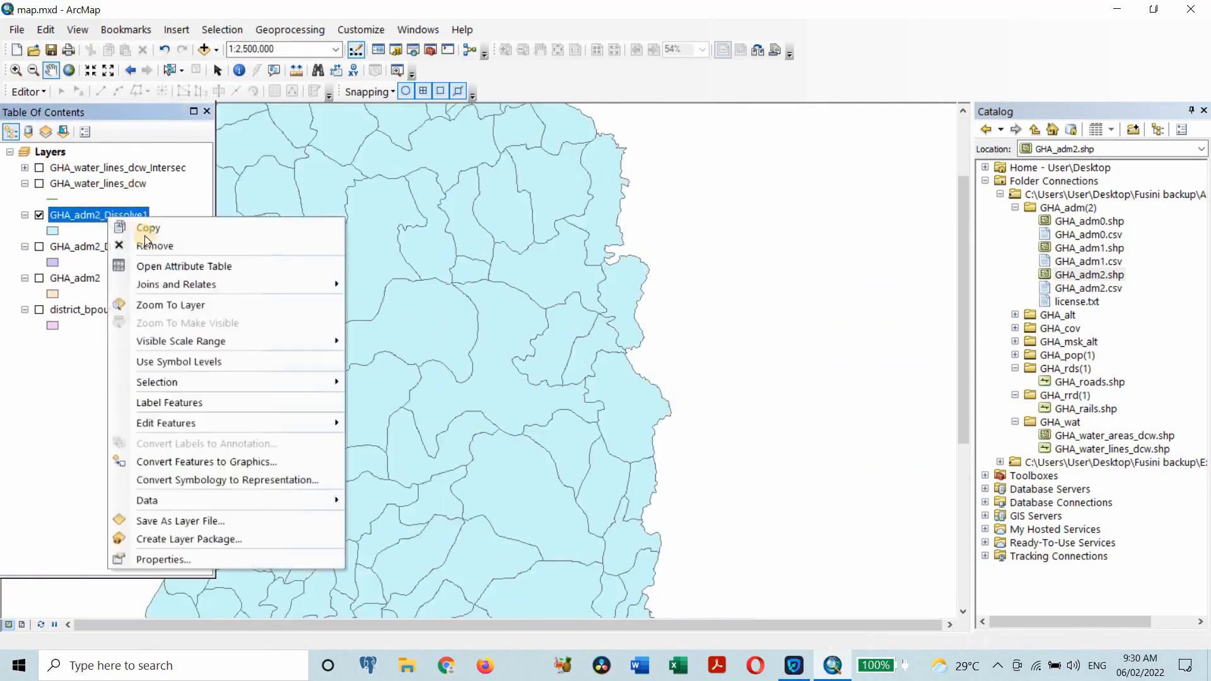
click(153, 246)
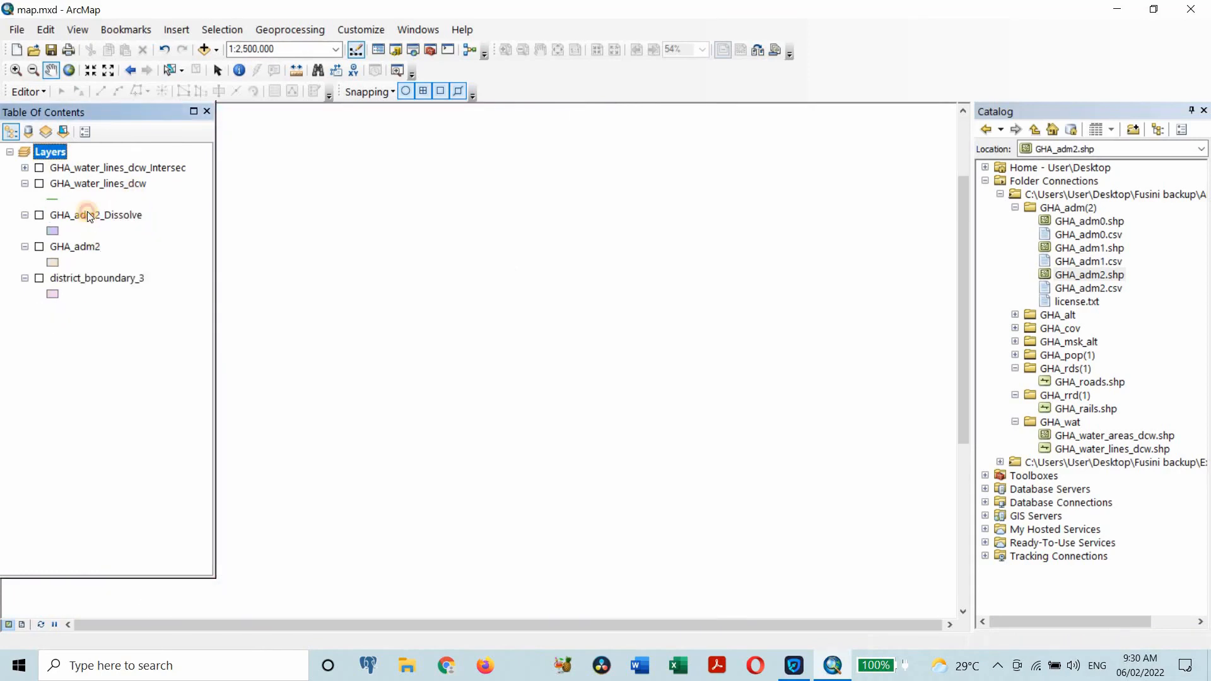
click(88, 213)
right_click(88, 213)
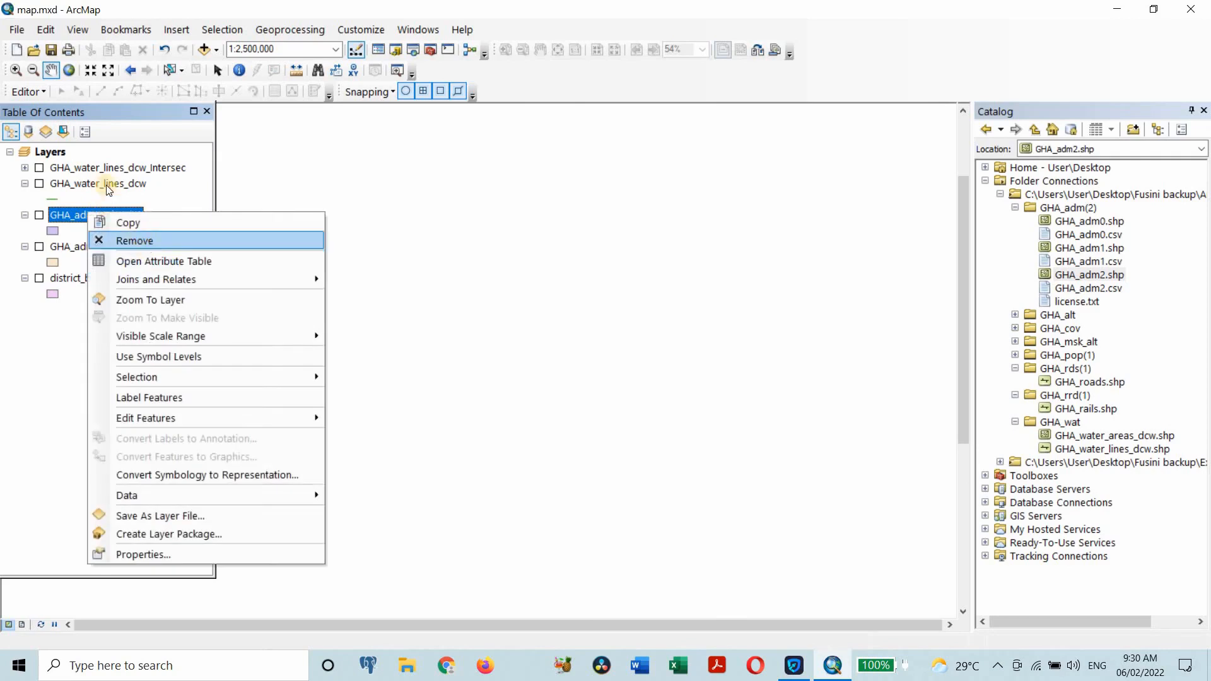
click(145, 245)
Remove the intersected water lines layer and the GHA_water_lines_dcw layer from the map.
click(104, 169)
right_click(105, 169)
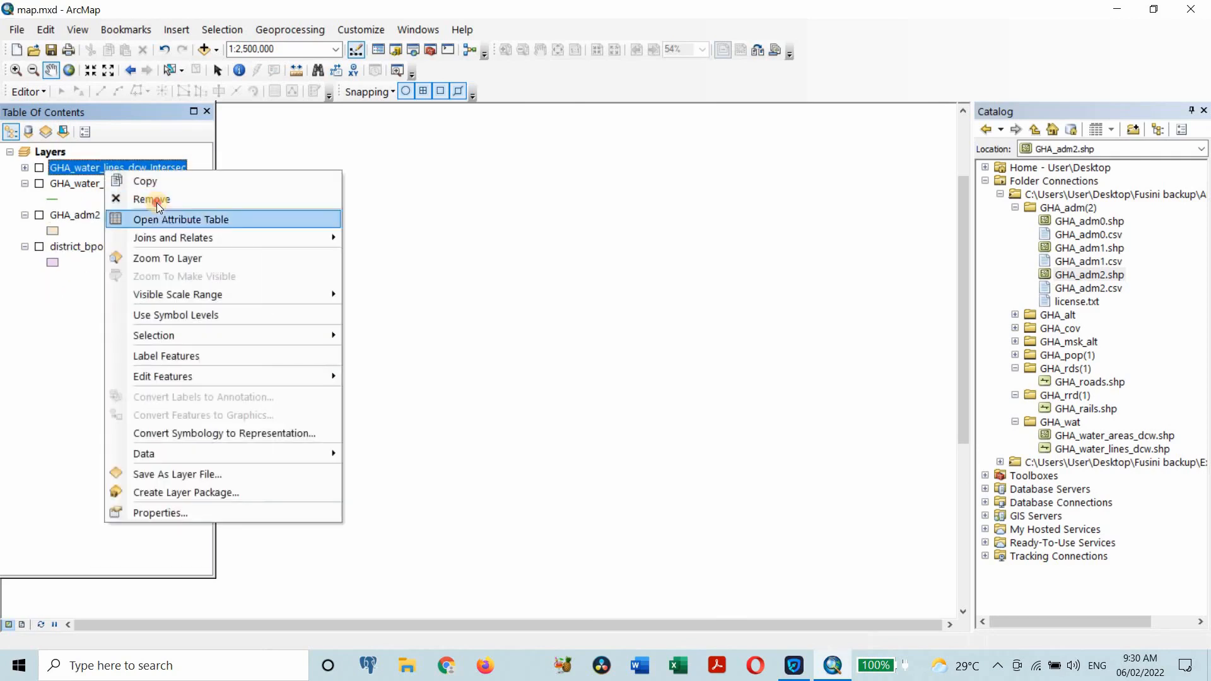
click(151, 196)
click(101, 166)
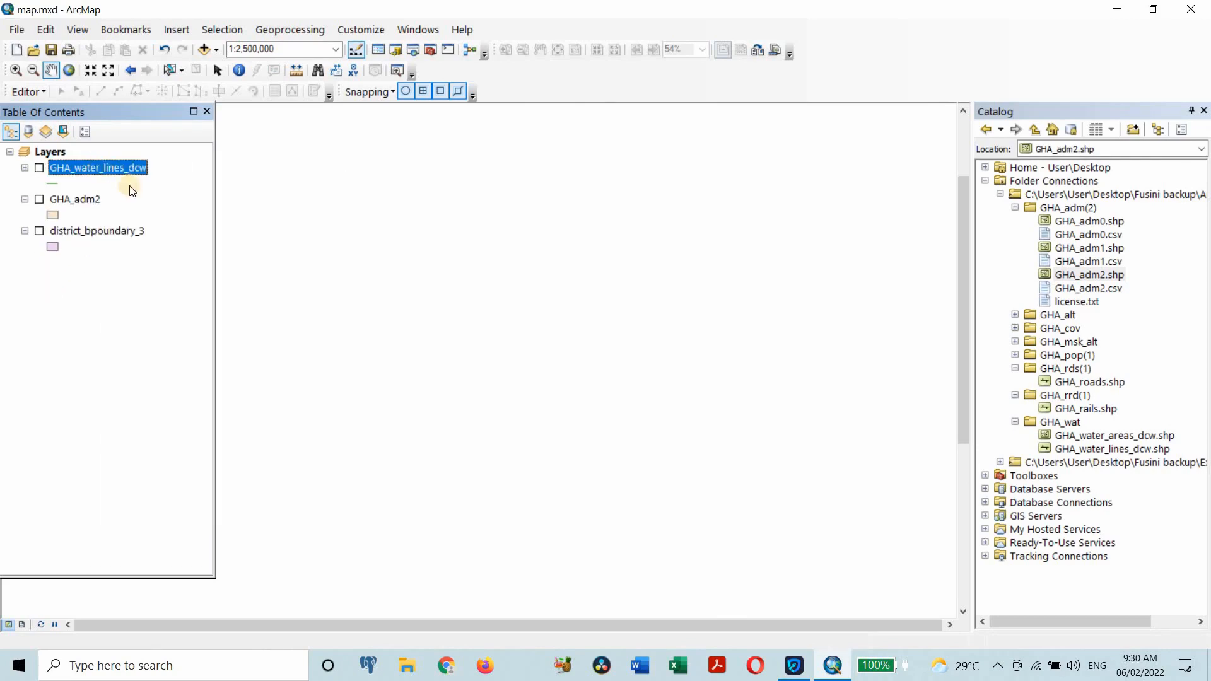
right_click(100, 166)
click(142, 194)
Remove the remaining GHA_adm2 and district_bpoundary_3 layers so the data frame is empty.
click(89, 179)
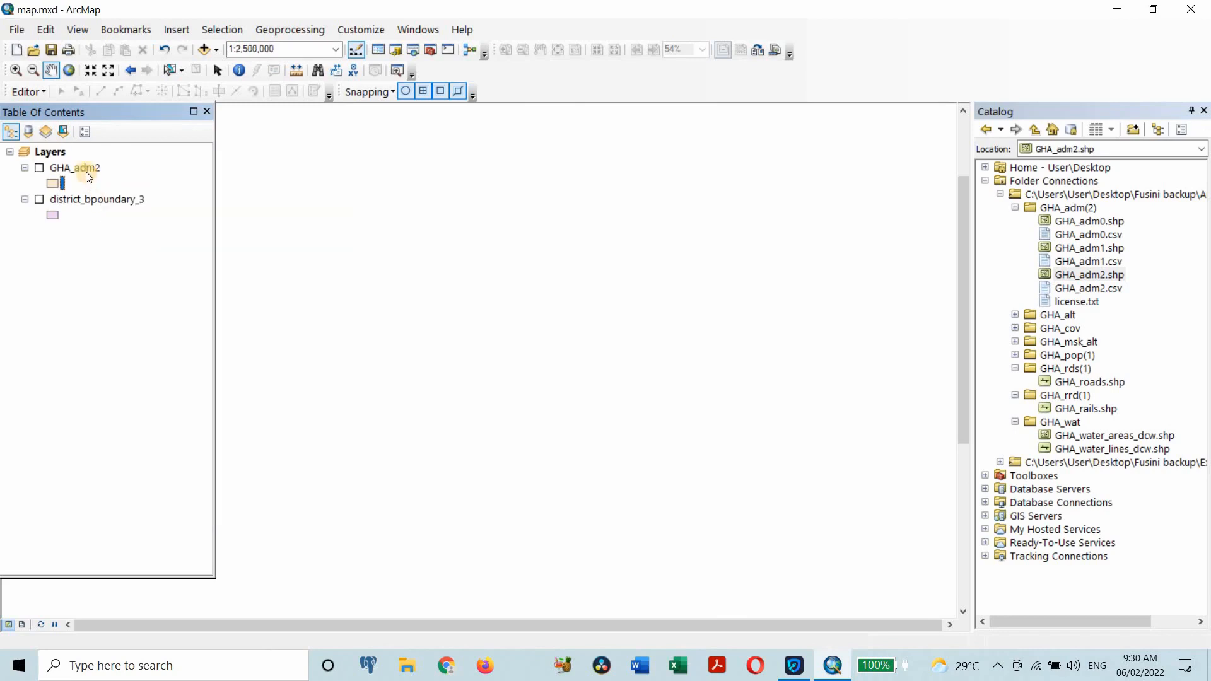
right_click(89, 169)
click(114, 197)
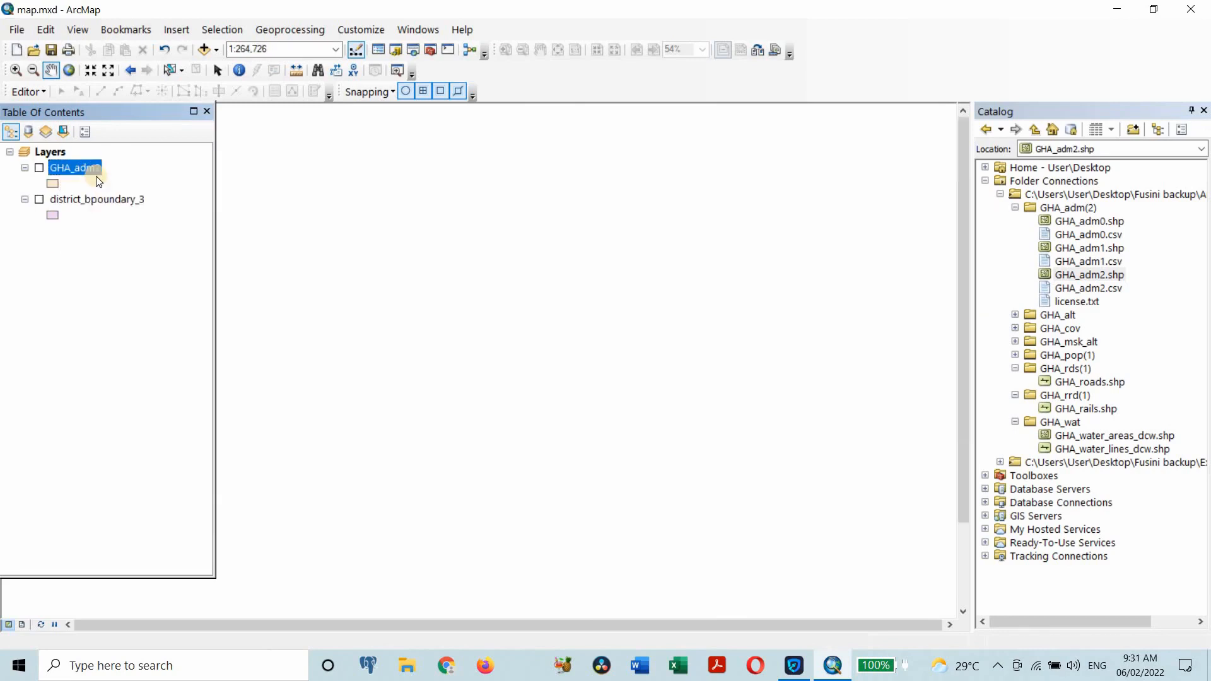
right_click(96, 169)
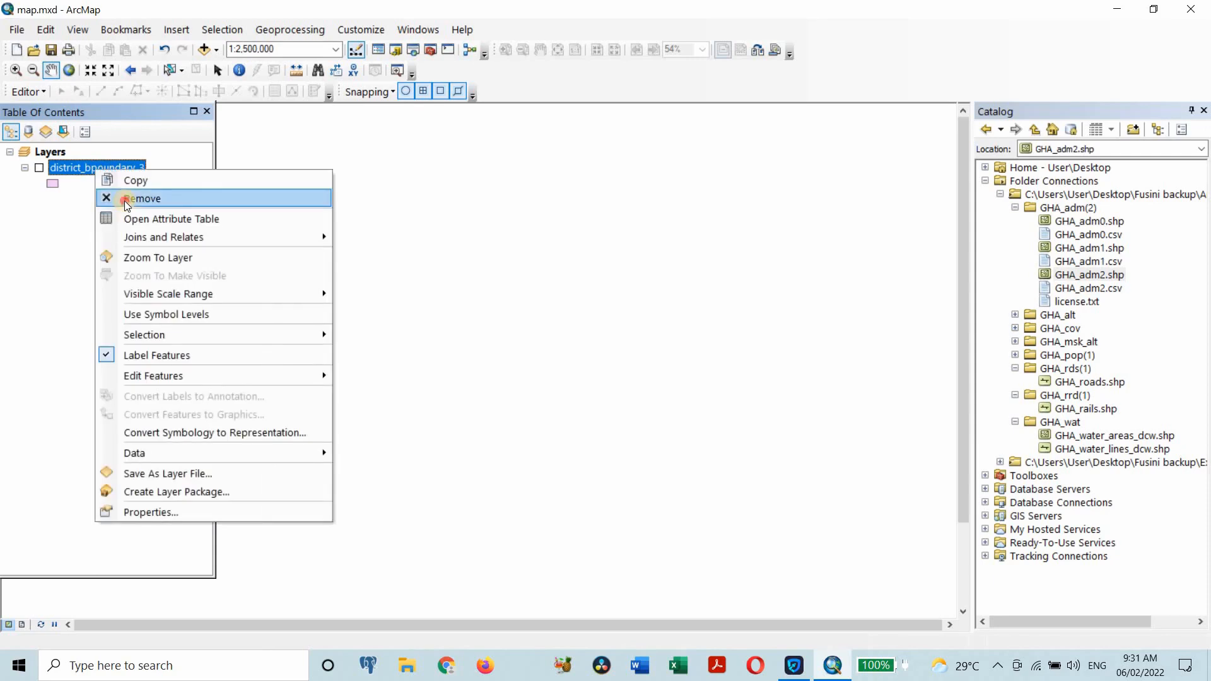
click(126, 202)
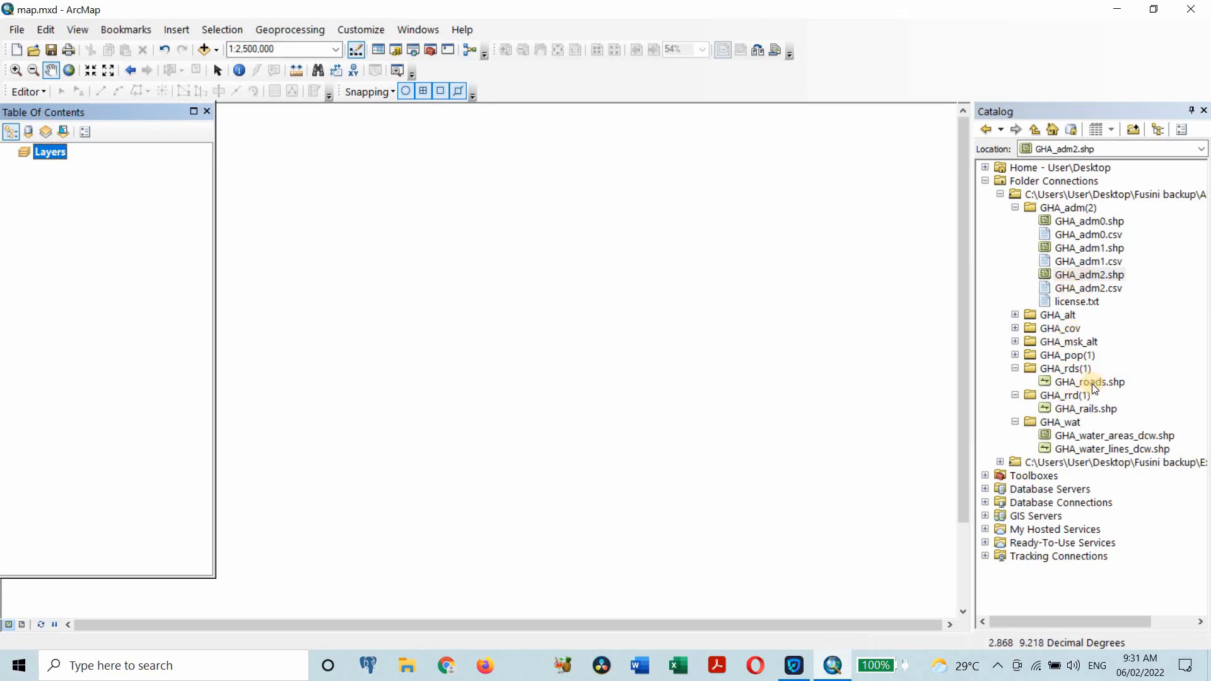
Add GHA_roads.shp from the GHA_rds(1) folder to the map and view the road network at 1:4,000,000.
drag(1092, 383, 652, 384)
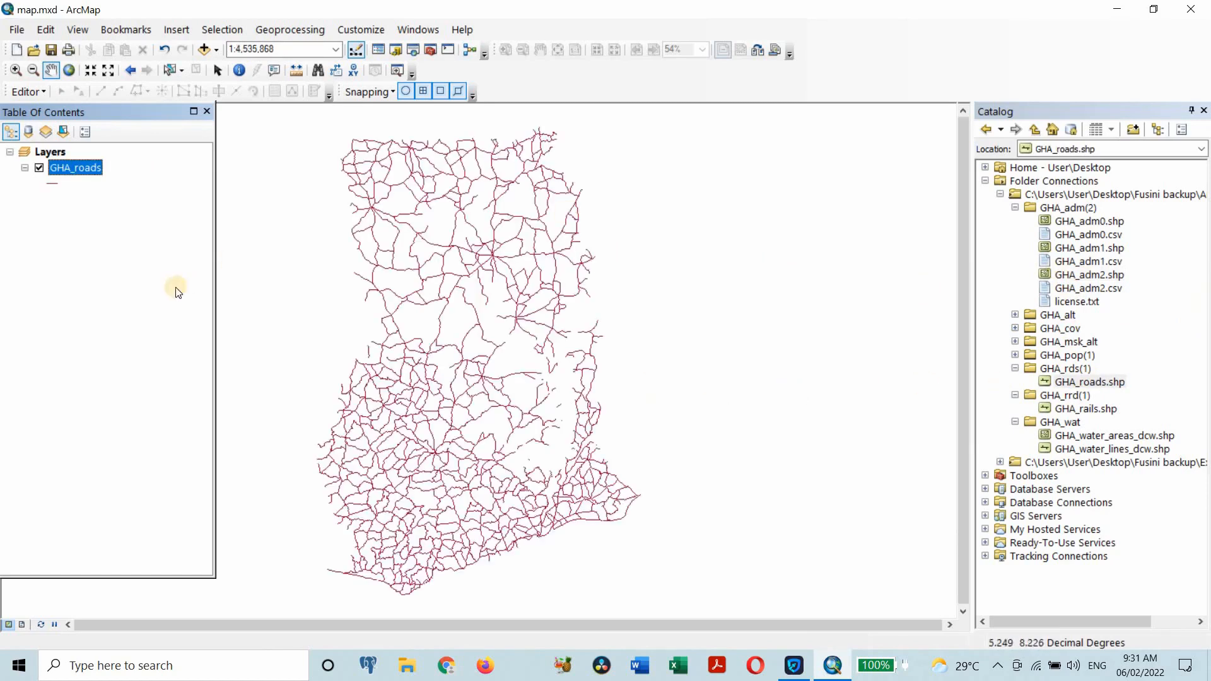
scroll(517, 338, up, 5)
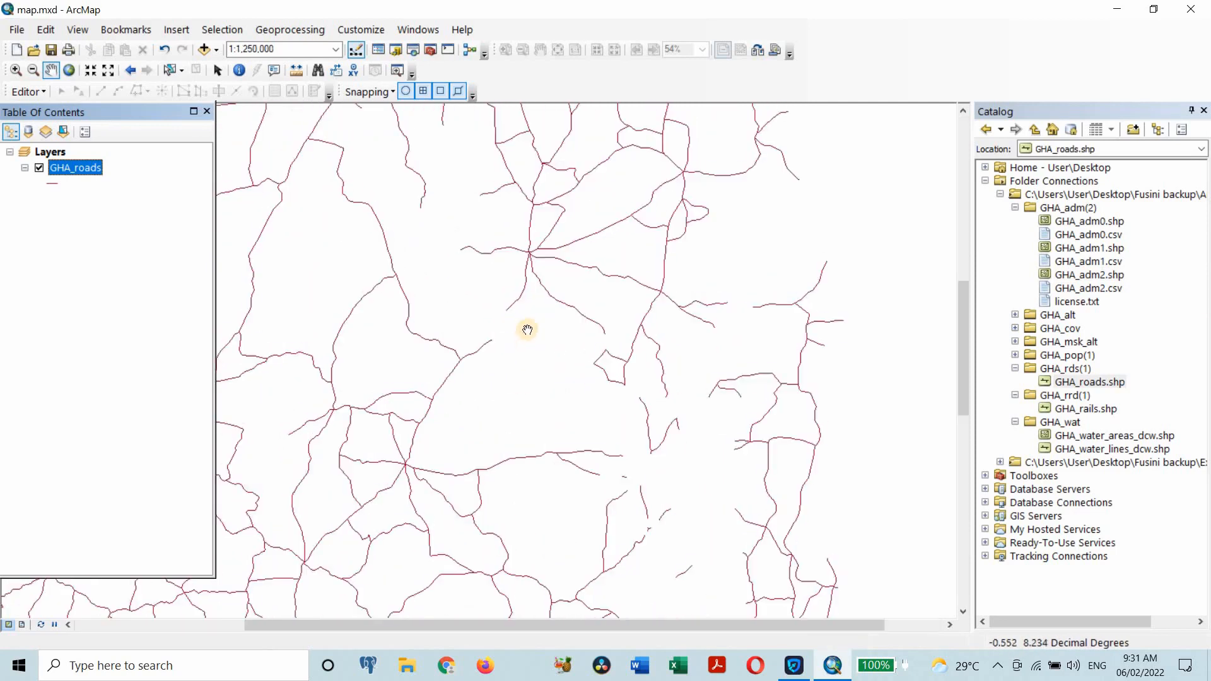
scroll(527, 329, down, 4)
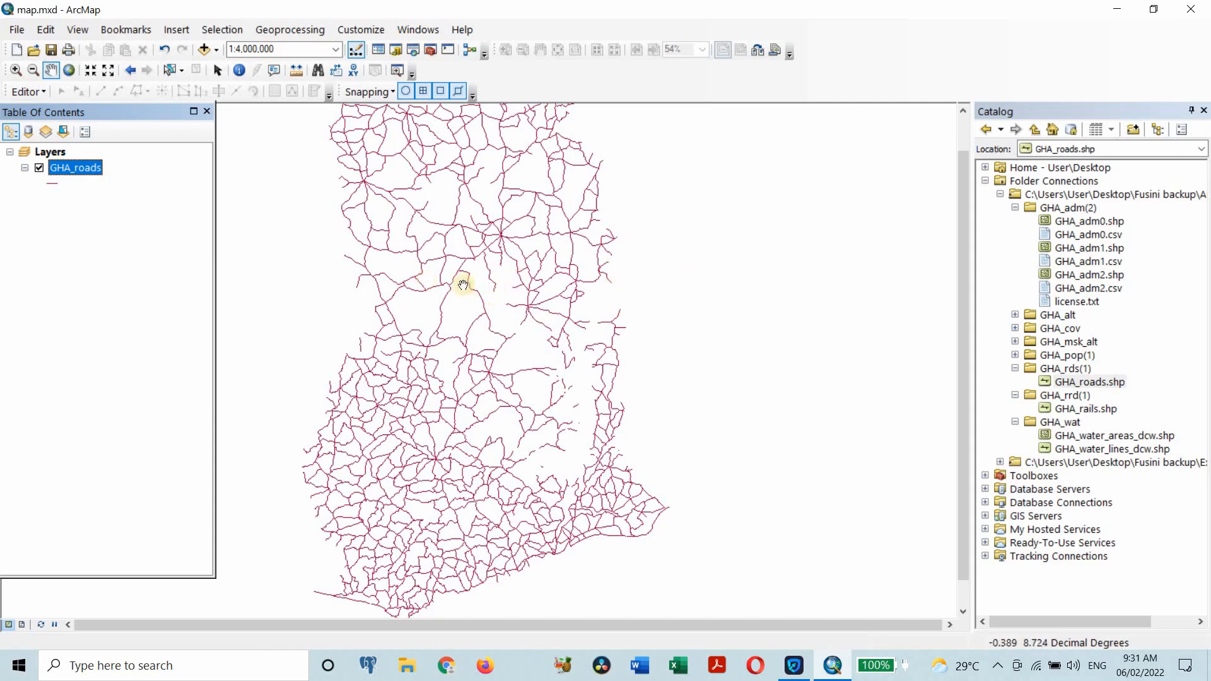
drag(531, 402, 612, 462)
scroll(613, 446, up, 4)
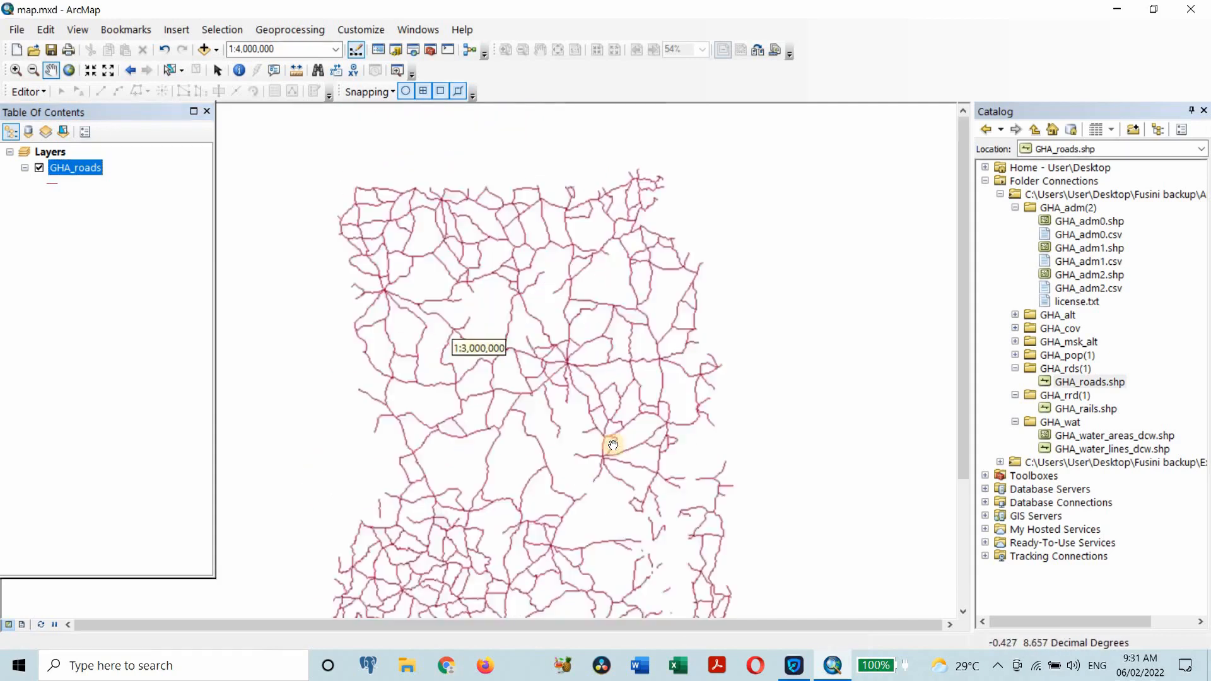
scroll(613, 445, down, 2)
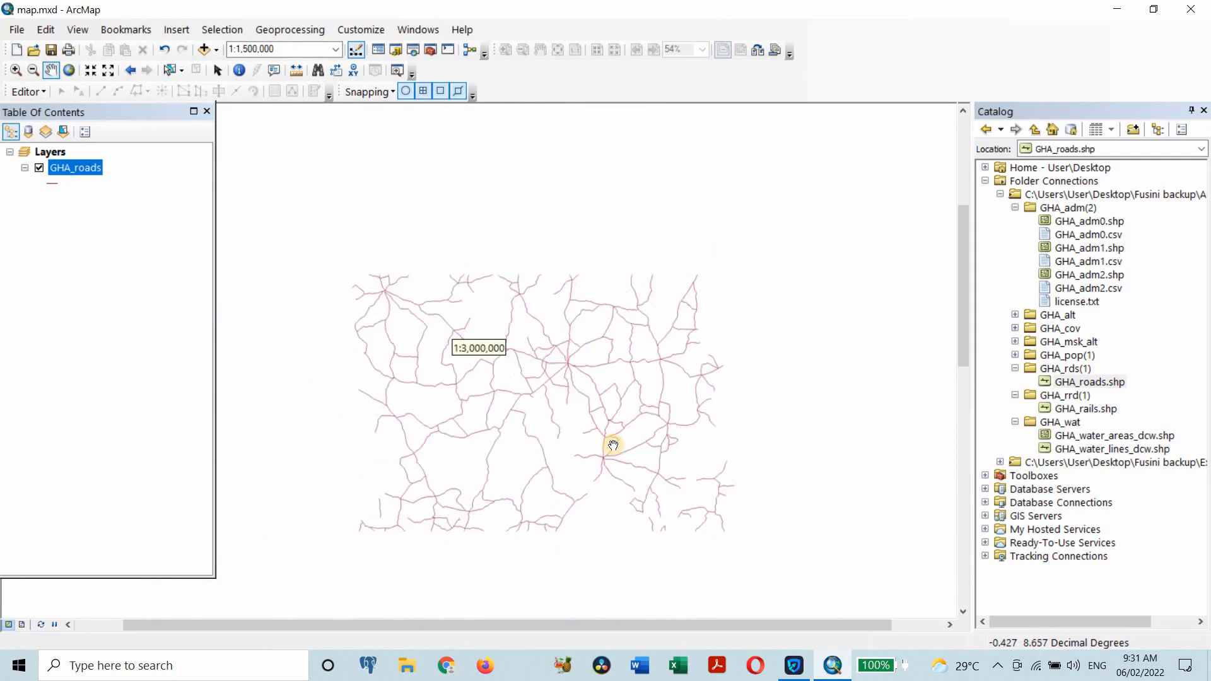
scroll(405, 308, down, 1)
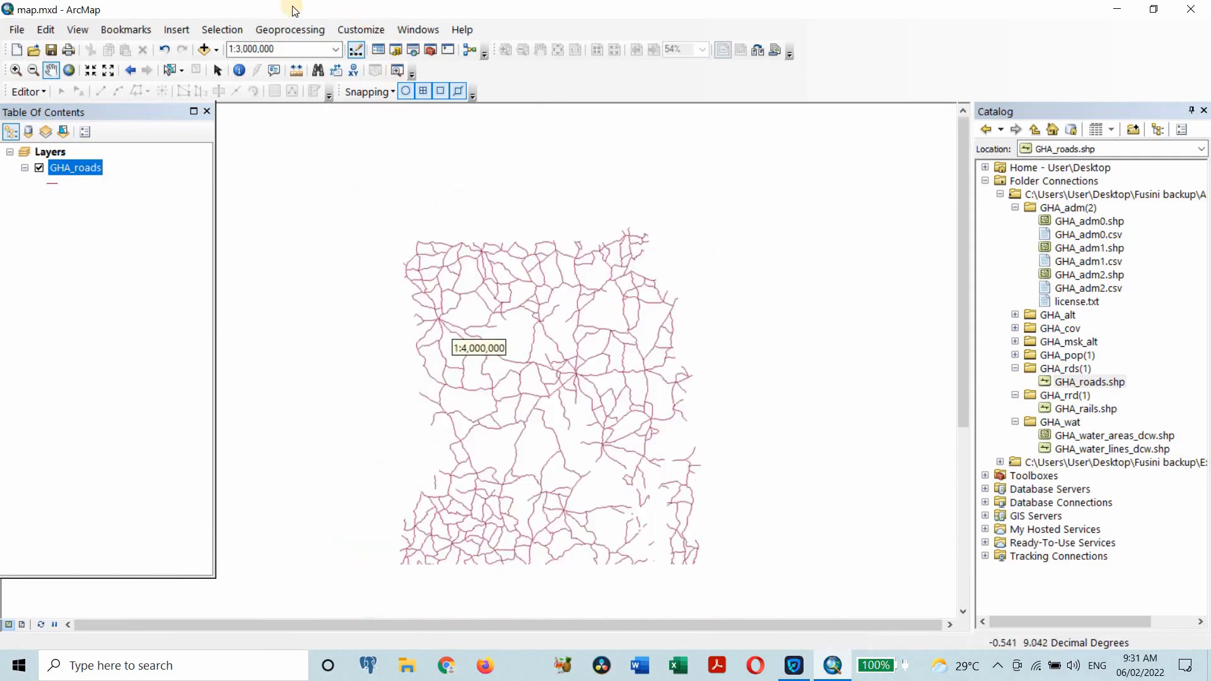
Set up a Buffer of the GHA_roads layer with Meters as the distance unit and GEODESIC as the method.
click(301, 30)
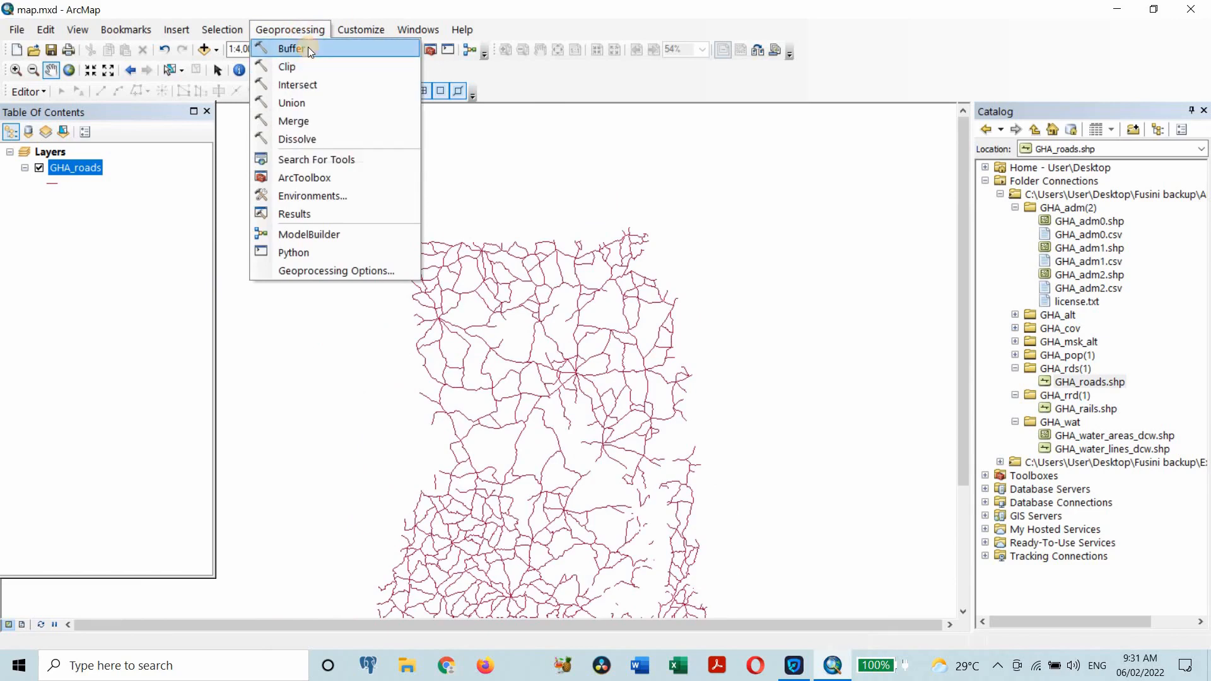
click(307, 48)
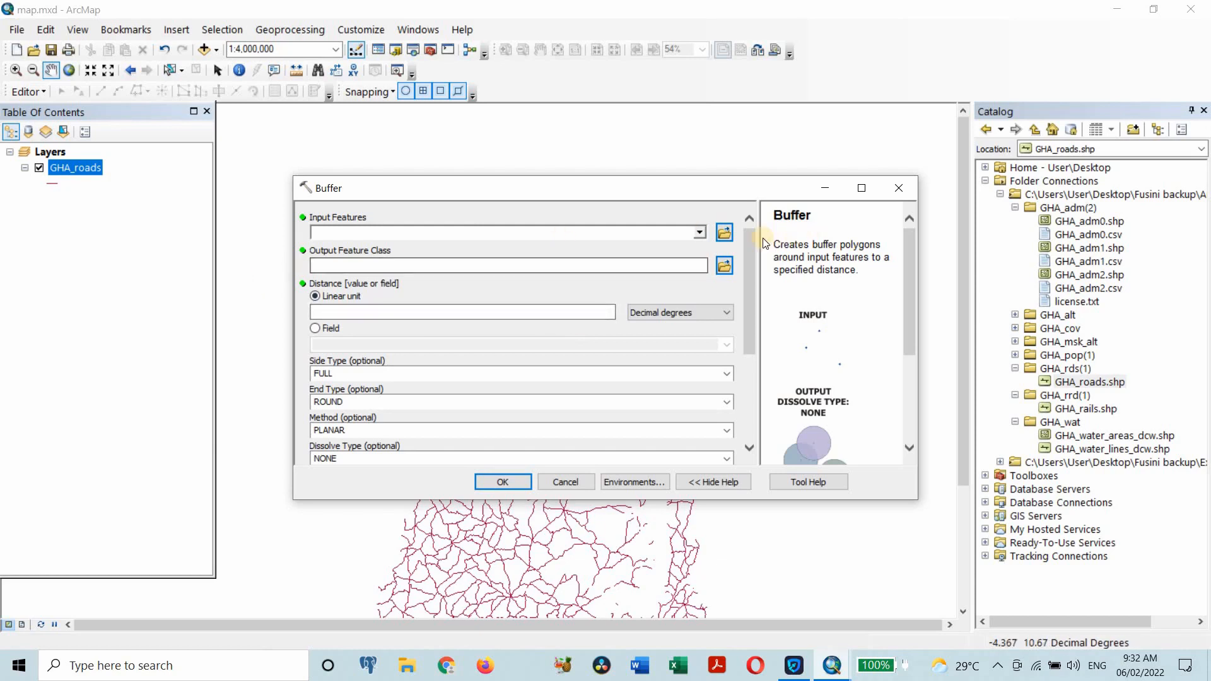
click(703, 233)
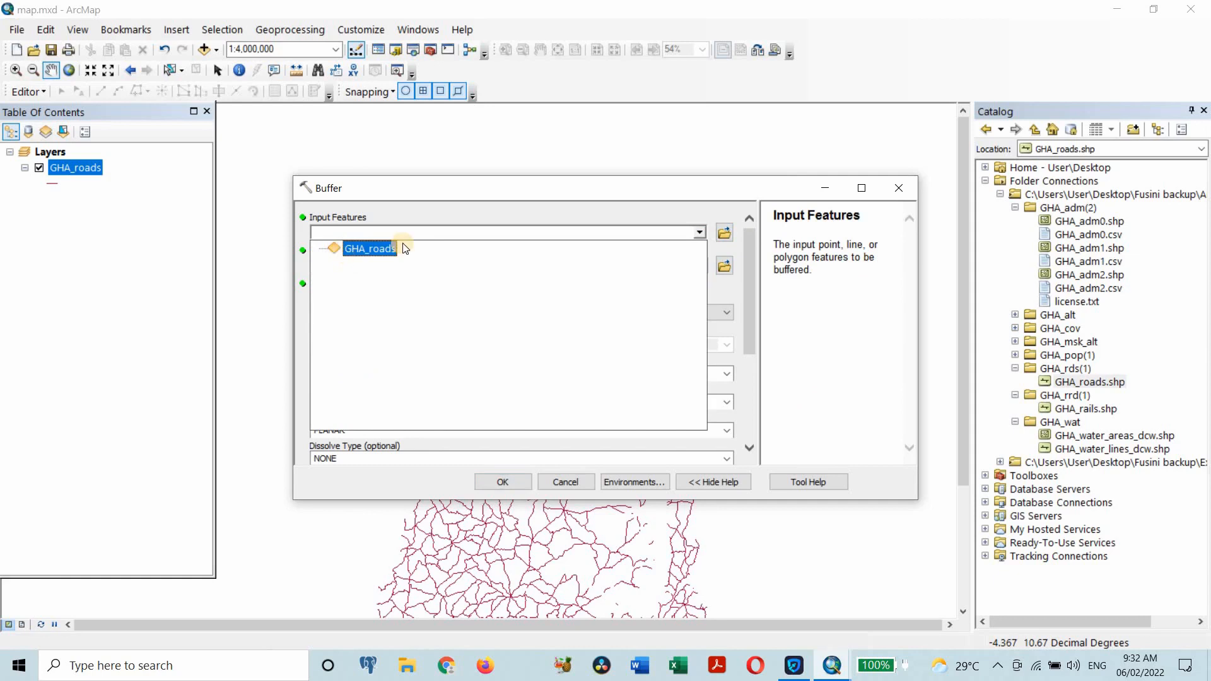
click(374, 251)
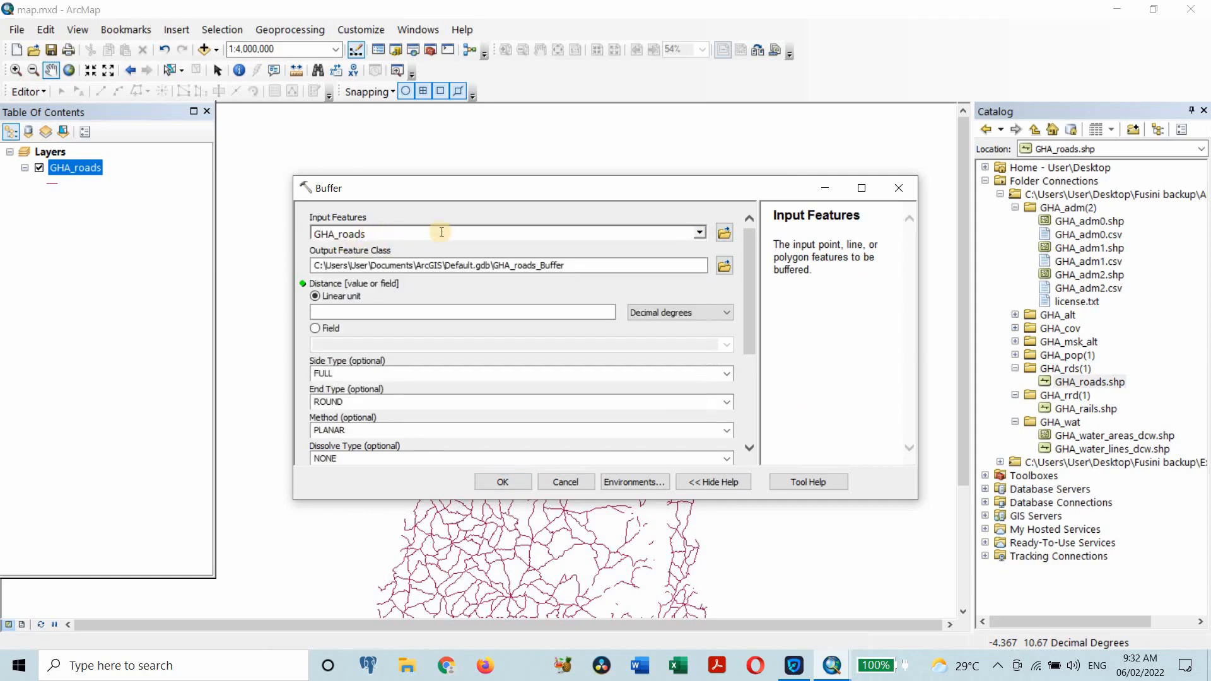
click(372, 312)
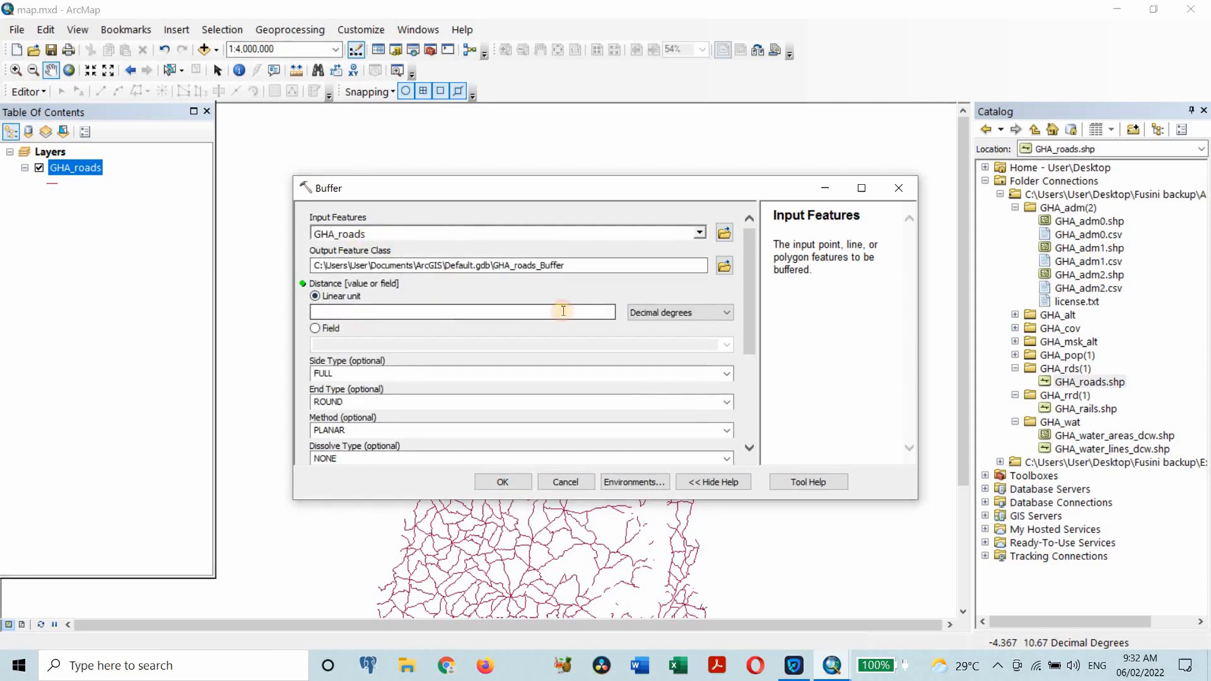
click(717, 310)
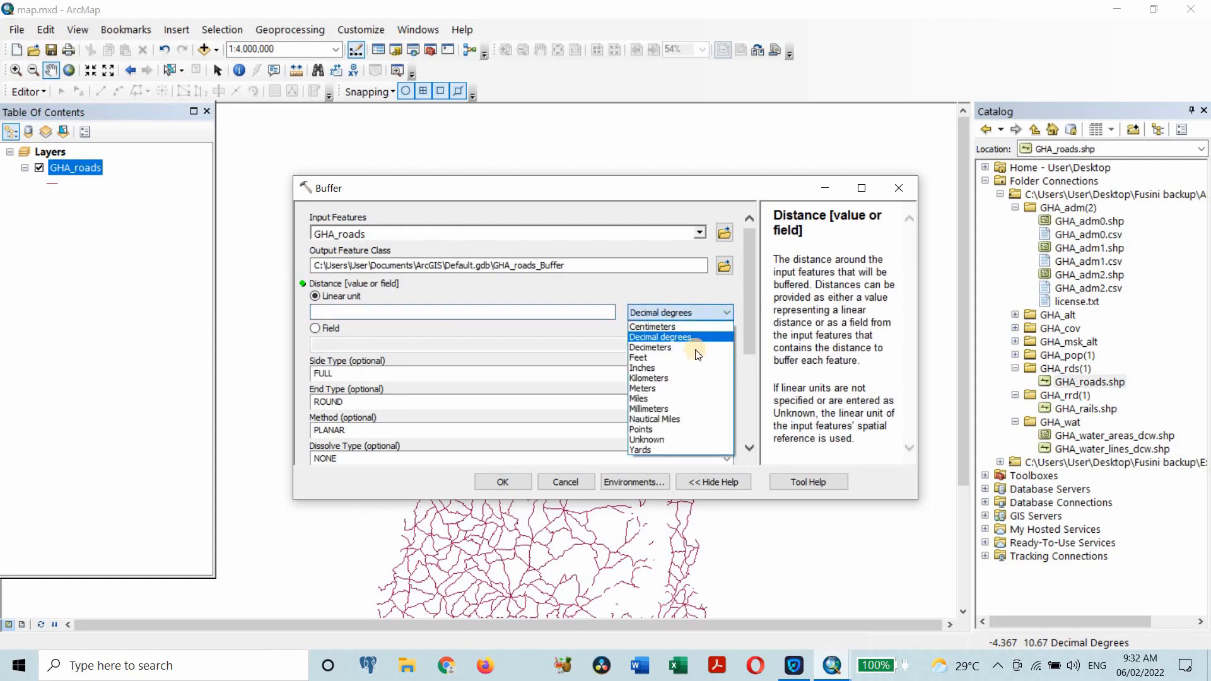
click(674, 388)
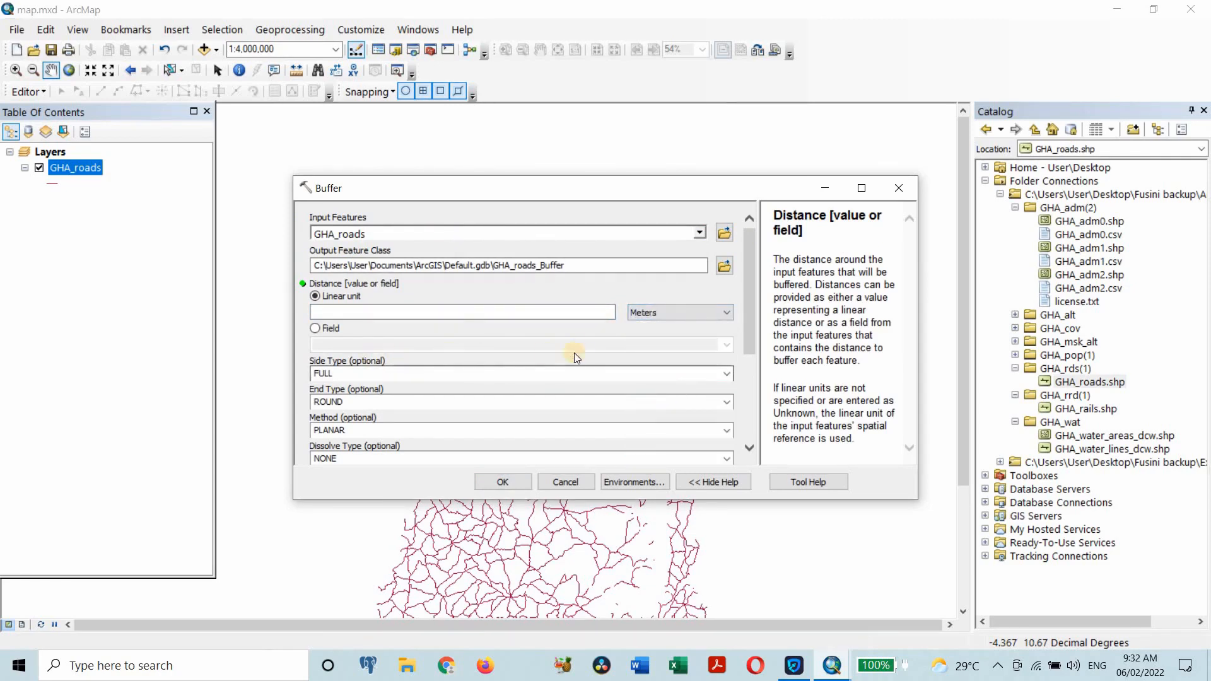
scroll(577, 349, down, 3)
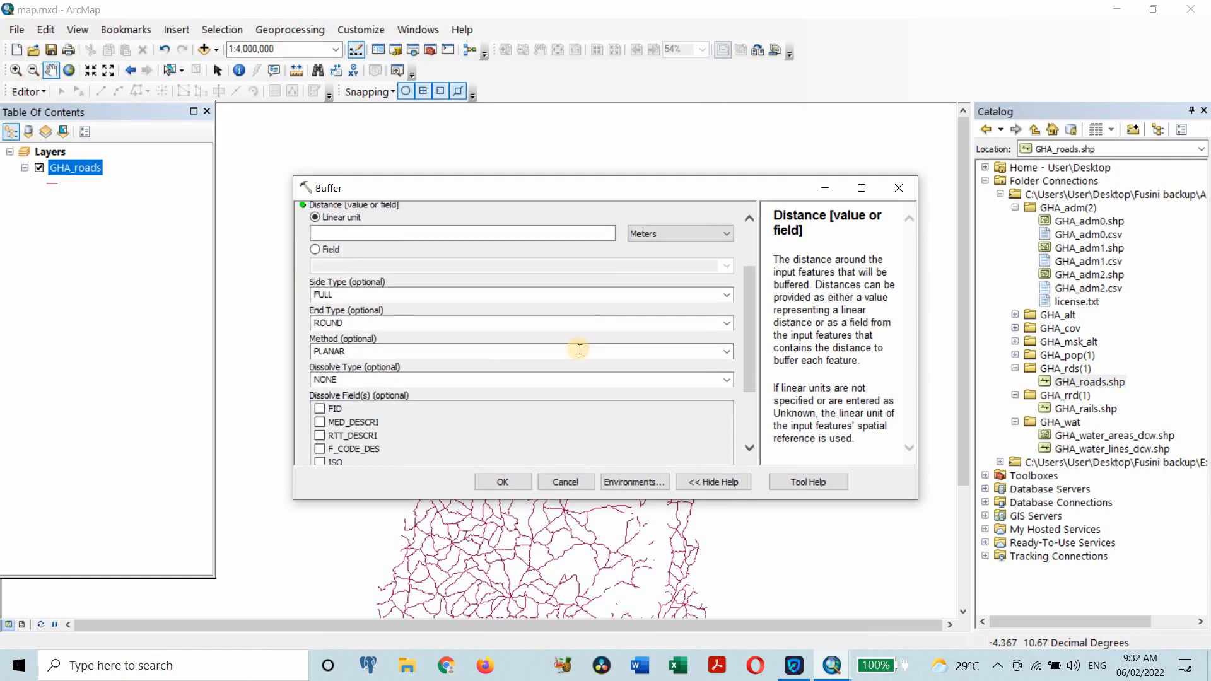
scroll(456, 253, up, 2)
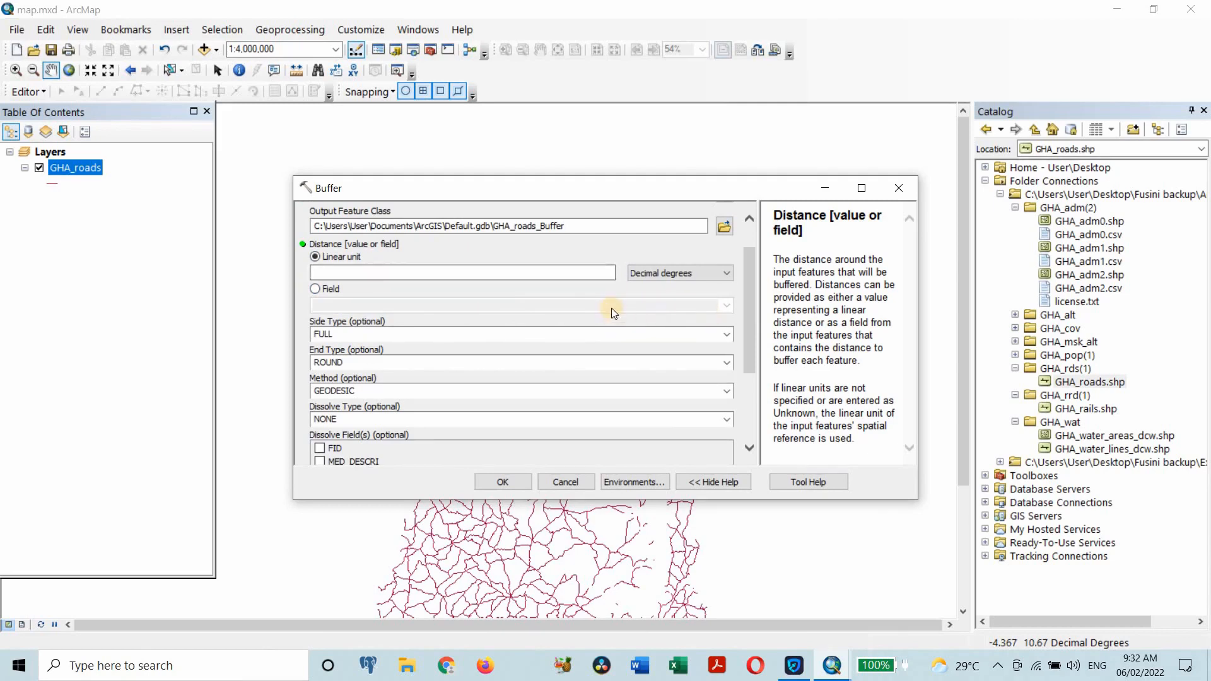
Set the linear buffer distance to 500 Meters and run the Buffer on GHA_roads.
click(341, 272)
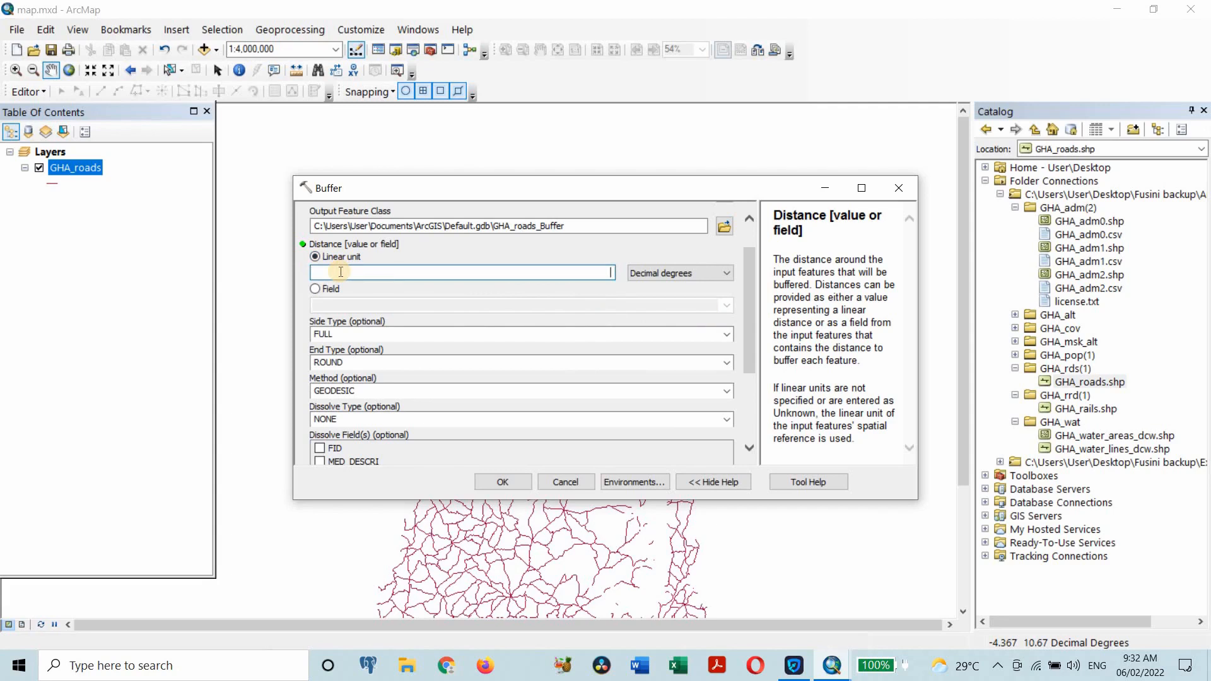
text(500)
click(717, 274)
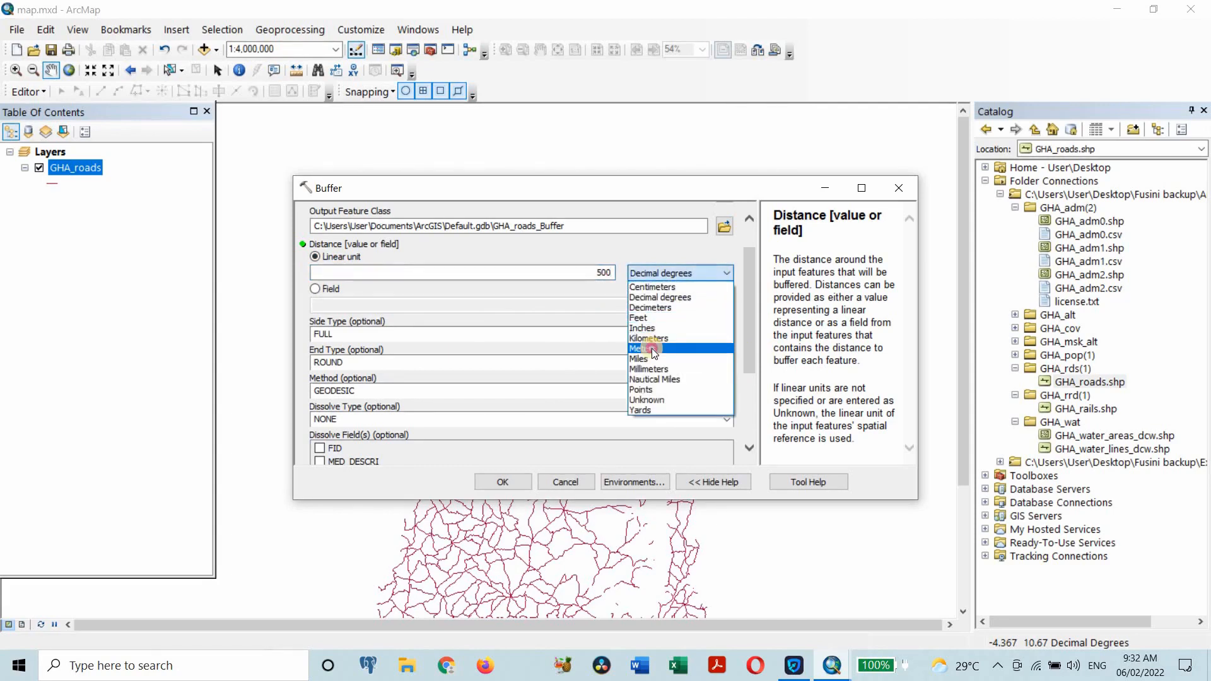
click(650, 348)
drag(747, 324, 748, 377)
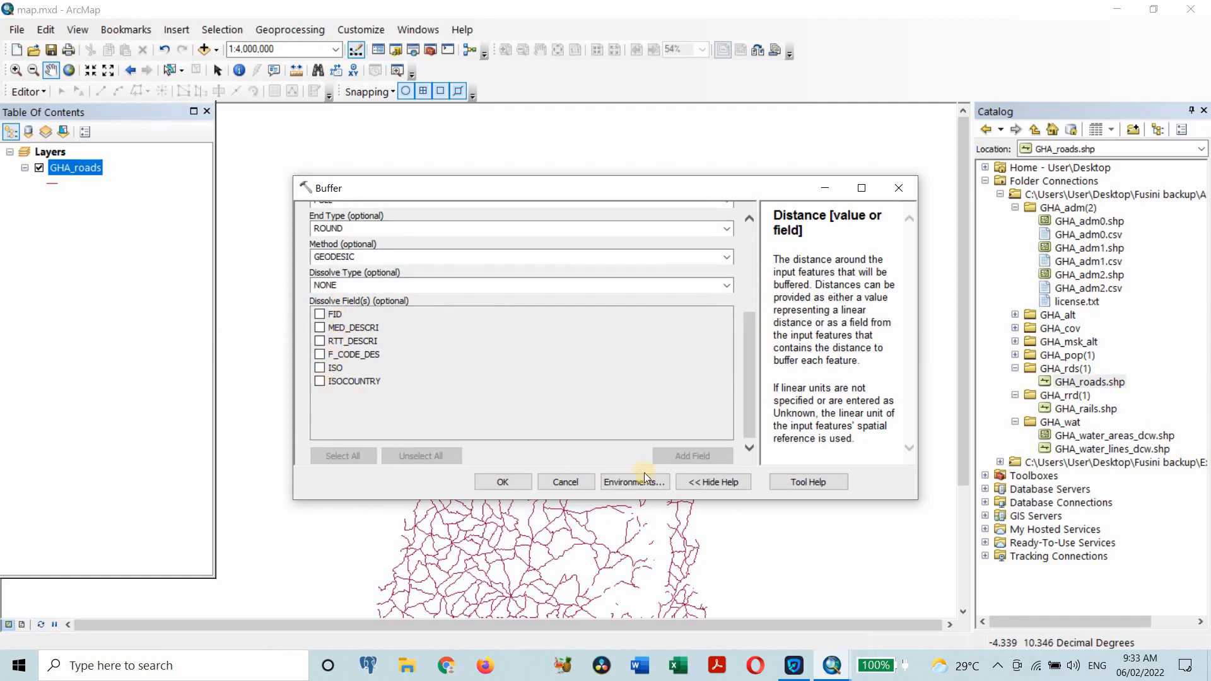
click(513, 479)
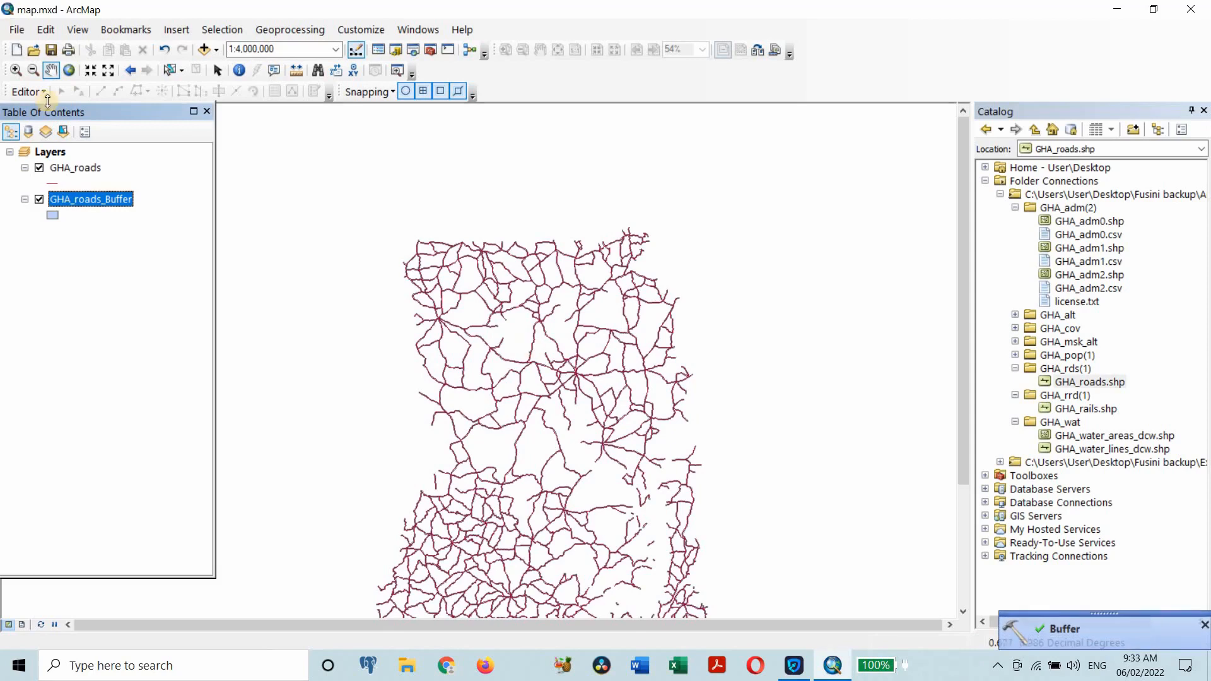
Hide the GHA_roads layer and examine the GHA_roads_Buffer polygons up close at 1:125,000.
click(39, 168)
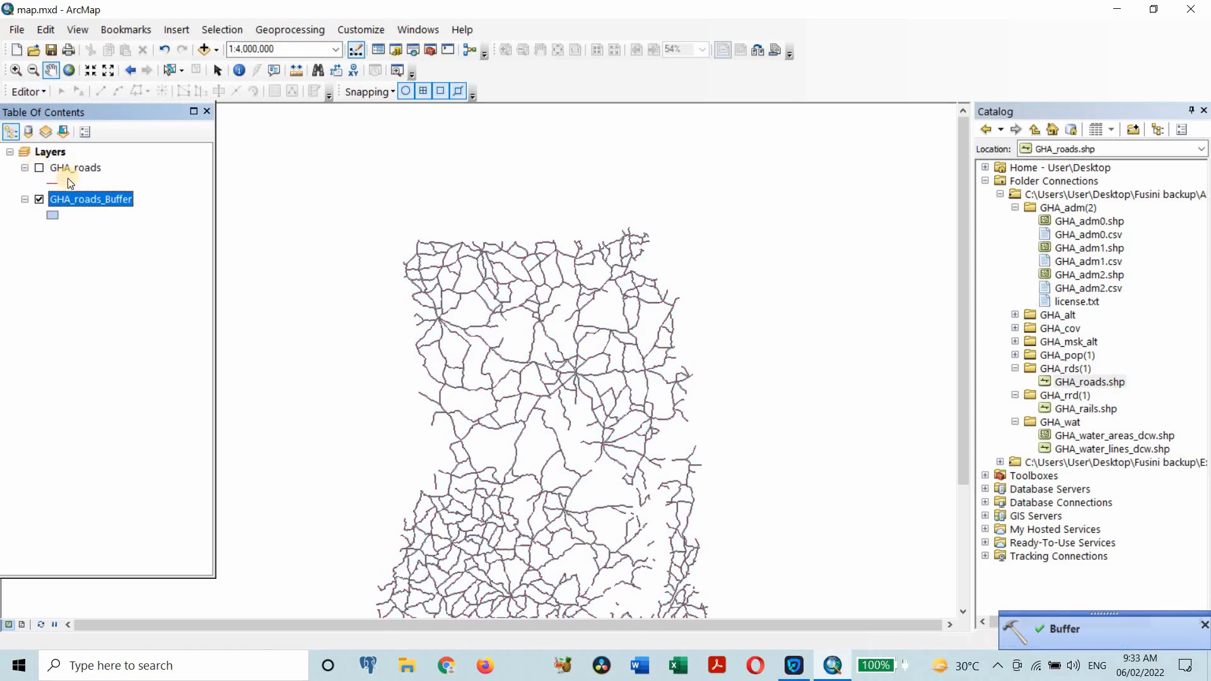
right_click(101, 198)
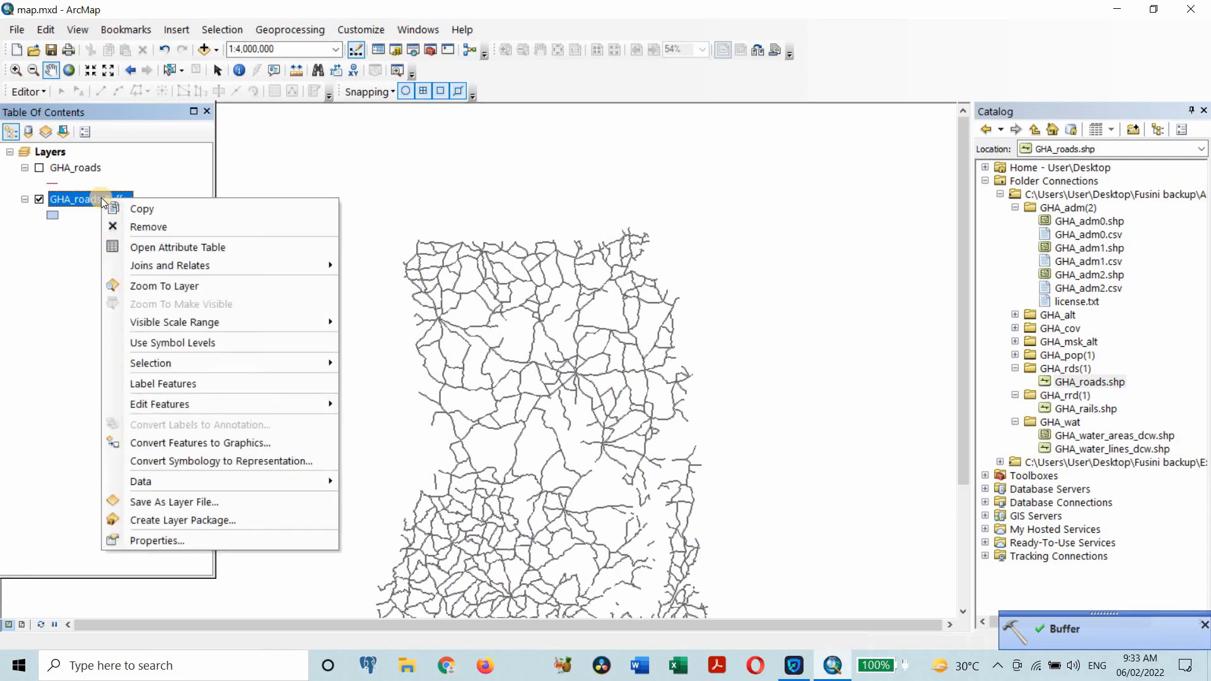
click(168, 283)
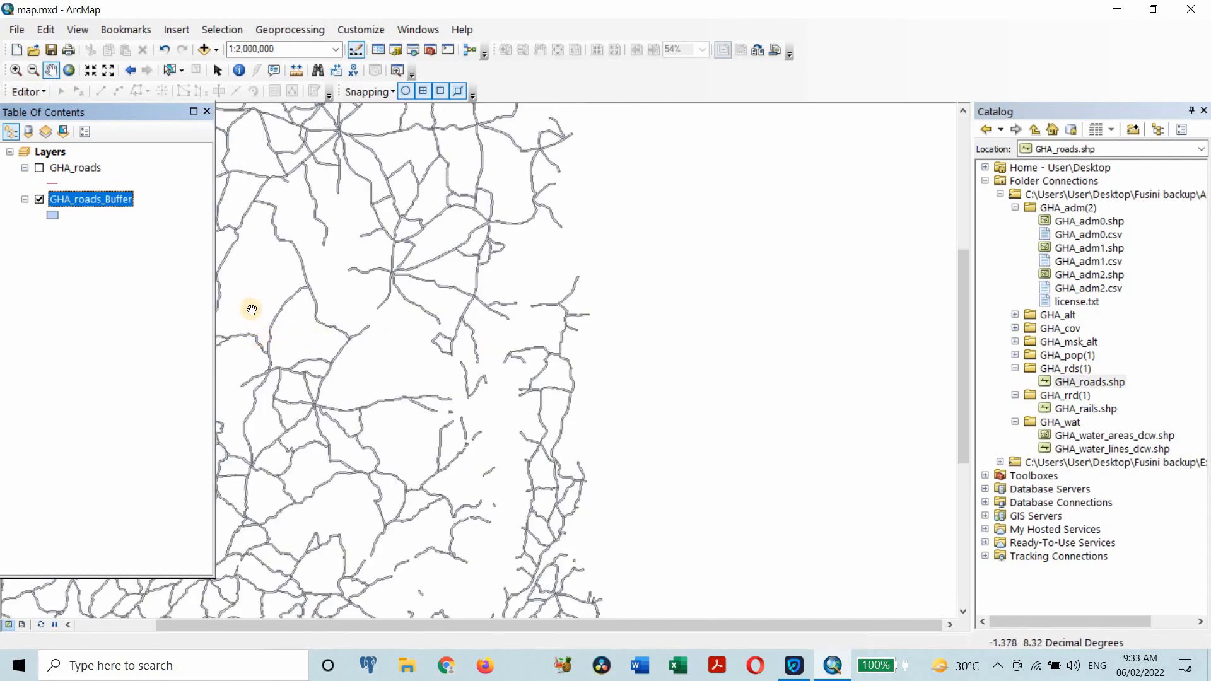
scroll(255, 310, down, 3)
scroll(385, 309, down, 3)
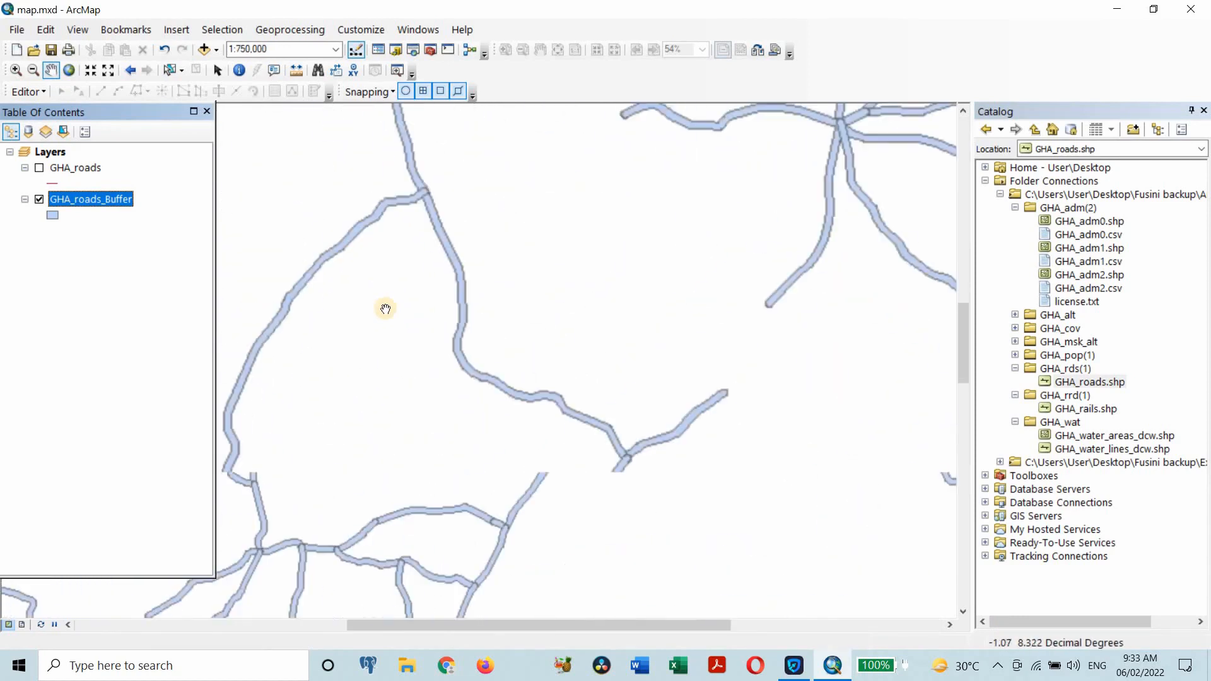
scroll(549, 261, down, 2)
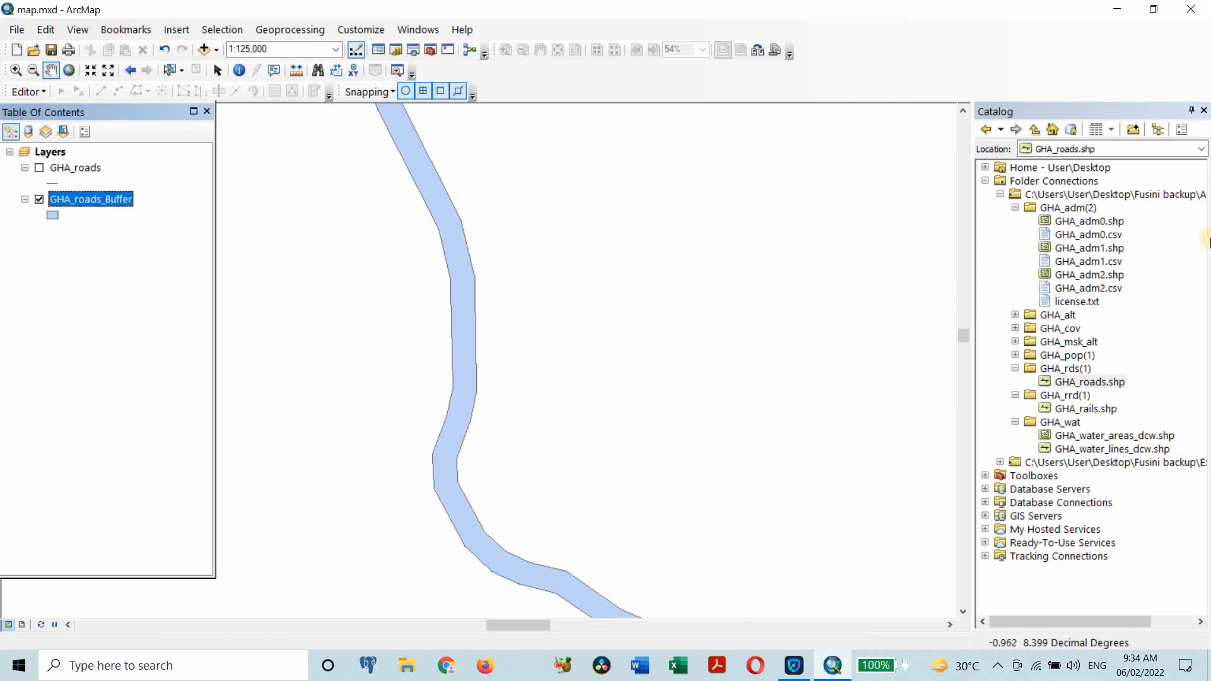
Close the Catalog and search the local tools for "multi buffer".
click(1203, 110)
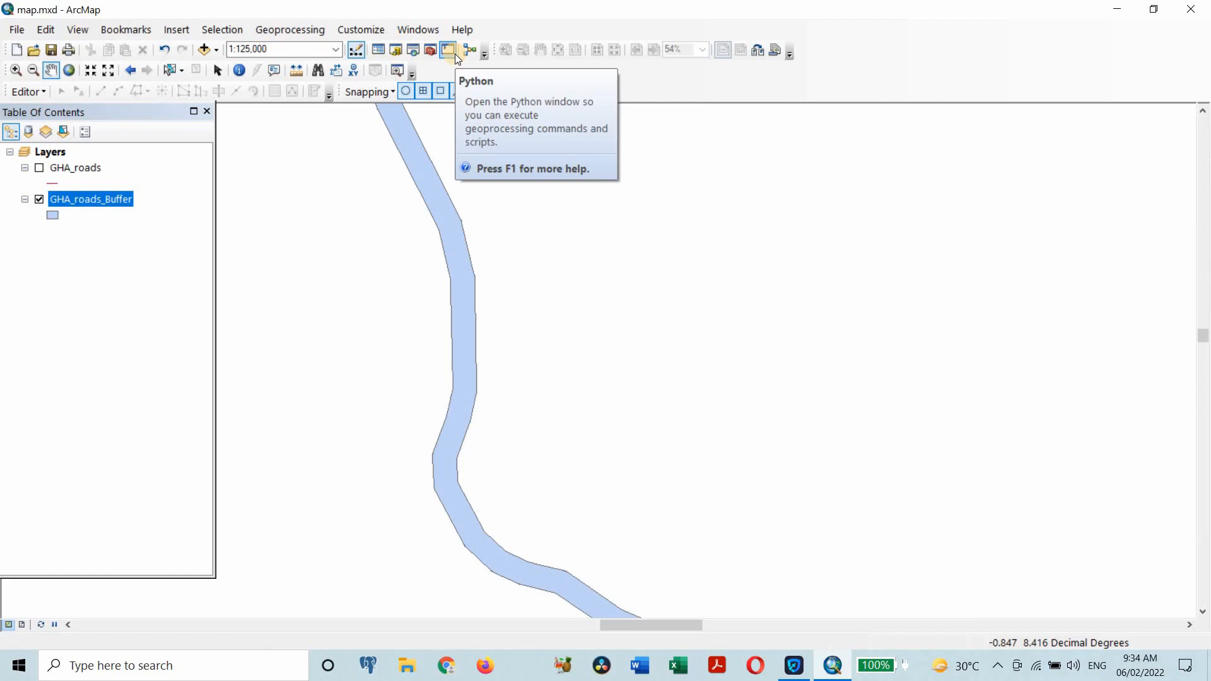
click(415, 50)
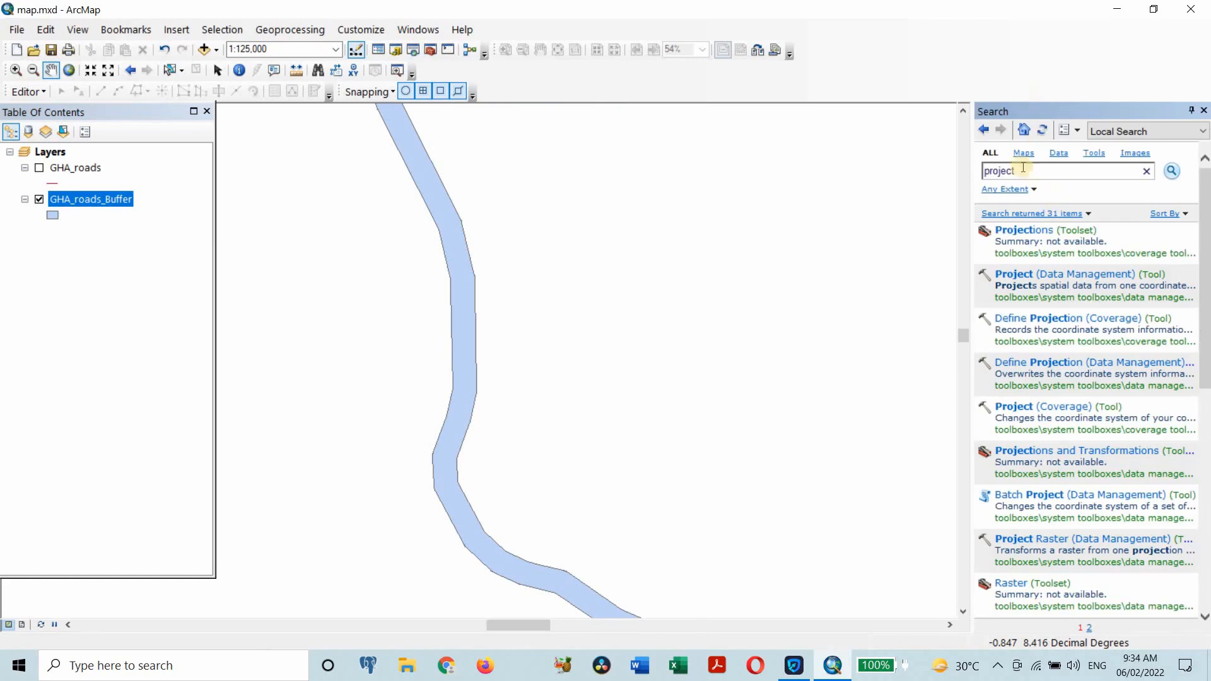
drag(1030, 175, 896, 194)
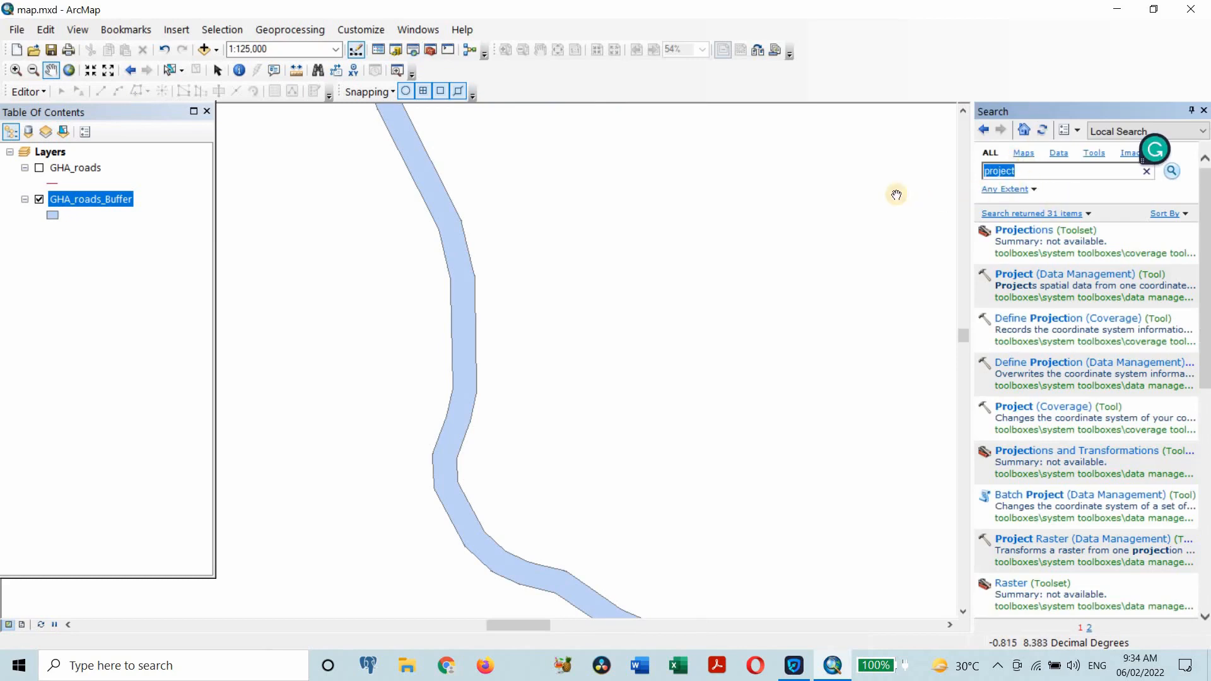
text(multi buffer)
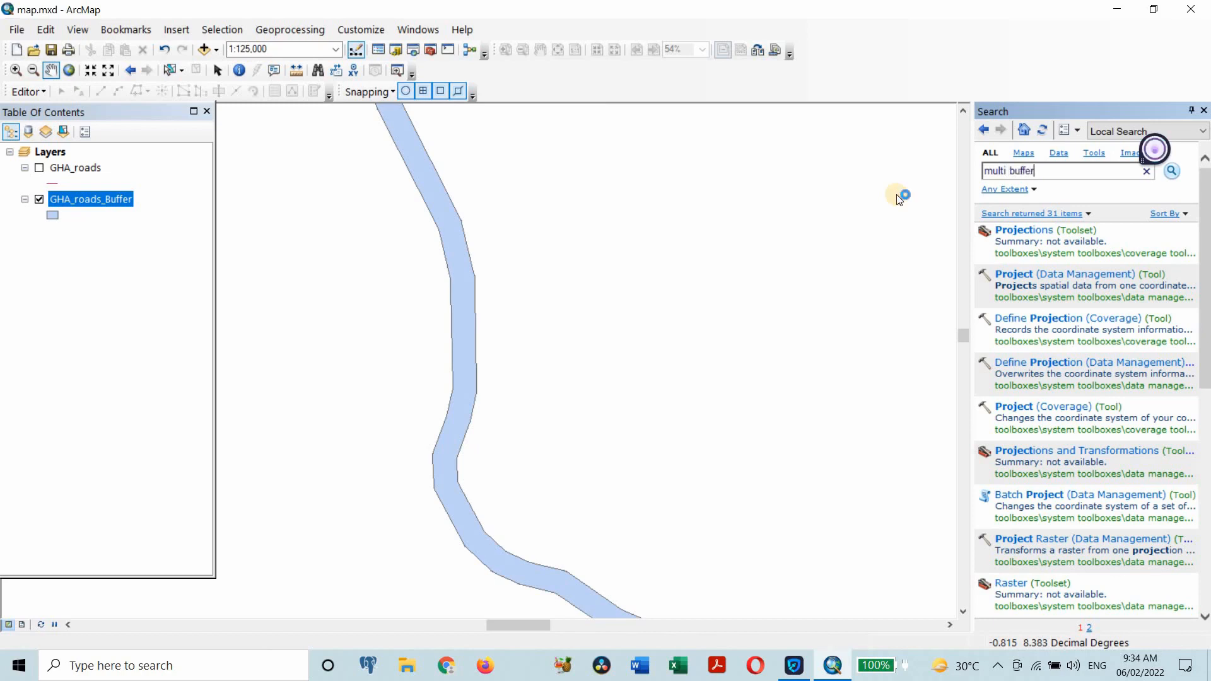
key(Return)
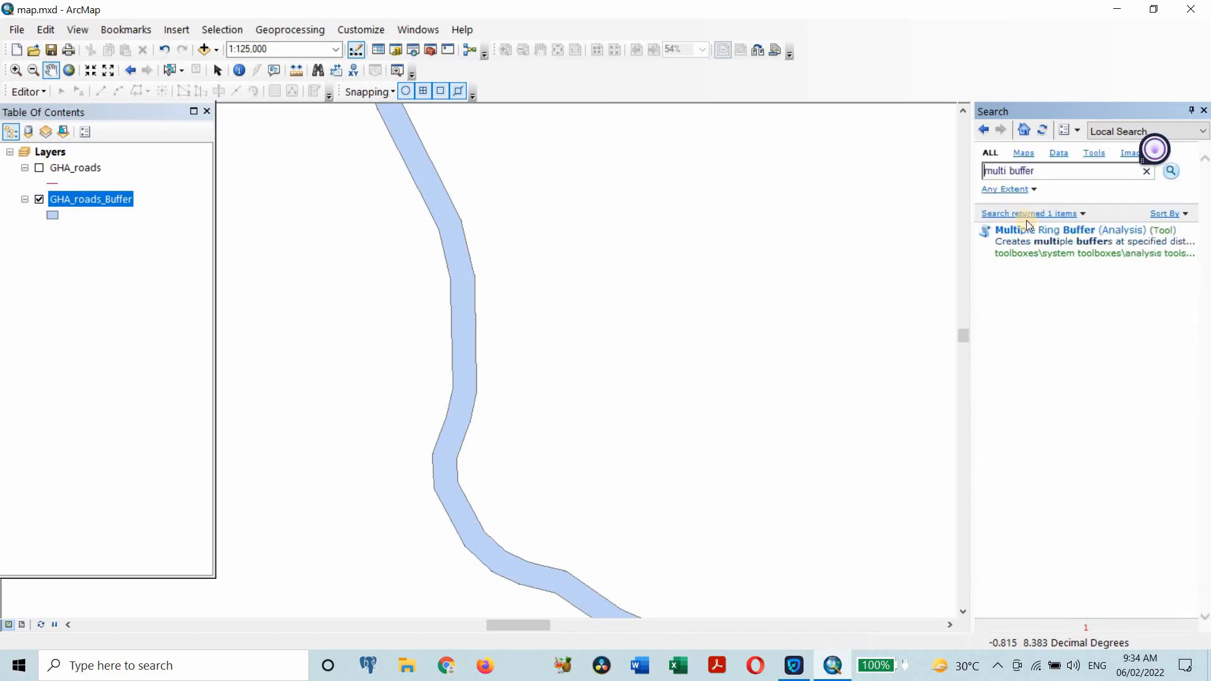
Read through the item description of the Multiple Ring Buffer tool and close it.
click(1056, 235)
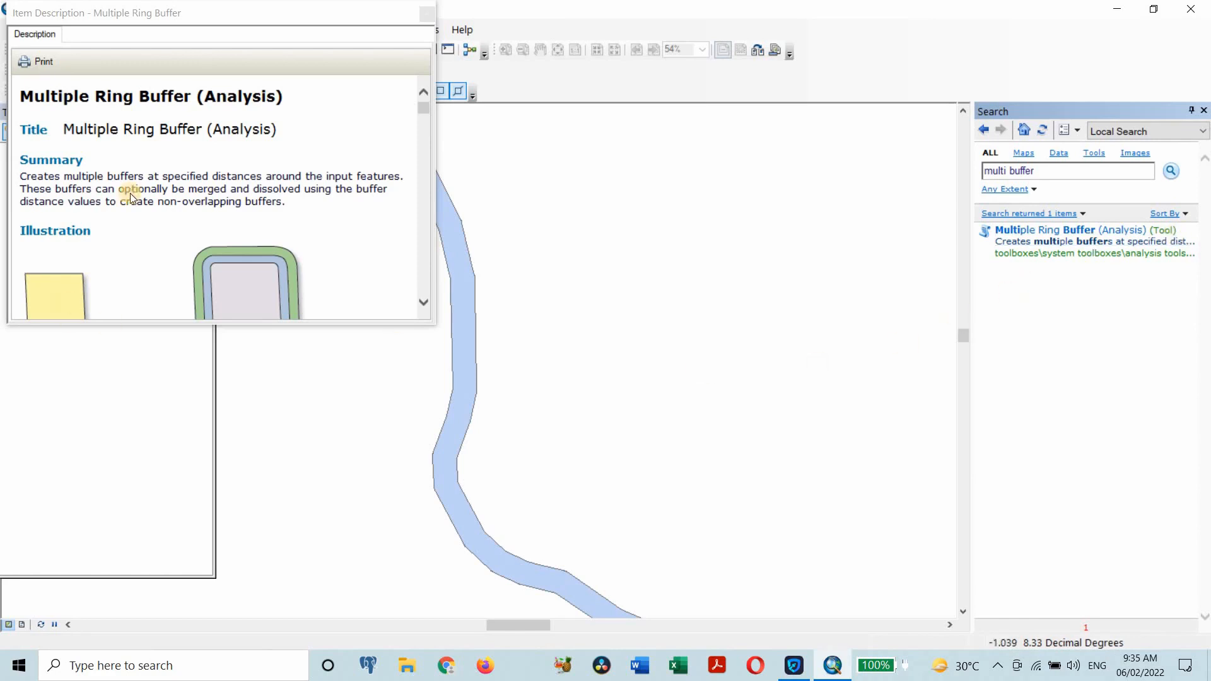
scroll(132, 199, down, 3)
scroll(136, 204, down, 10)
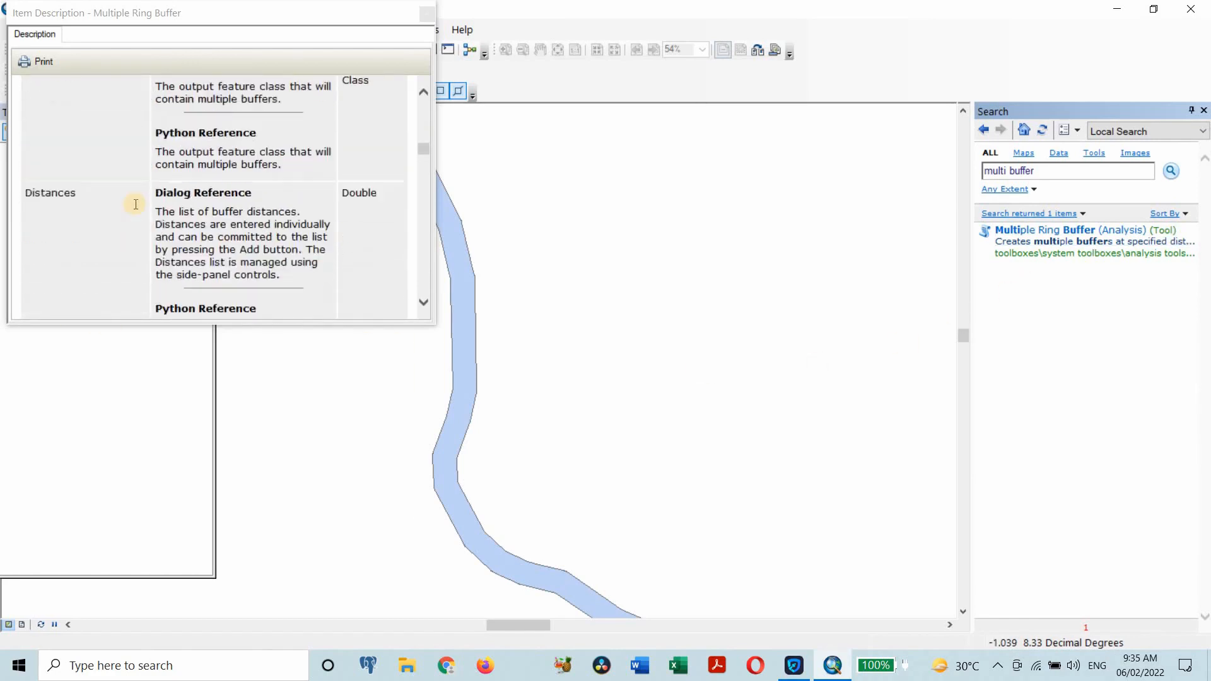
scroll(124, 281, up, 7)
click(428, 16)
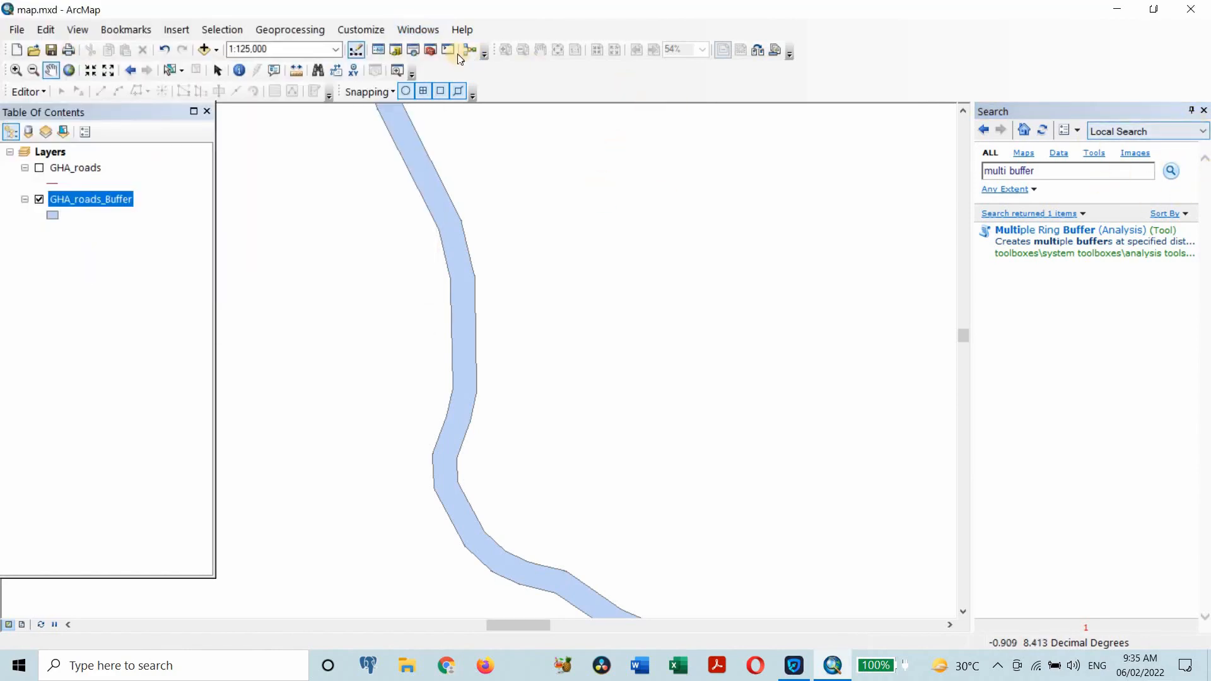
Start the Multiple Ring Buffer tool from the Proximity analysis toolset, show the GHA_roads layer again and use it as the input features.
click(430, 49)
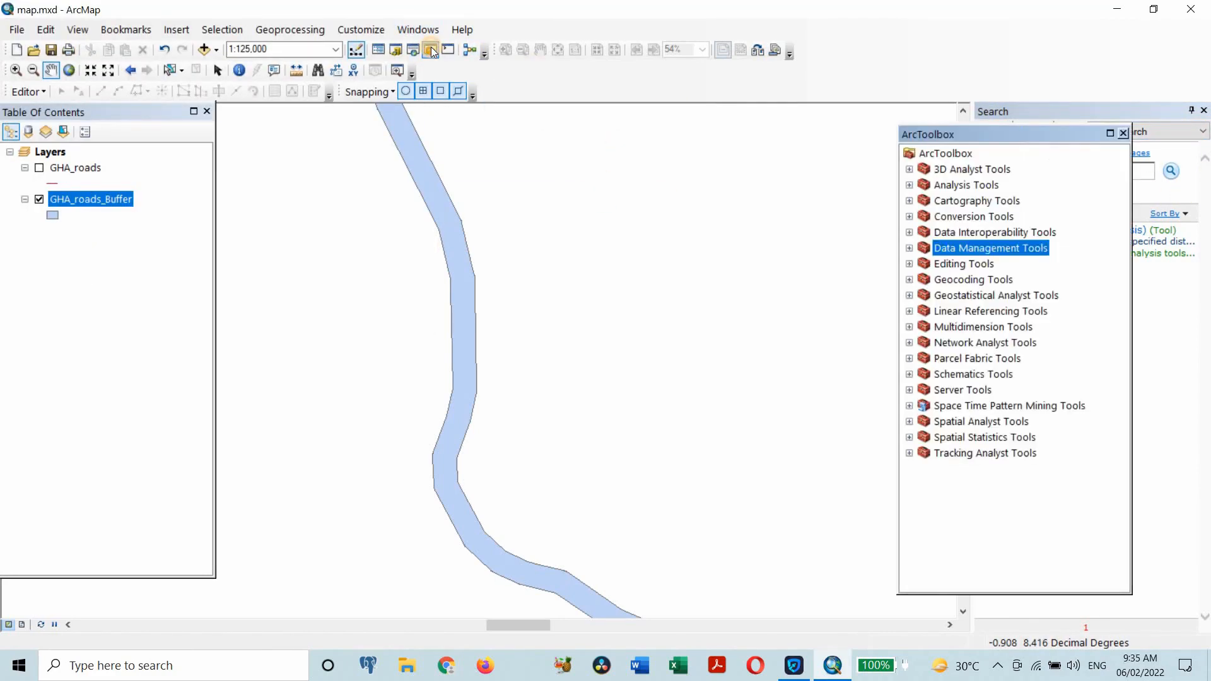
click(909, 184)
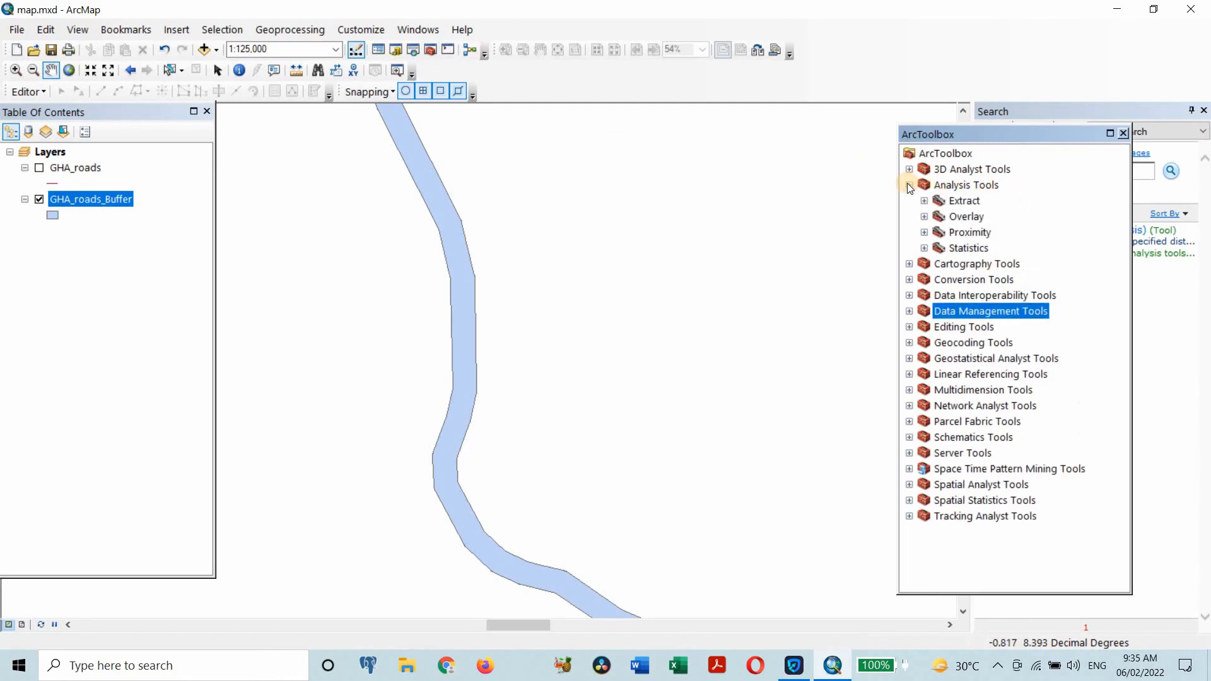
click(926, 232)
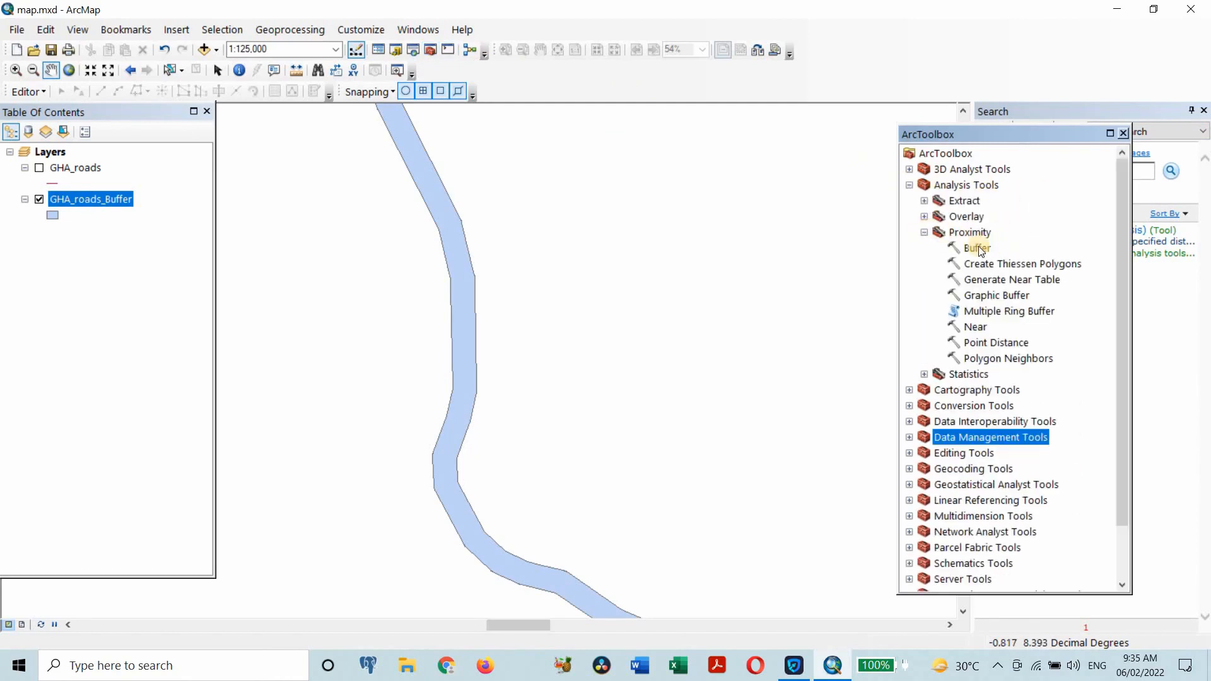
double_click(1002, 312)
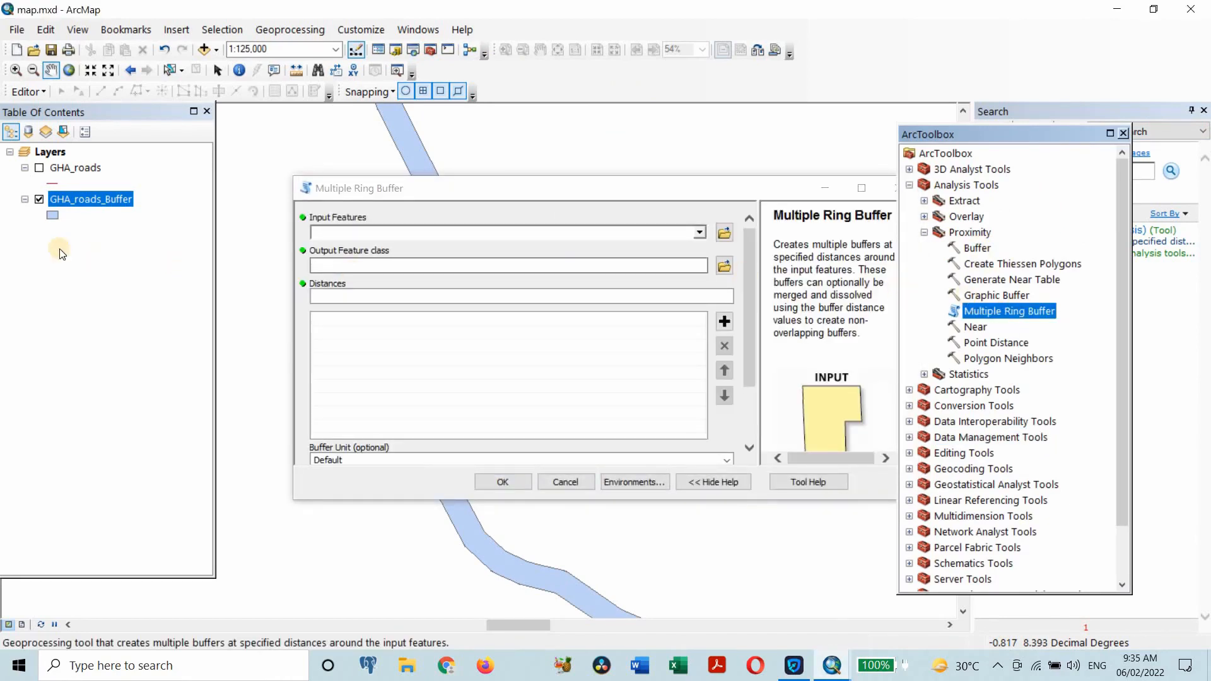
click(39, 168)
click(70, 168)
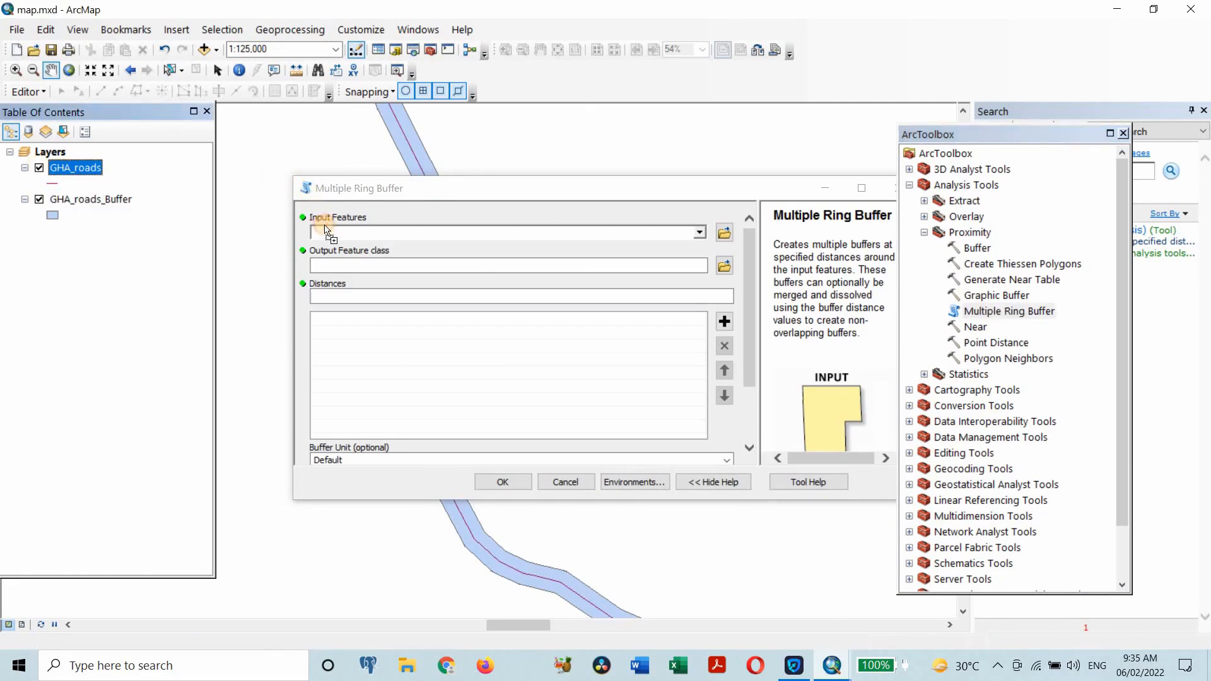
drag(325, 225, 325, 227)
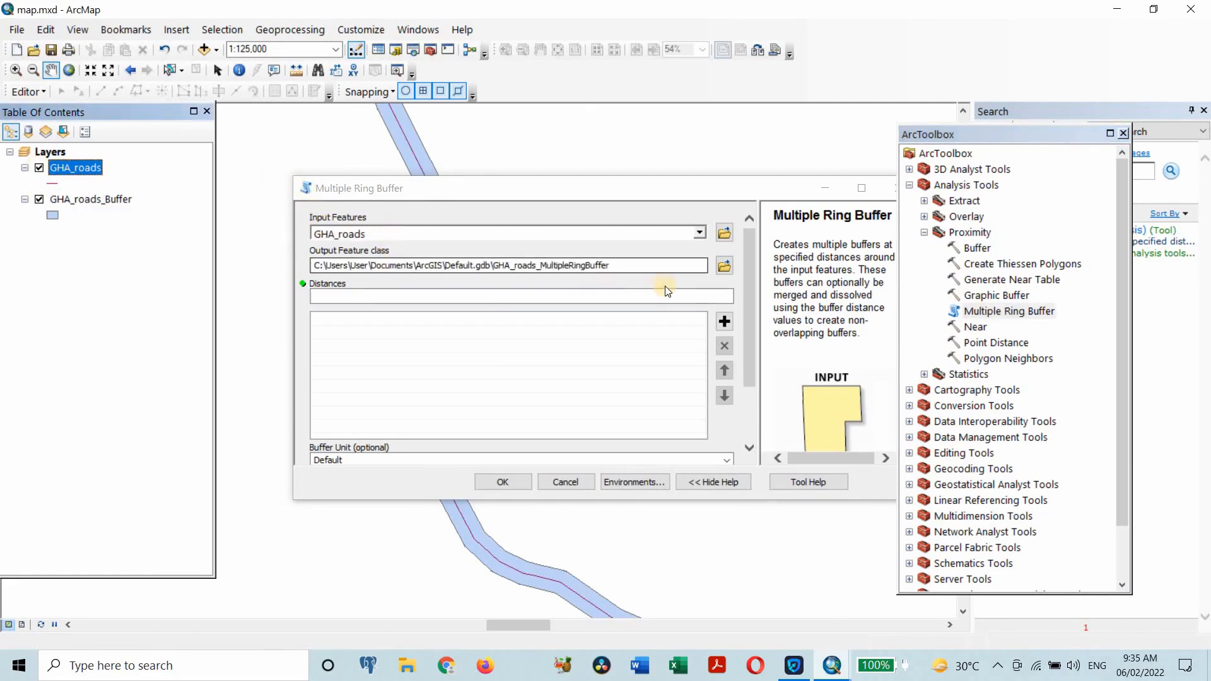
Add the buffer distances 200, 400, 600, 800 and 1000 to the Multiple Ring Buffer distance list.
click(636, 291)
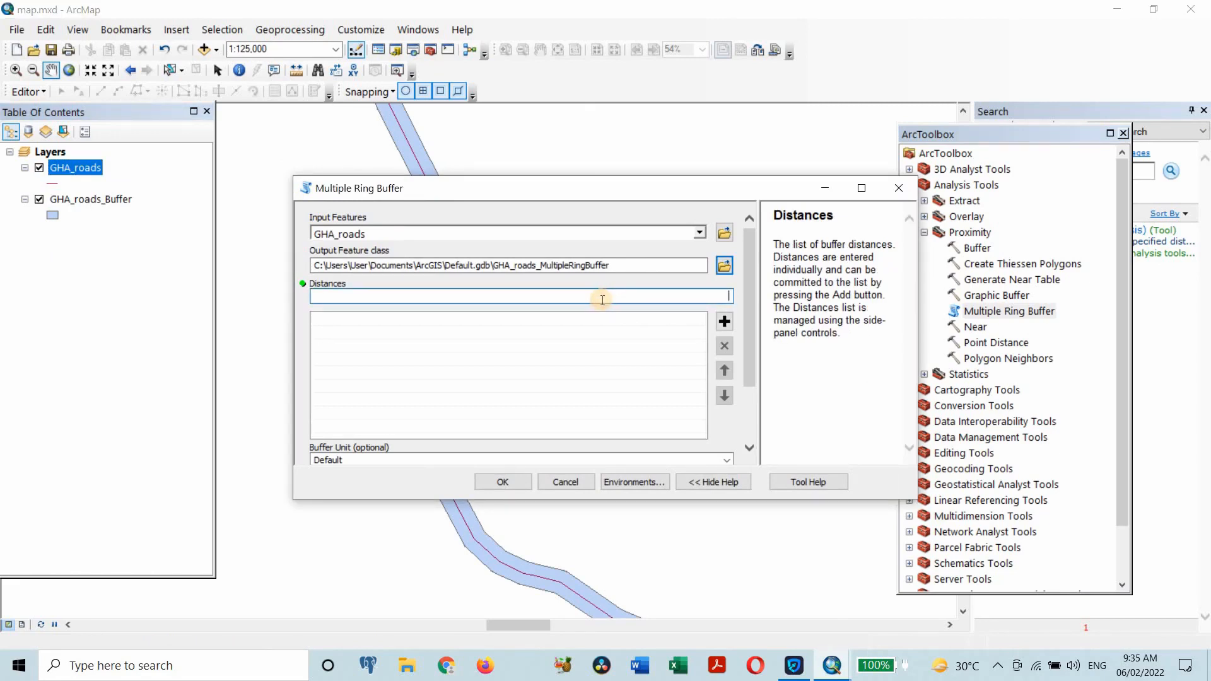
text(200)
click(724, 323)
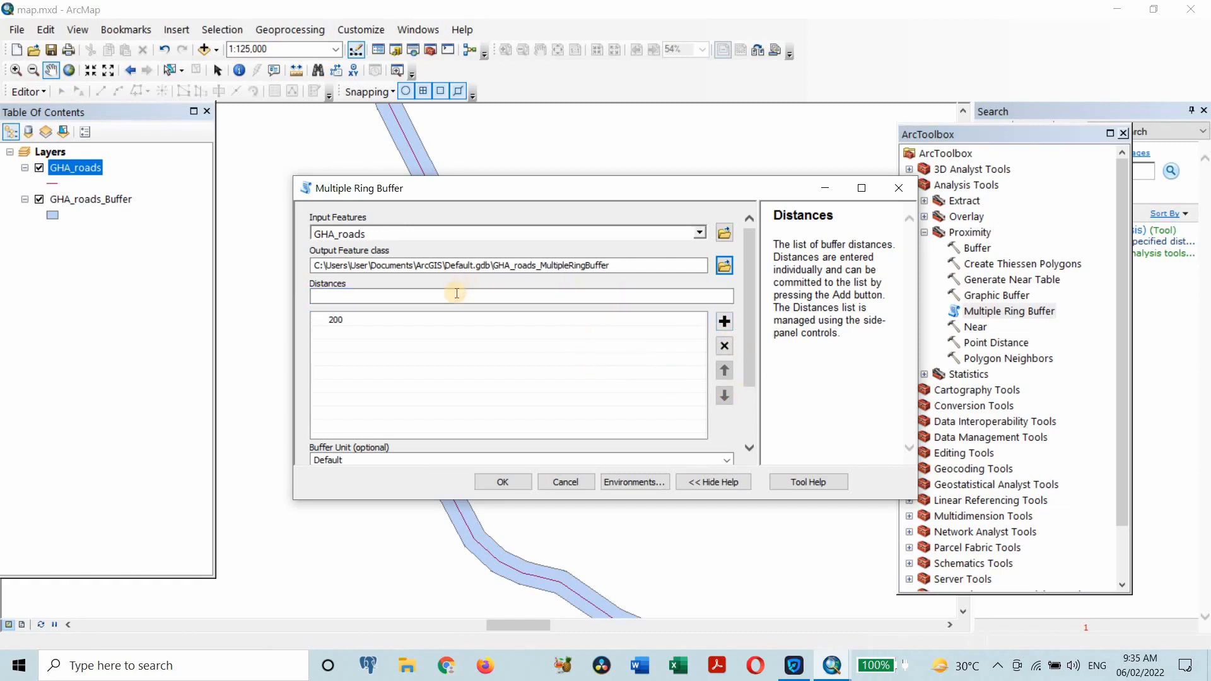
click(457, 294)
text(400)
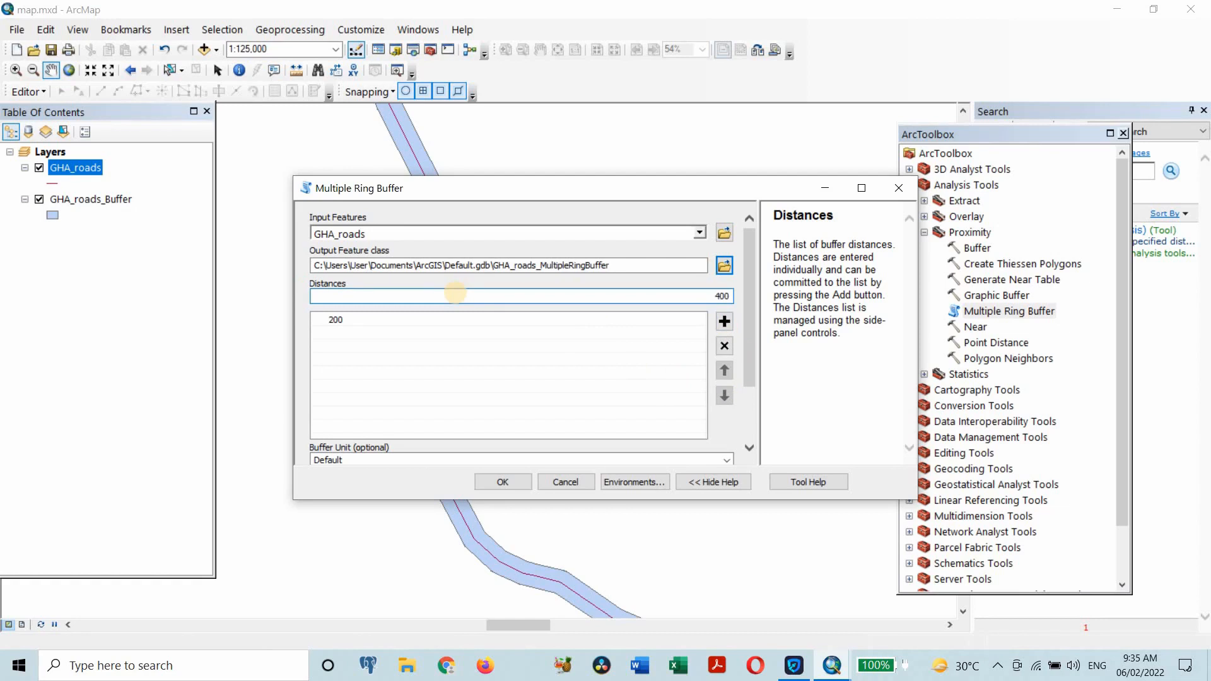
click(724, 322)
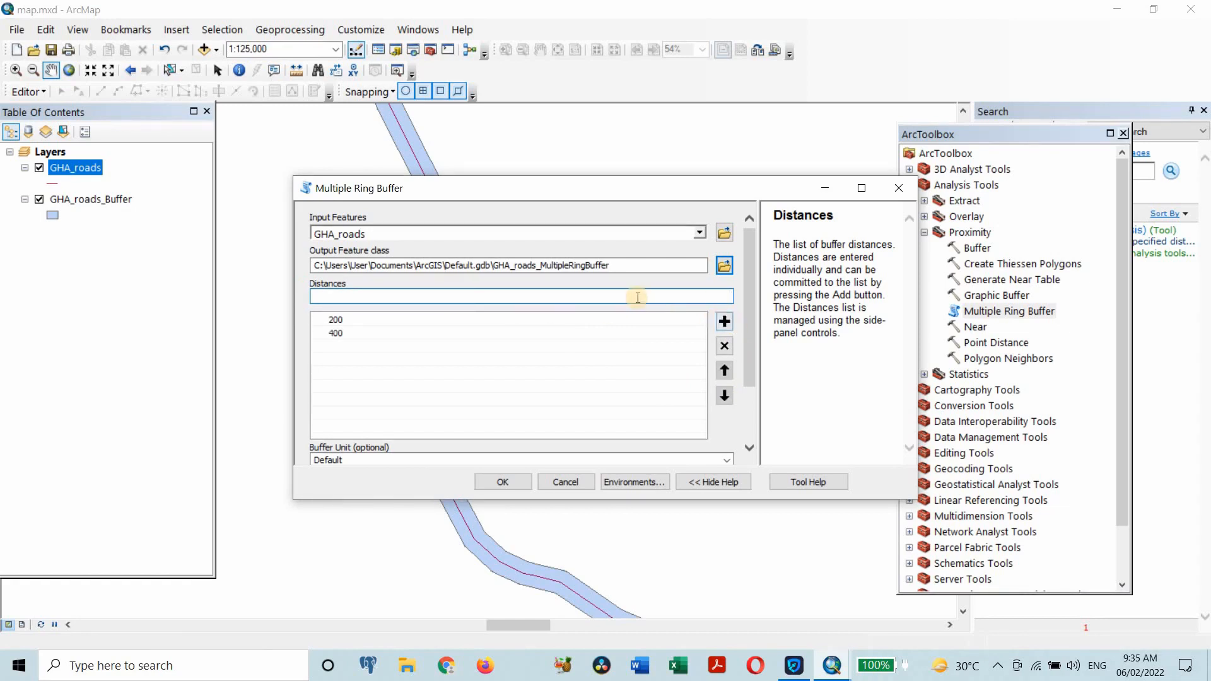
click(637, 297)
text(600)
click(724, 322)
click(710, 298)
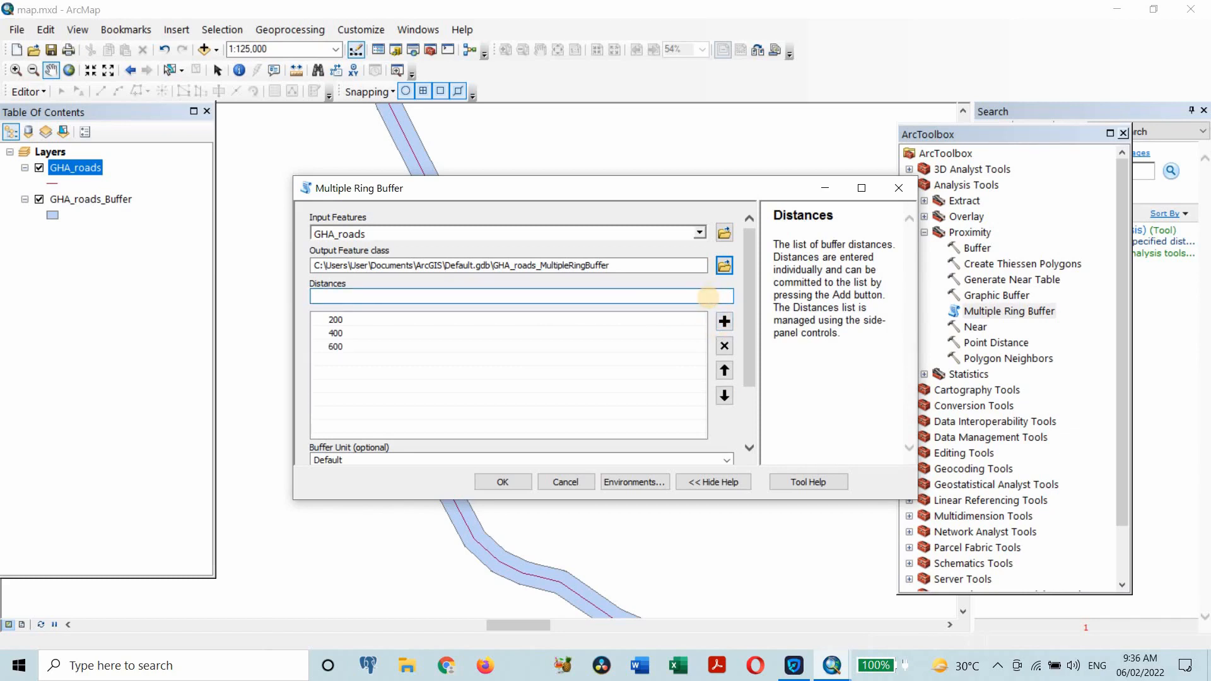
text(800)
click(725, 322)
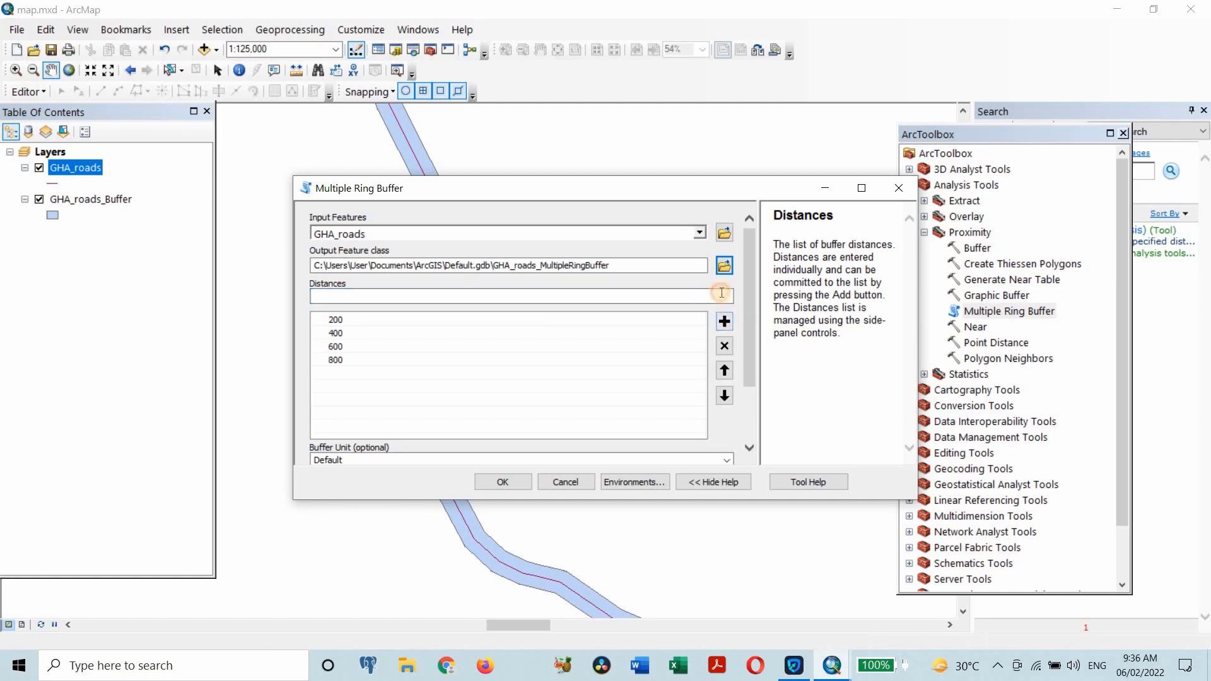
click(722, 294)
text(1000)
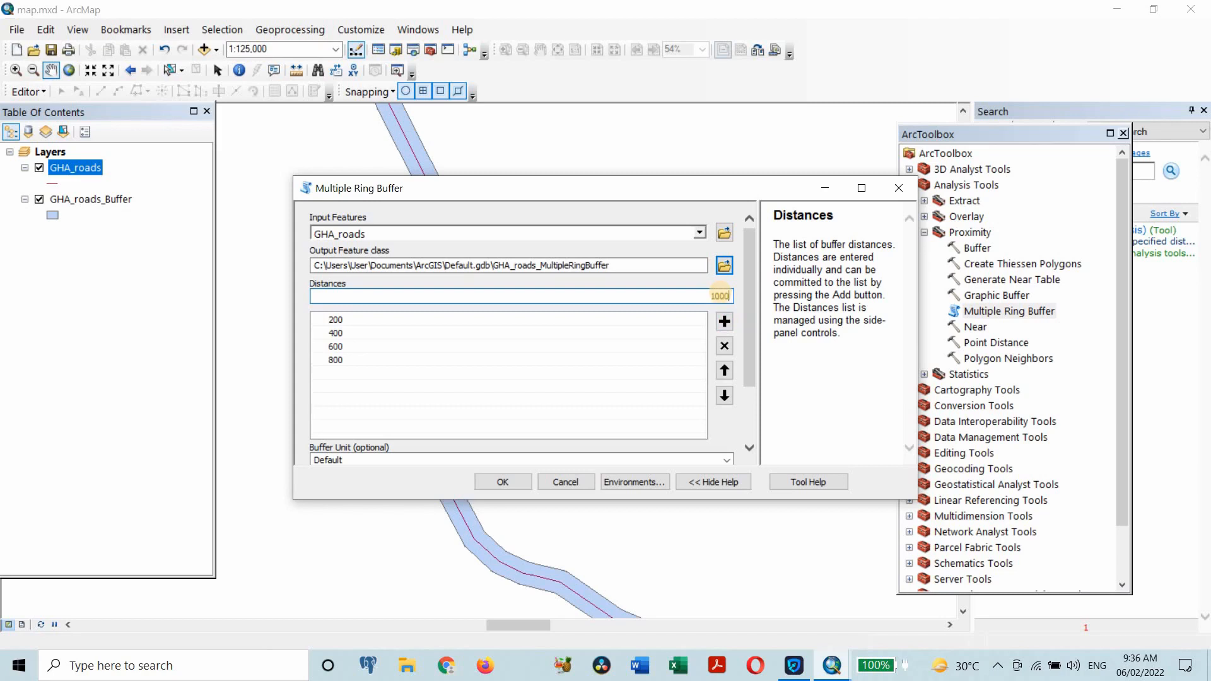
click(724, 322)
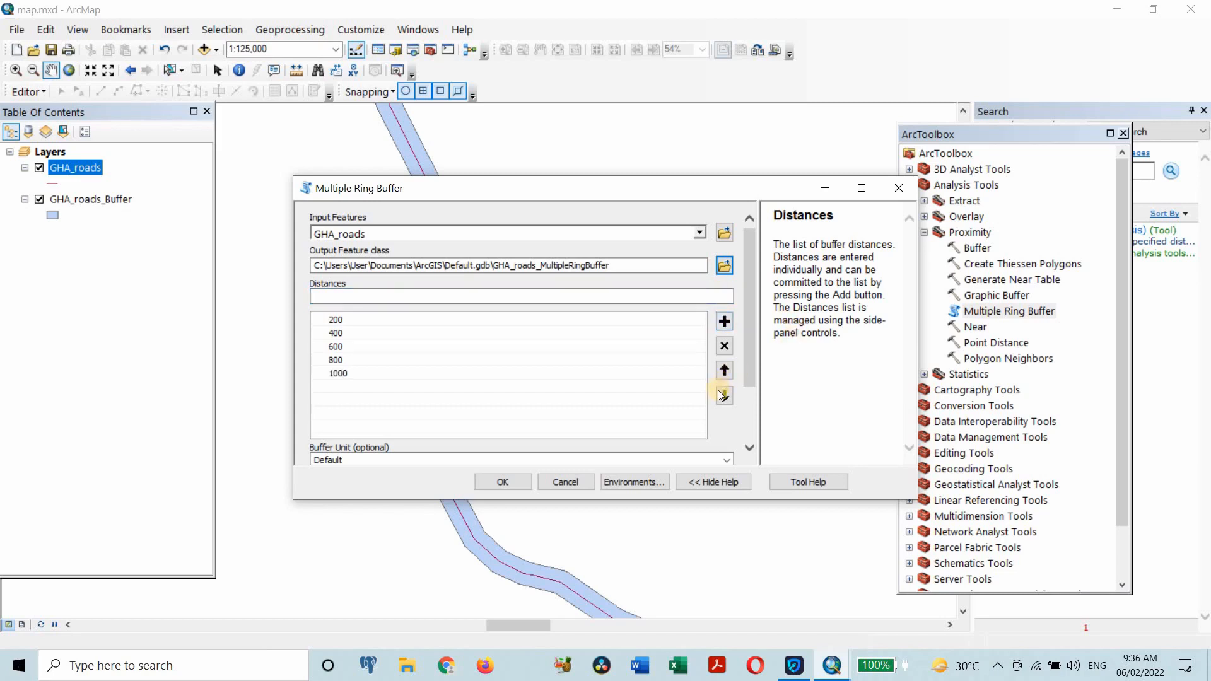
Review the optional Multiple Ring Buffer parameters and check the save location for the output feature class, keeping the default path.
scroll(717, 390, down, 2)
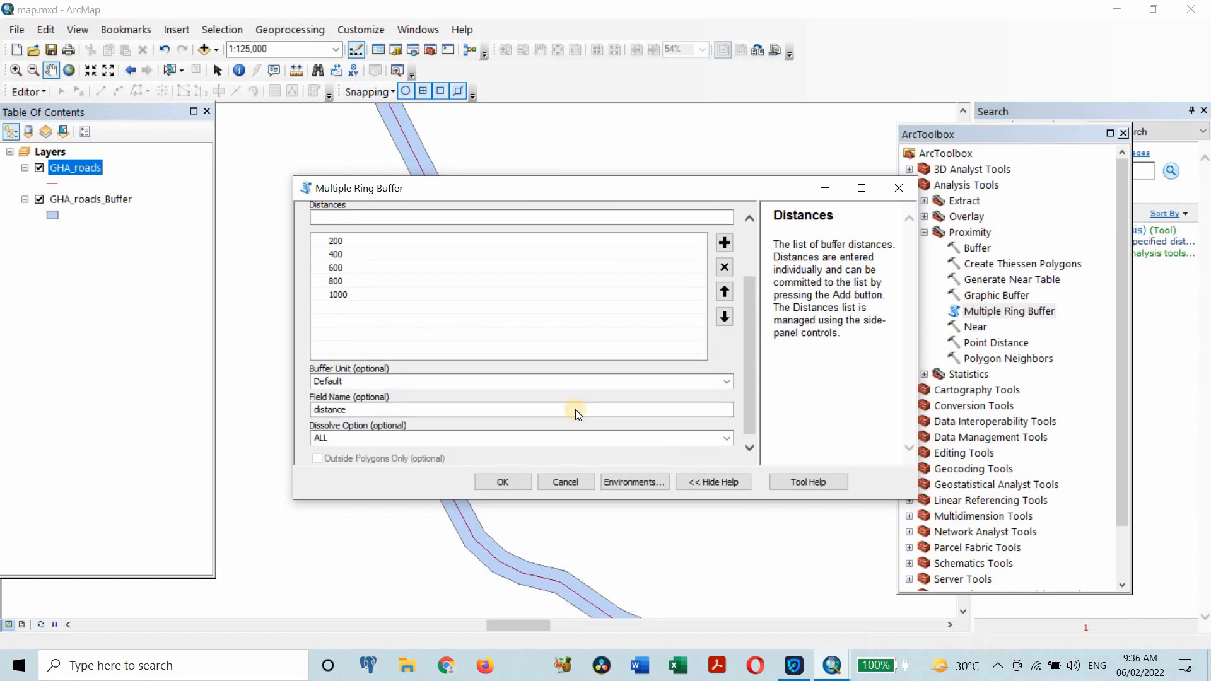
scroll(575, 410, down, 1)
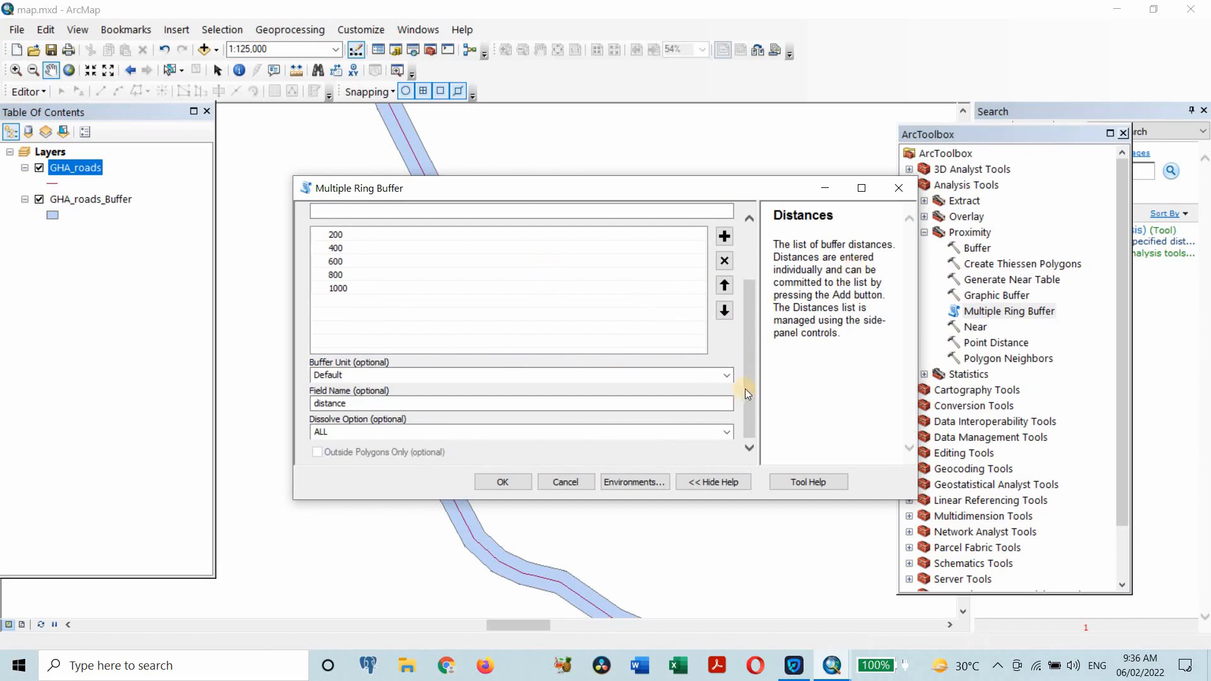
drag(747, 321, 747, 278)
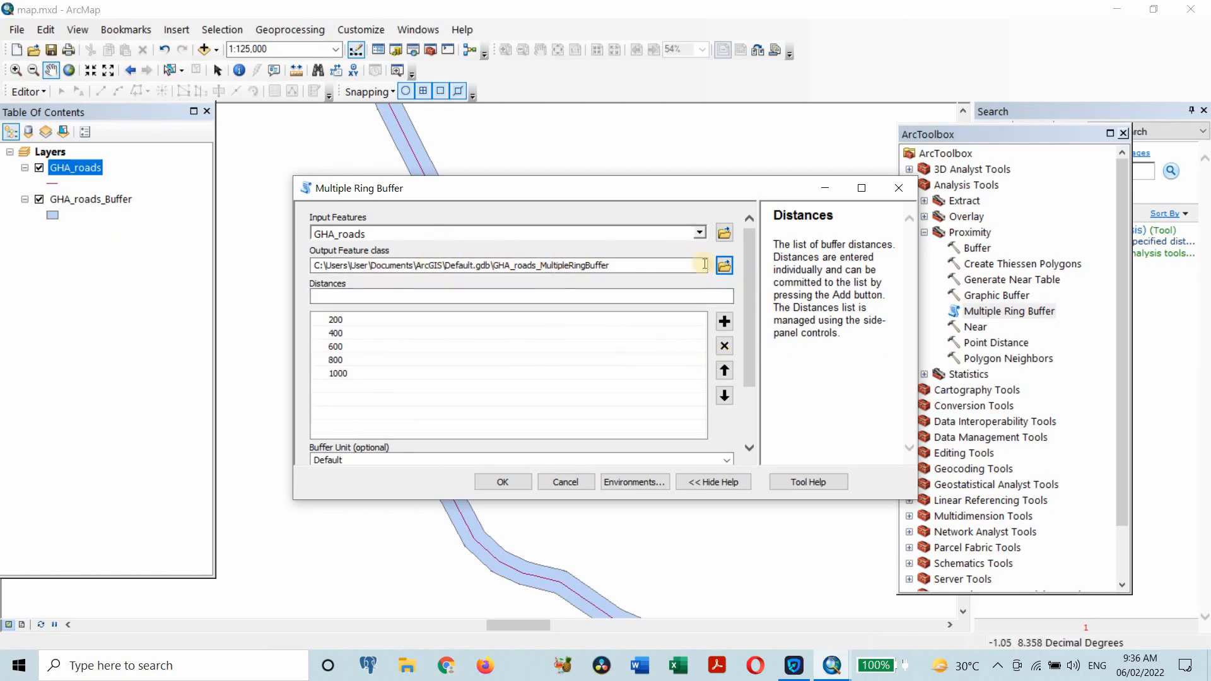
click(725, 268)
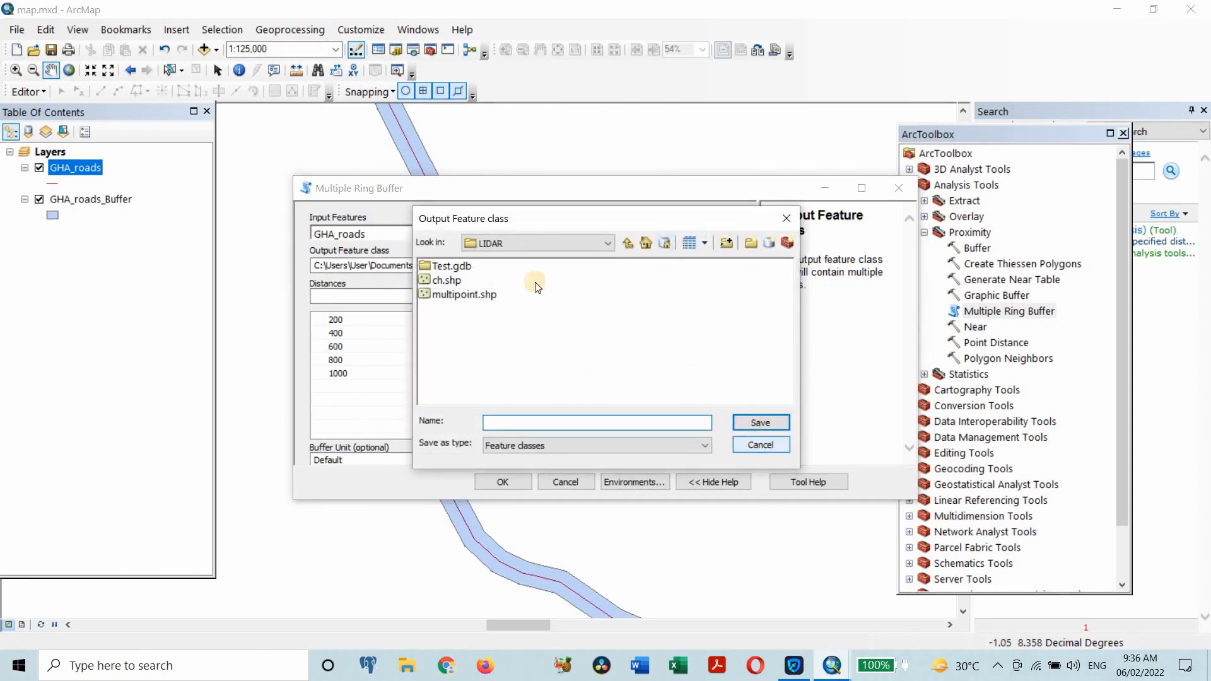
click(760, 444)
scroll(747, 334, down, 3)
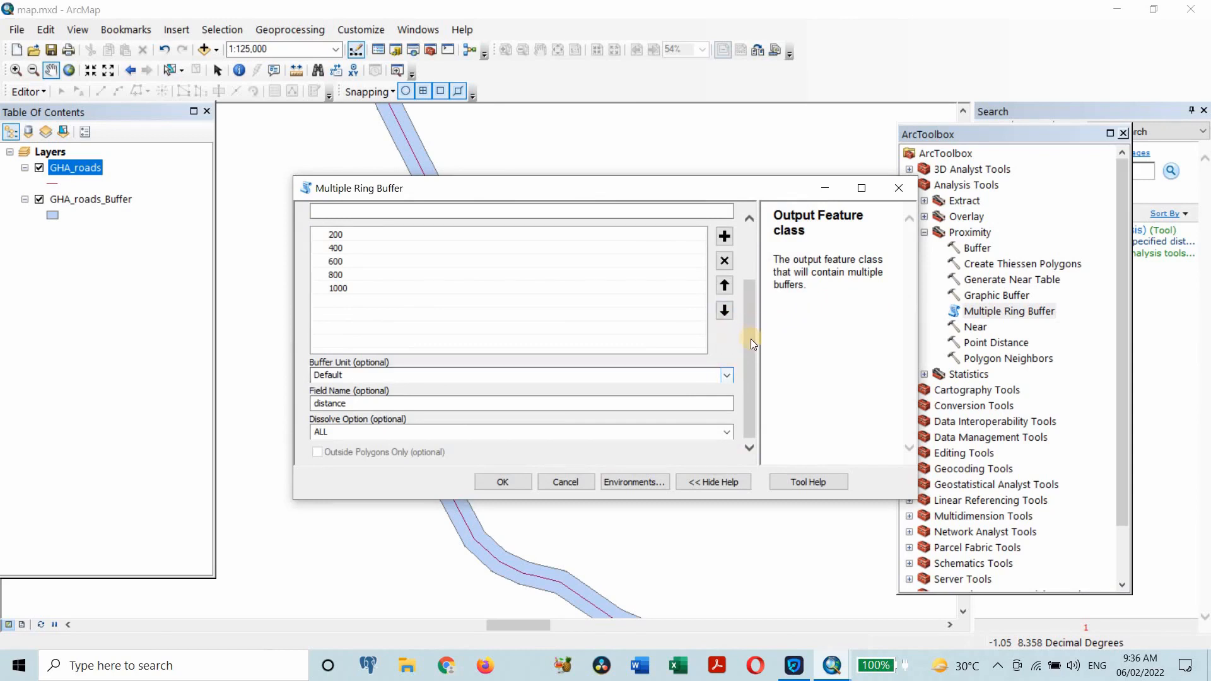
scroll(750, 339, up, 3)
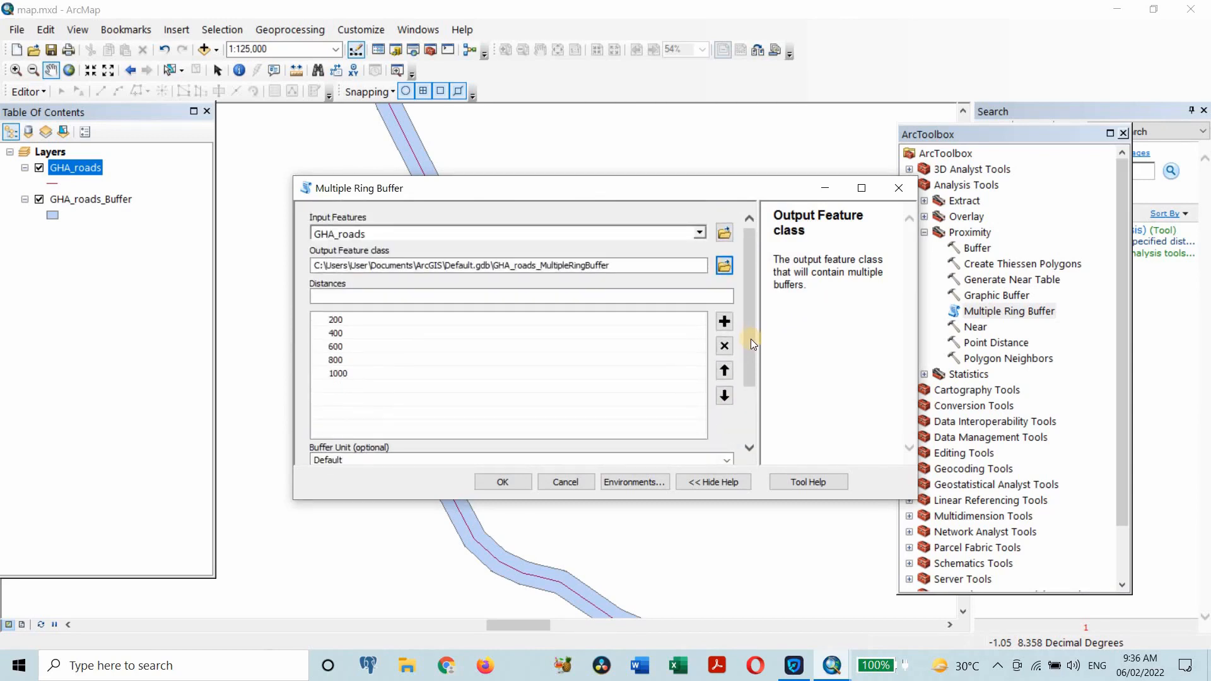
scroll(751, 340, down, 3)
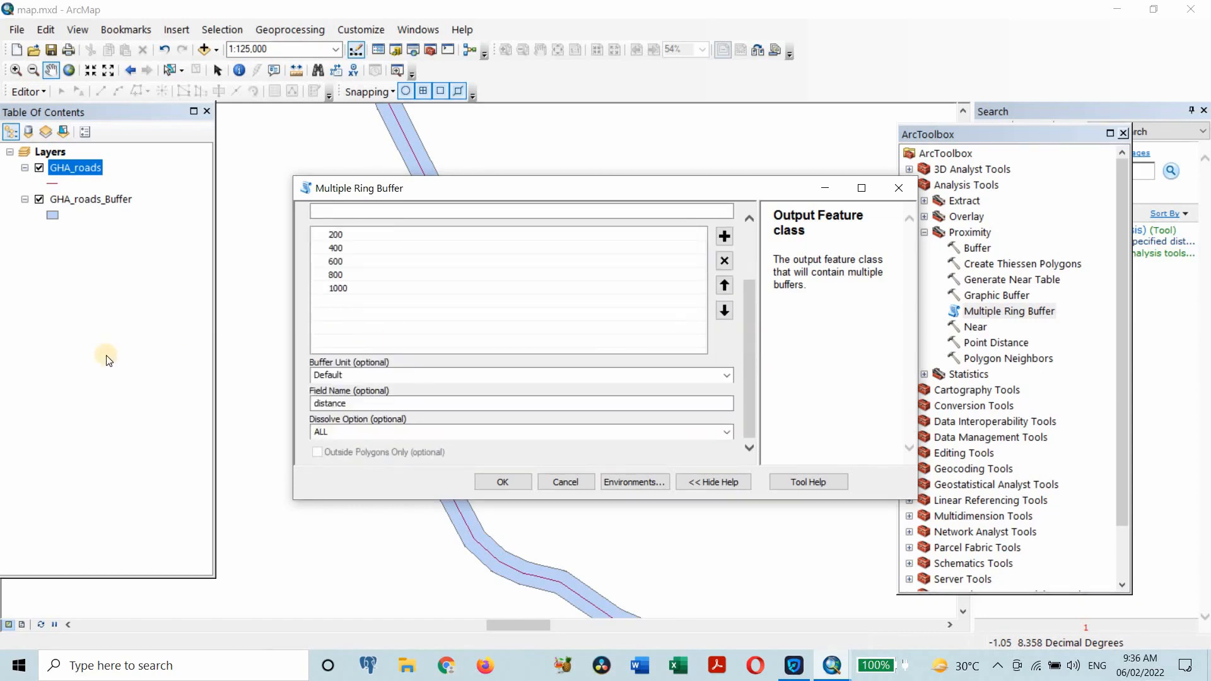
Set the buffer unit to Meters and run the Multiple Ring Buffer tool.
click(332, 373)
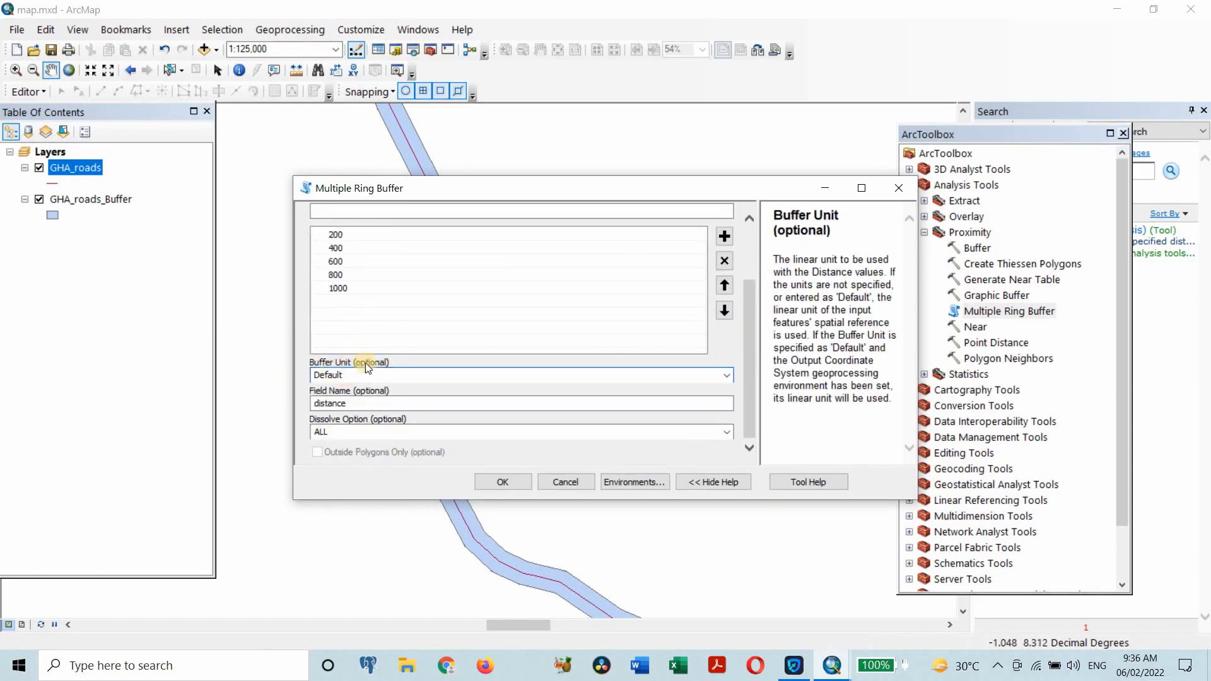
click(729, 374)
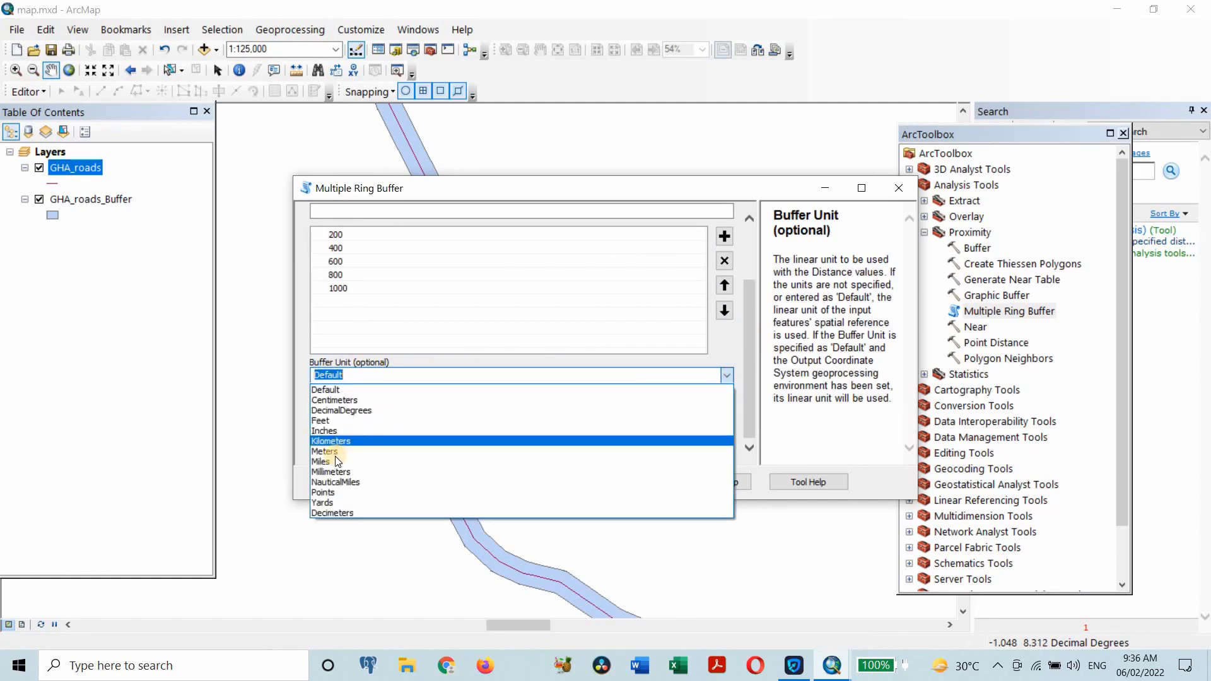
key(Escape)
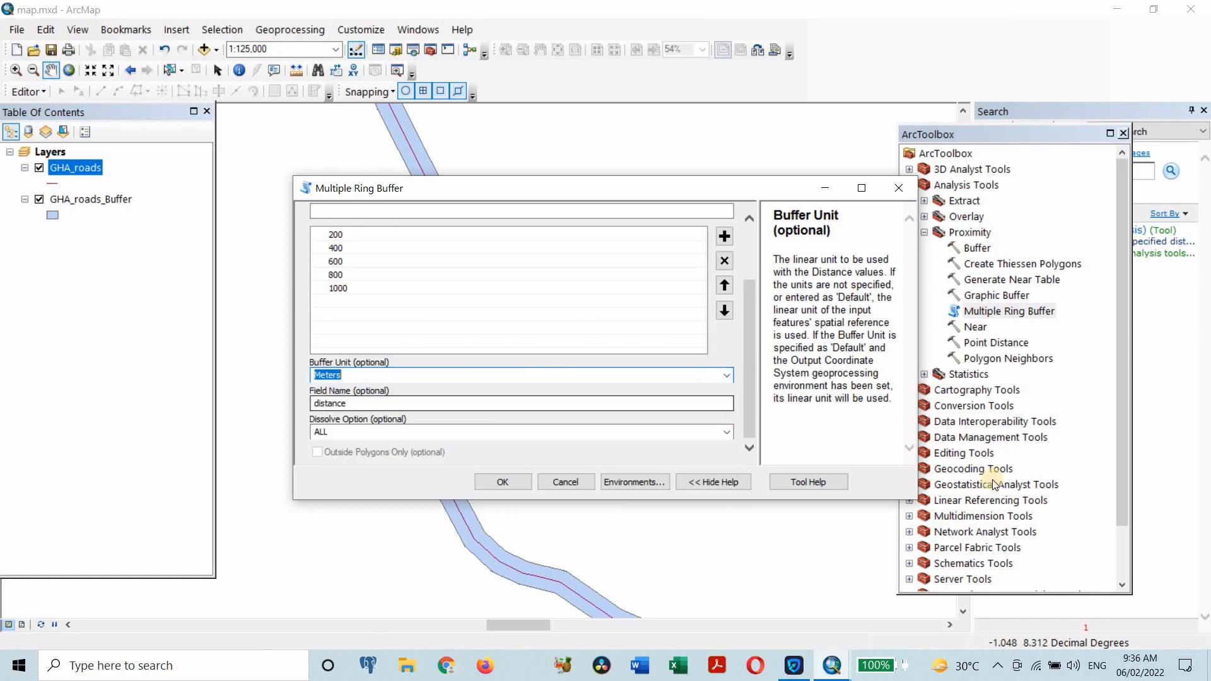
scroll(751, 597, down, 2)
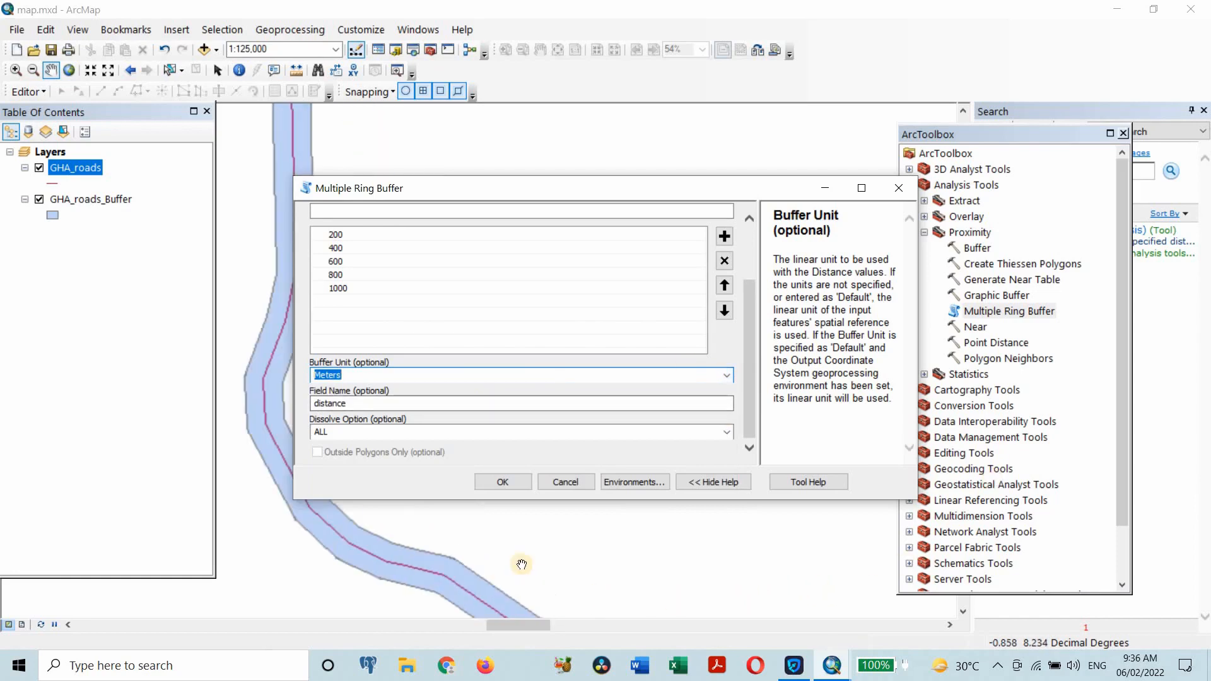
click(509, 482)
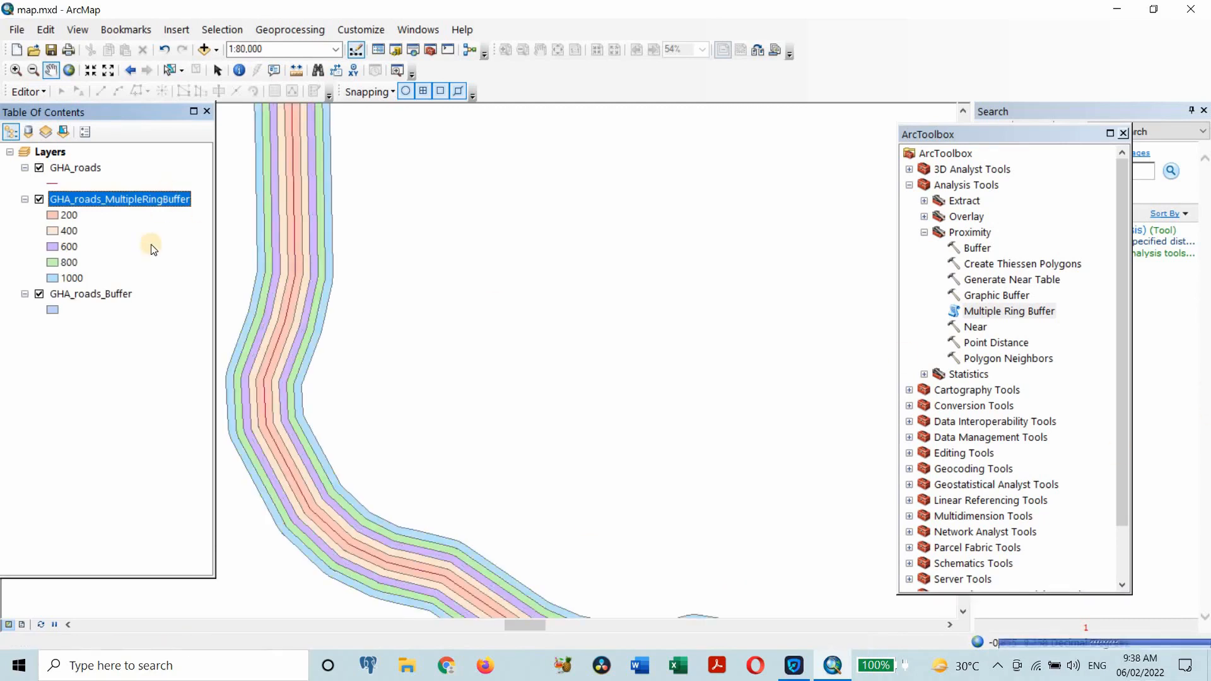
Hide the GHA_roads_Buffer layer and examine the GHA_roads_MultipleRingBuffer rings from the full layer extent down to a road junction at 1:80,000.
click(39, 294)
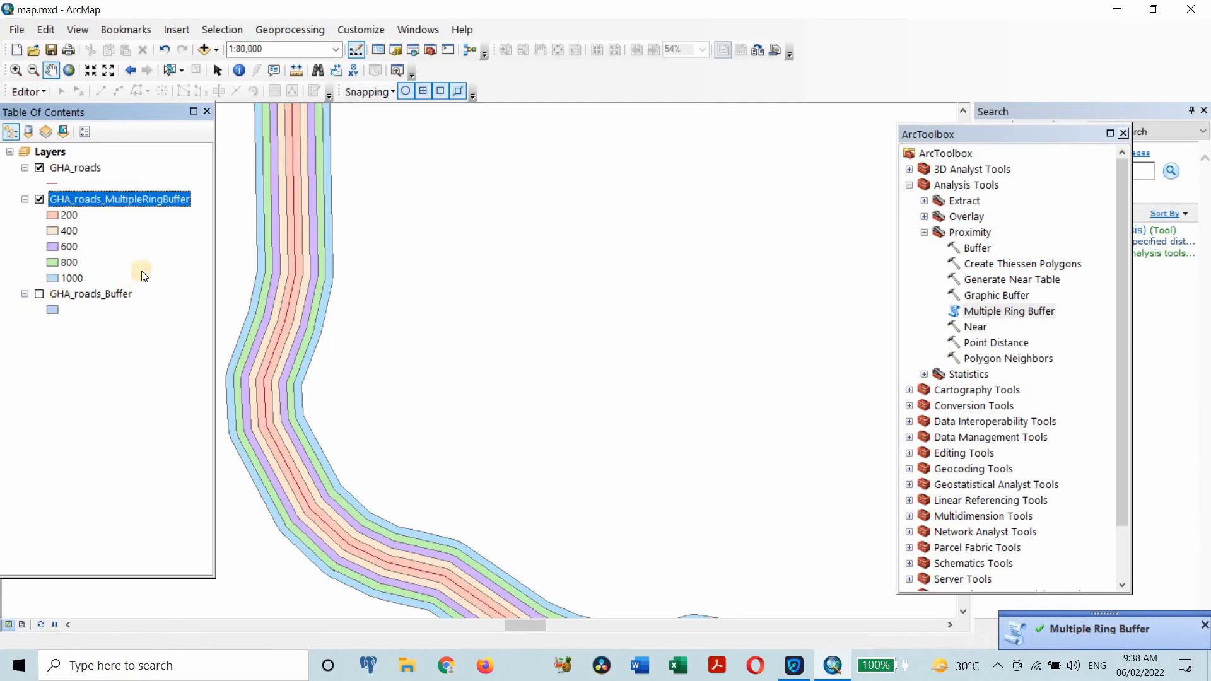
right_click(141, 198)
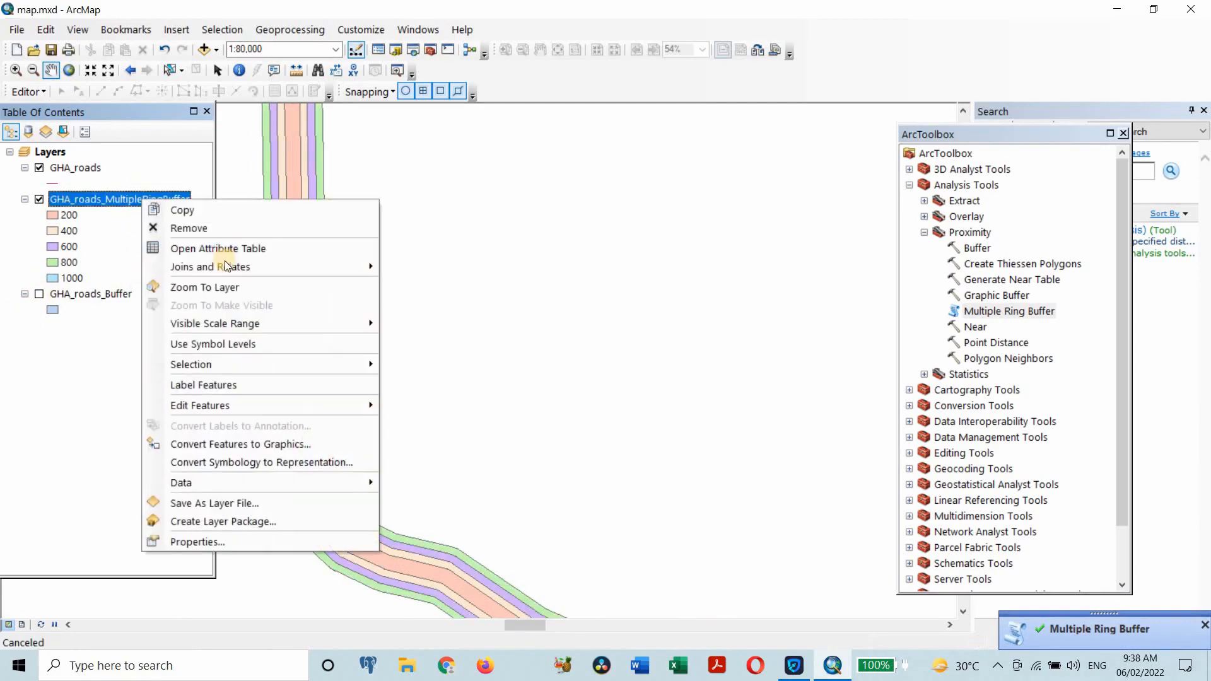
click(192, 287)
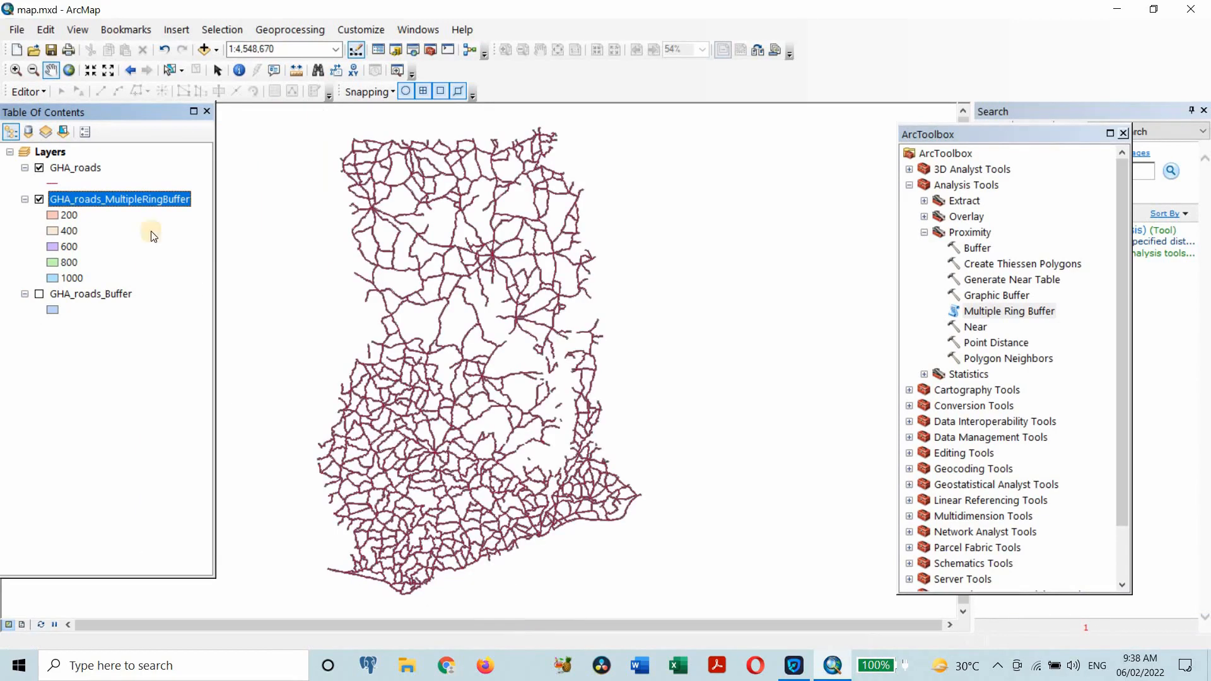
right_click(124, 201)
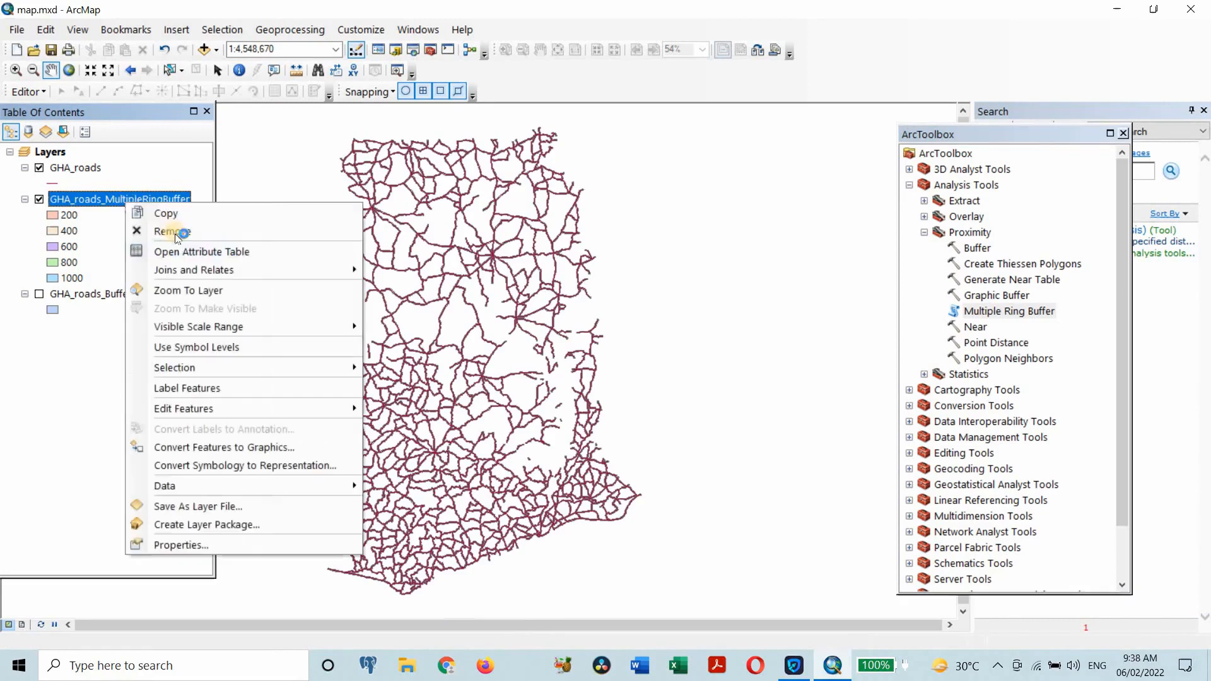
click(192, 290)
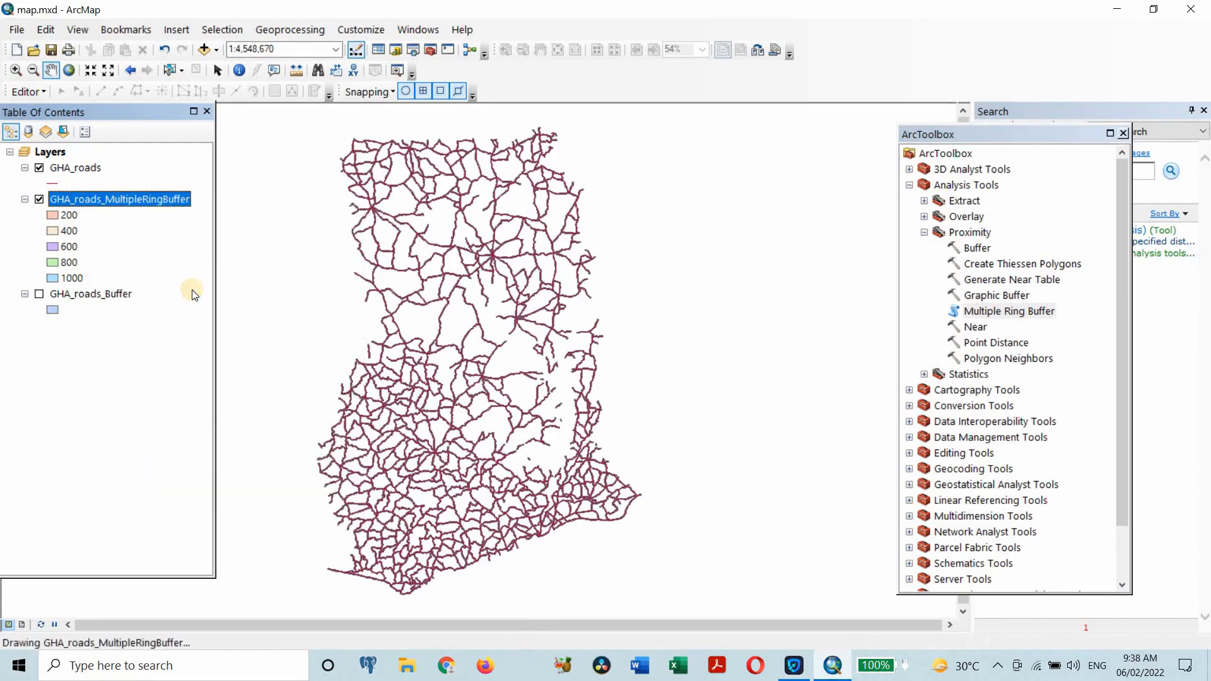
scroll(458, 323, up, 4)
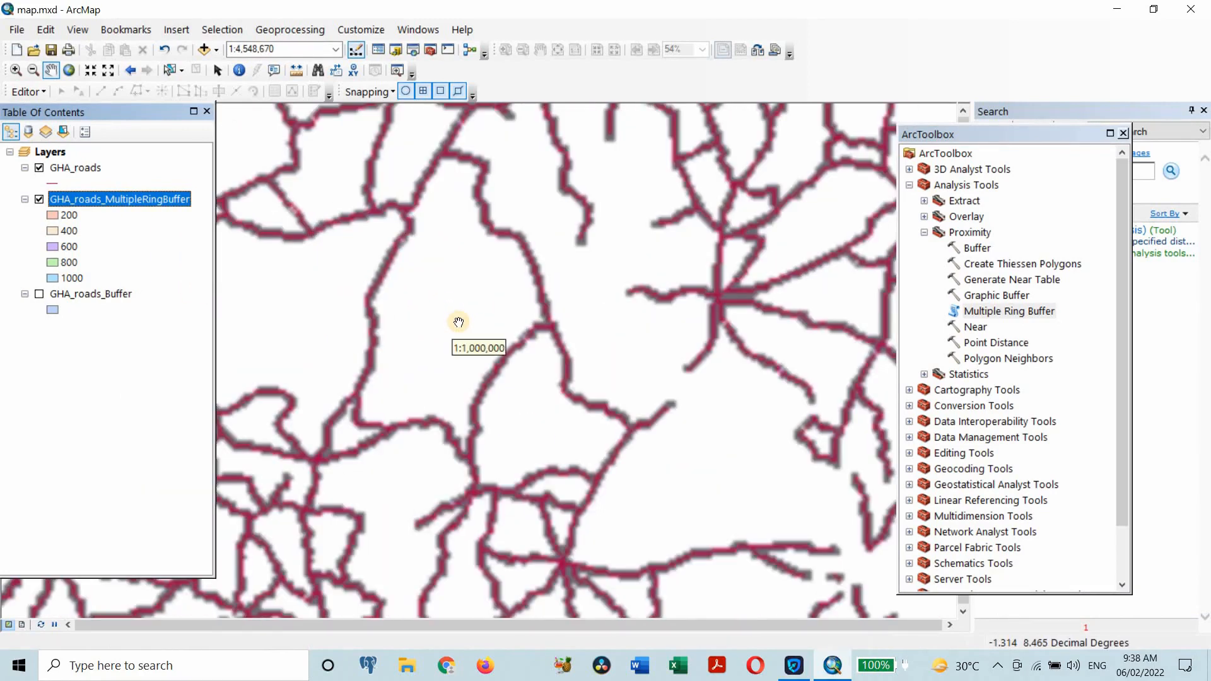
scroll(620, 320, up, 4)
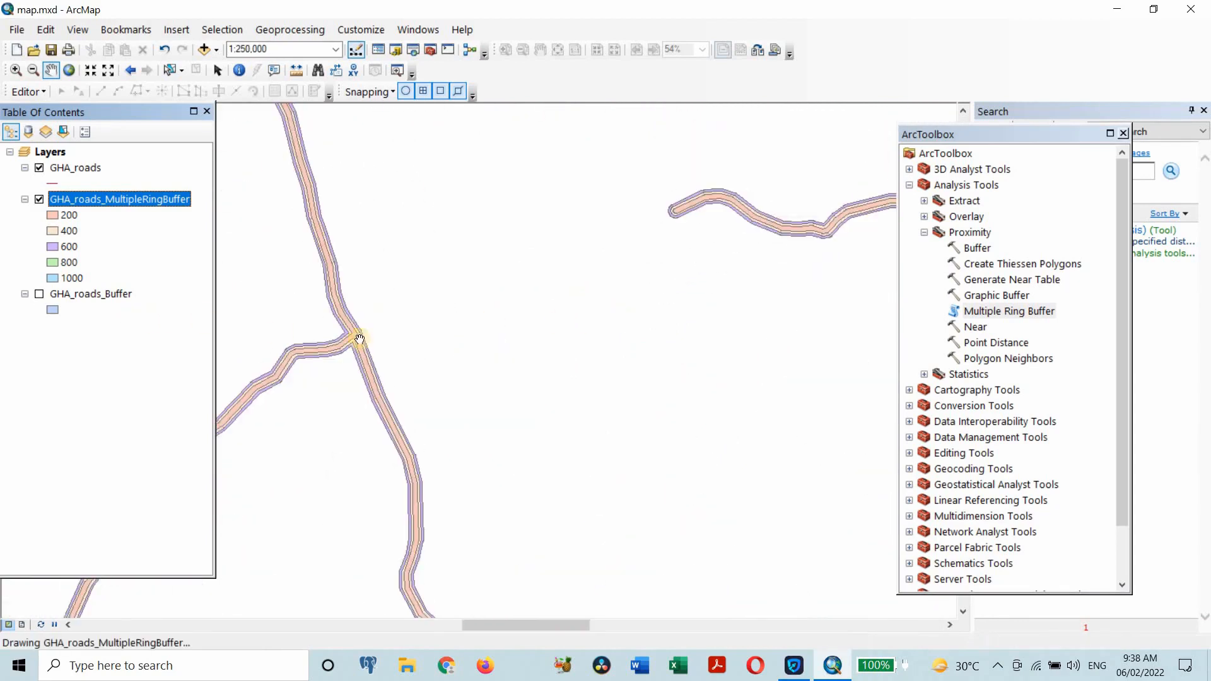
drag(350, 350, 563, 342)
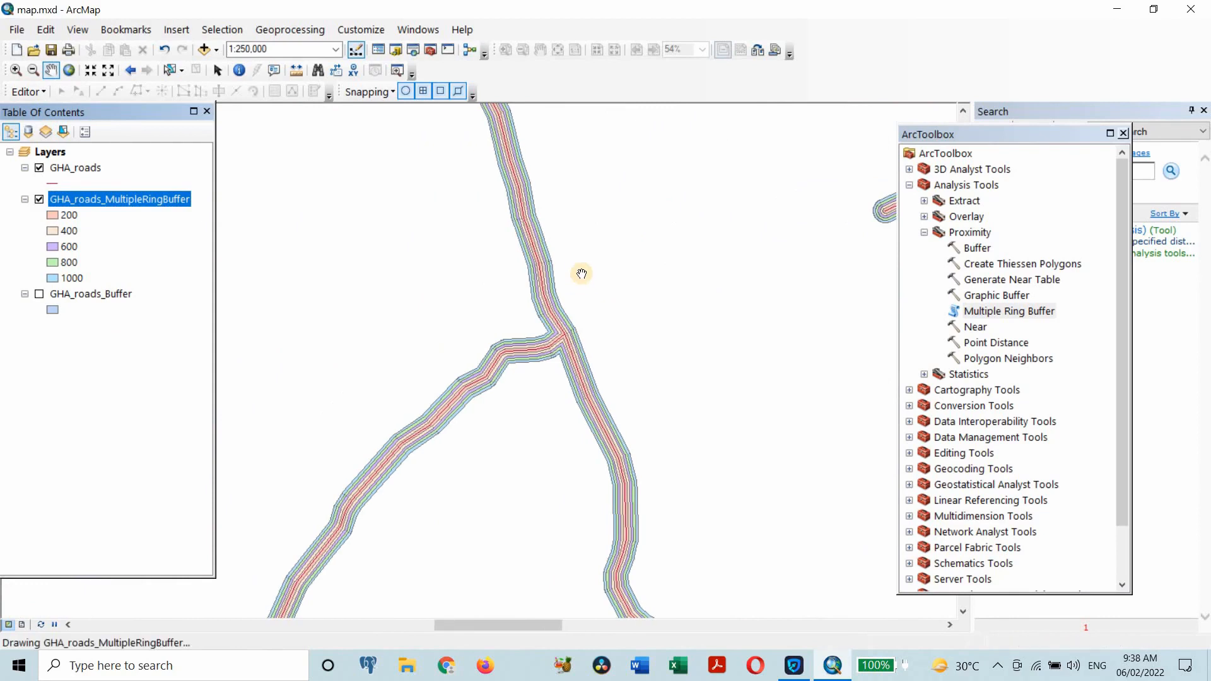
scroll(573, 273, up, 2)
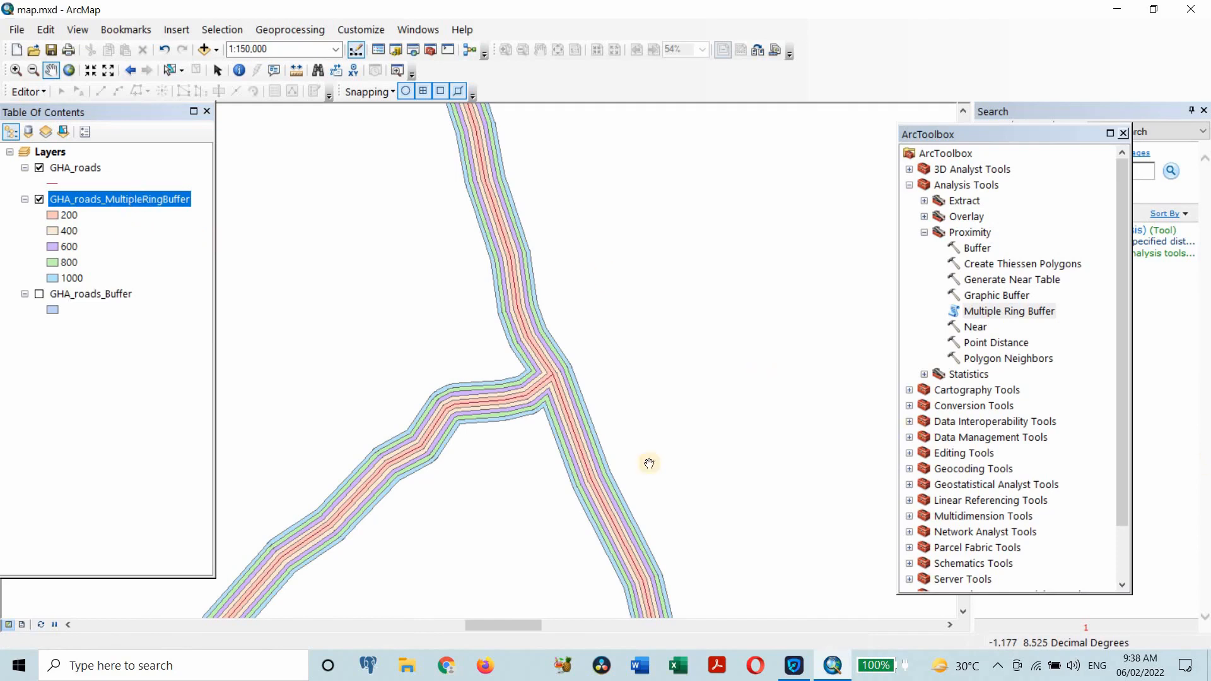
scroll(465, 410, up, 2)
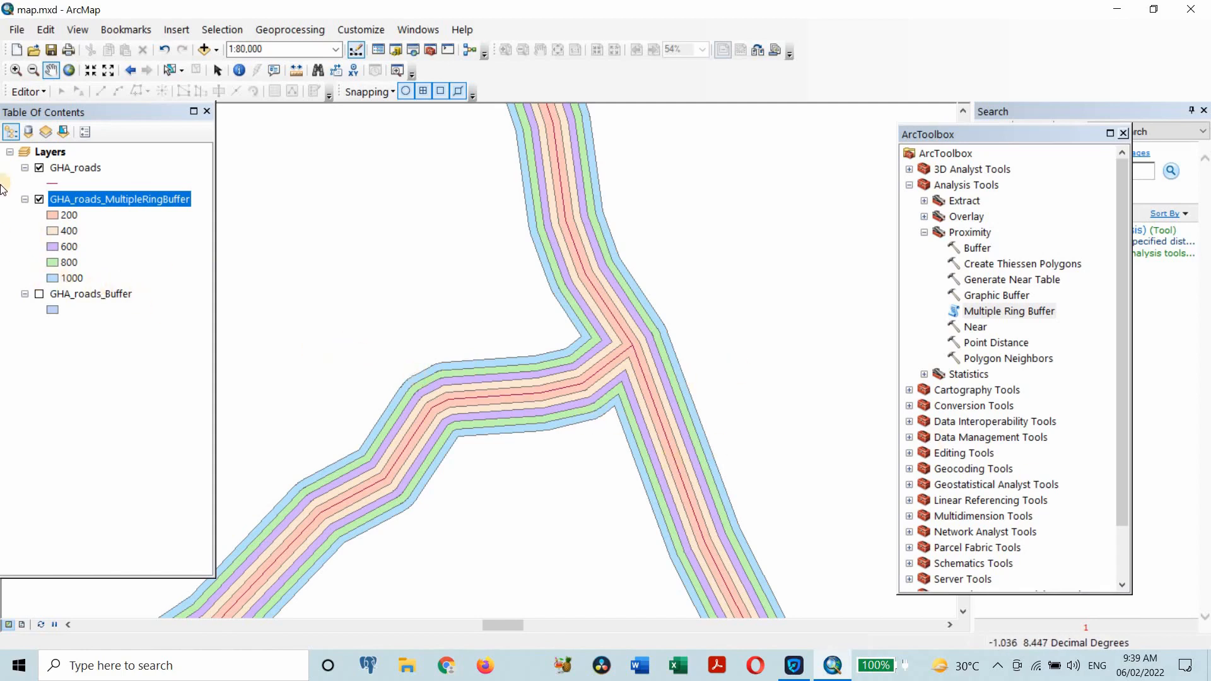
Label the features of the GHA_roads_MultipleRingBuffer layer and view the labelled rings at 1:30,000.
right_click(95, 198)
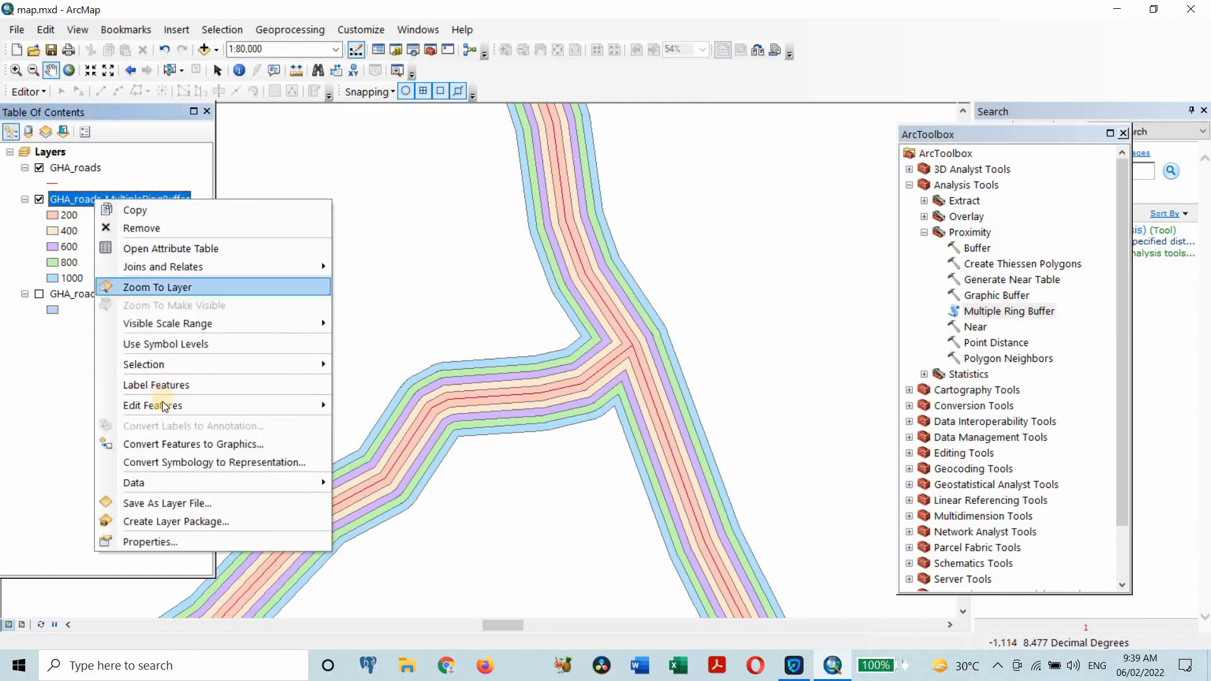
click(164, 384)
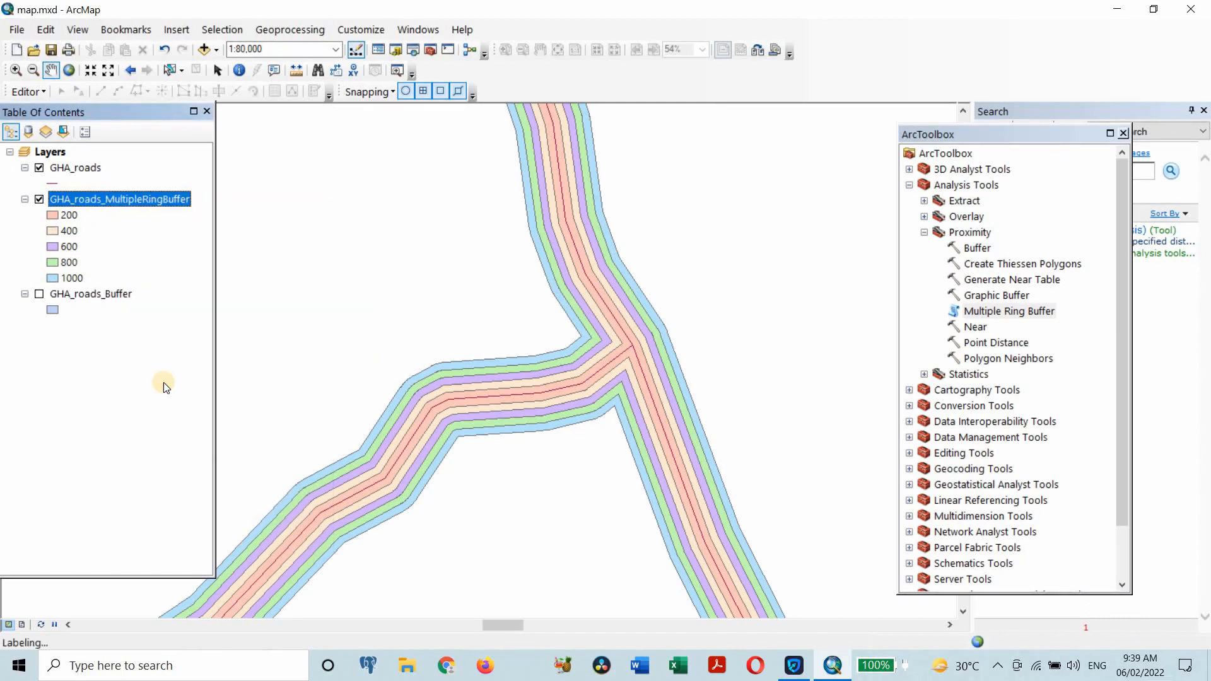
scroll(542, 419, down, 2)
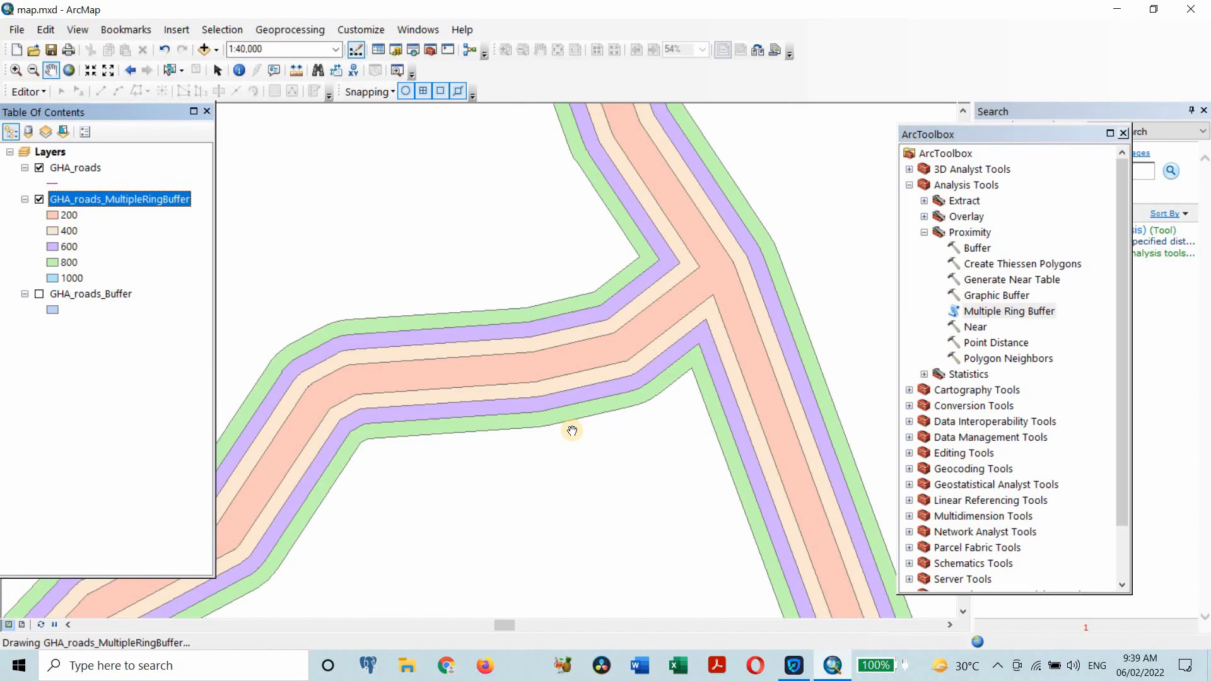
scroll(572, 431, down, 1)
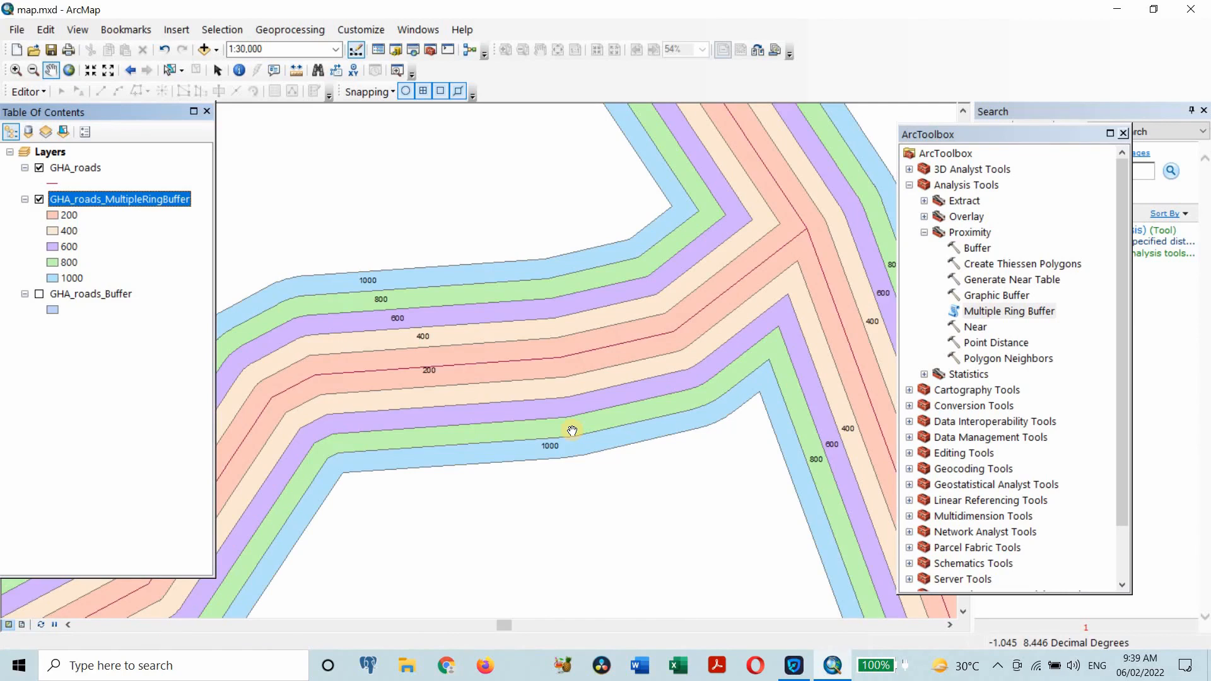
Symbolize the GHA_roads_MultipleRingBuffer layer by unique values of the distance field, adding all values with the green-yellow-red color ramp.
right_click(164, 199)
click(197, 539)
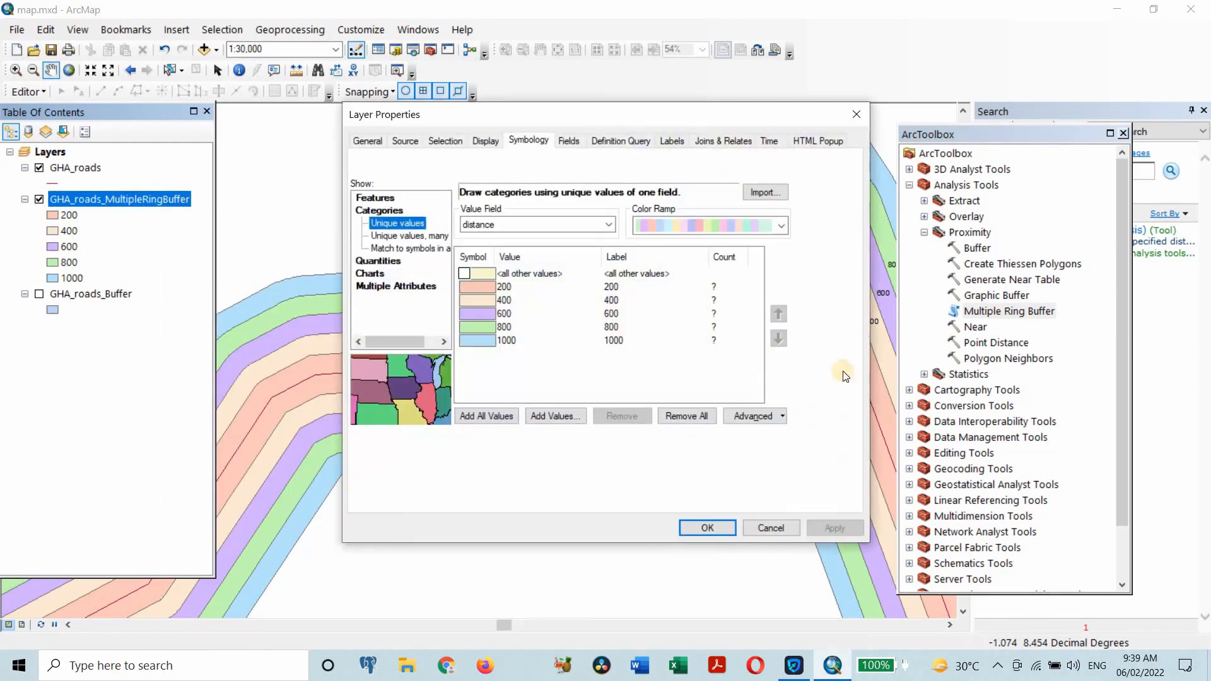
click(608, 225)
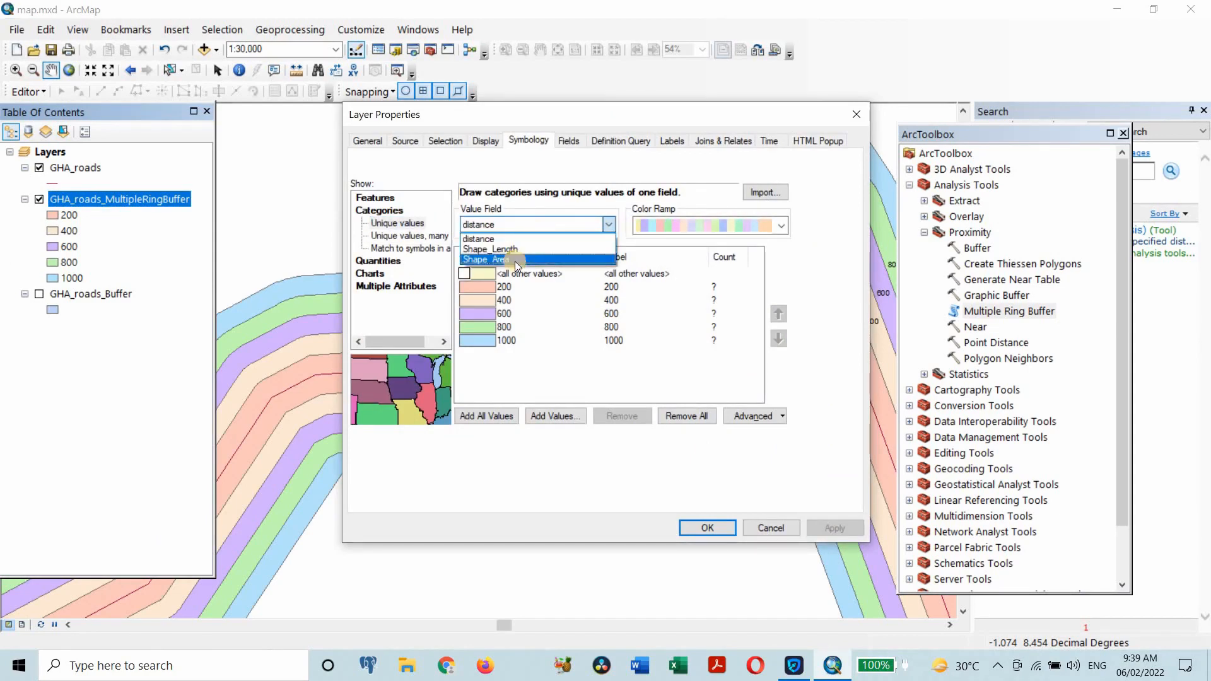
click(495, 239)
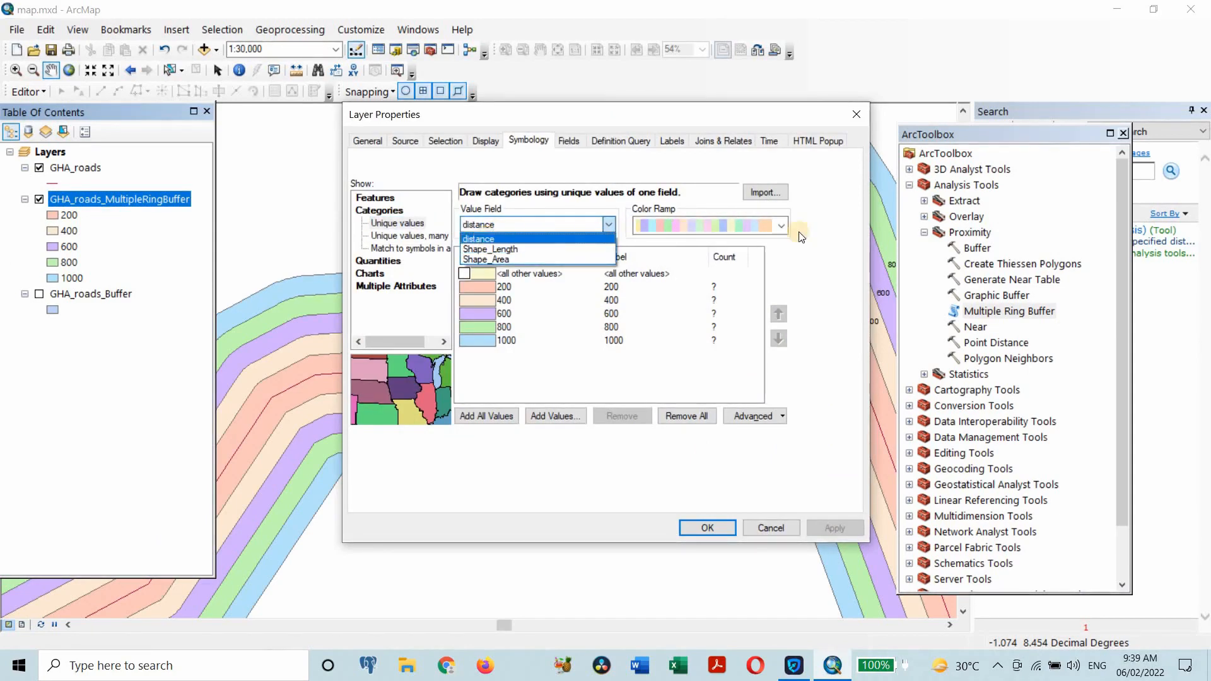
click(782, 226)
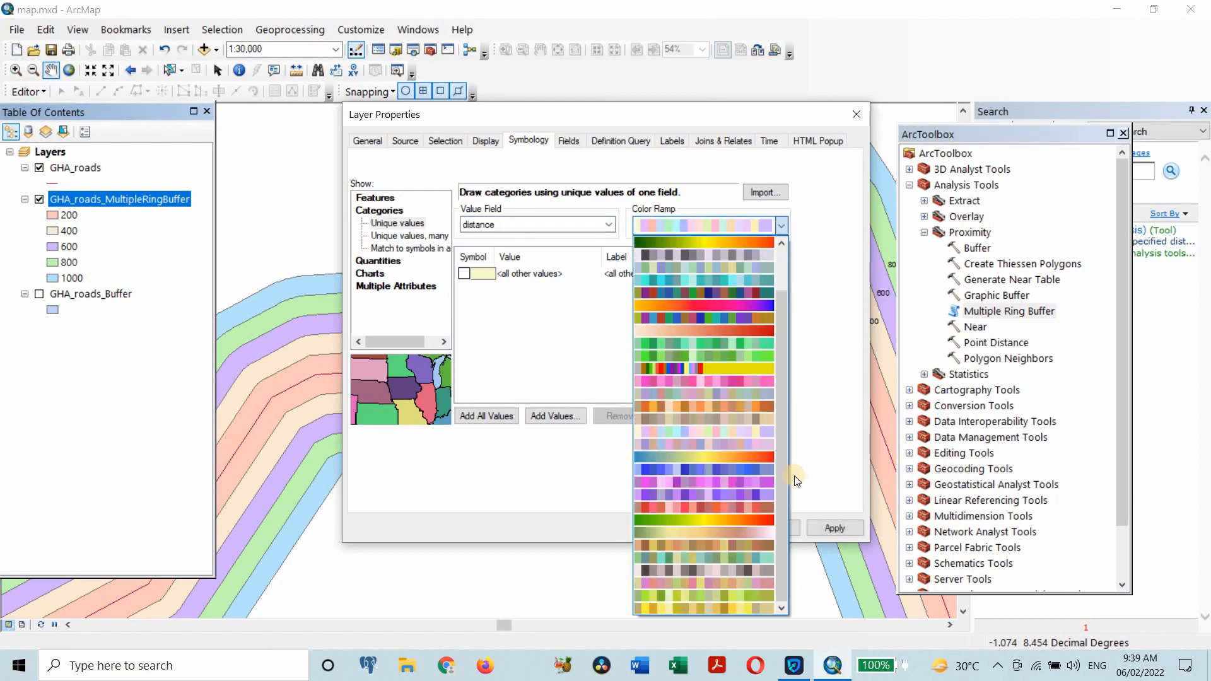
click(744, 520)
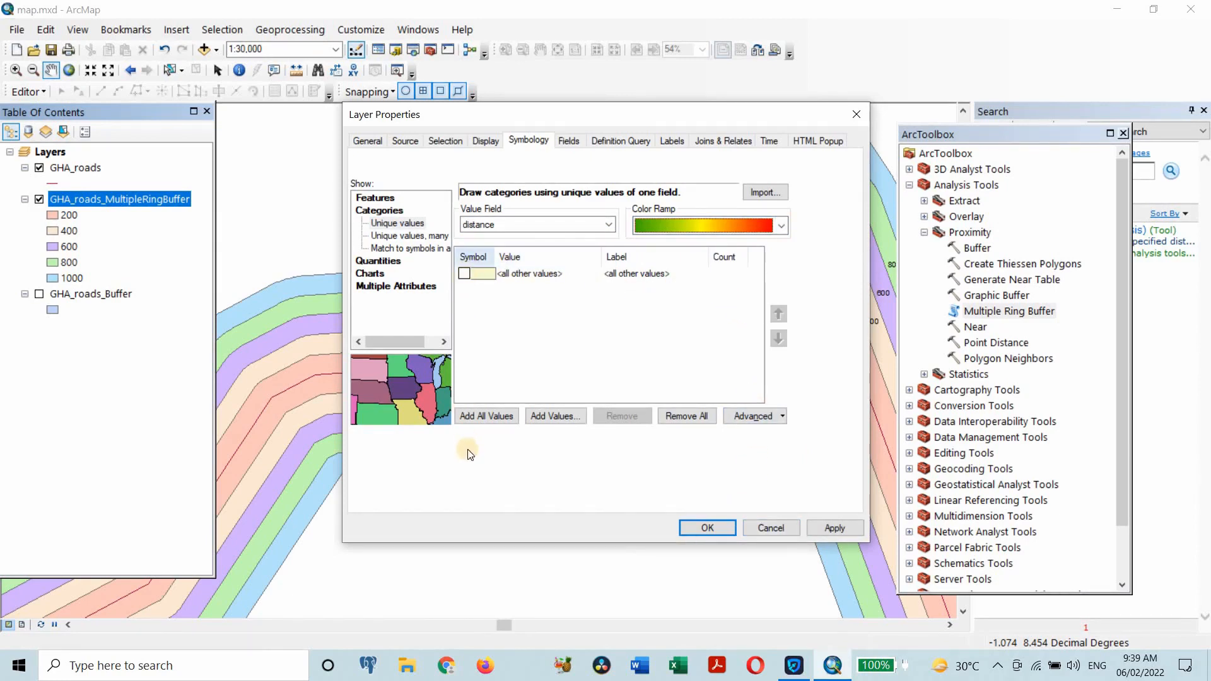
click(486, 415)
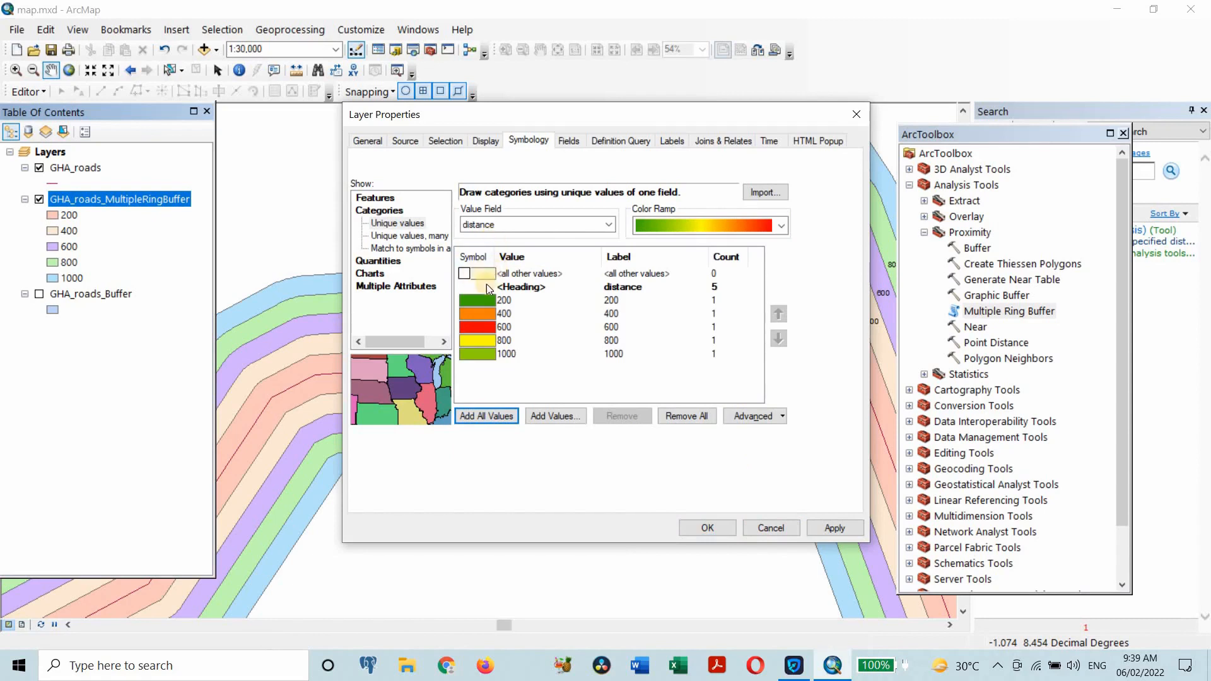
click(838, 525)
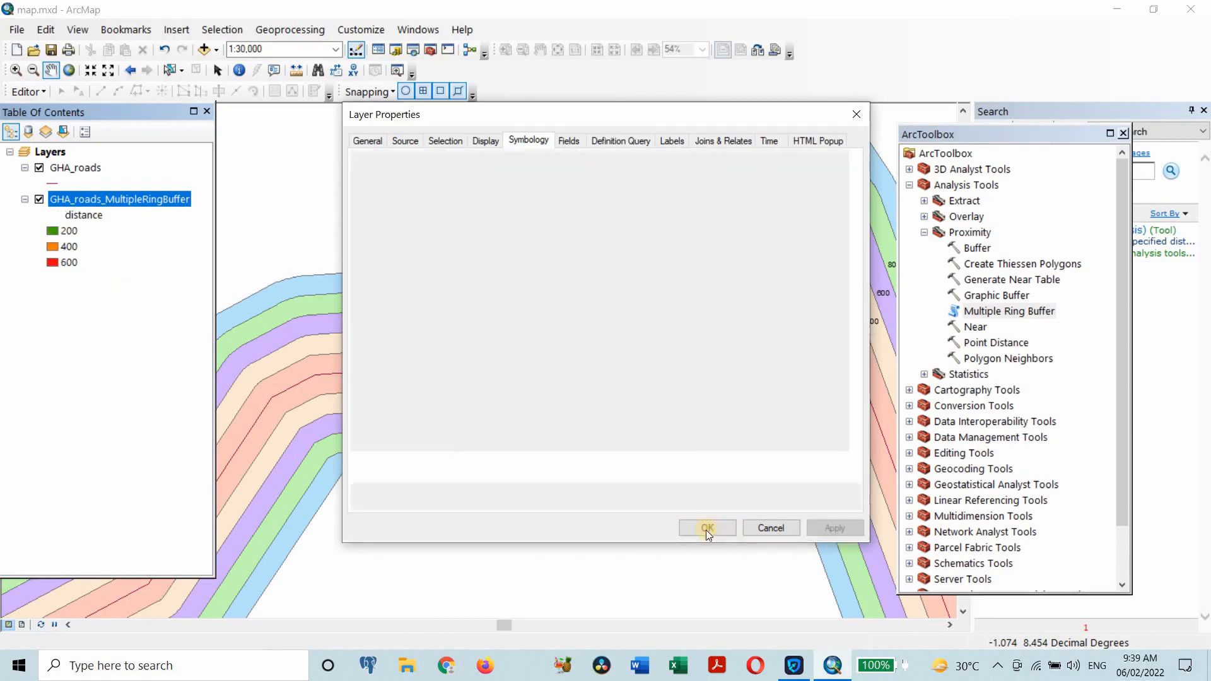
click(705, 528)
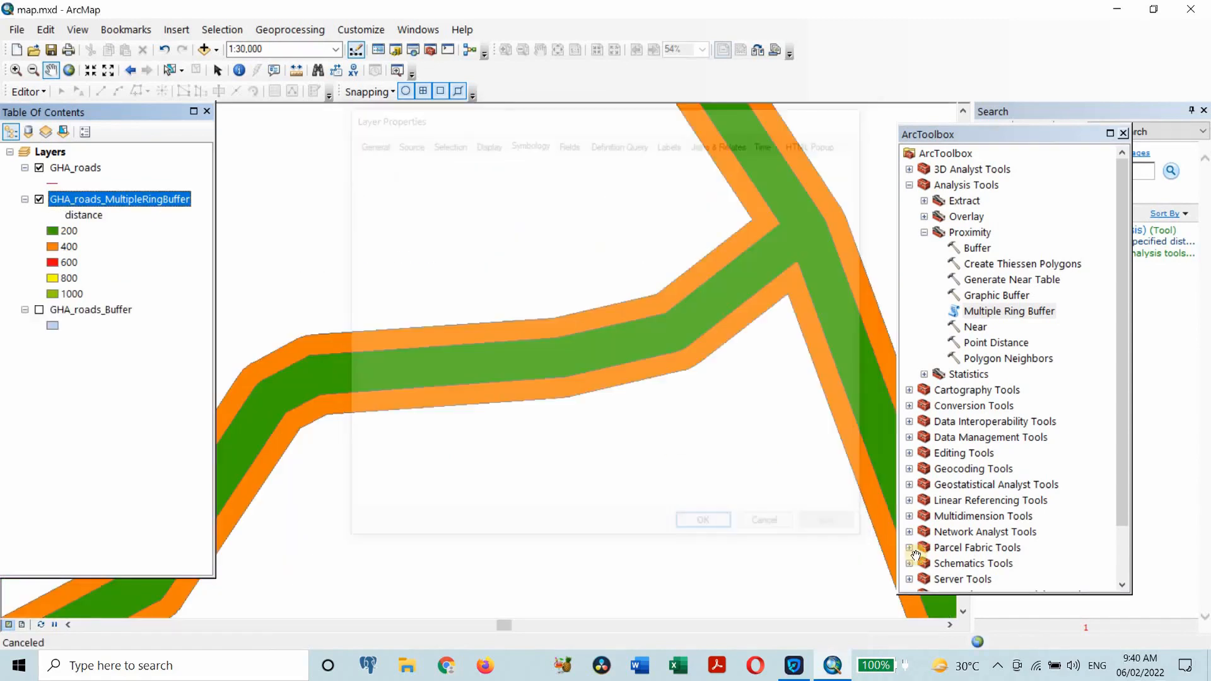
Examine the recoloured, labelled rings along the road just south of the junction at 1:20,000.
drag(889, 533, 592, 554)
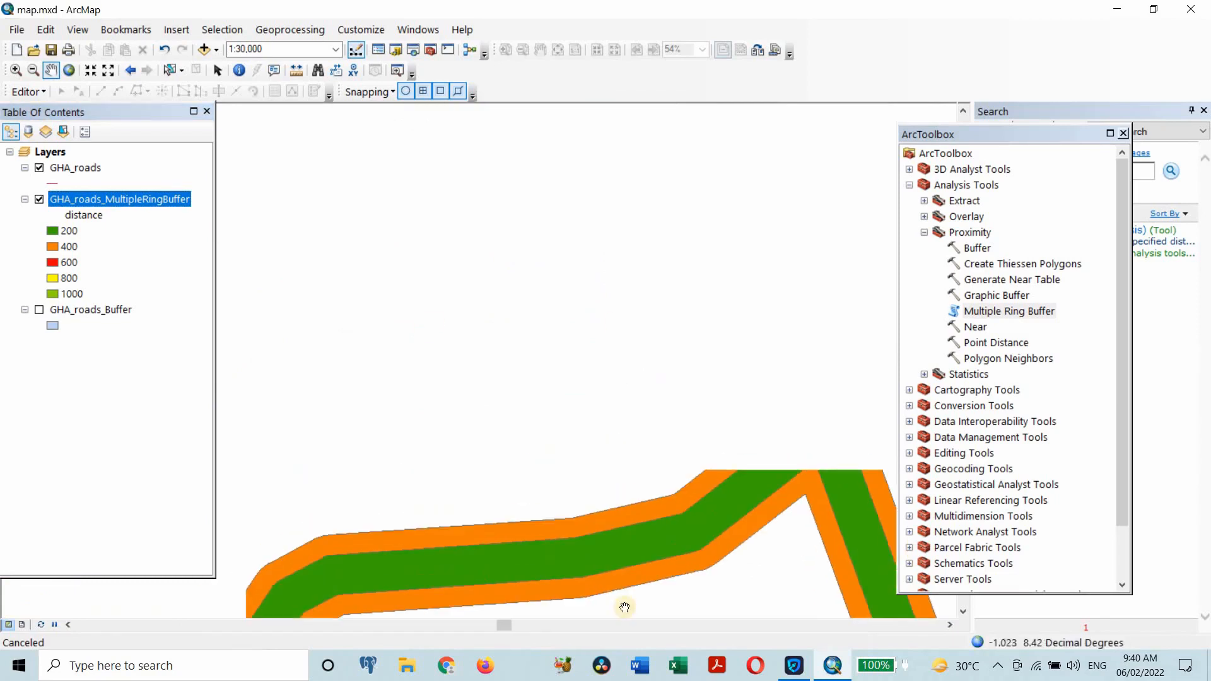
drag(688, 523, 532, 167)
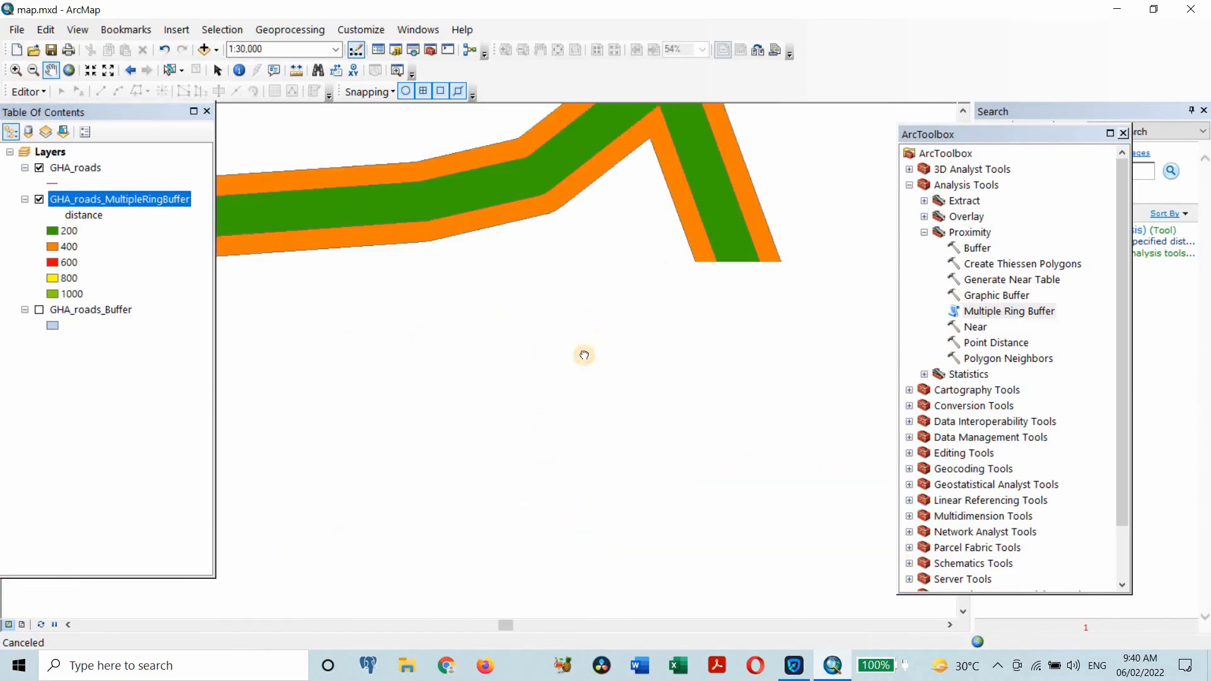
drag(611, 400, 632, 396)
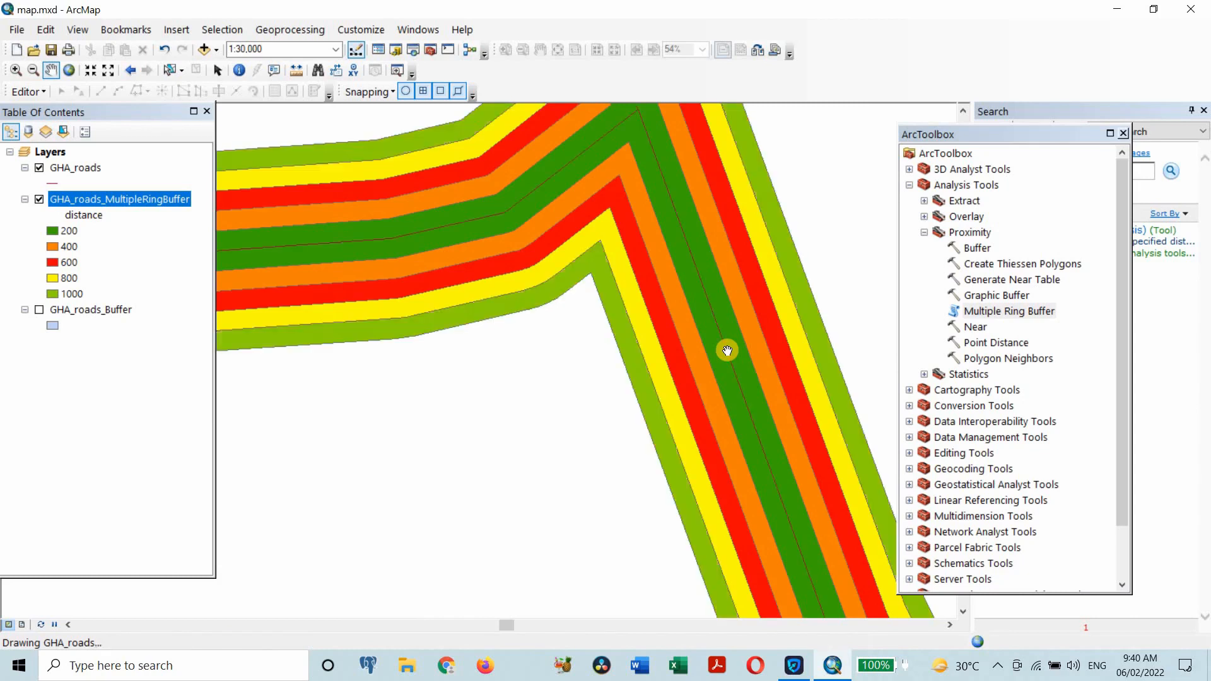
scroll(727, 350, up, 1)
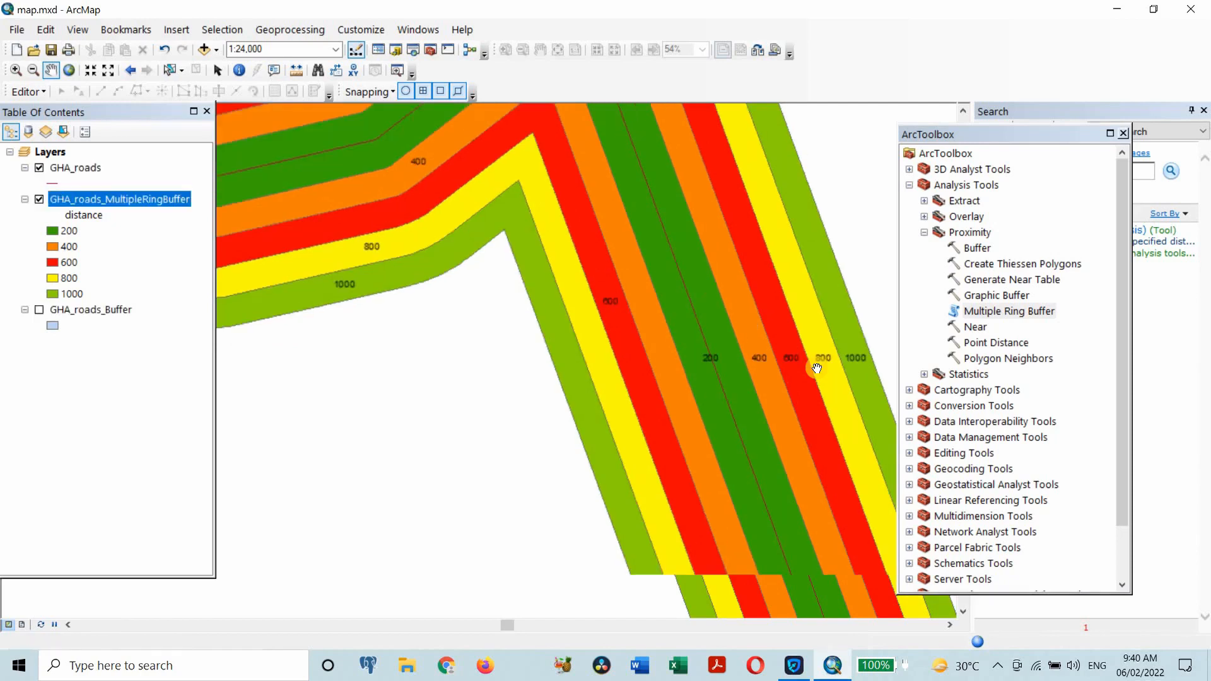
scroll(816, 369, up, 1)
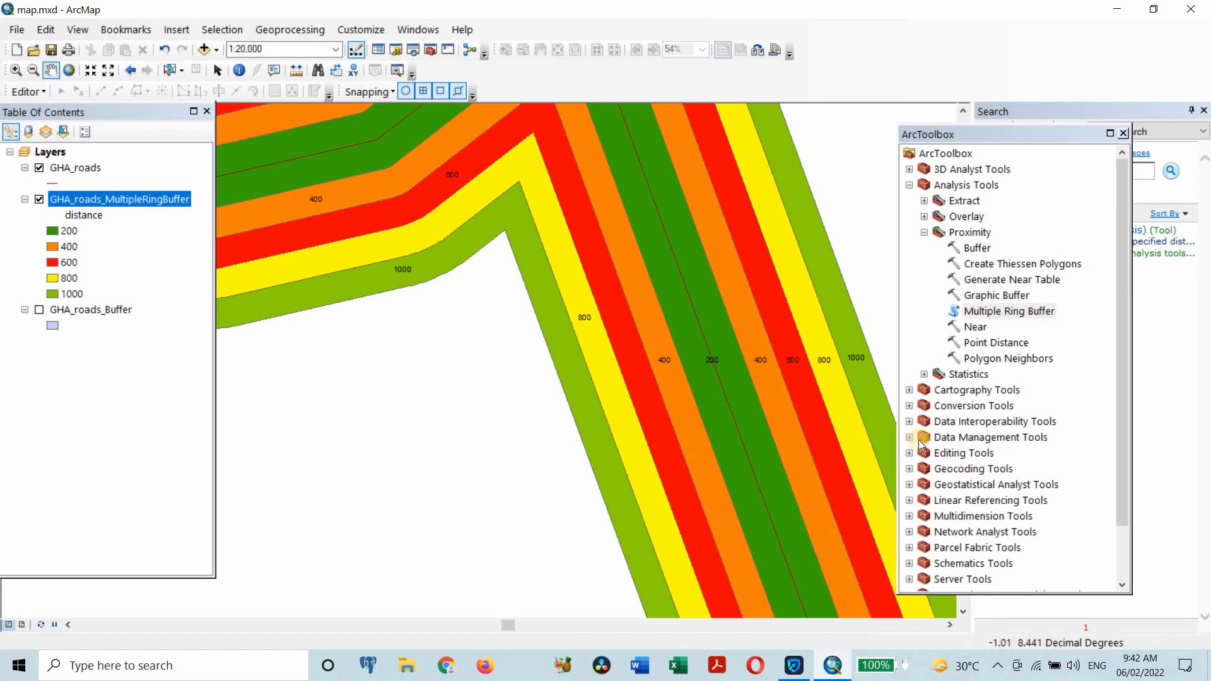
click(998, 664)
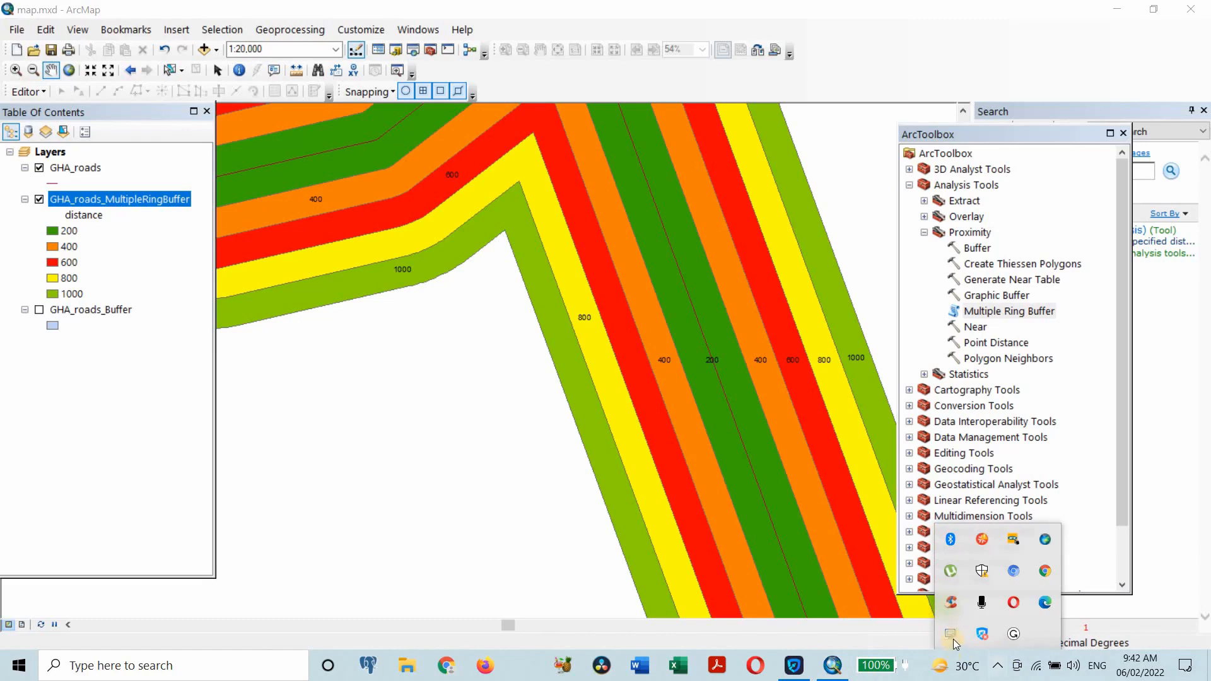